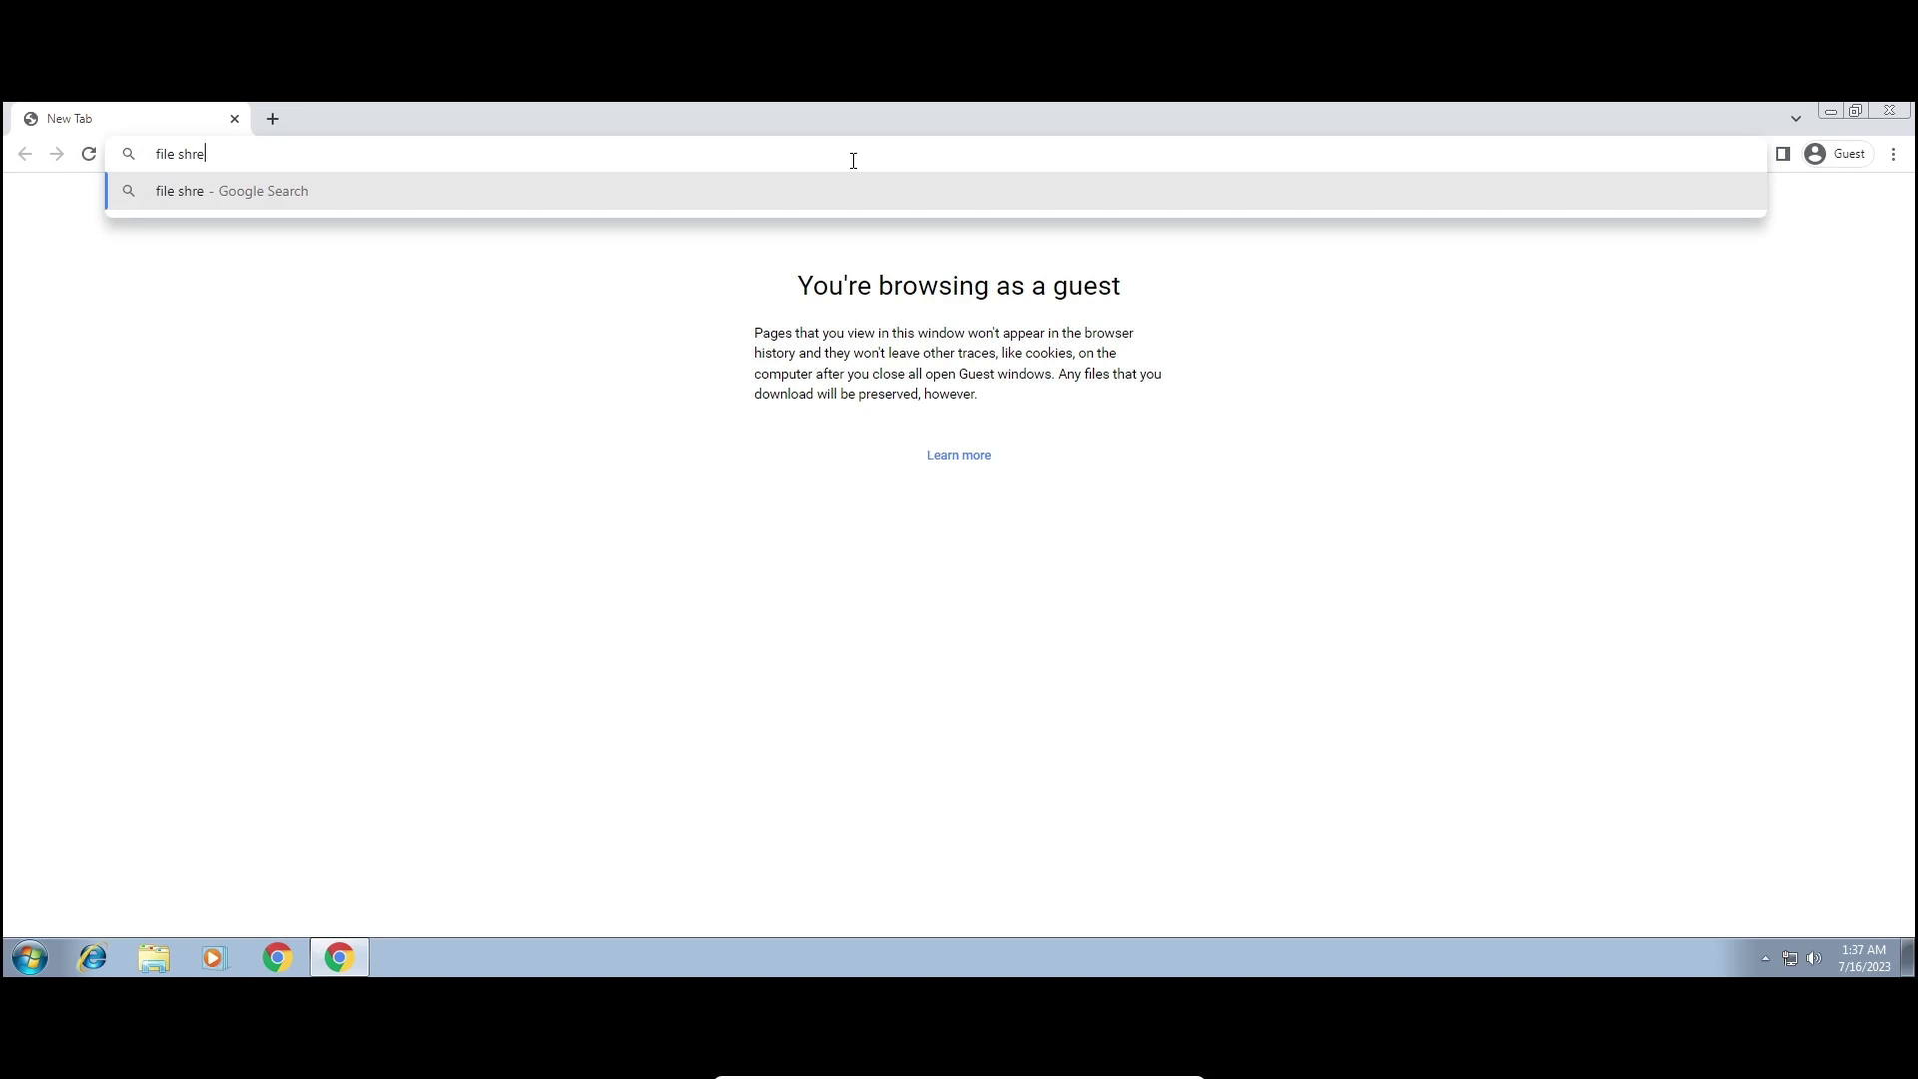
Search the web for "file shredder" and open the fileshredder.org result.
key(Return)
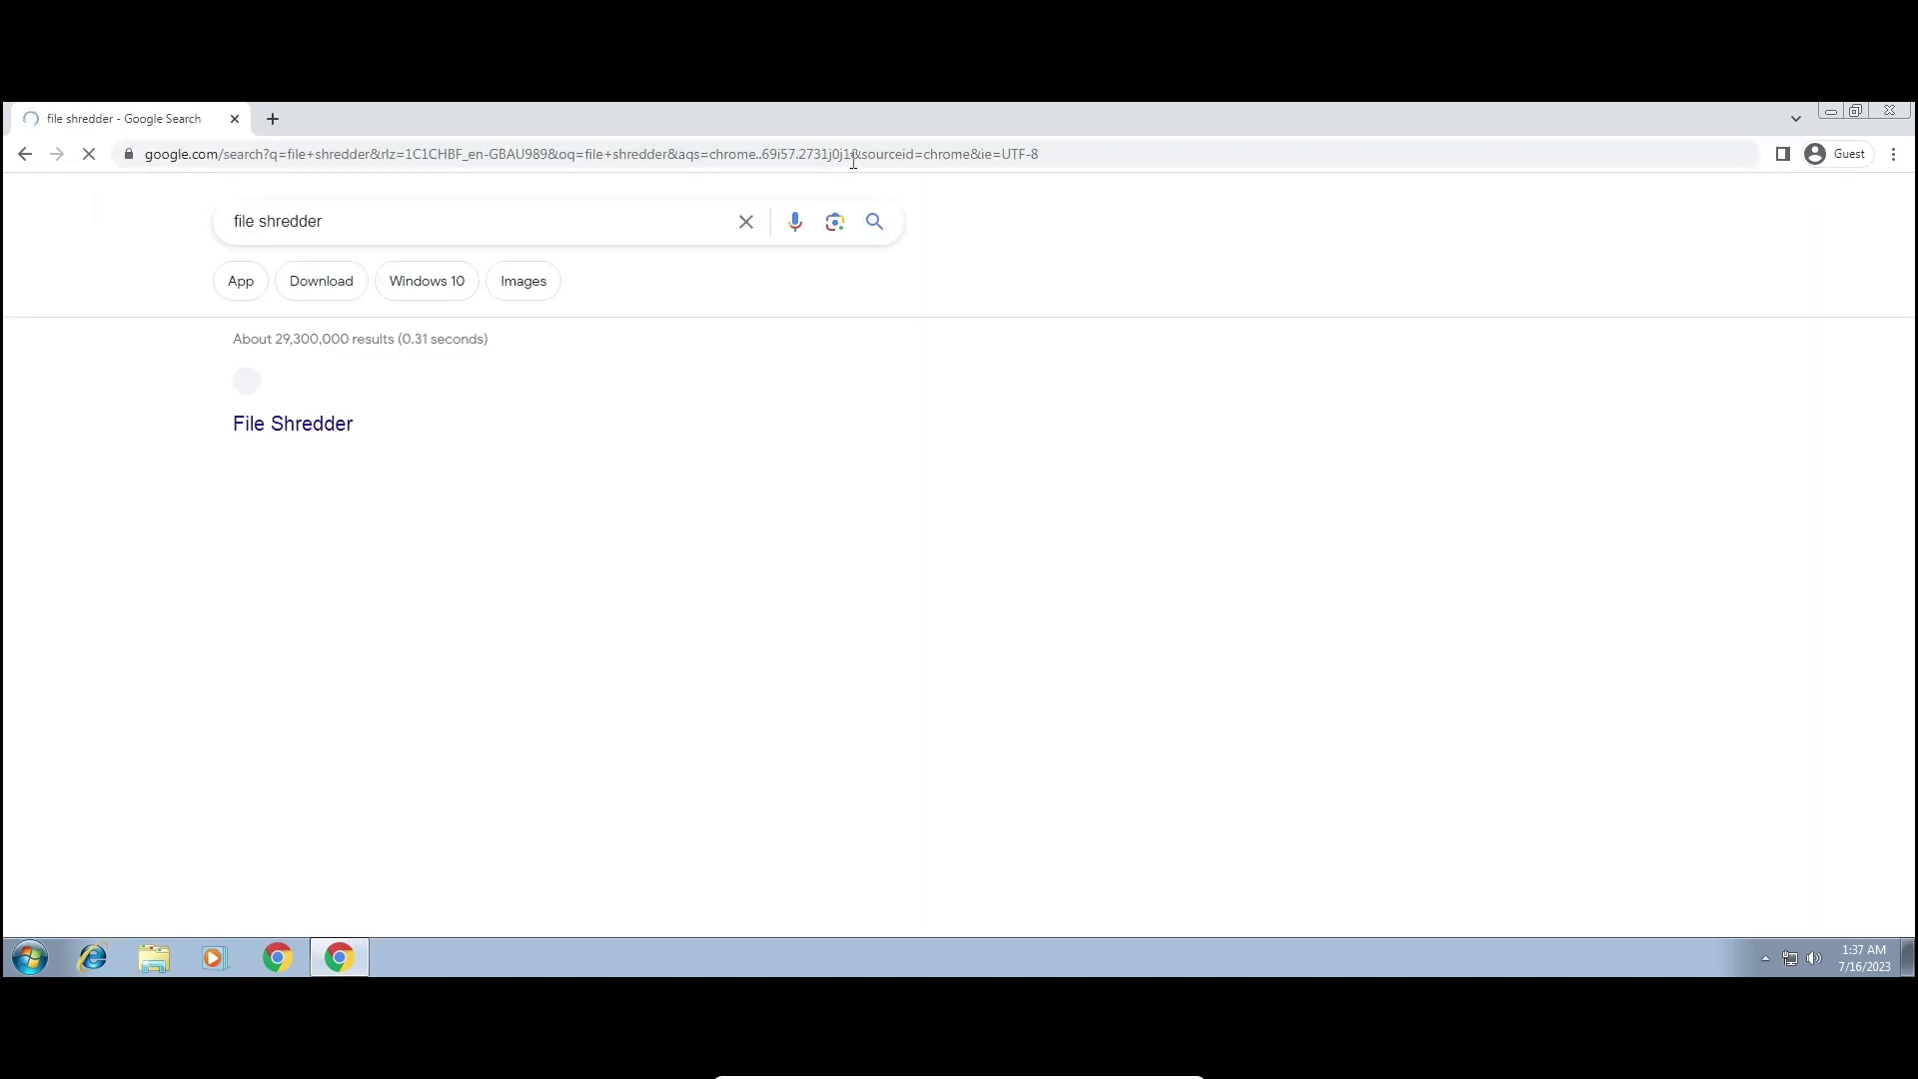
click(289, 431)
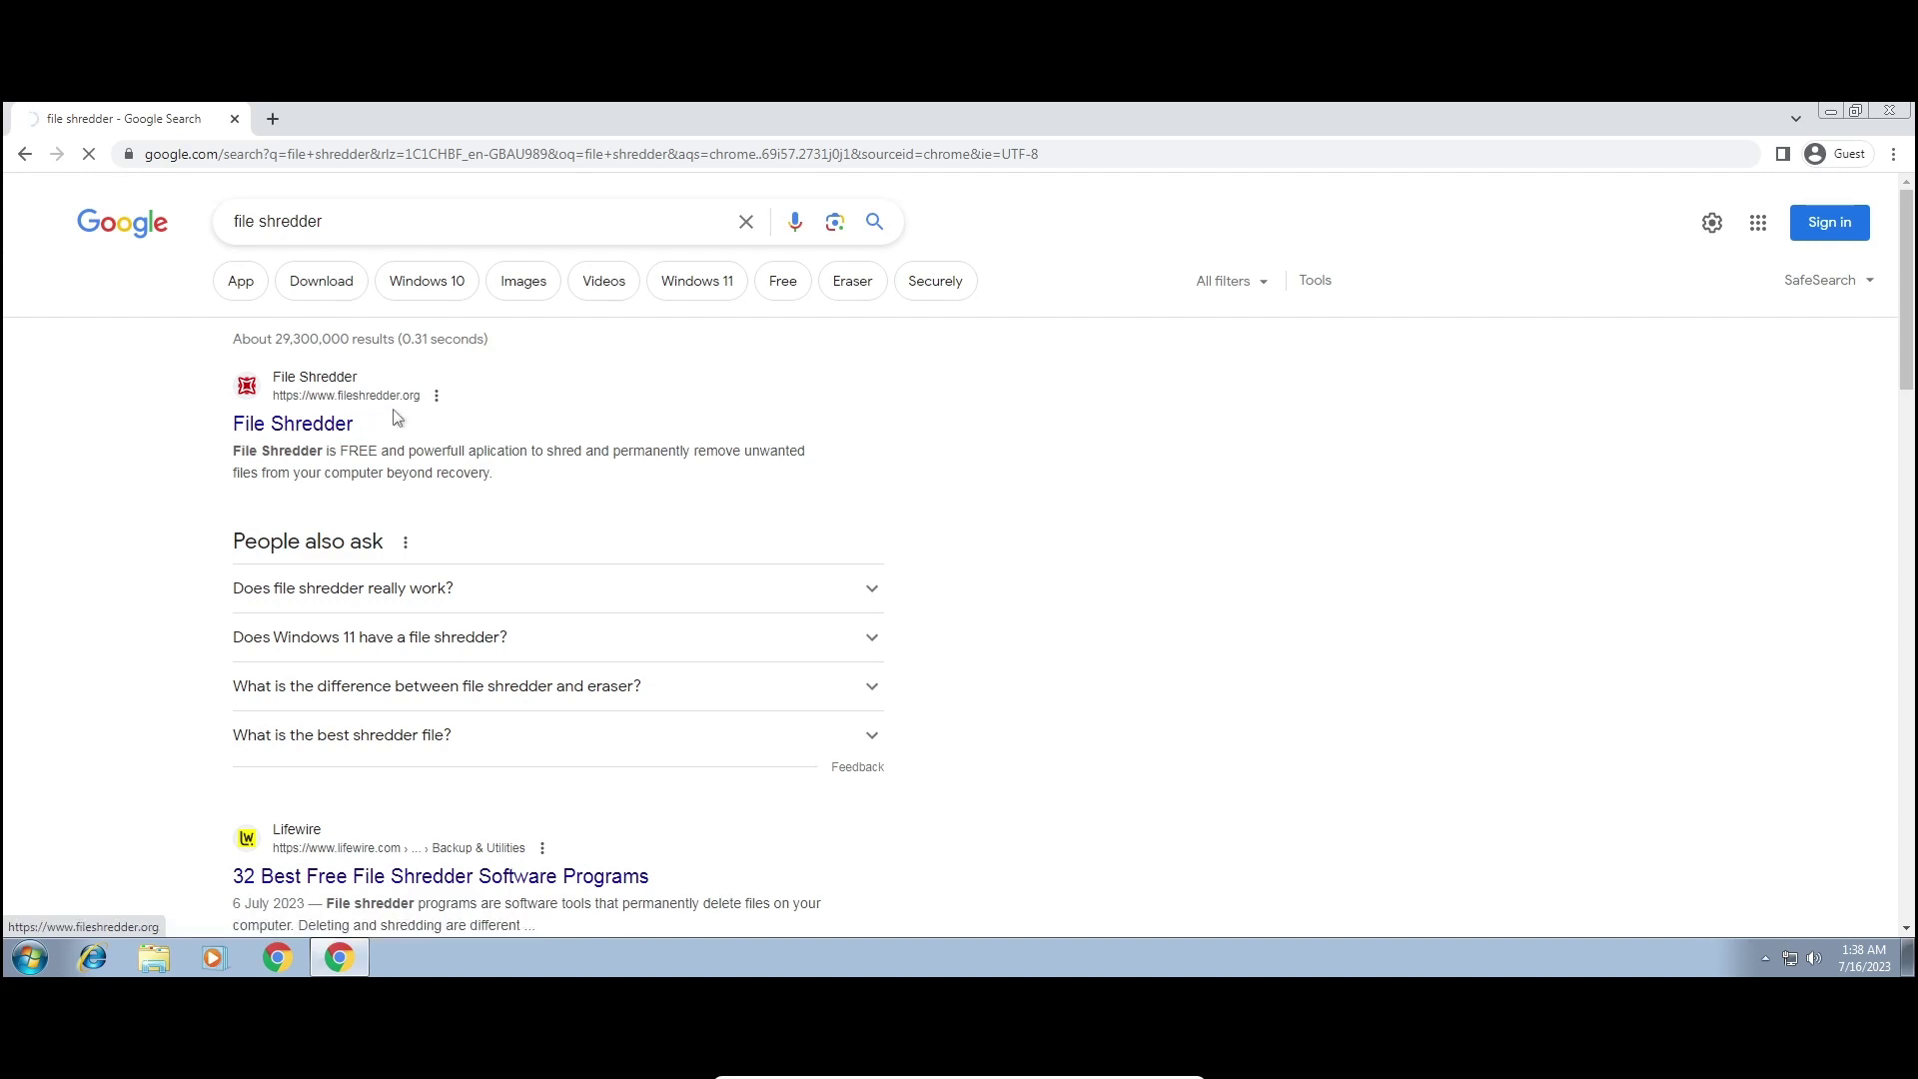
click(555, 153)
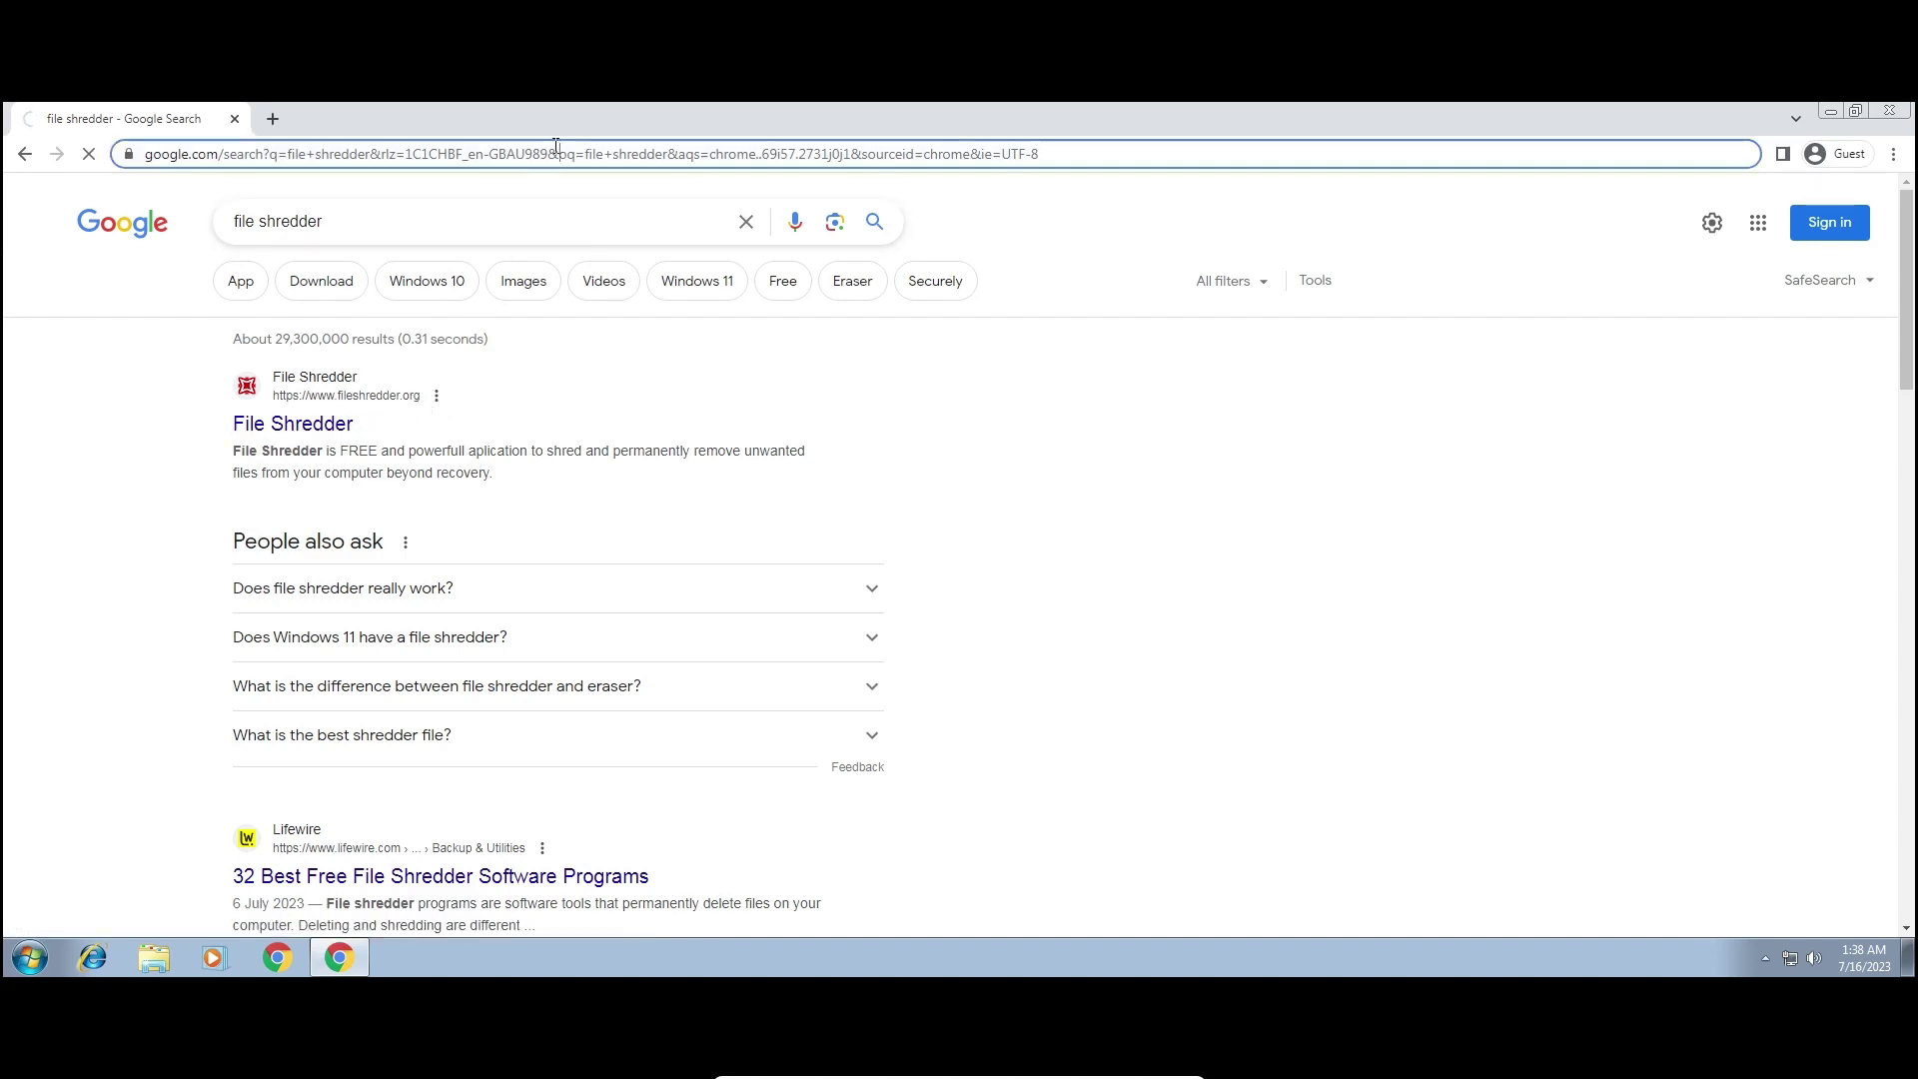
text(fileshredd)
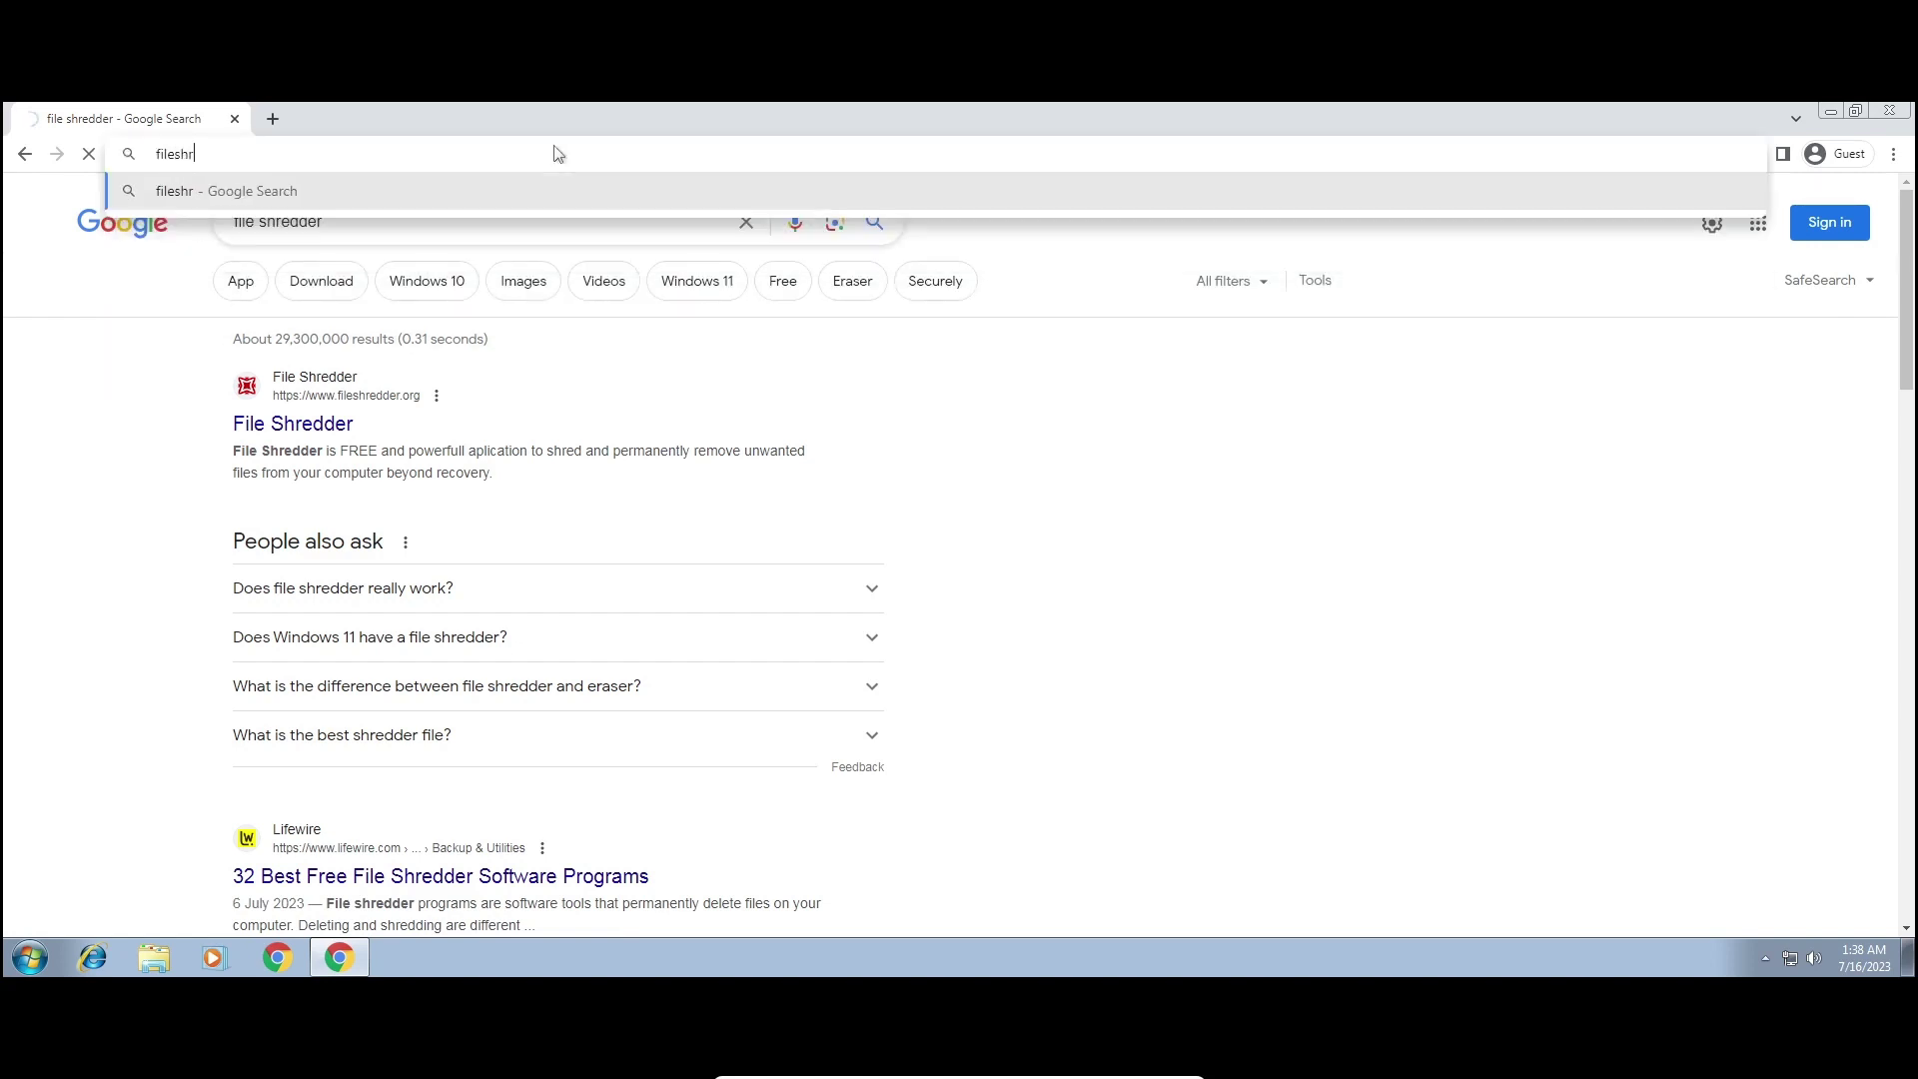
click(1067, 374)
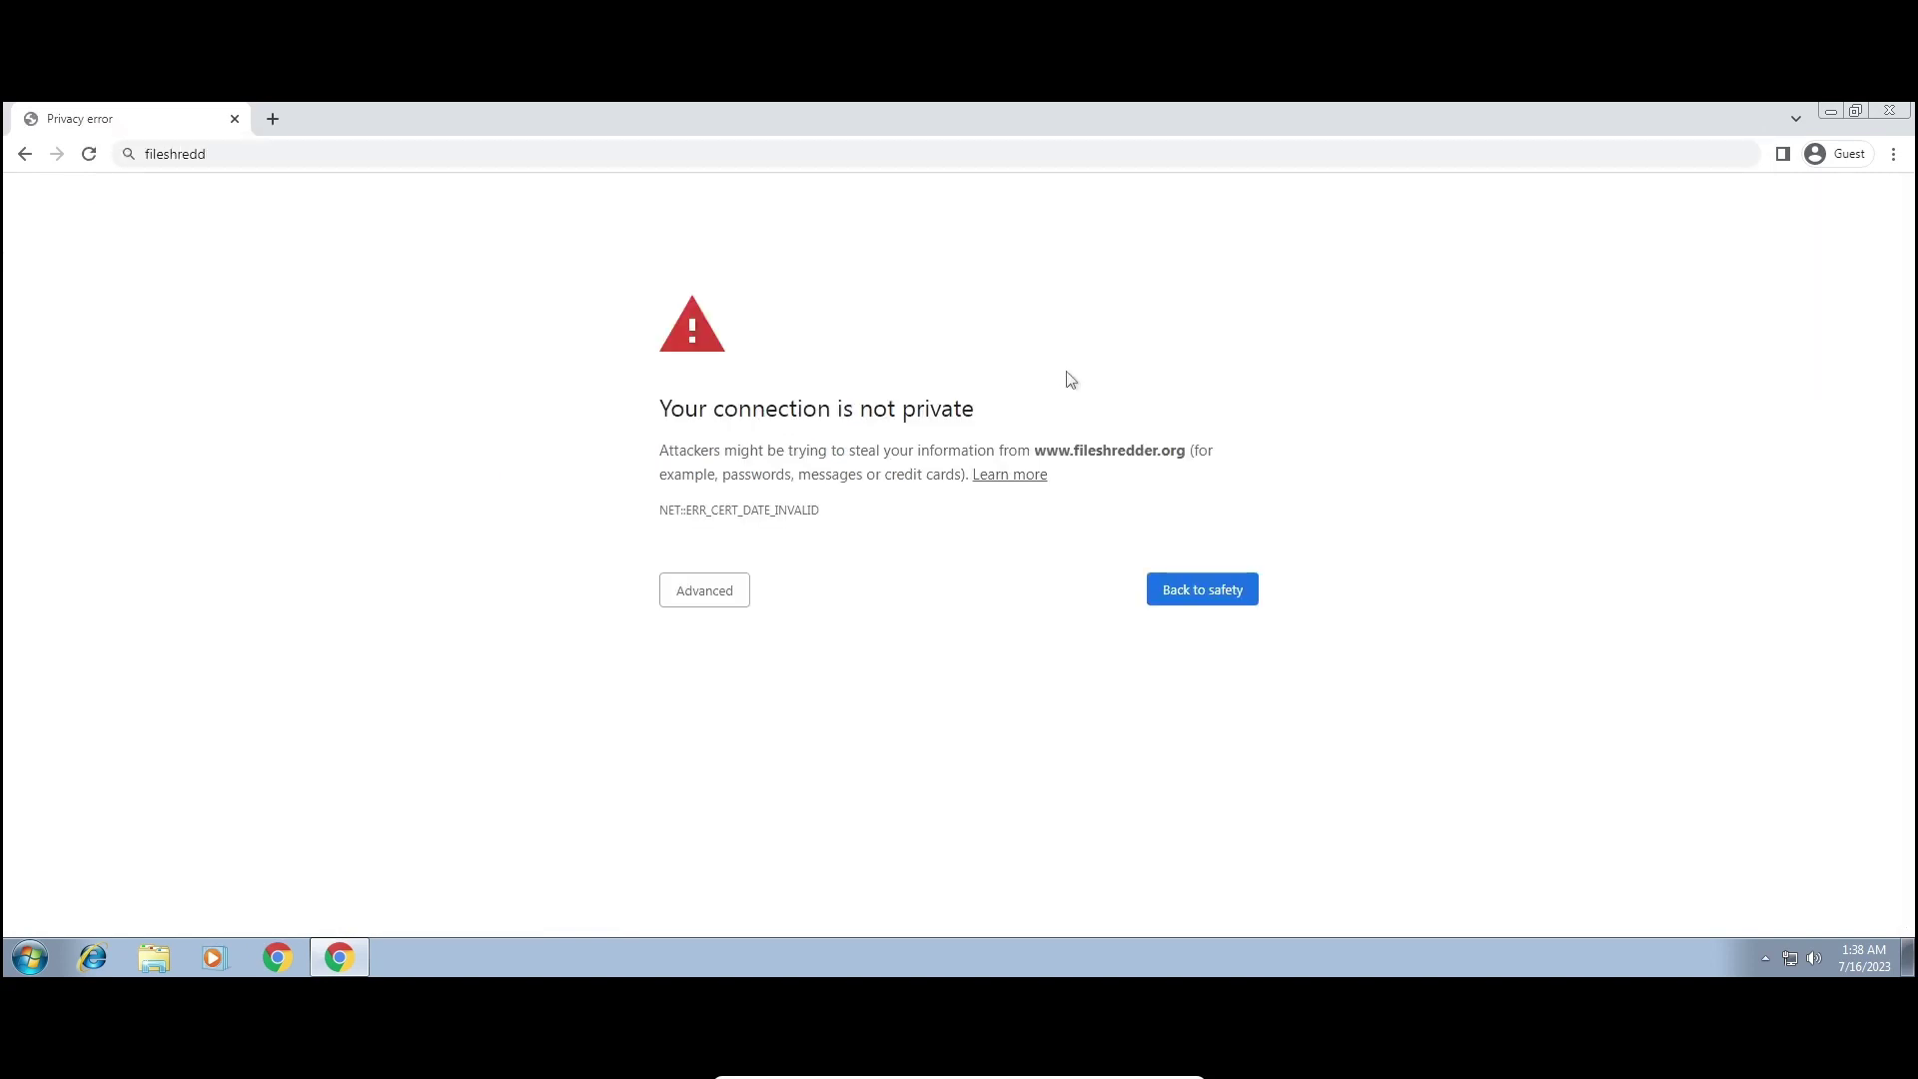
Proceed past the connection privacy warning to the File Shredder site and download the 2.3 MB installer.
click(721, 589)
click(762, 745)
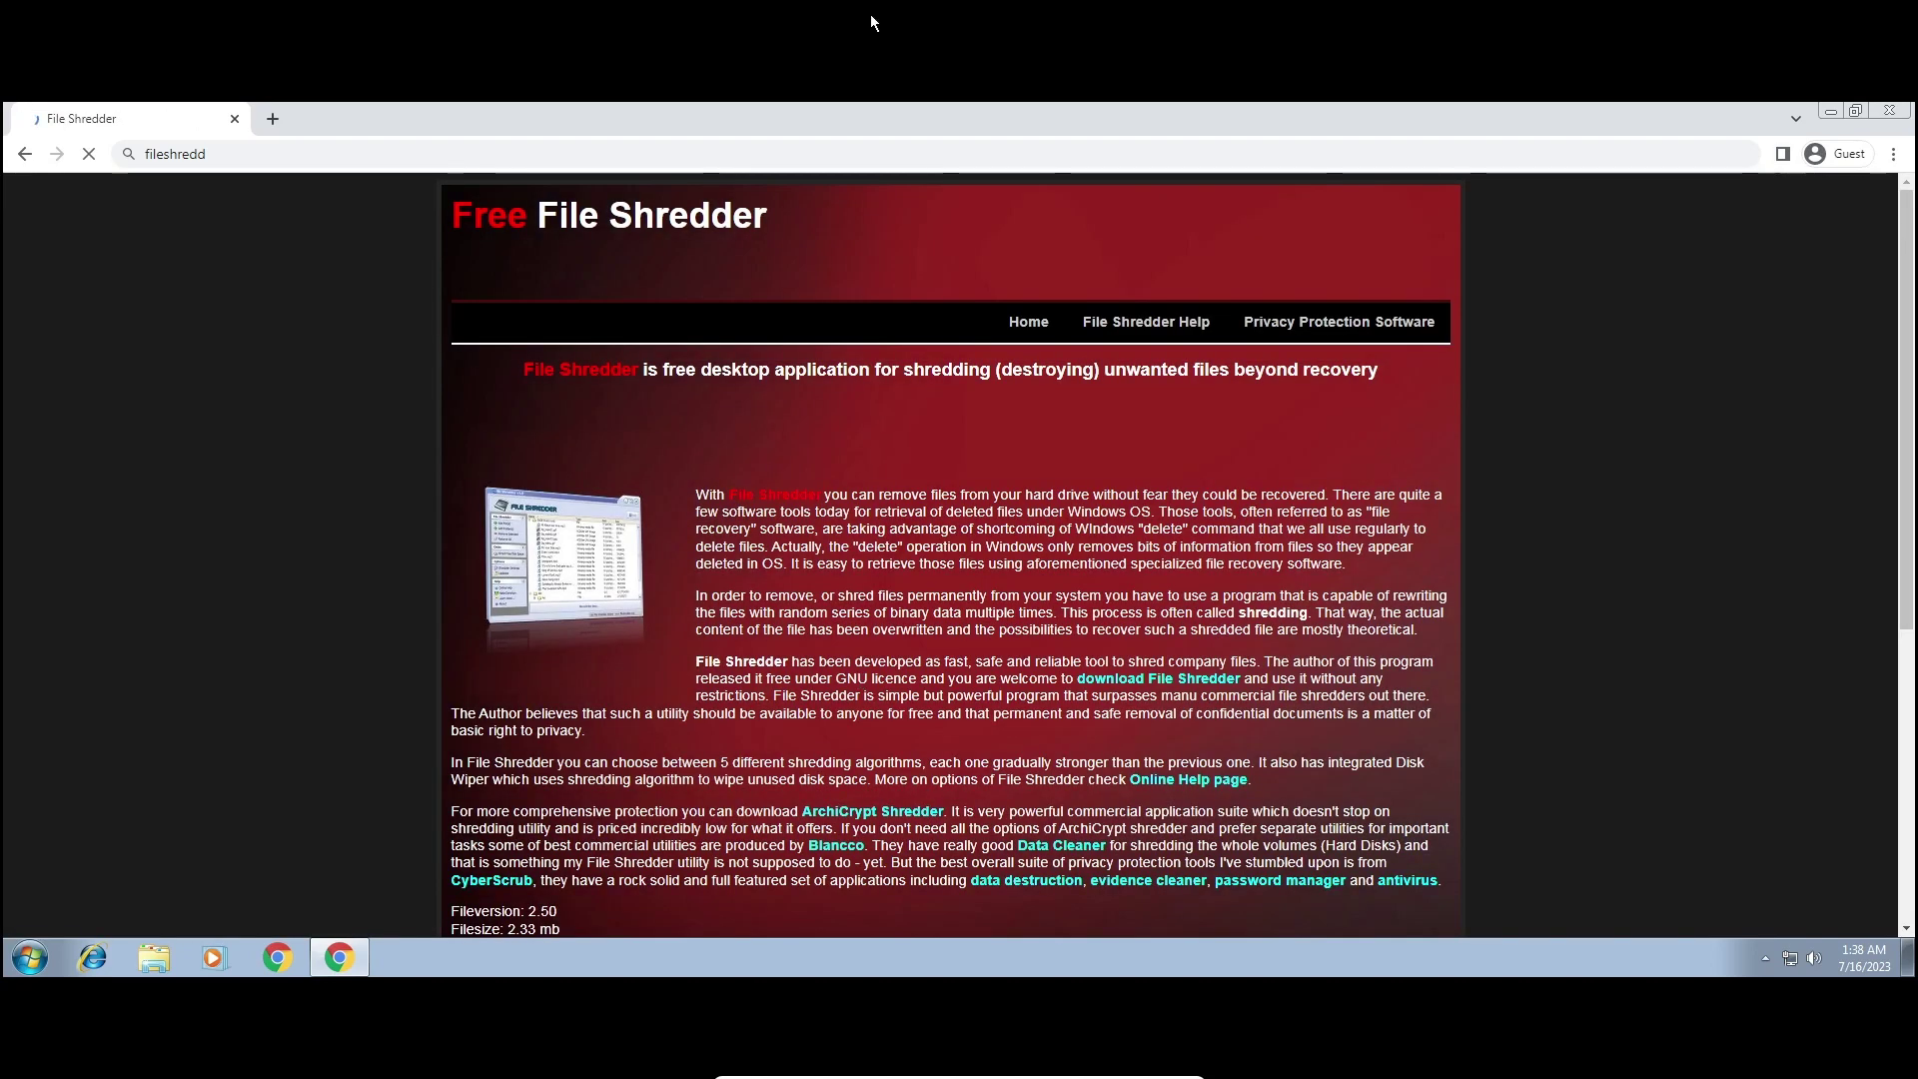
scroll(859, 681, down, 5)
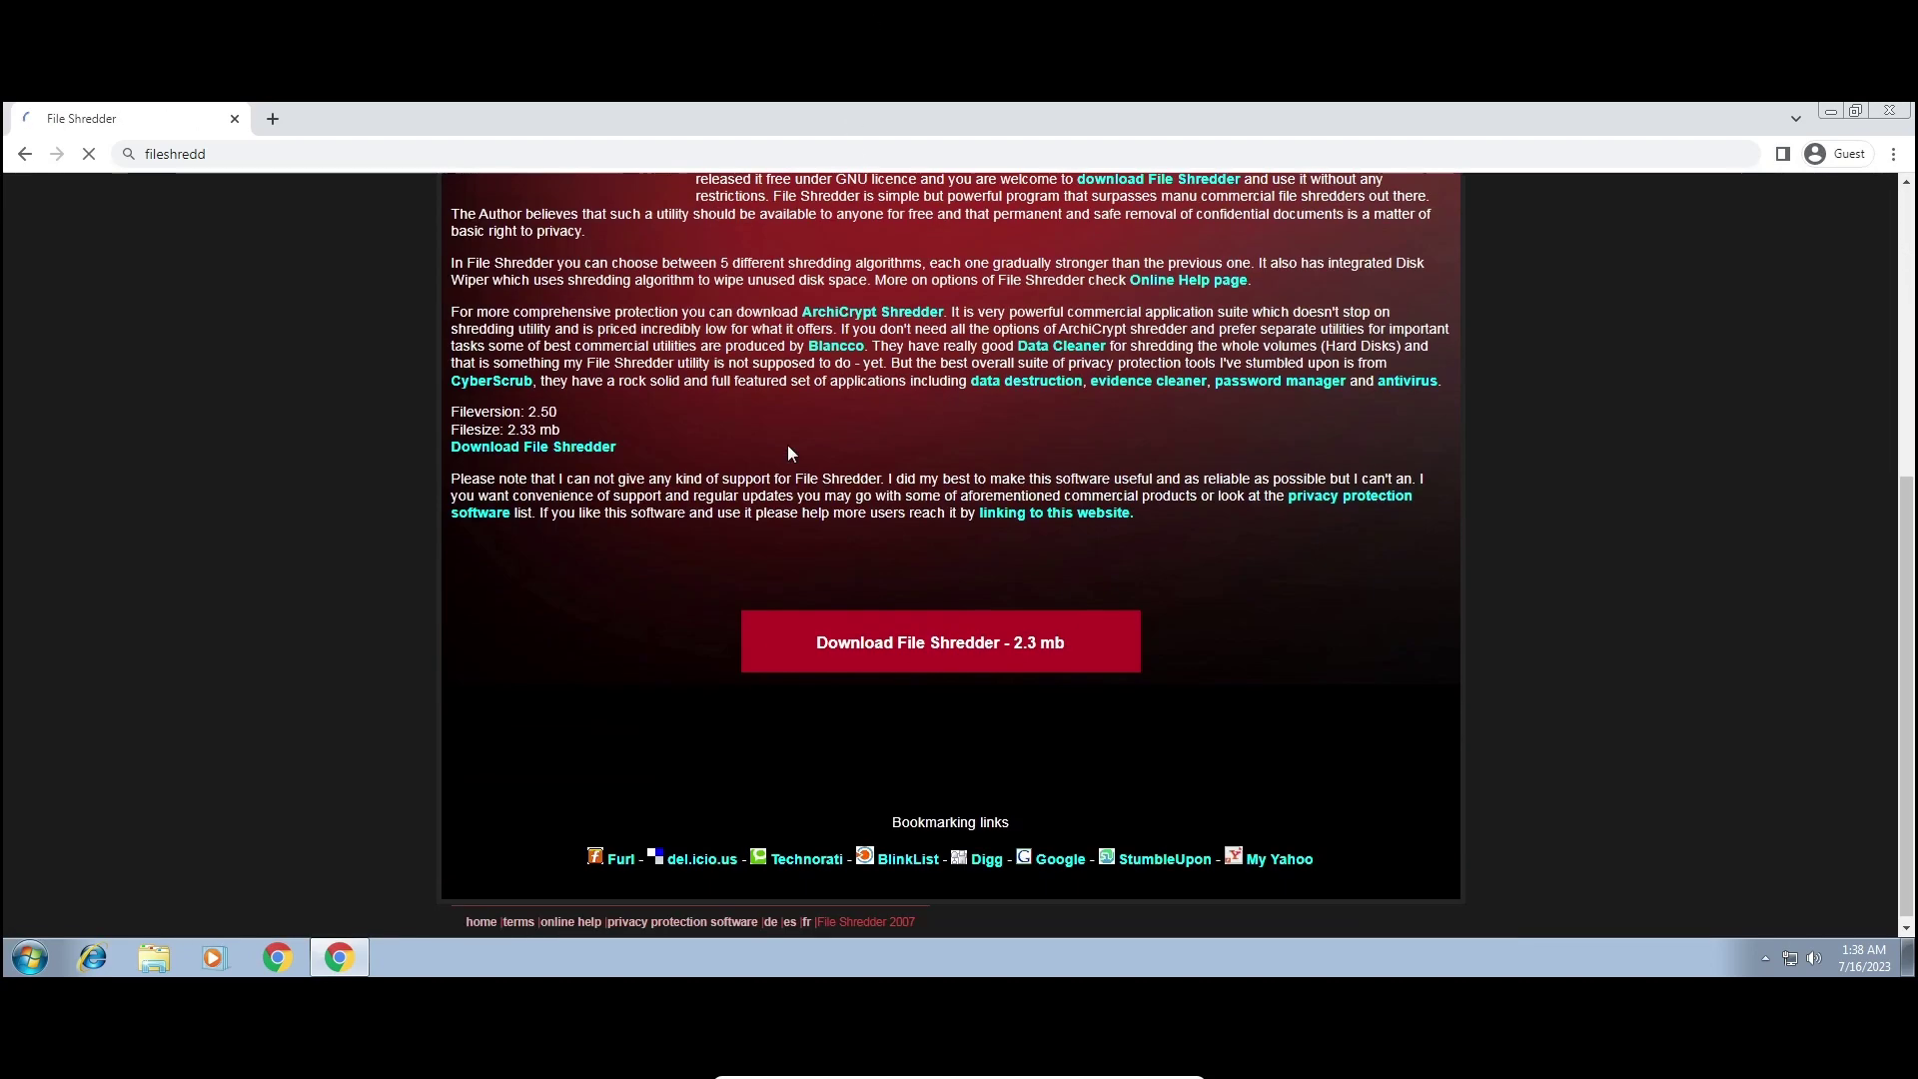
click(1026, 662)
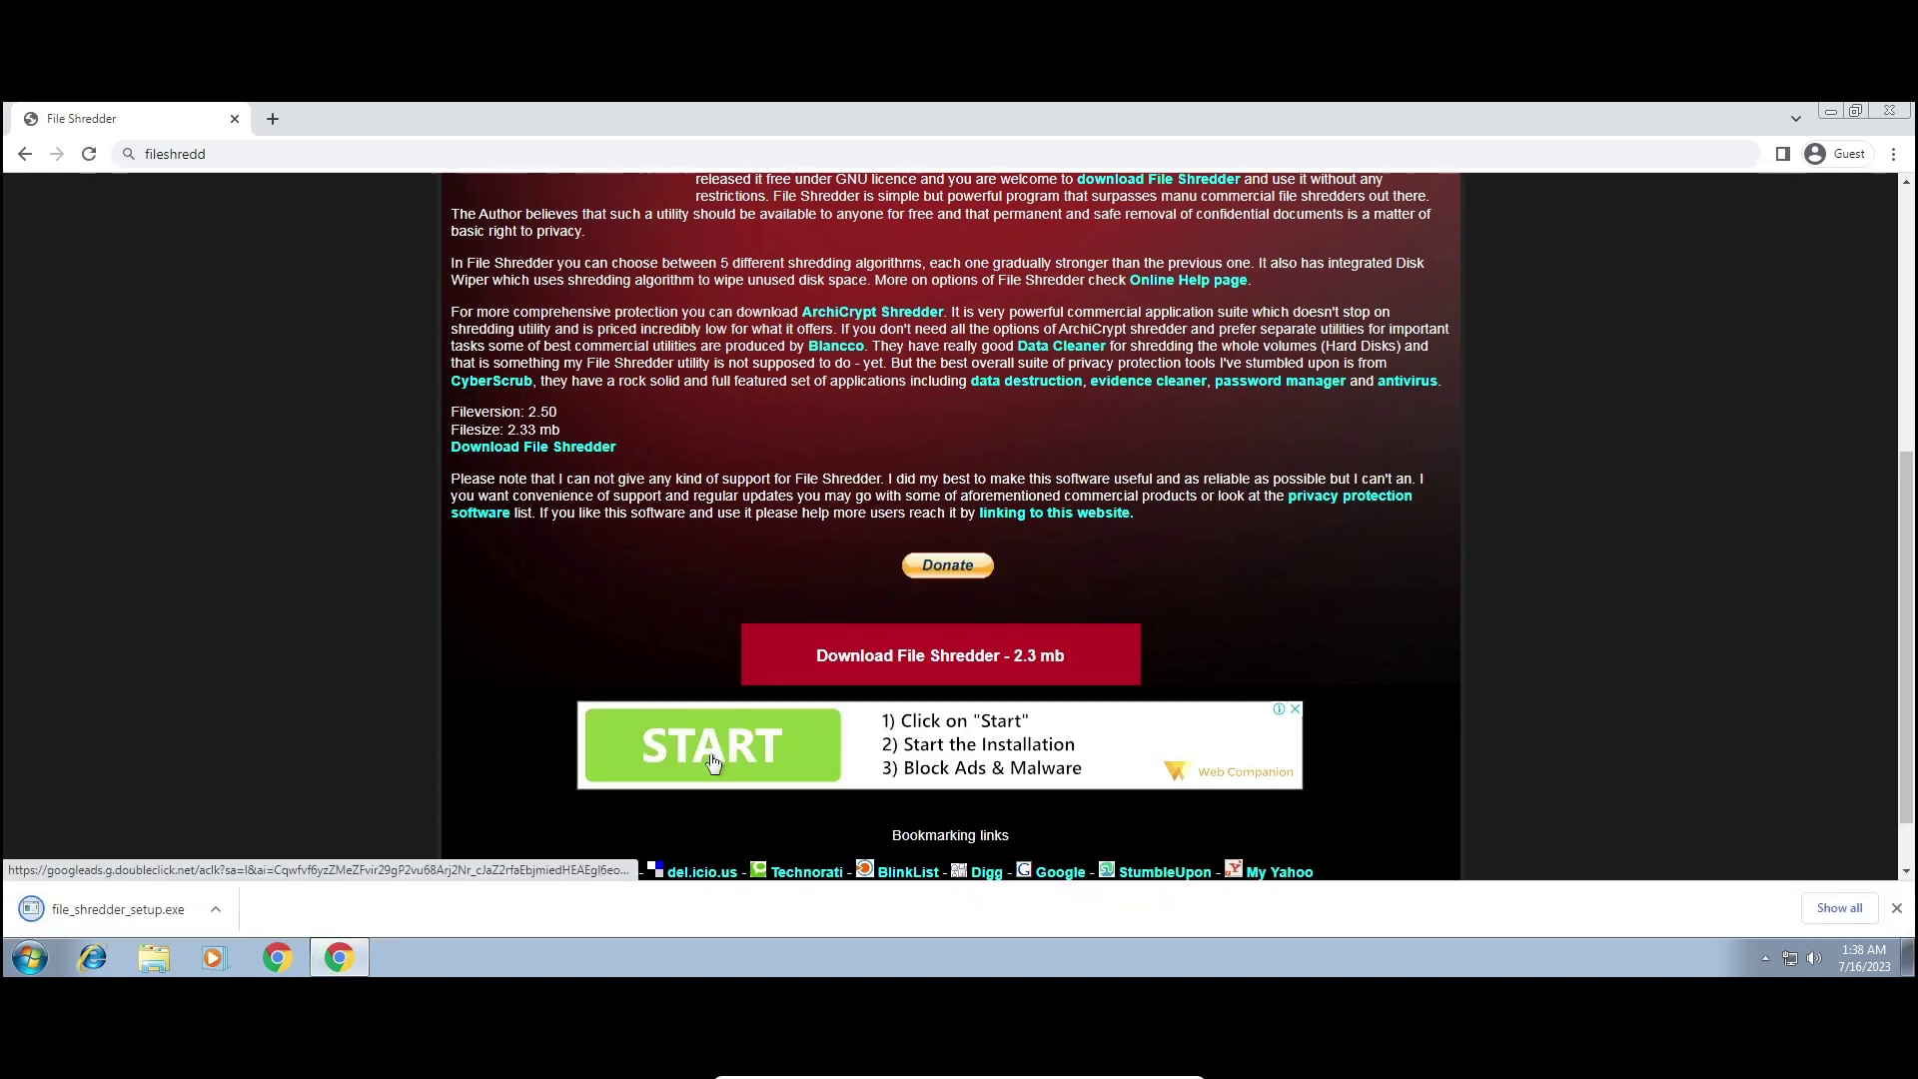
Run the downloaded file_shredder_setup.exe and allow it to make changes to the computer.
click(145, 909)
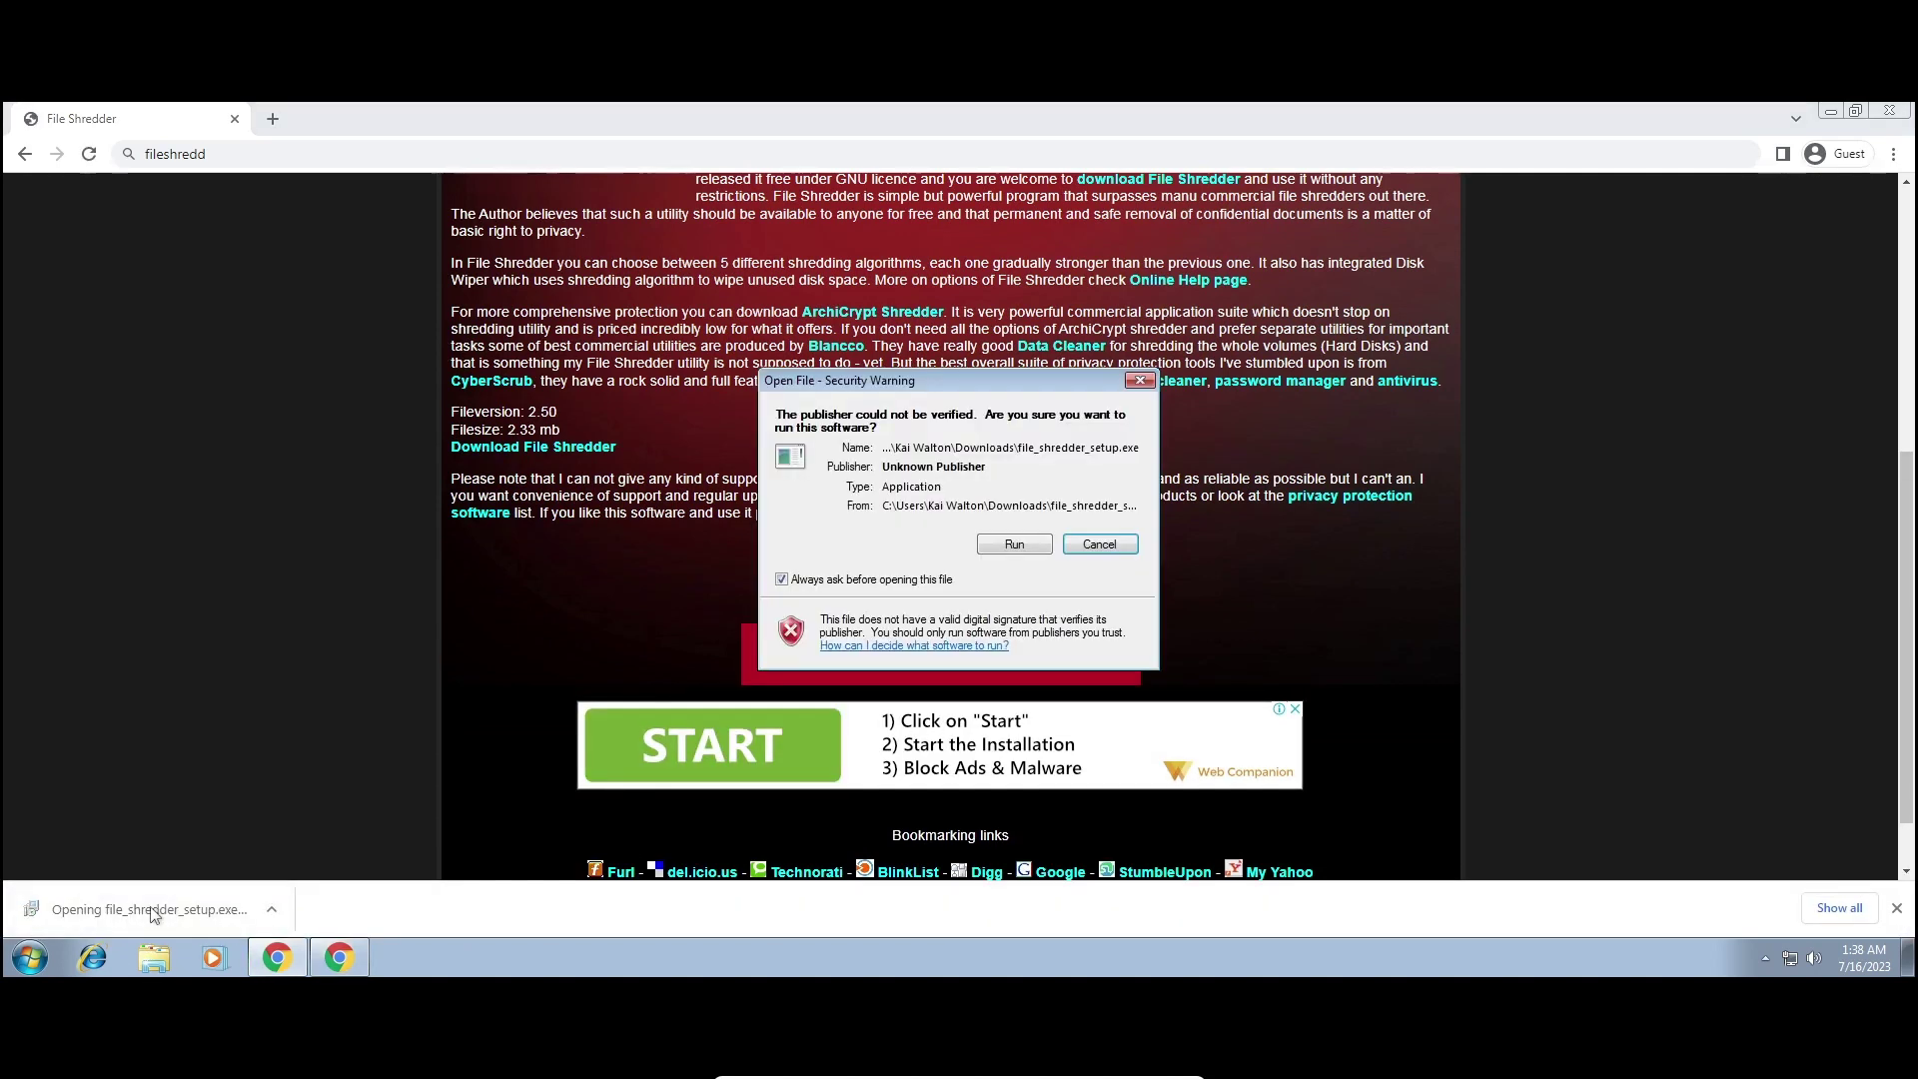
click(1039, 545)
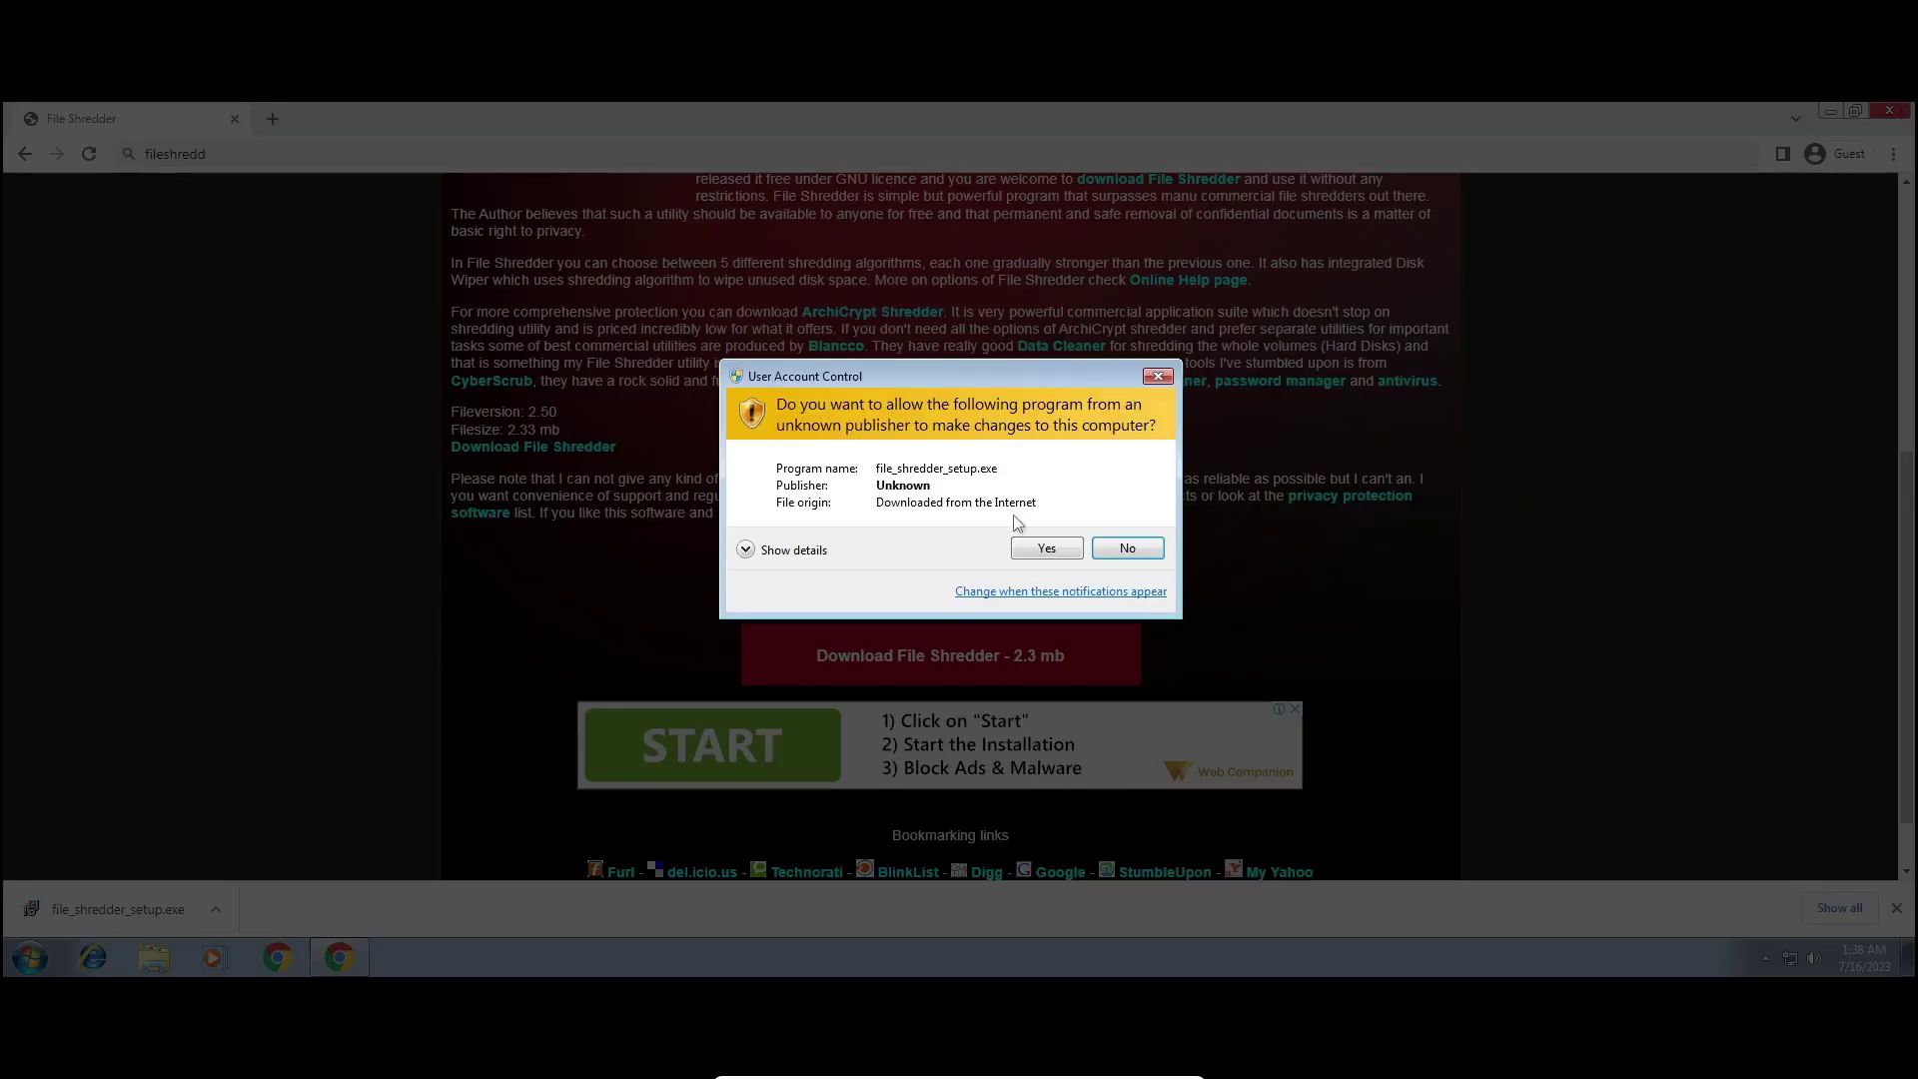
click(1046, 547)
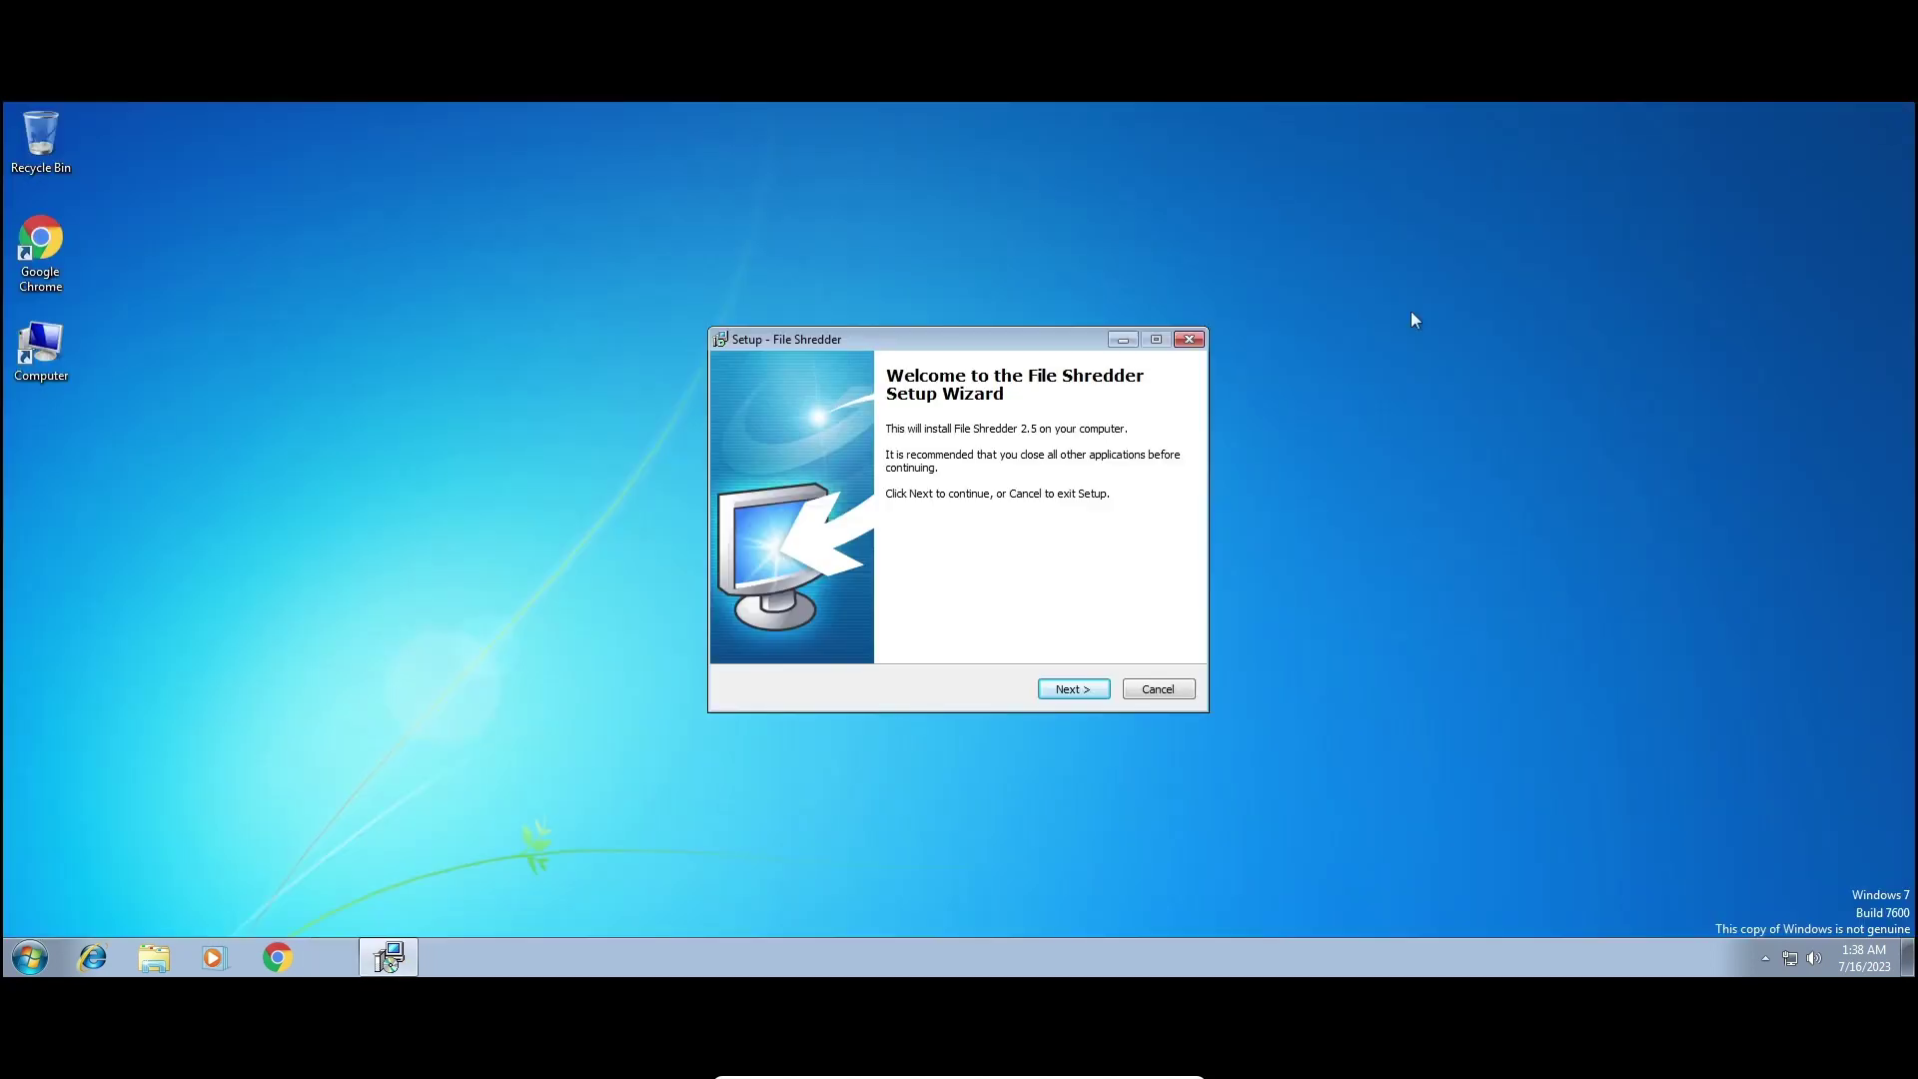
Accept the license agreement and keep the default installation folder and Start Menu folder for File Shredder.
click(1074, 688)
click(847, 627)
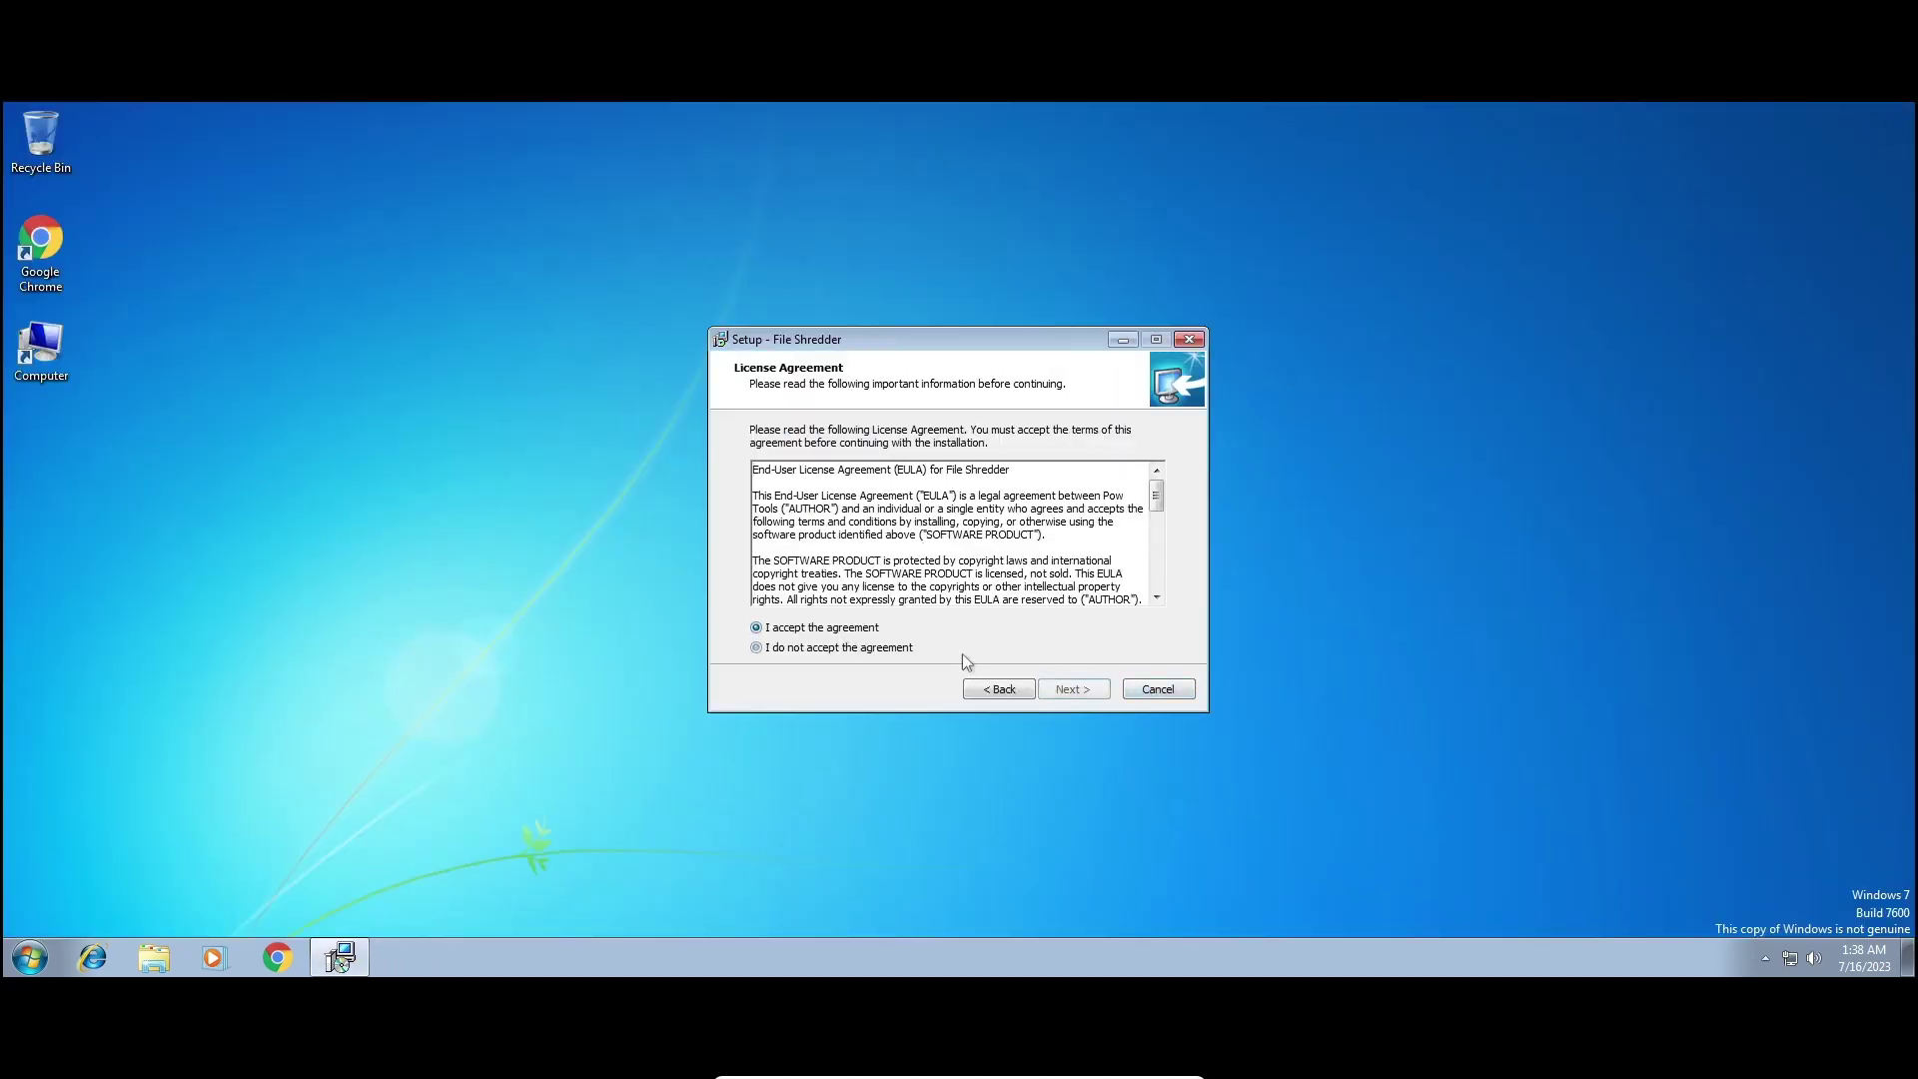
click(1069, 689)
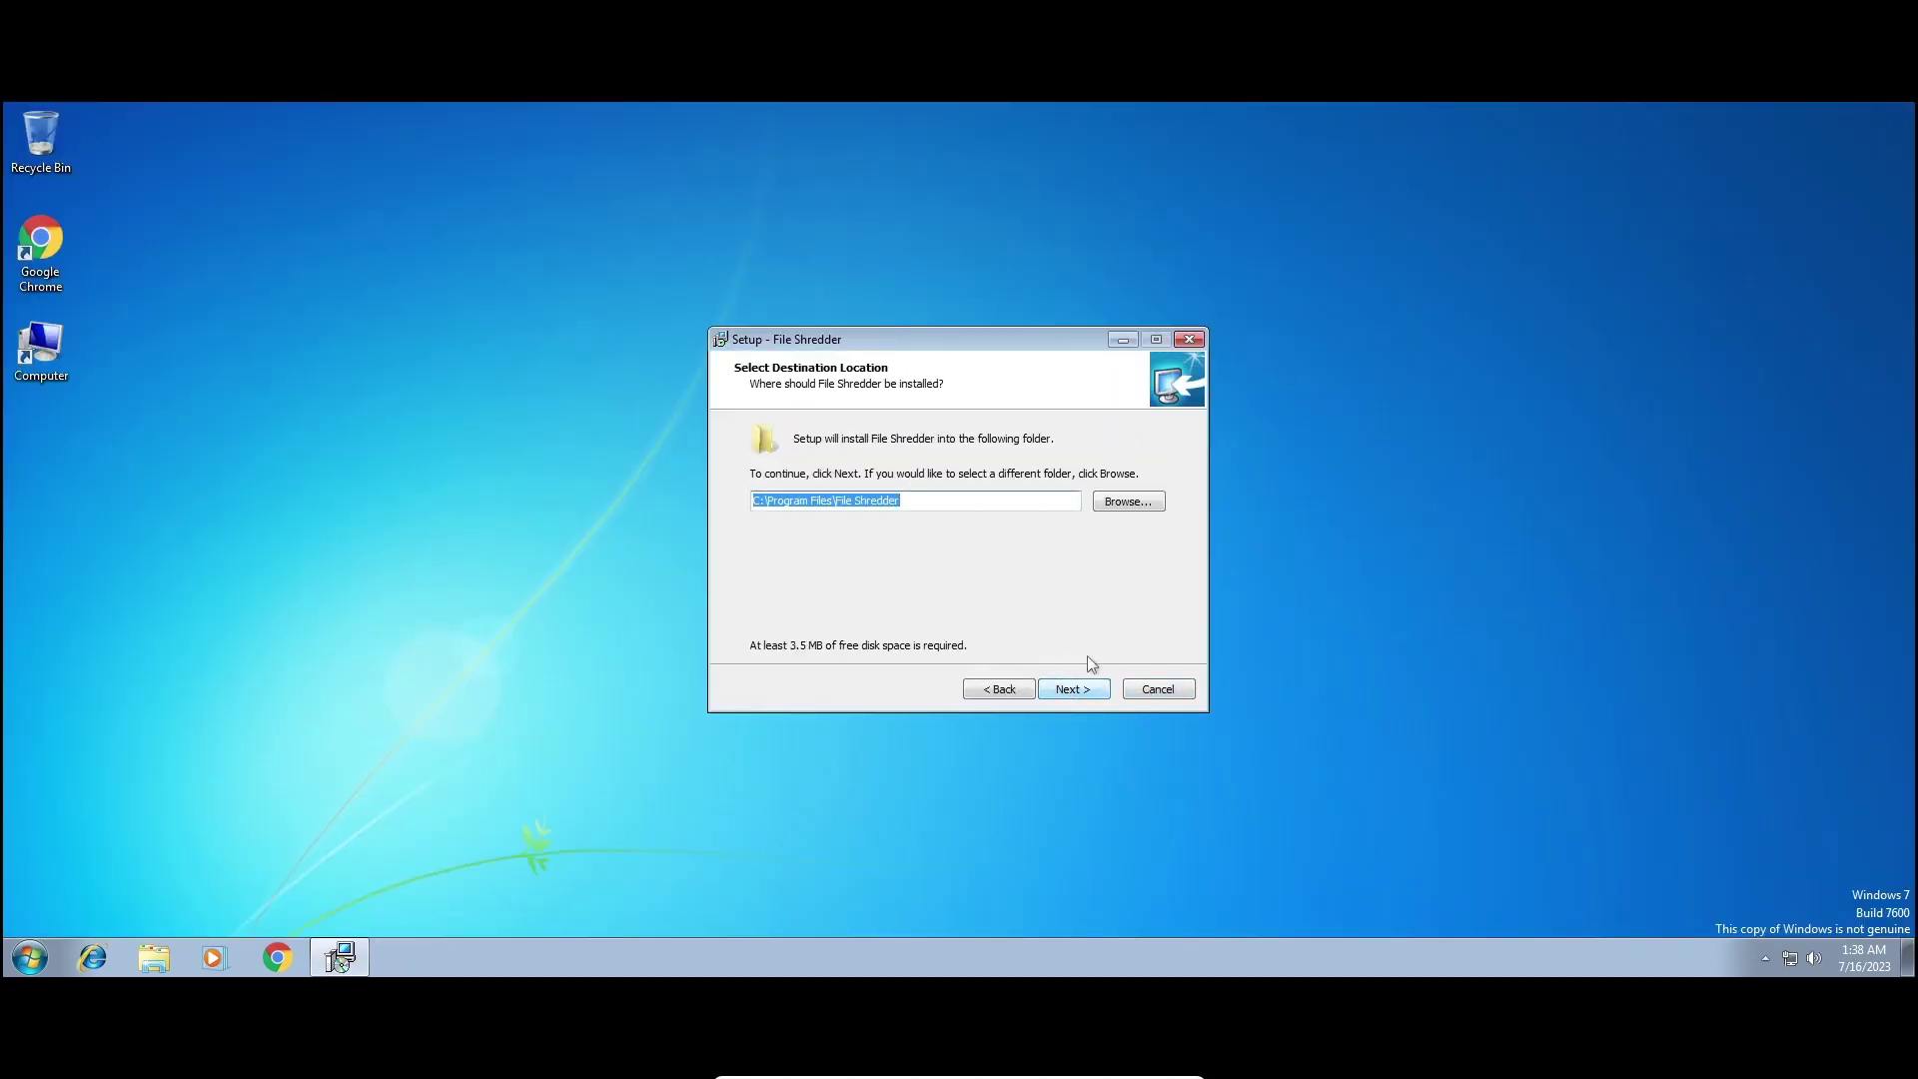
click(1074, 689)
click(1079, 688)
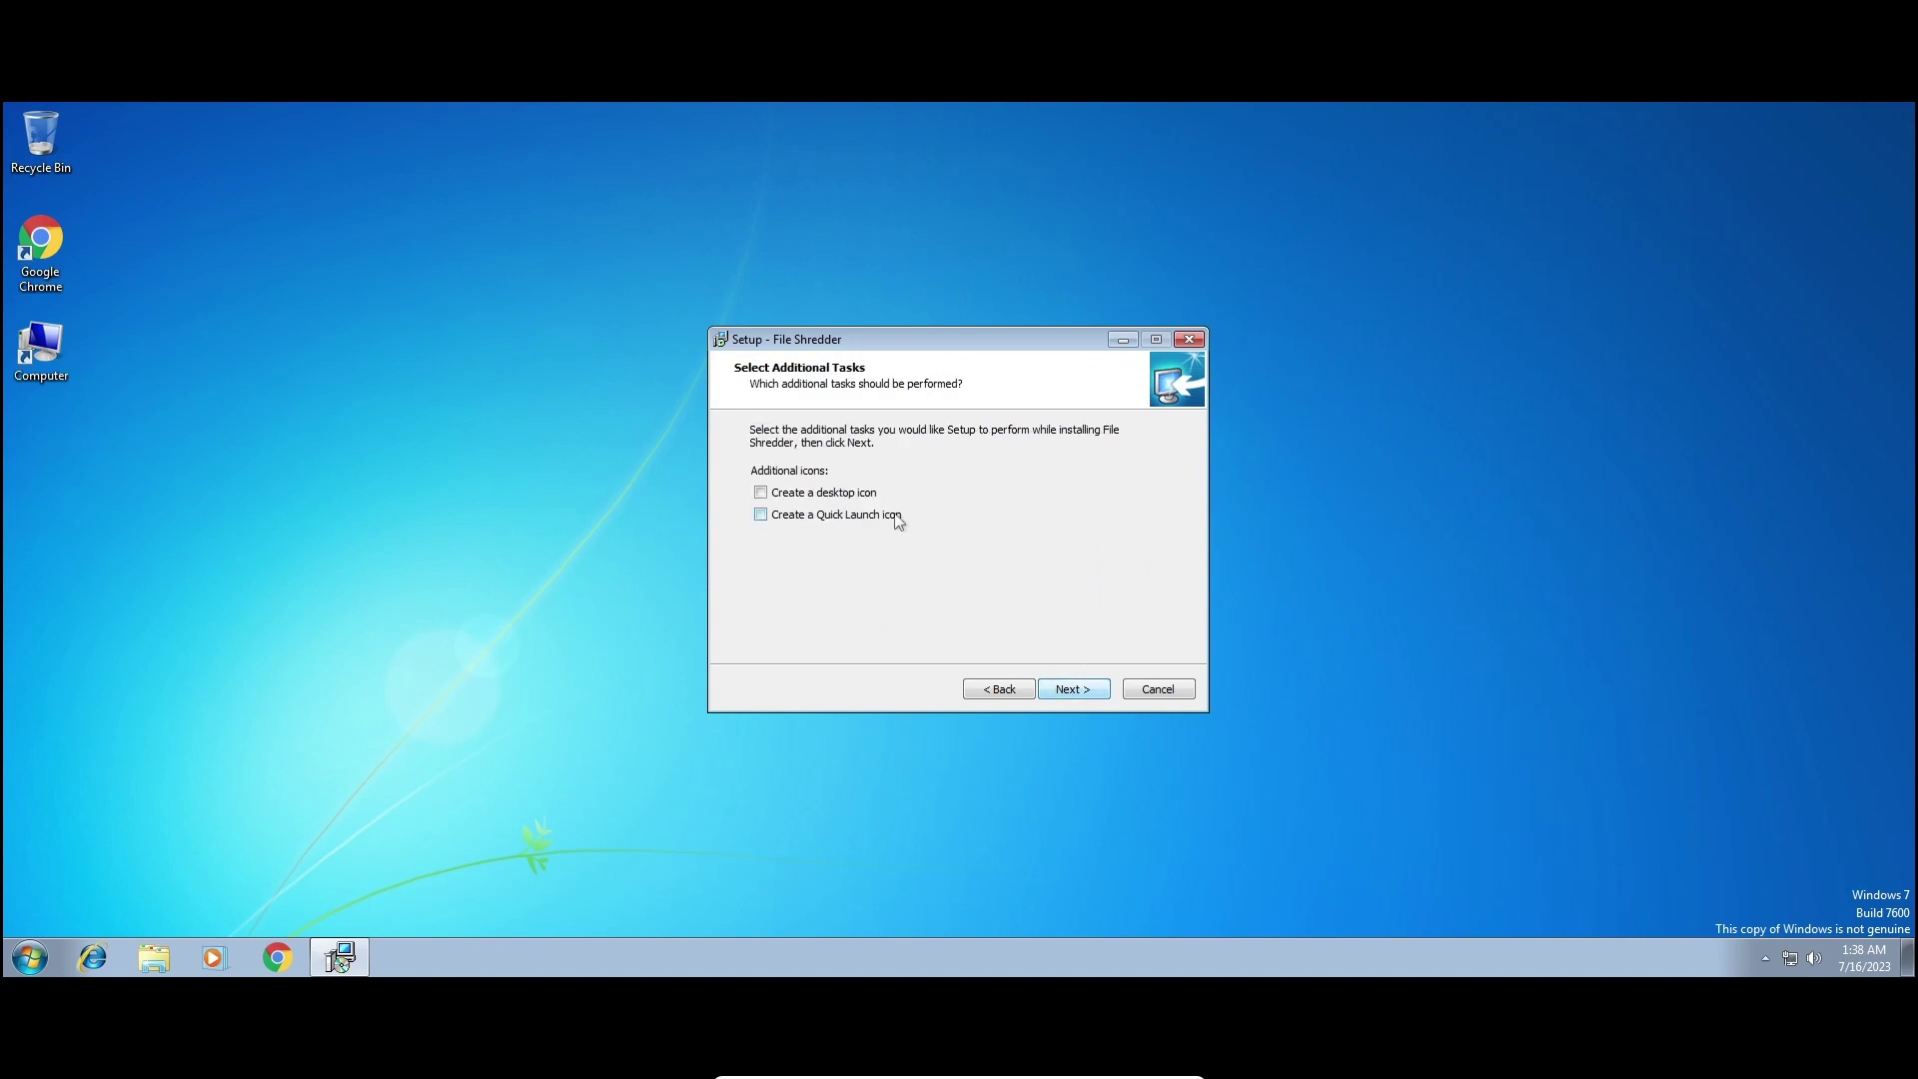
Choose to create a desktop icon, install File Shredder, and finish the setup with the program launched.
click(831, 495)
click(1077, 691)
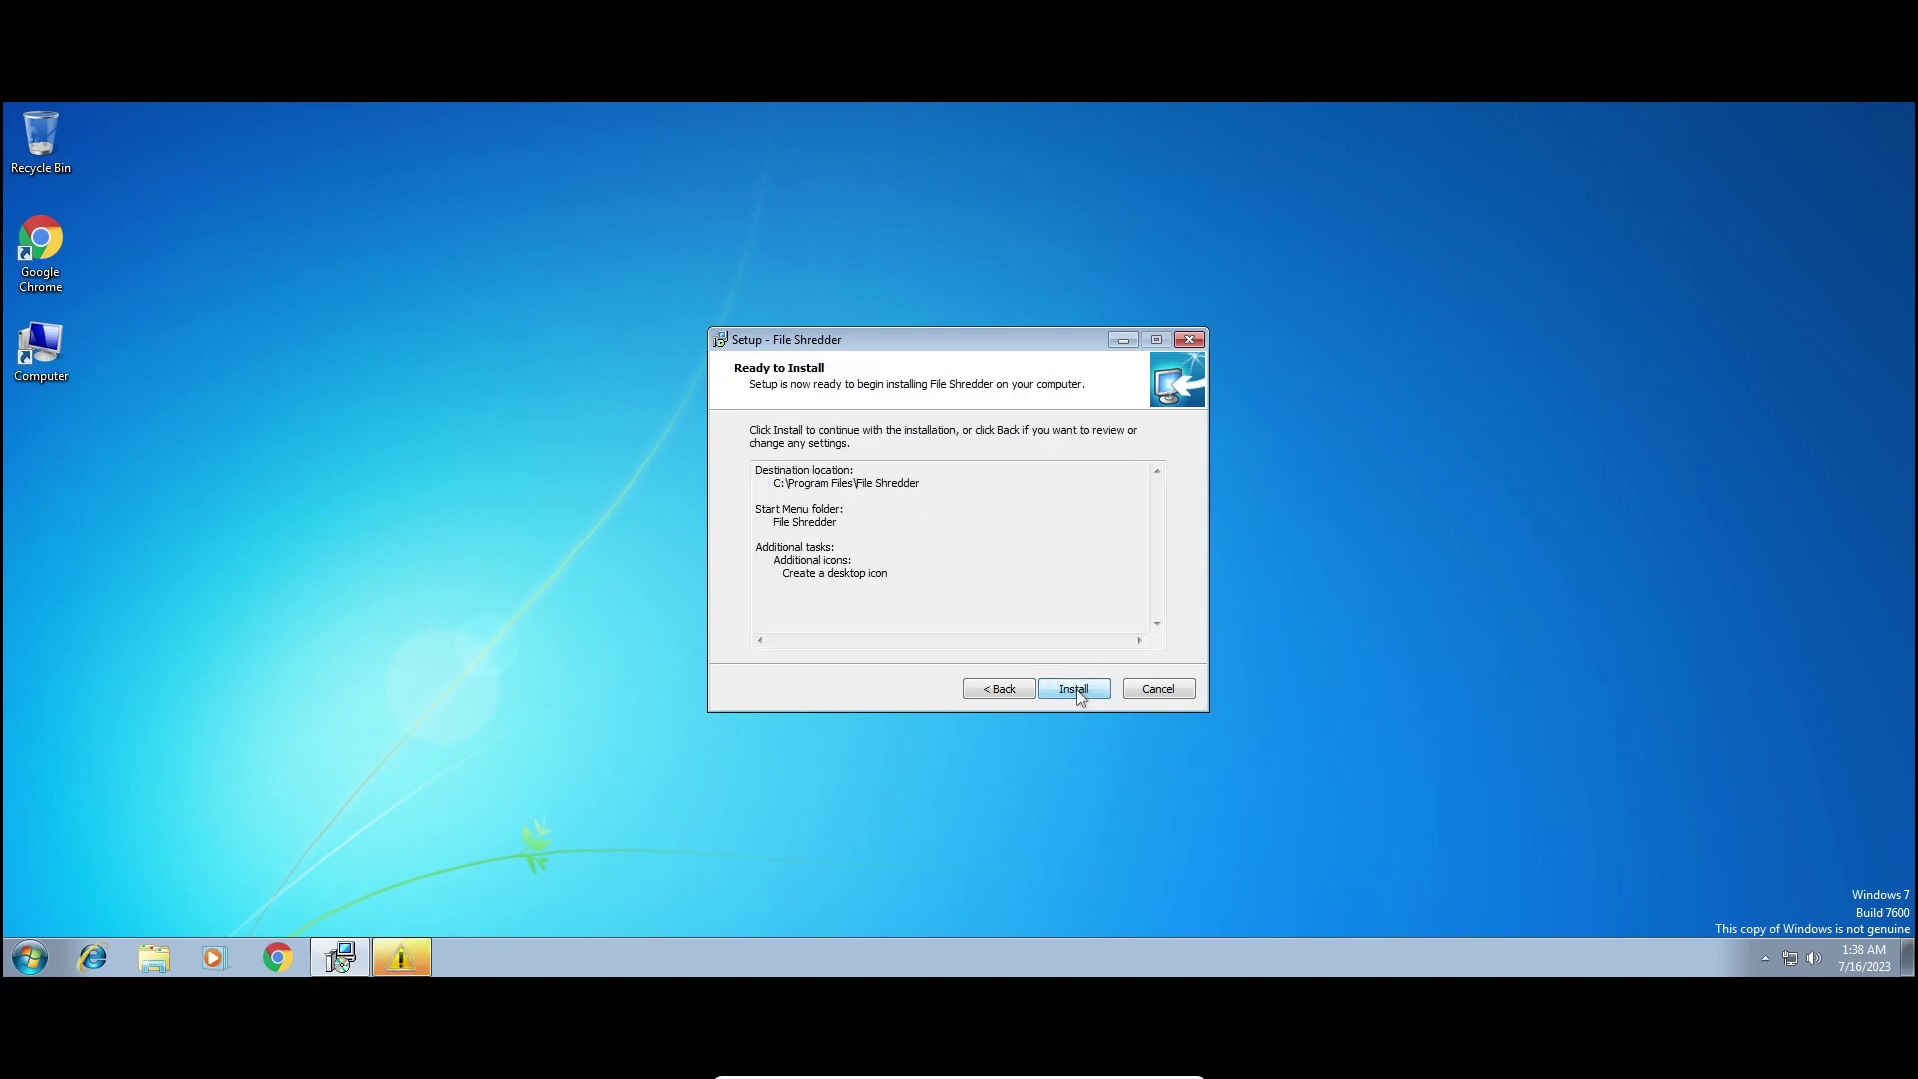
click(1076, 689)
click(1074, 690)
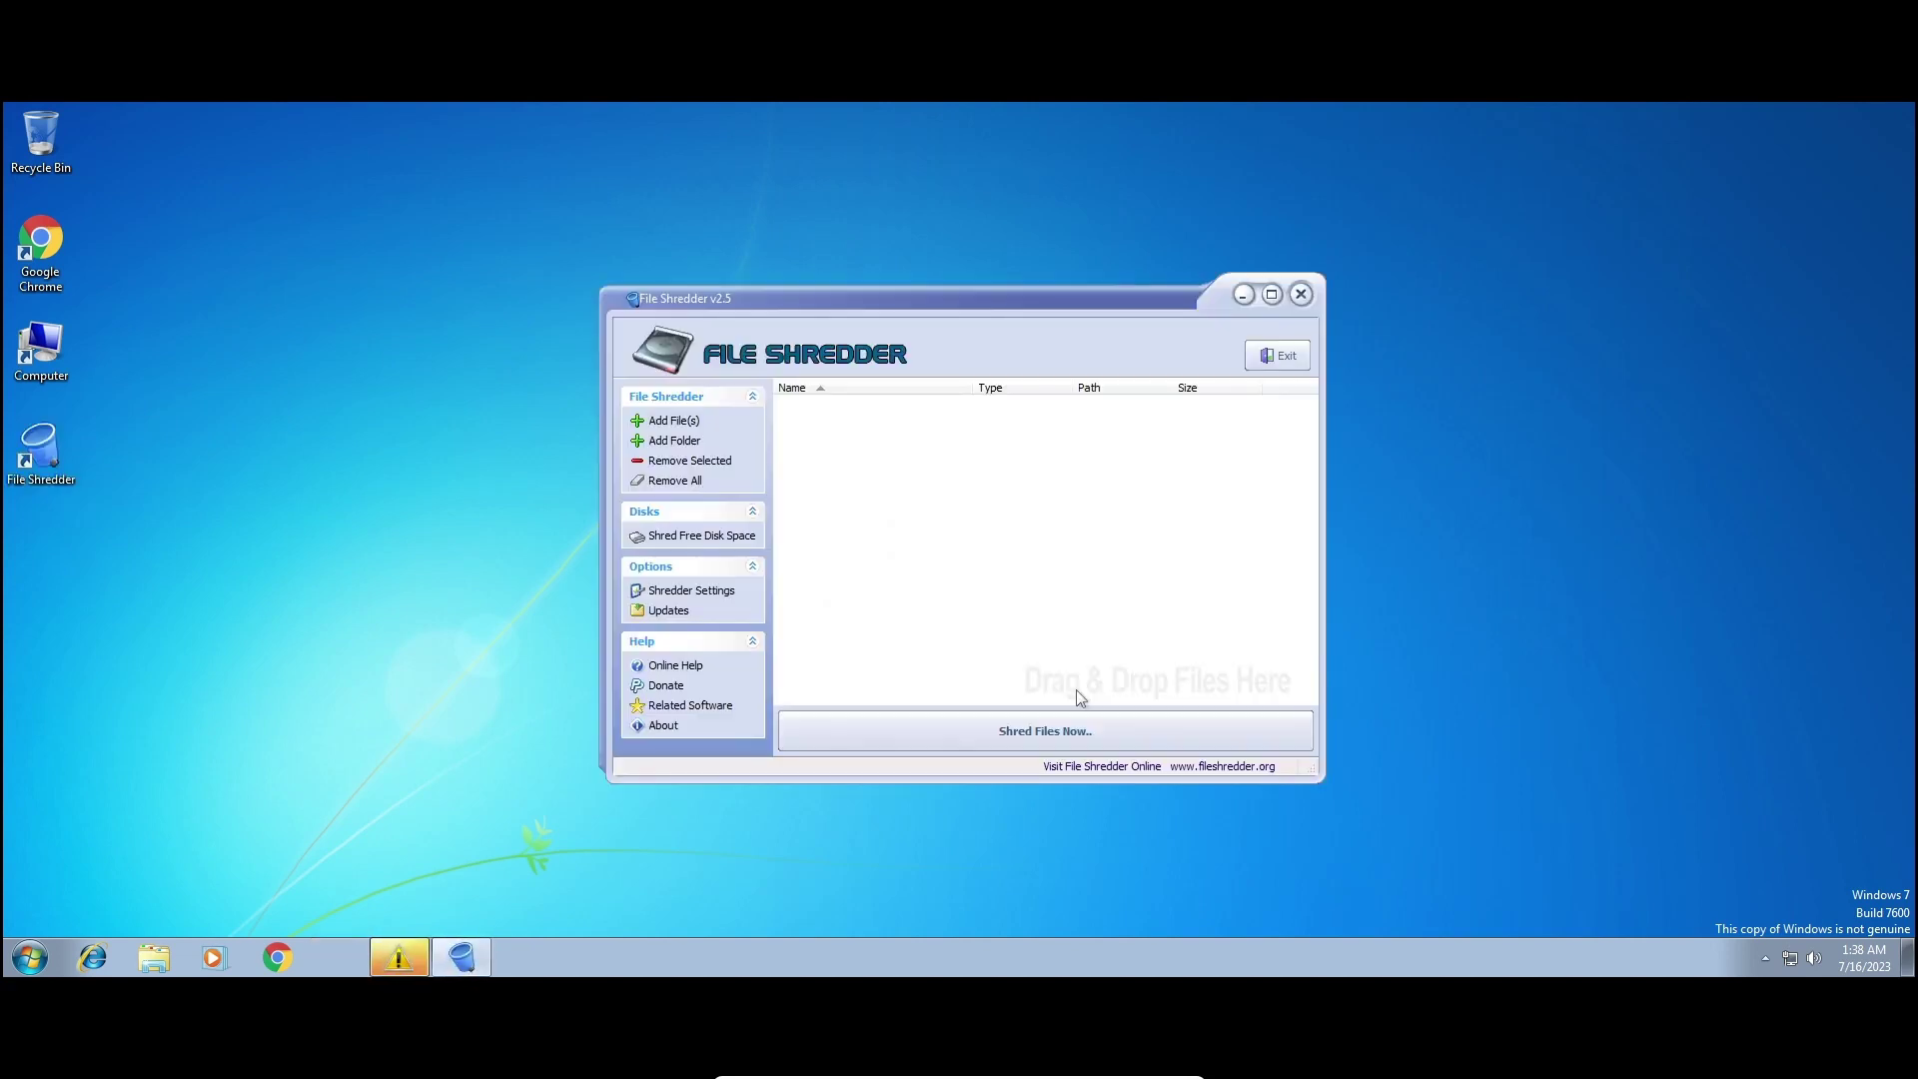
Dismiss the software counterfeiting notice and reposition the File Shredder window near the middle of the desktop.
drag(911, 300, 519, 494)
click(1018, 504)
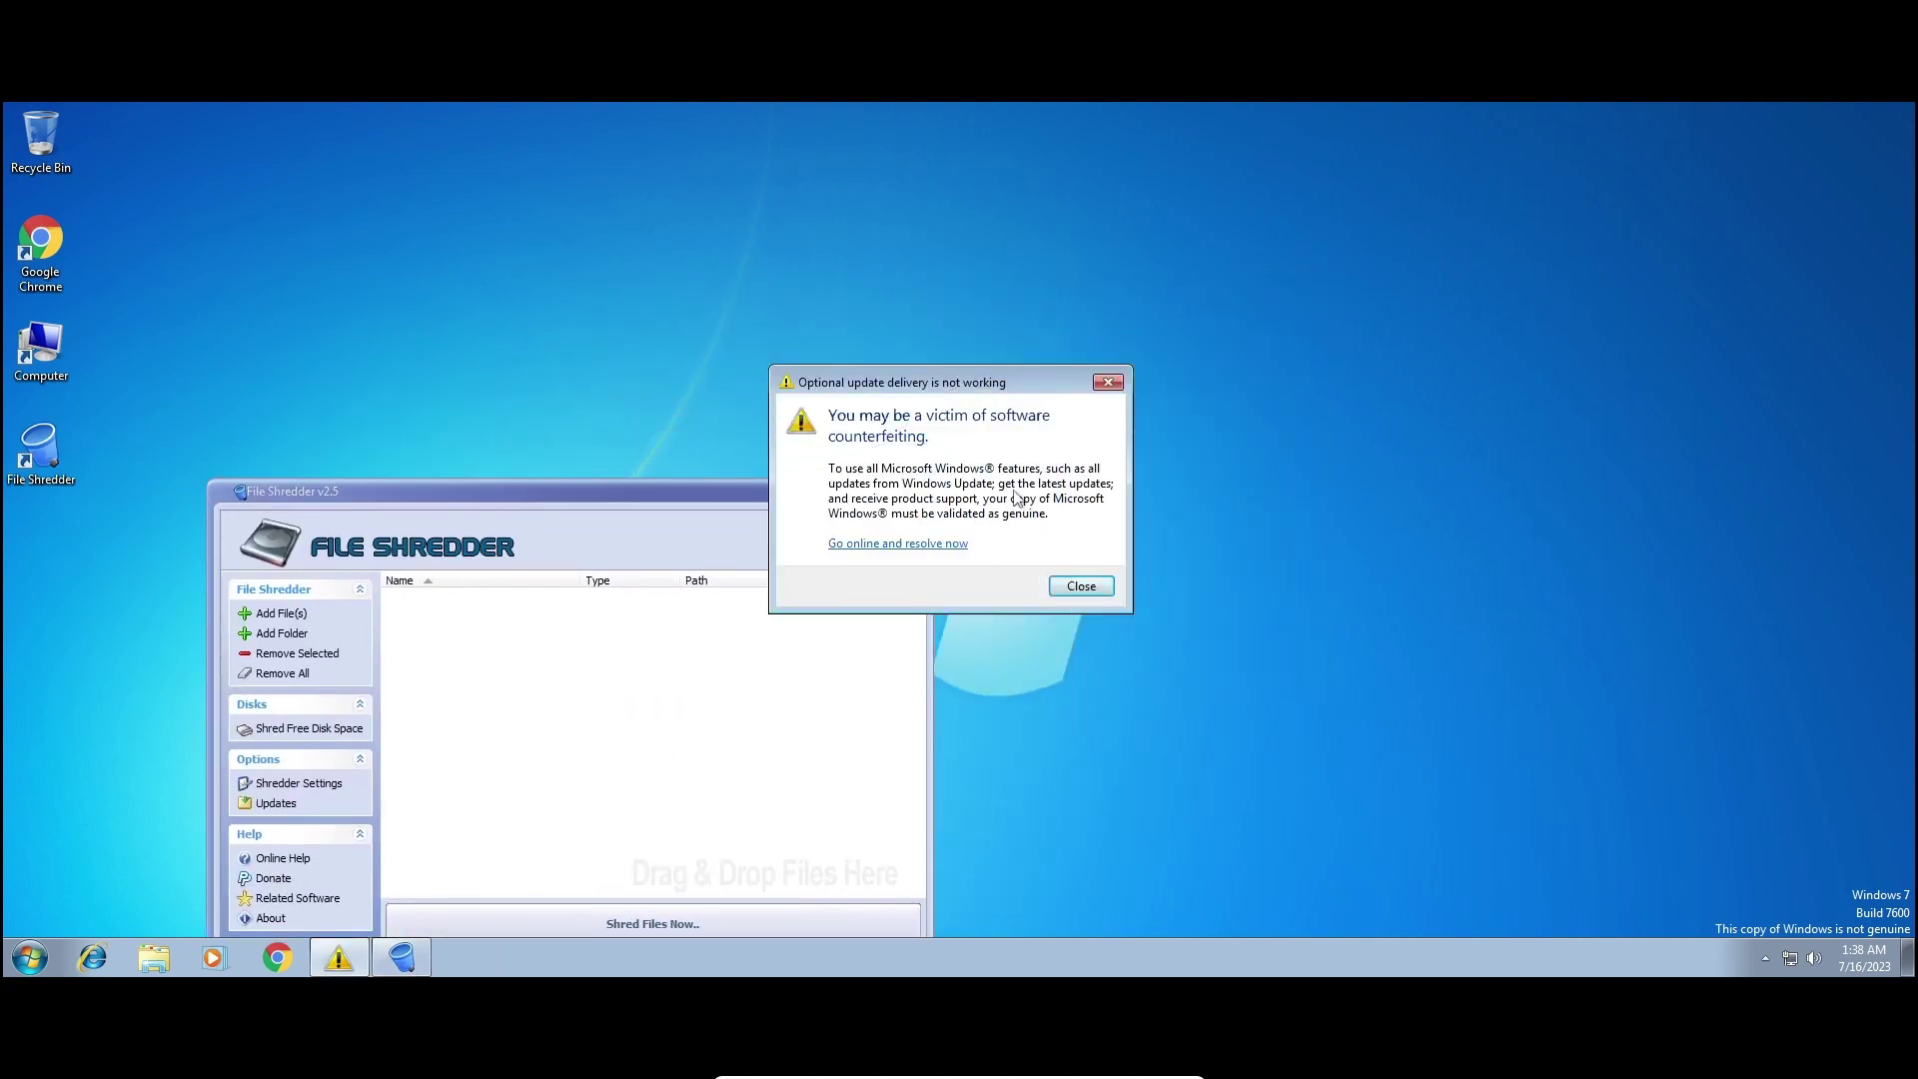
click(1081, 587)
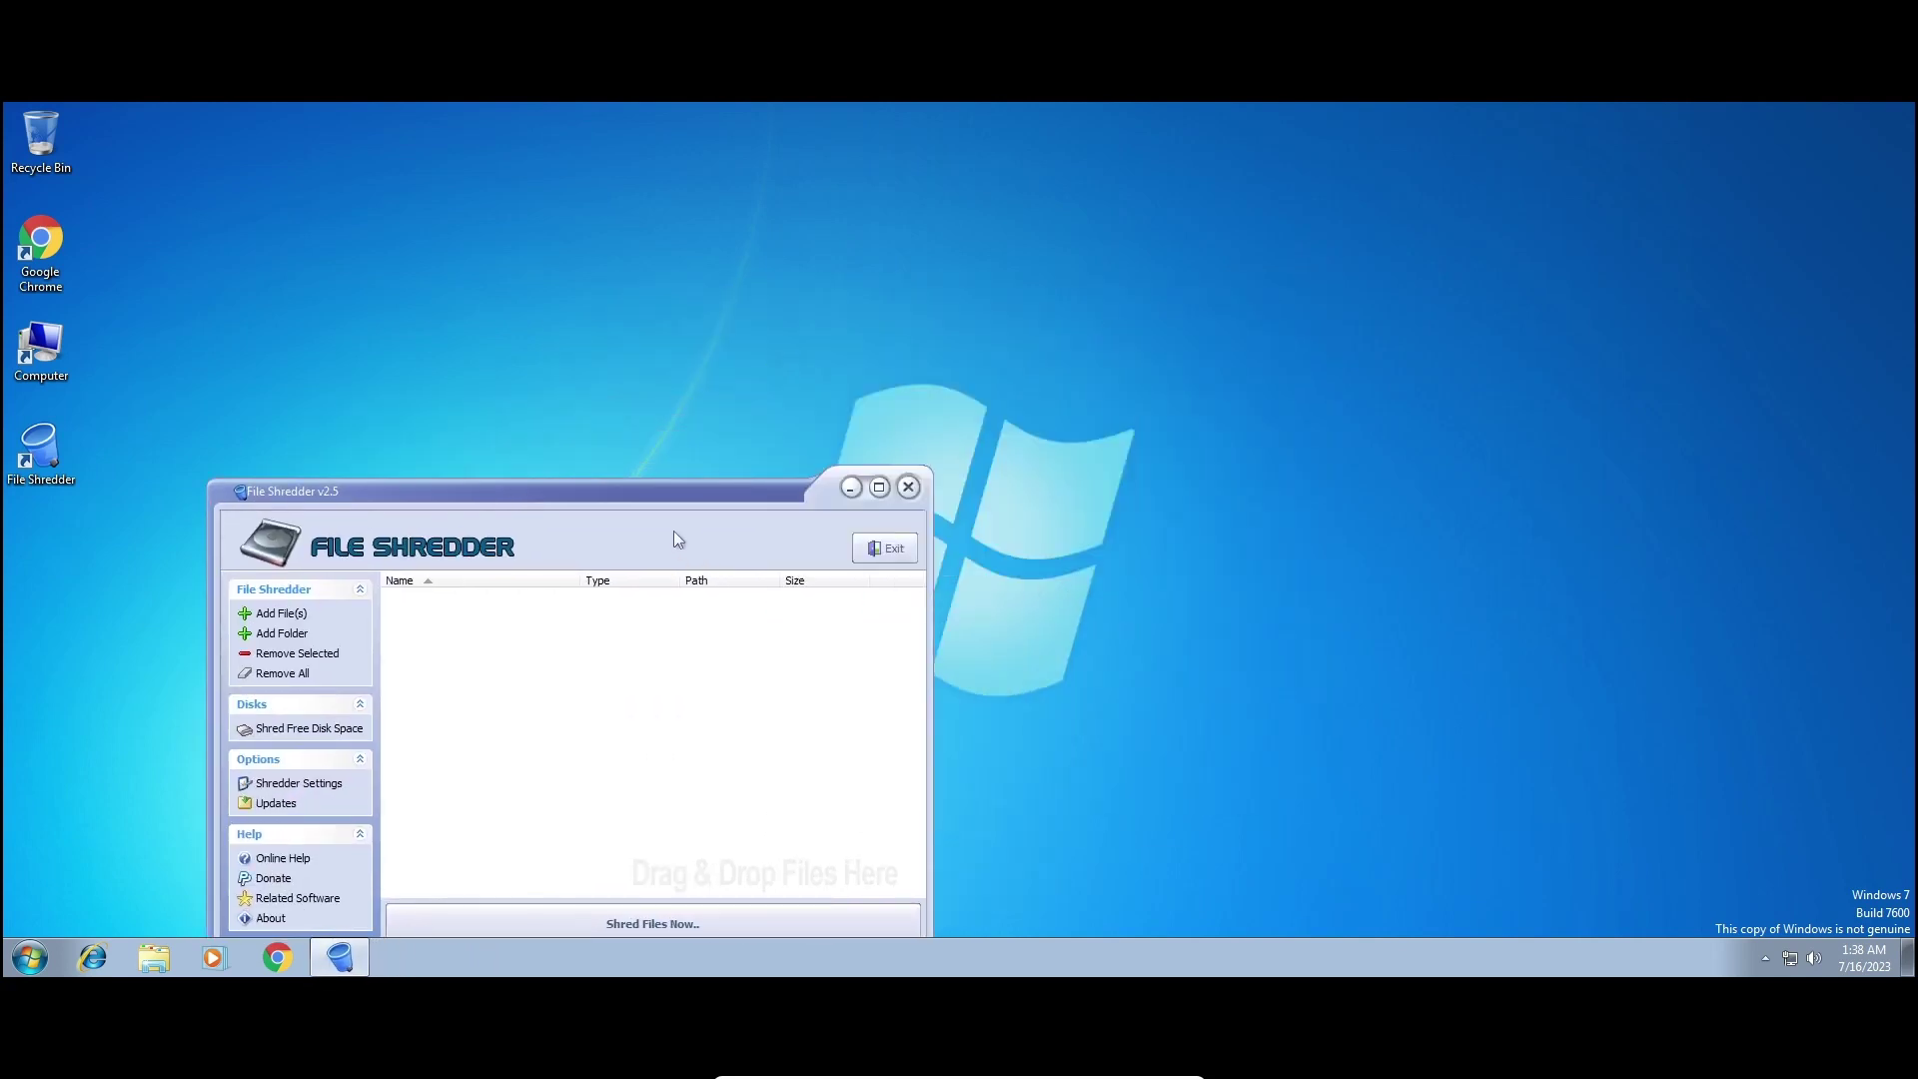
drag(630, 497, 913, 346)
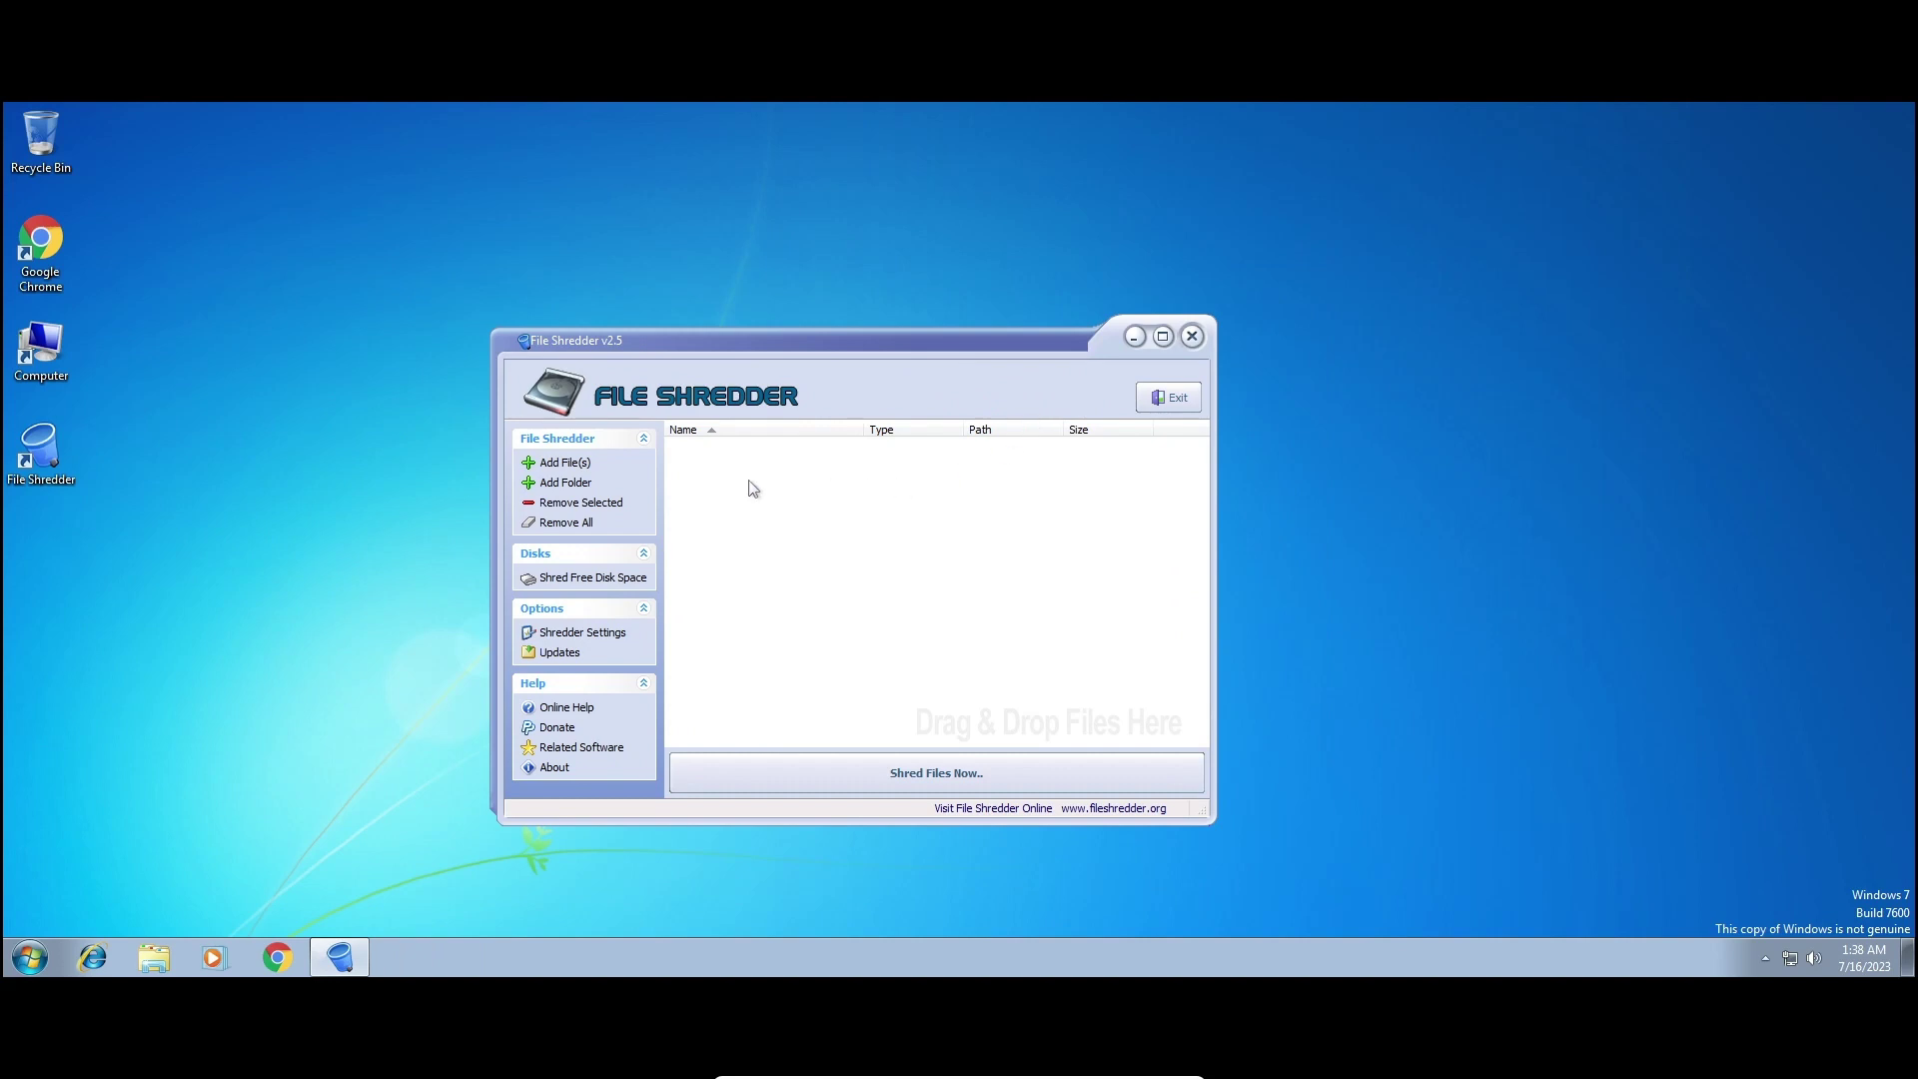
Add the C:\Windows folder to the File Shredder list and start shredding it.
click(565, 483)
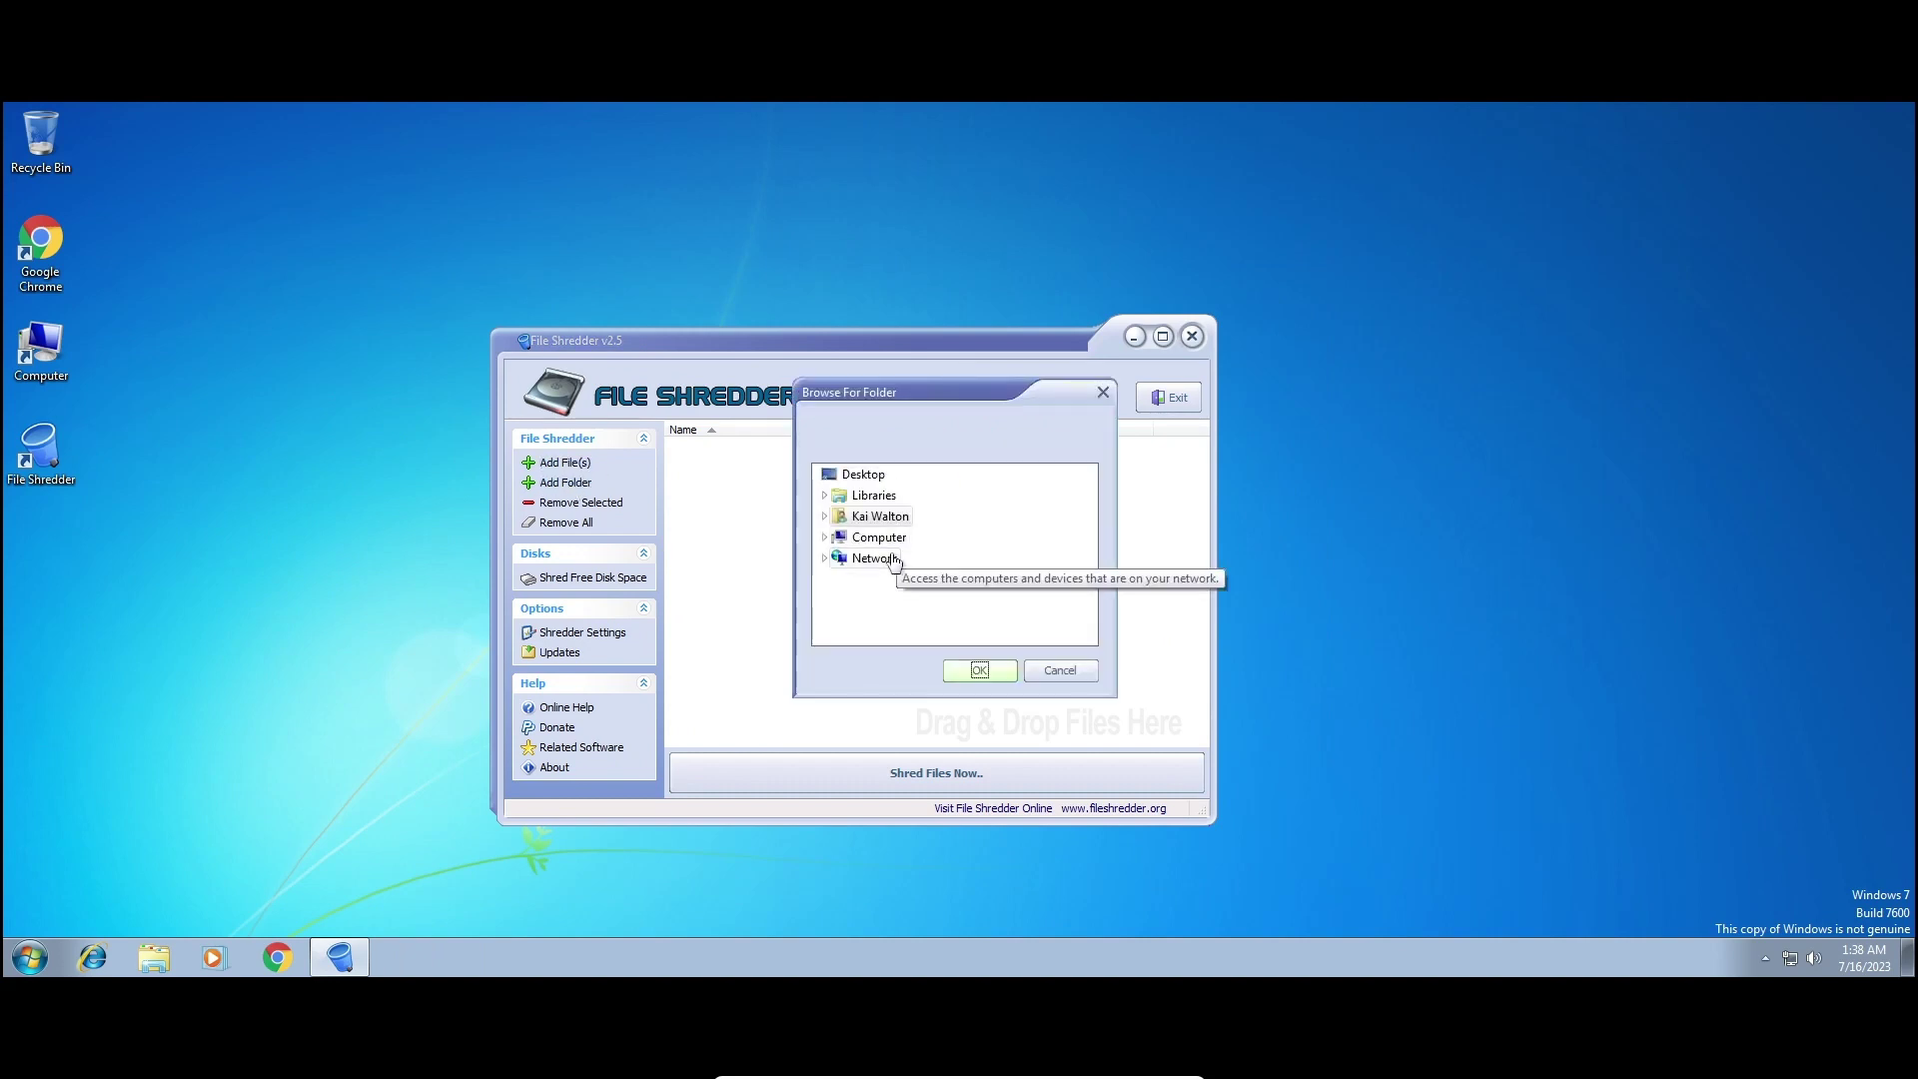
click(825, 537)
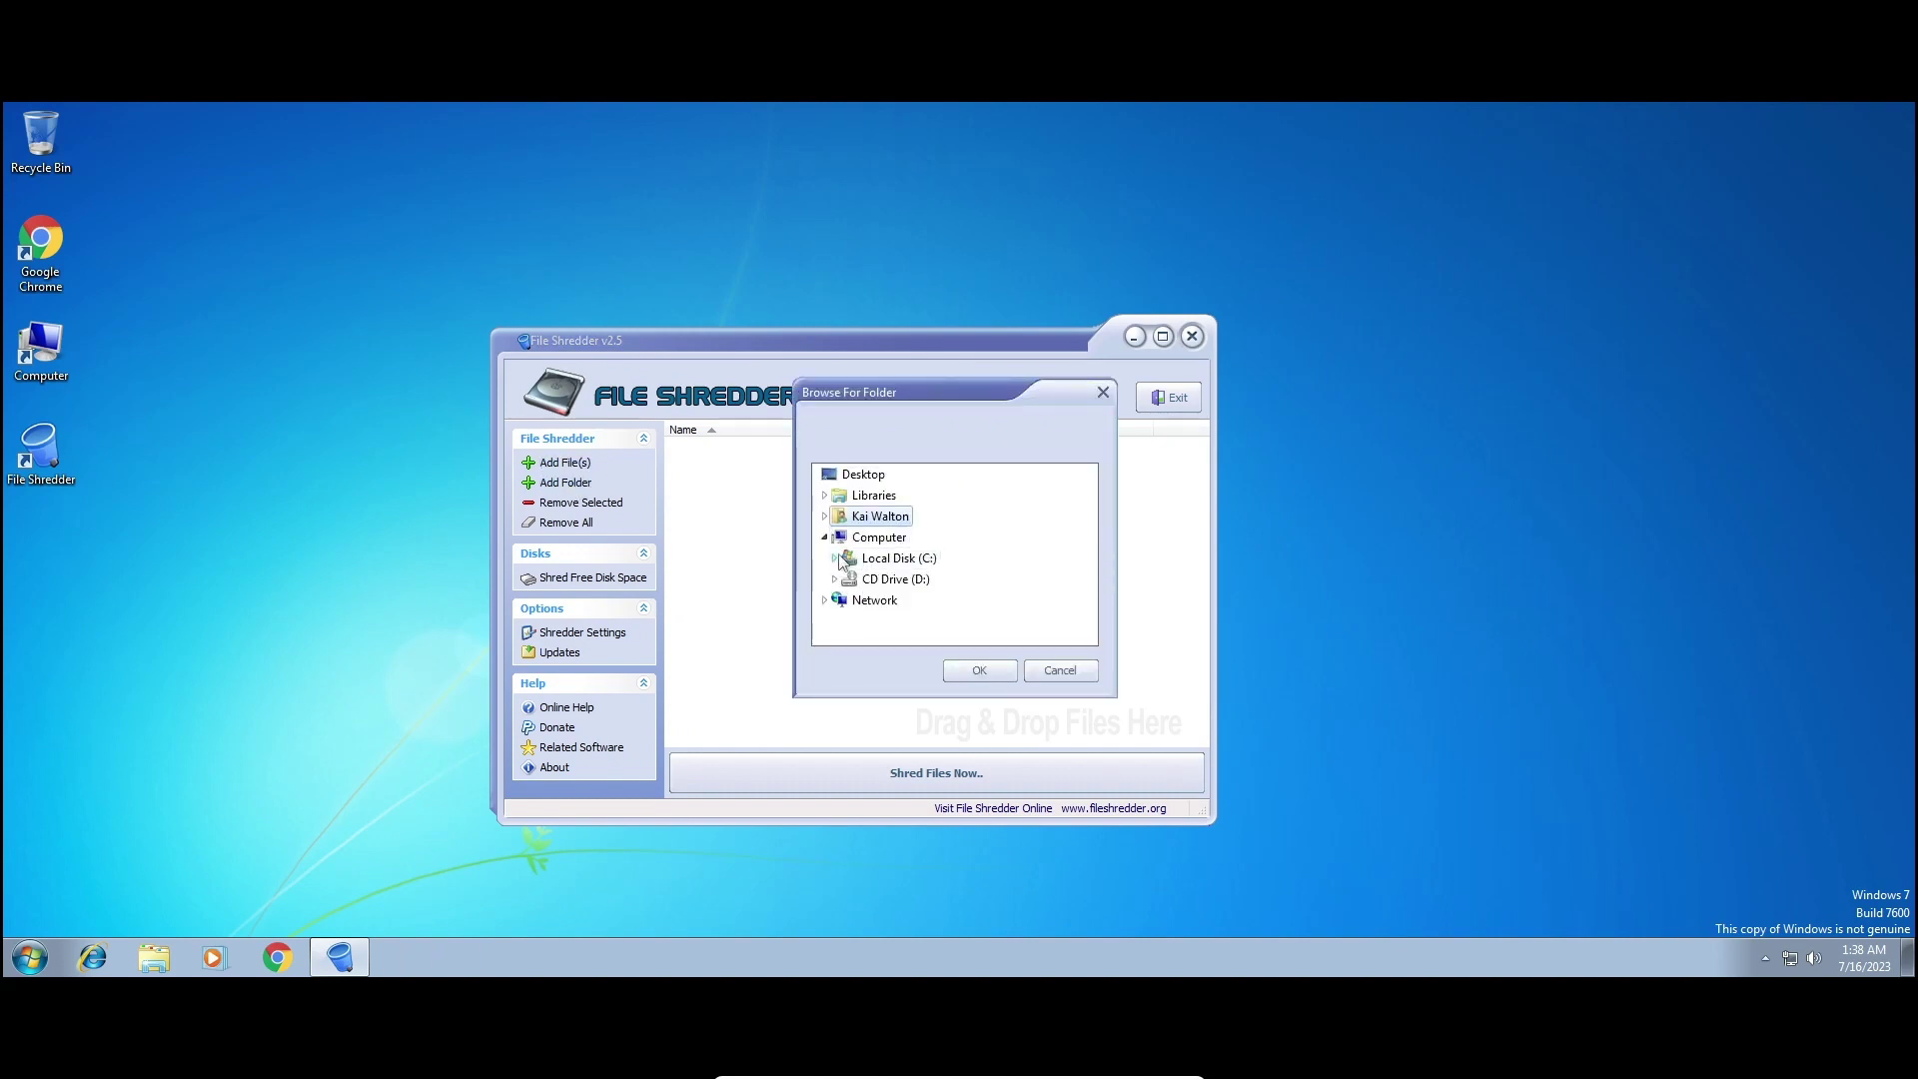
click(835, 557)
click(899, 621)
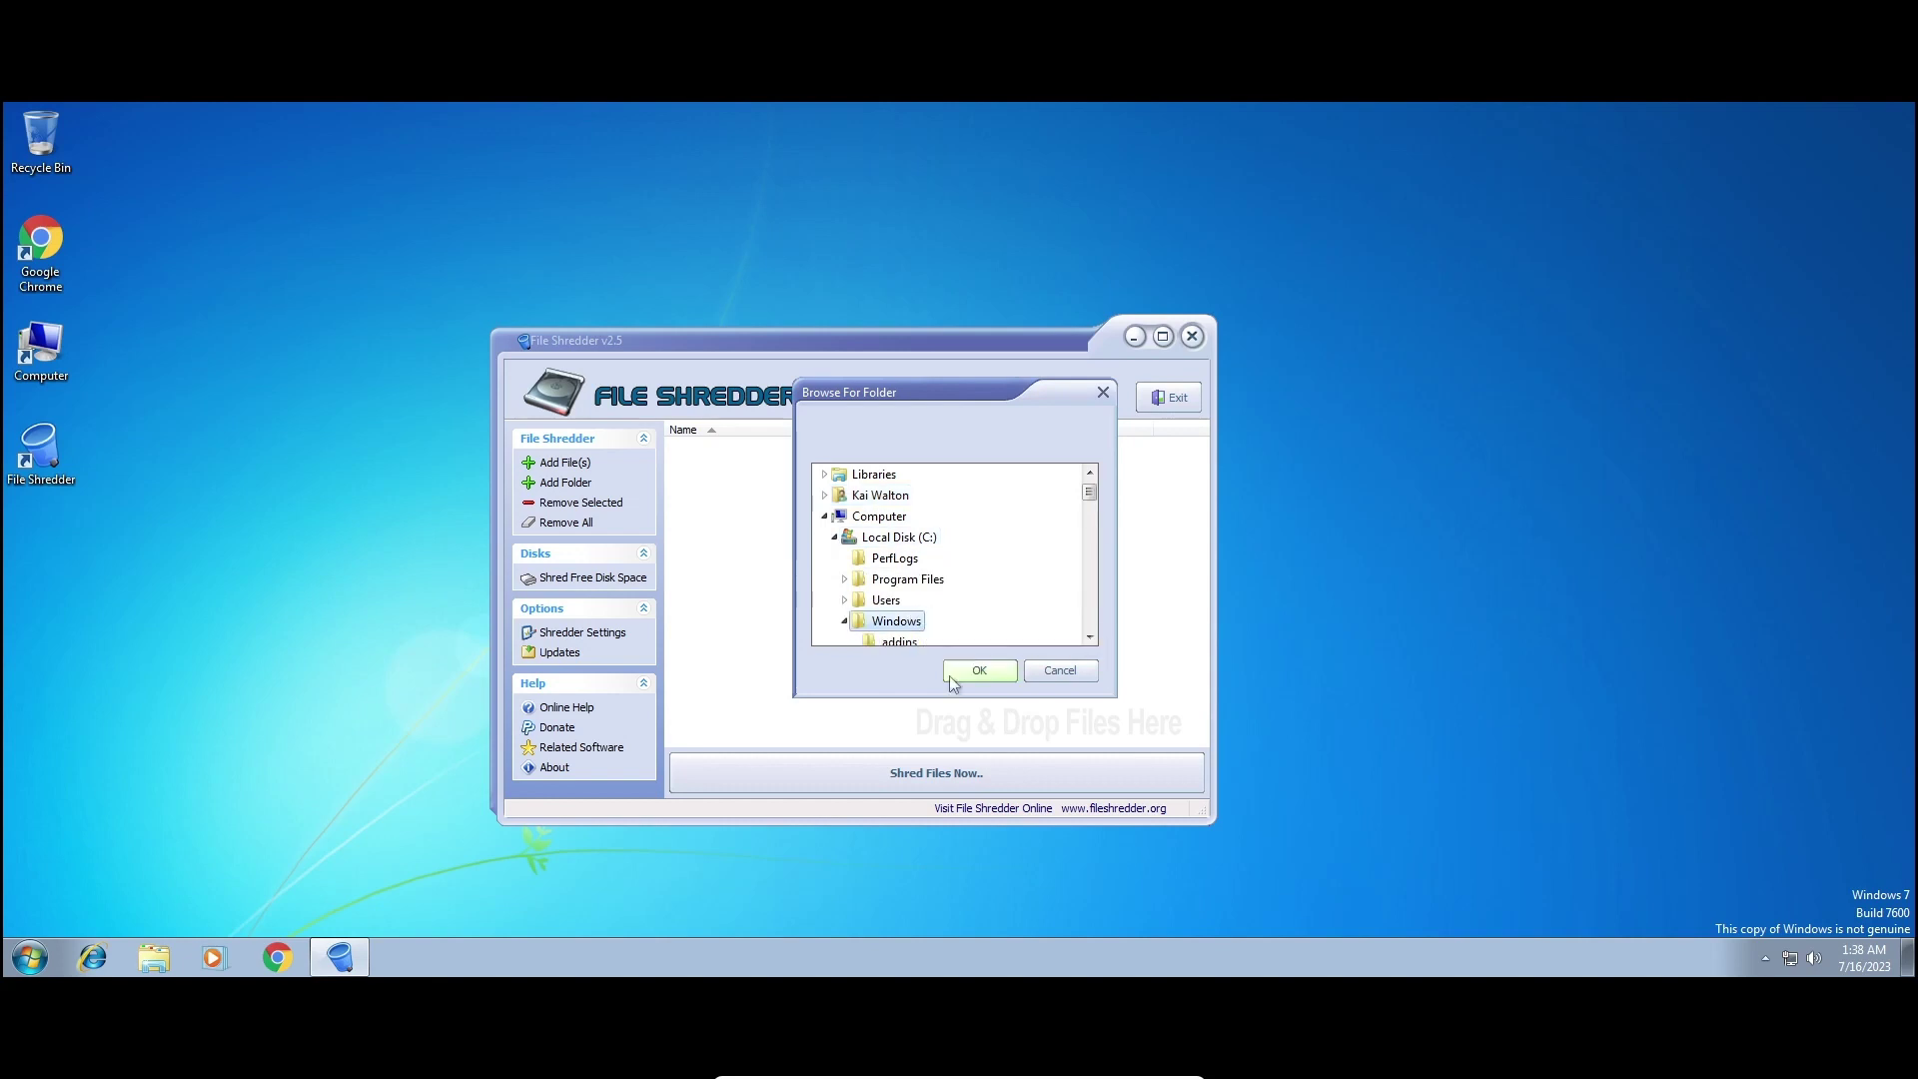
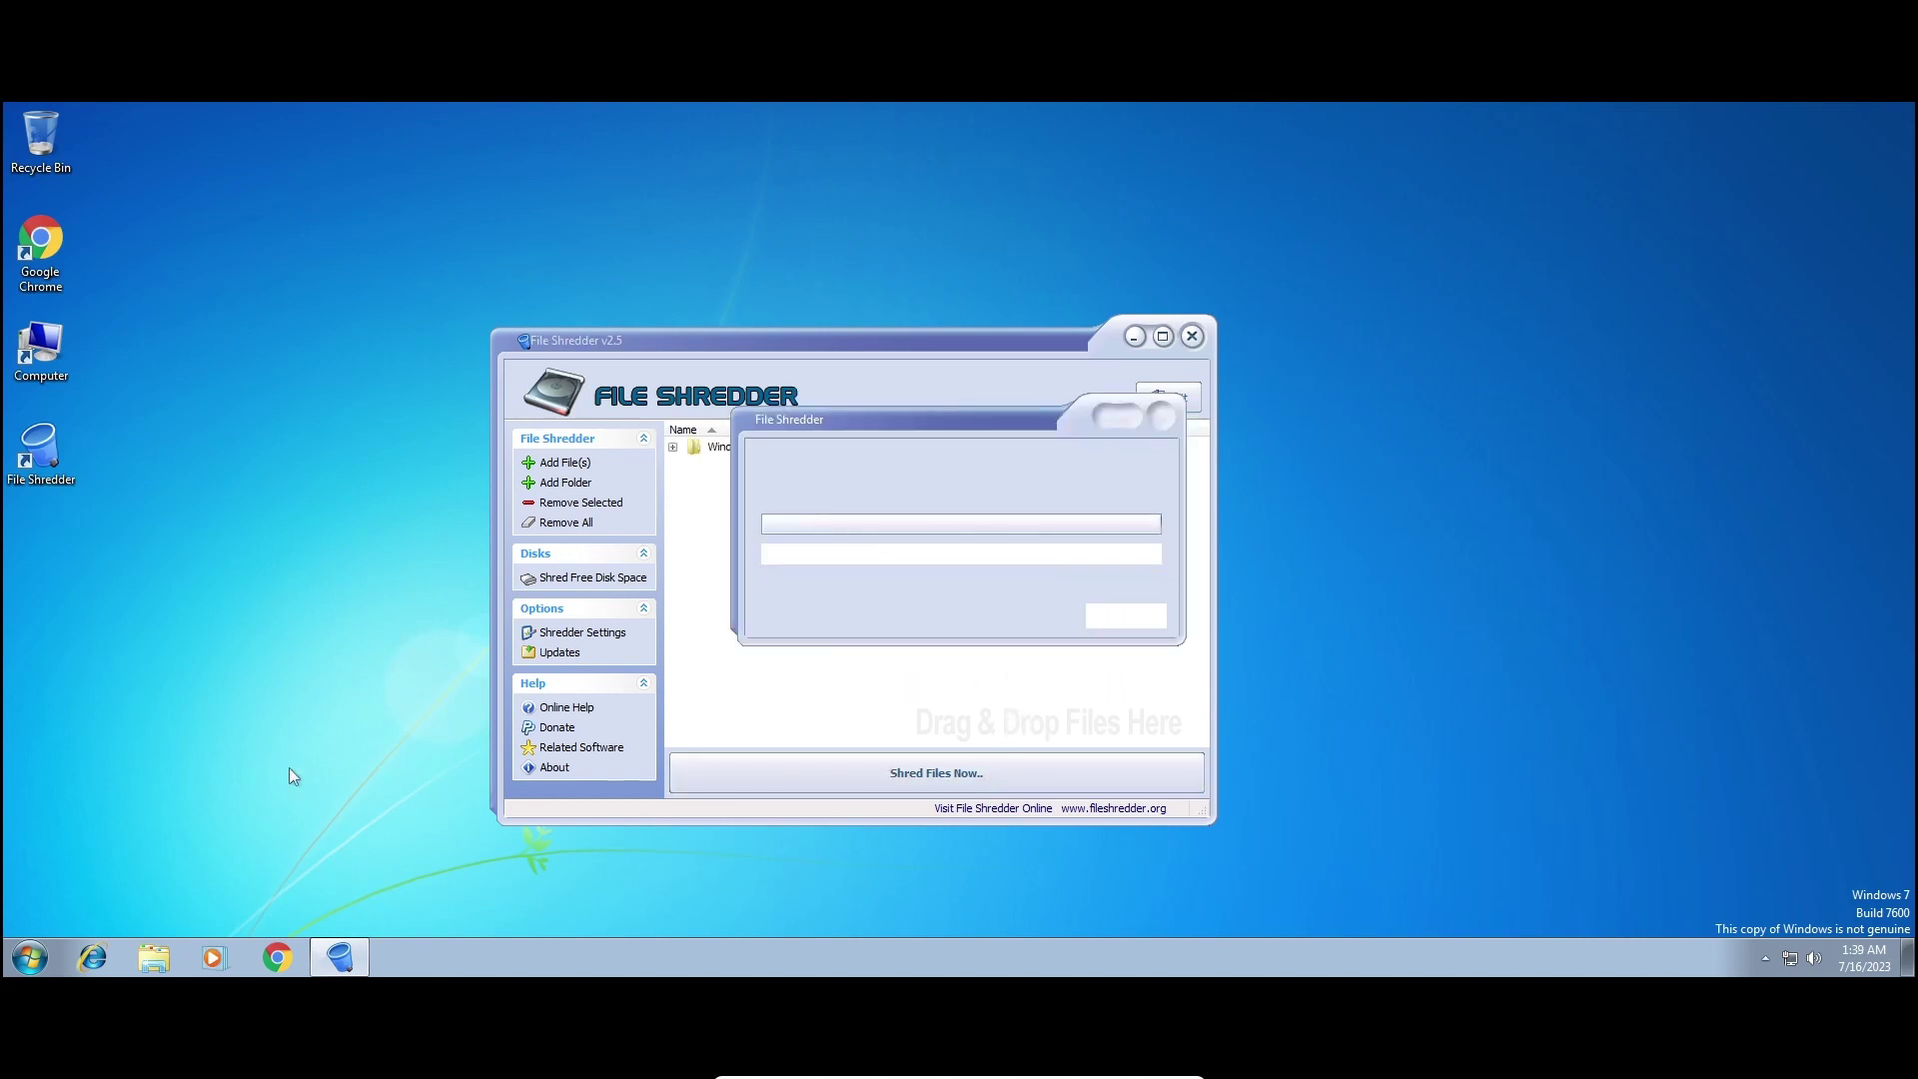
Move the shredding progress window and the main File Shredder window apart on the desktop.
click(19, 969)
click(20, 964)
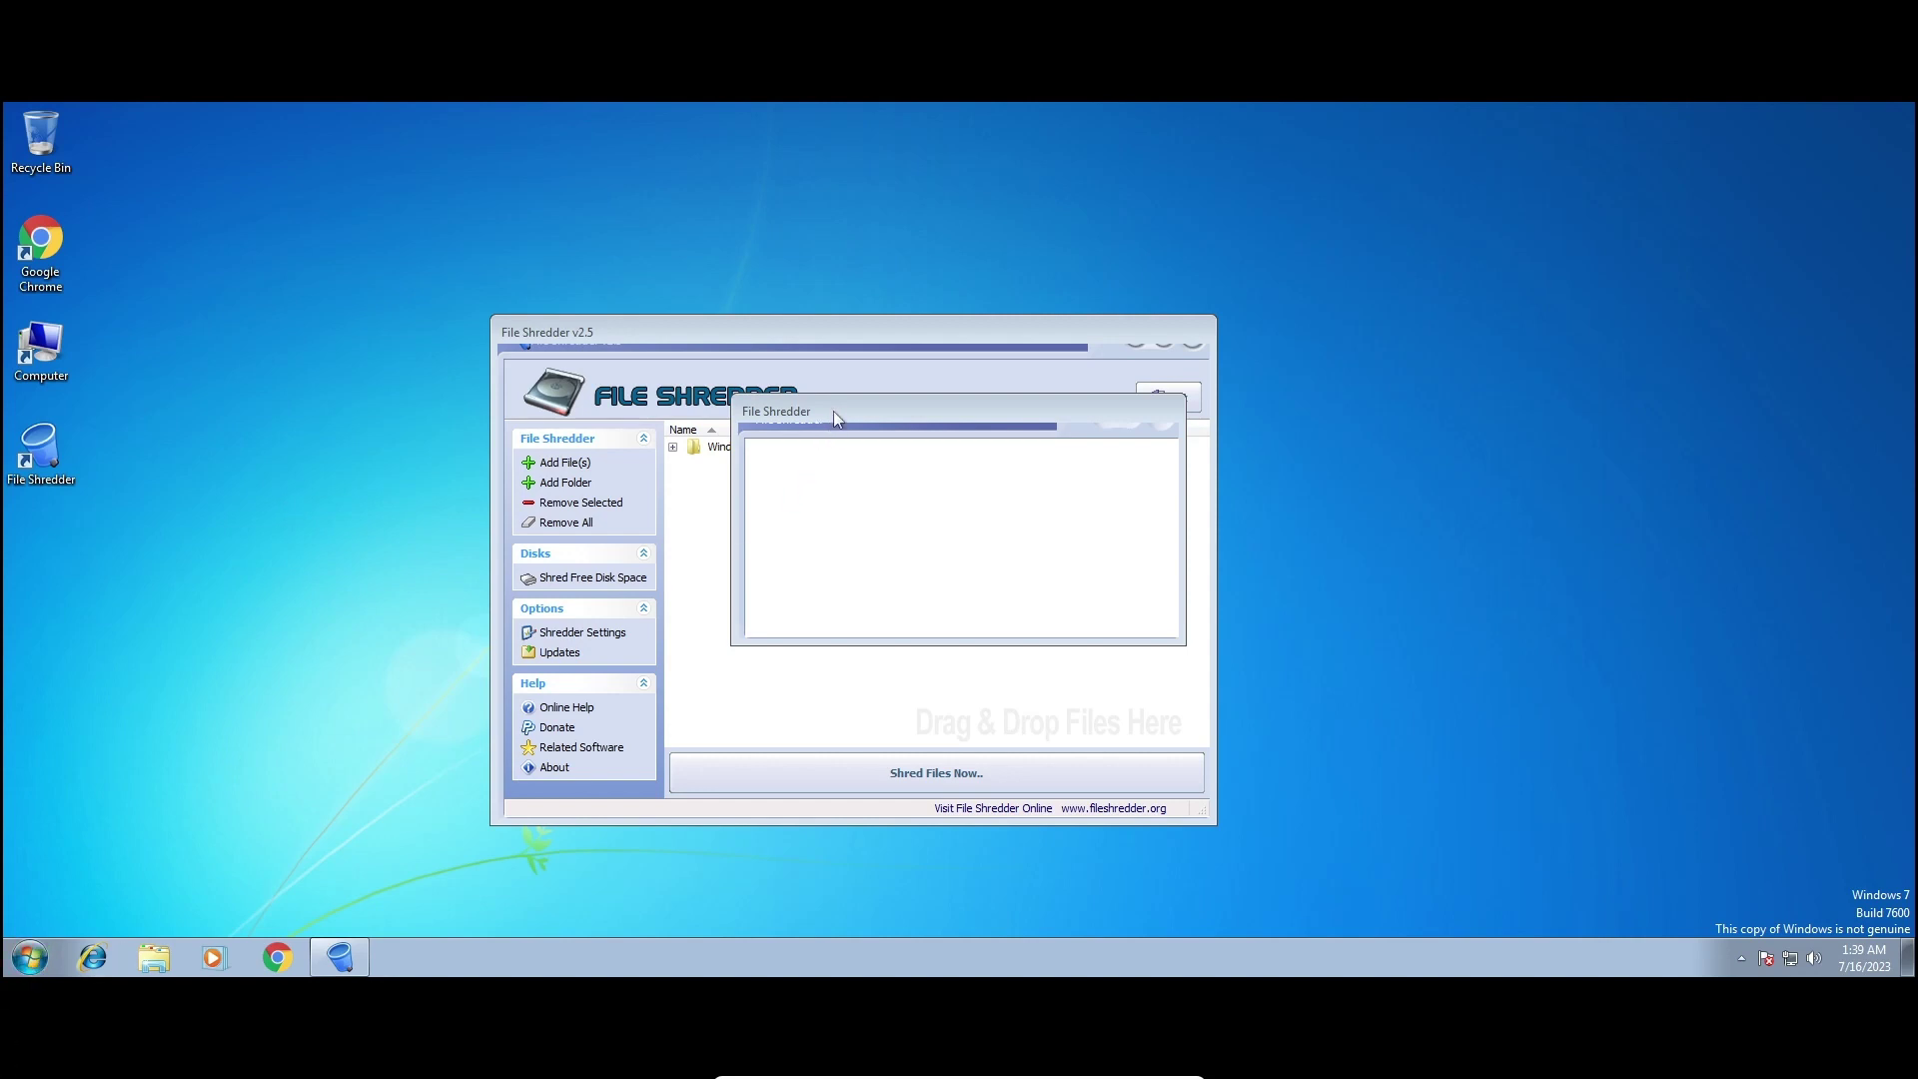
drag(836, 407, 1401, 202)
drag(833, 345, 875, 201)
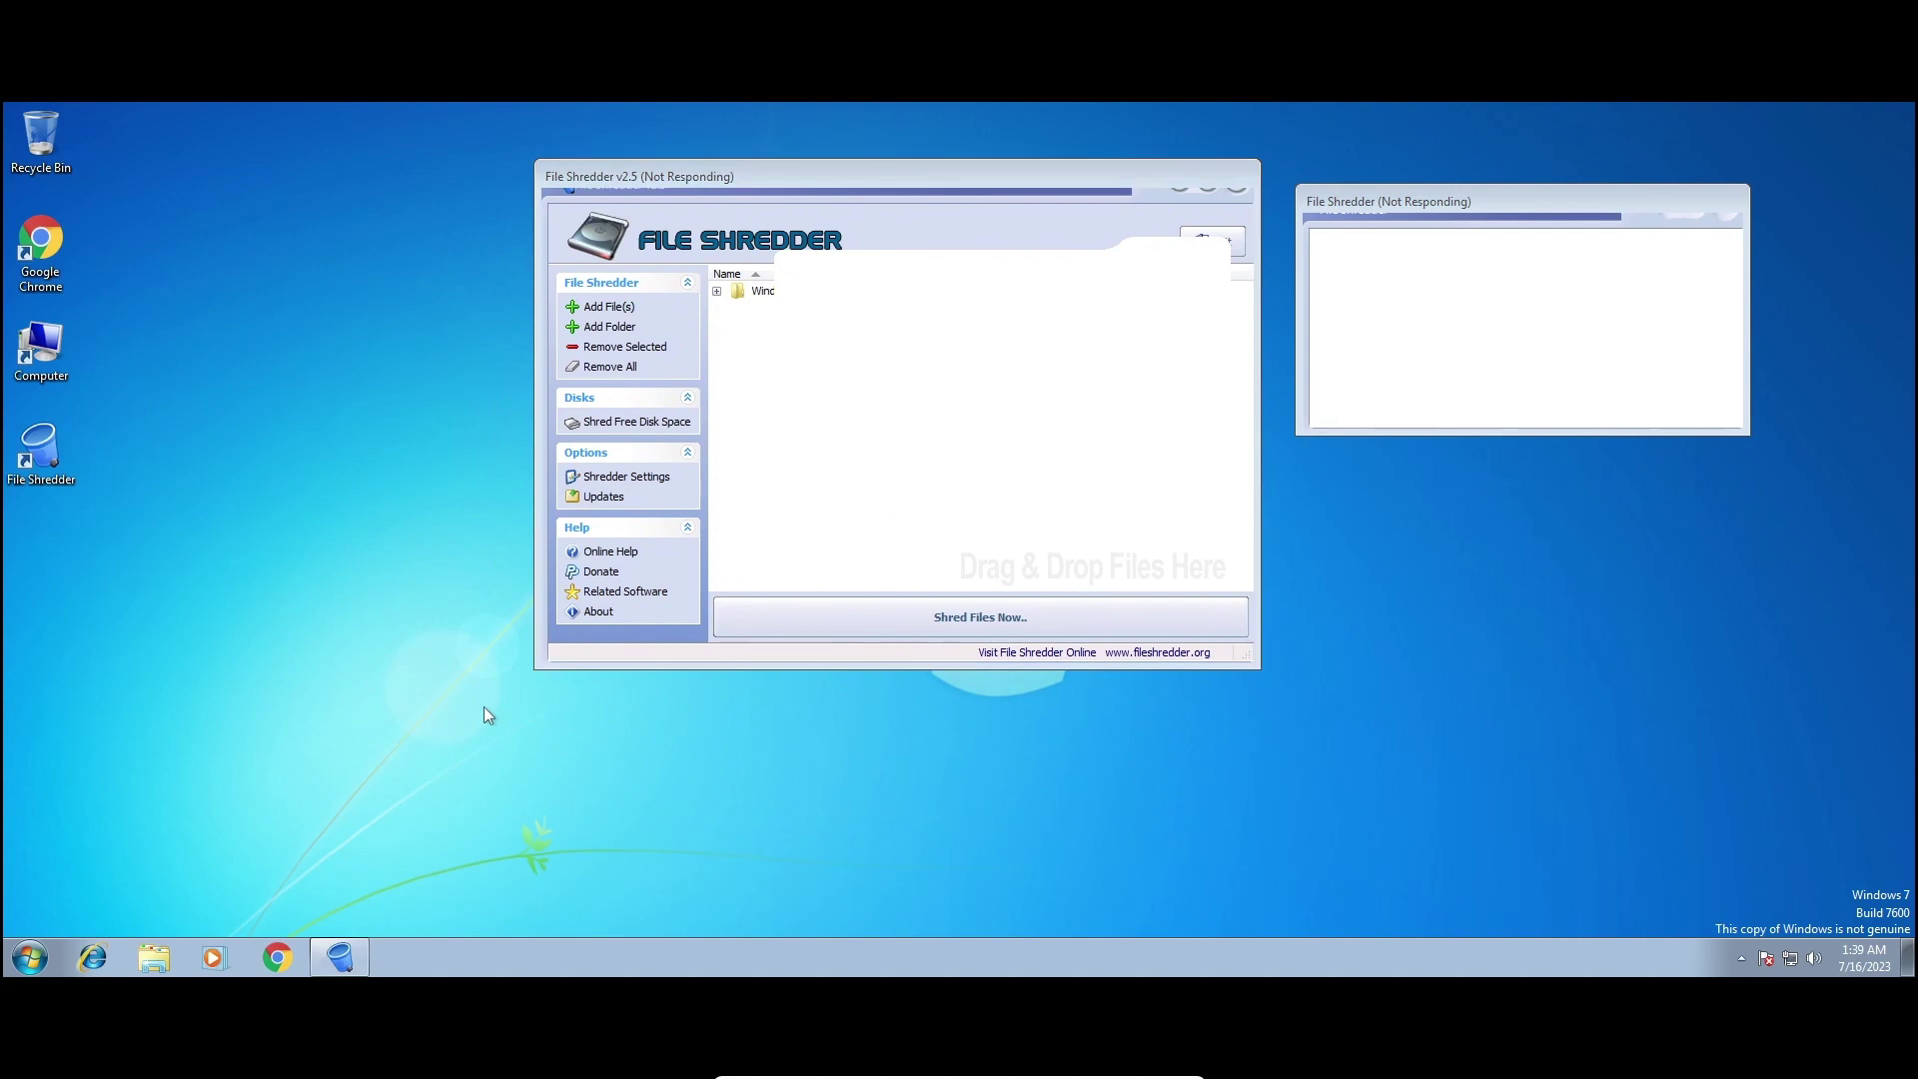
Examine the list of all installed programs while the shredding runs.
drag(215, 485, 308, 716)
click(4, 961)
click(108, 869)
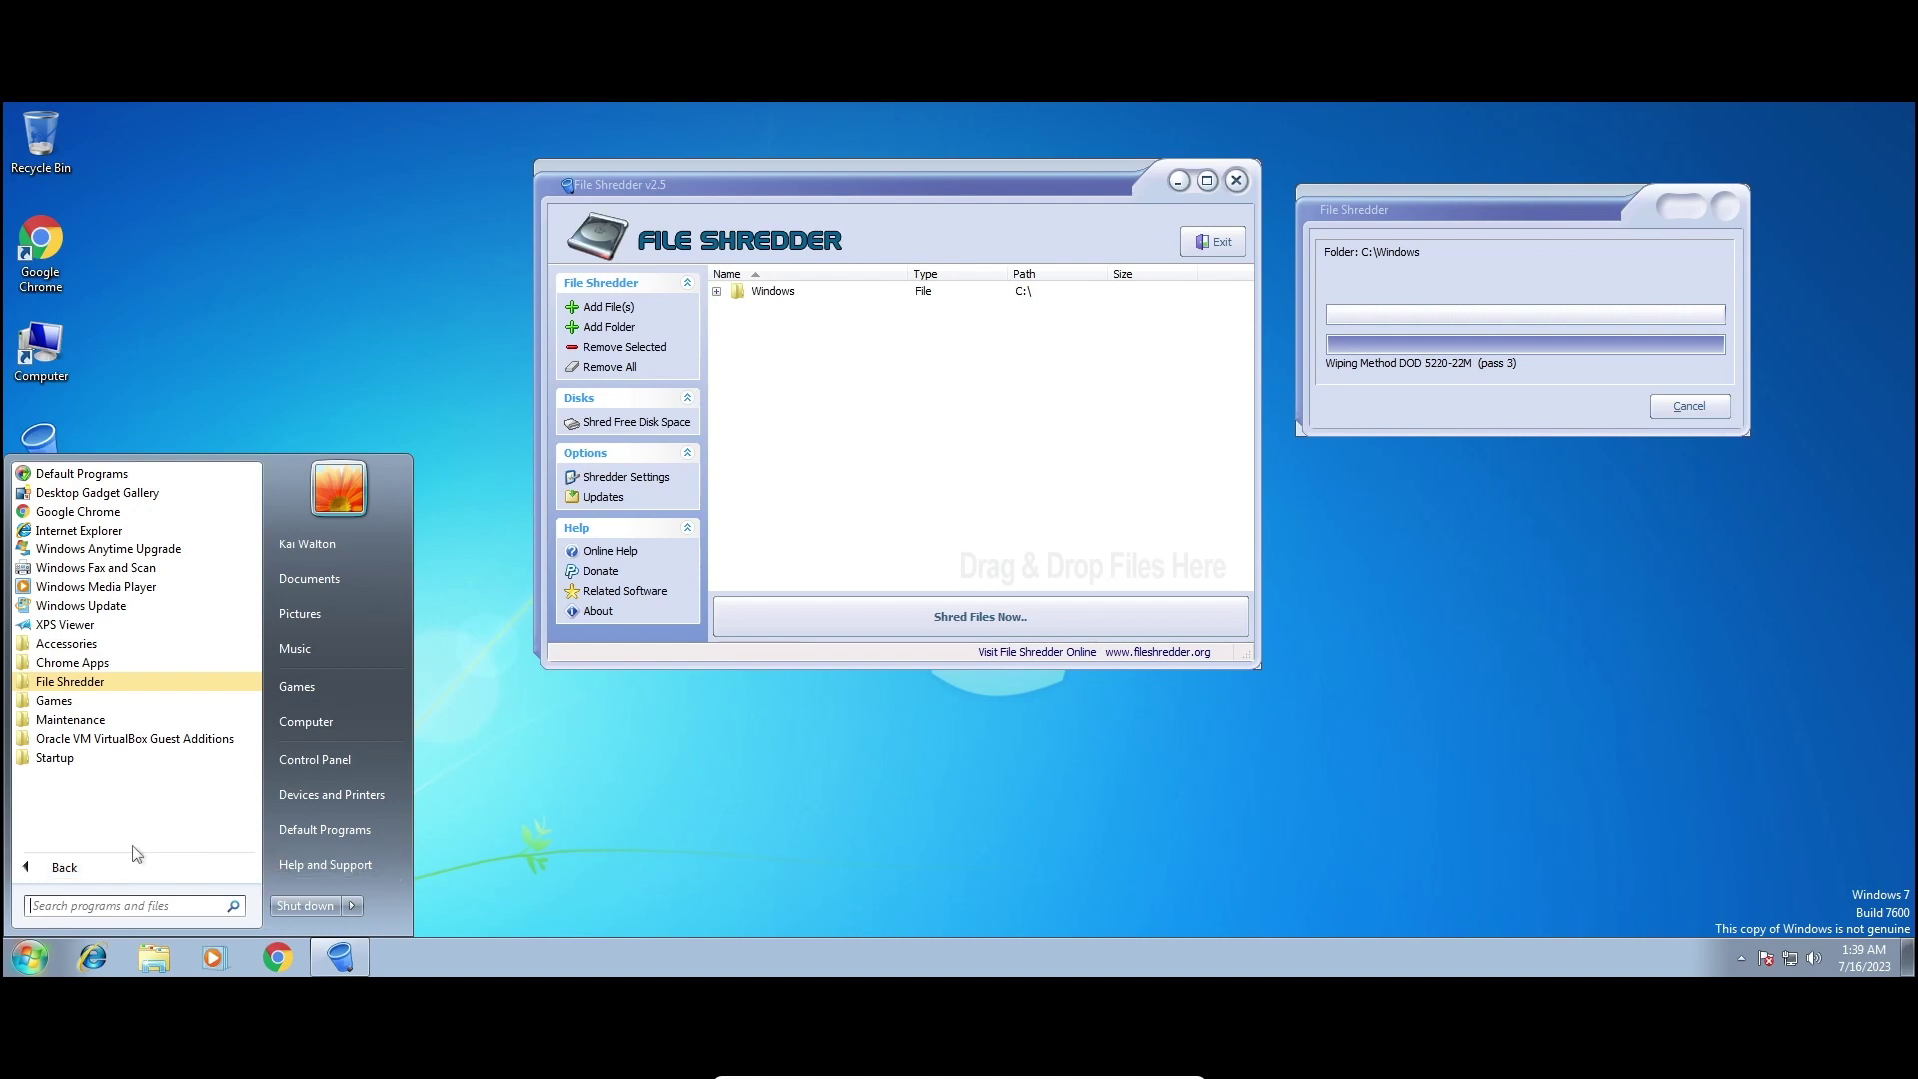
click(129, 871)
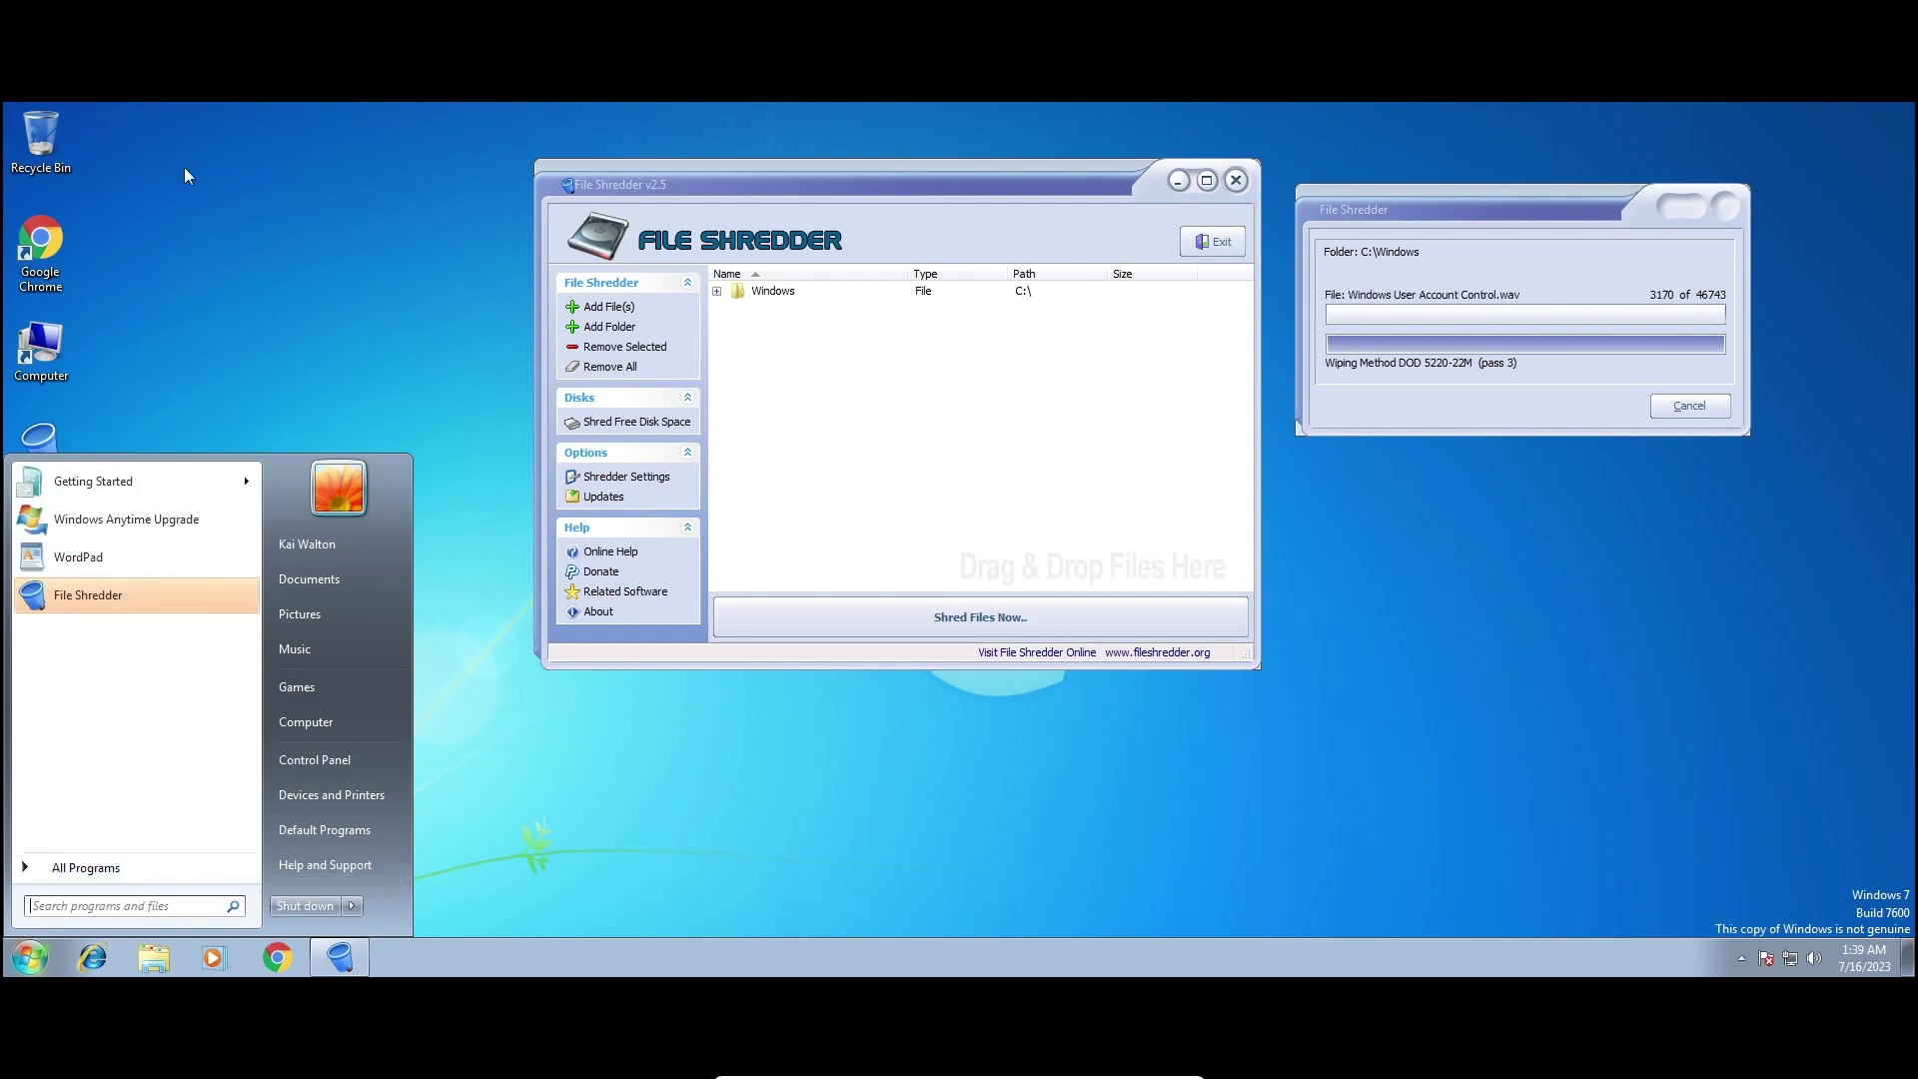
Create a new text document named "file" on the desktop and open it in Notepad.
right_click(188, 202)
mouse_move(279, 343)
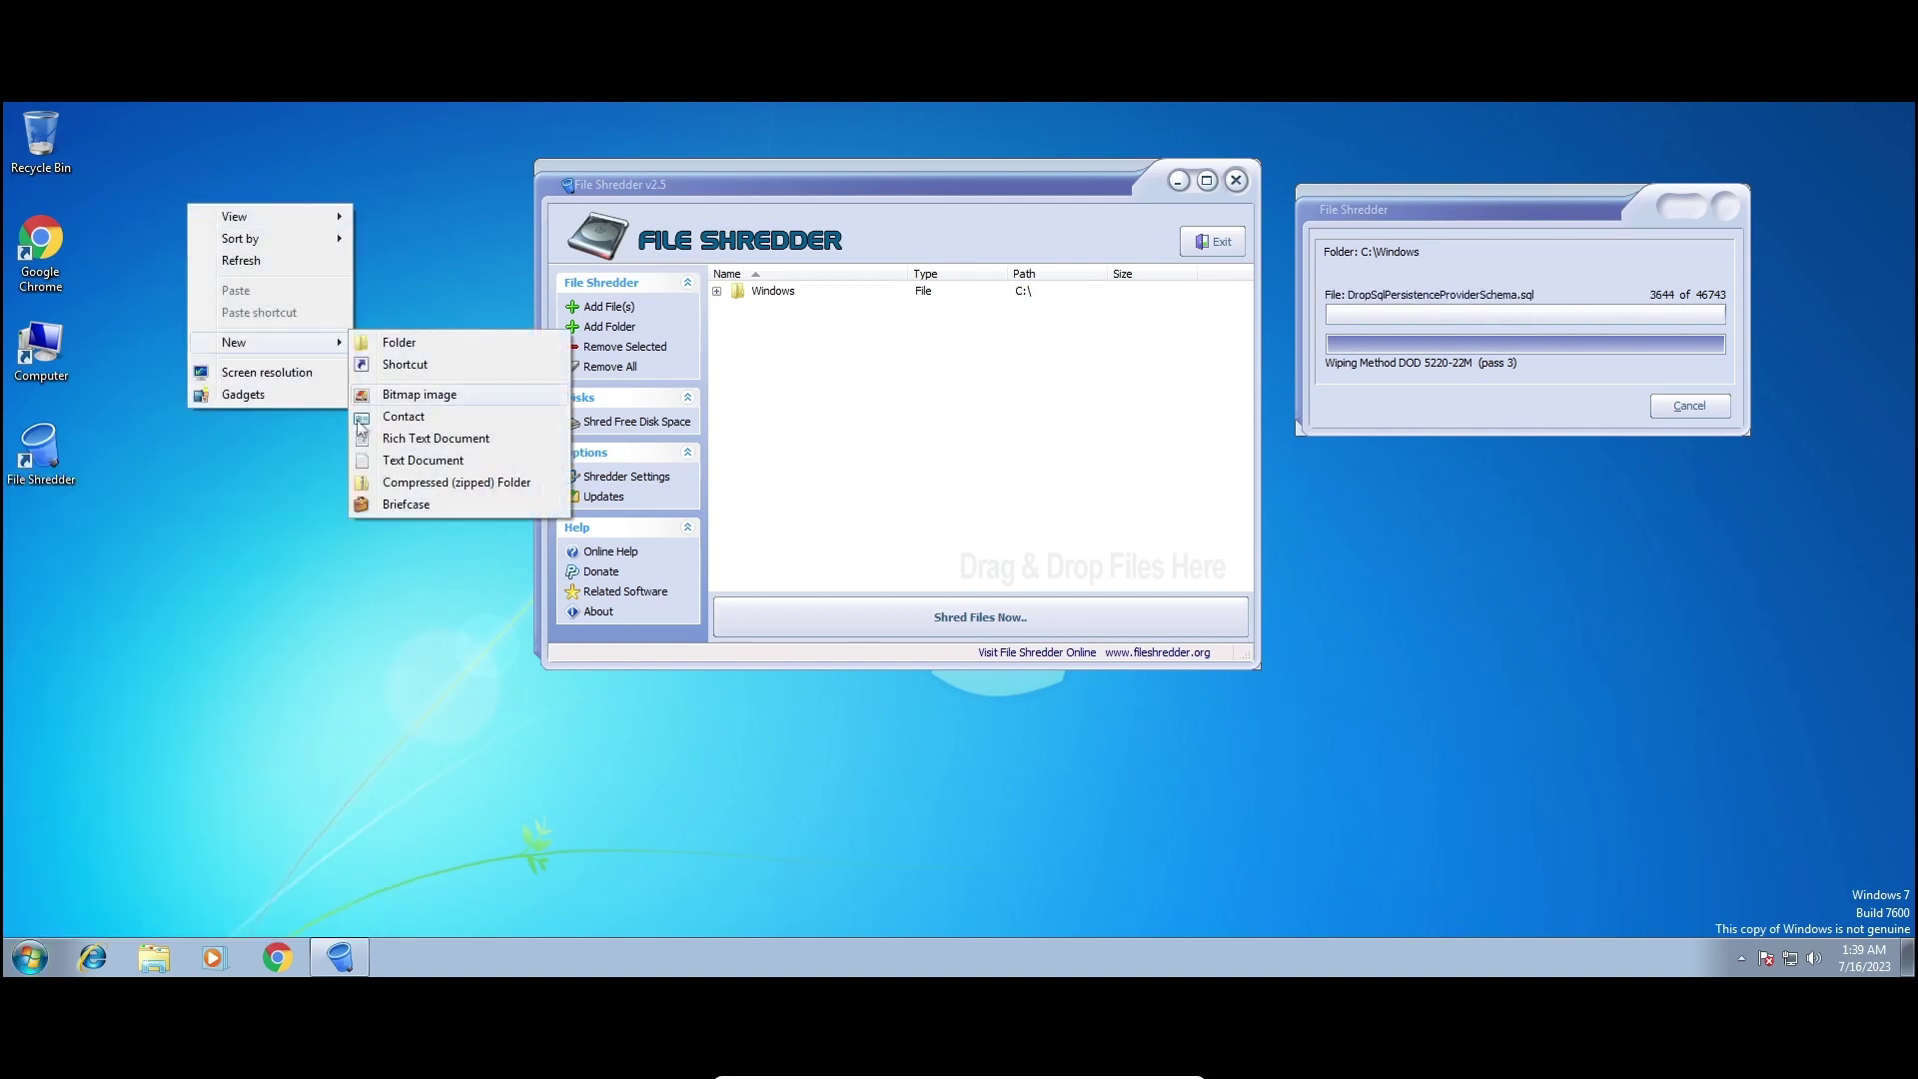
click(422, 460)
text(f)
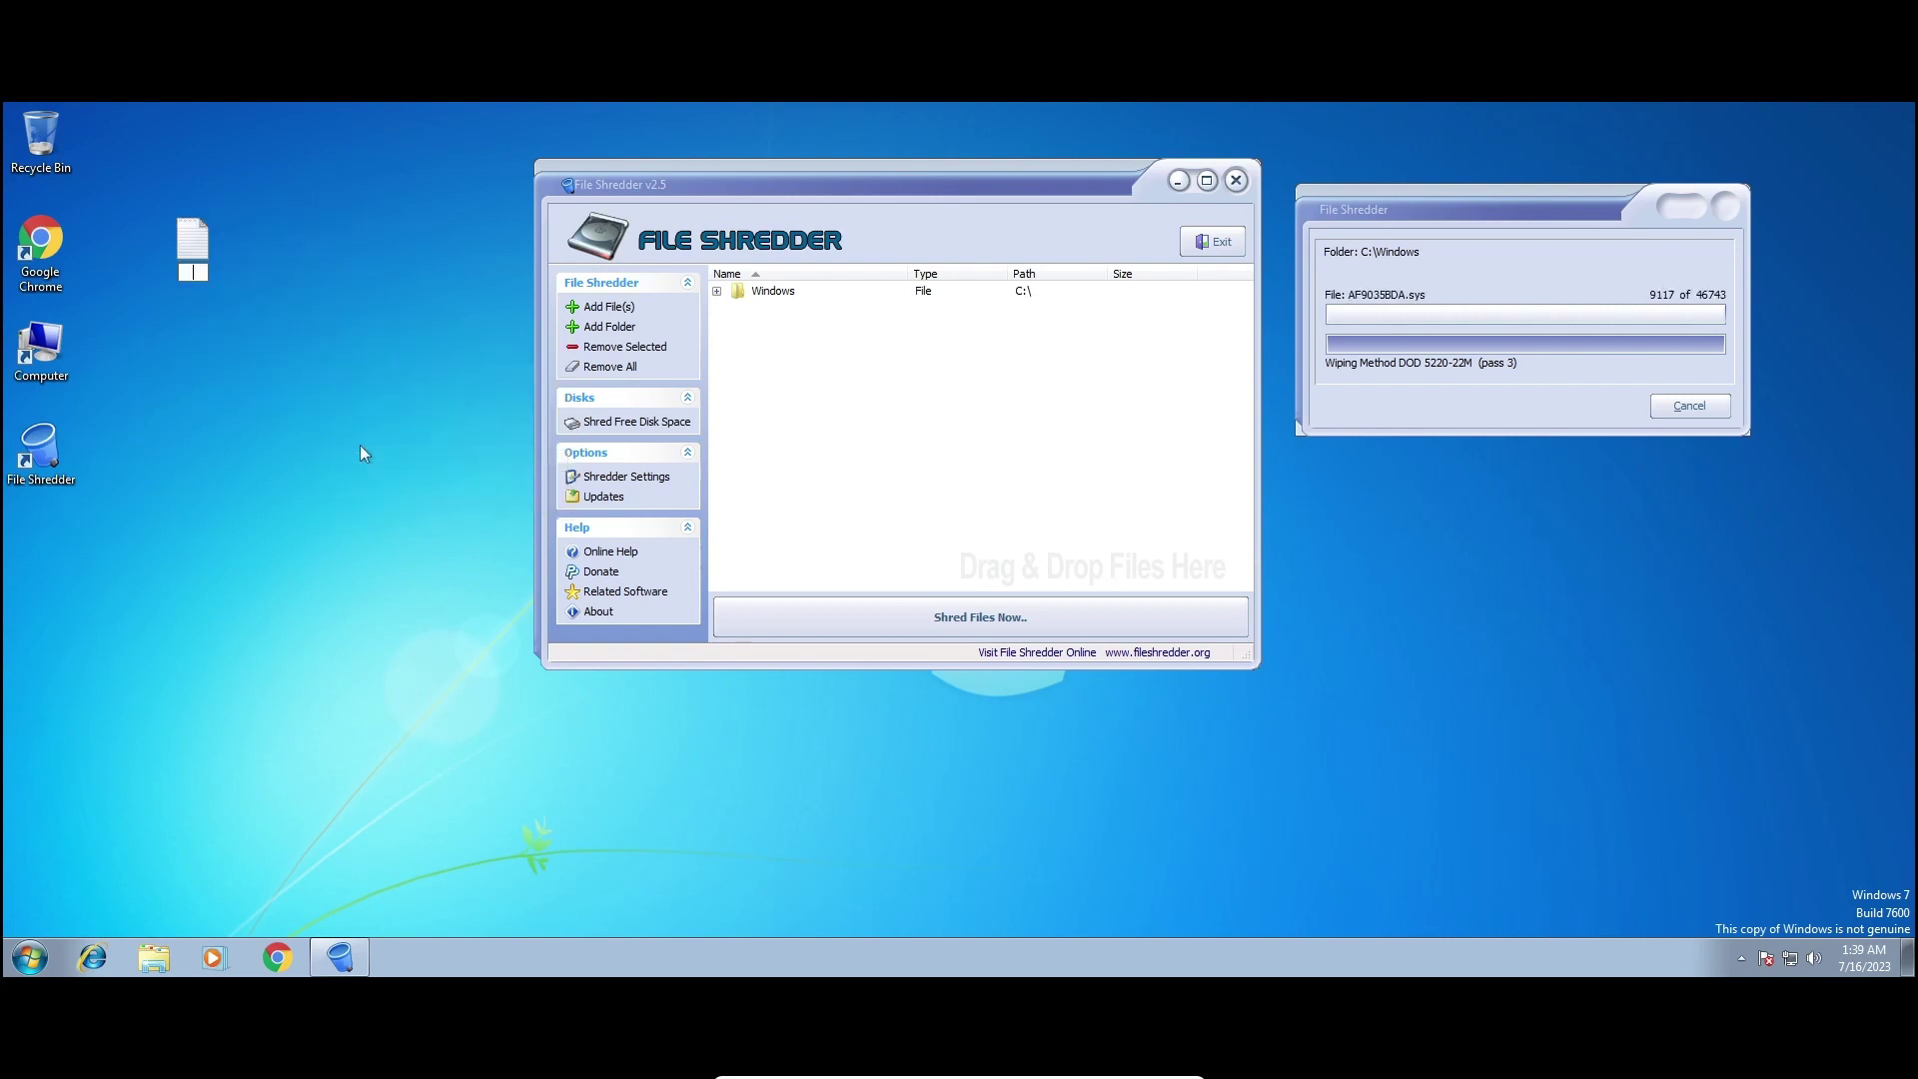
text(ile)
key(Return)
key(Return)
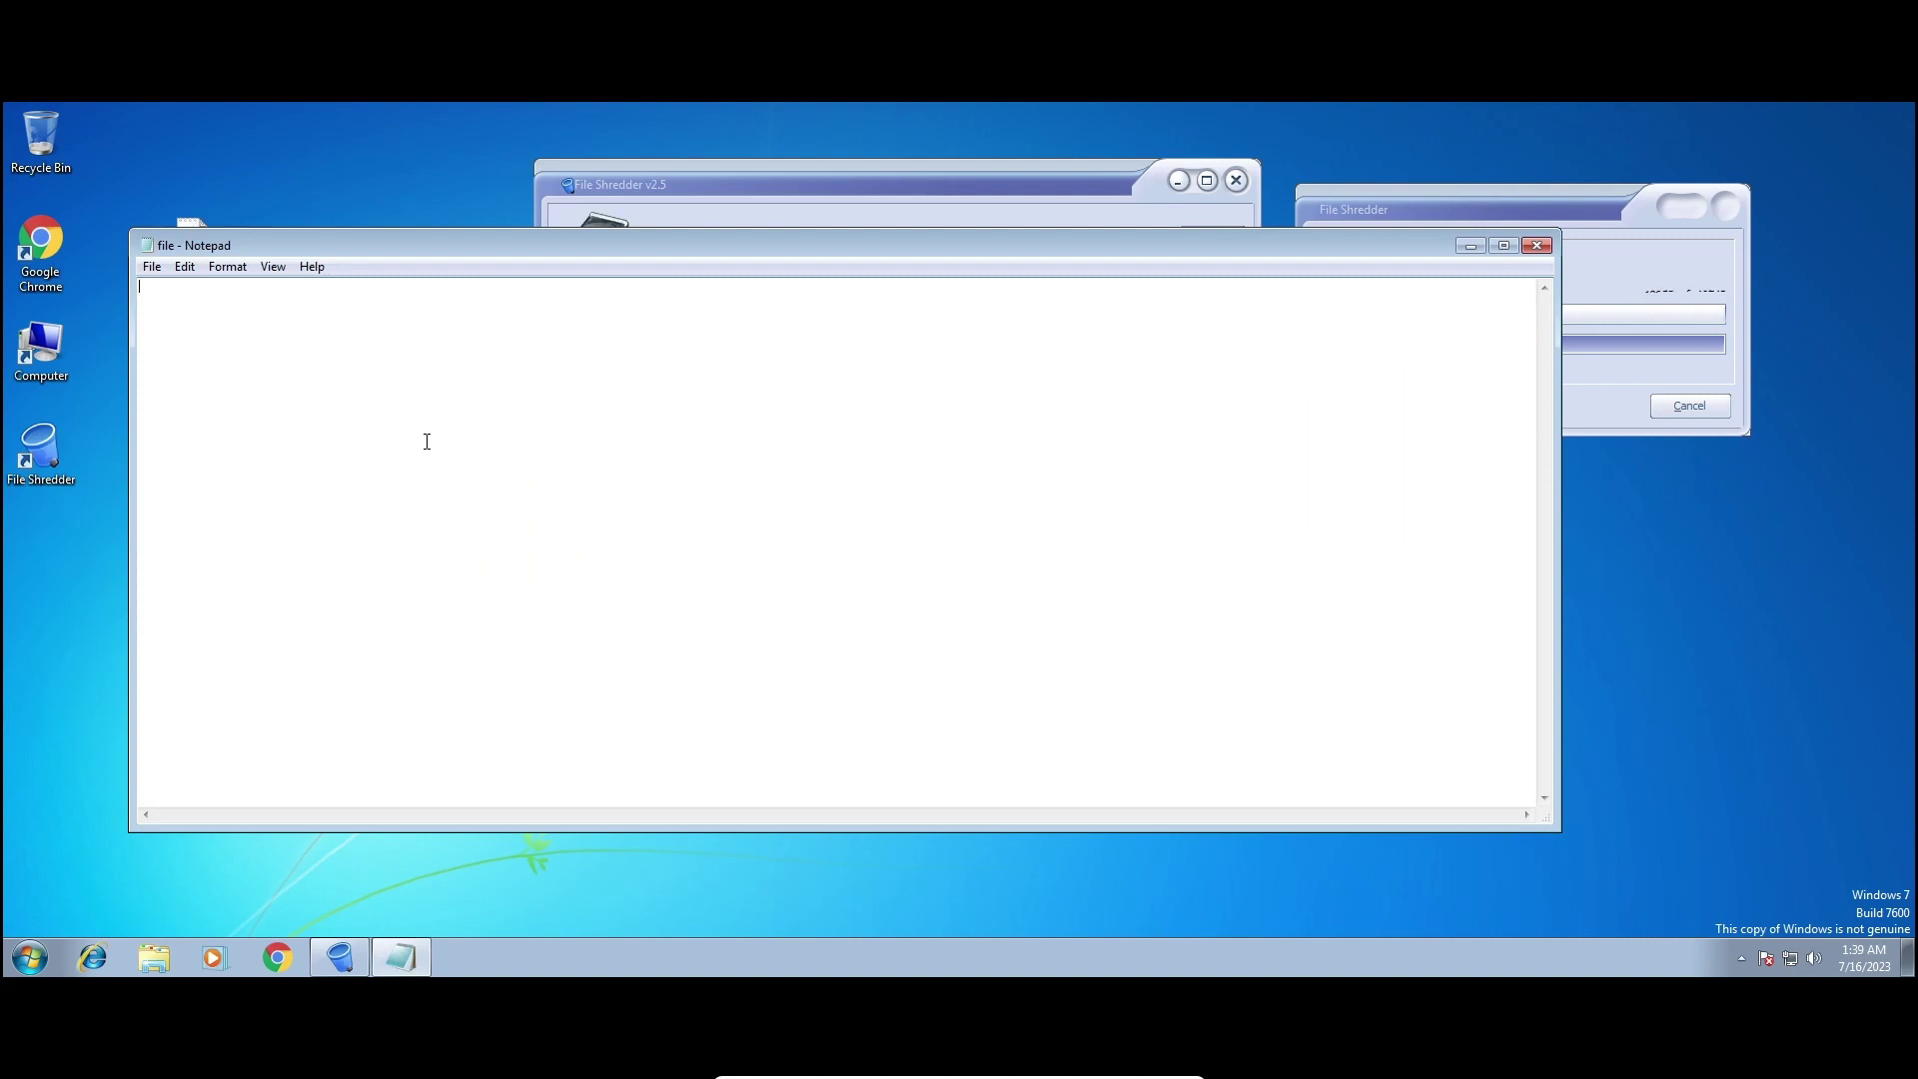
Write "this is a note" in the text document and save it.
text(this is a note)
click(152, 267)
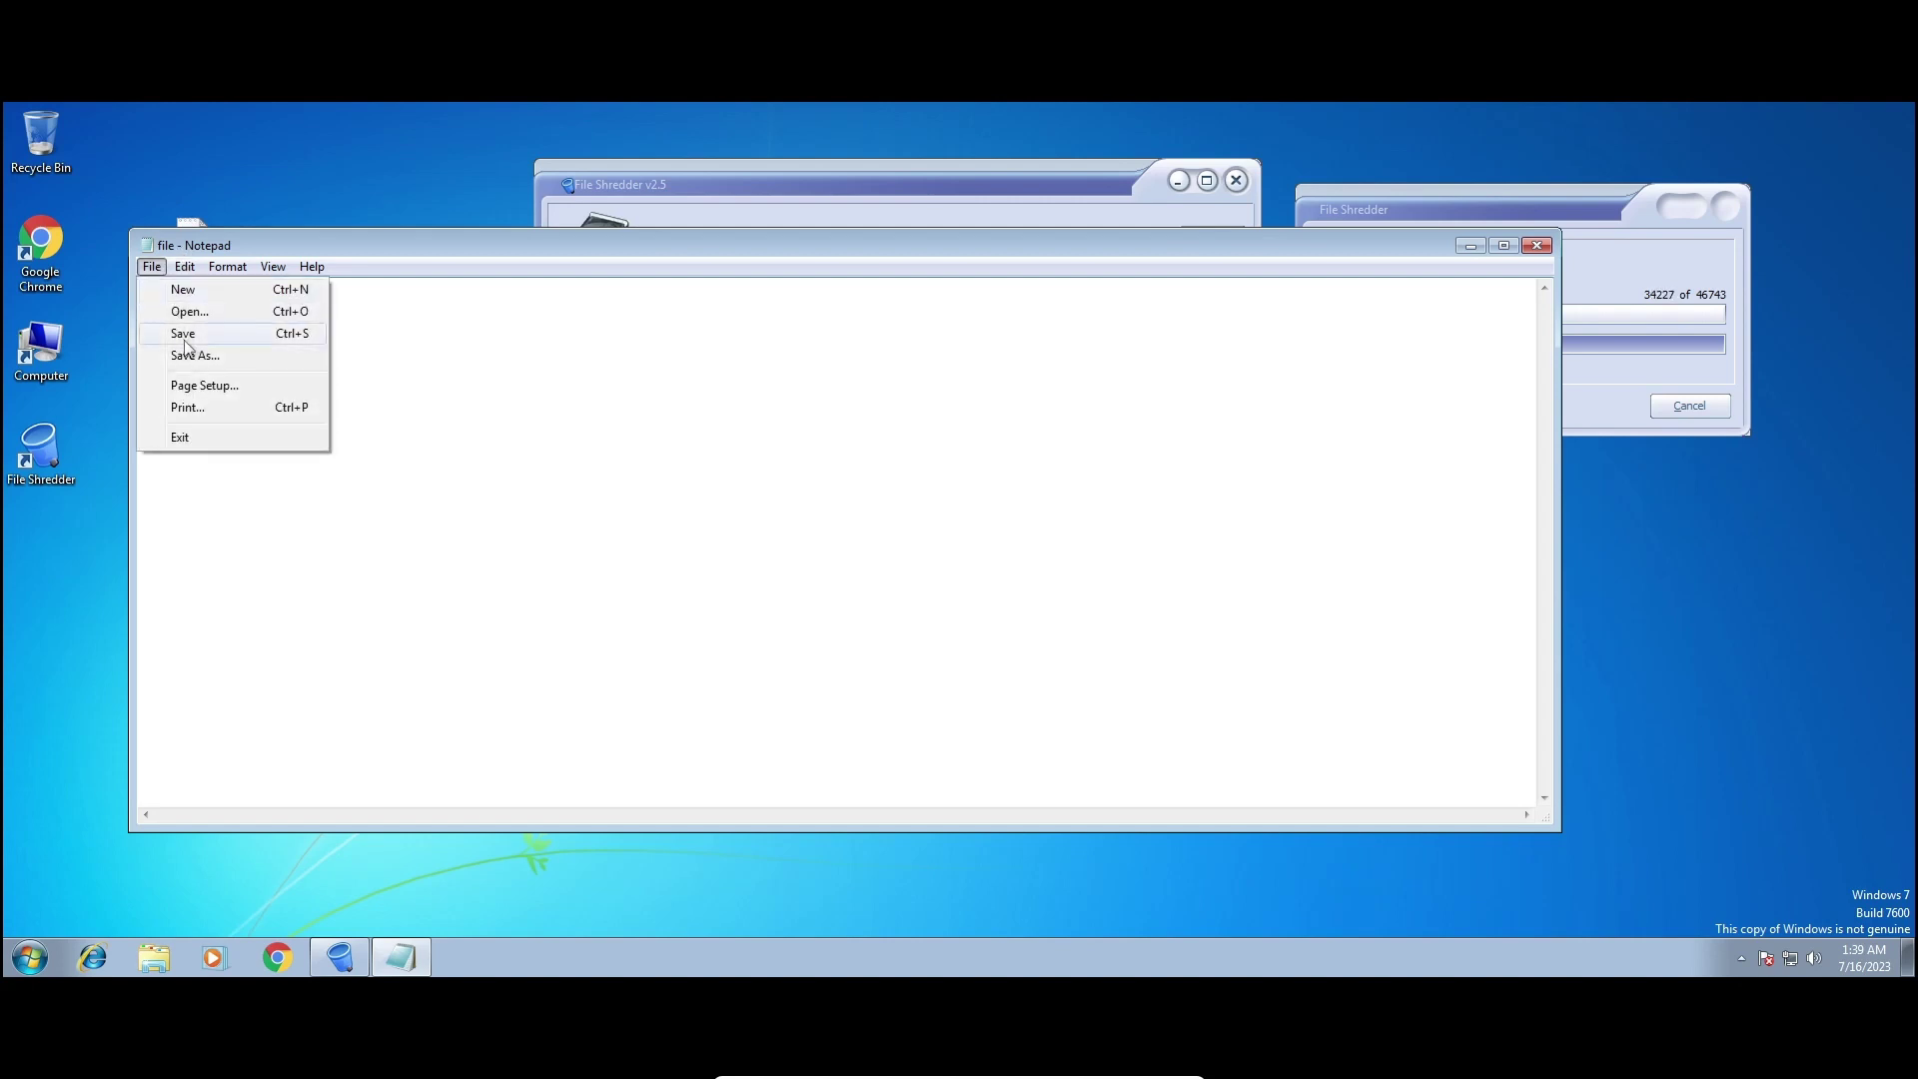
click(185, 340)
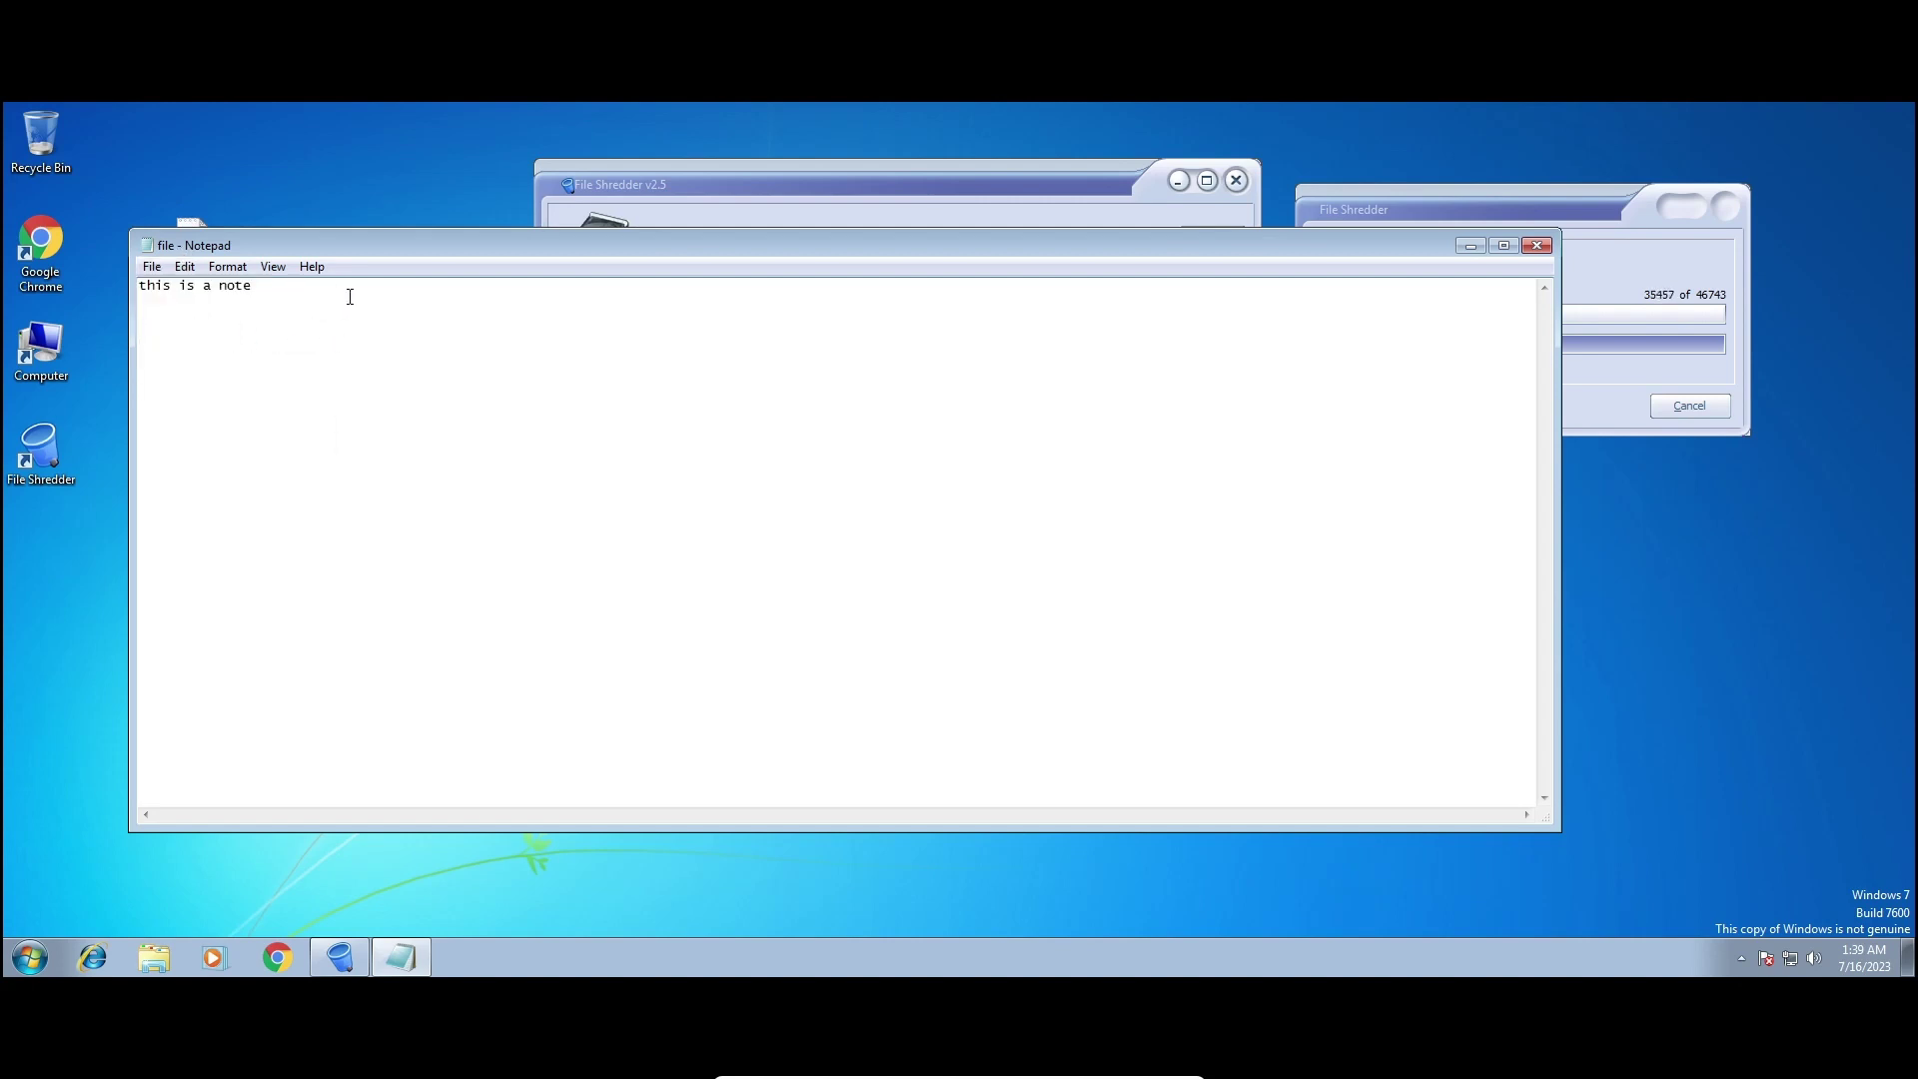
text(ABCDEFGHIJKLMNOPQR)
text(STUVWXYZ1234567890)
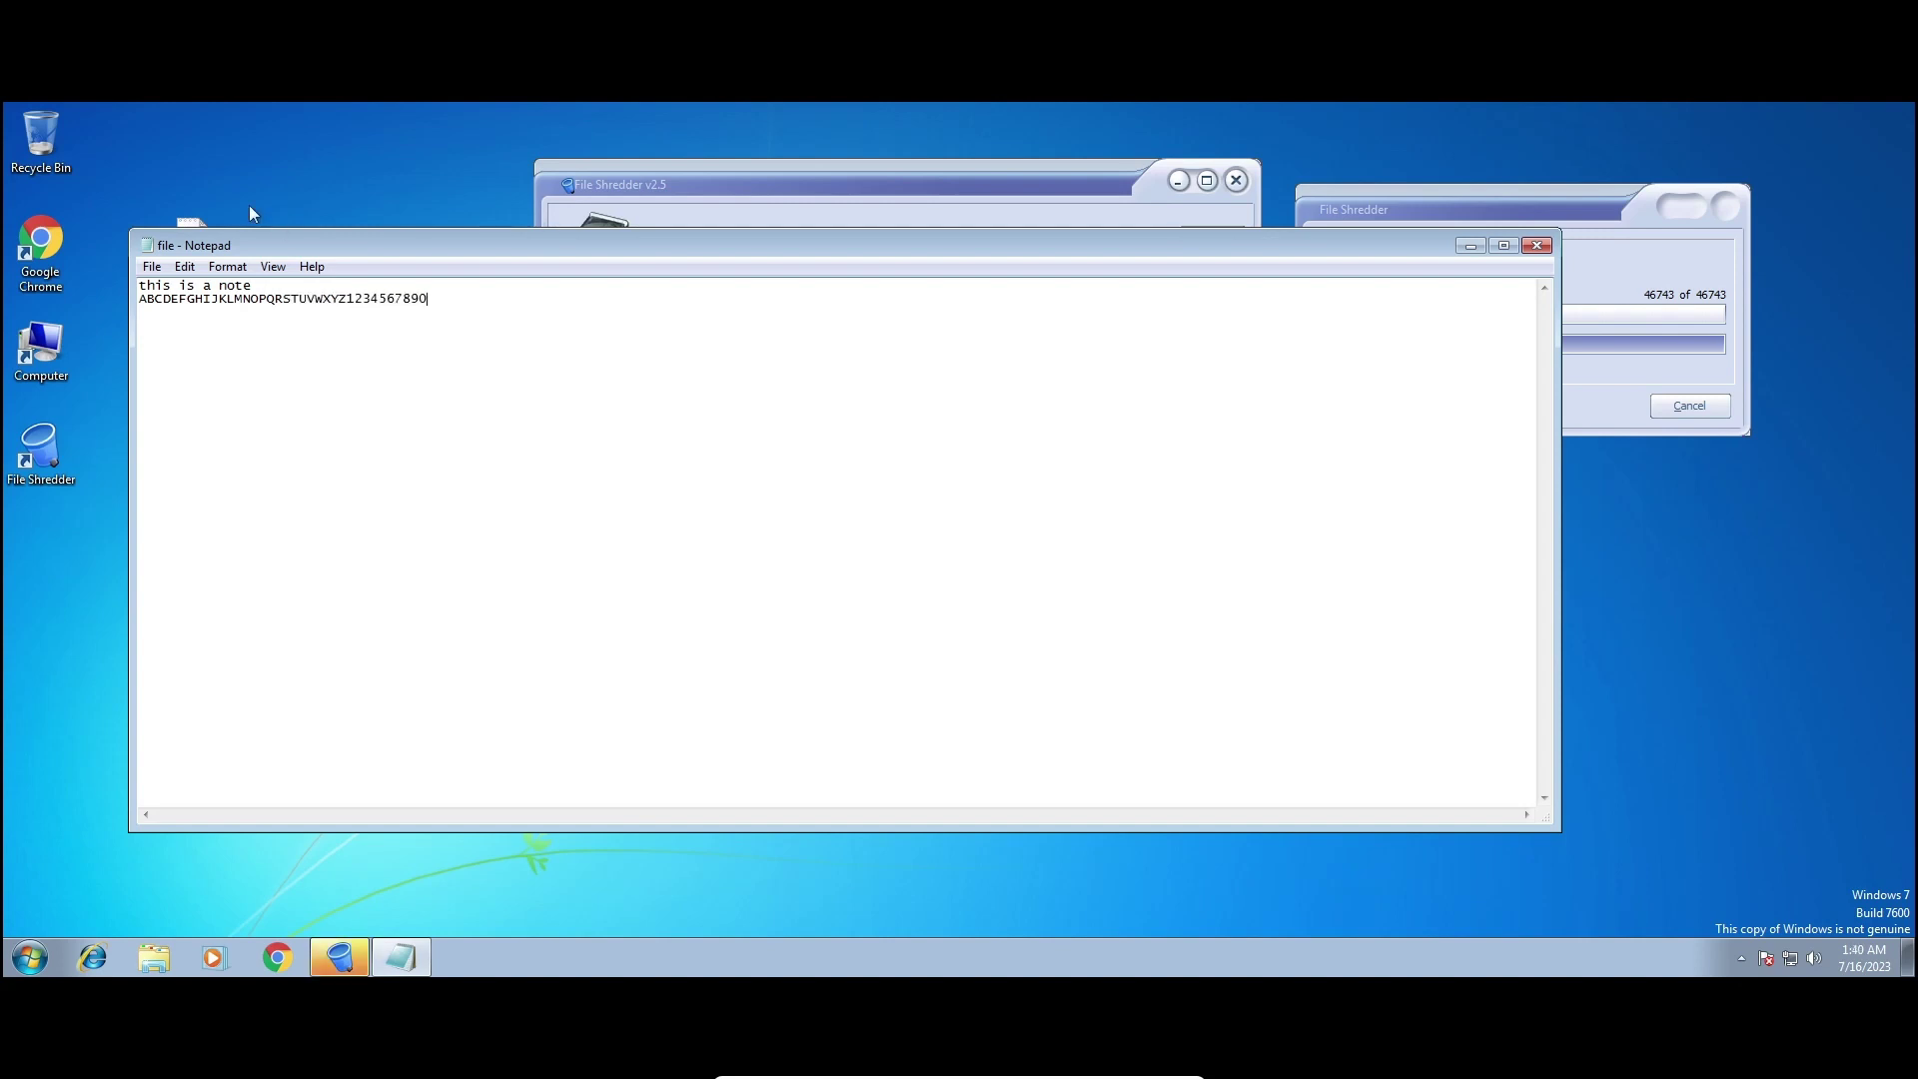
click(184, 267)
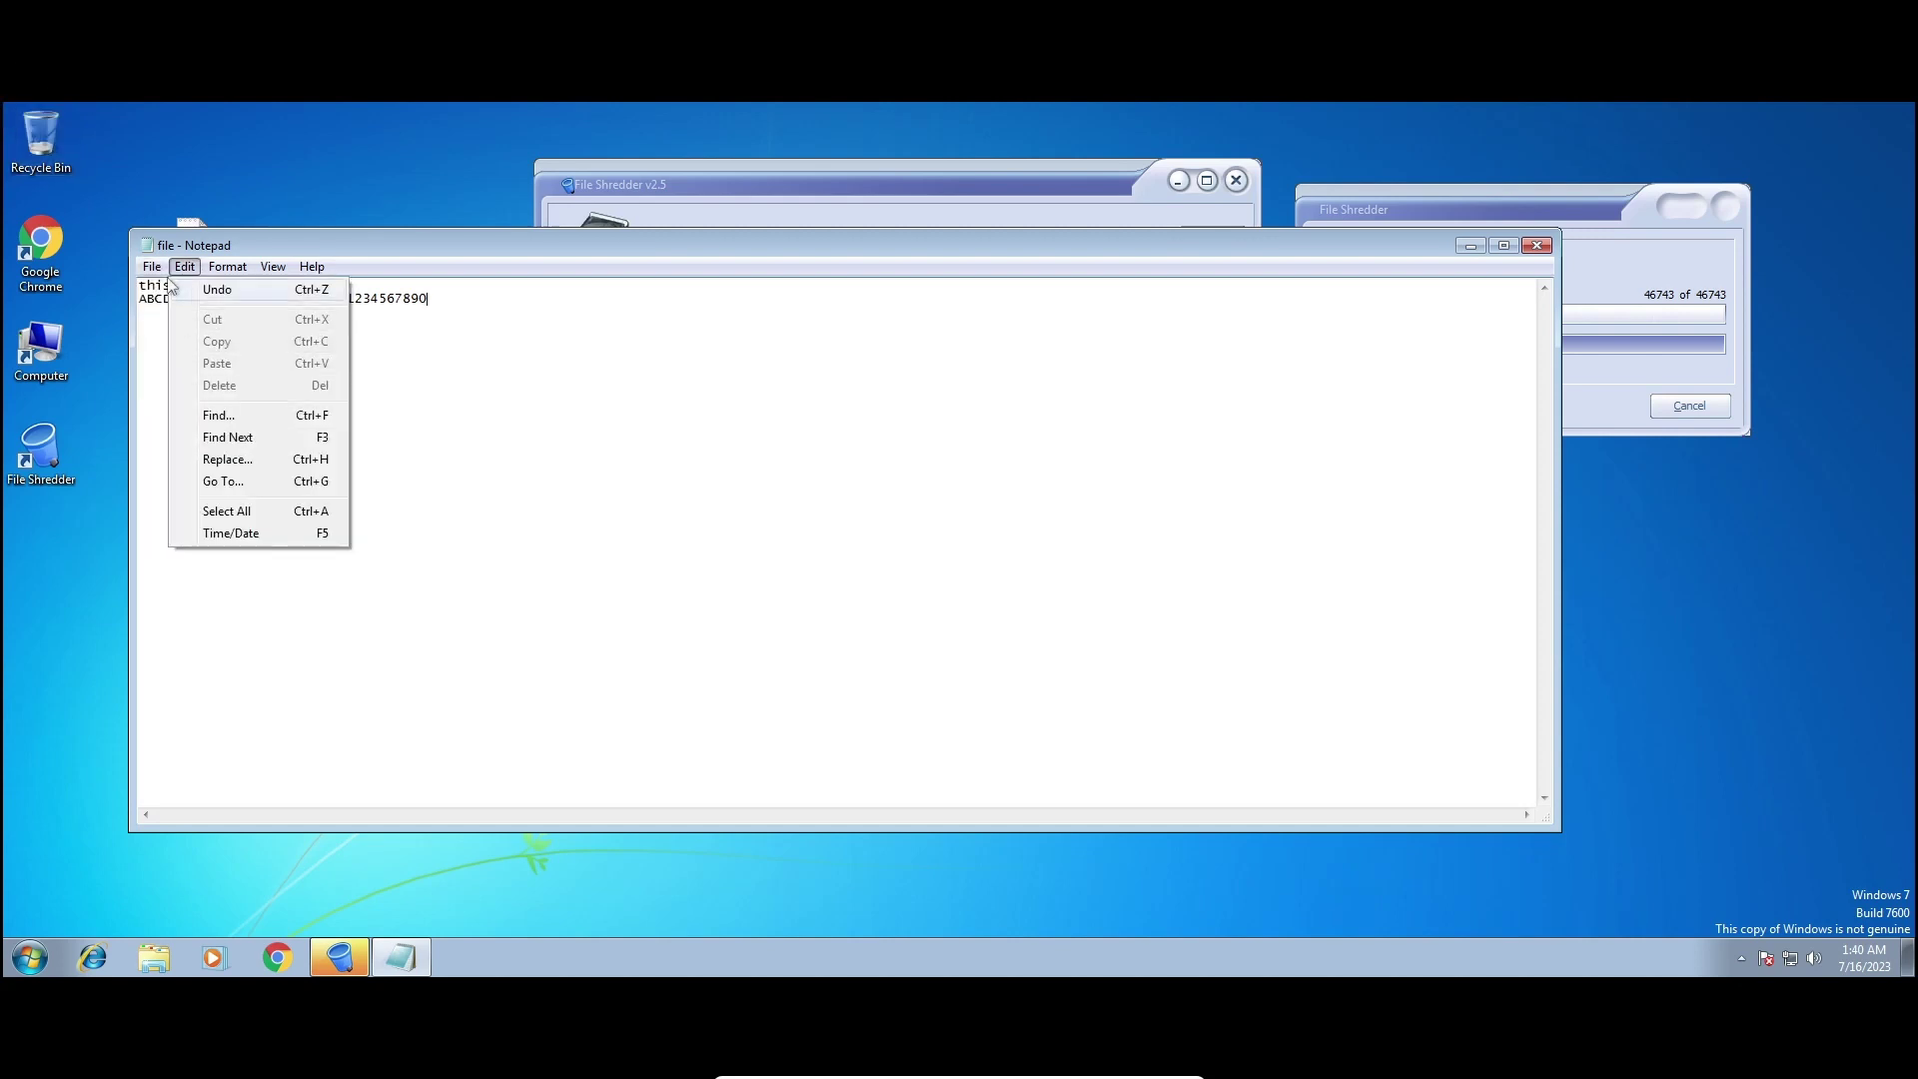
mouse_move(152, 266)
click(215, 338)
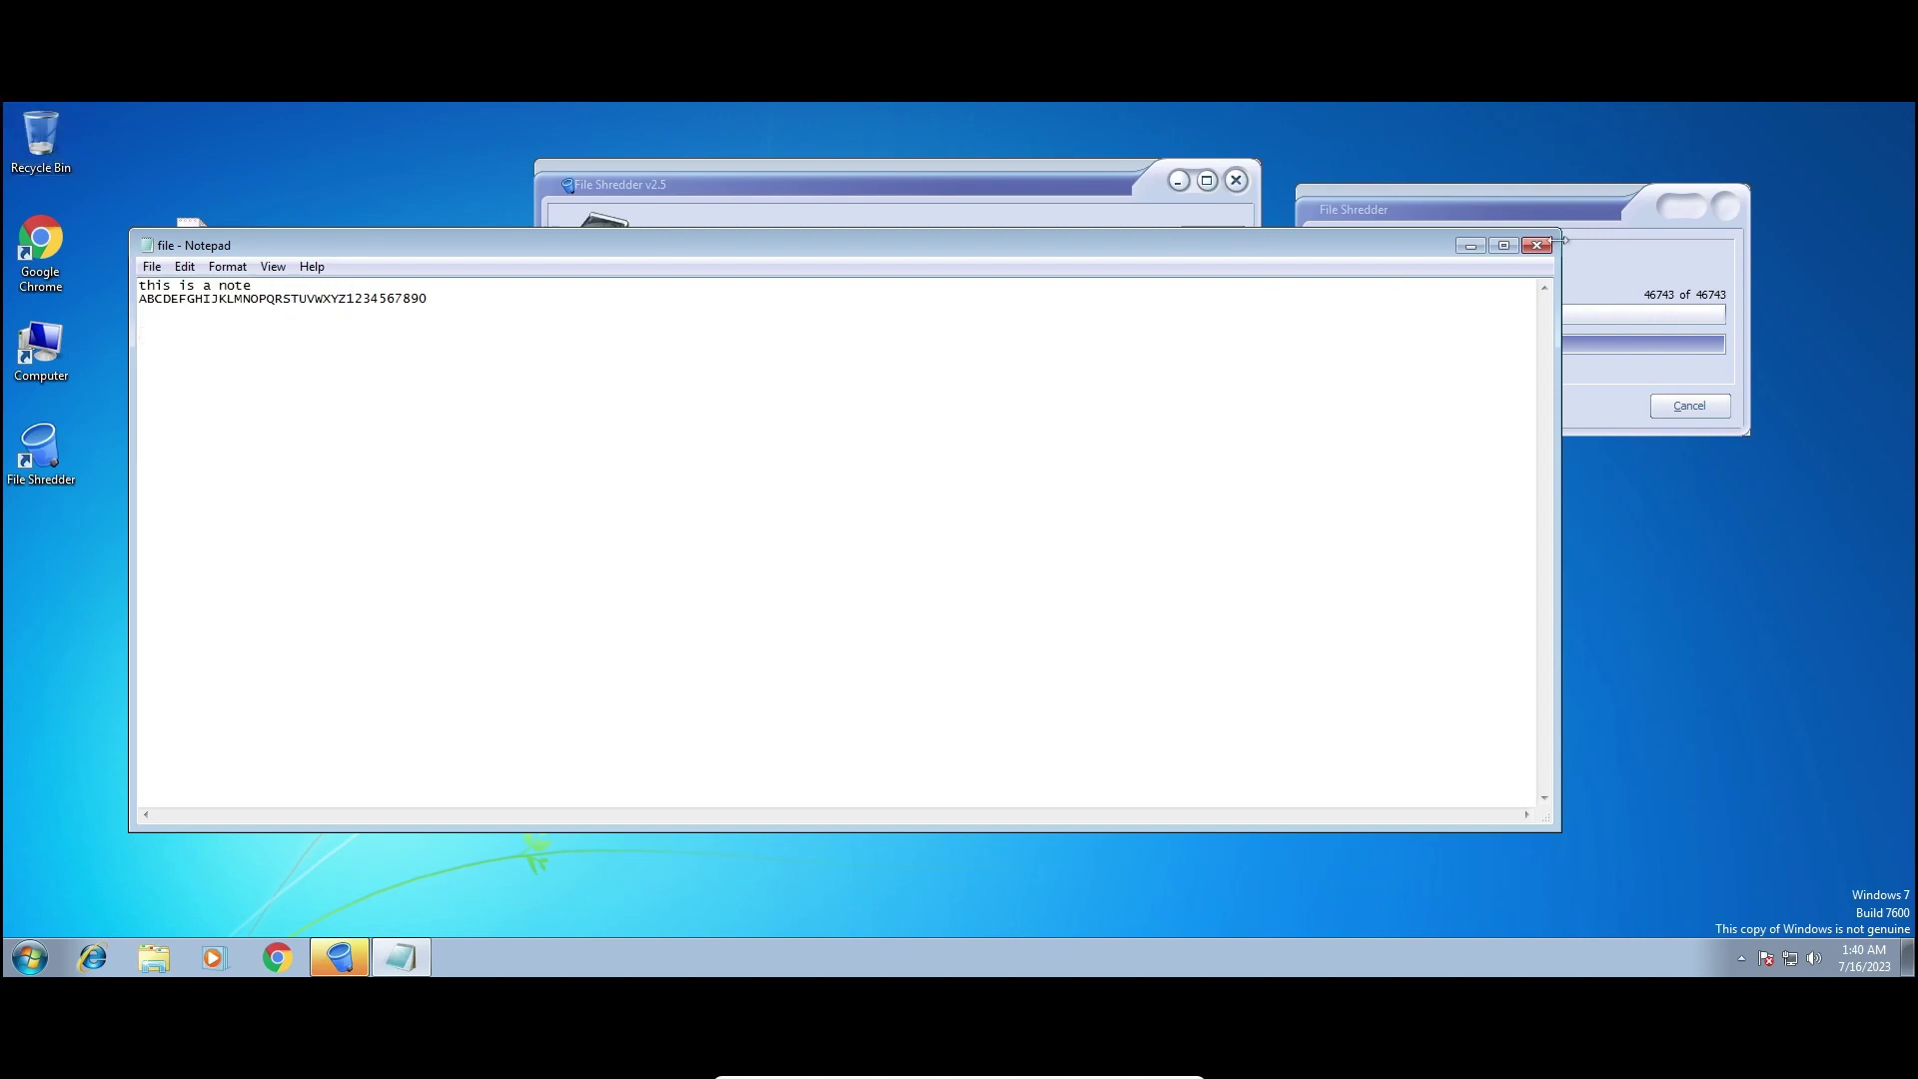
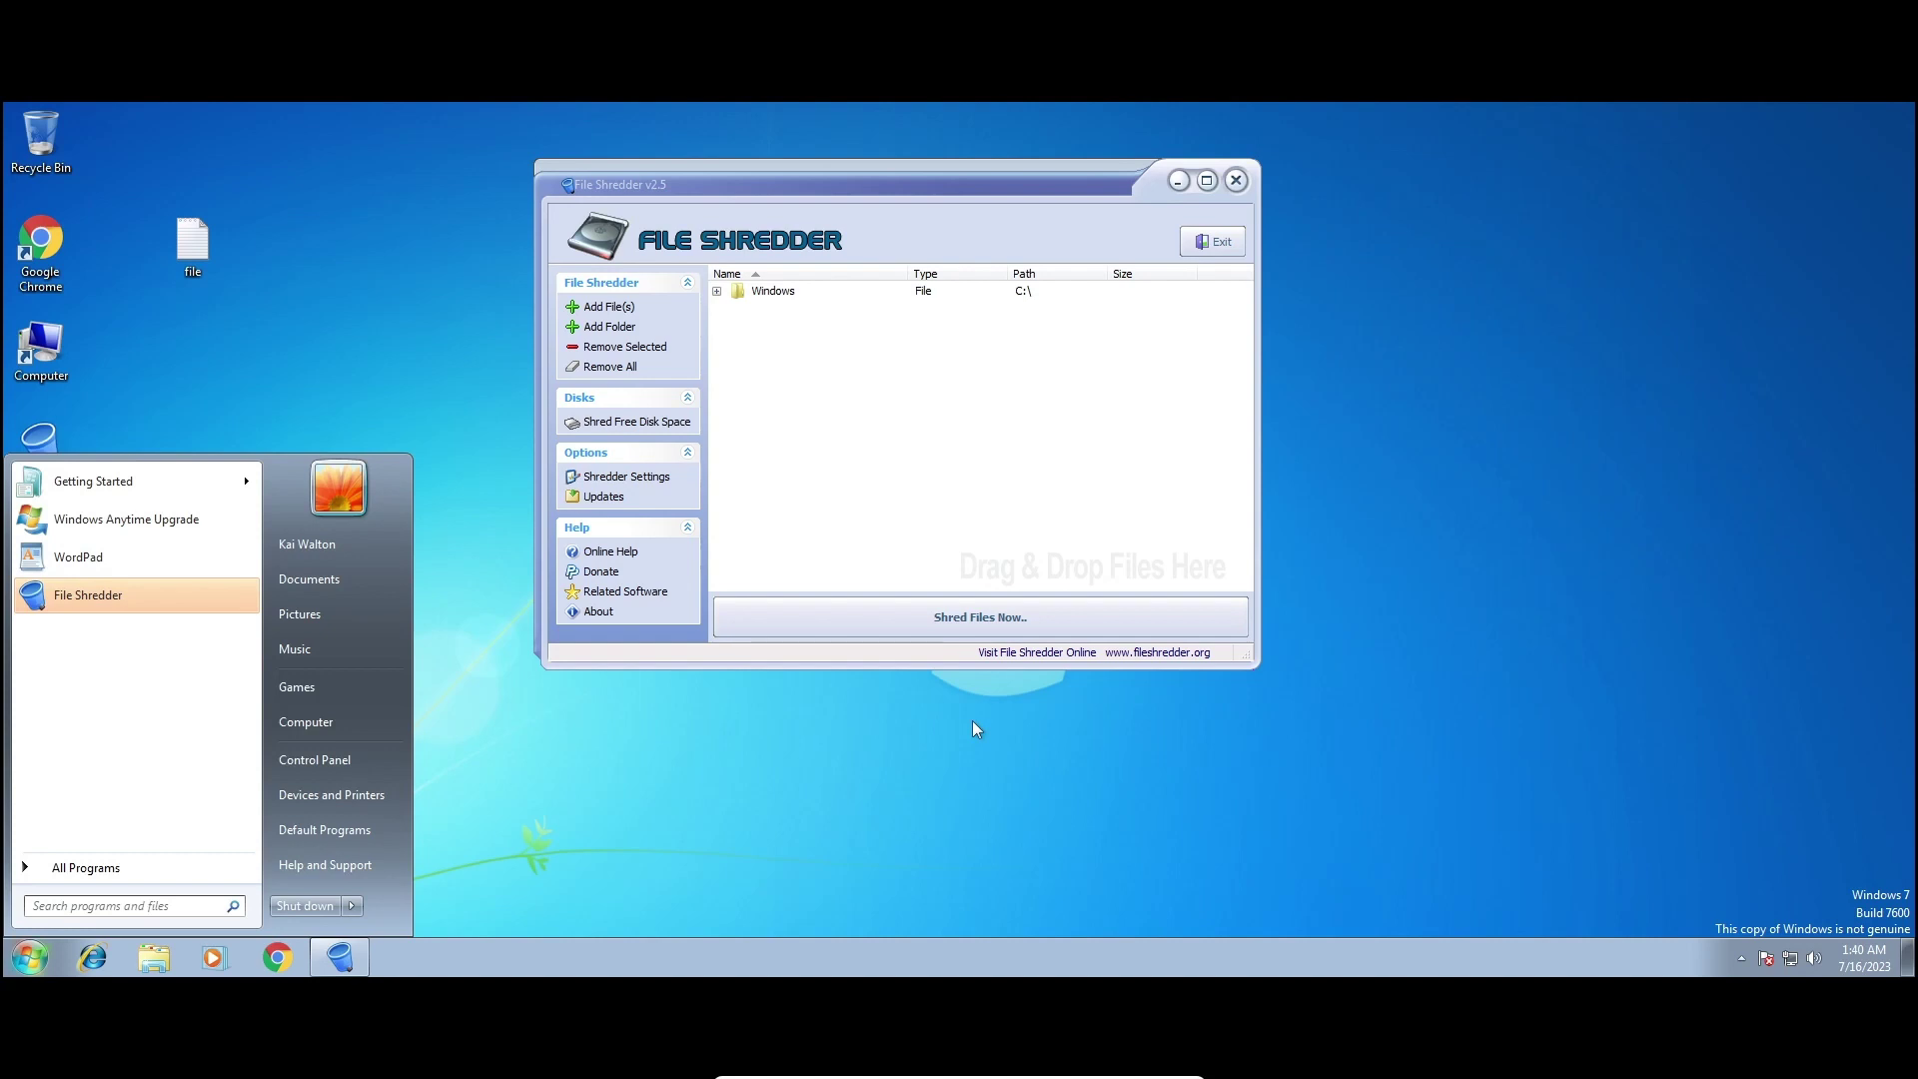
Open WordPad, write a short line beginning "its gonna do", and close the document without saving it.
click(88, 552)
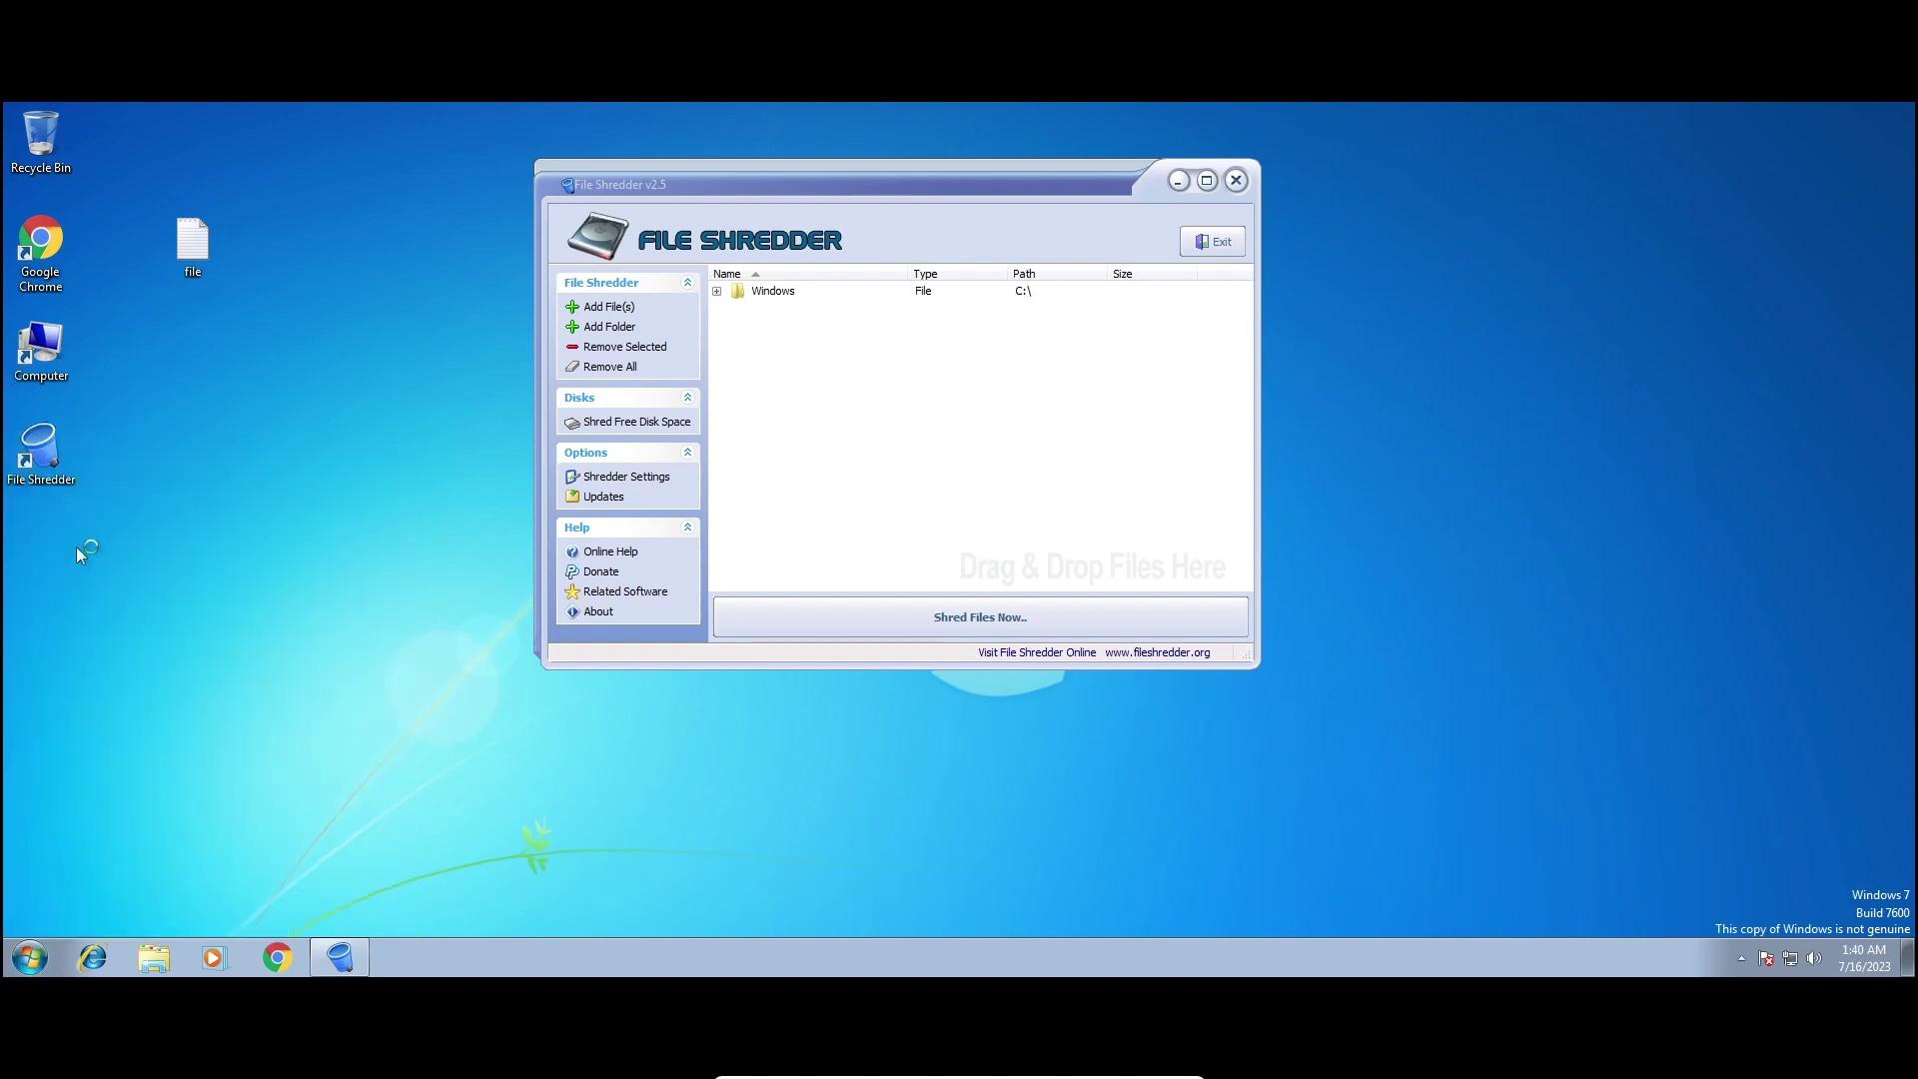
text(ITS)
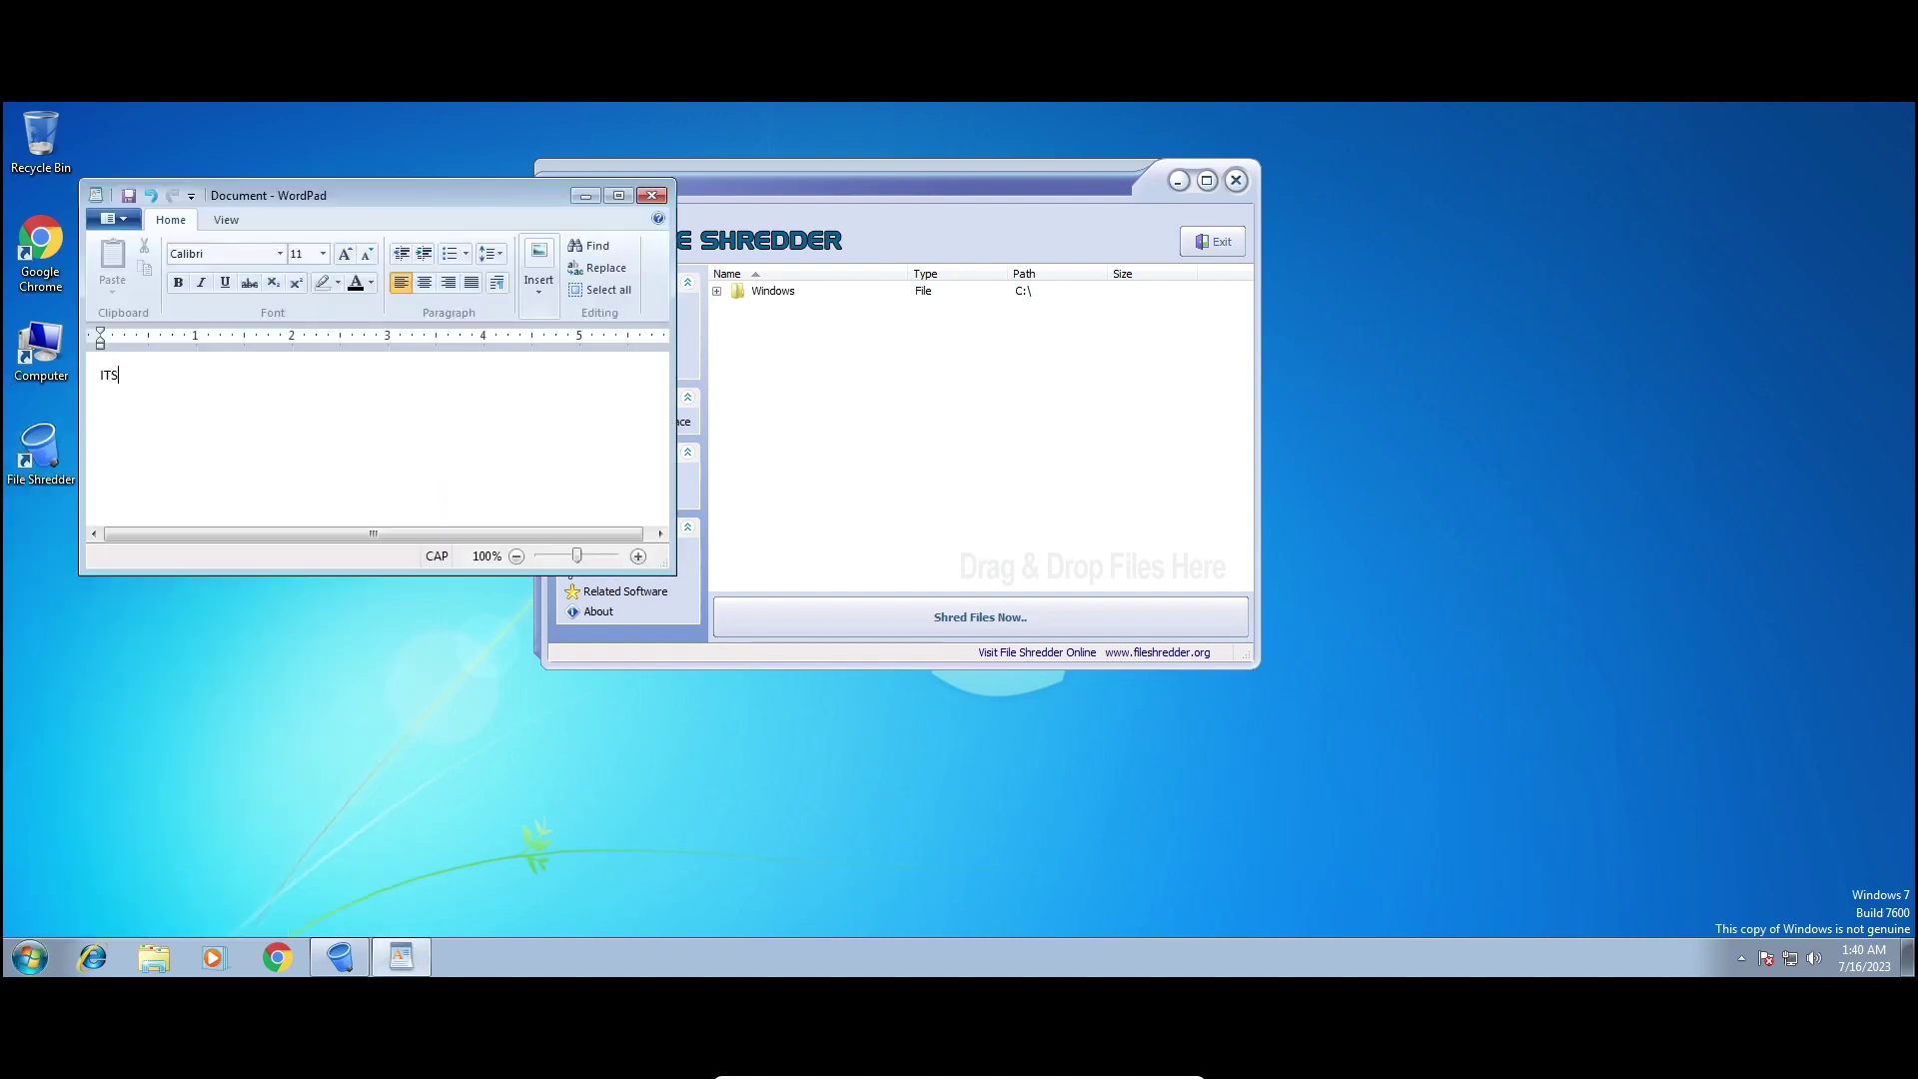
key(BackSpace)
key(BackSpace)
key(BackSpace)
key(Caps_Lock)
text(its)
click(643, 195)
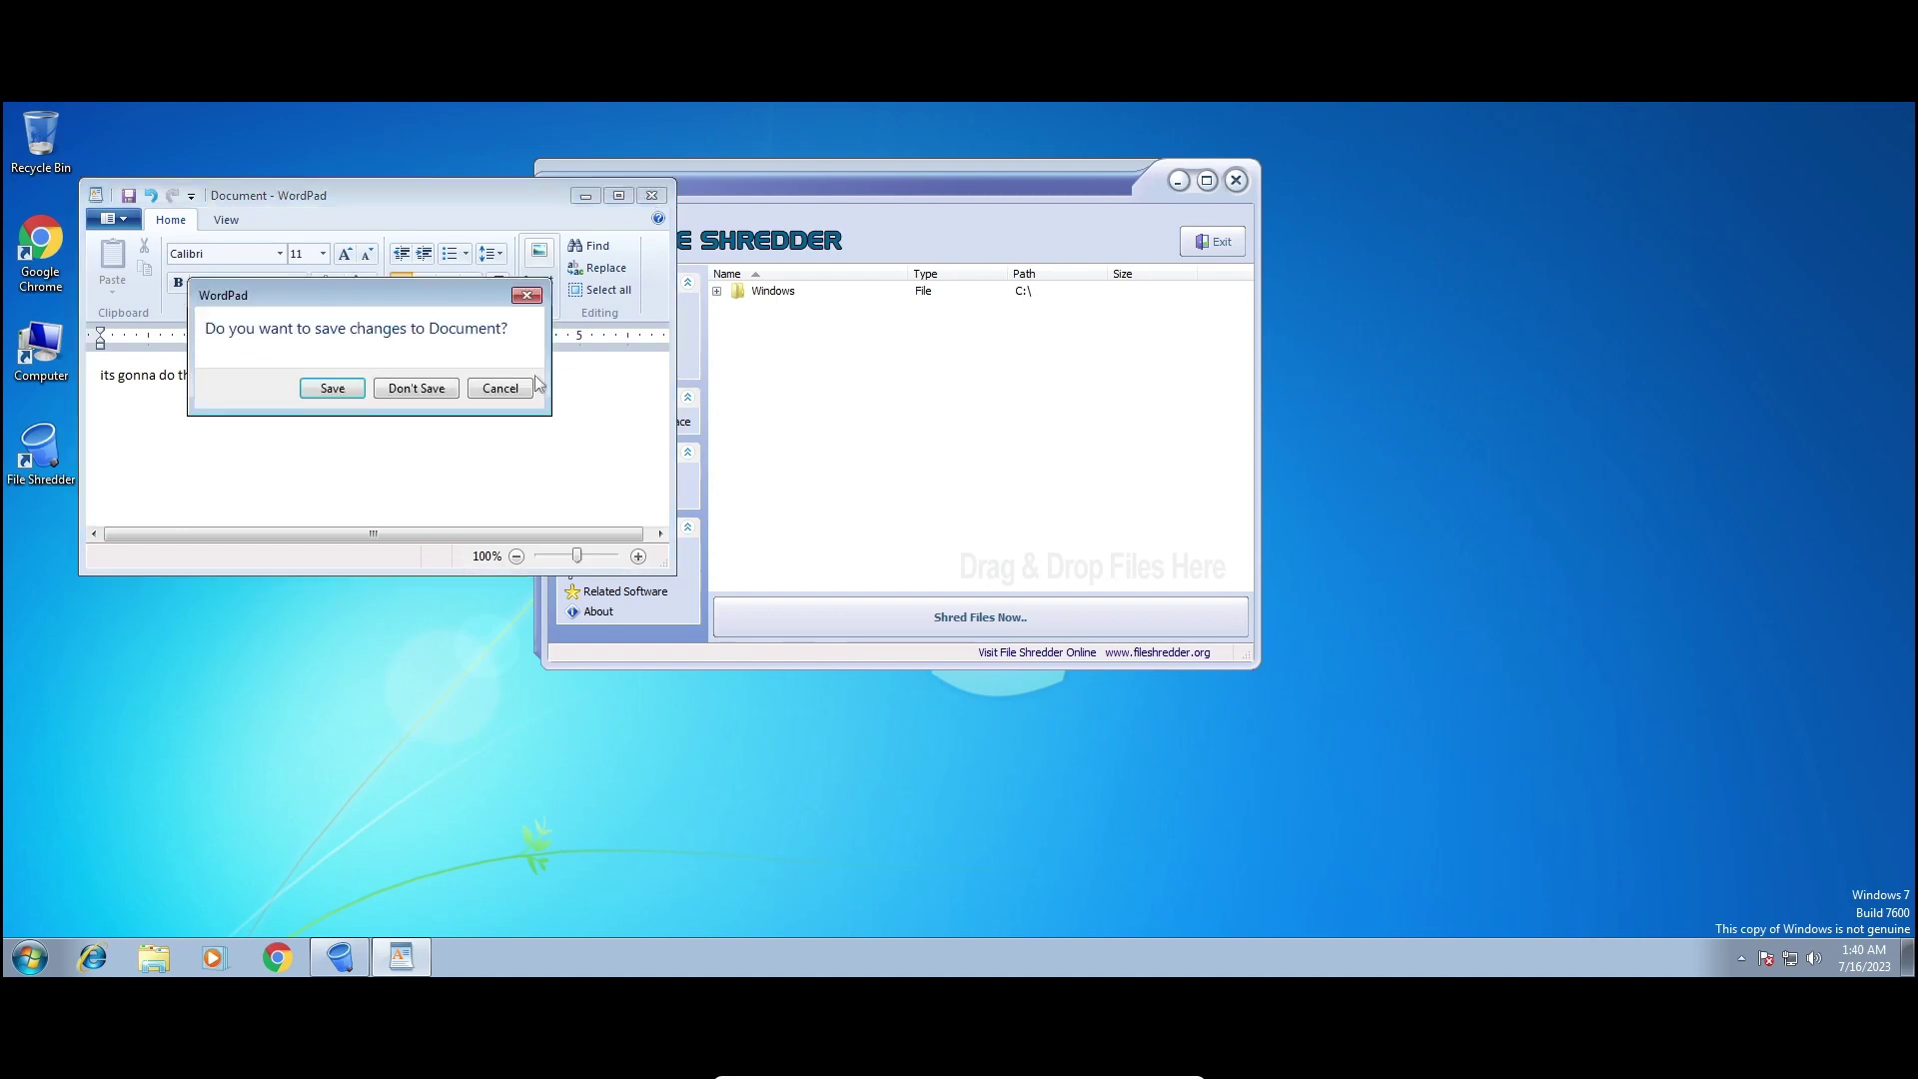
click(434, 395)
Expand the C:\Windows folder entry in the shred list and remove it from the list.
click(805, 296)
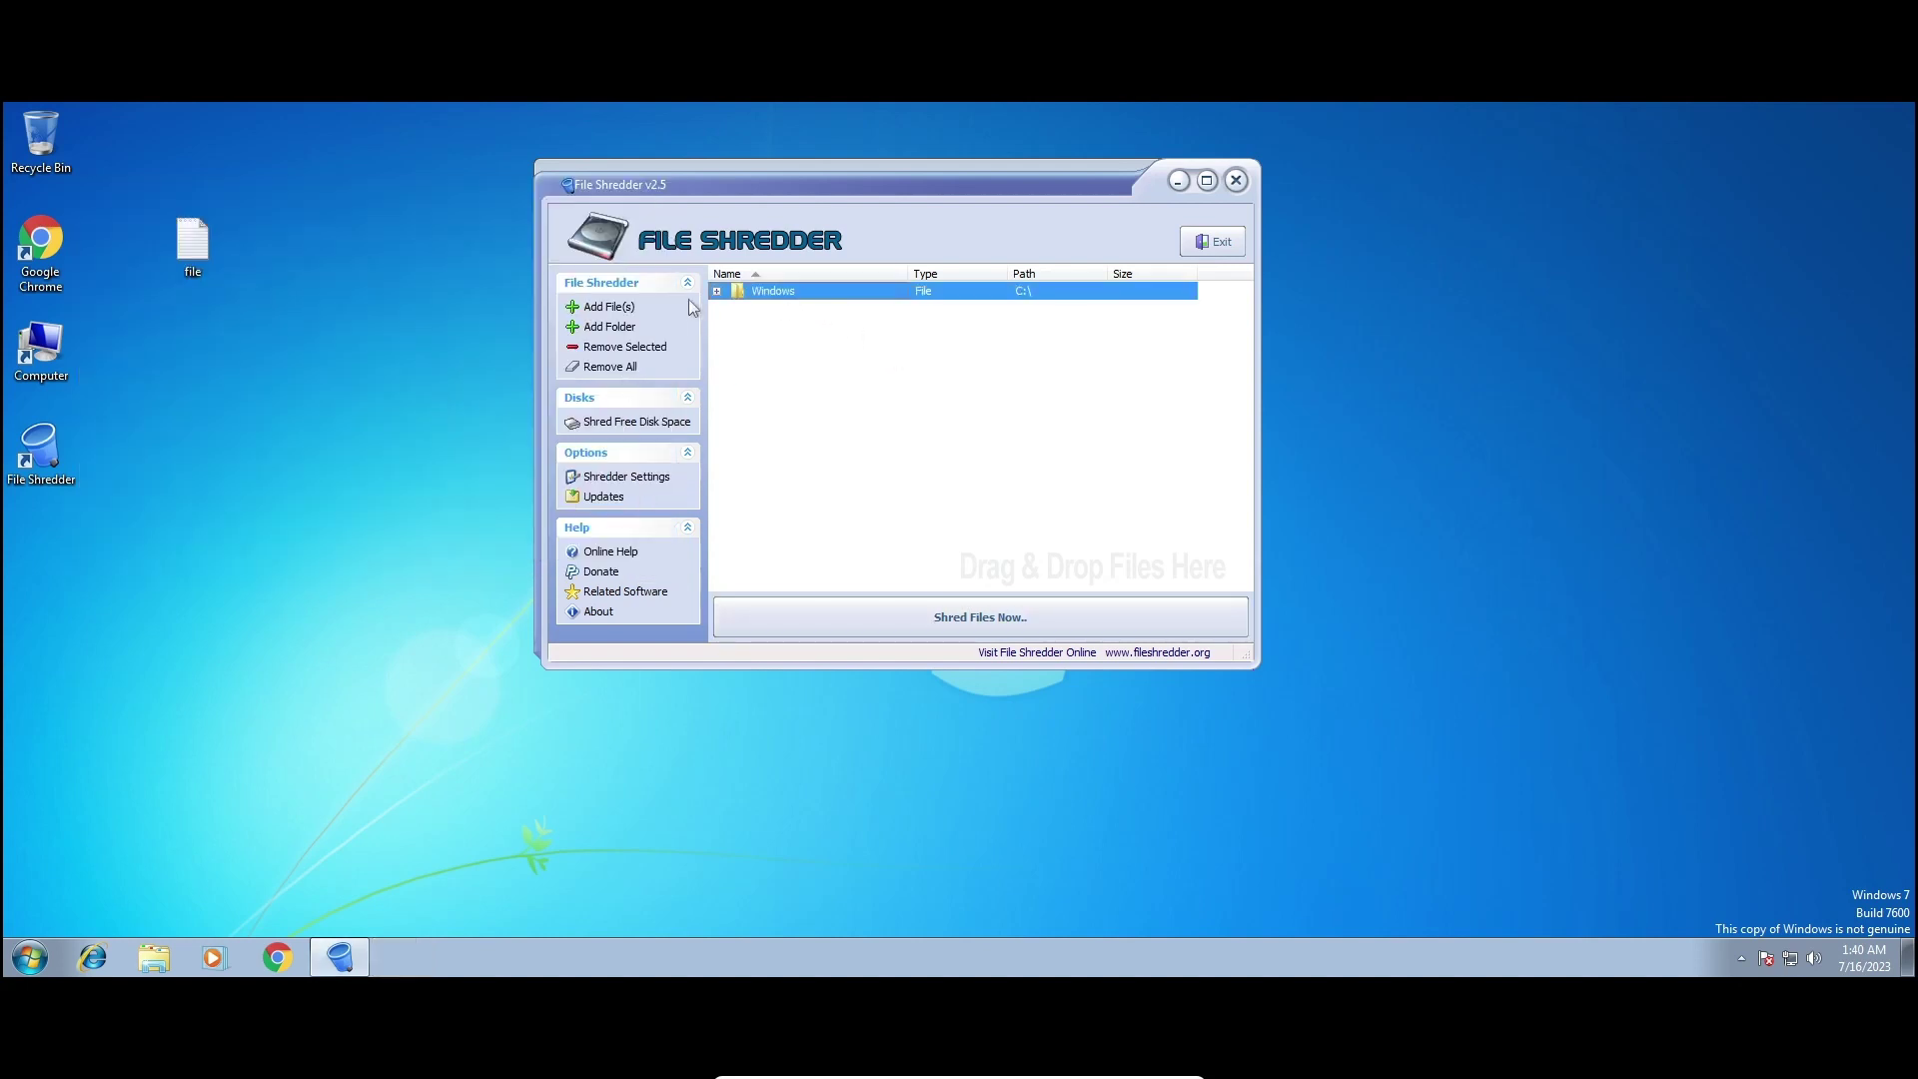
click(716, 291)
right_click(757, 292)
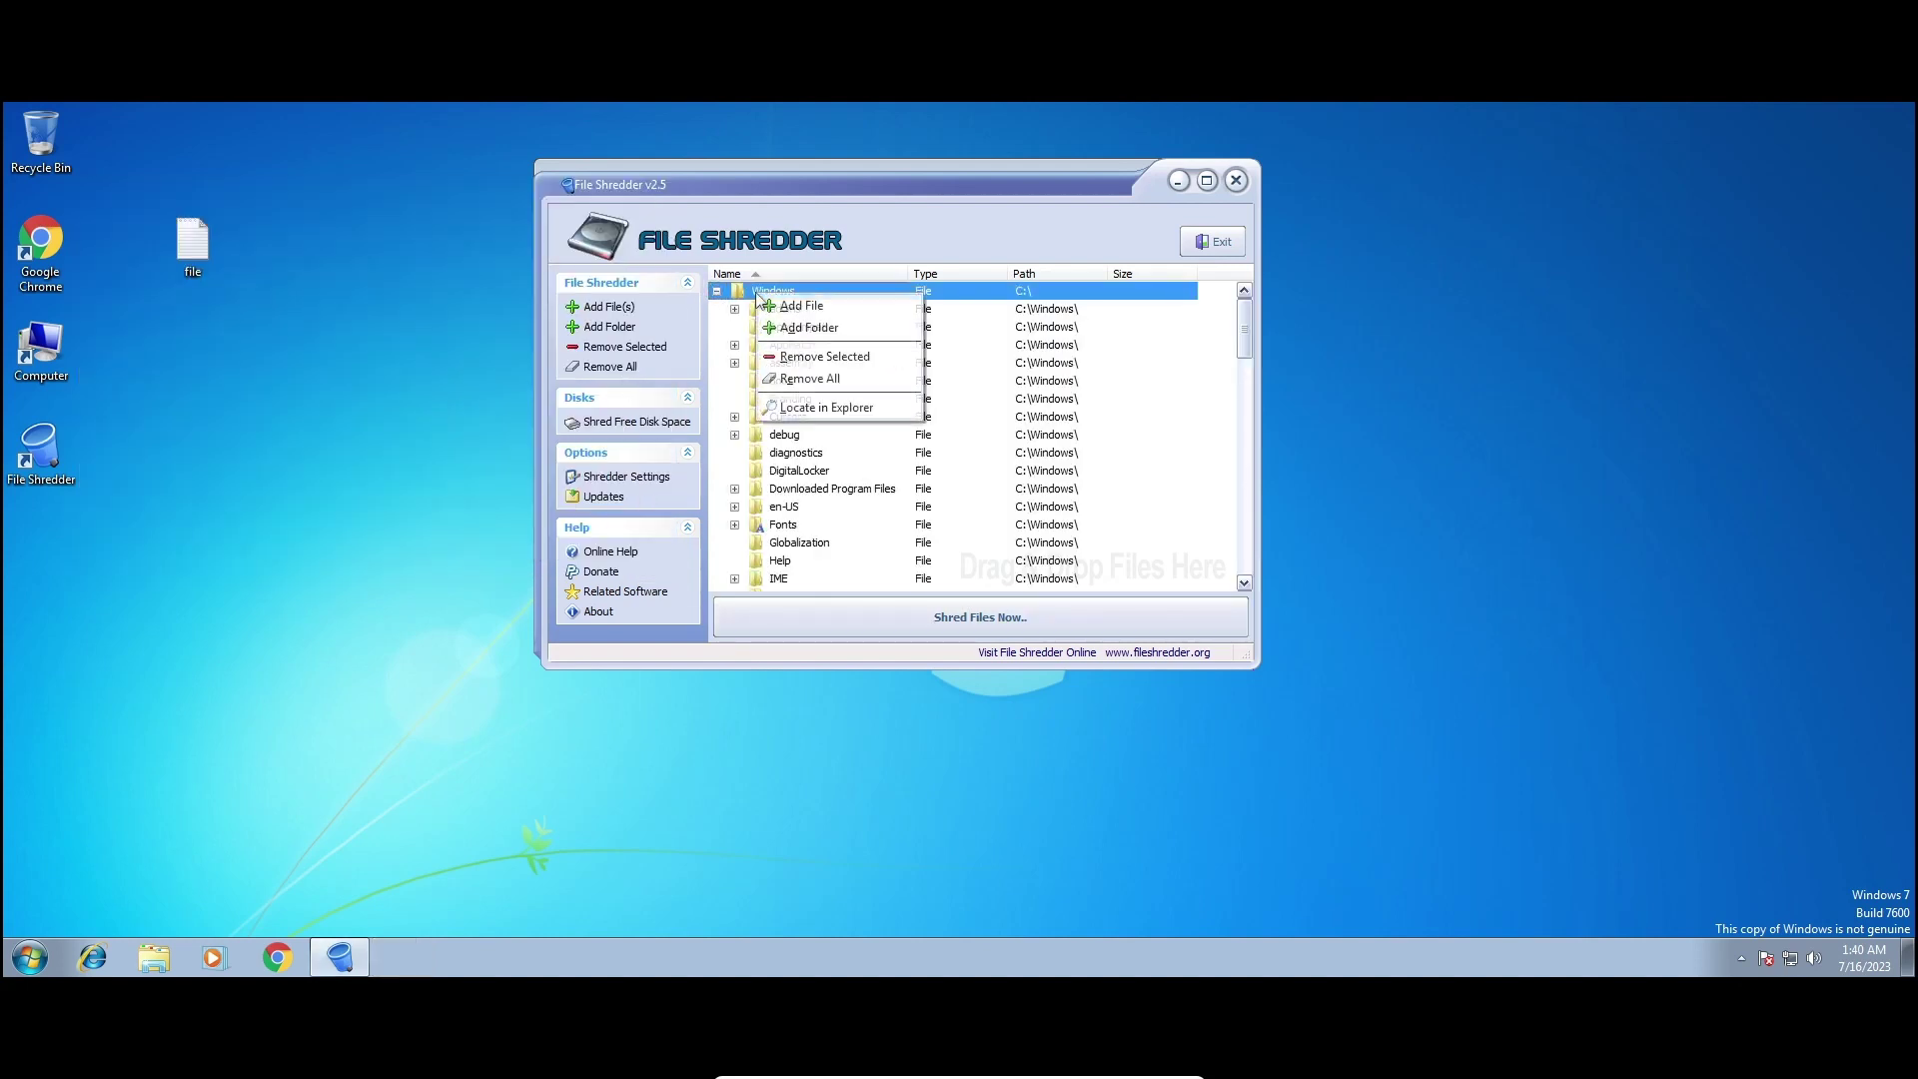
click(789, 360)
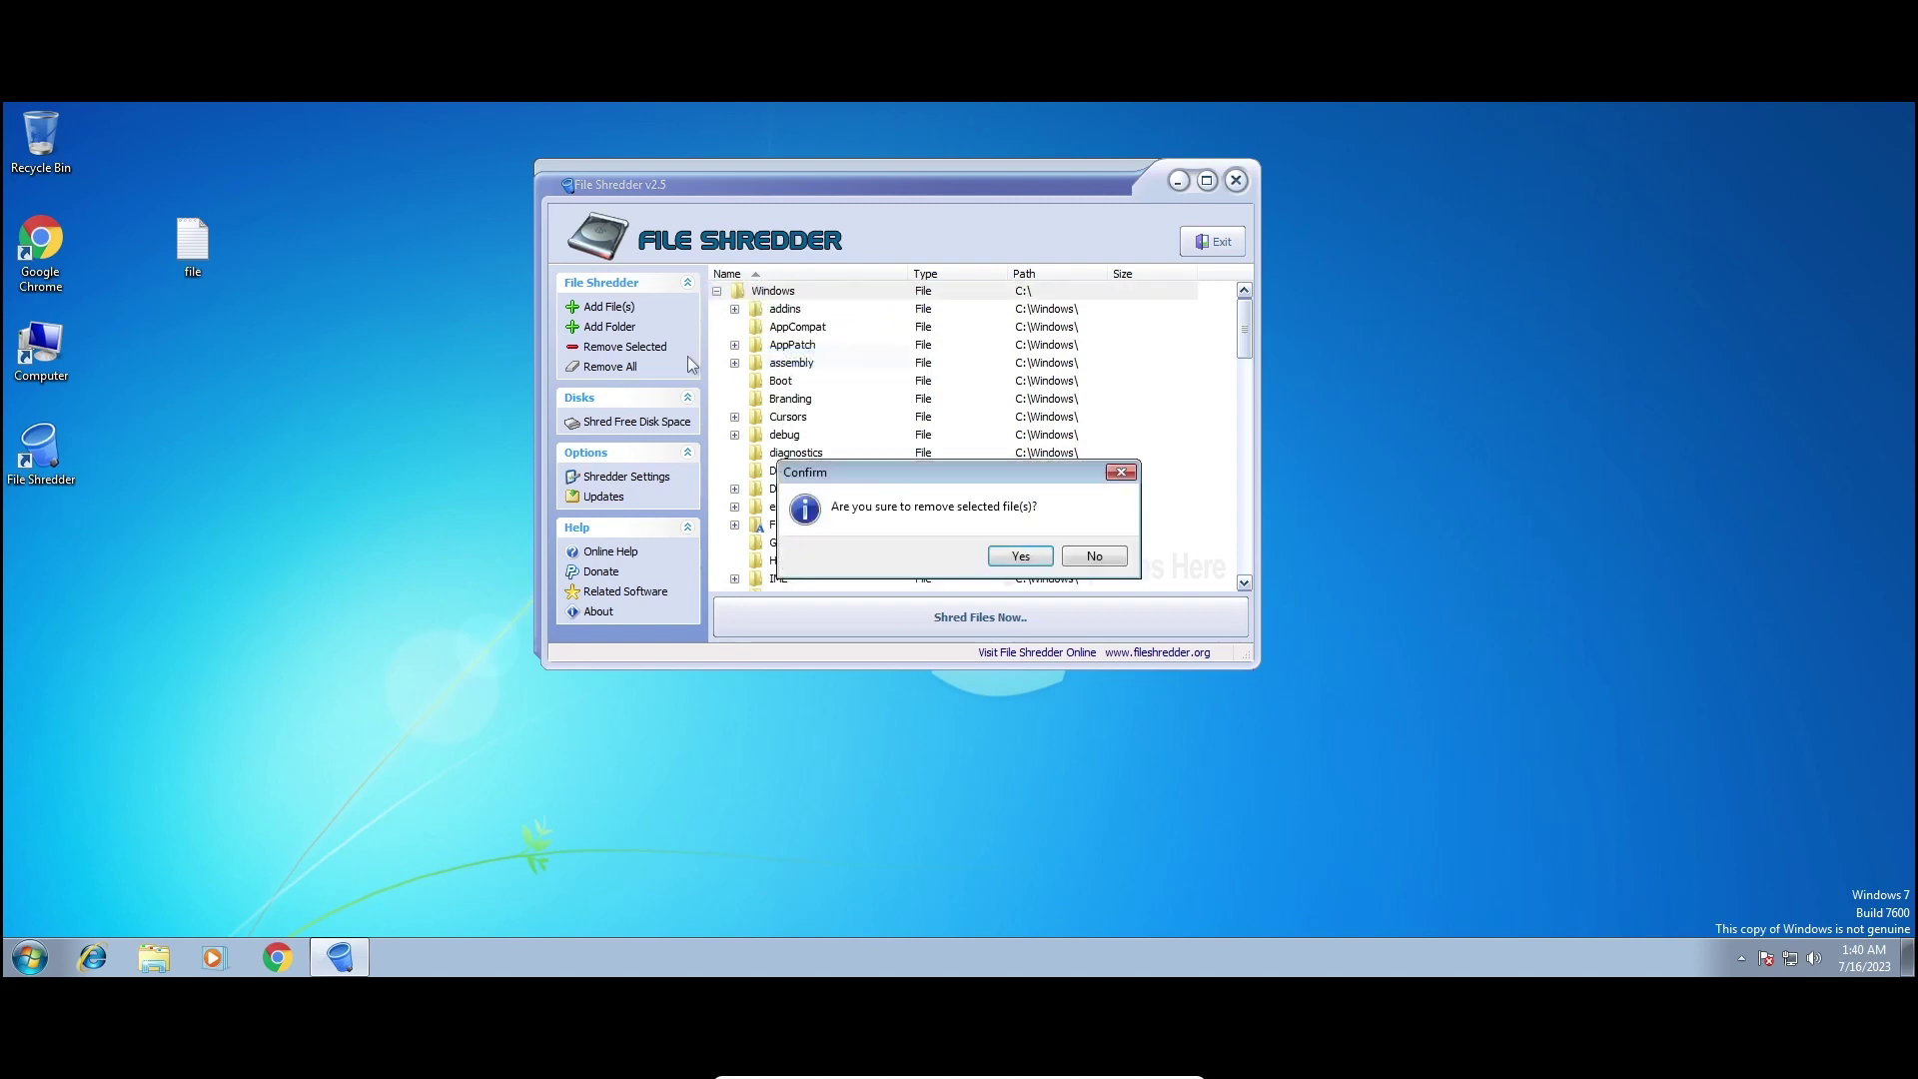
click(1021, 558)
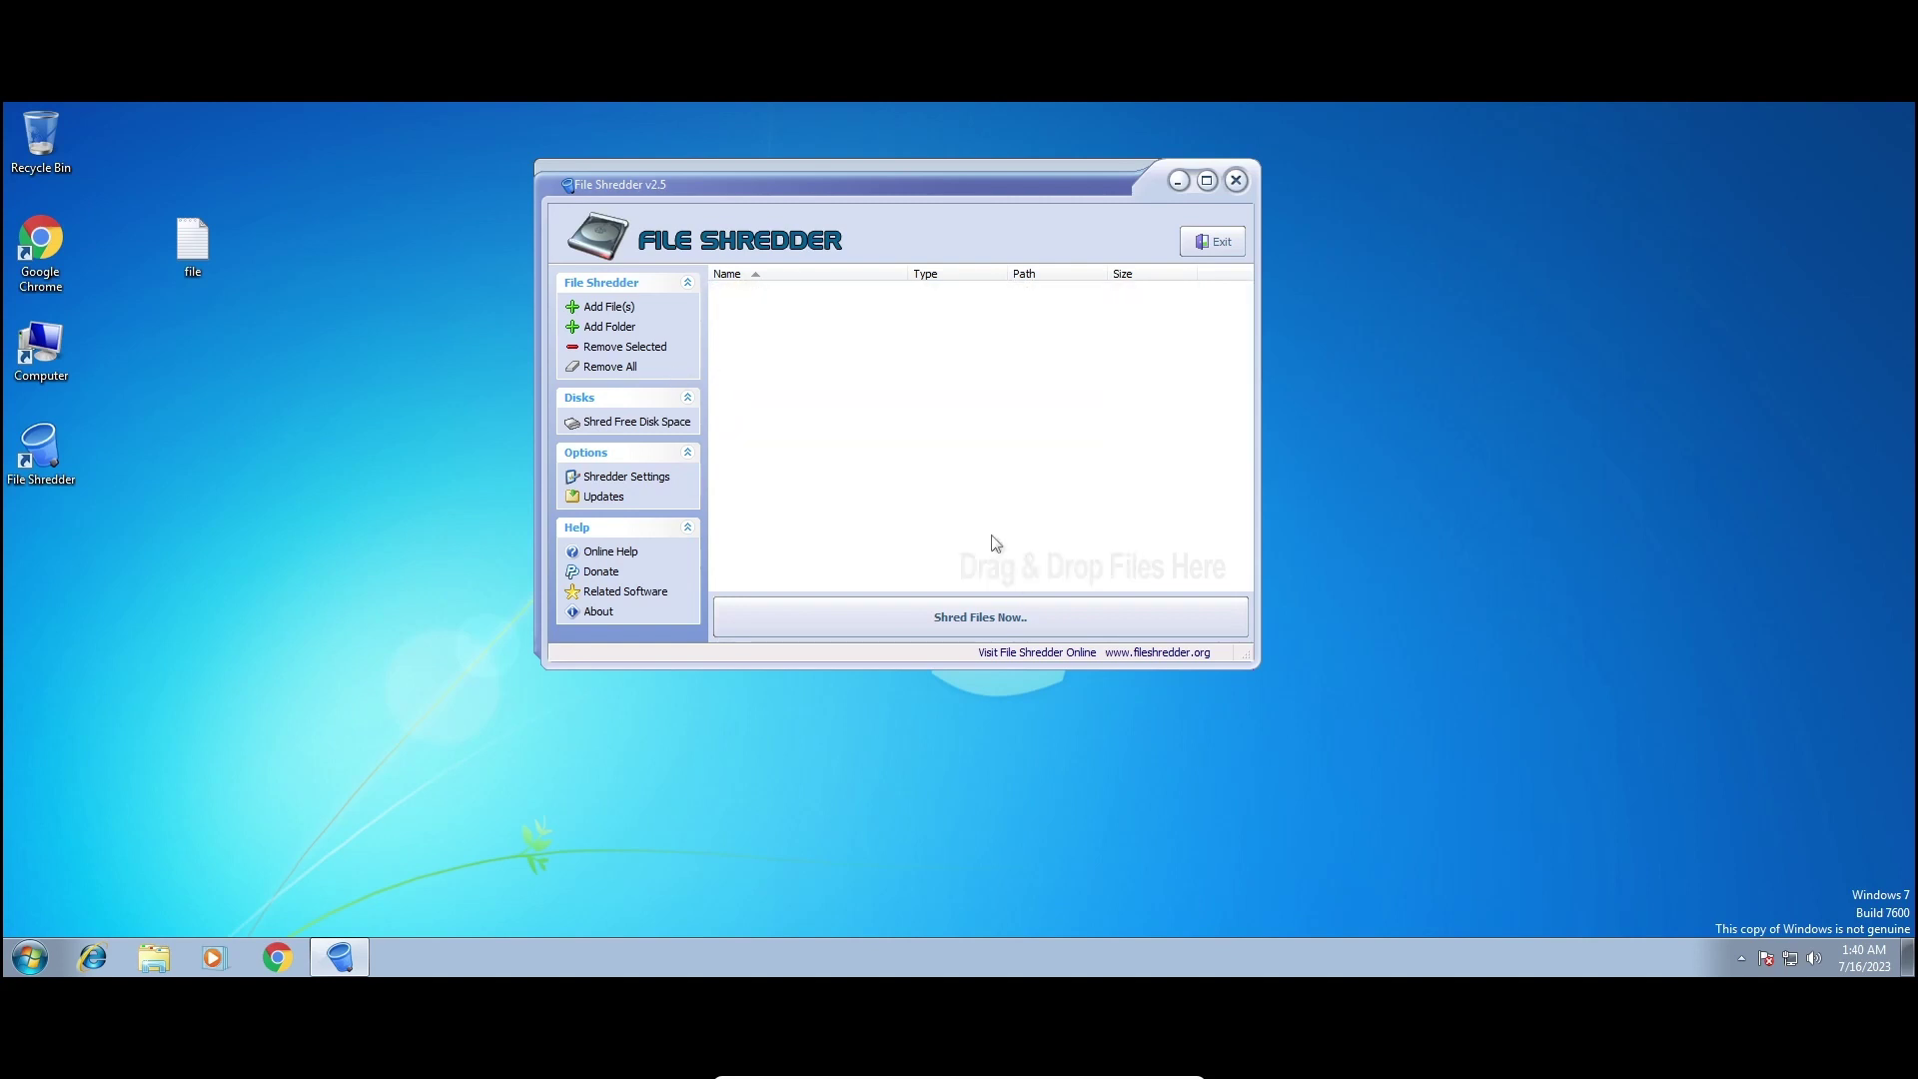
Add all the loose files in C:\Windows, from _default.pif to write.exe, to the shred list.
click(585, 308)
click(1037, 771)
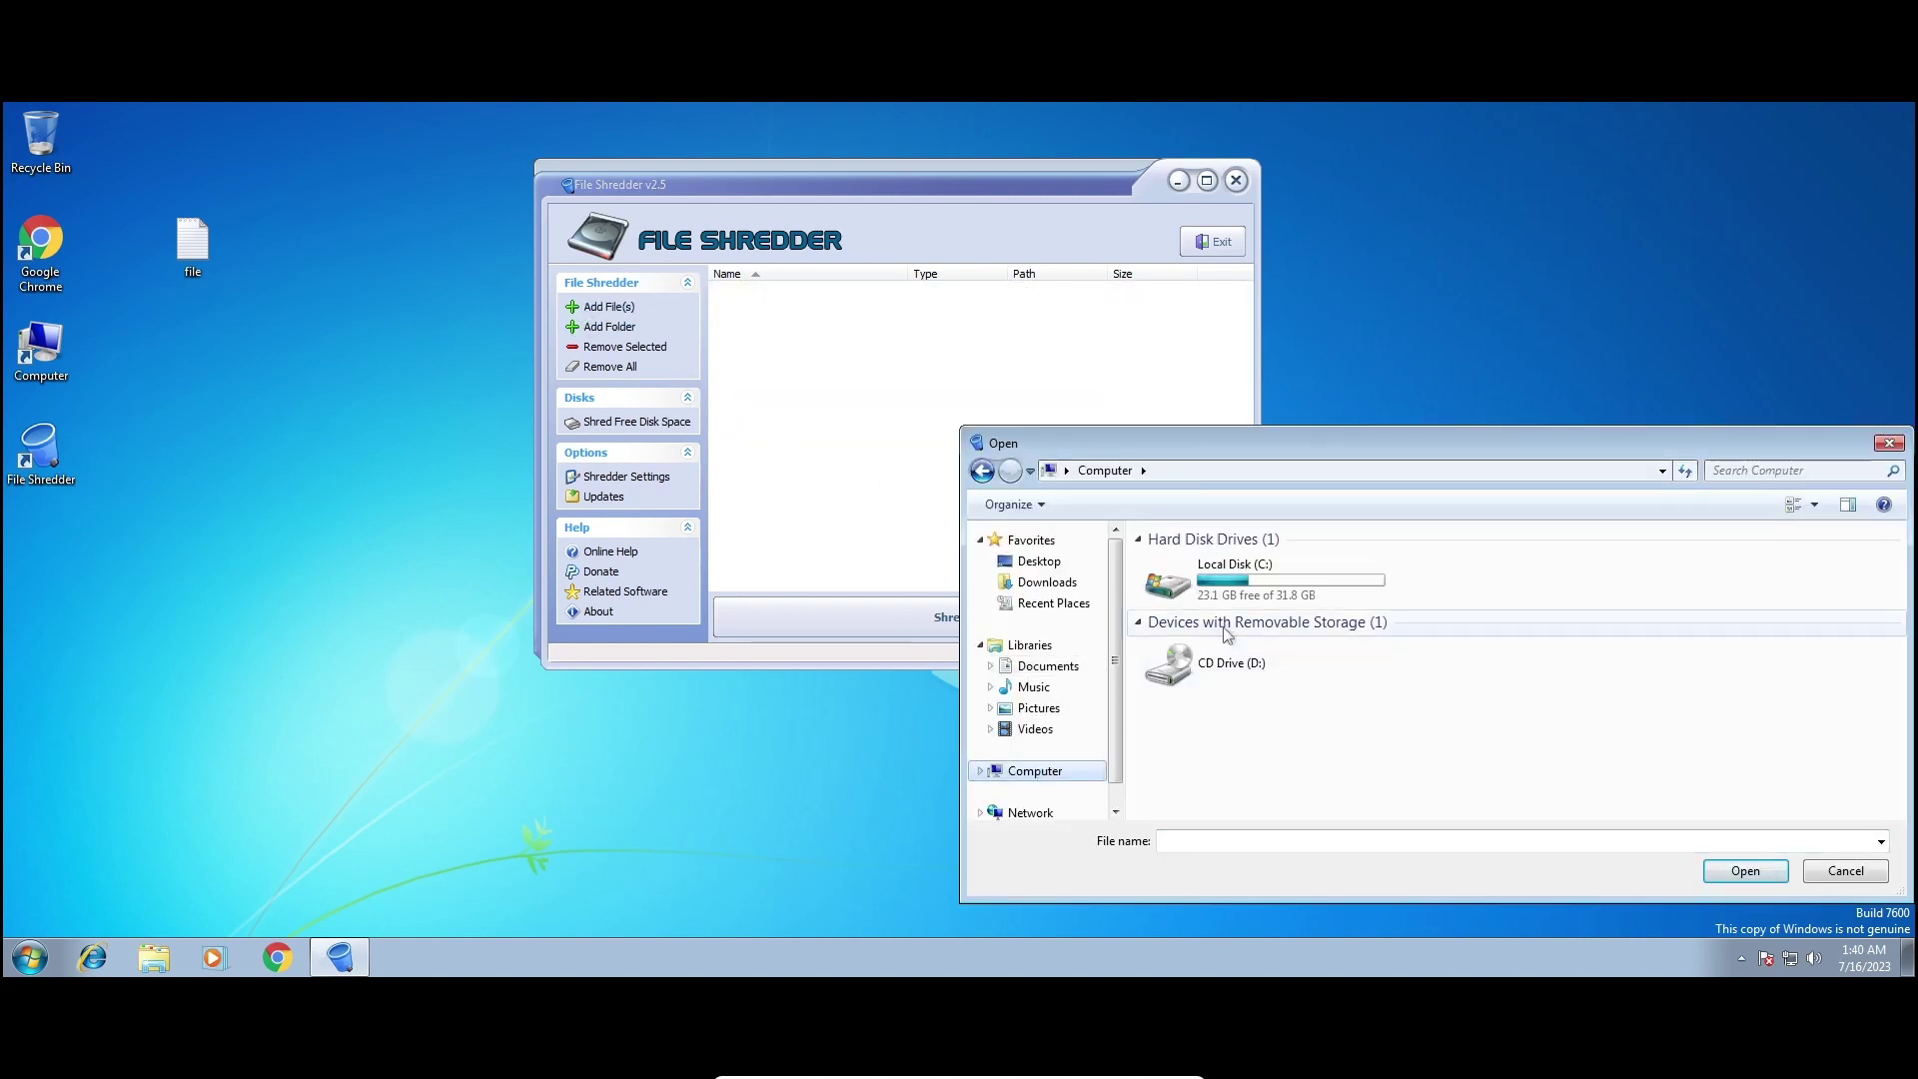
double_click(1204, 565)
double_click(1216, 629)
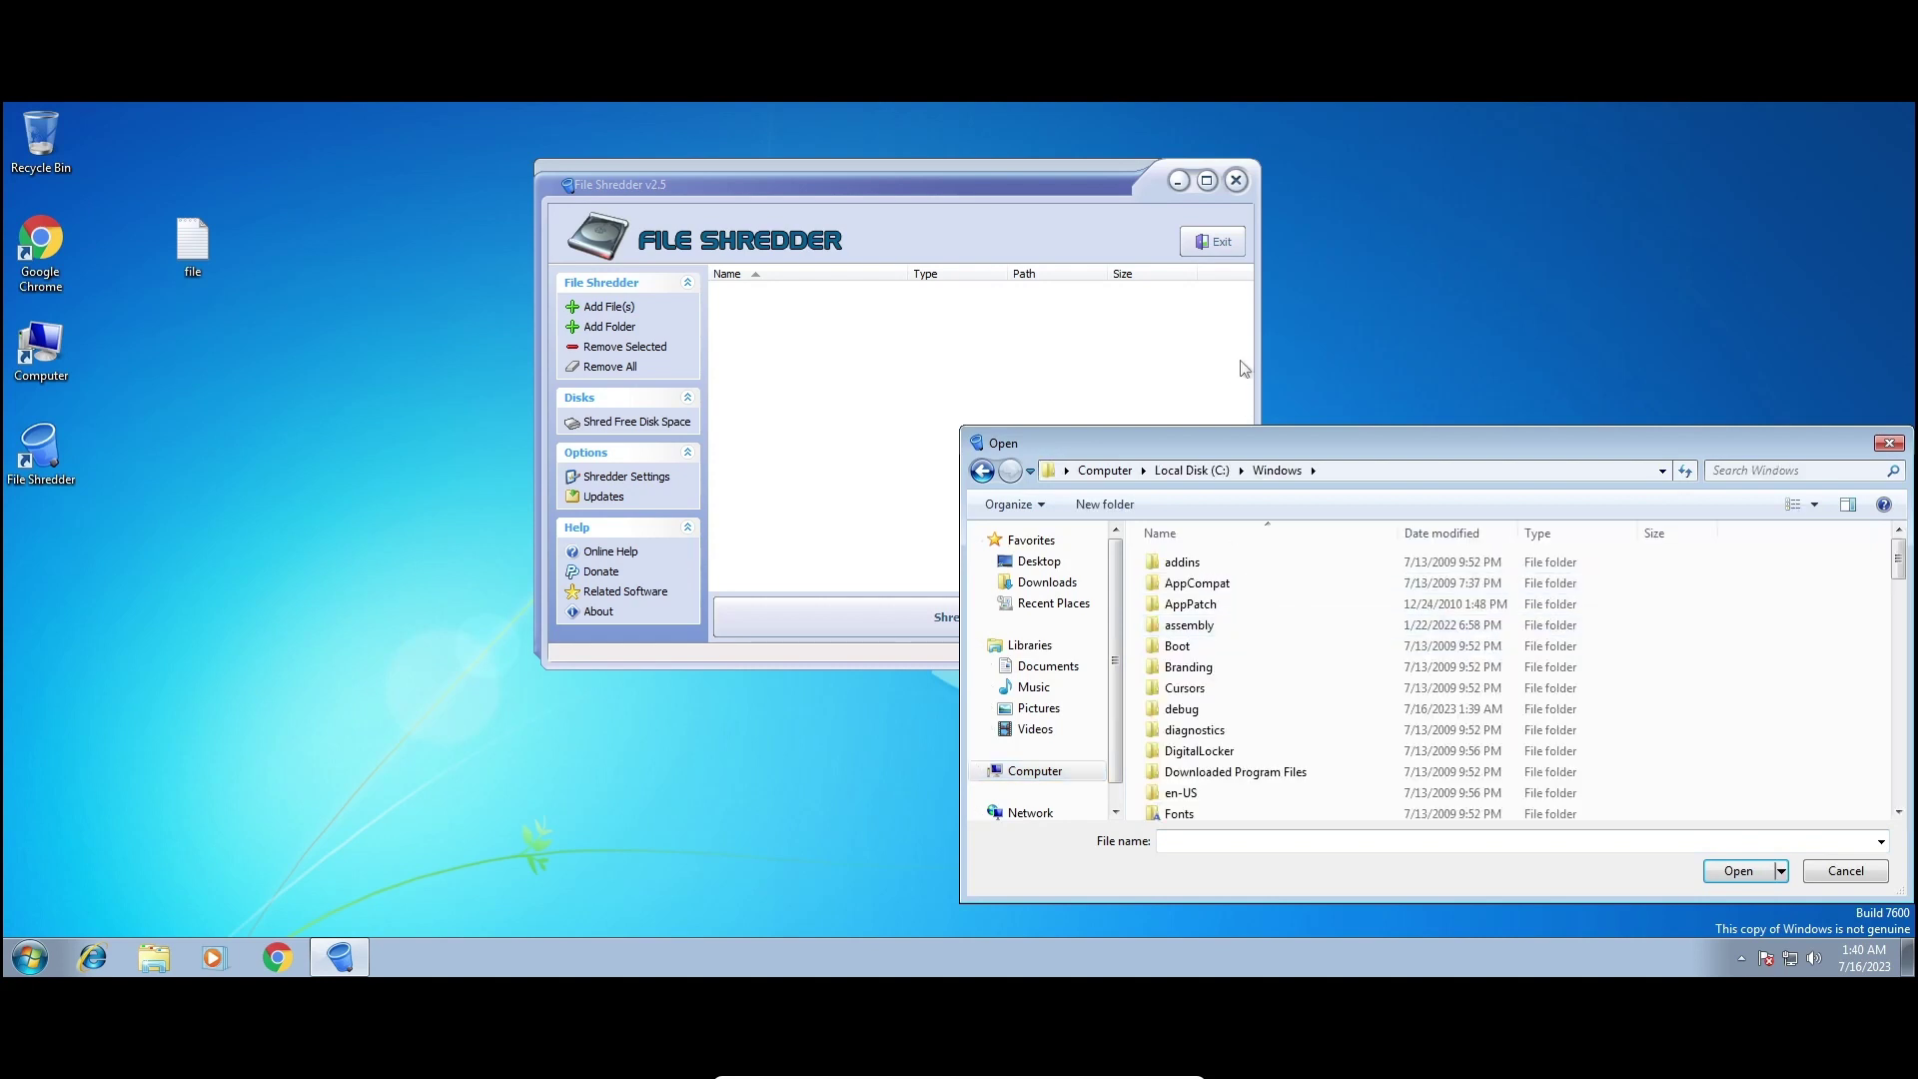
drag(1164, 443, 659, 308)
scroll(751, 581, down, 3)
scroll(751, 582, down, 12)
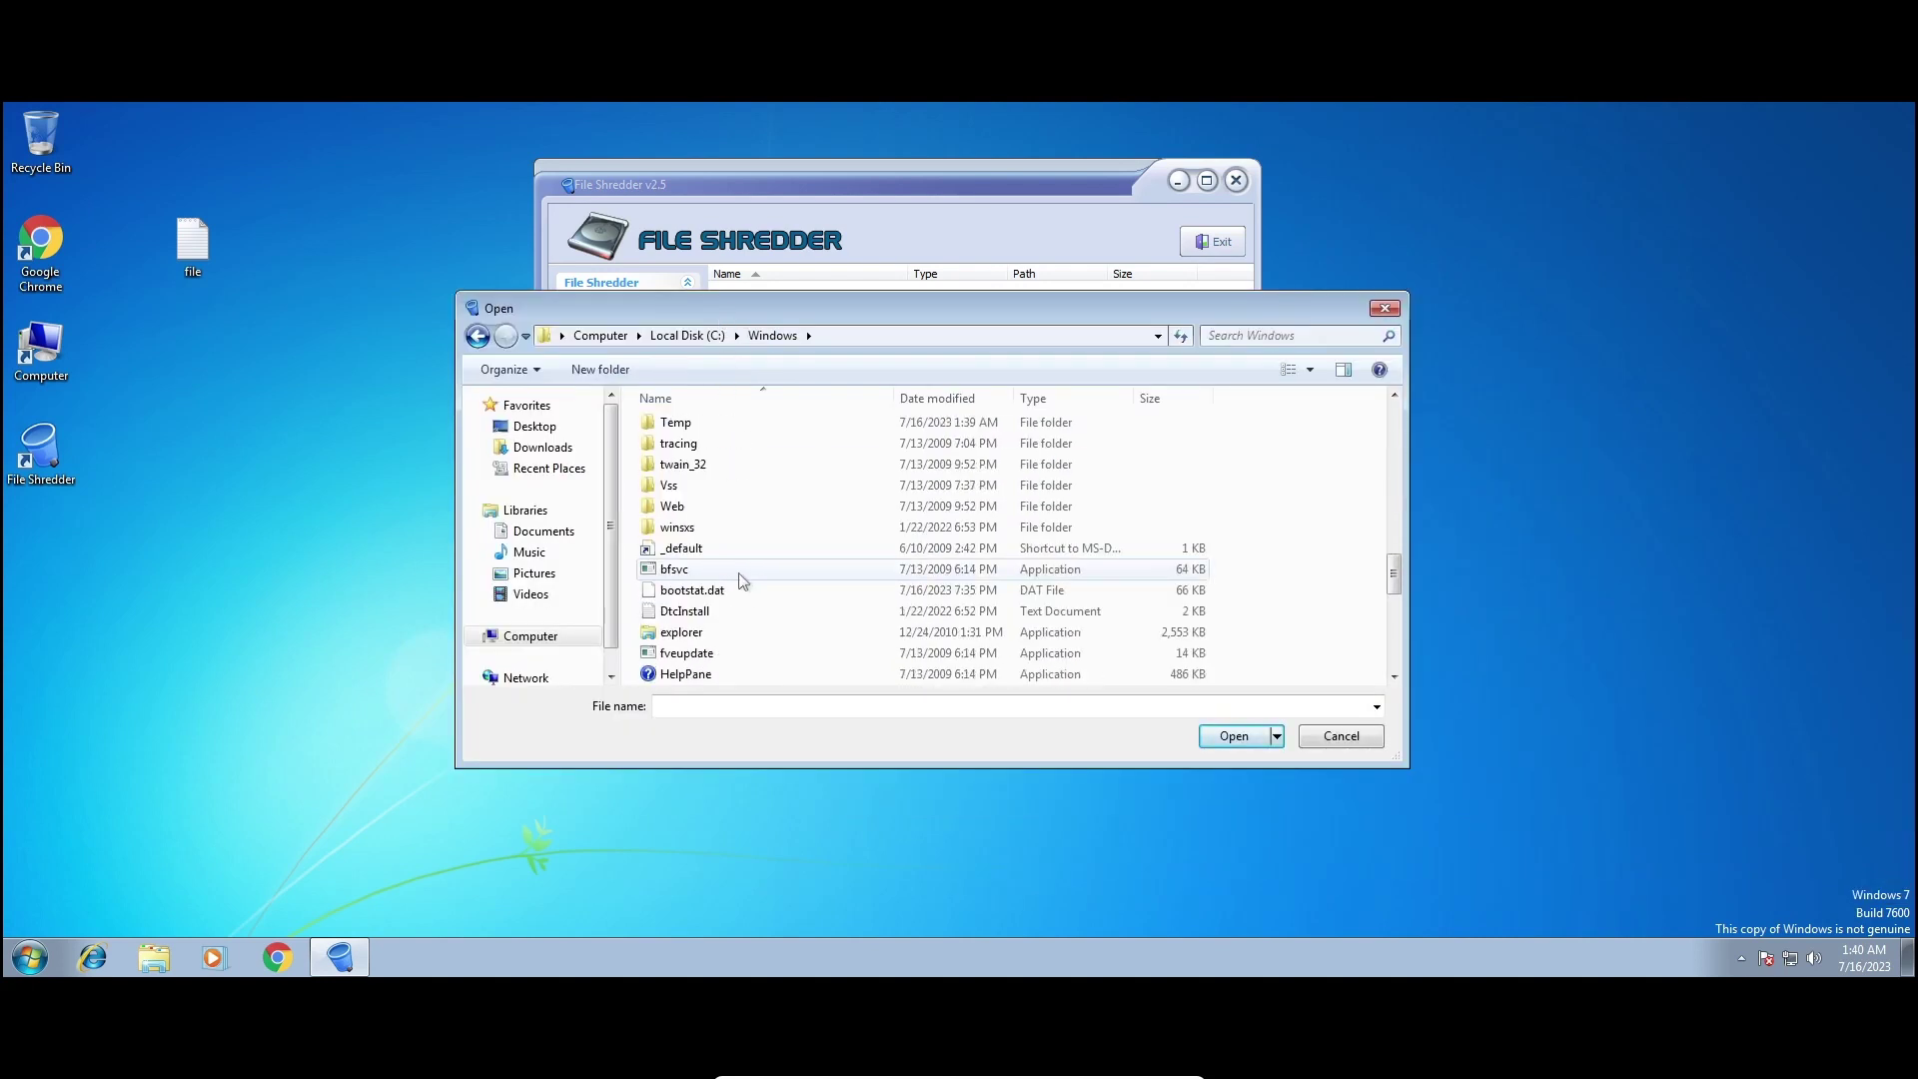
drag(641, 548, 799, 699)
click(1244, 741)
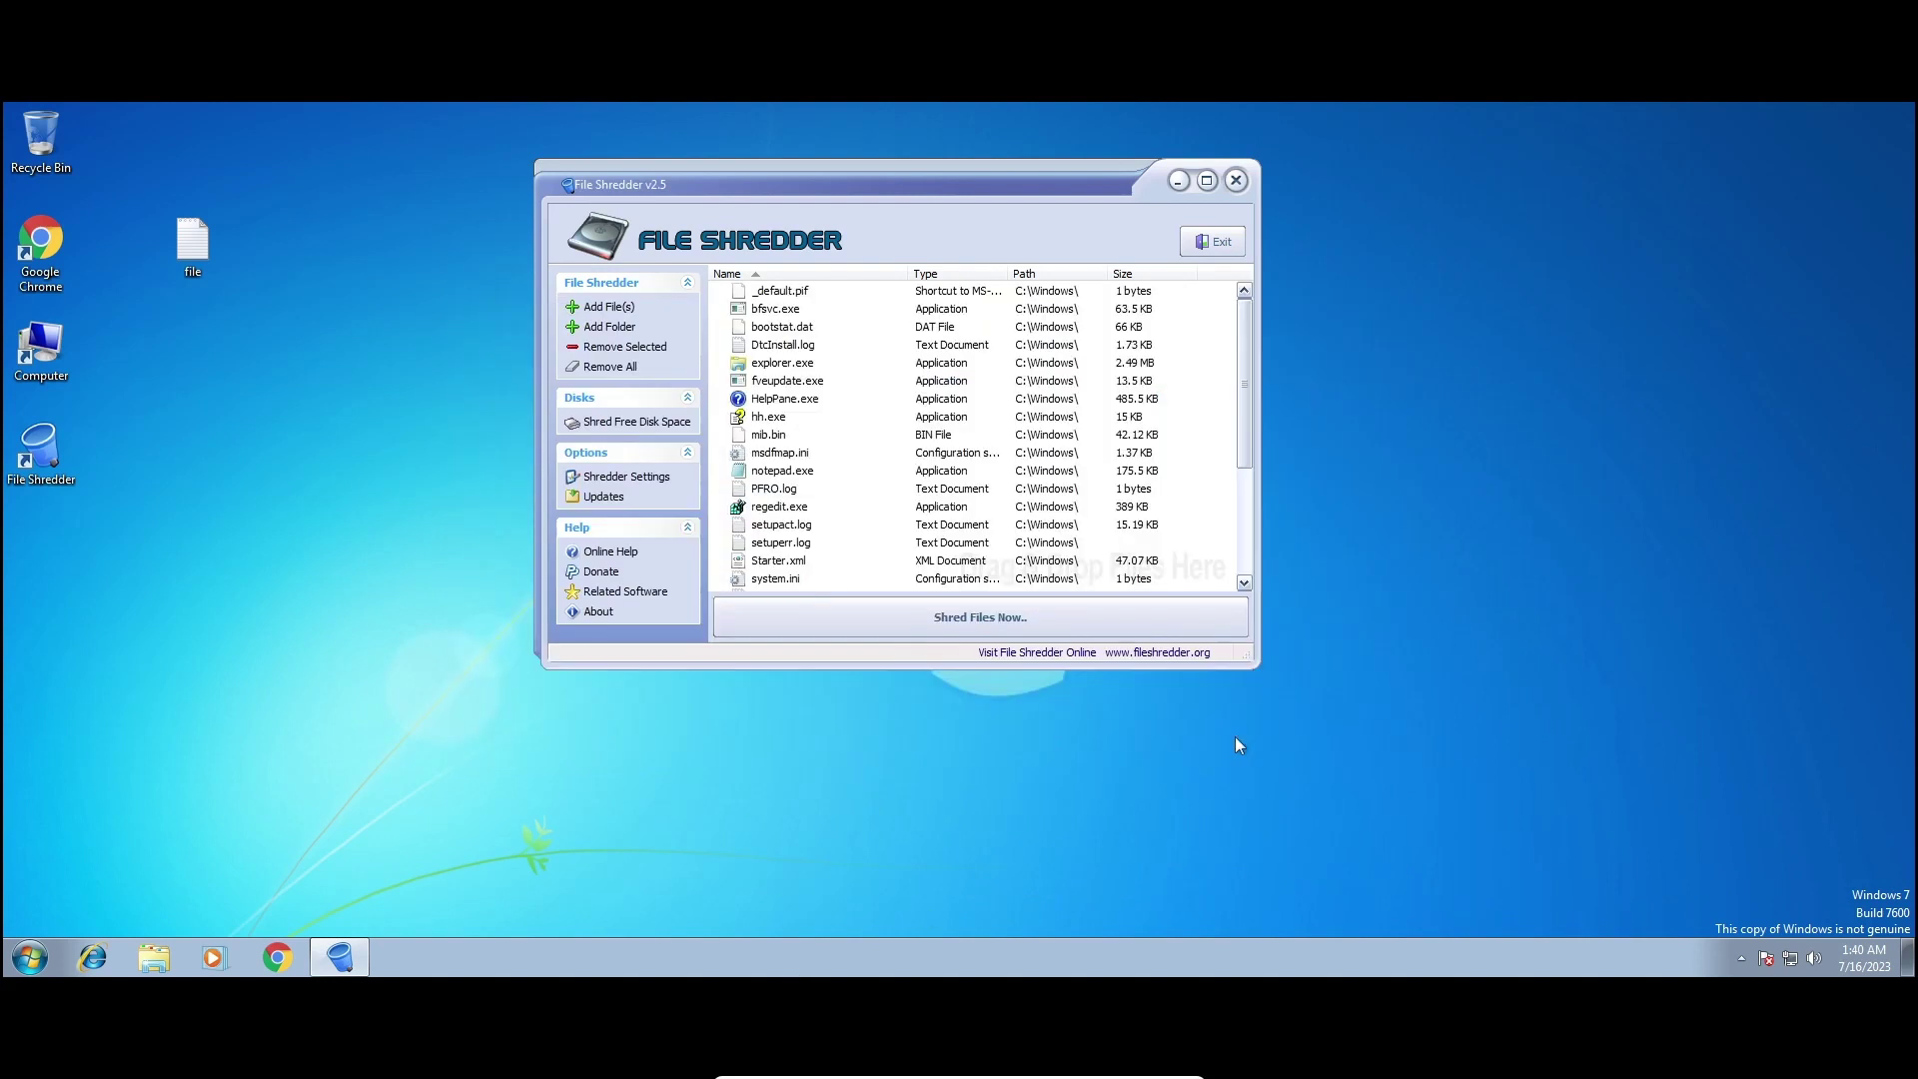
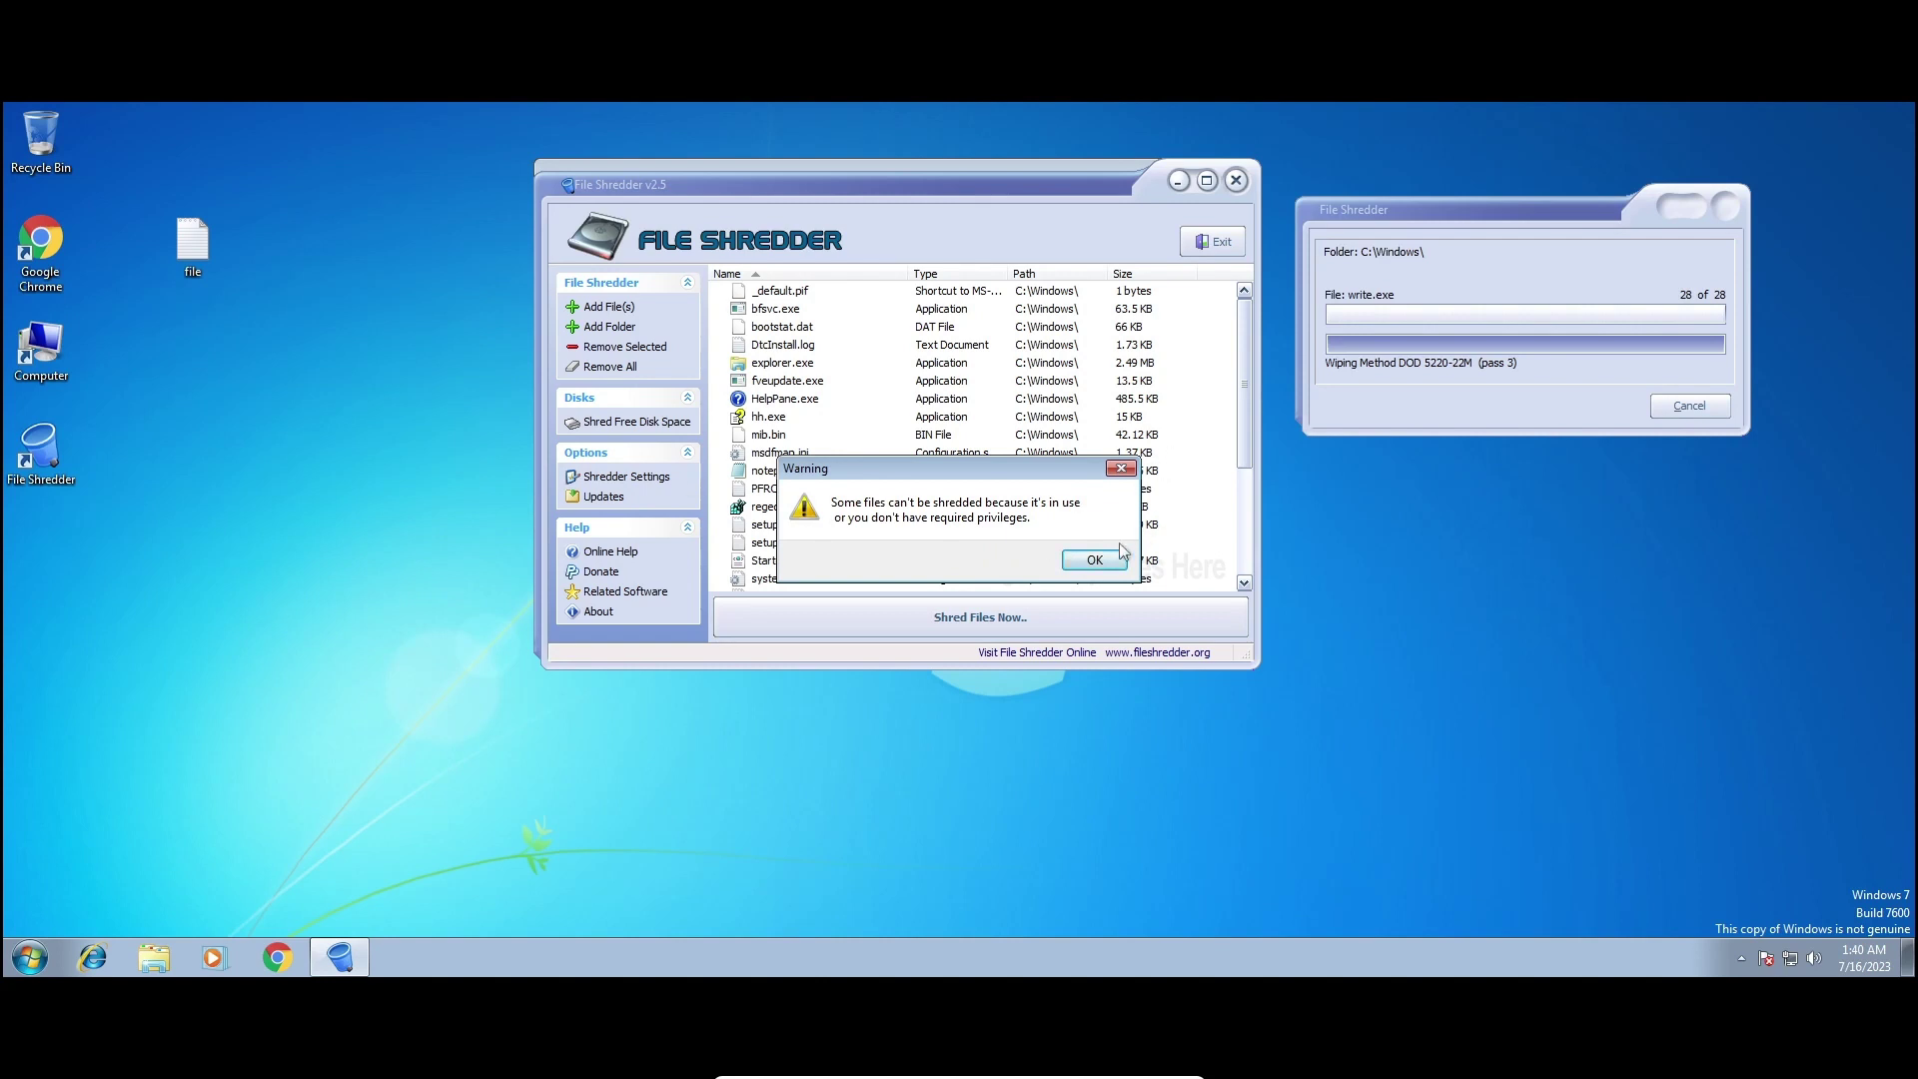
Try again to shred the listed C:\Windows files.
click(1110, 562)
click(1051, 624)
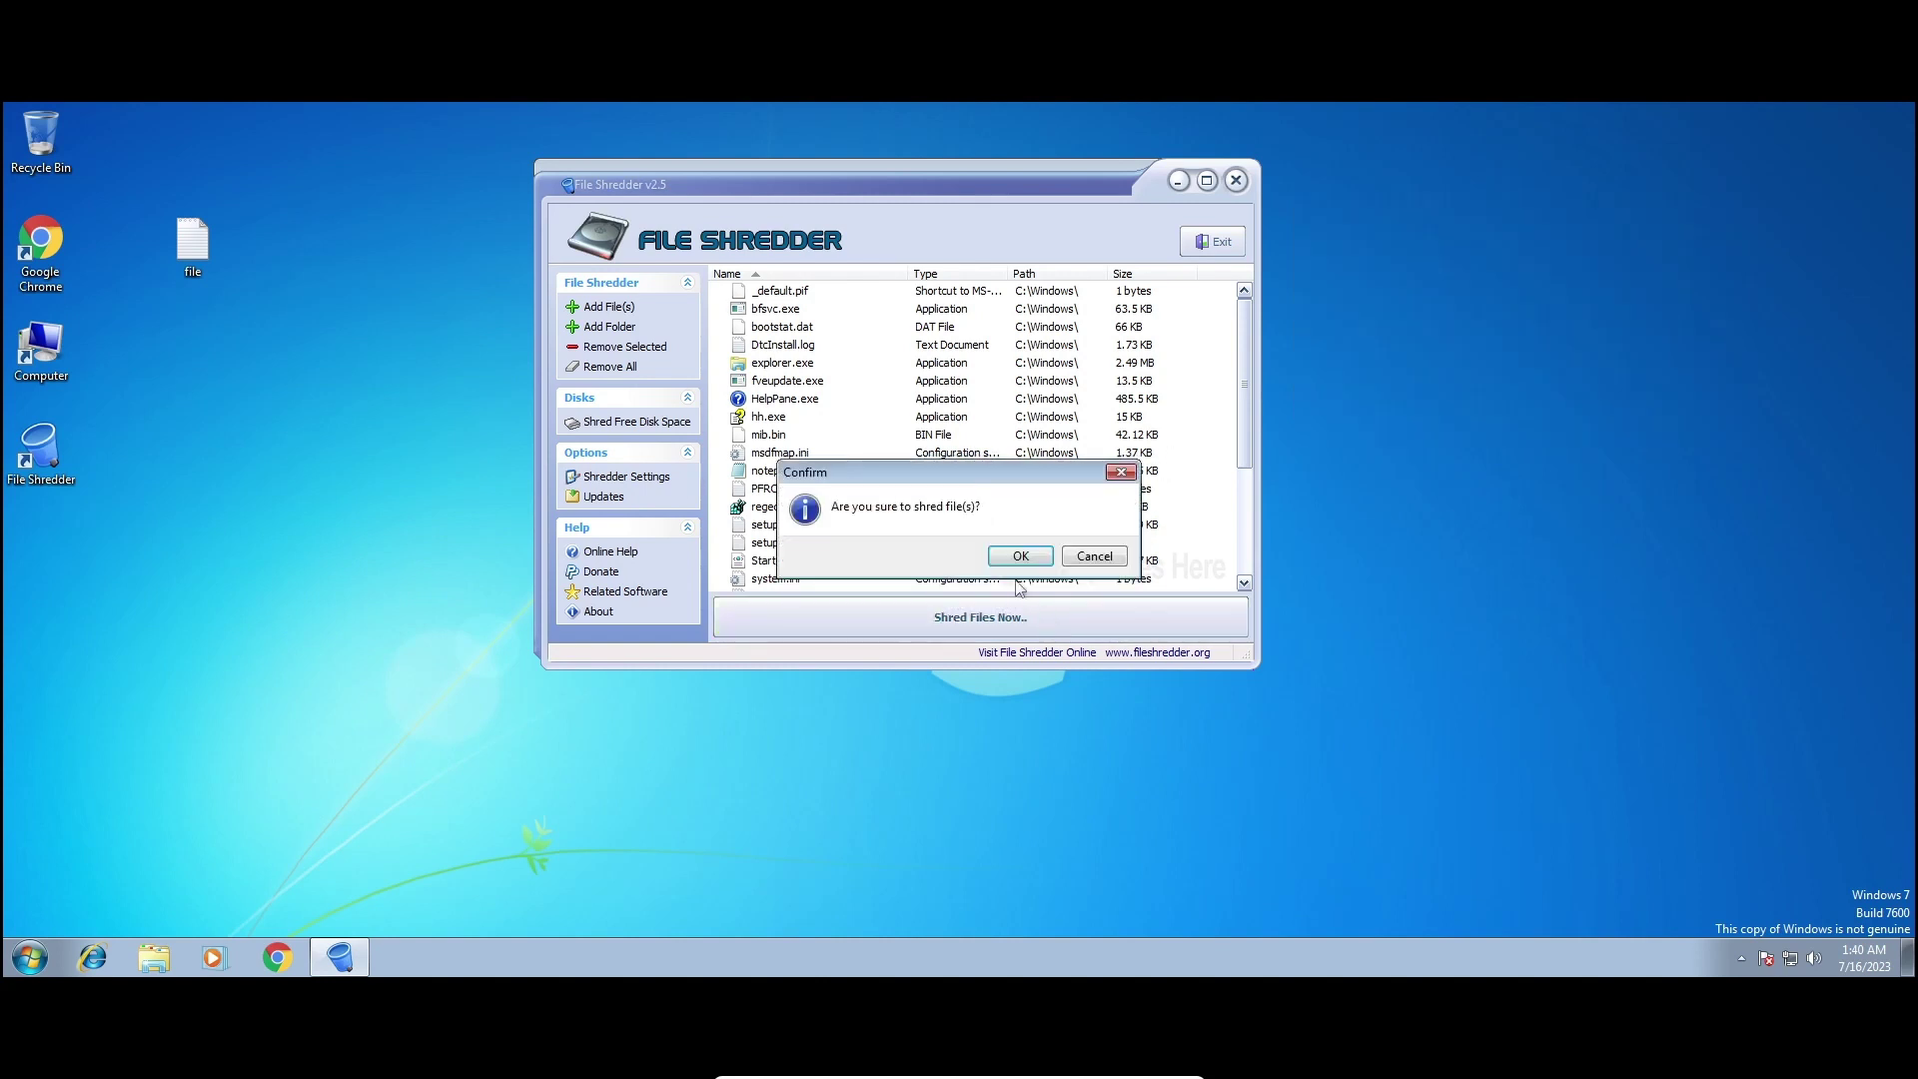
click(1017, 555)
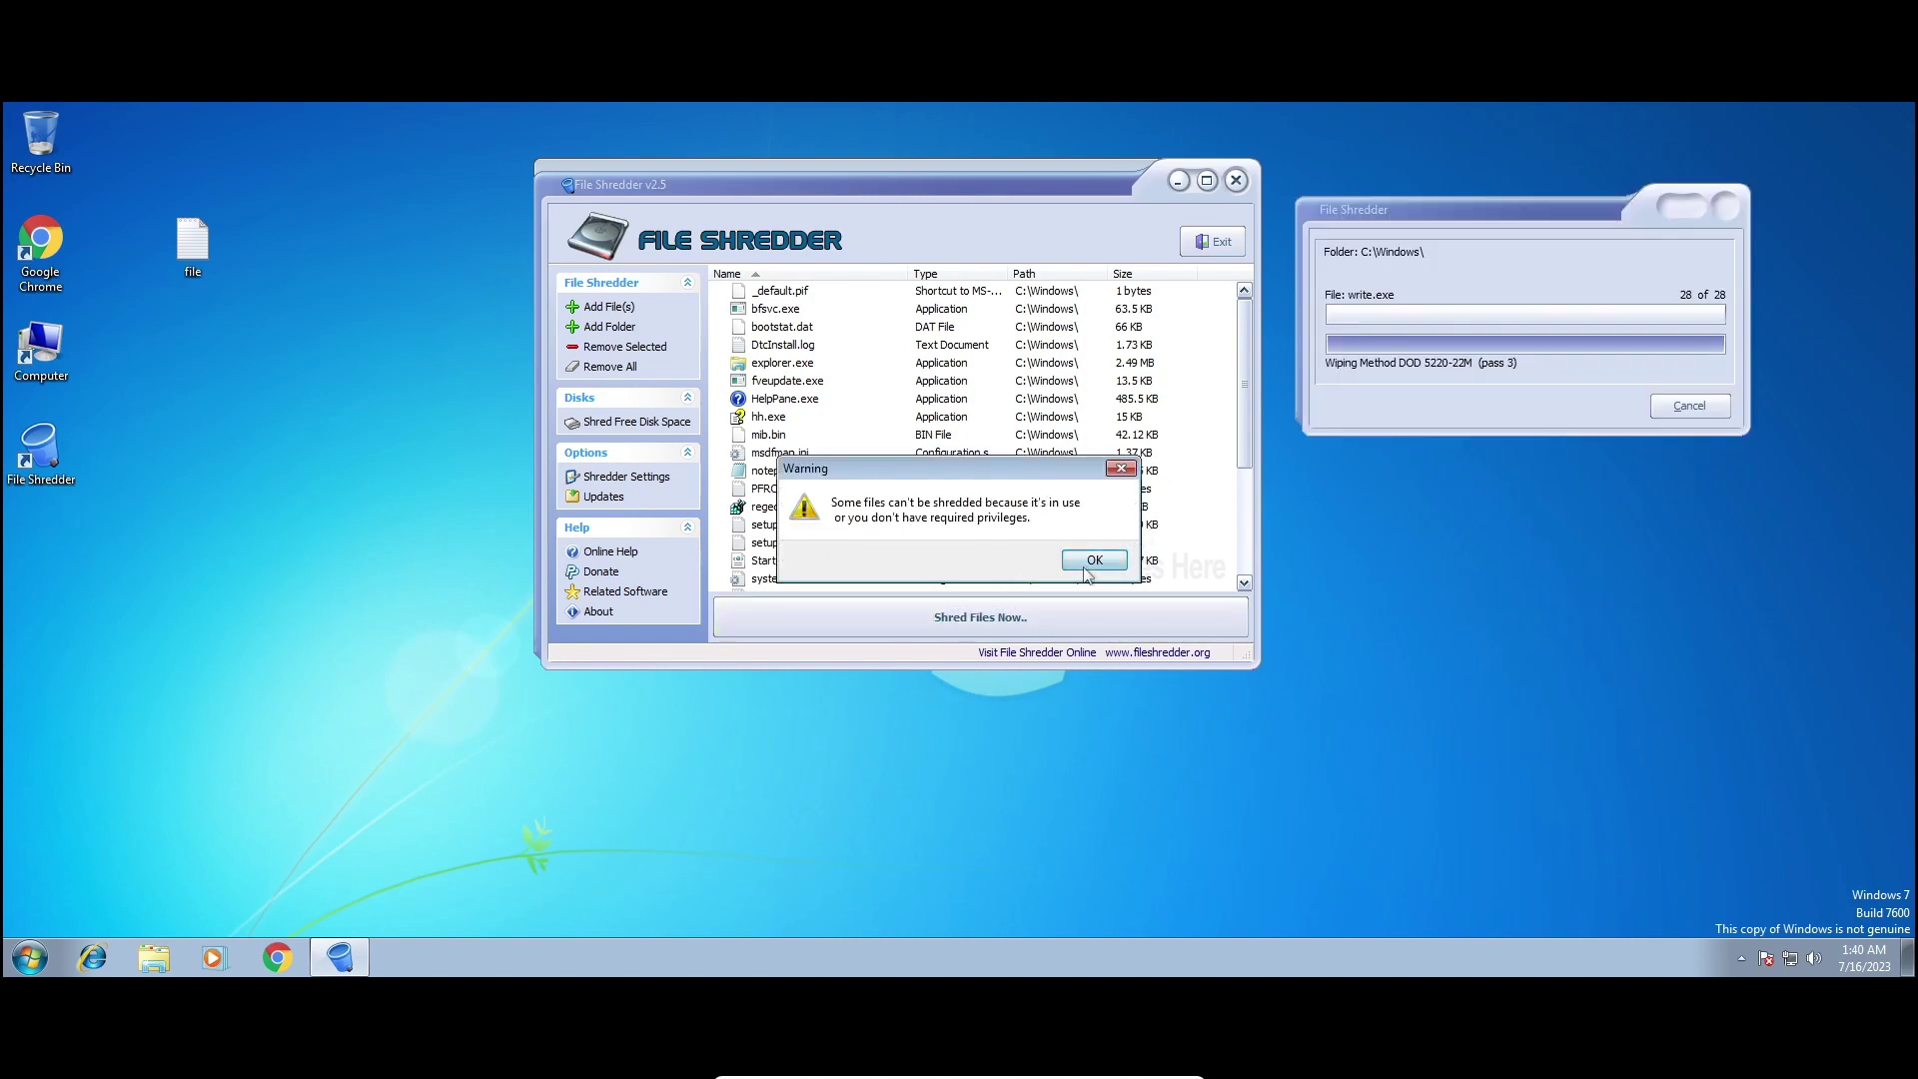
click(1087, 568)
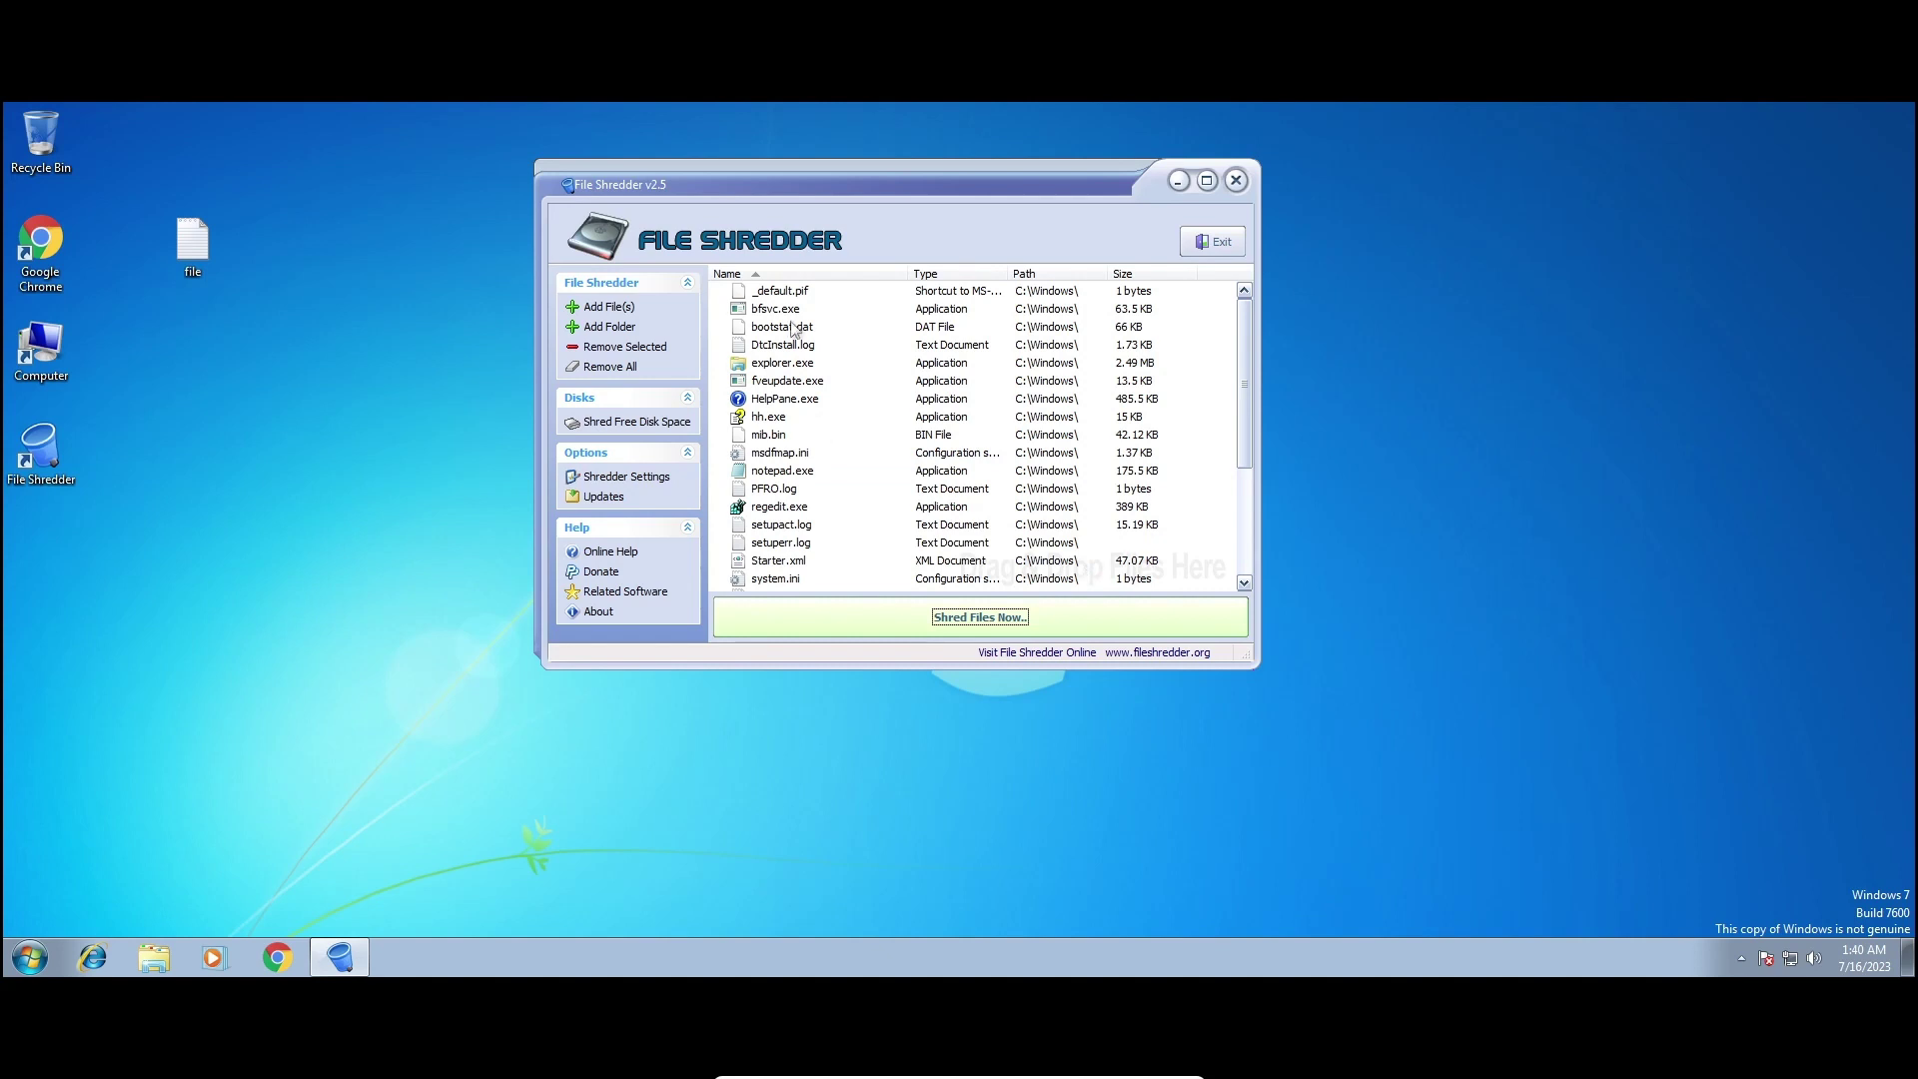
Remove DtcInstall.log and all the remaining files from the shred list.
click(749, 347)
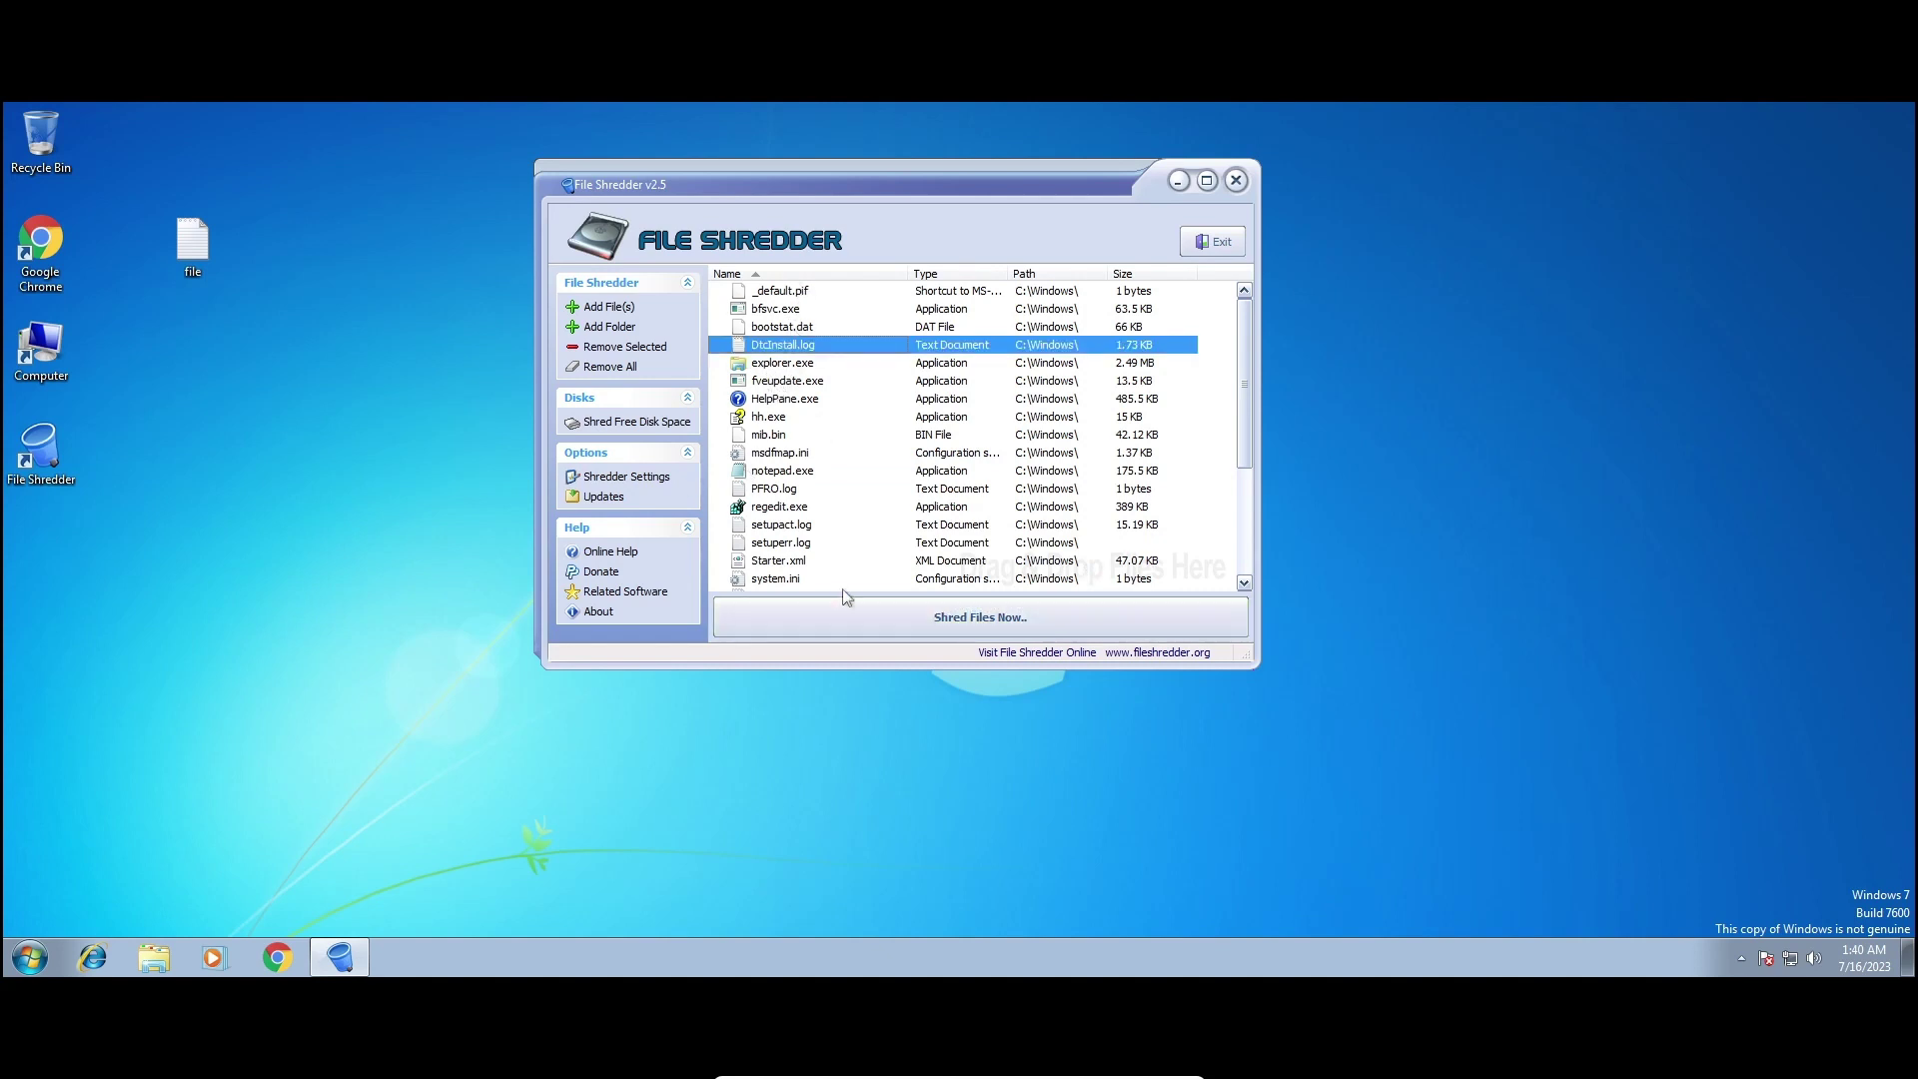
click(645, 348)
click(1020, 556)
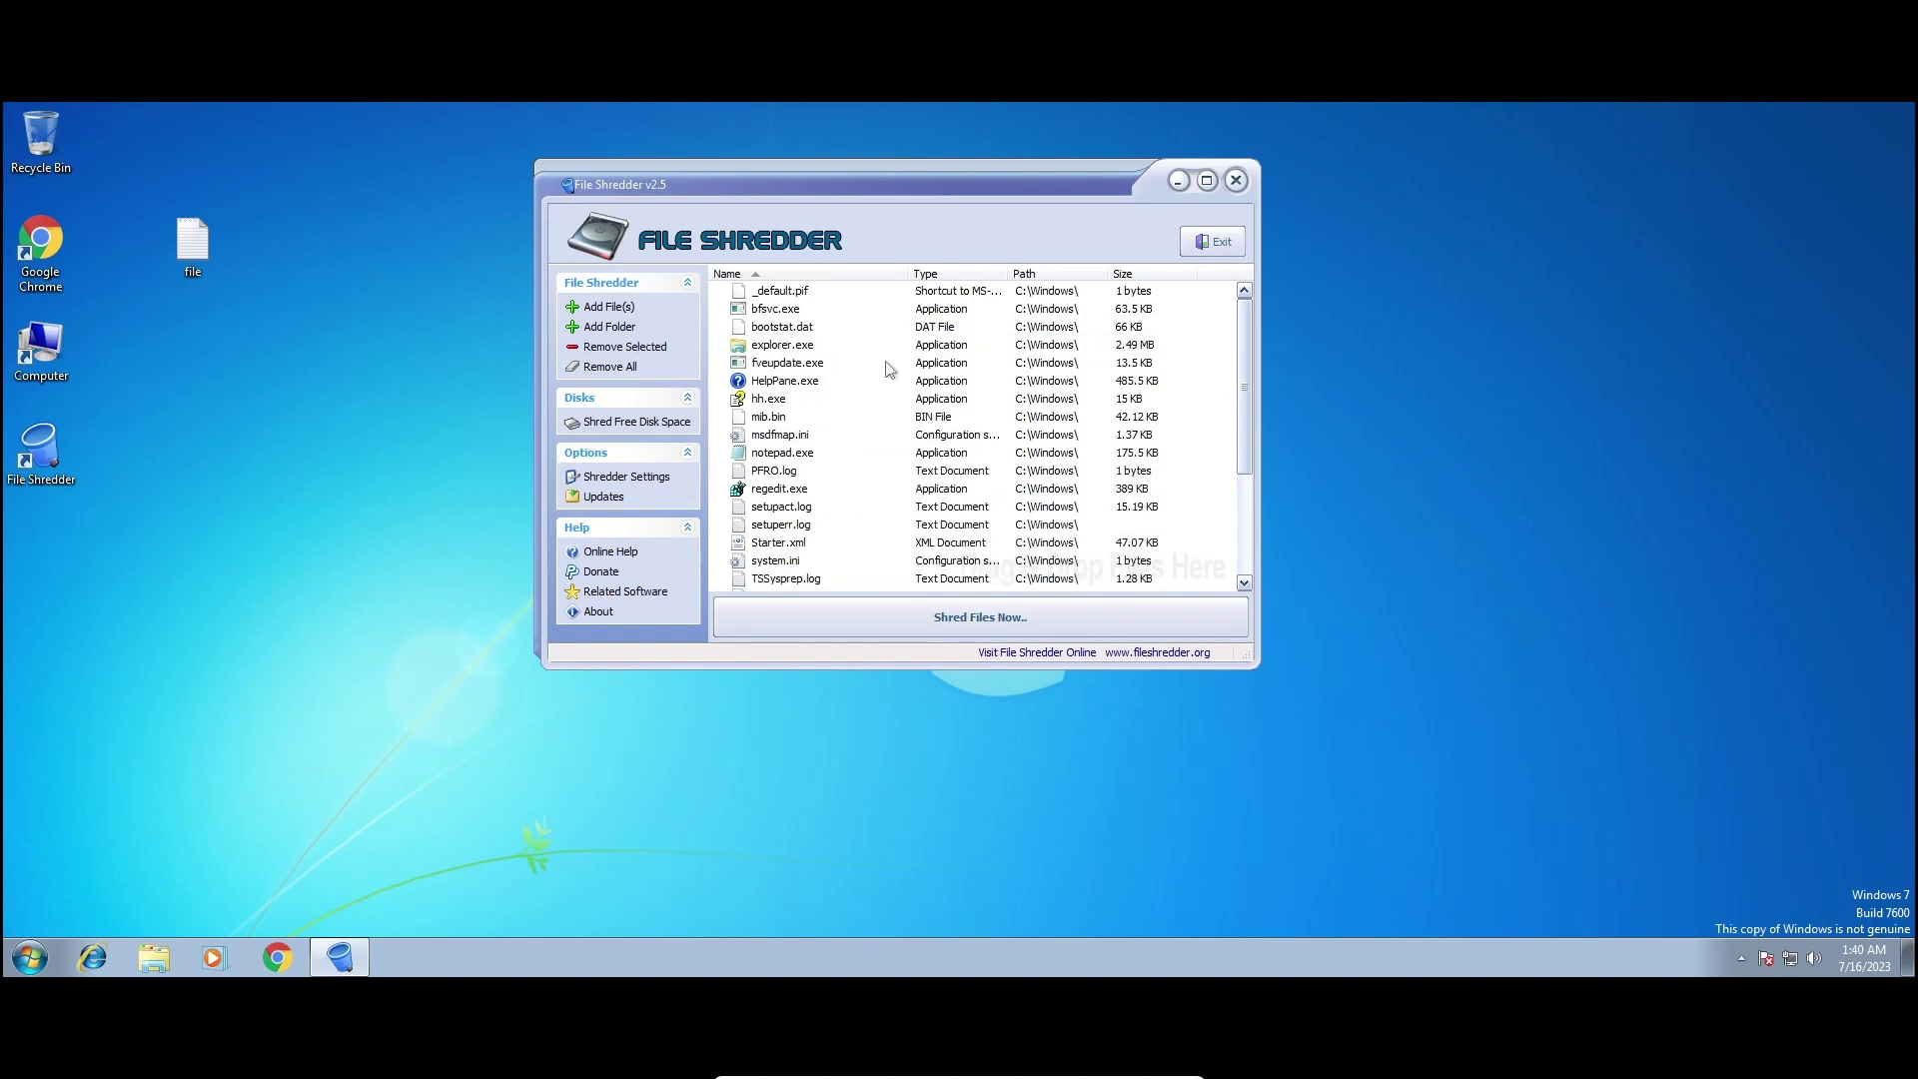
click(726, 297)
drag(726, 297, 921, 853)
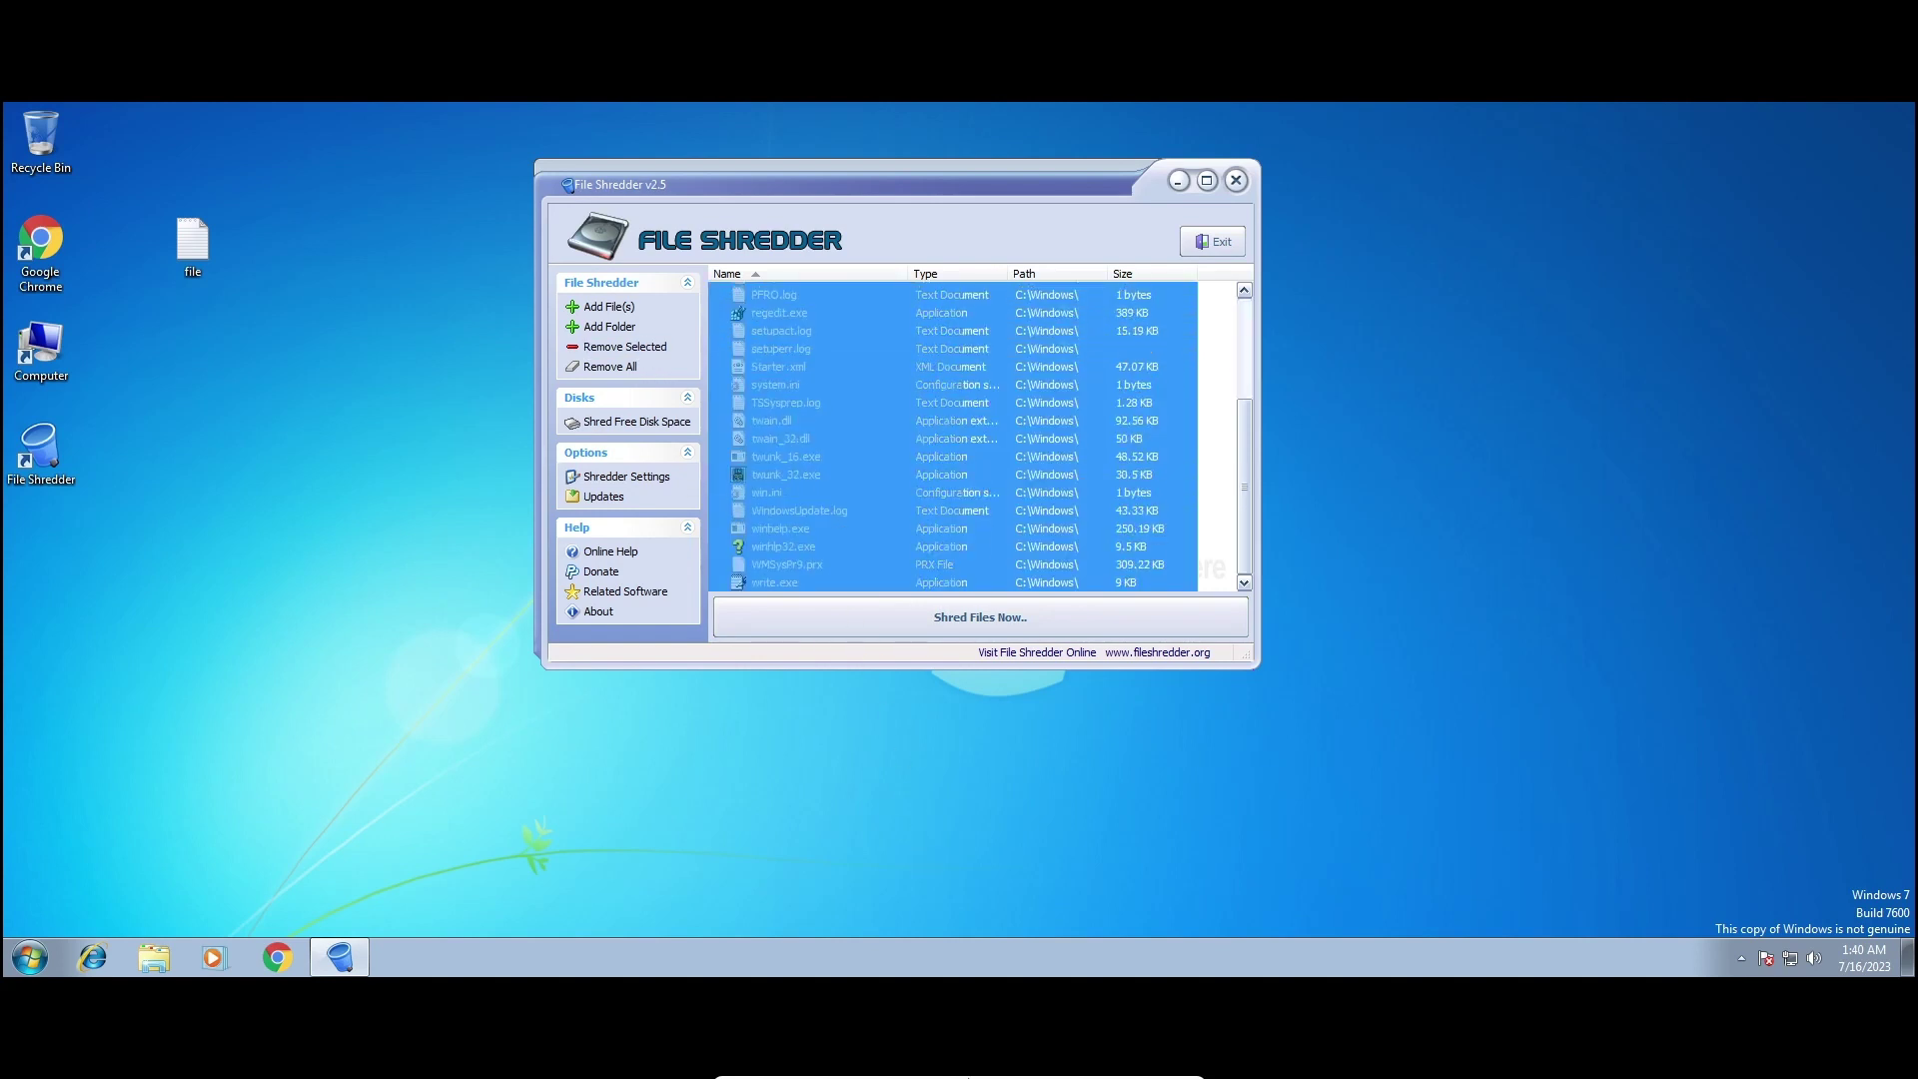
click(624, 347)
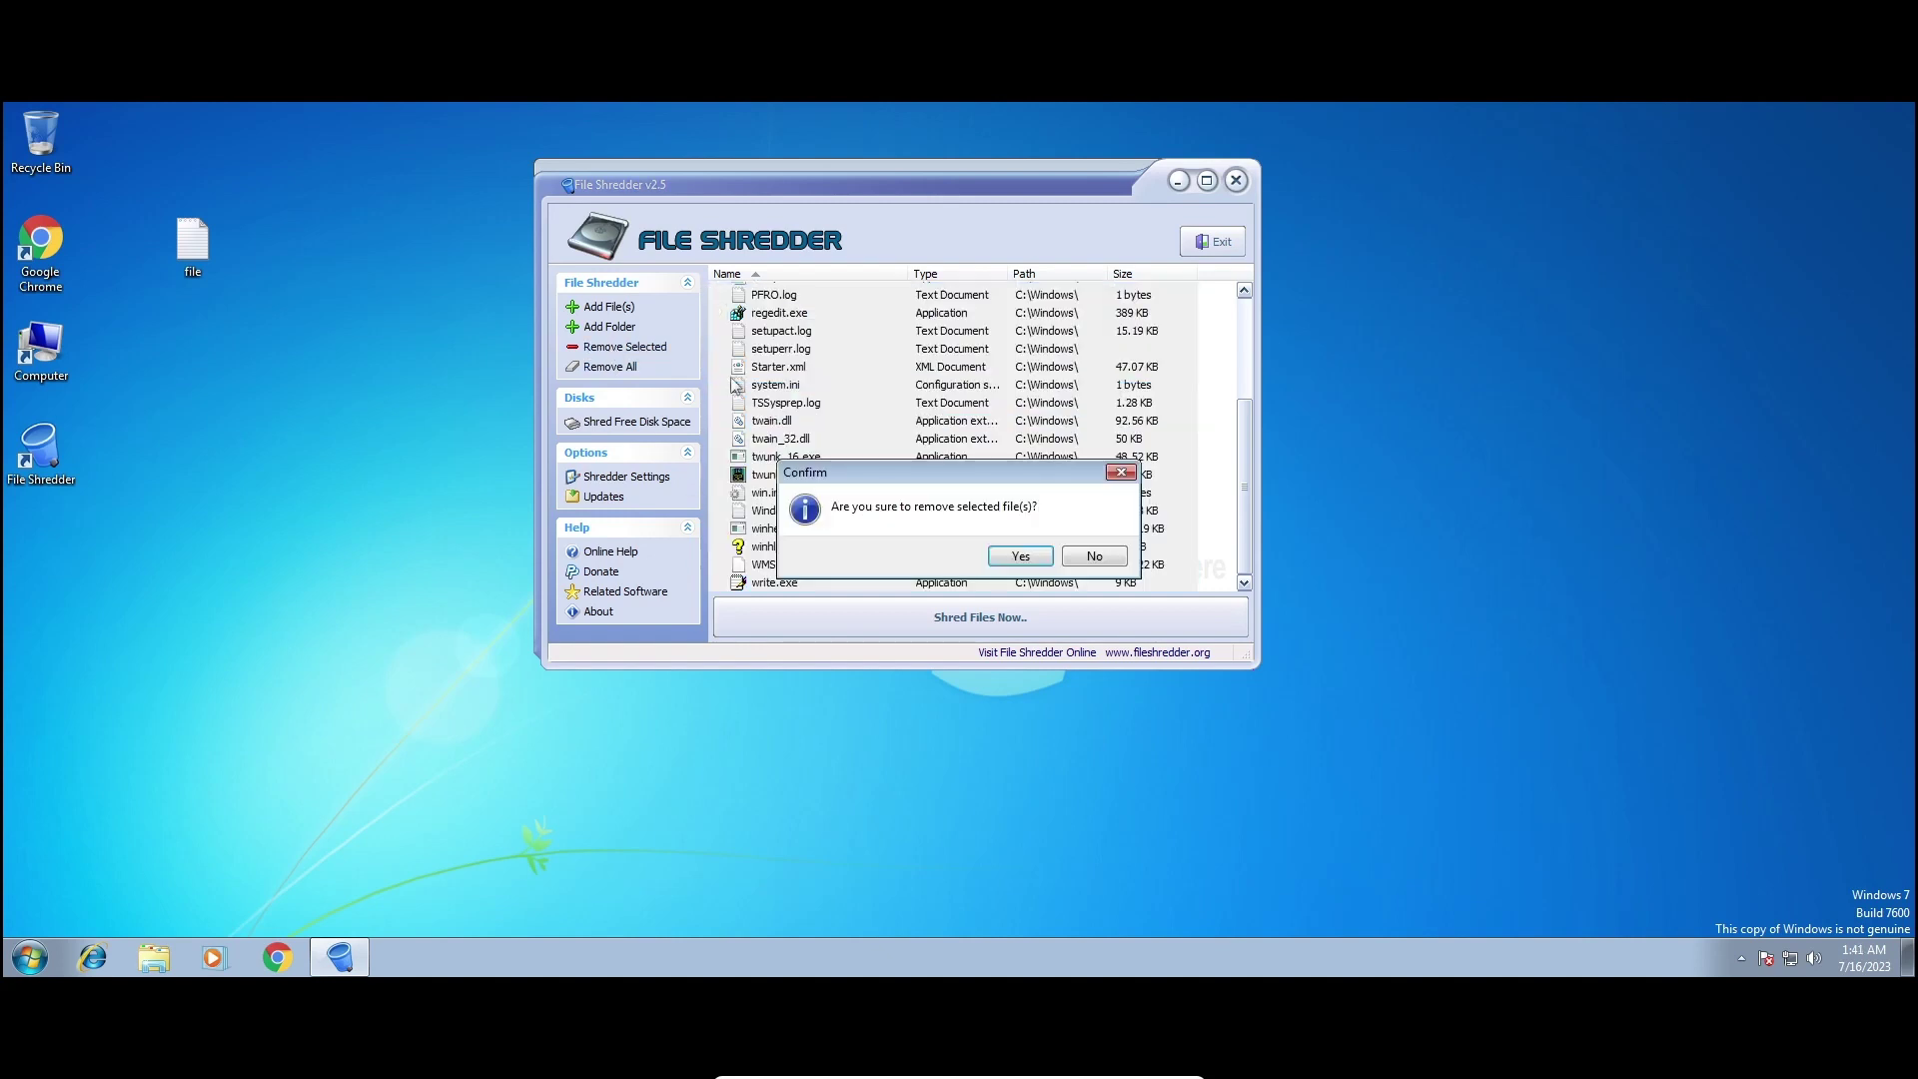
click(1017, 557)
Browse to the C: drive in Windows Explorer and open the advanced security settings of the Windows folder.
click(150, 959)
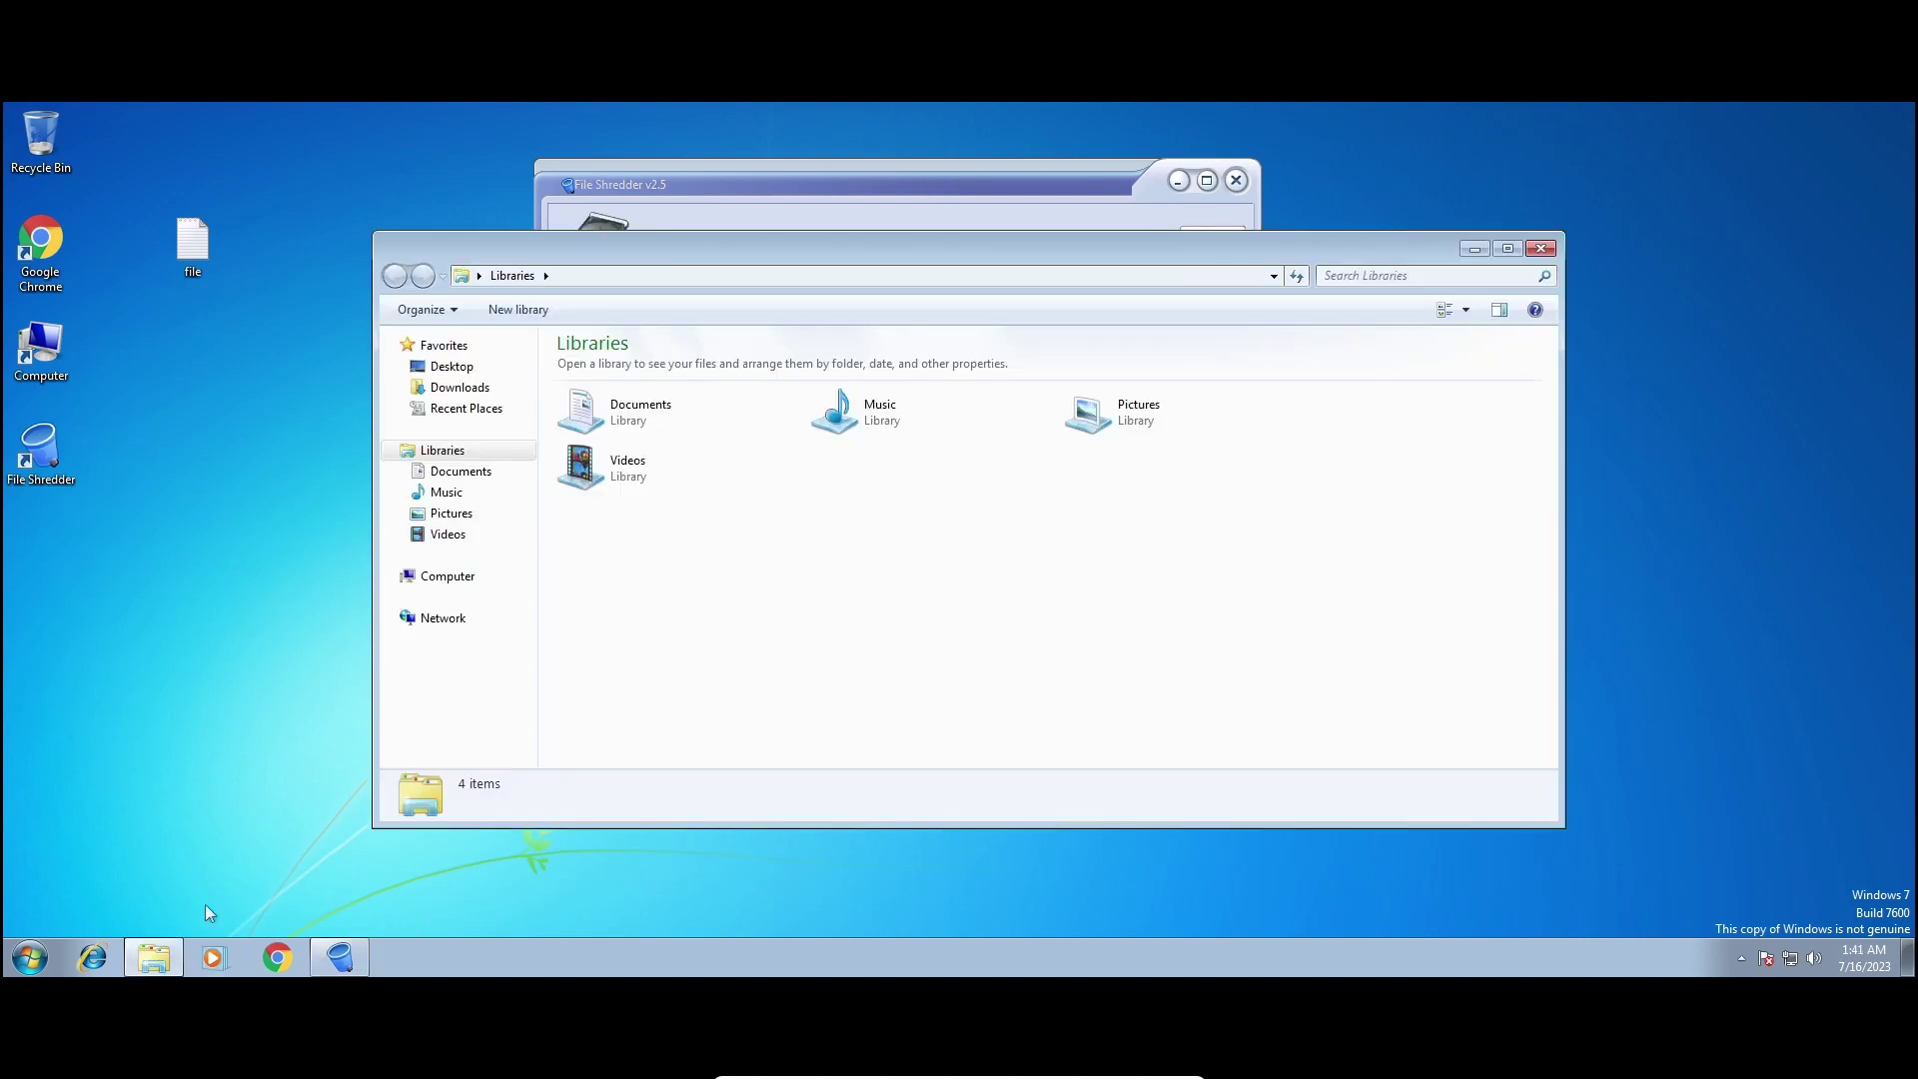
click(480, 578)
double_click(649, 388)
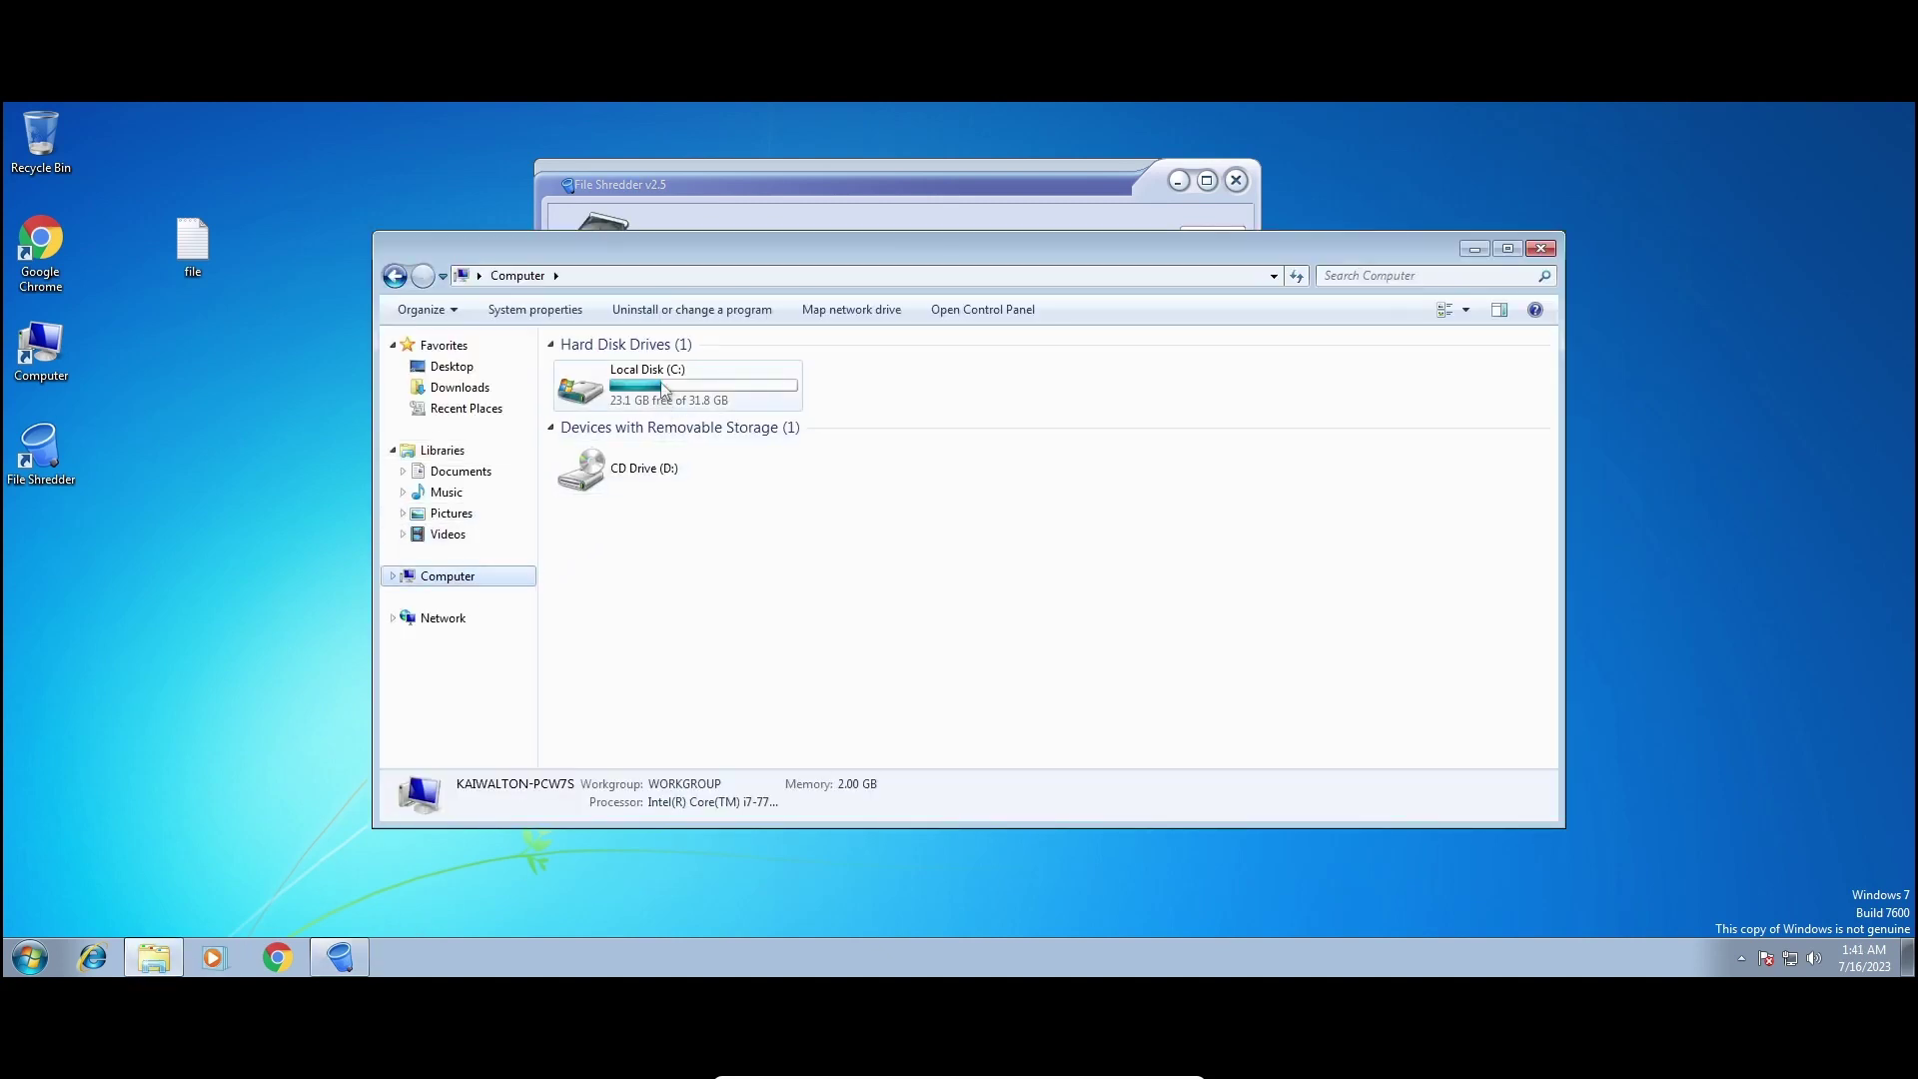
click(670, 428)
right_click(669, 421)
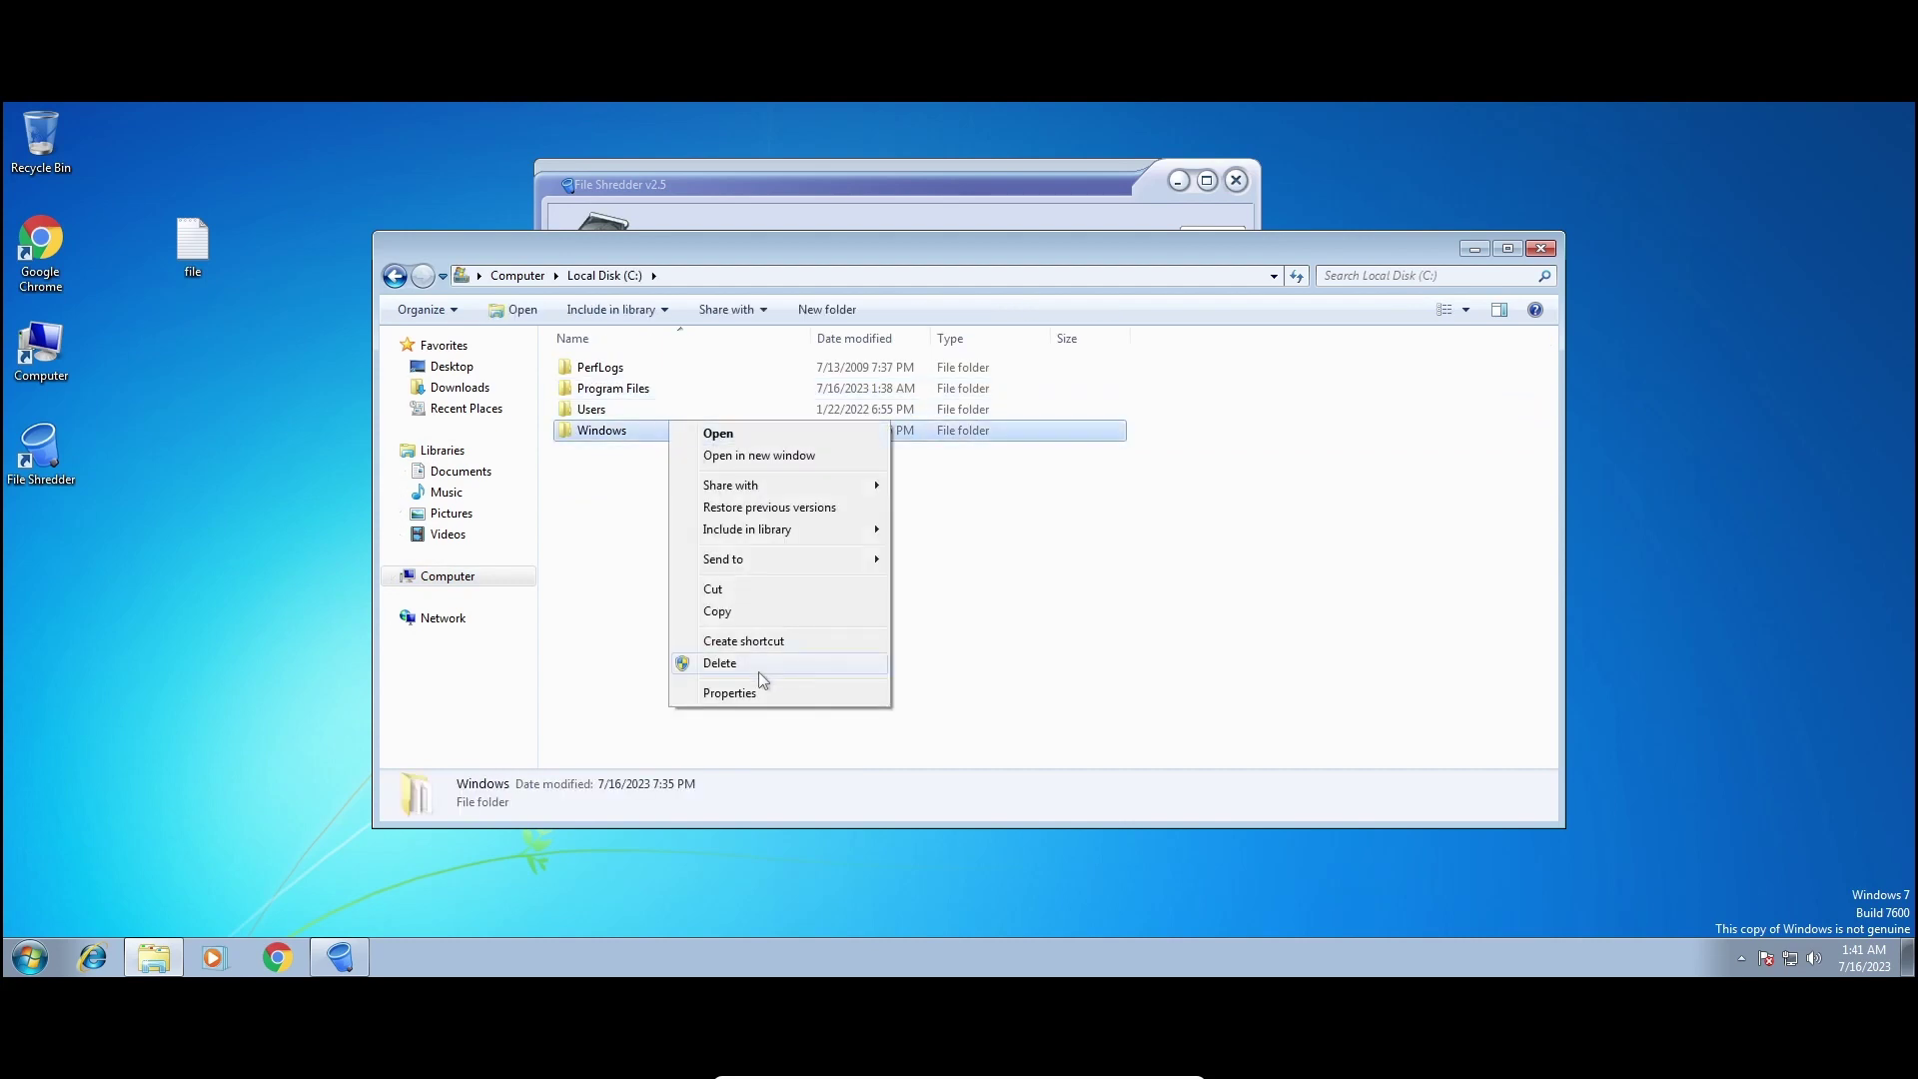
click(758, 671)
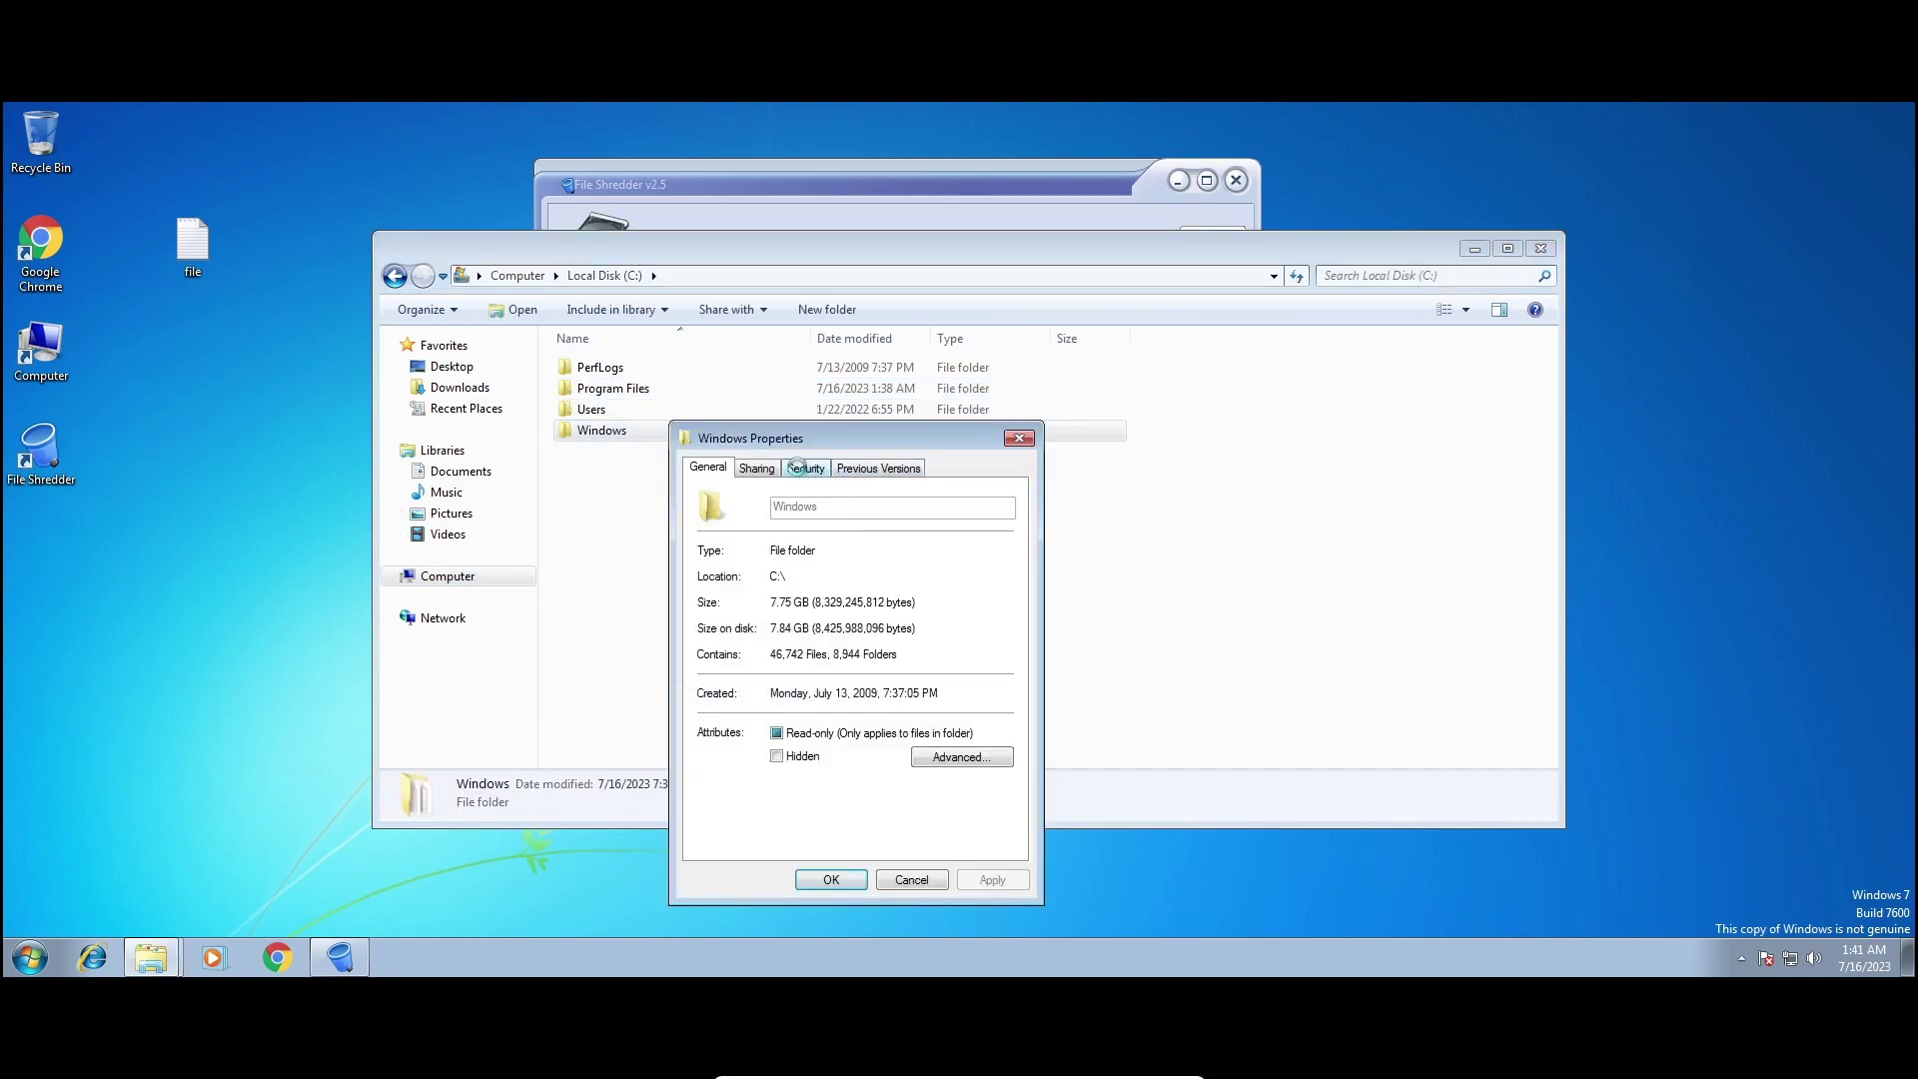
click(806, 468)
click(1007, 807)
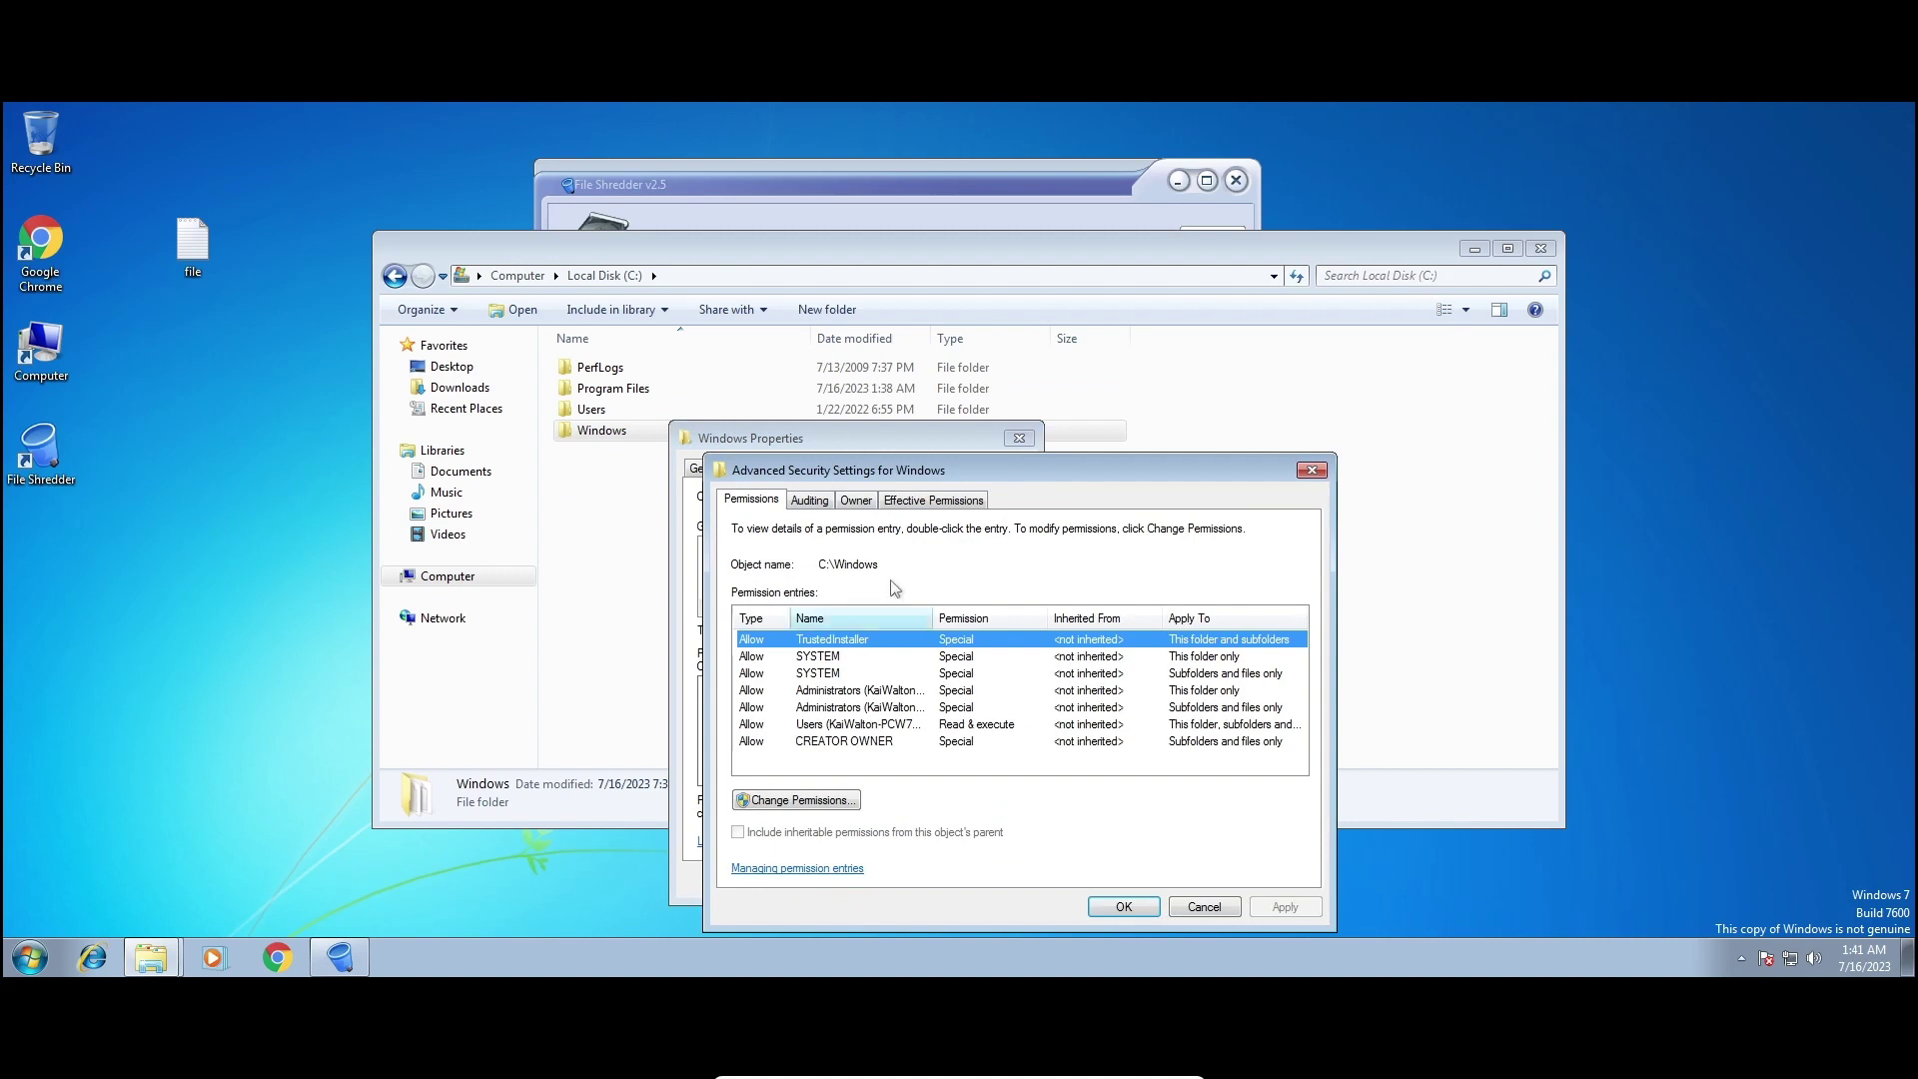
click(836, 799)
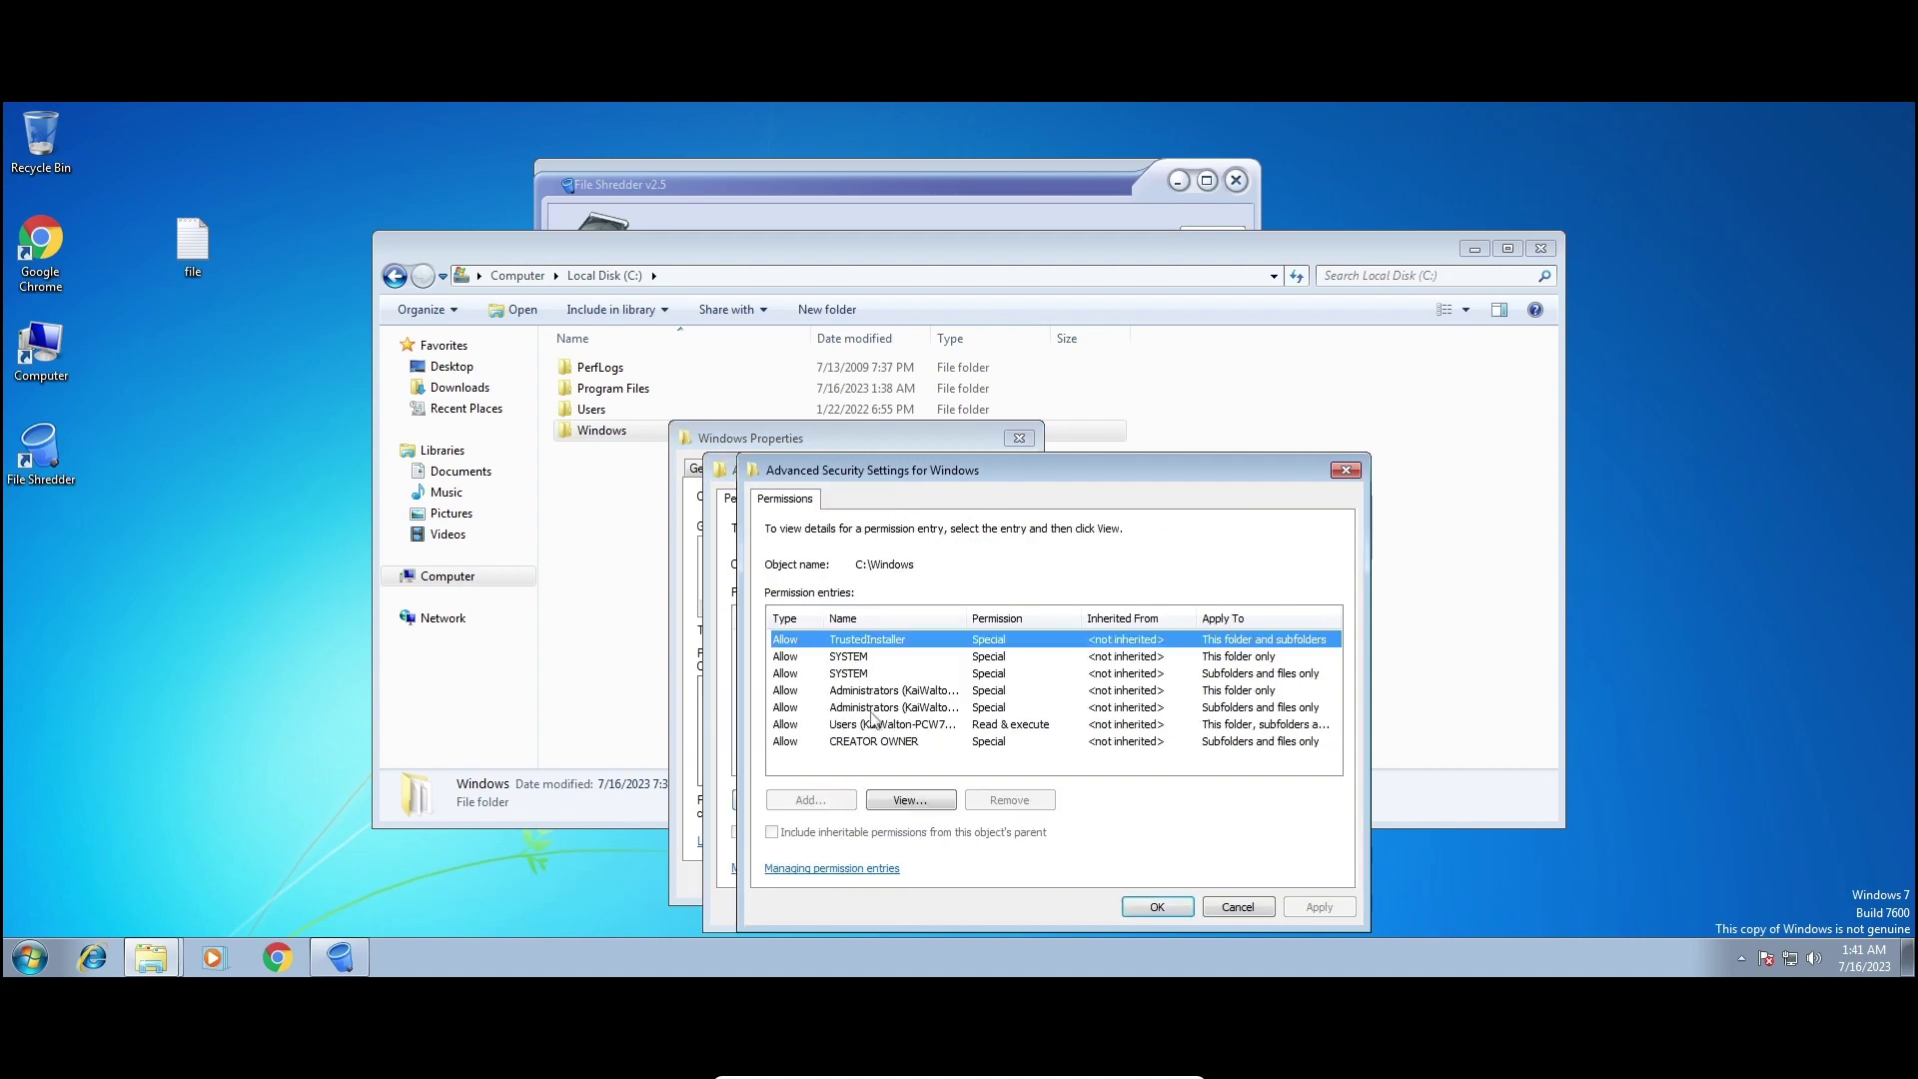
double_click(906, 566)
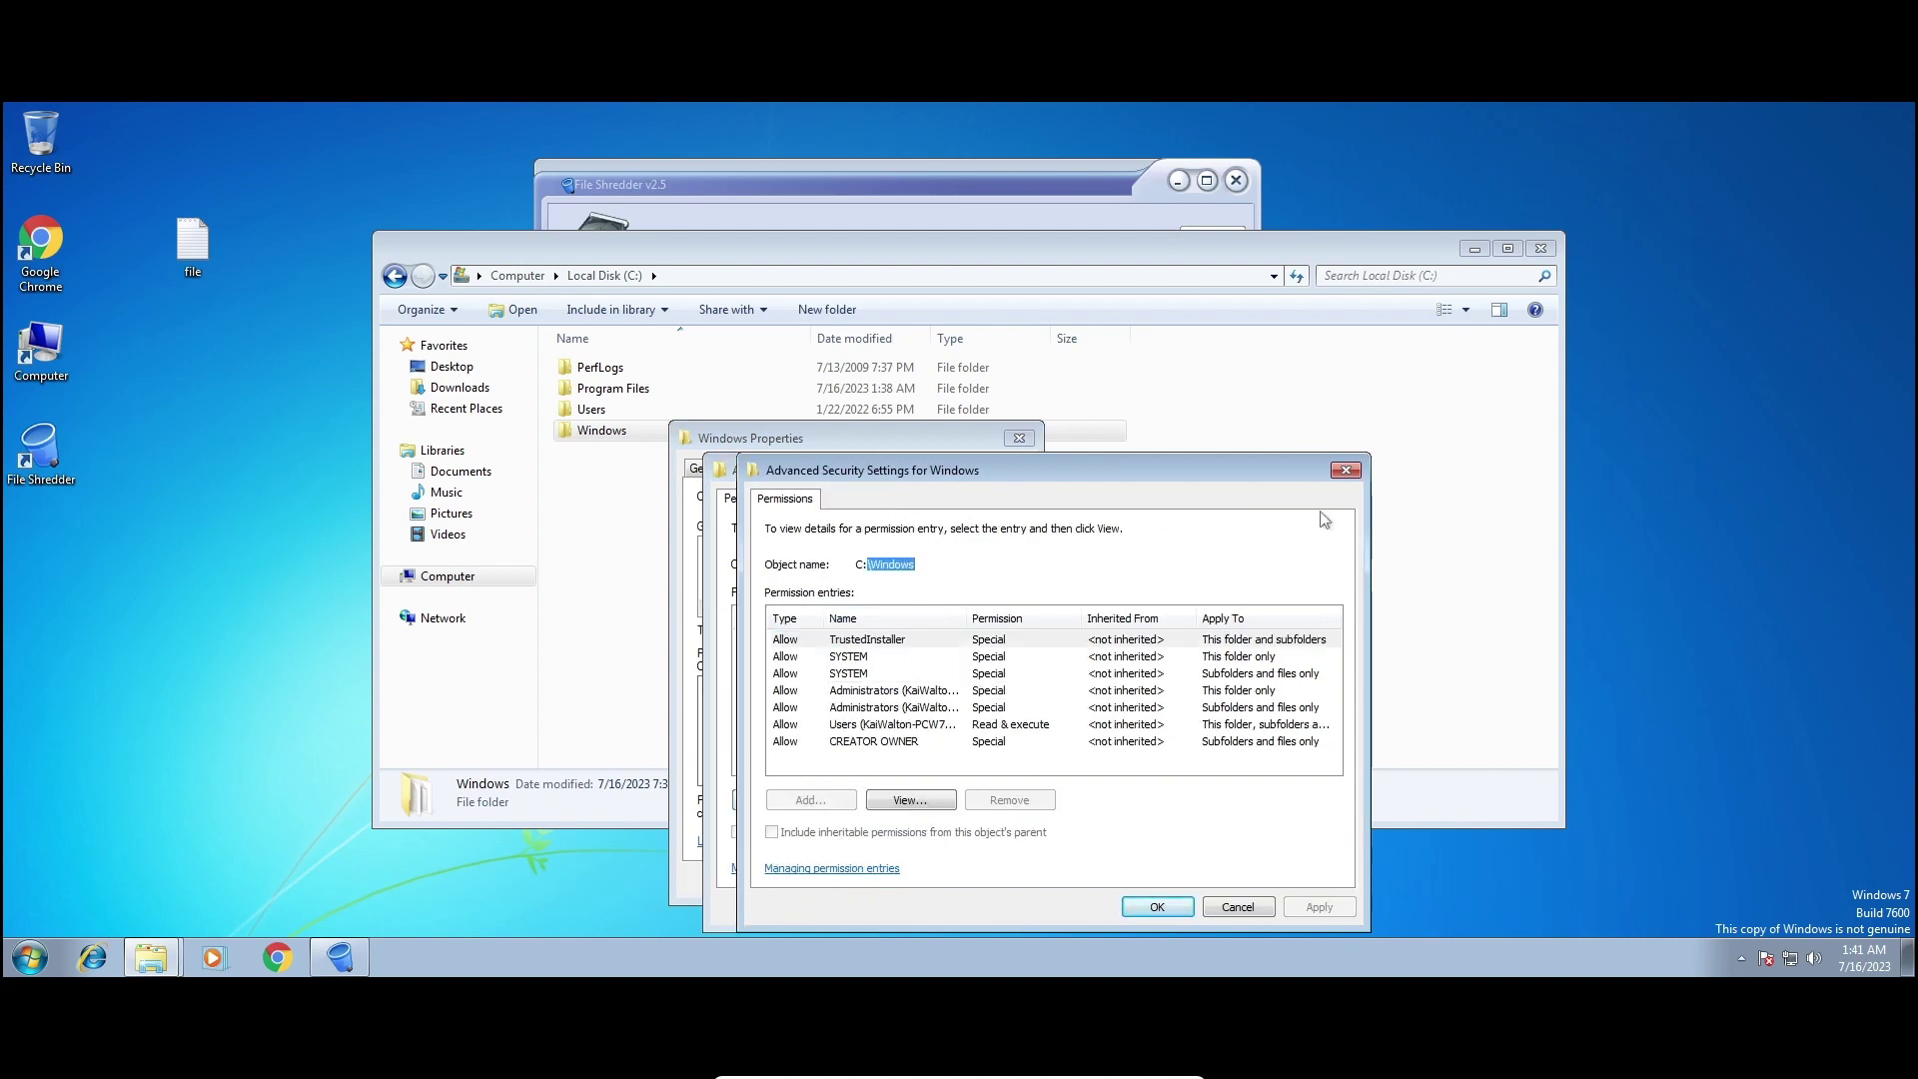
click(1345, 470)
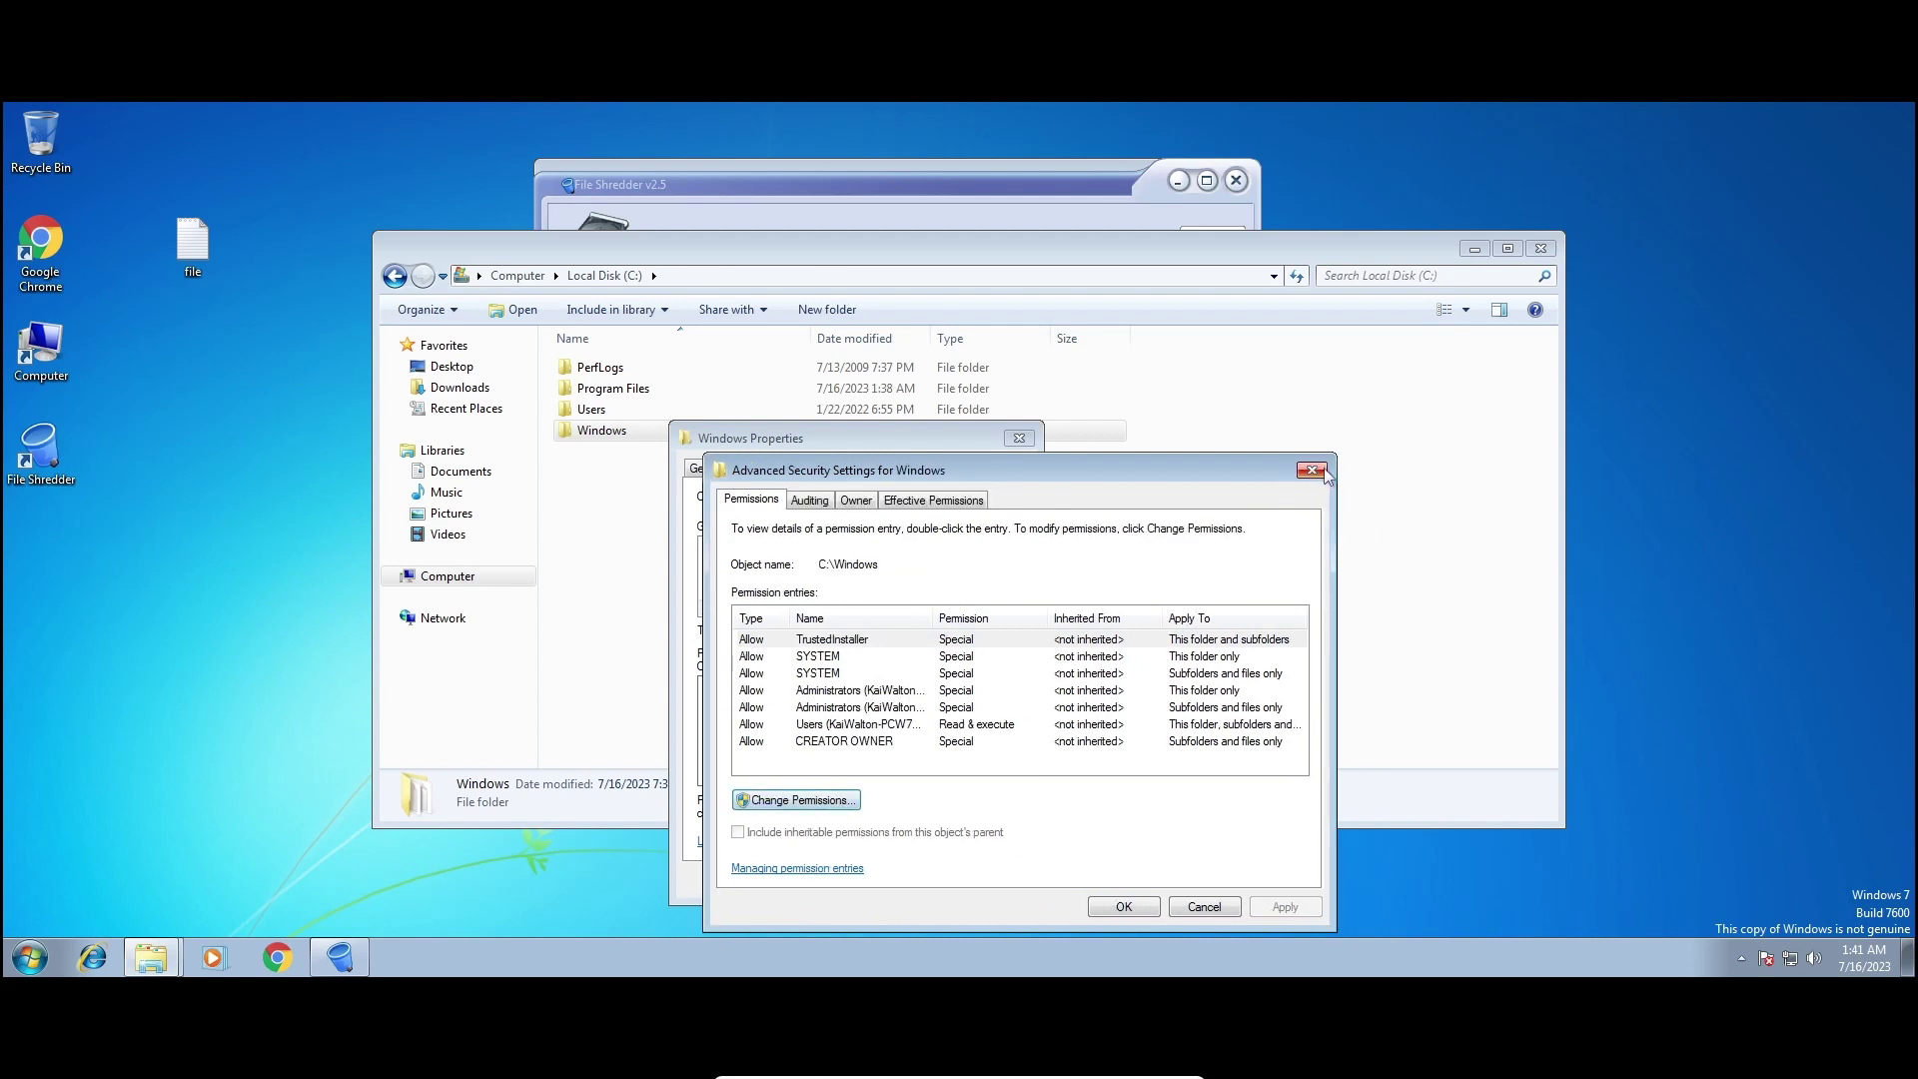
Change the owner of C:\Windows to the personal user account, including subcontainers and objects, and close the Explorer window.
click(855, 500)
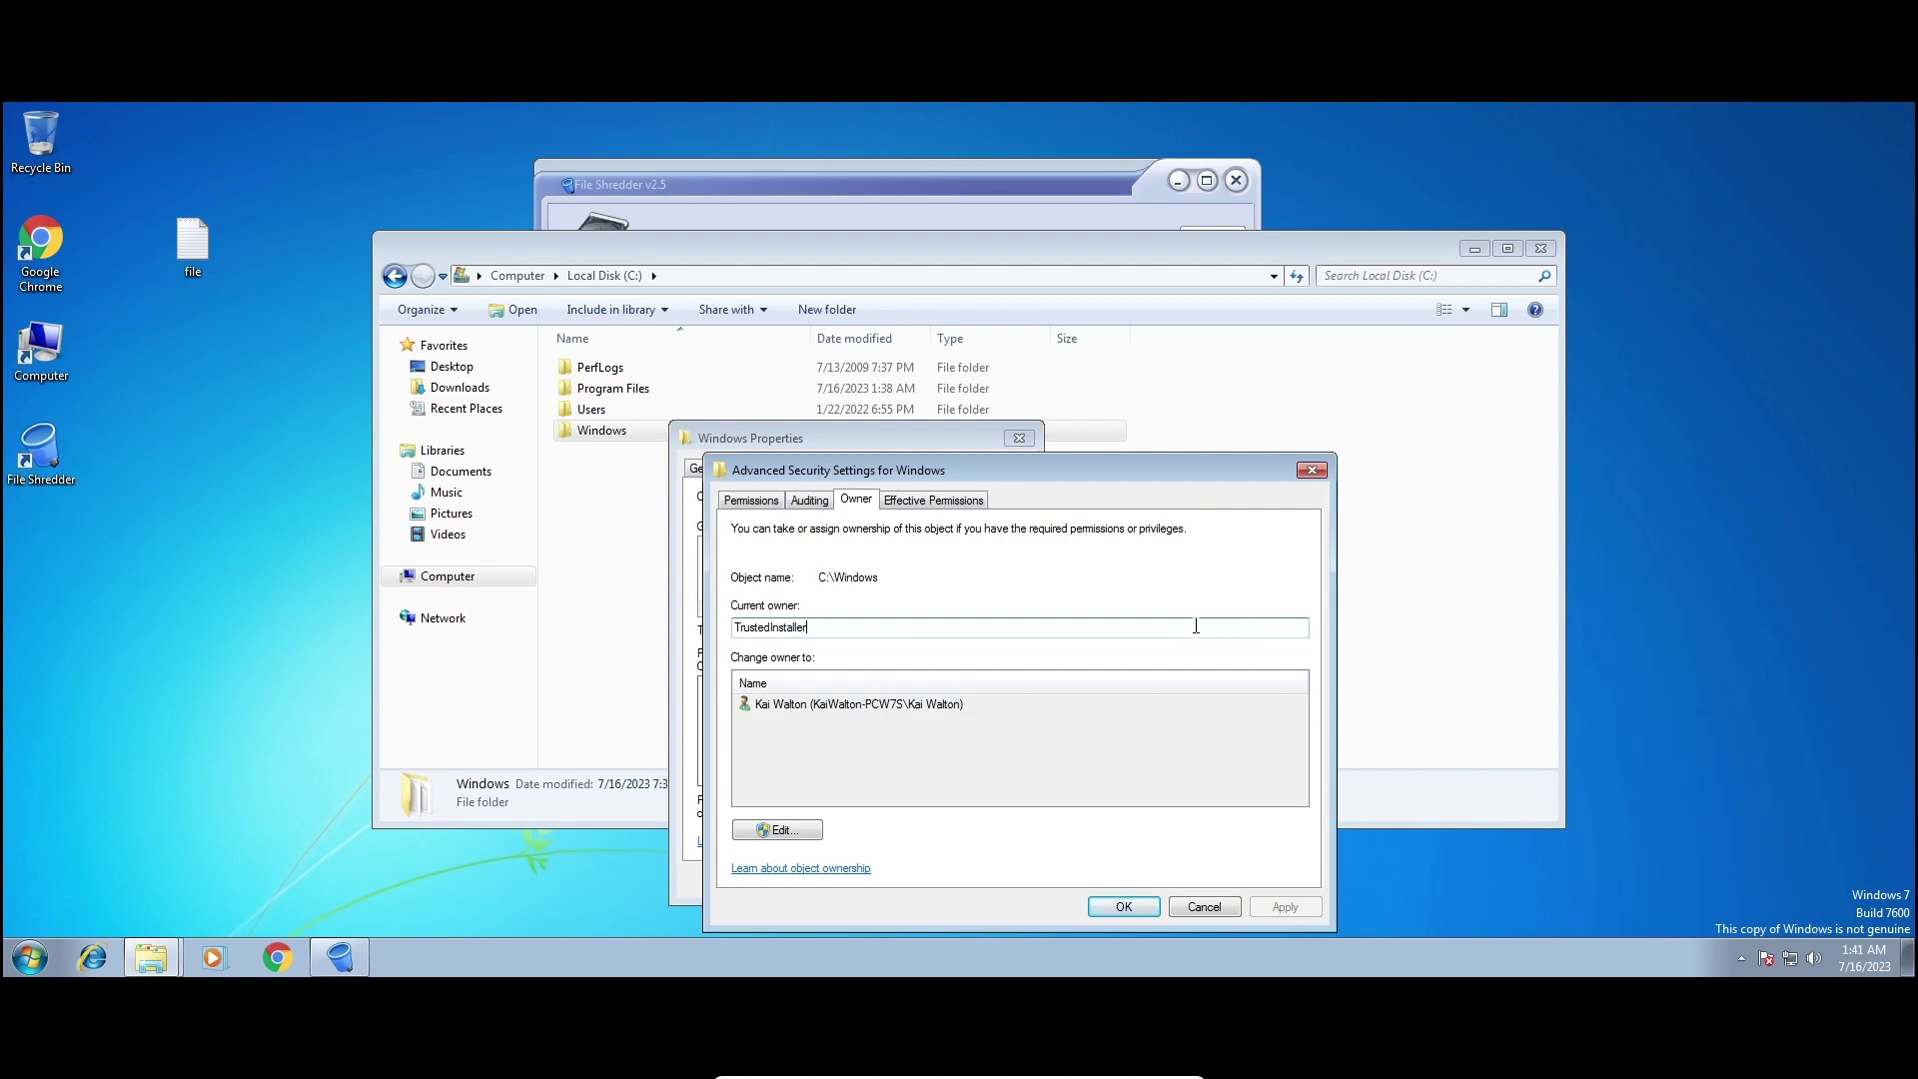
click(779, 831)
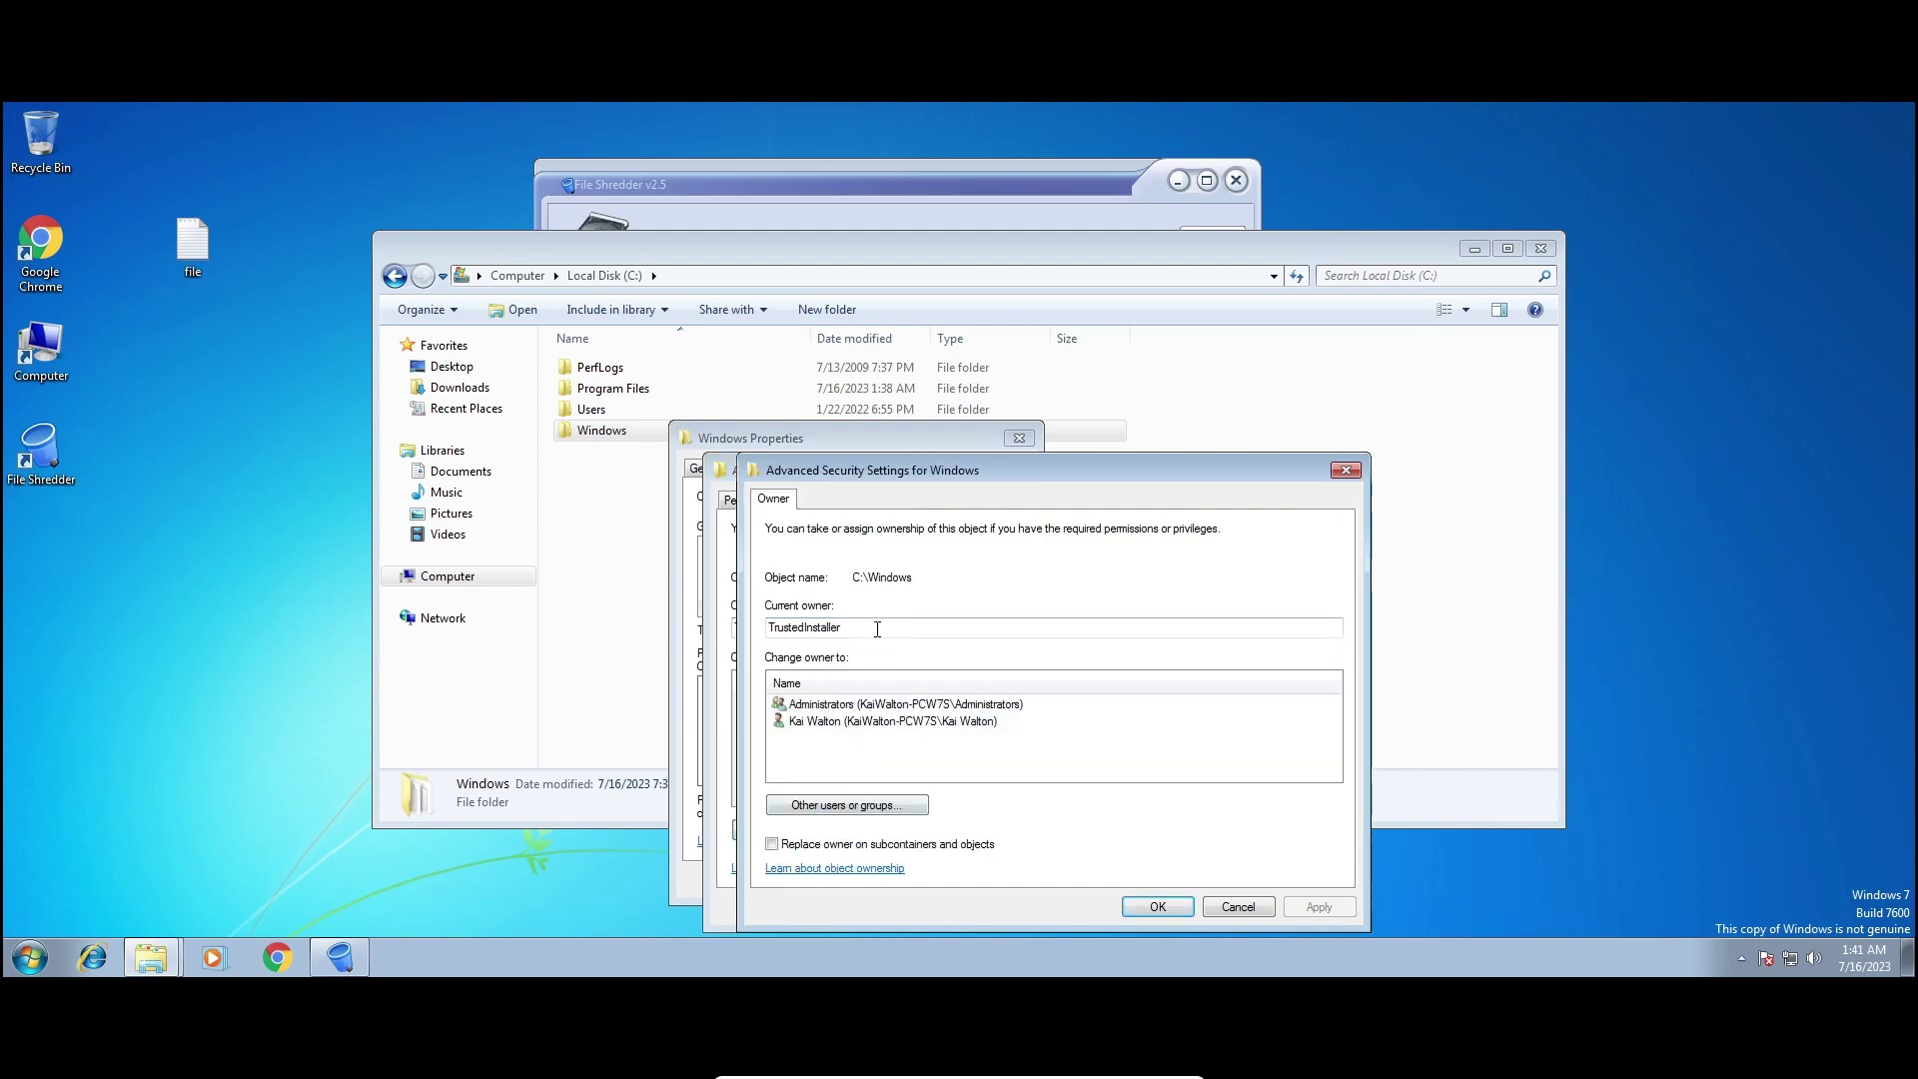
drag(877, 629, 732, 631)
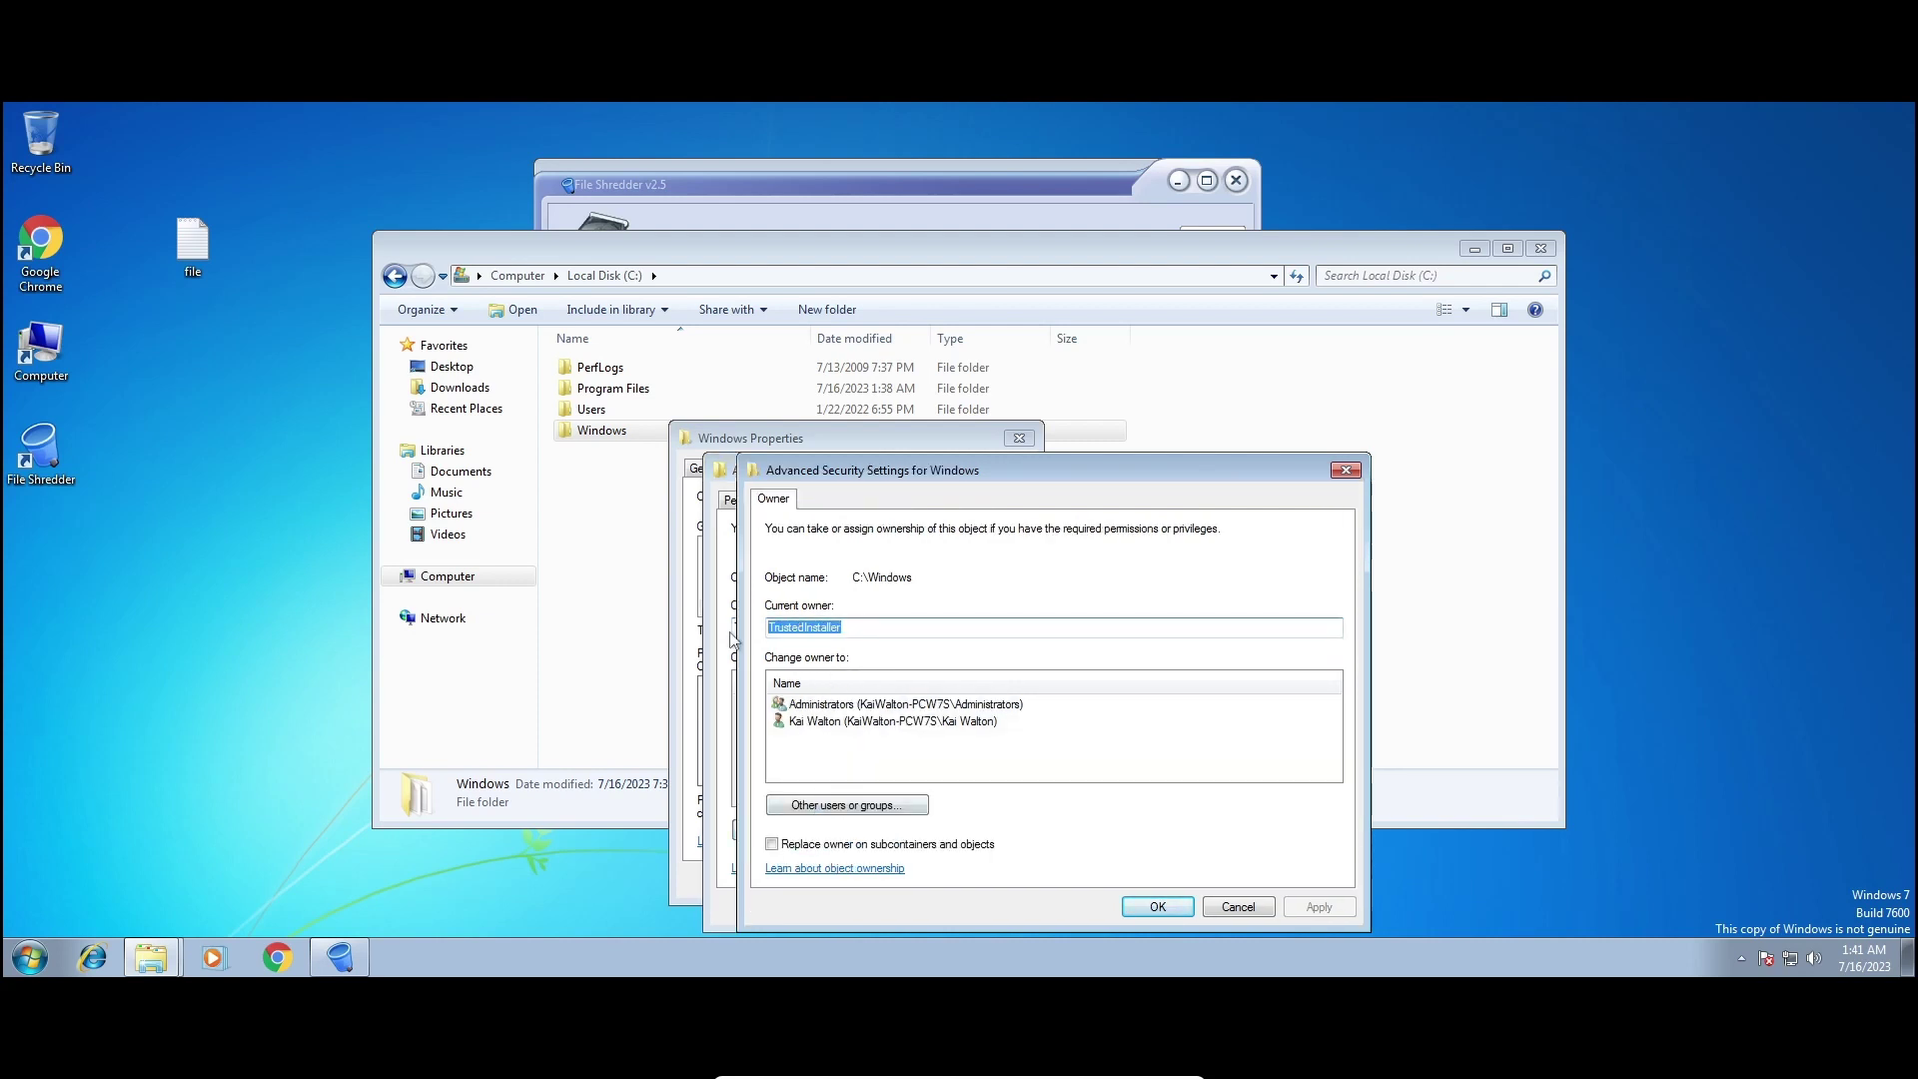
click(883, 722)
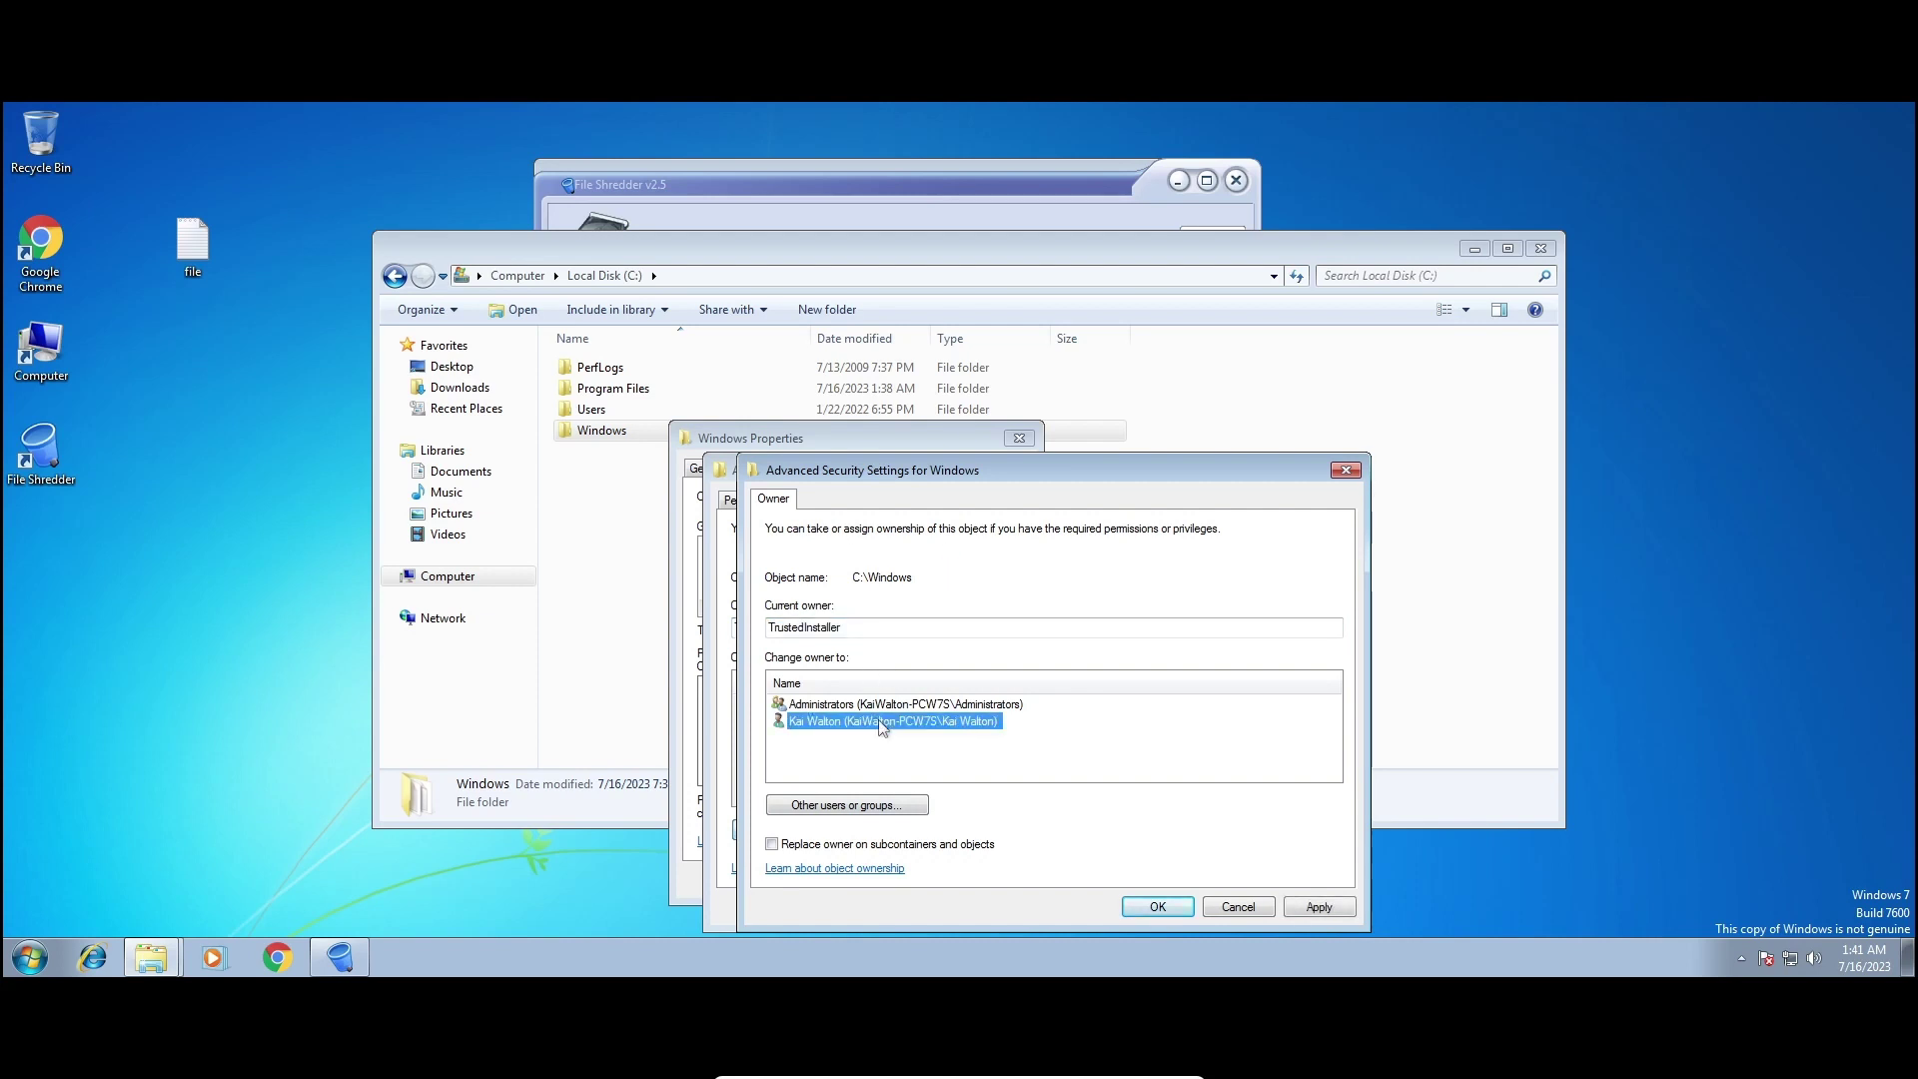
click(890, 846)
click(1184, 909)
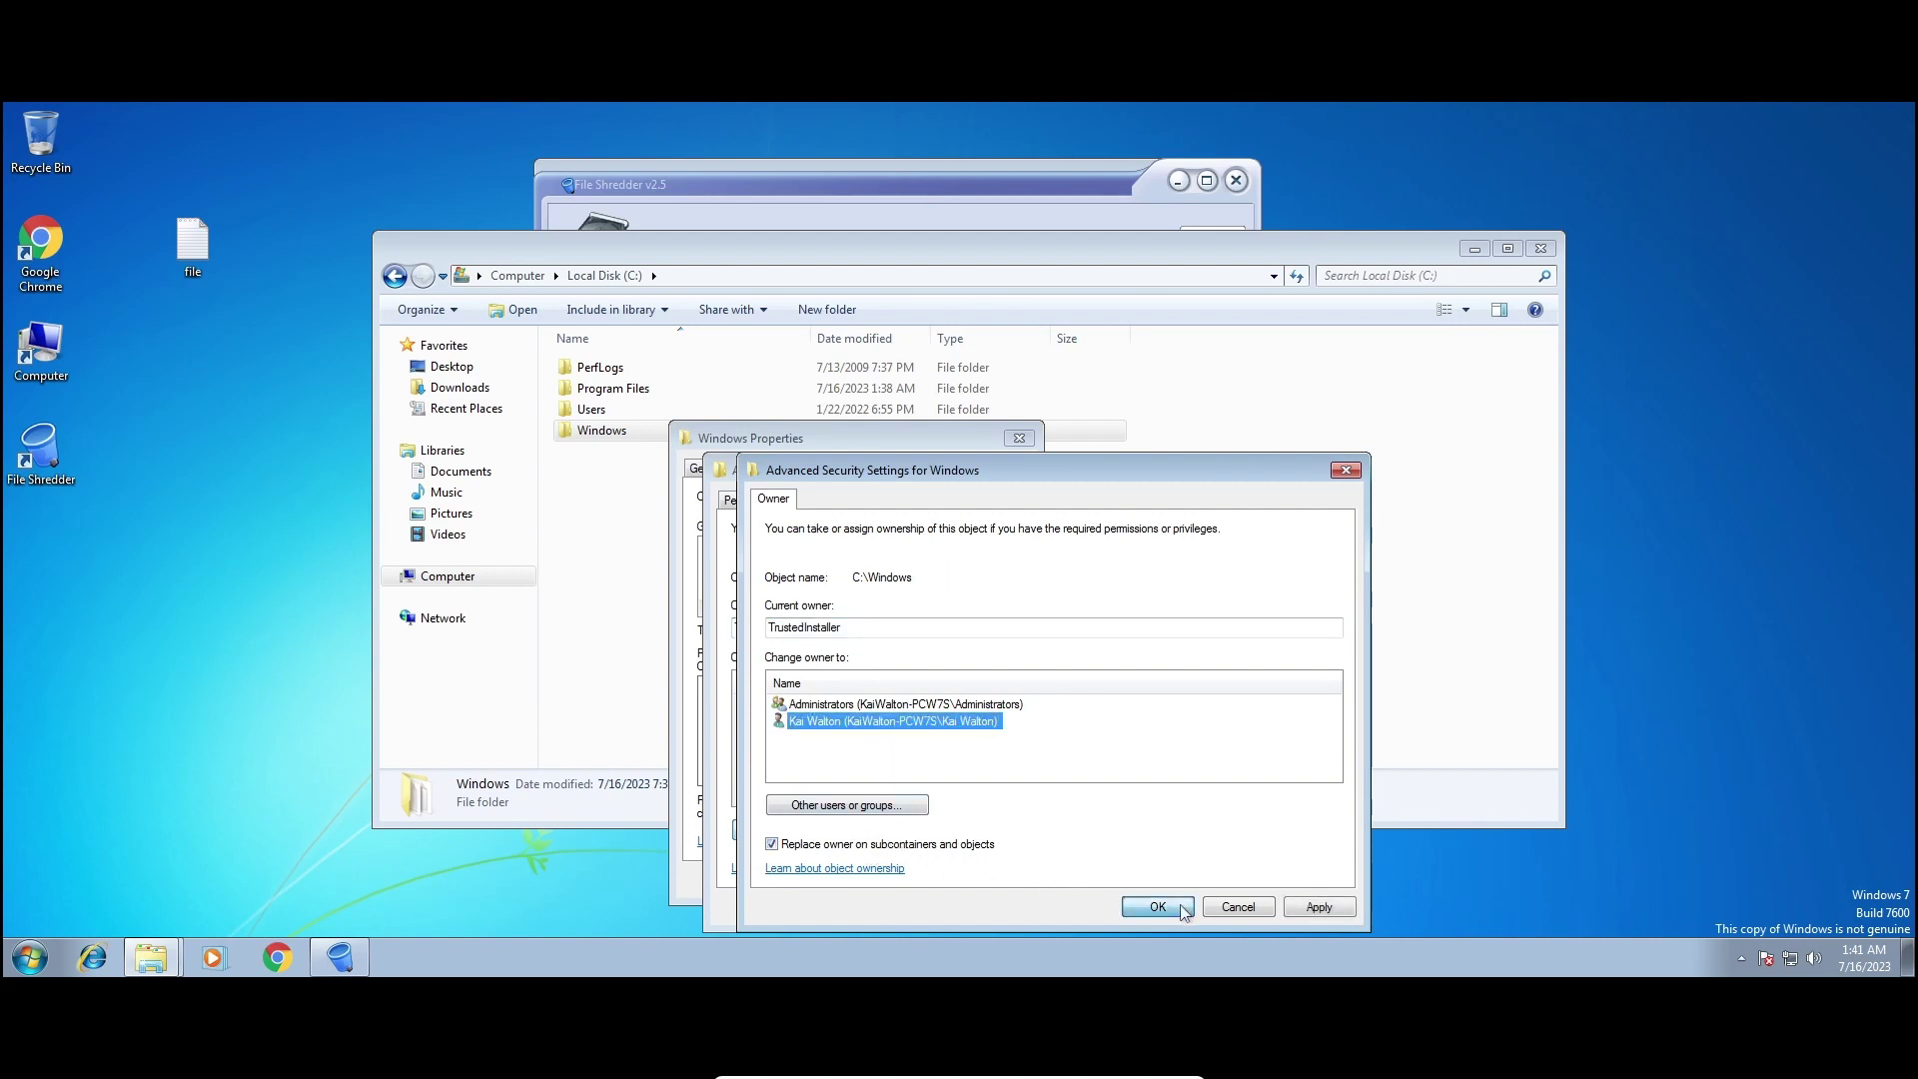
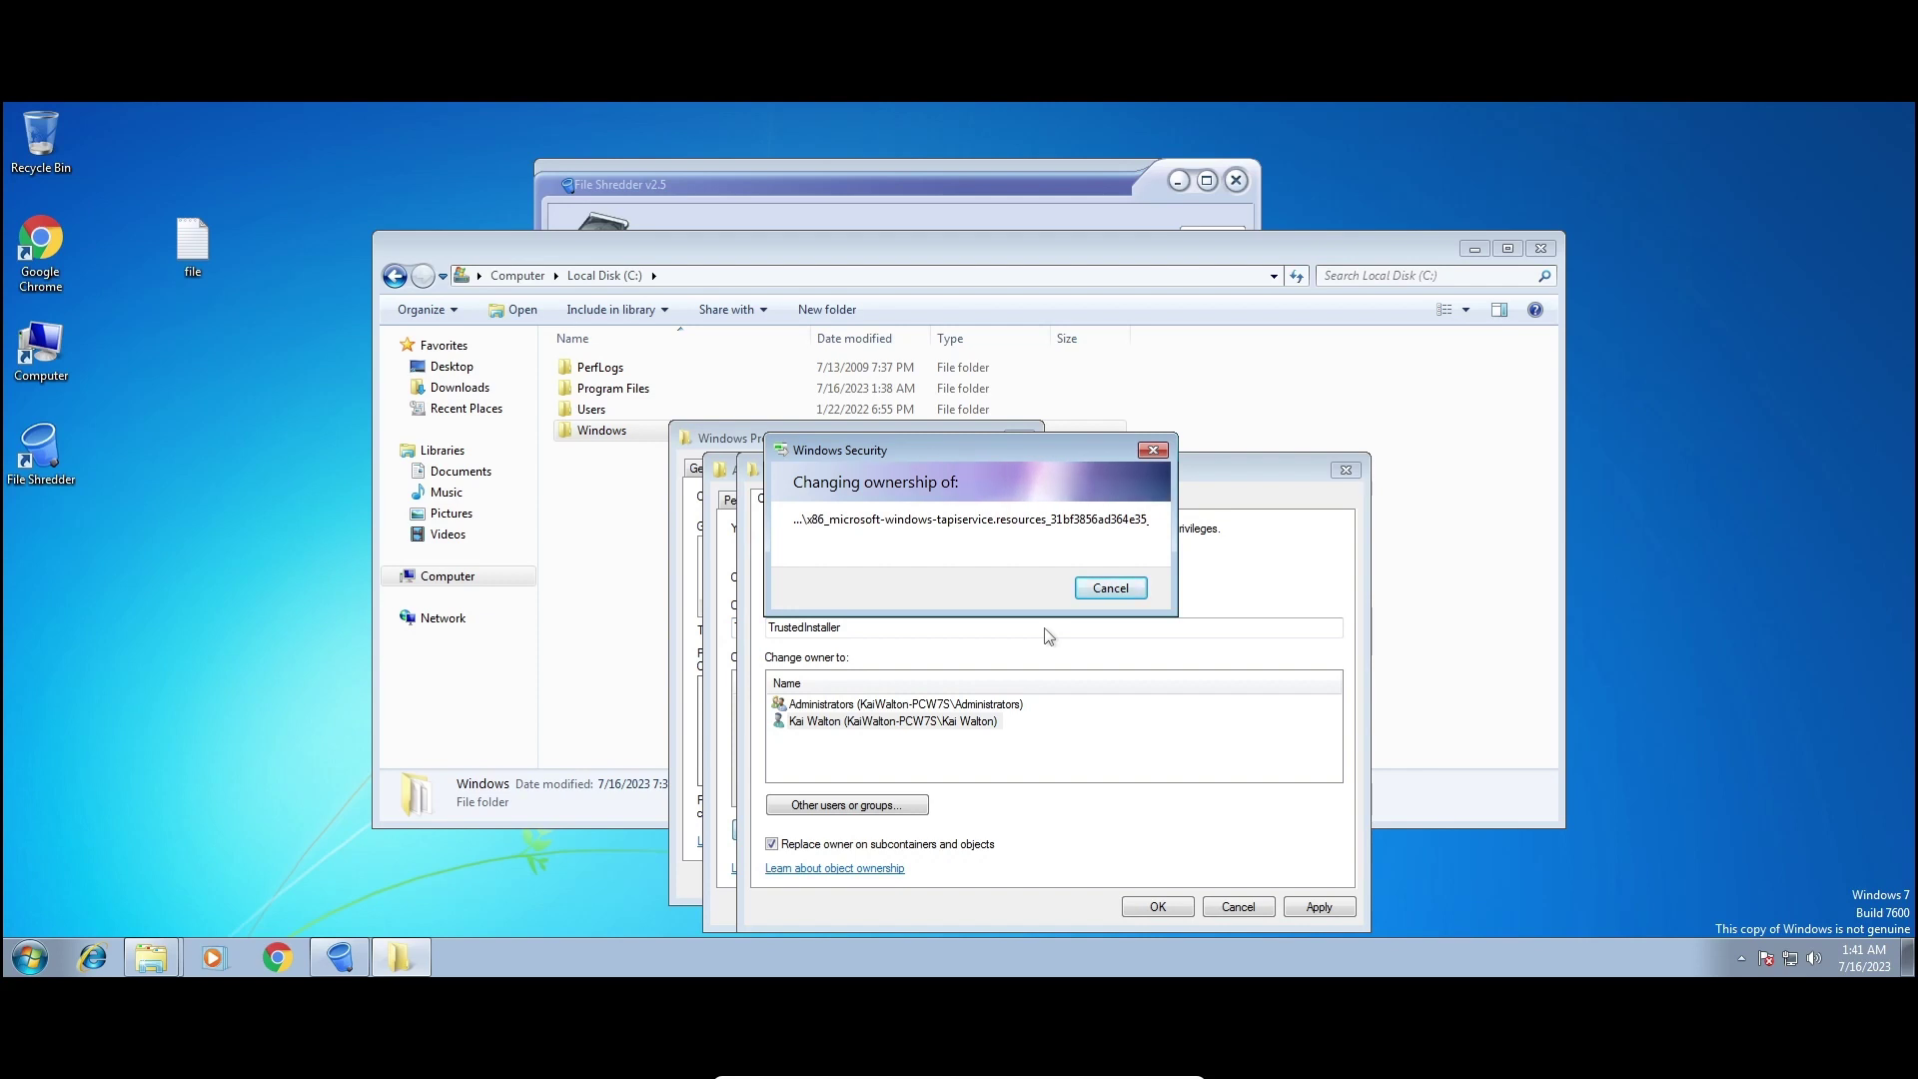
click(1541, 246)
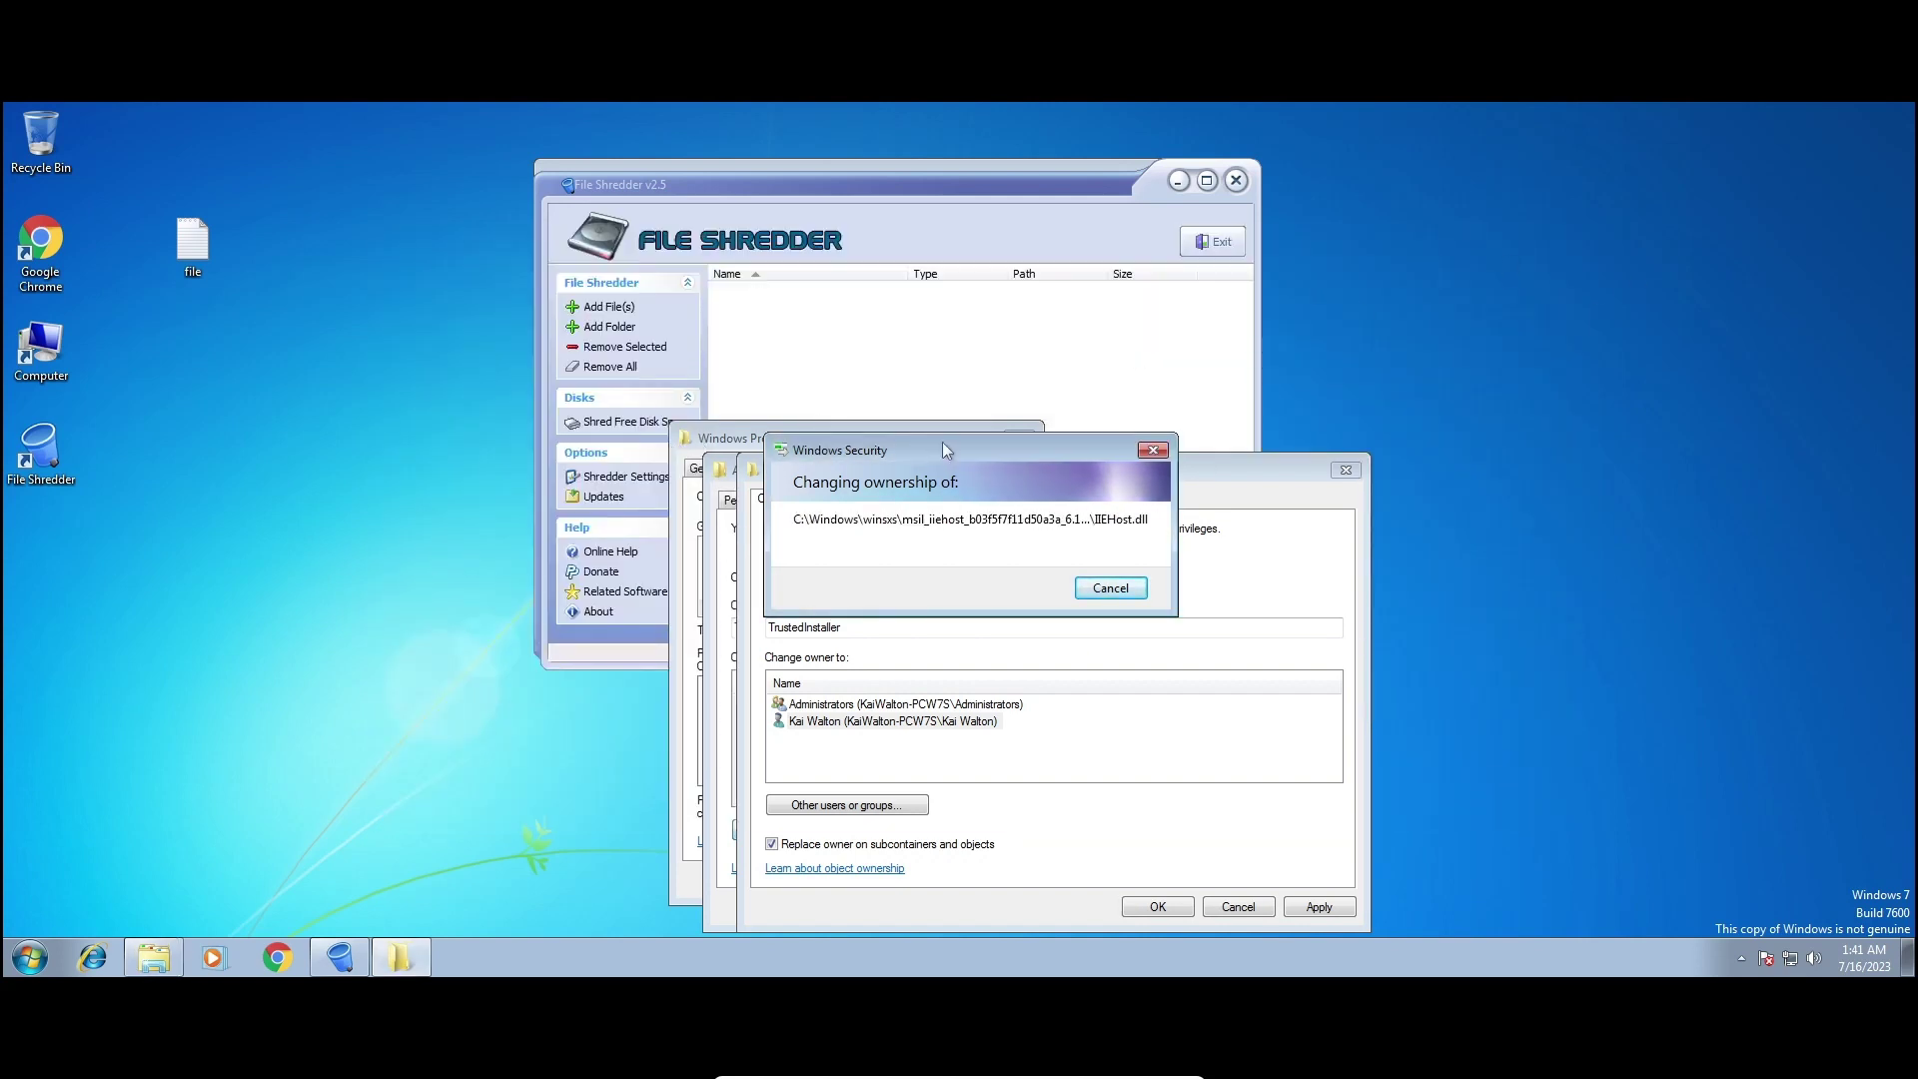
Bring the File Shredder window to the front and close it.
click(736, 190)
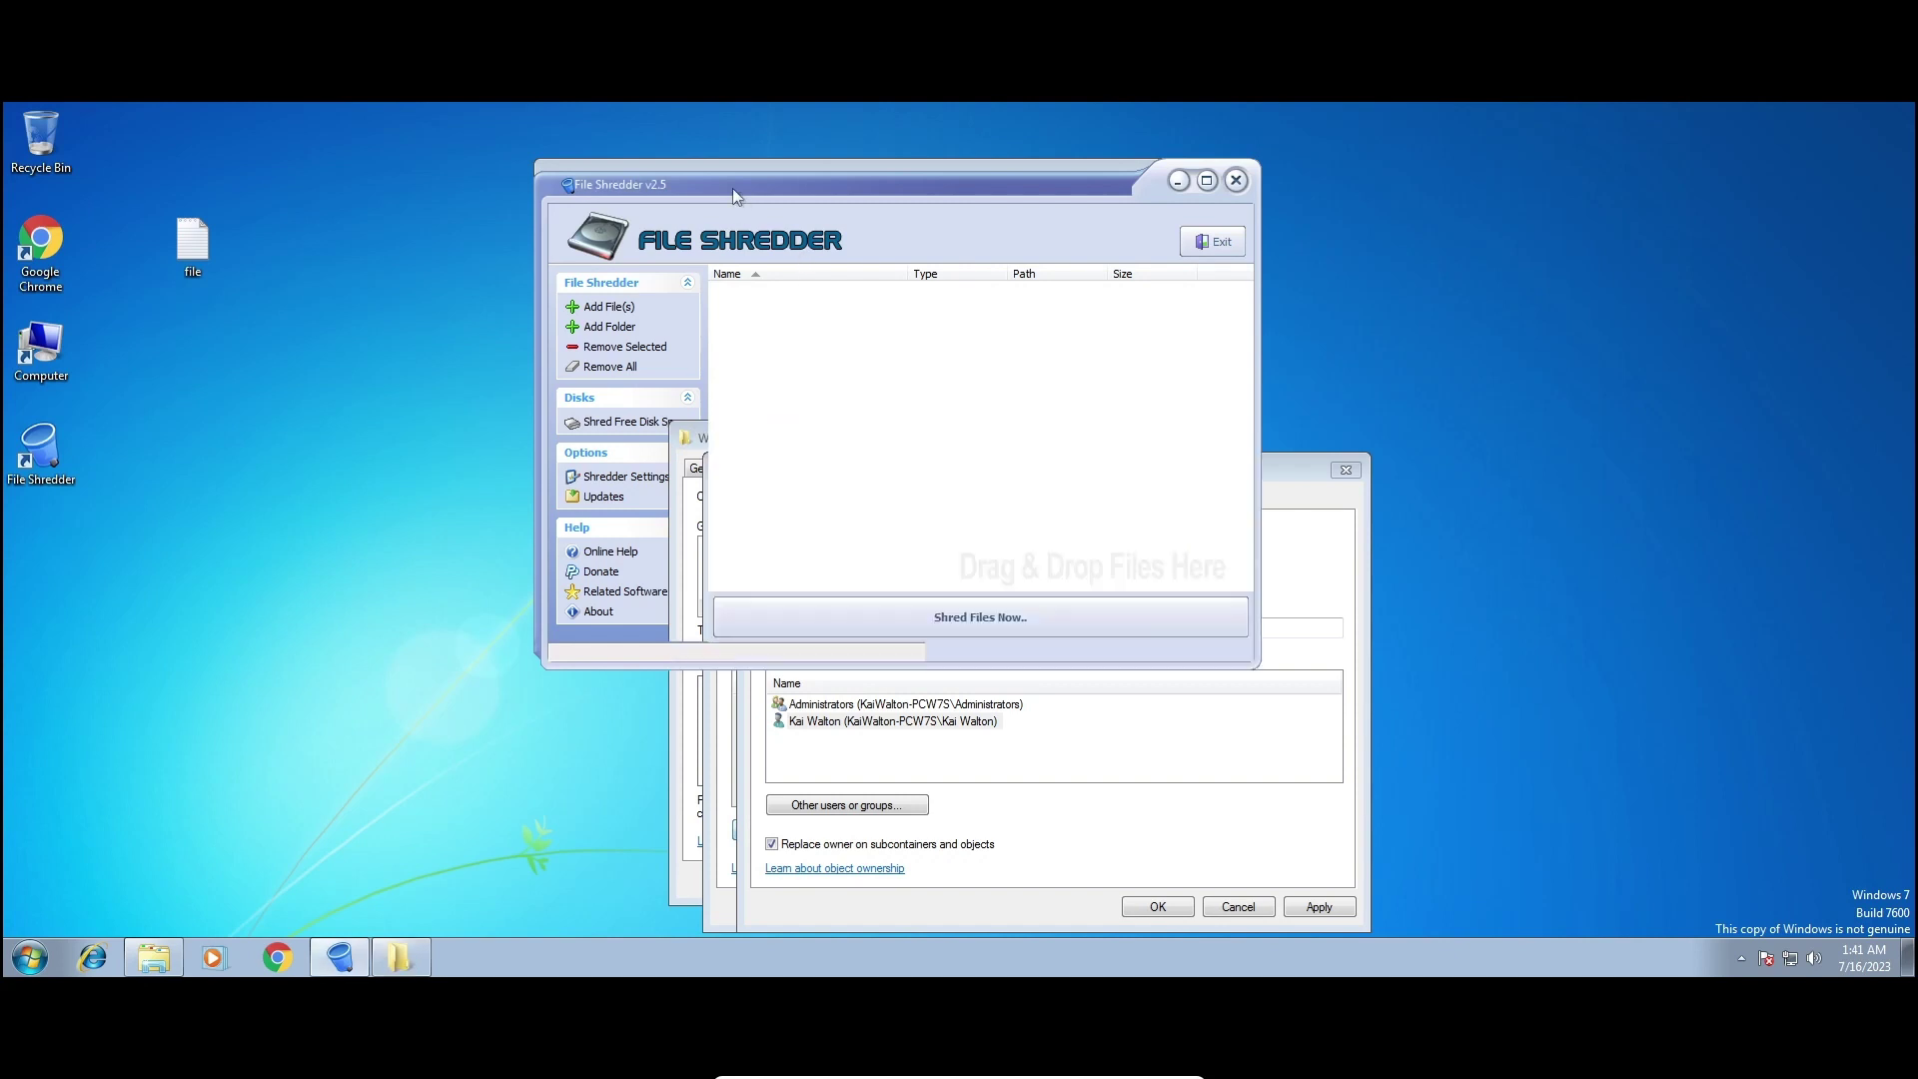
double_click(732, 187)
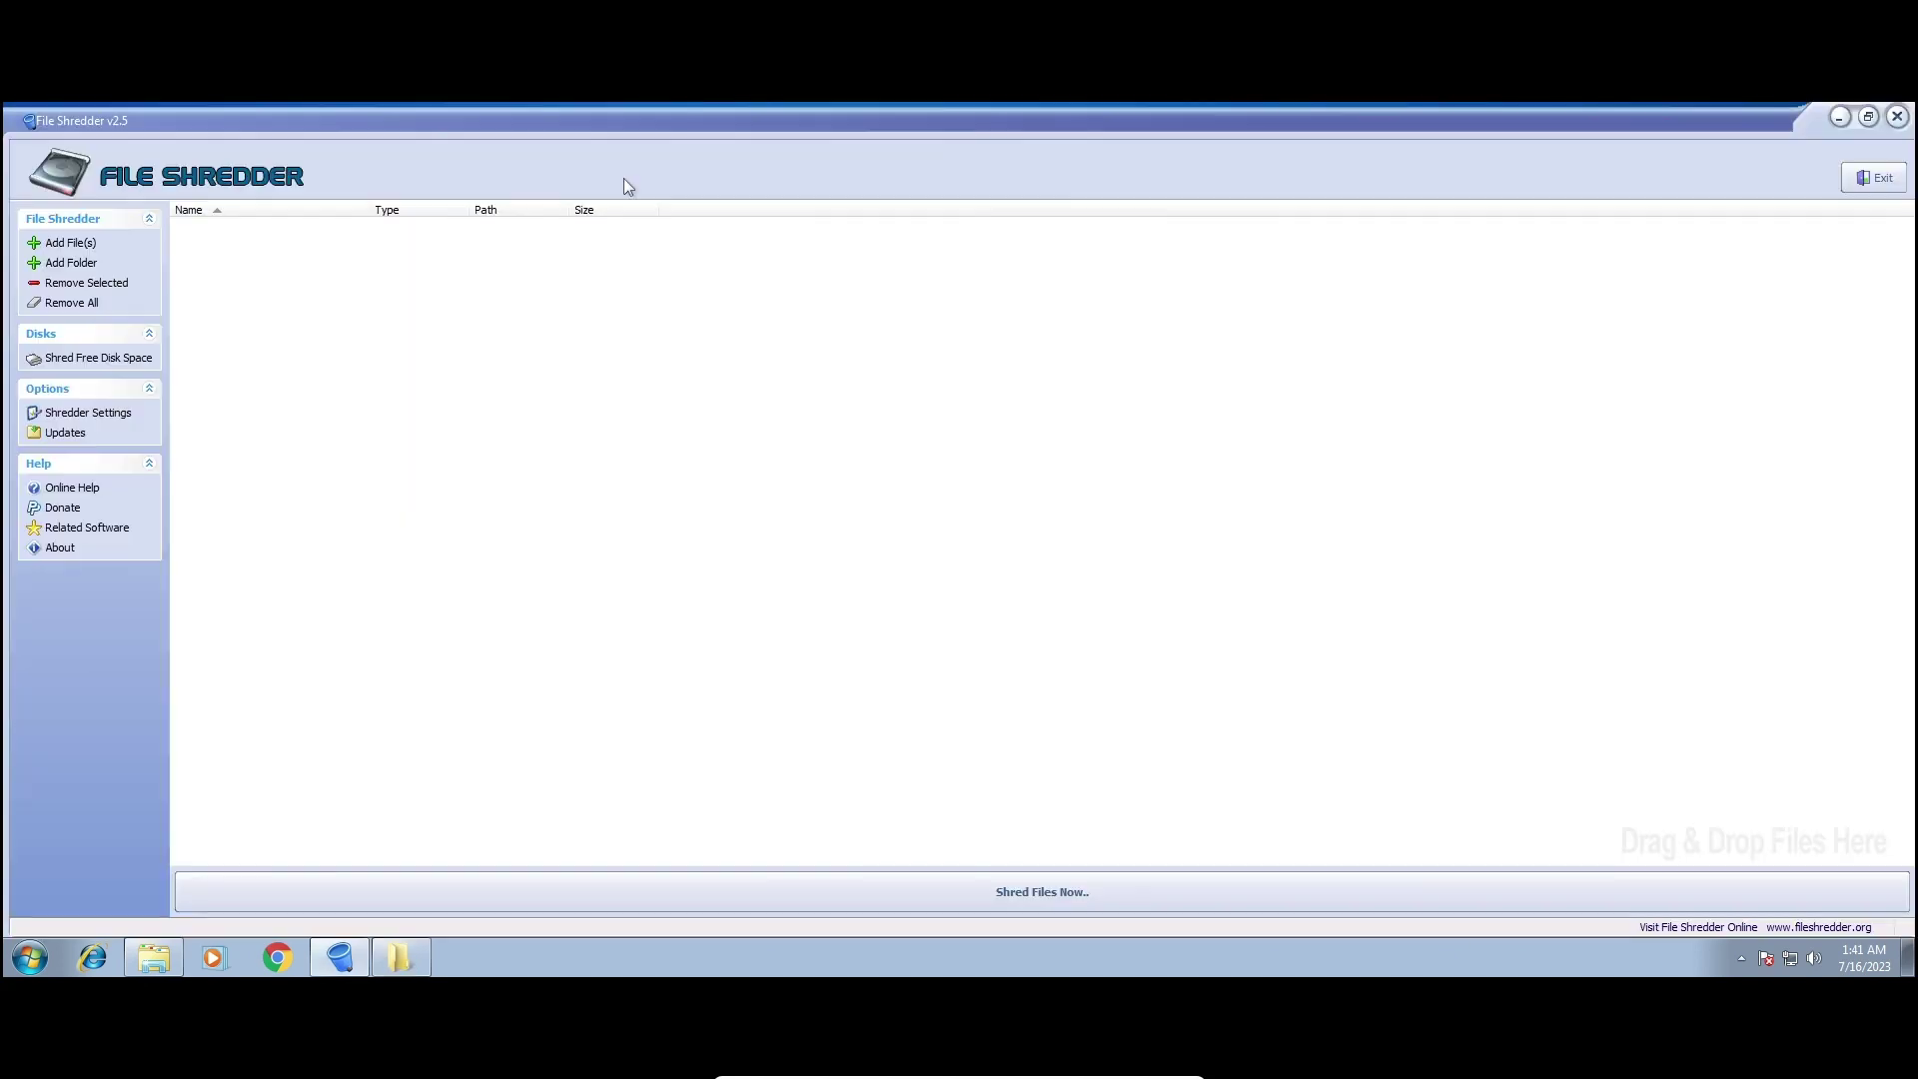
click(1869, 118)
click(1235, 180)
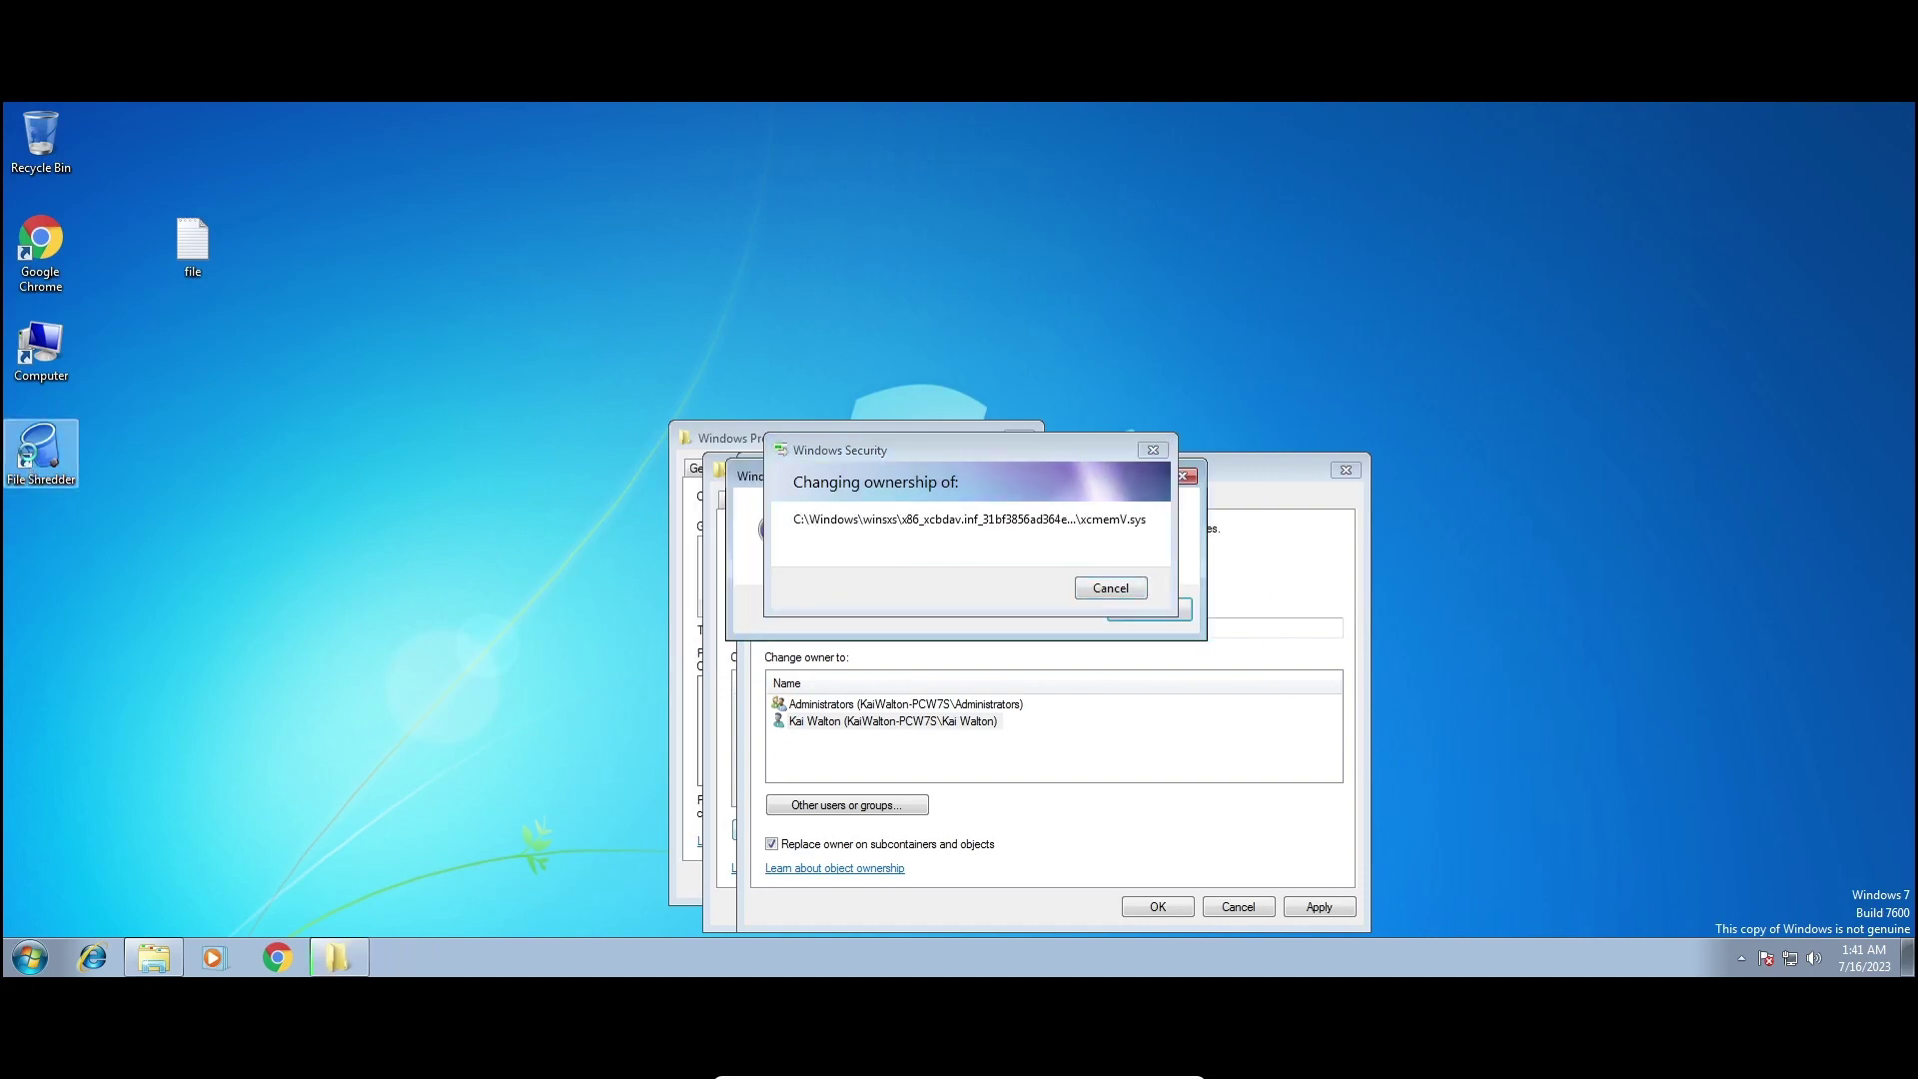
Dismiss the Windows Security notice and close the advanced security settings and properties dialogs of the Windows folder.
right_click(30, 460)
click(1150, 609)
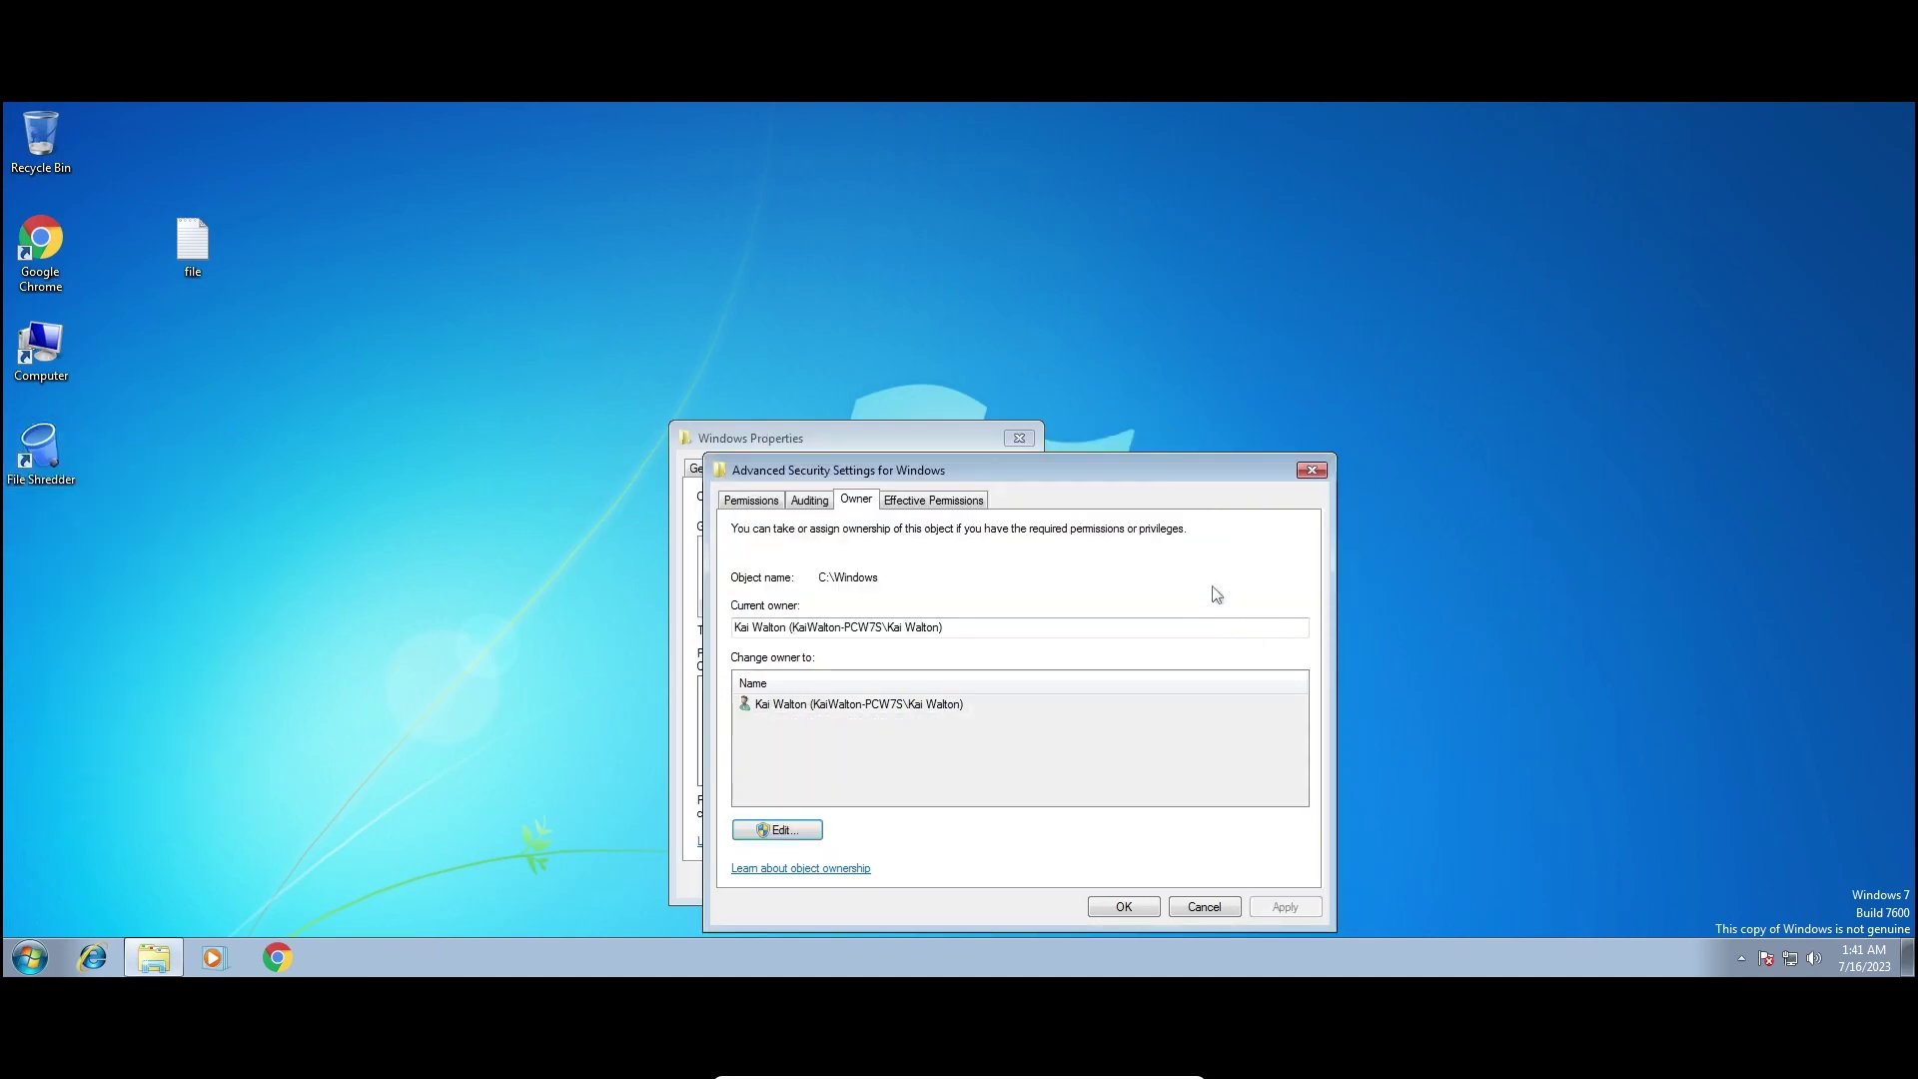
click(1312, 471)
click(1020, 438)
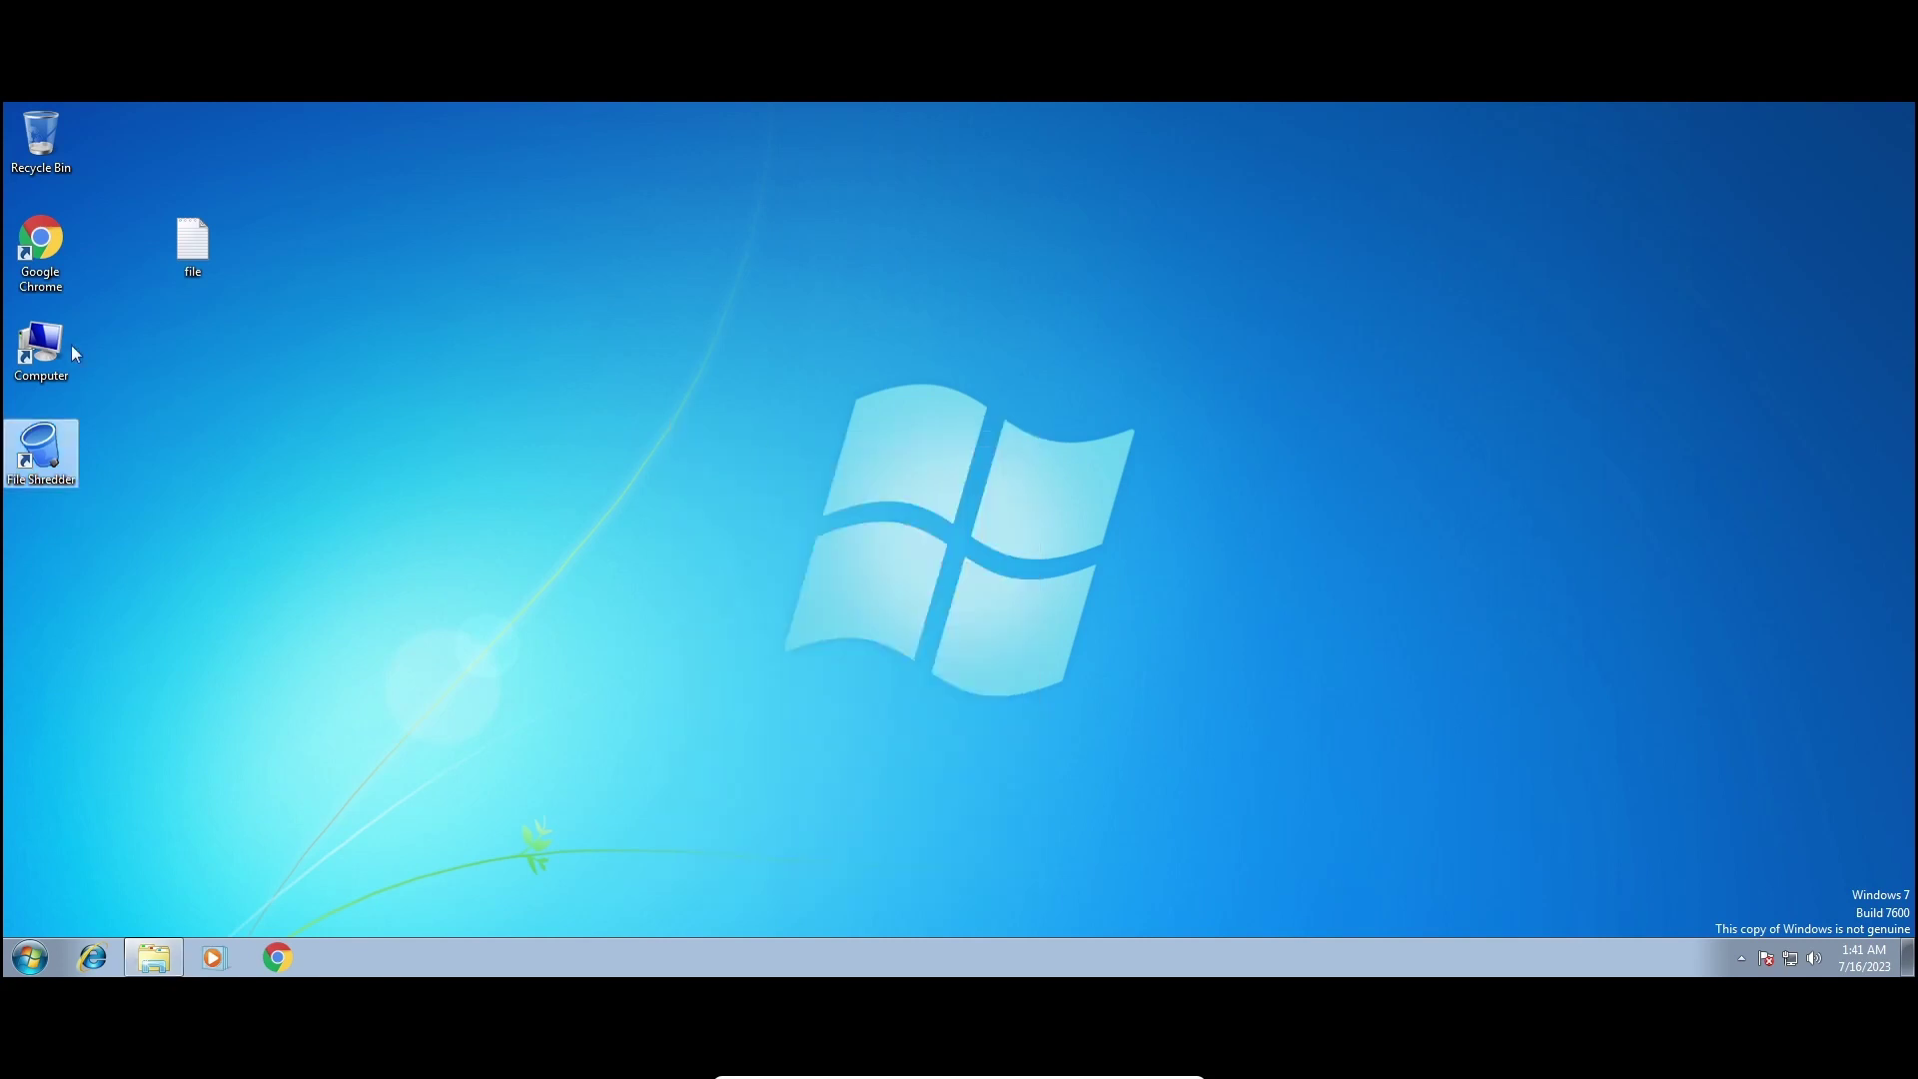
Run File Shredder as administrator from the desktop and allow it to make changes to the computer.
right_click(23, 446)
click(101, 525)
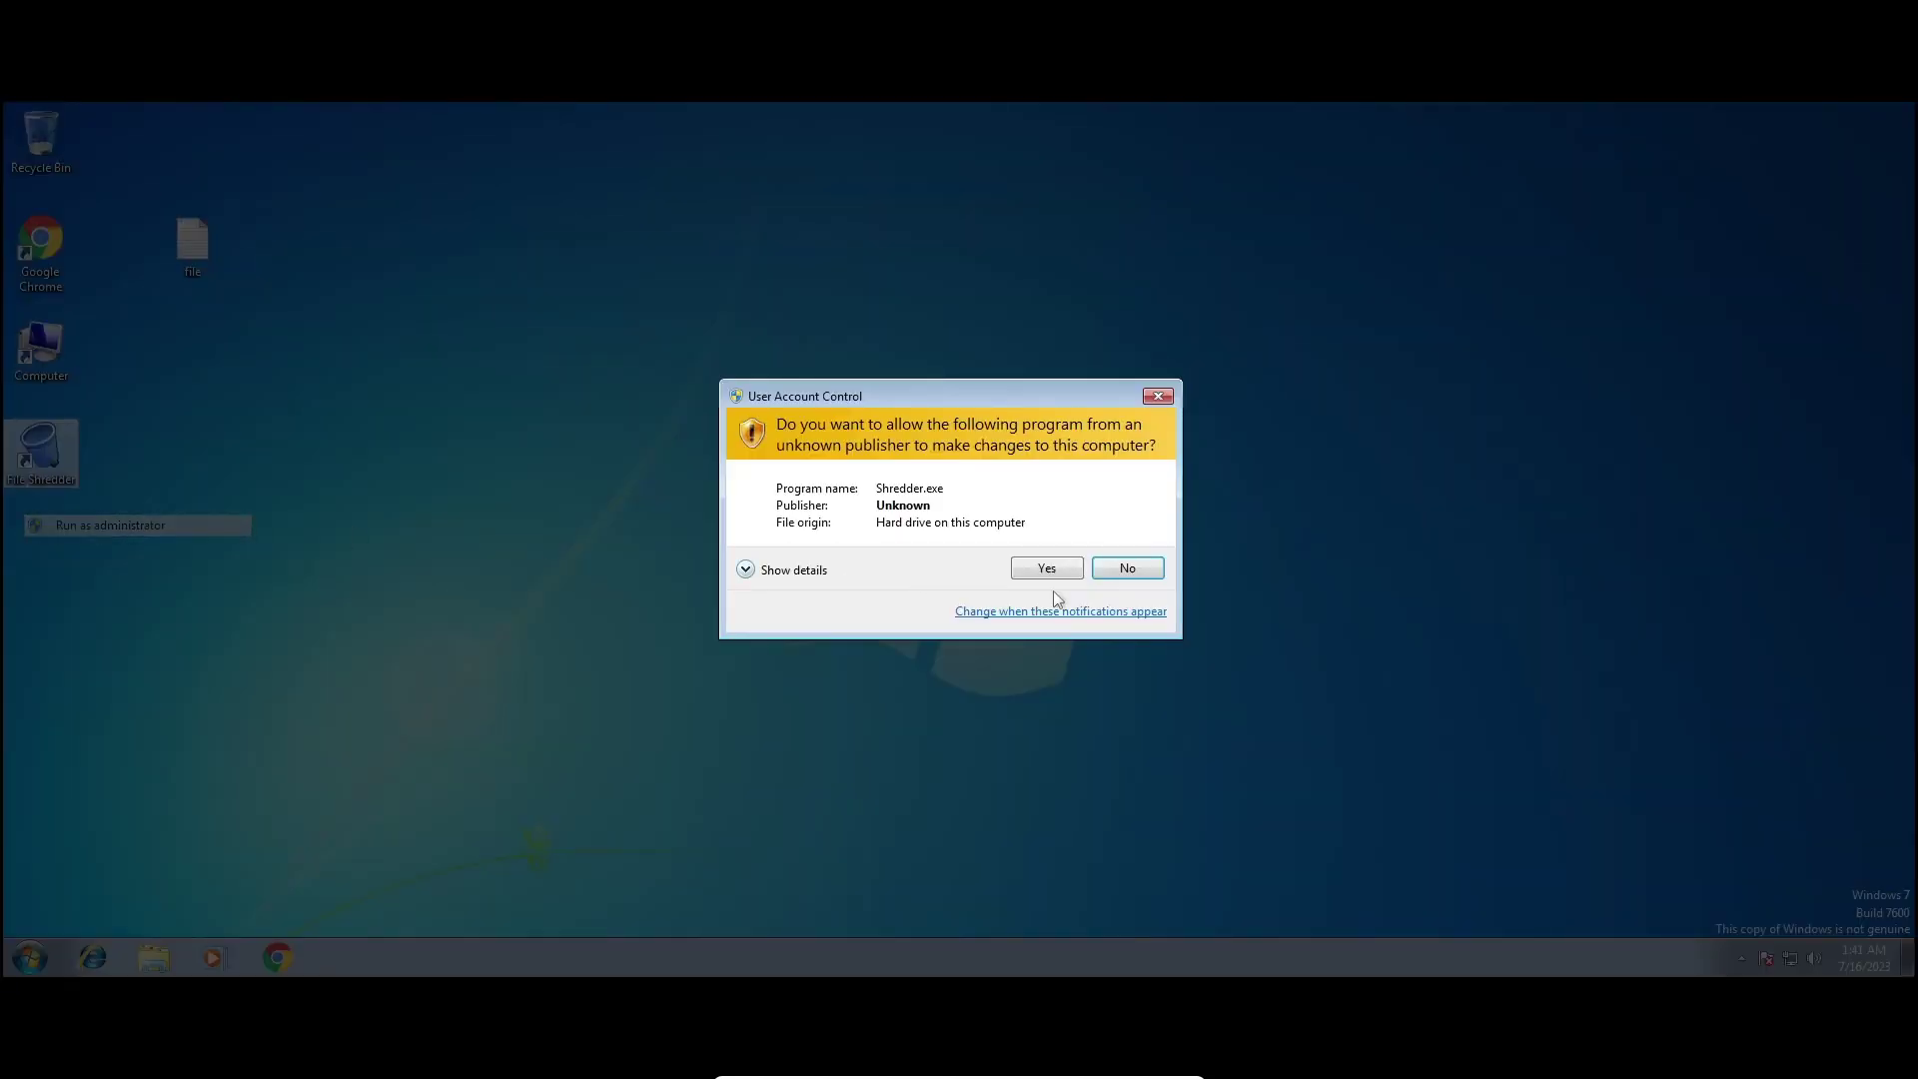
click(1045, 566)
Add the C:\Windows folder to the shred list and start shredding it.
click(676, 445)
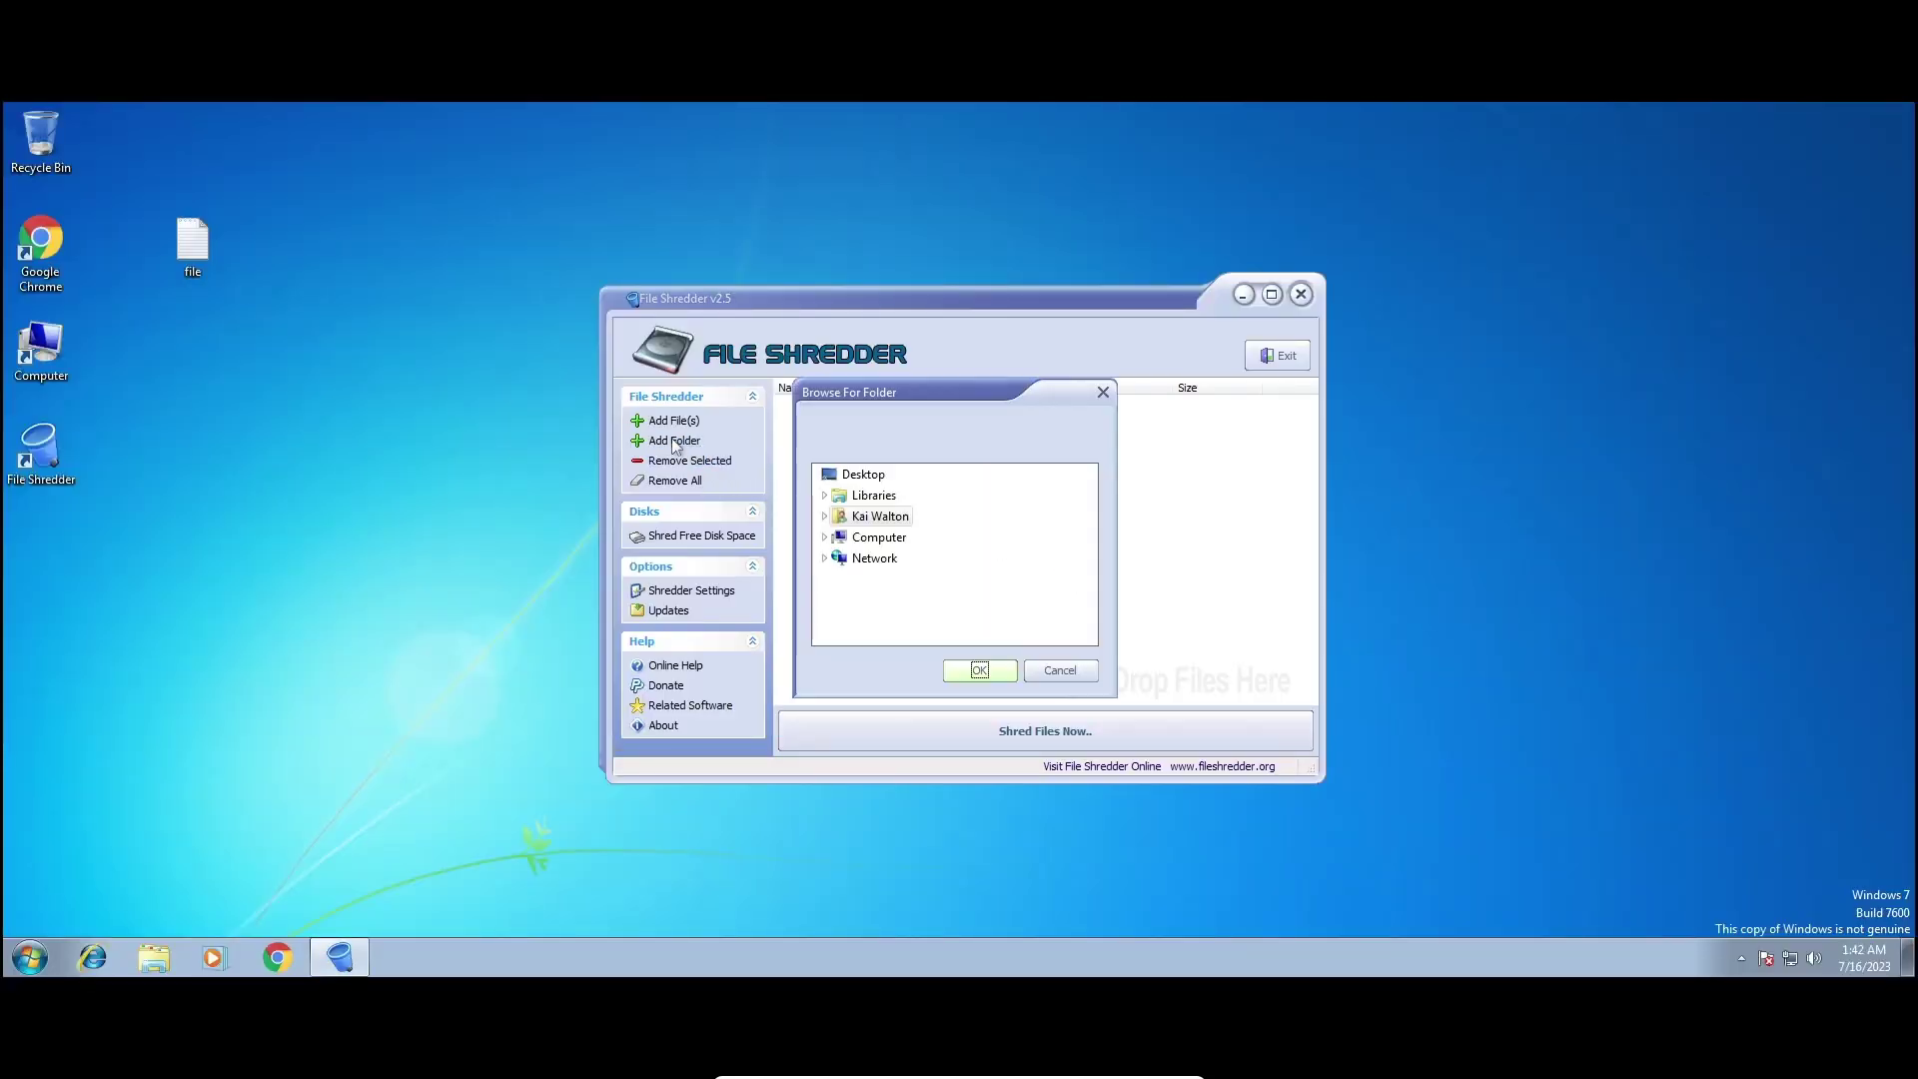
click(826, 539)
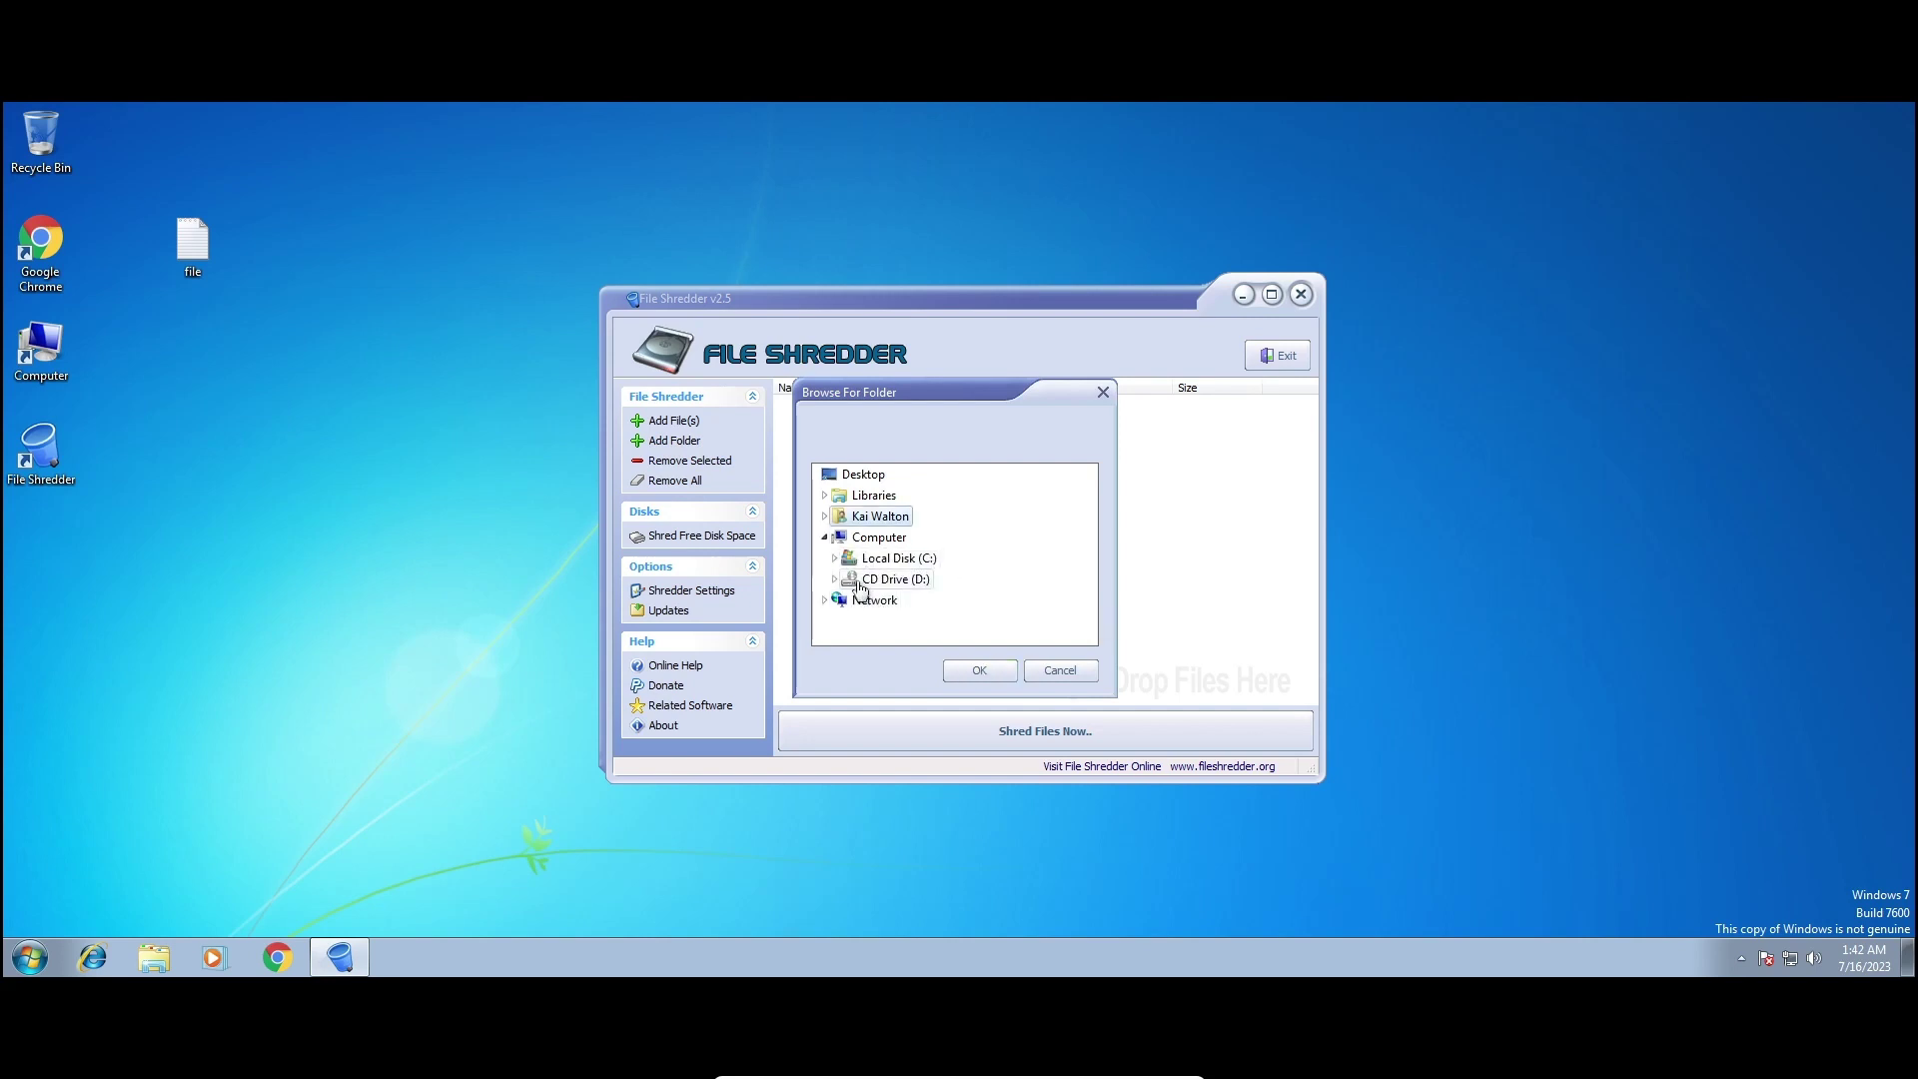
click(835, 557)
click(895, 622)
click(979, 669)
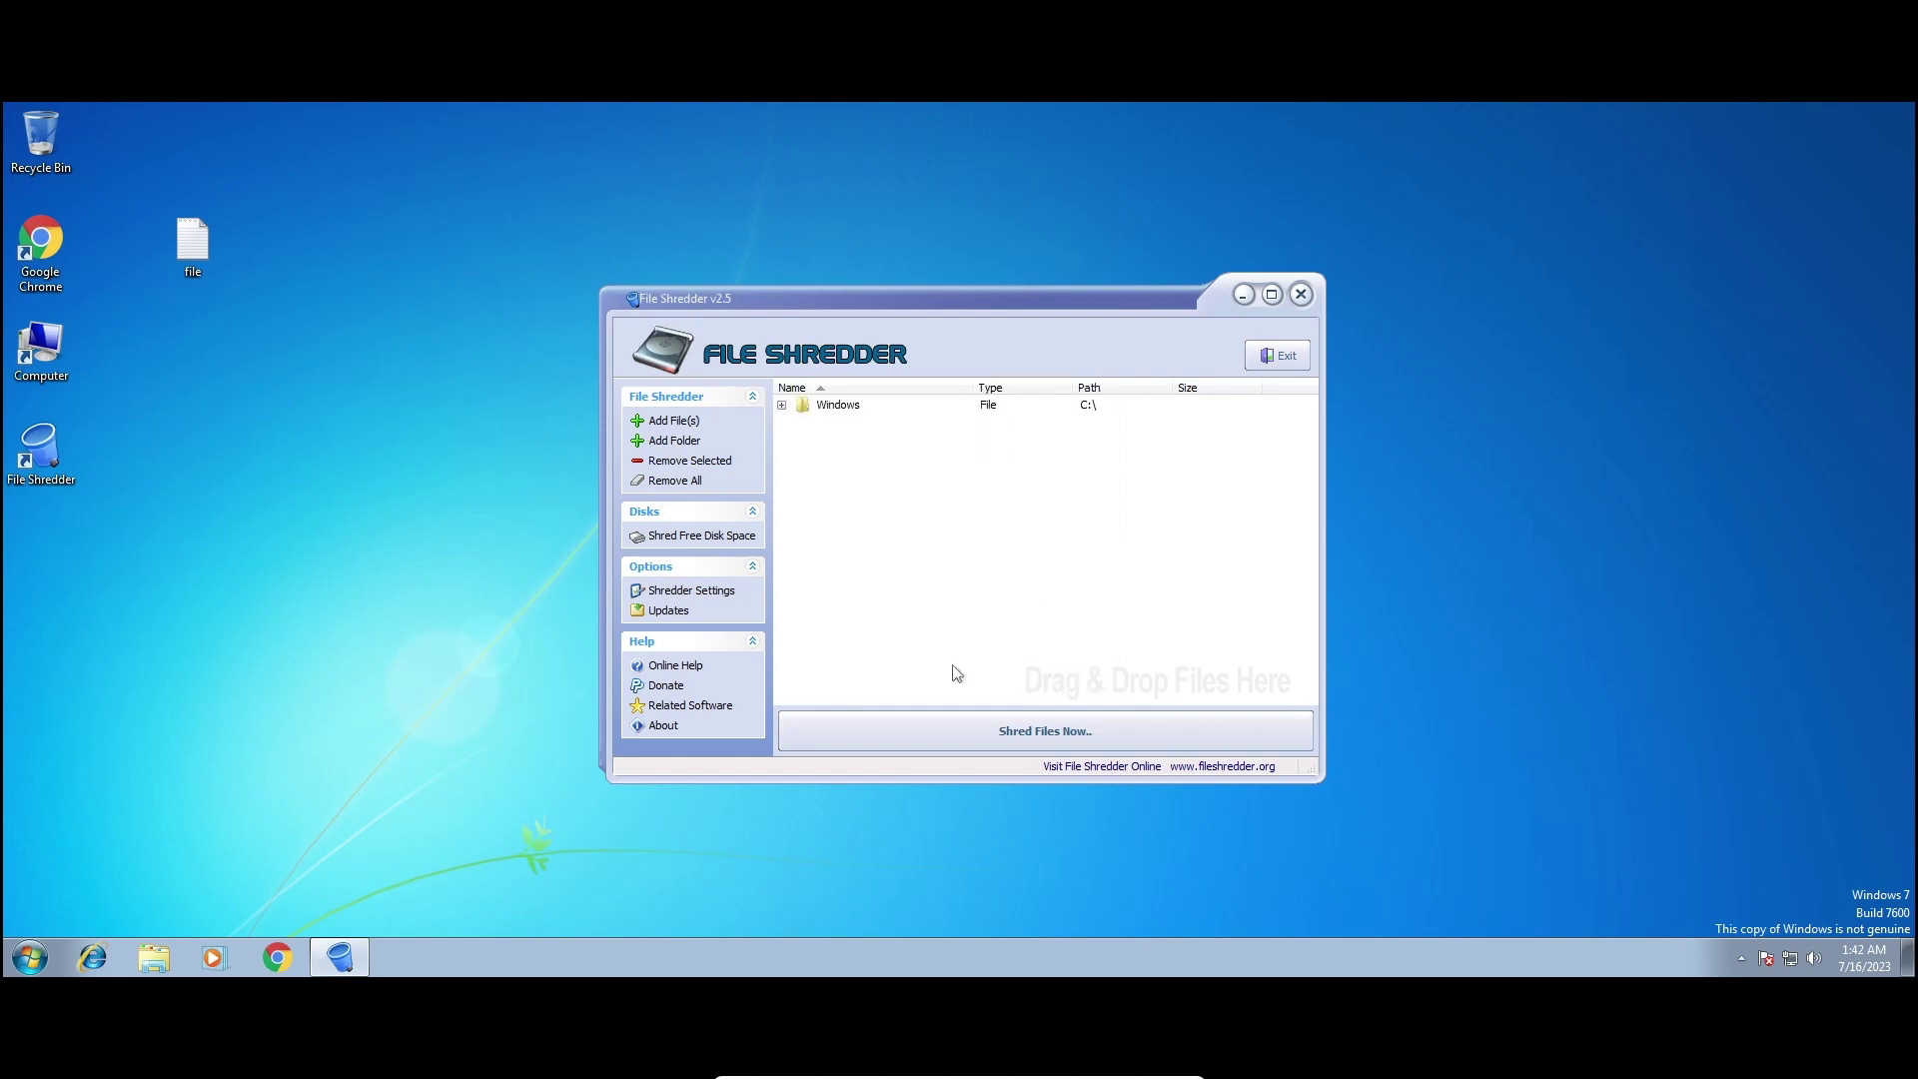
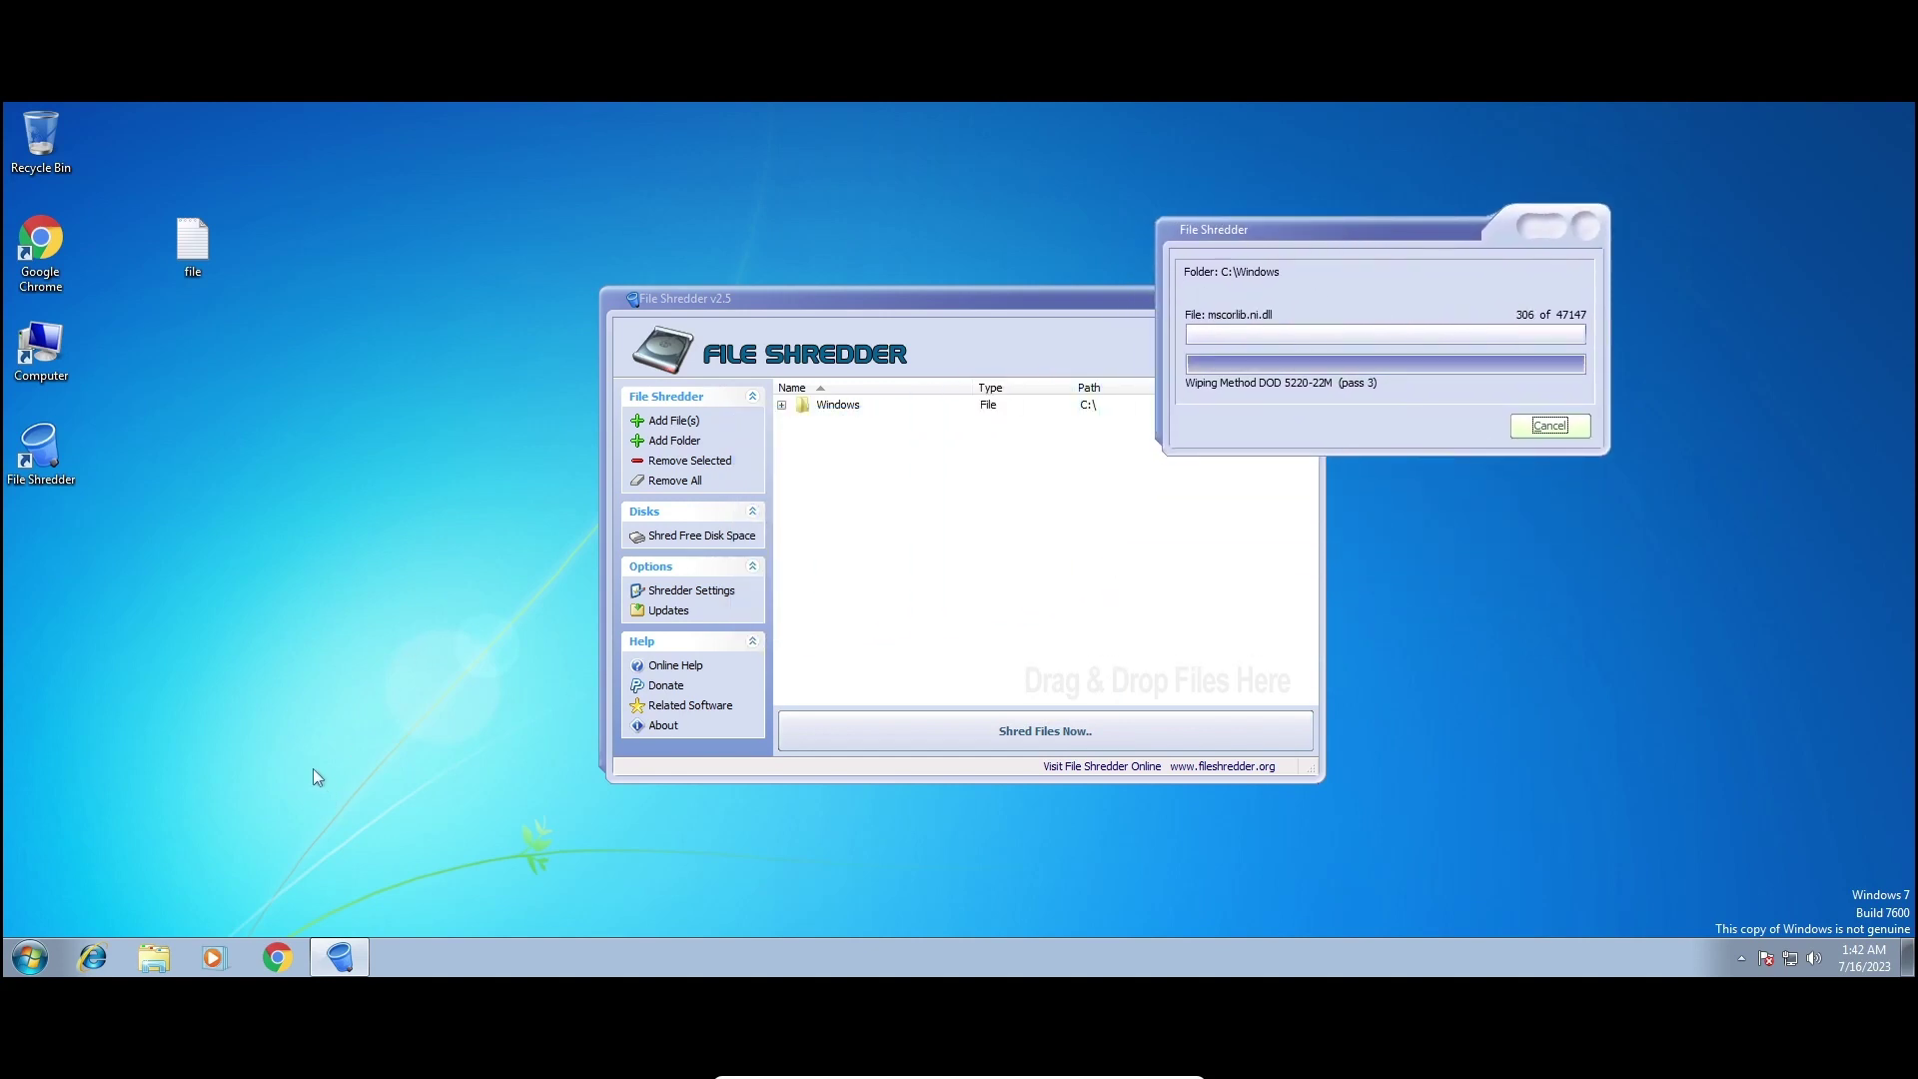
Test WordPad by opening it and writing "here we go again", and close it without saving the document.
click(31, 960)
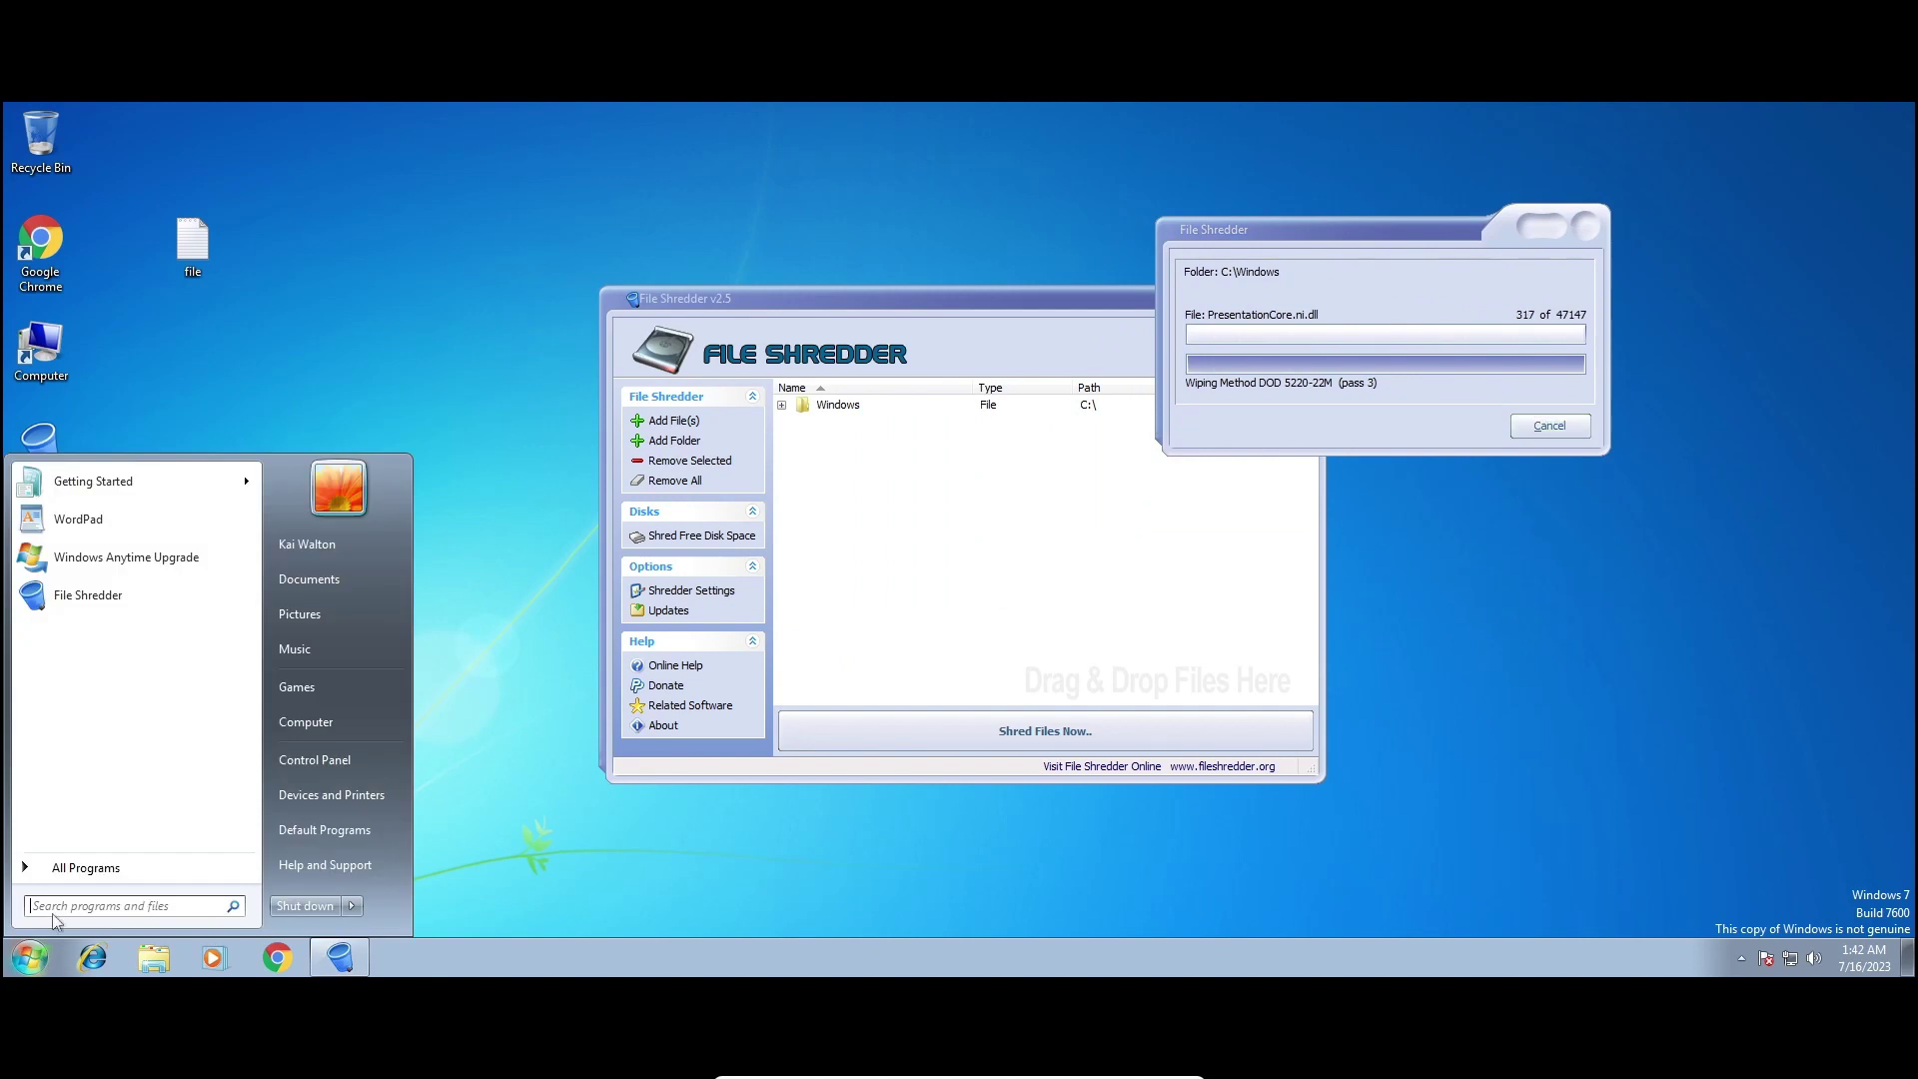
click(60, 880)
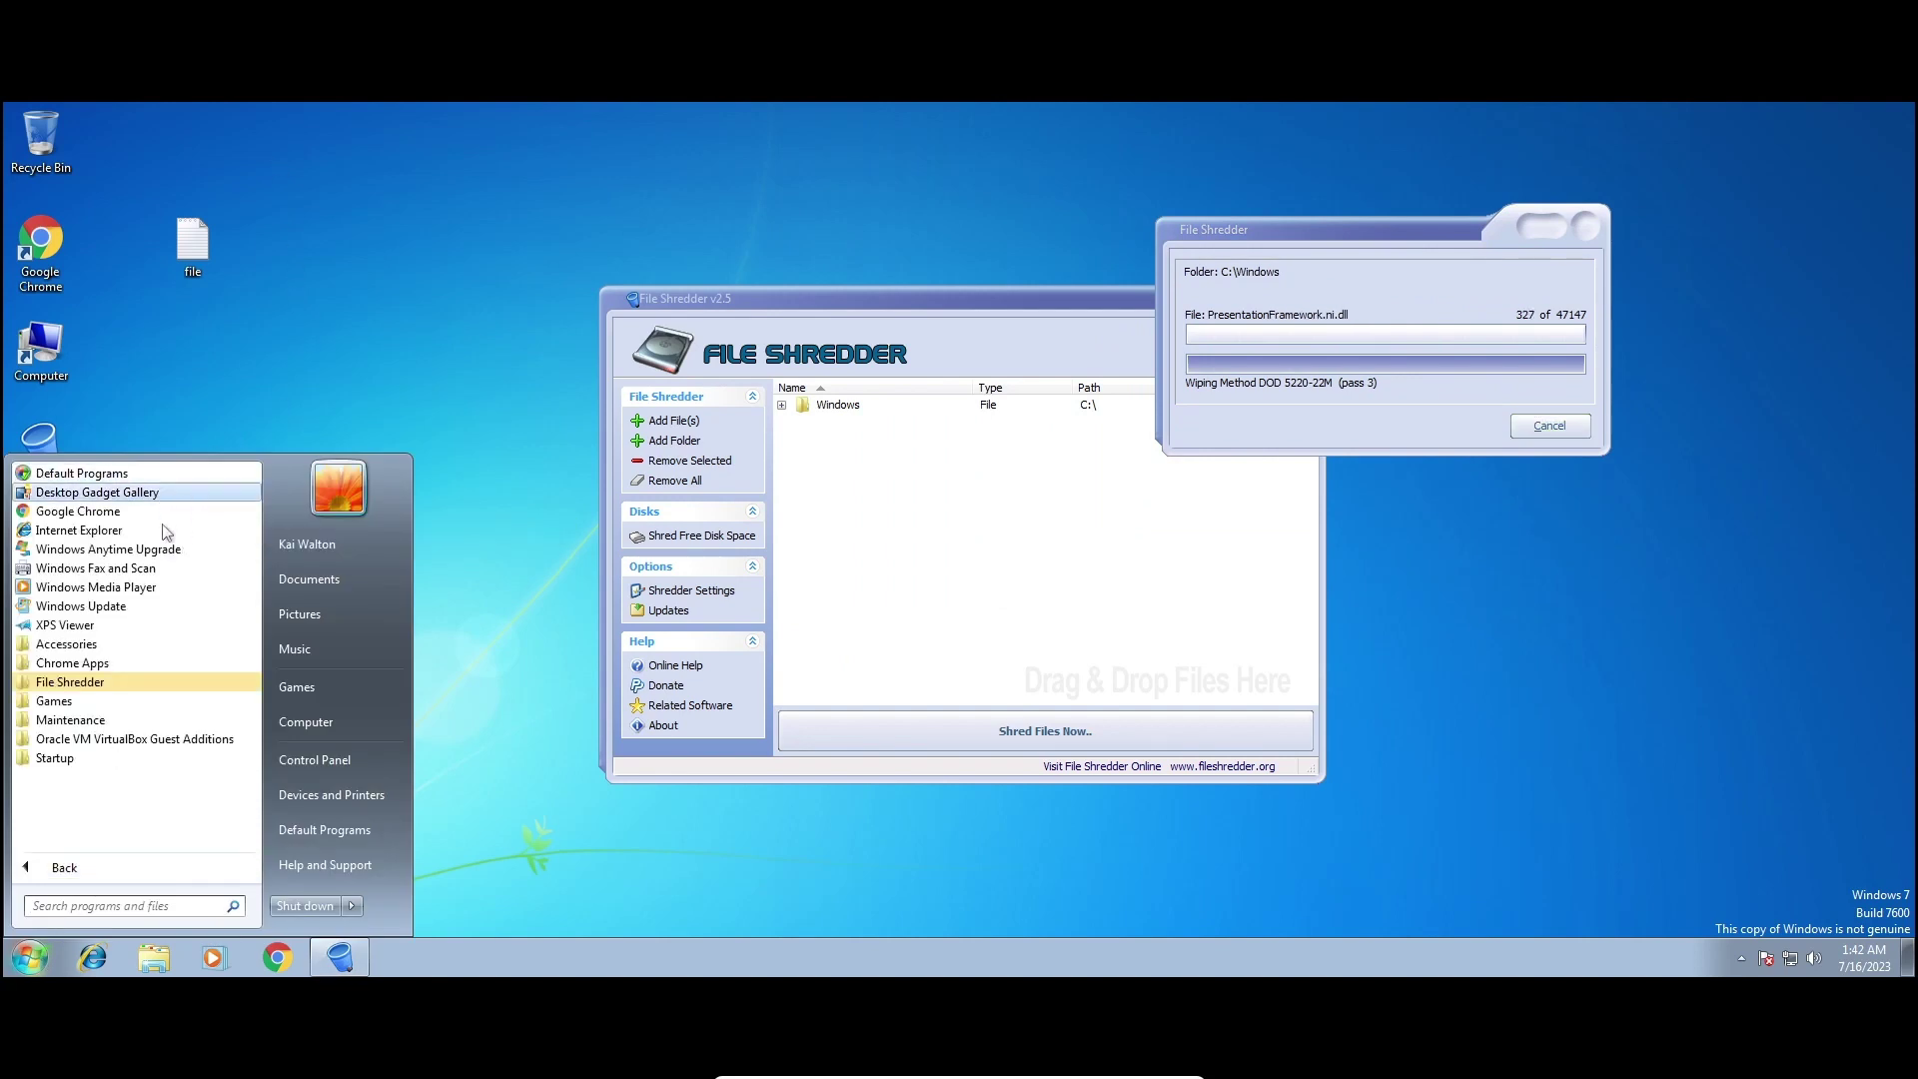
click(54, 870)
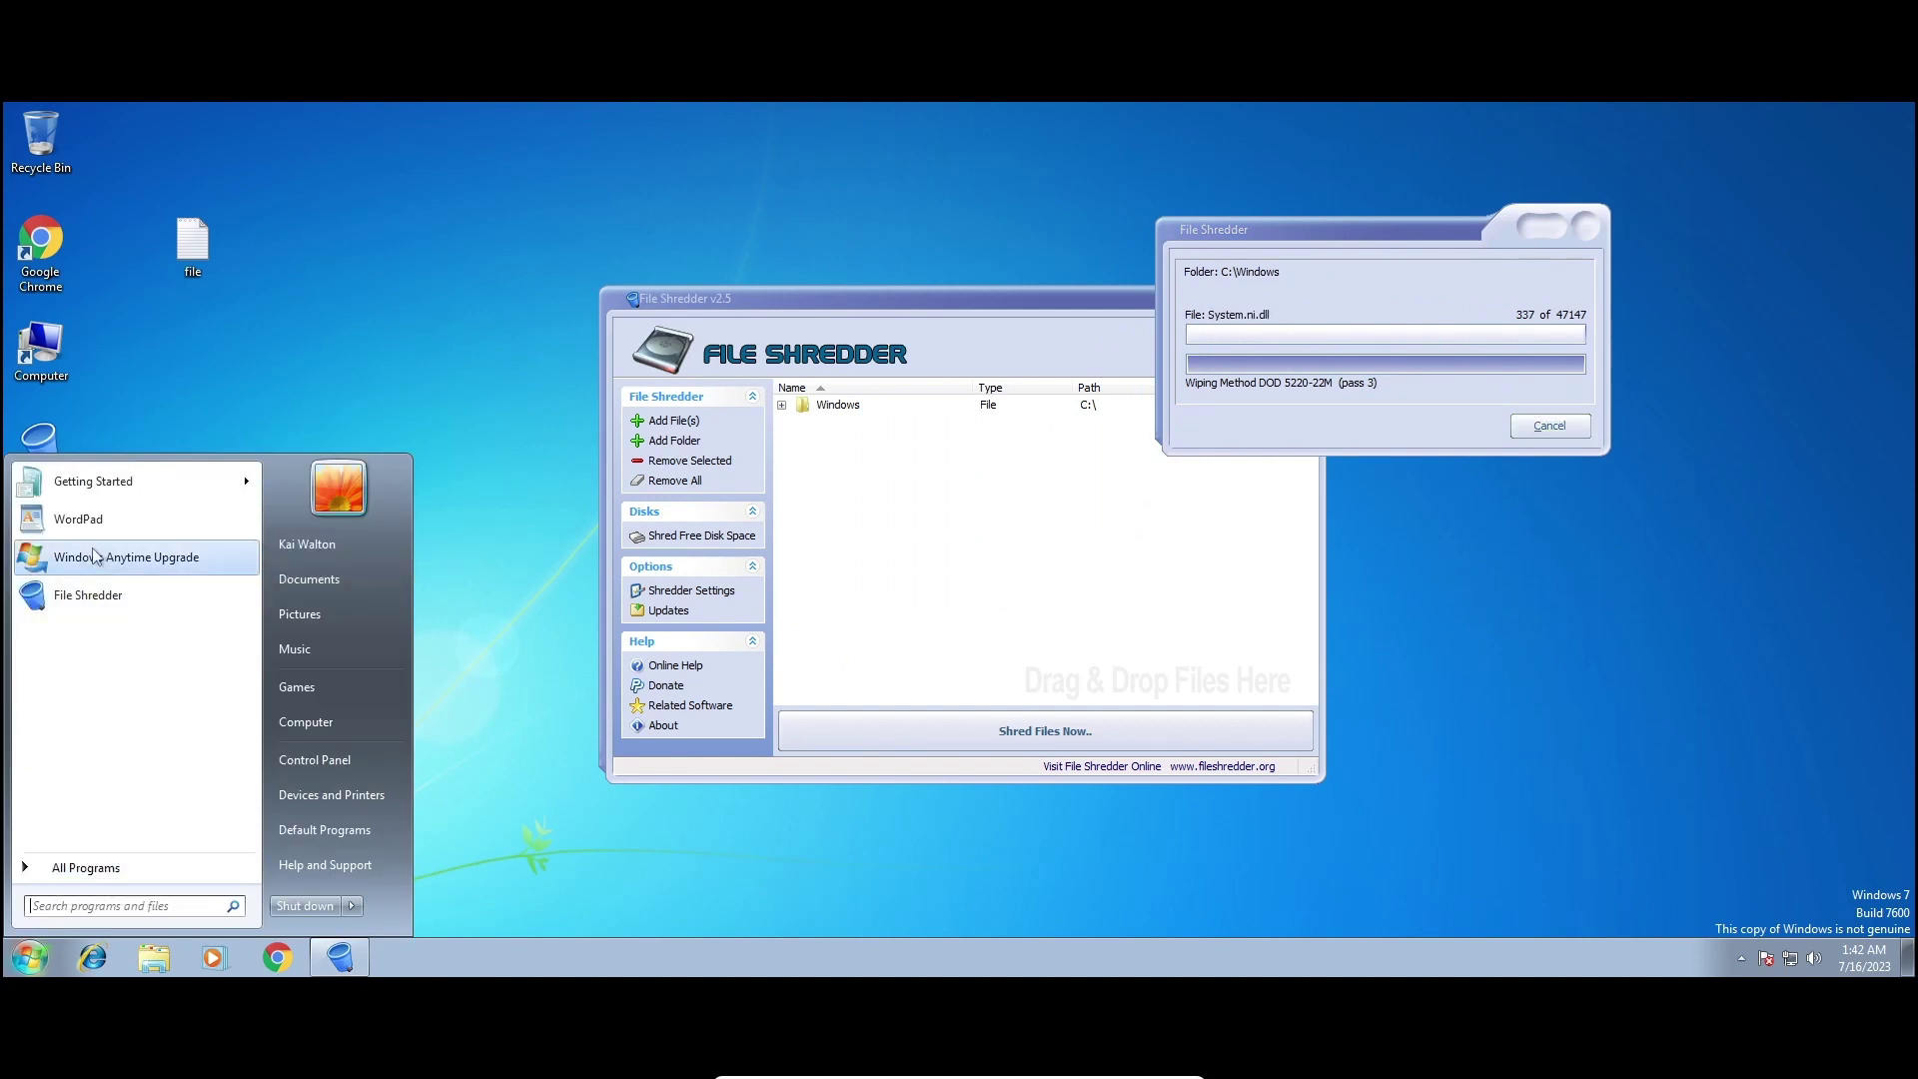
click(98, 518)
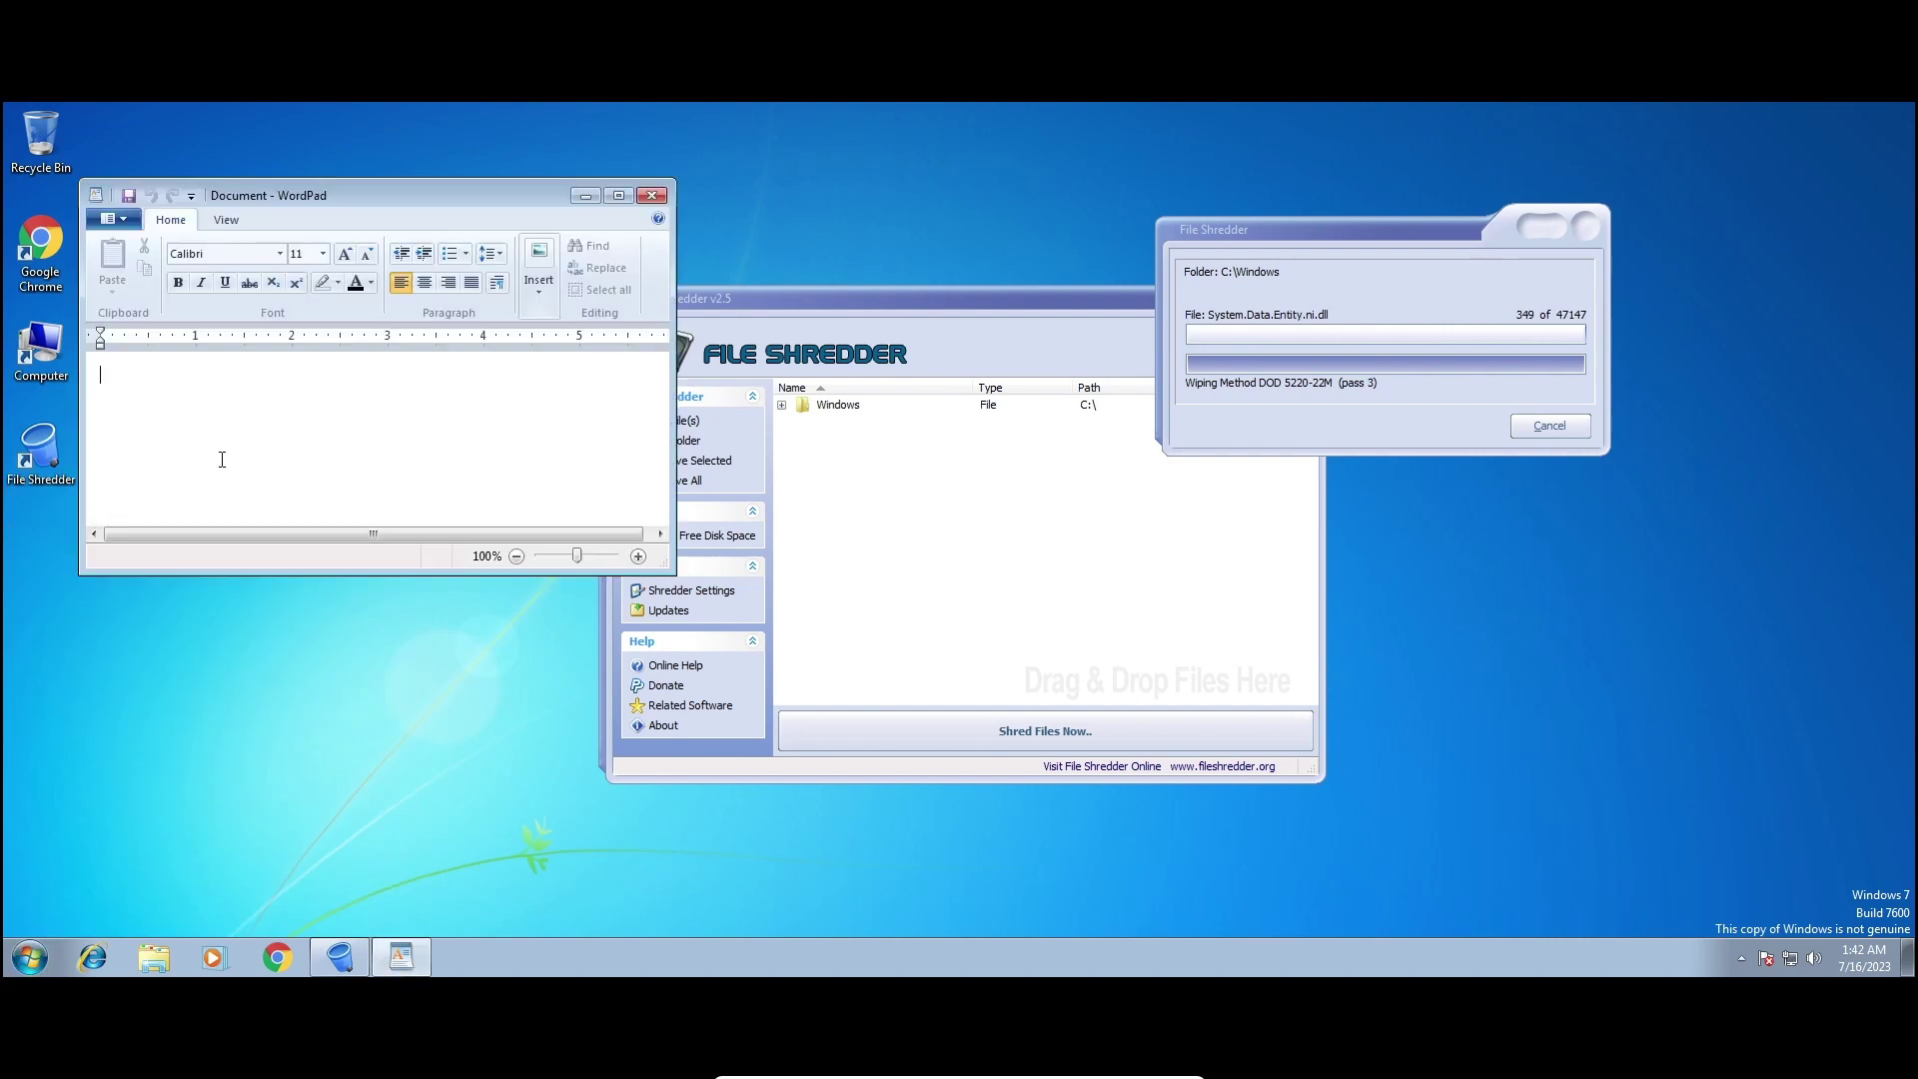
text(here we go again)
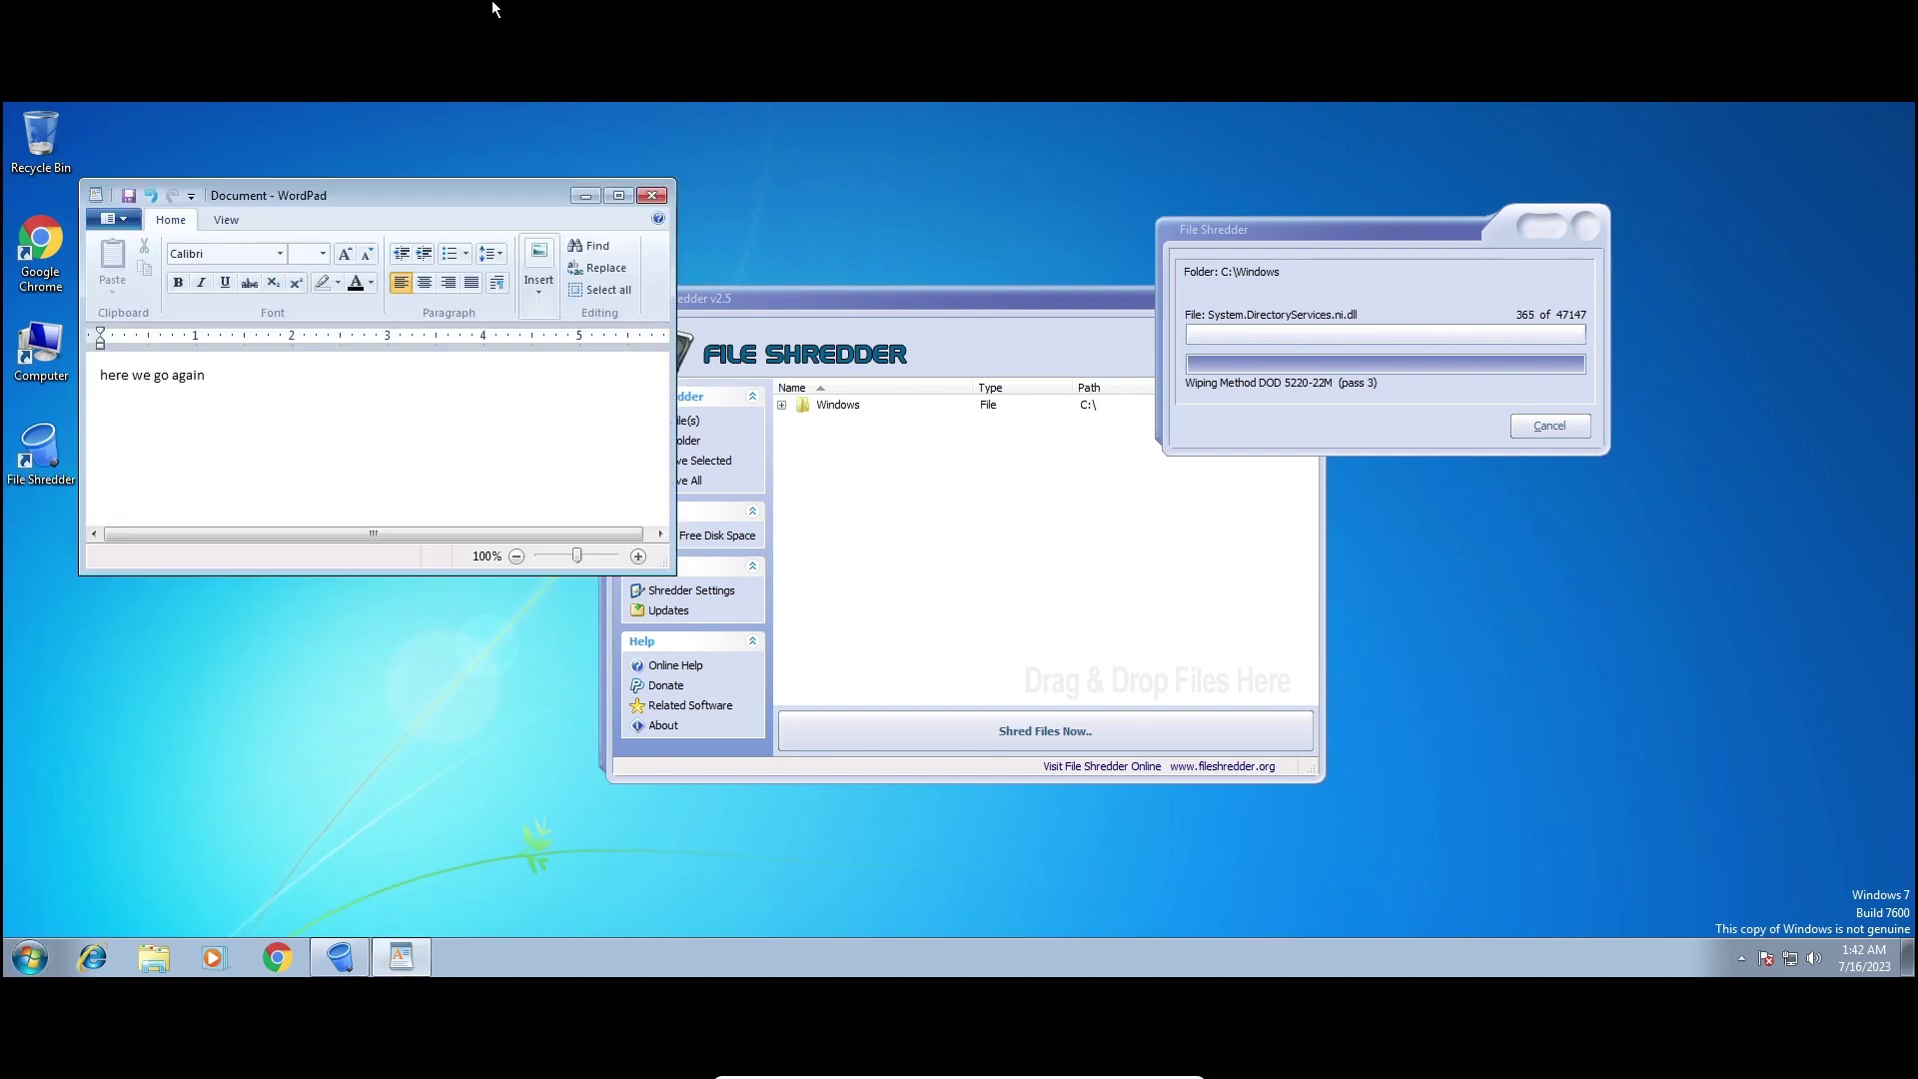
click(653, 196)
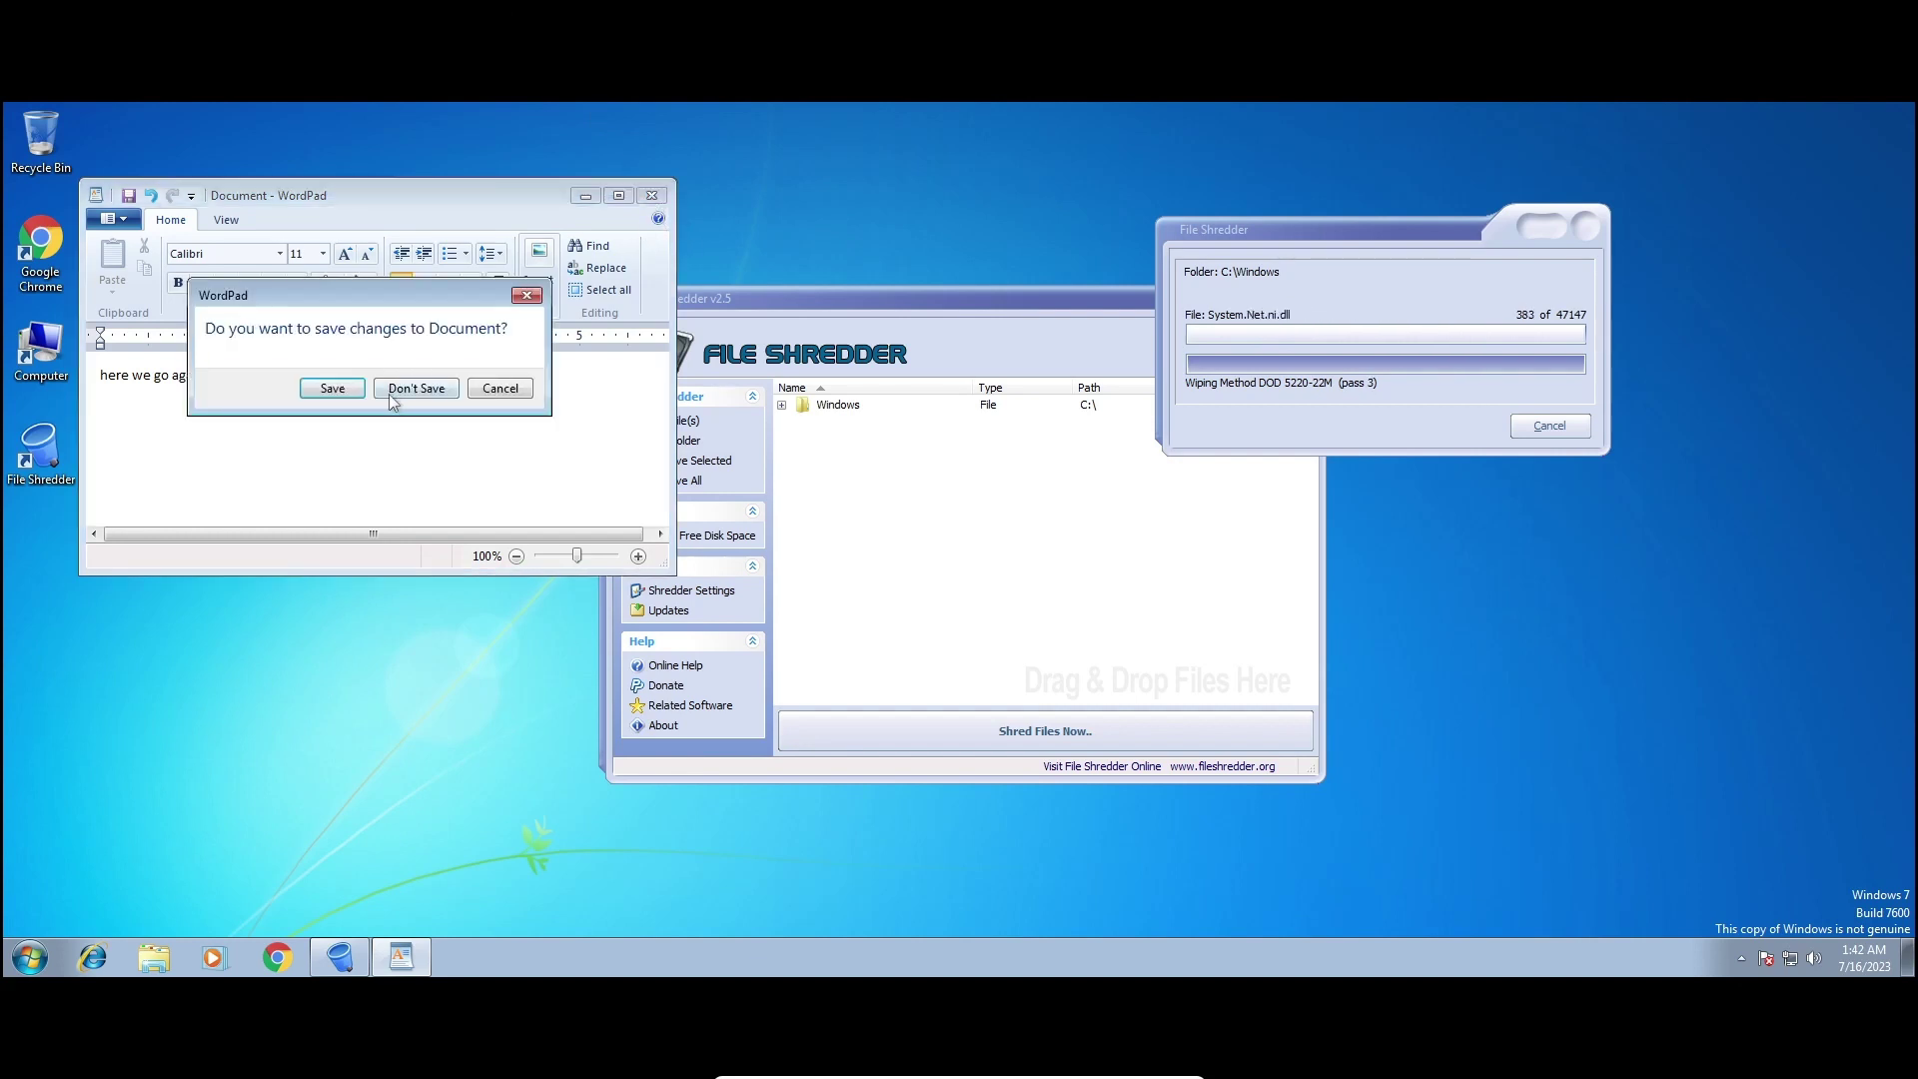
click(413, 385)
Open Windows Task Manager by running the taskmgr command.
click(30, 959)
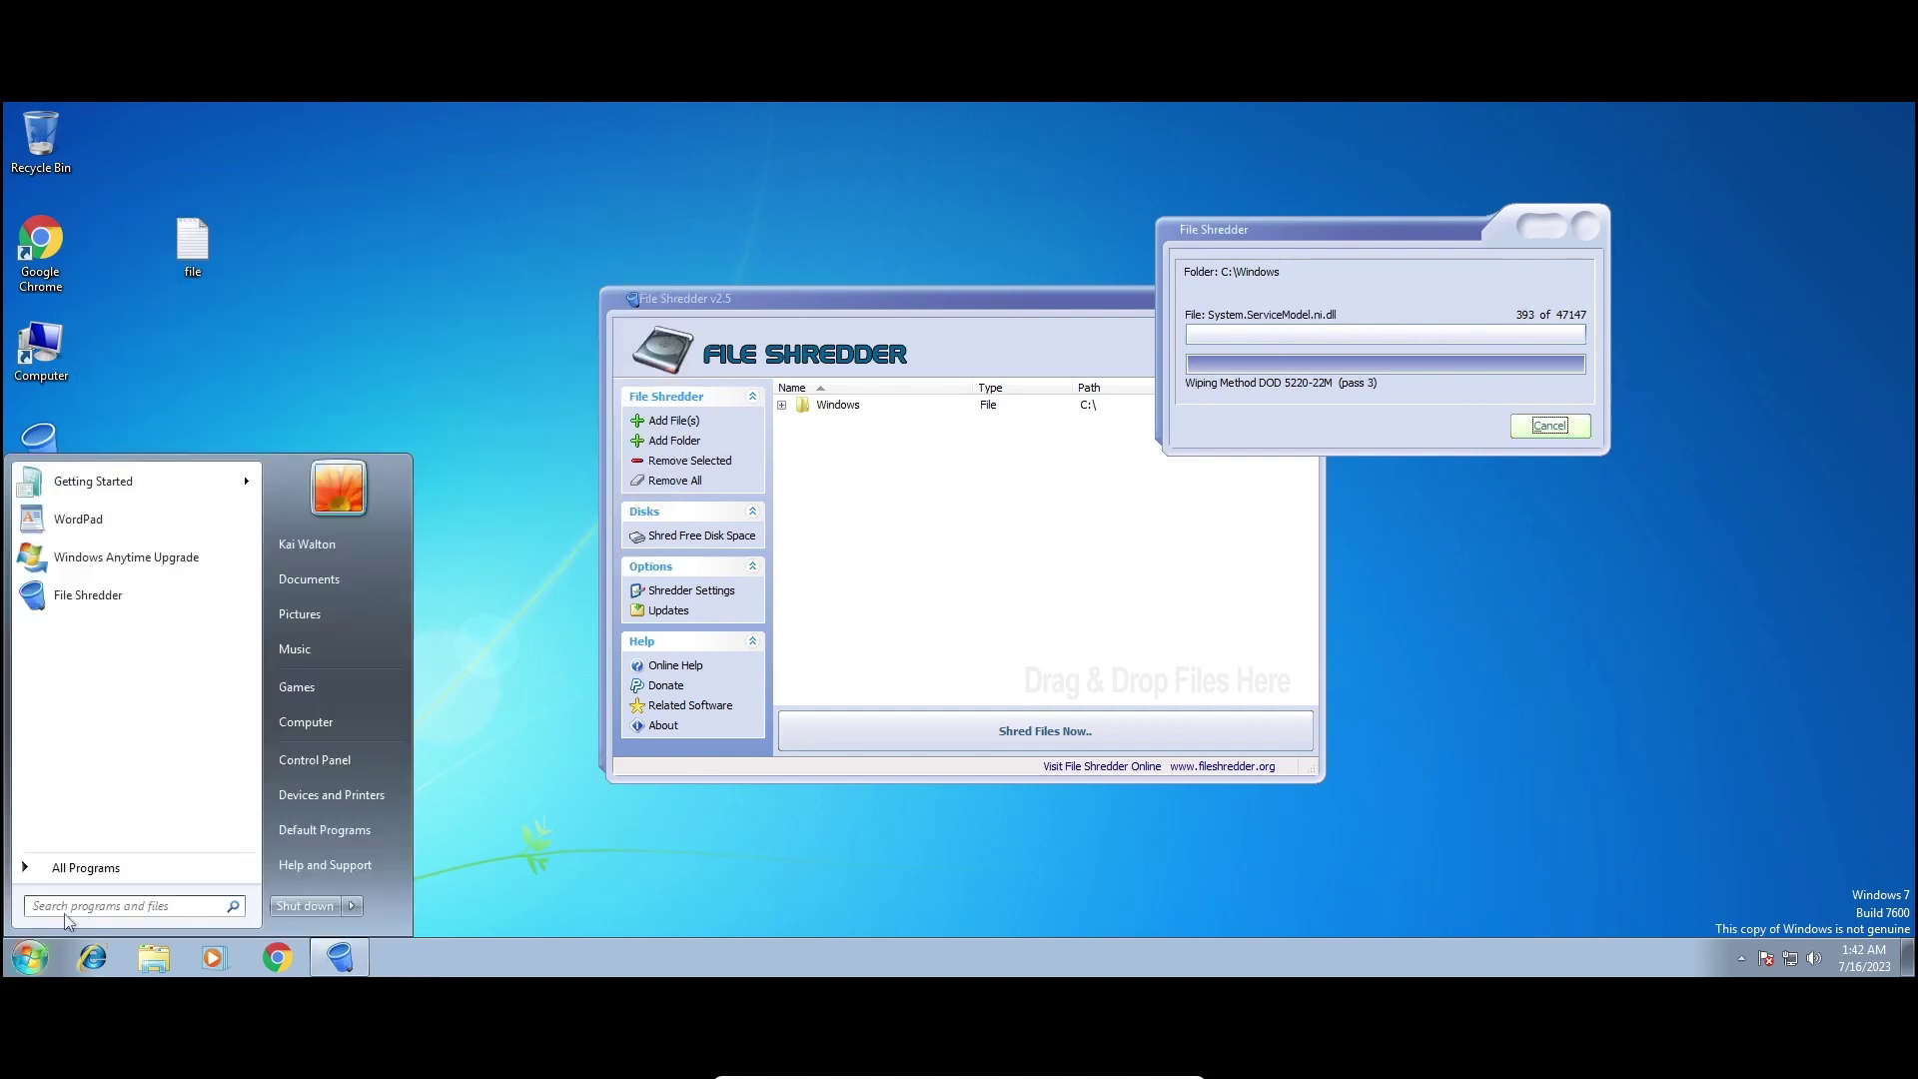
text(winver)
key(Return)
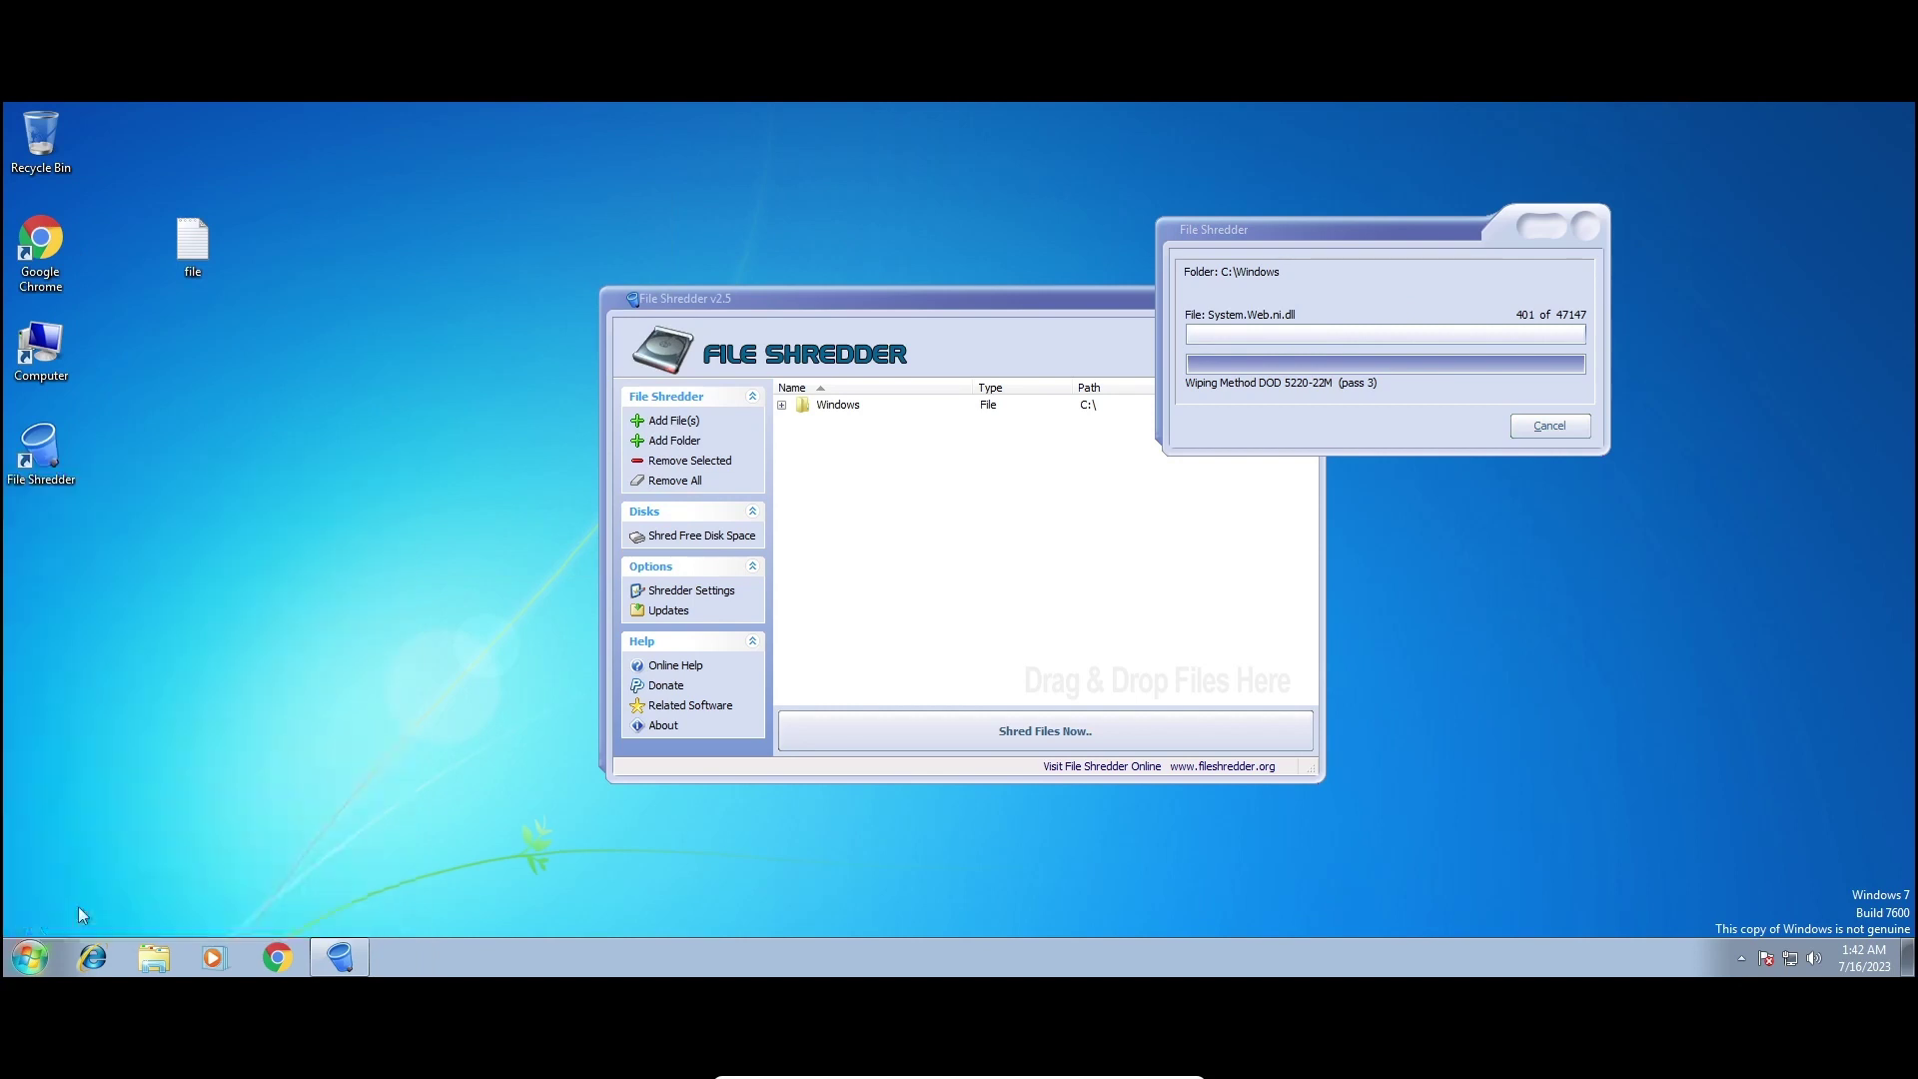
text(taskmgr)
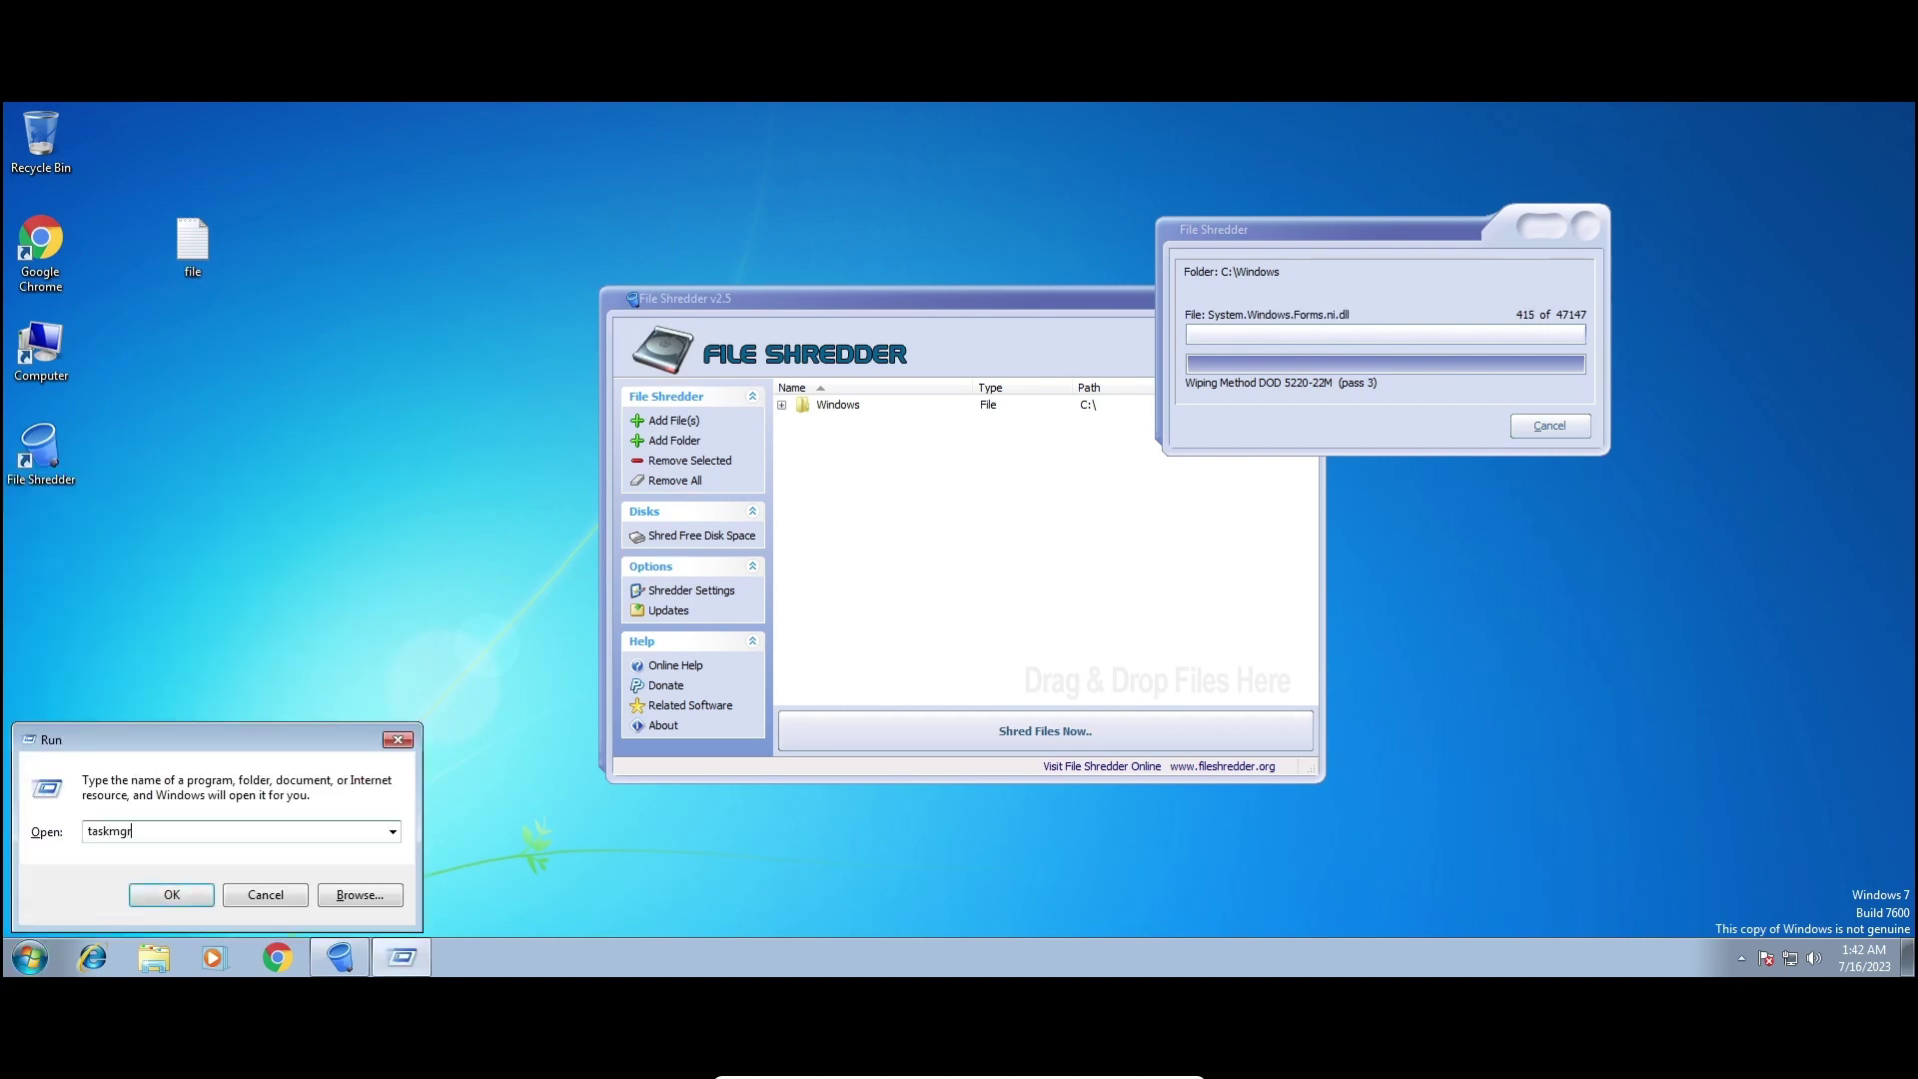
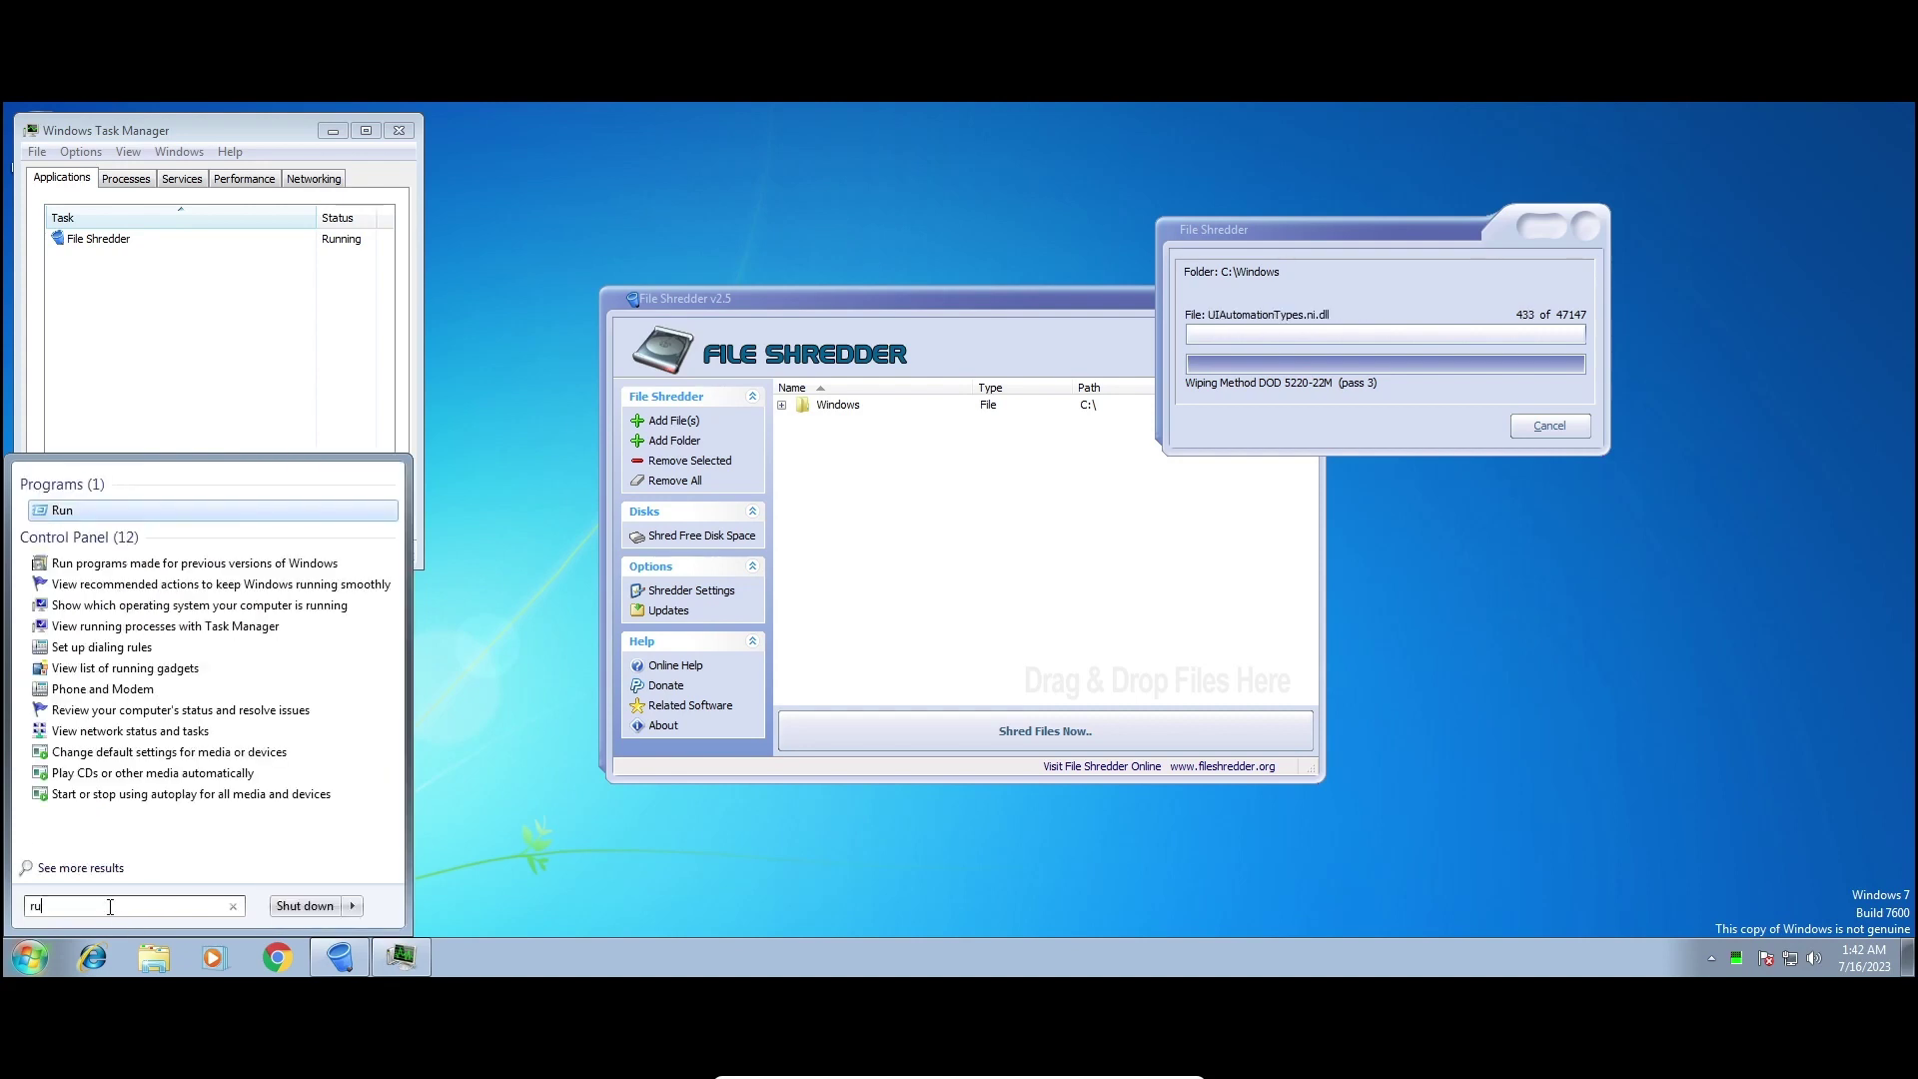
Launch Windows Explorer through the Run dialog and go to the C: drive.
click(110, 906)
text(ru)
key(Return)
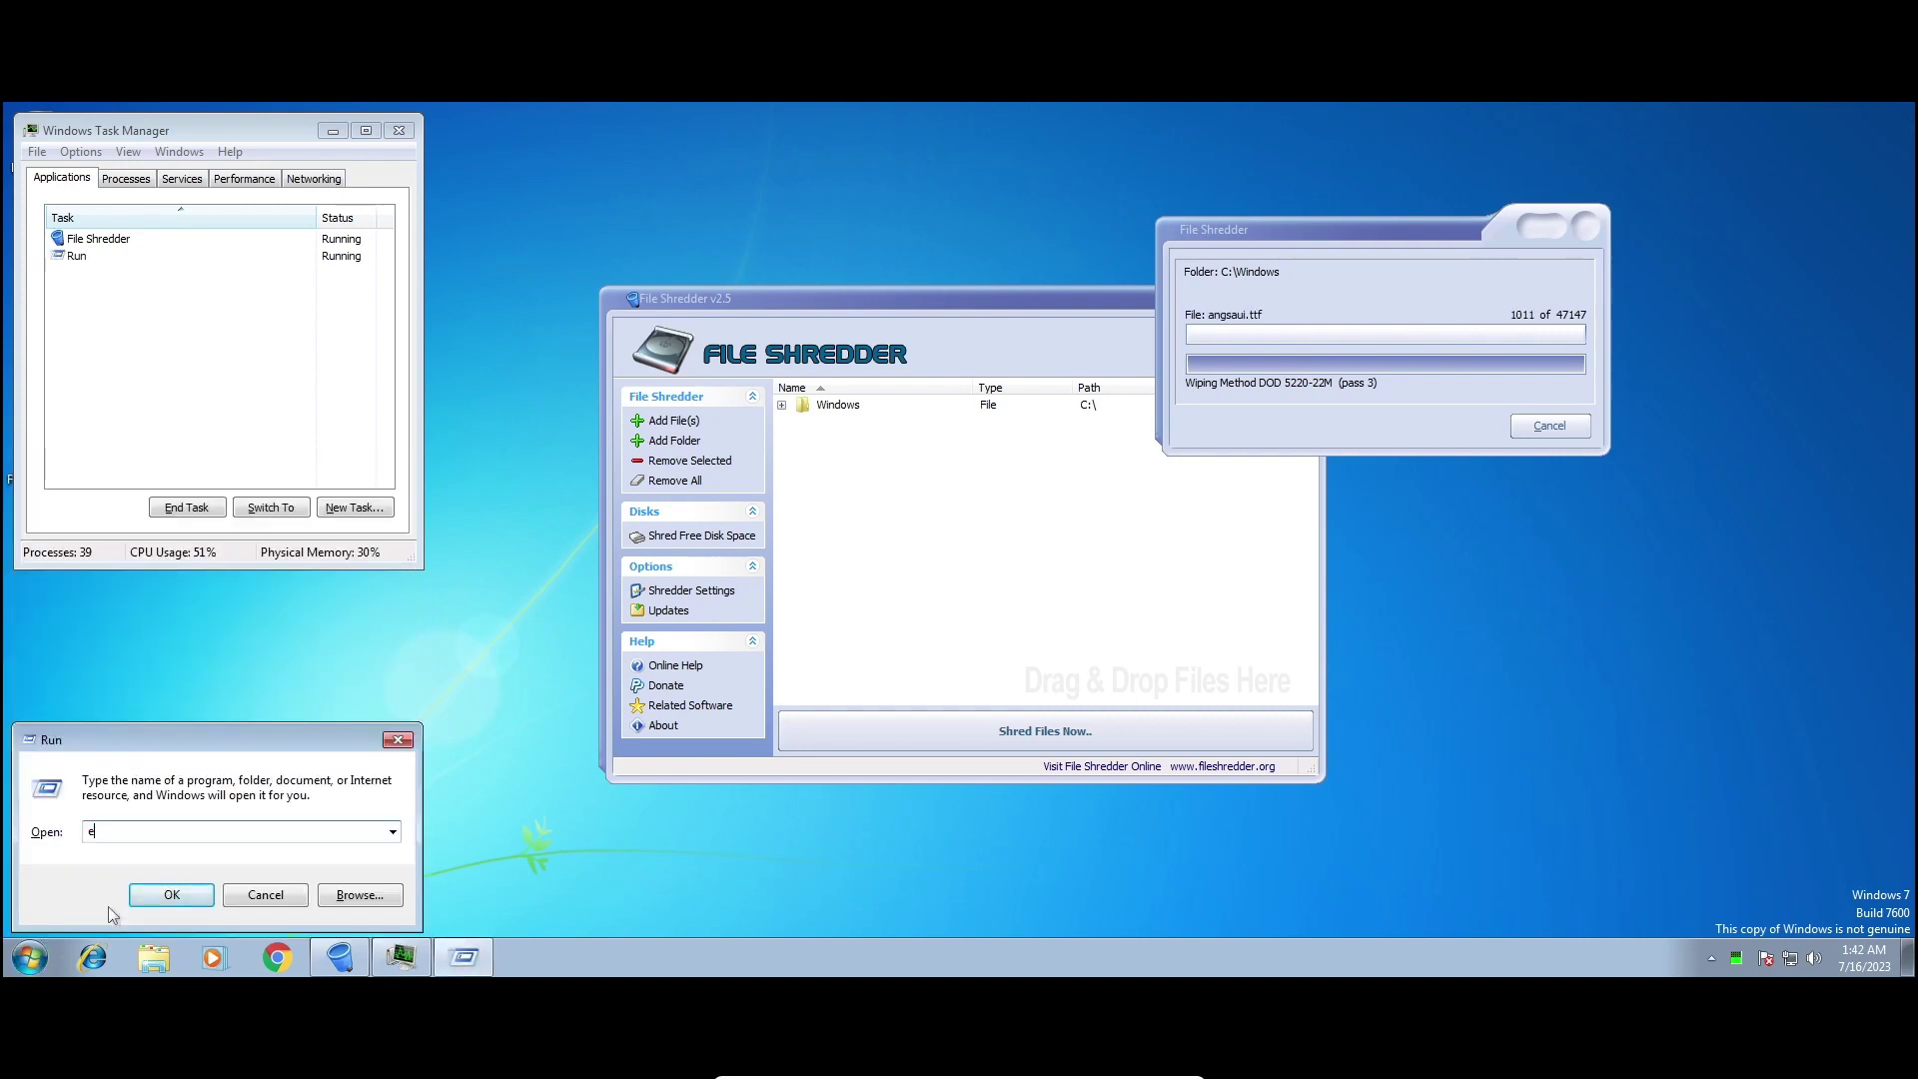
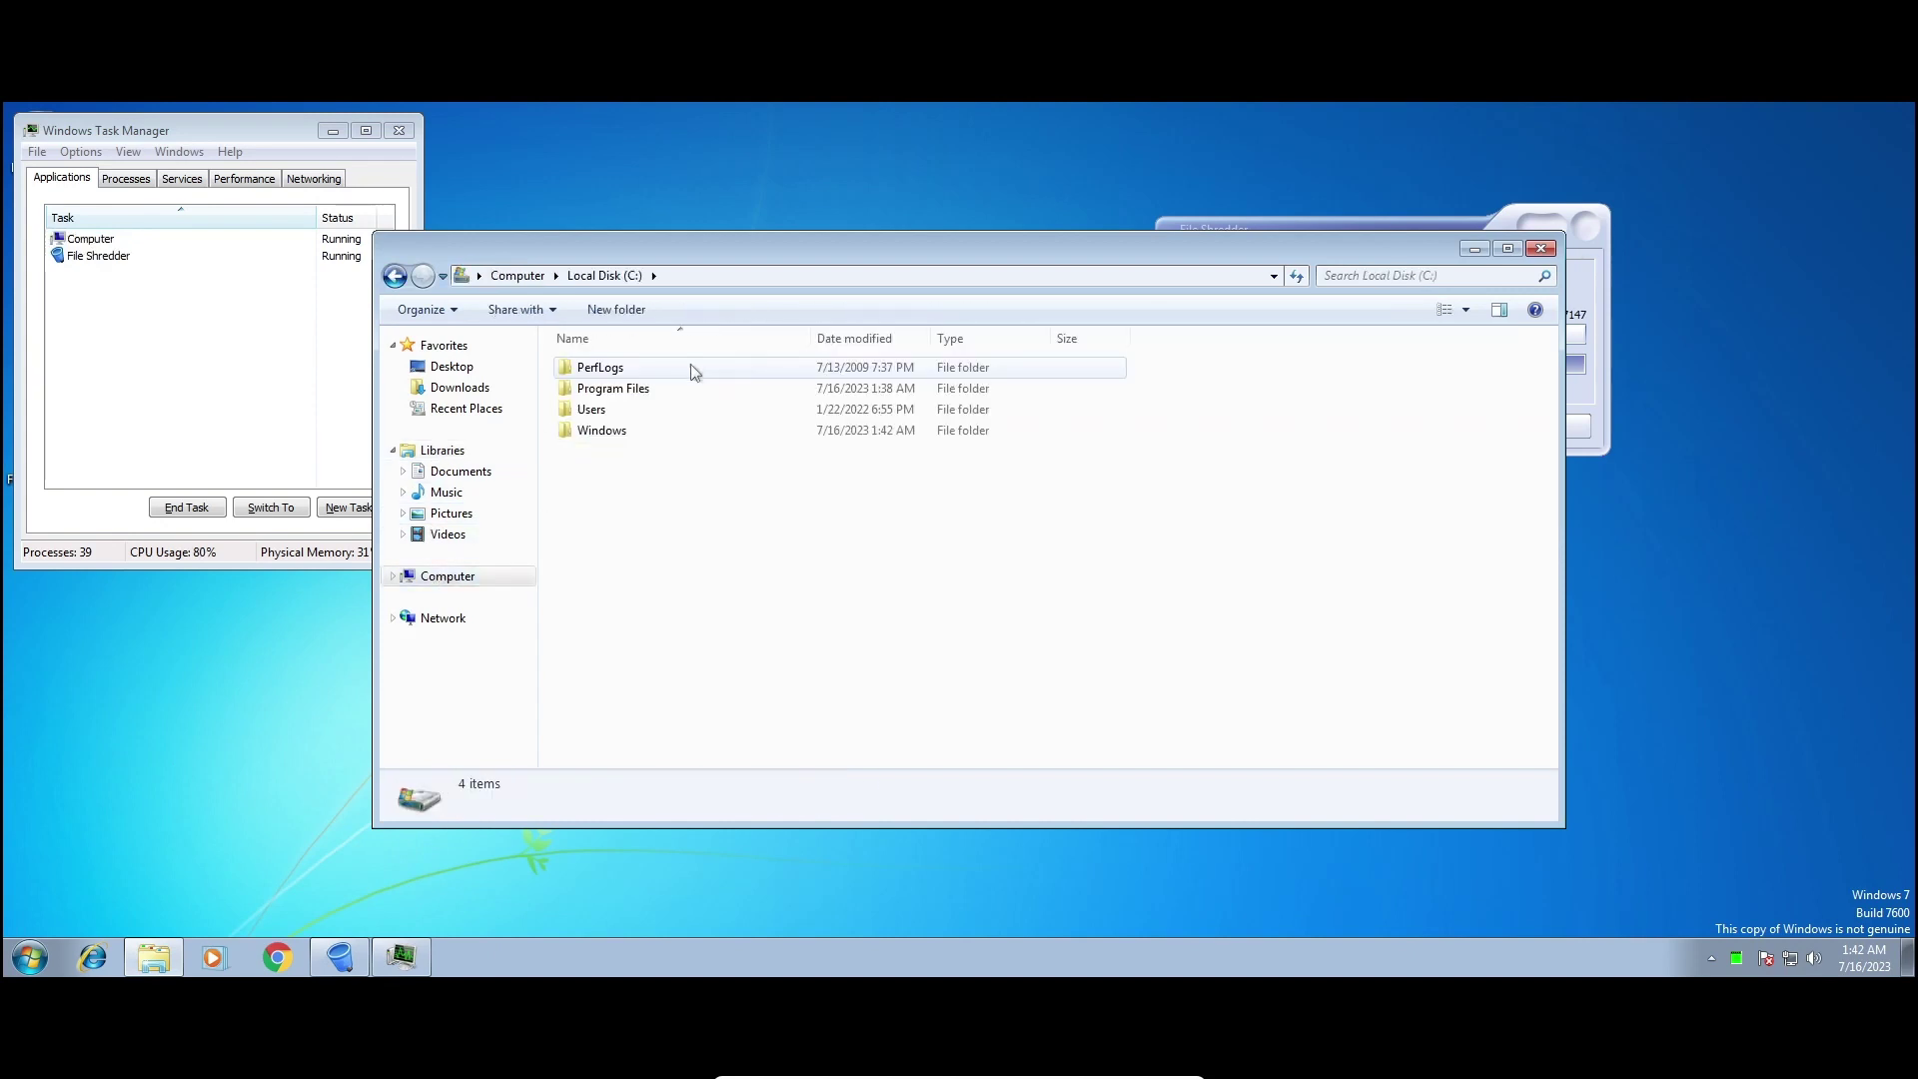
Check the contents of C:\Windows and its winsxs subfolder, and return to the C: drive.
double_click(696, 440)
scroll(704, 449, down, 13)
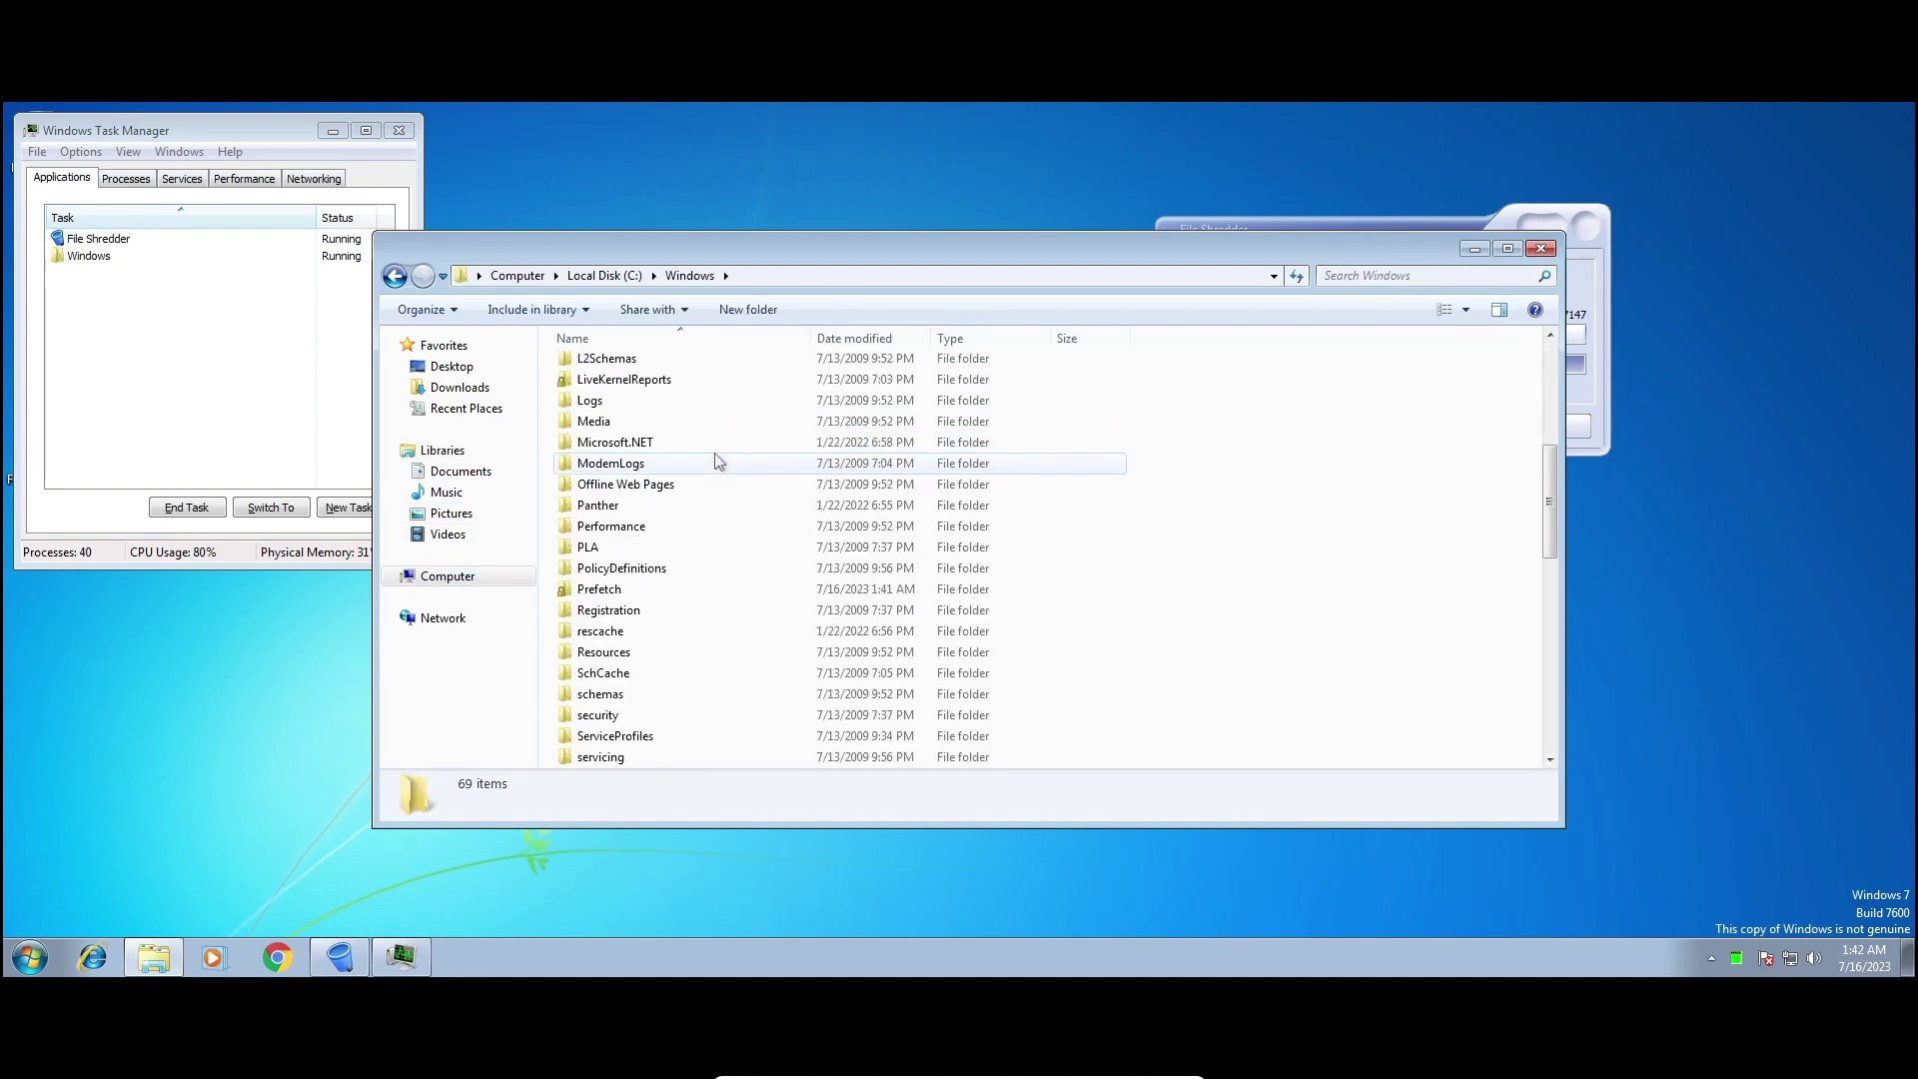
double_click(655, 599)
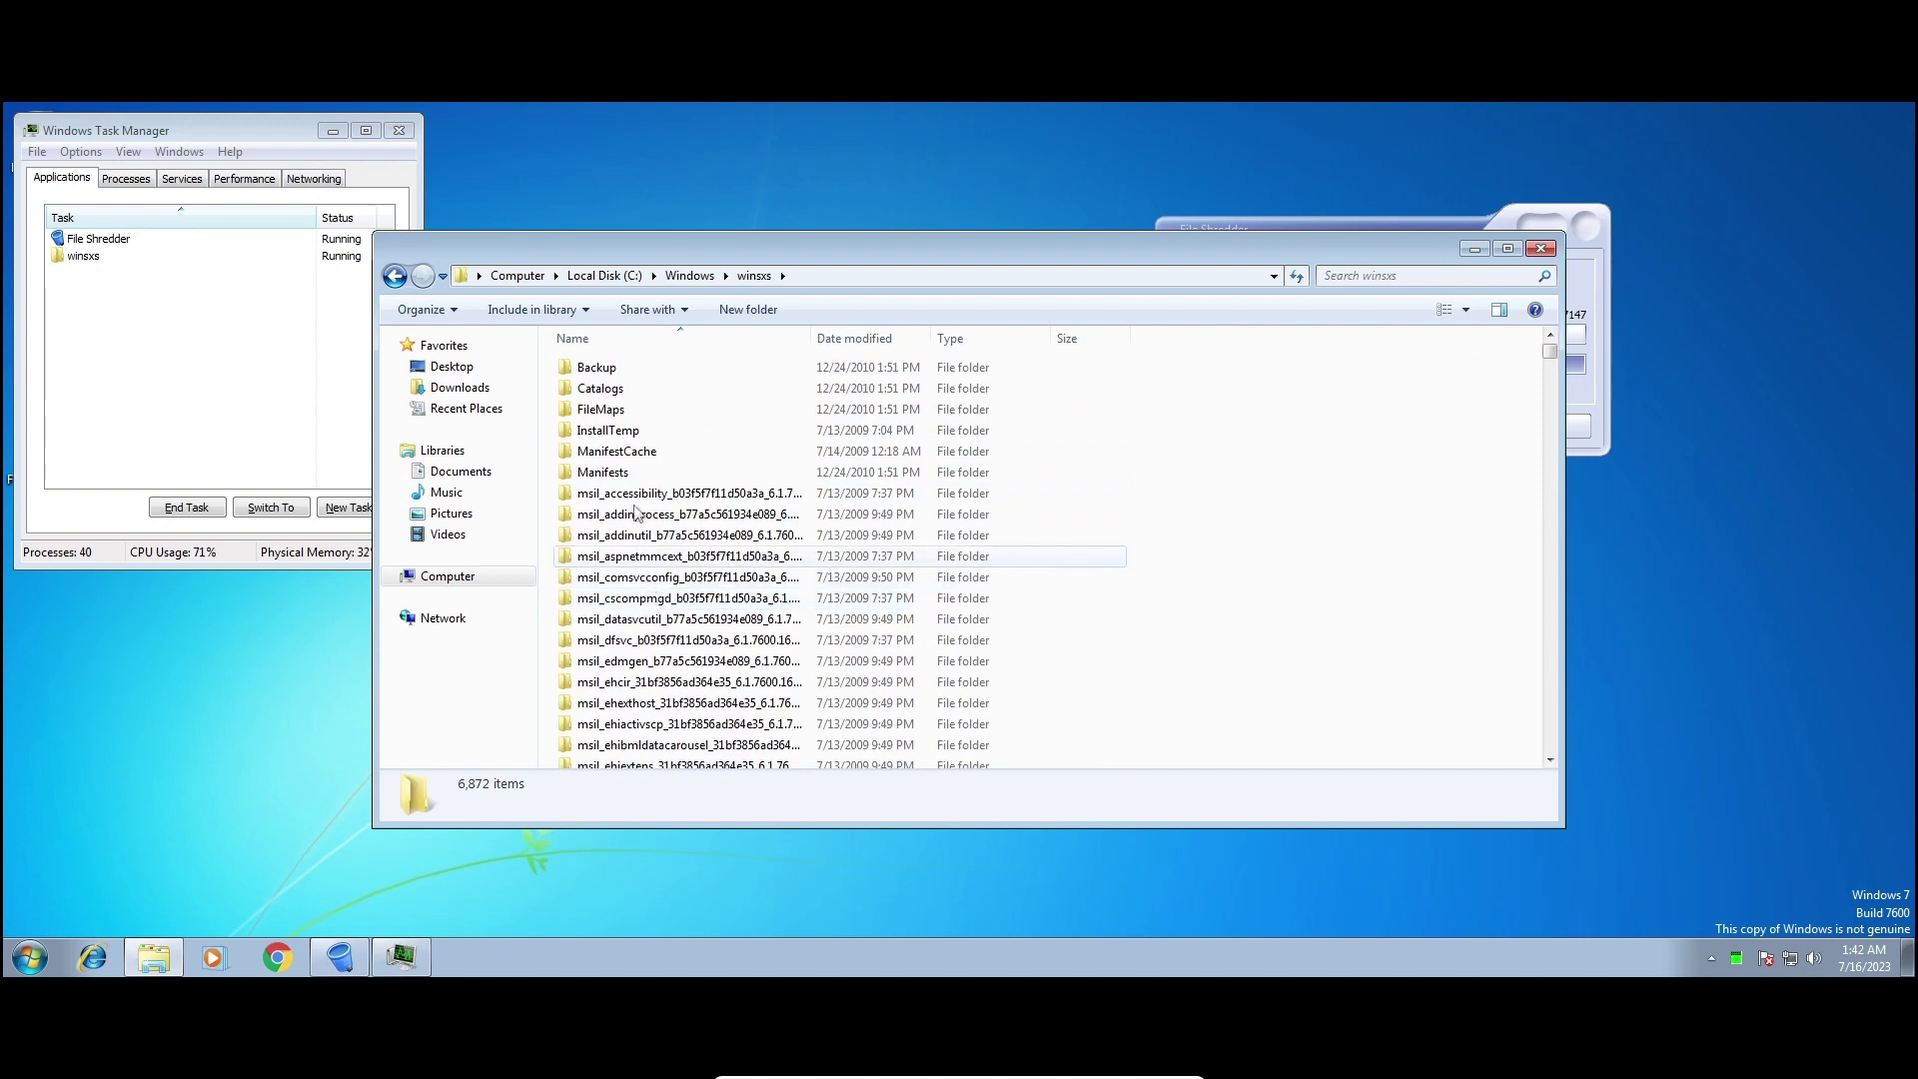
click(598, 275)
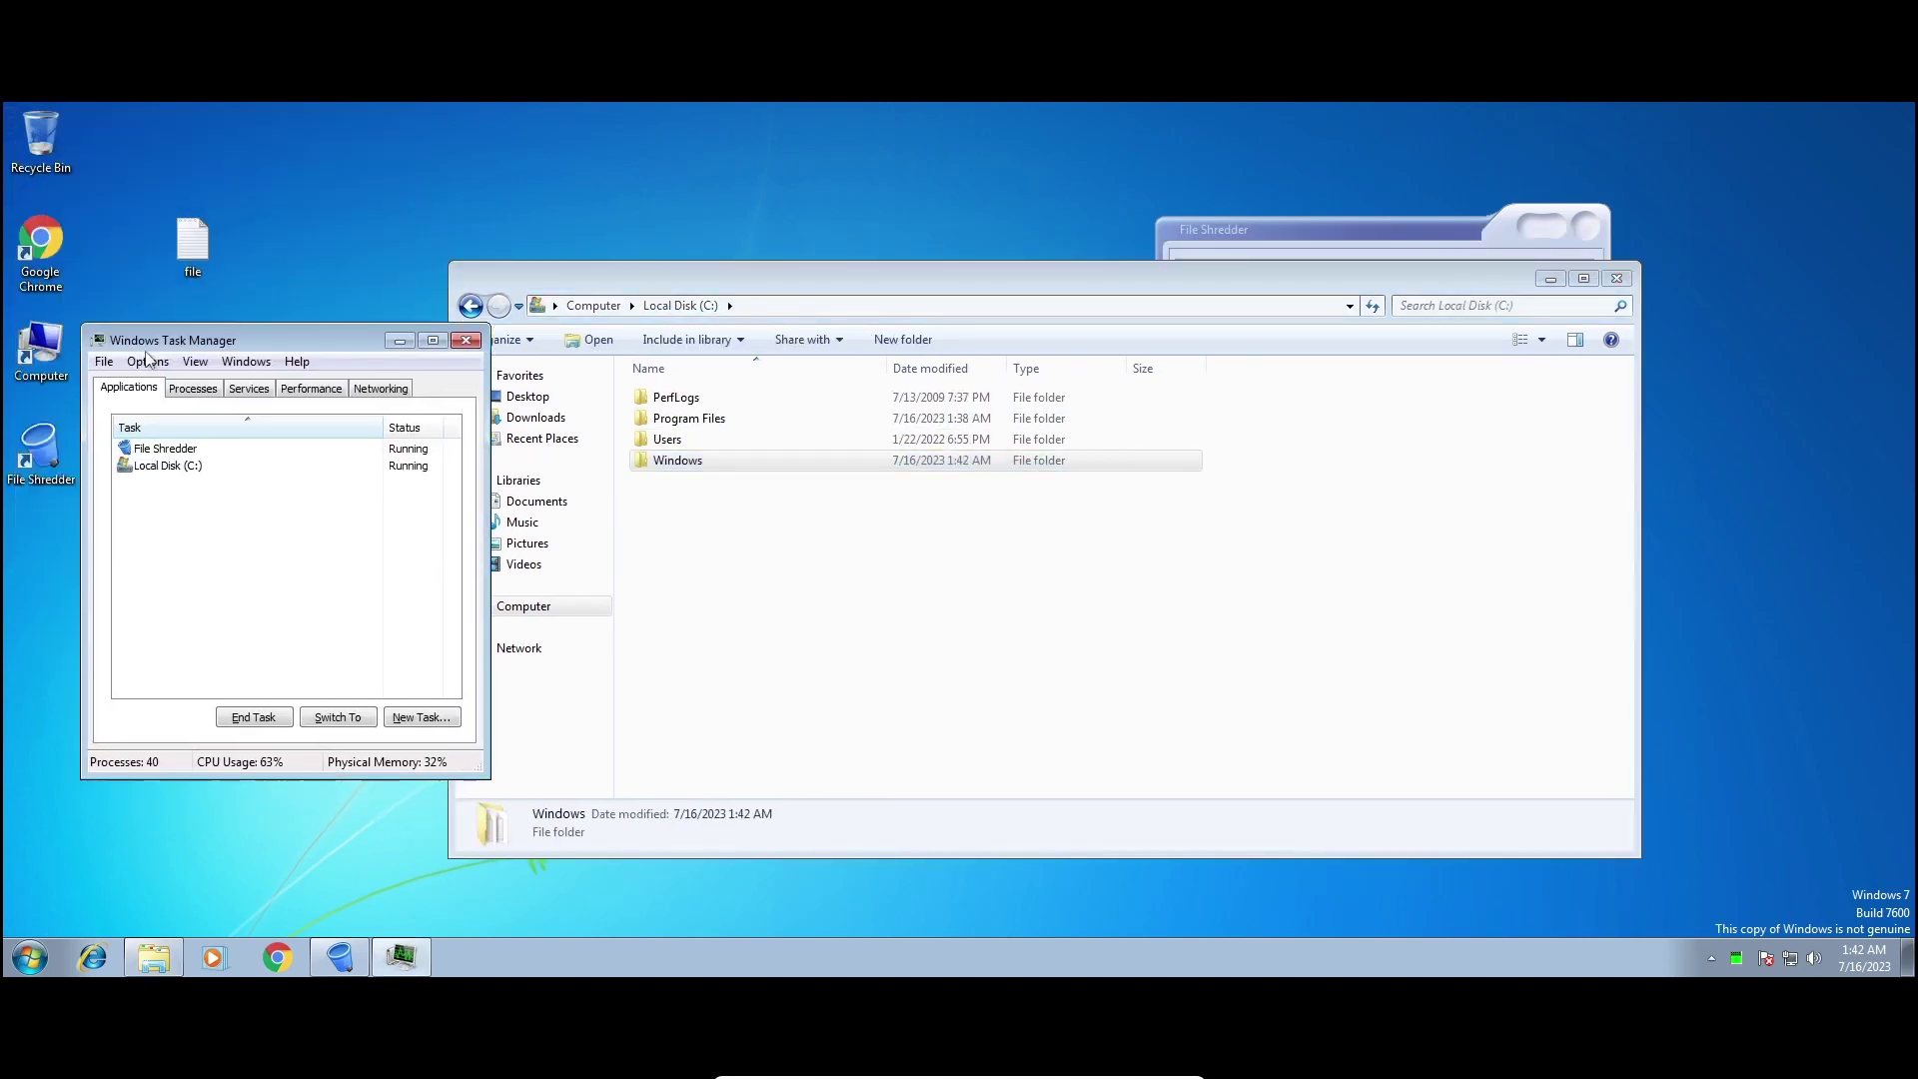
Rearrange the Task Manager and shredding progress windows so that both stay readable beside the Explorer window.
drag(277, 182, 164, 237)
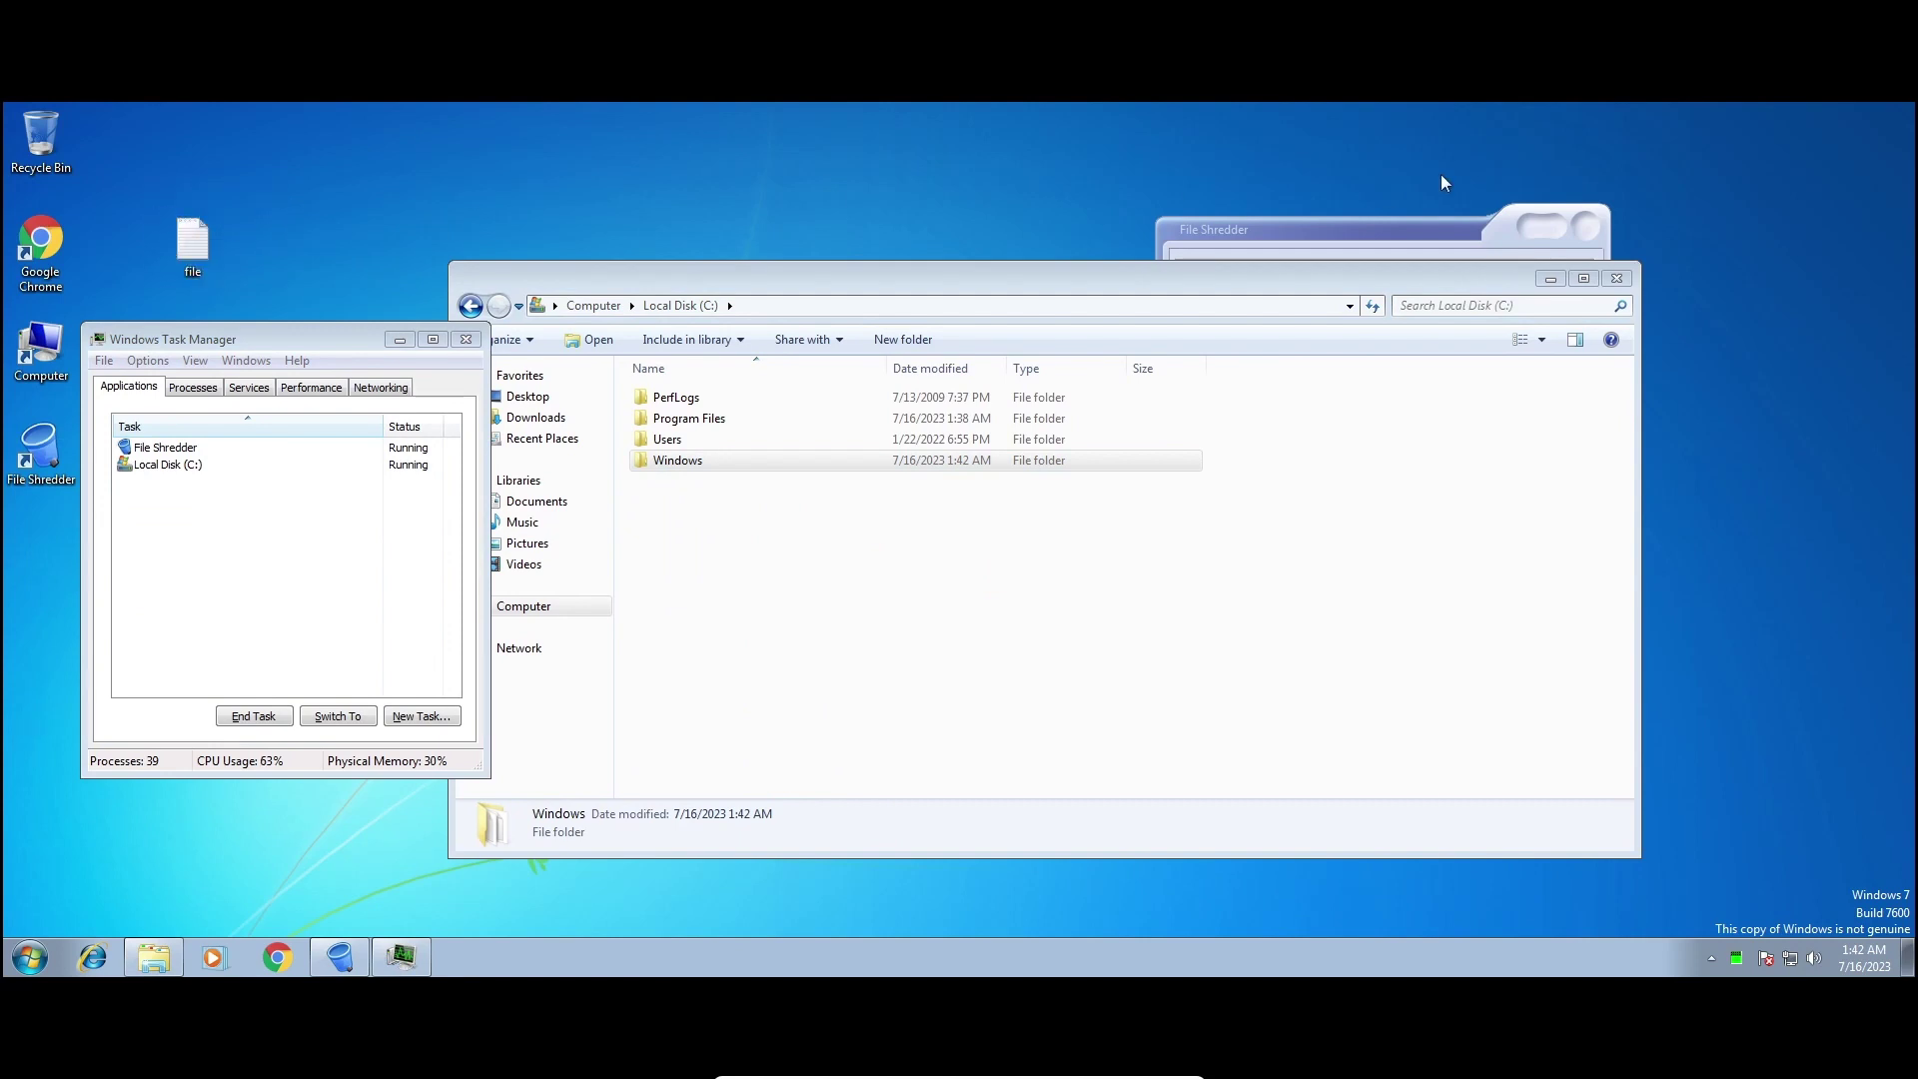
drag(1265, 229, 1407, 170)
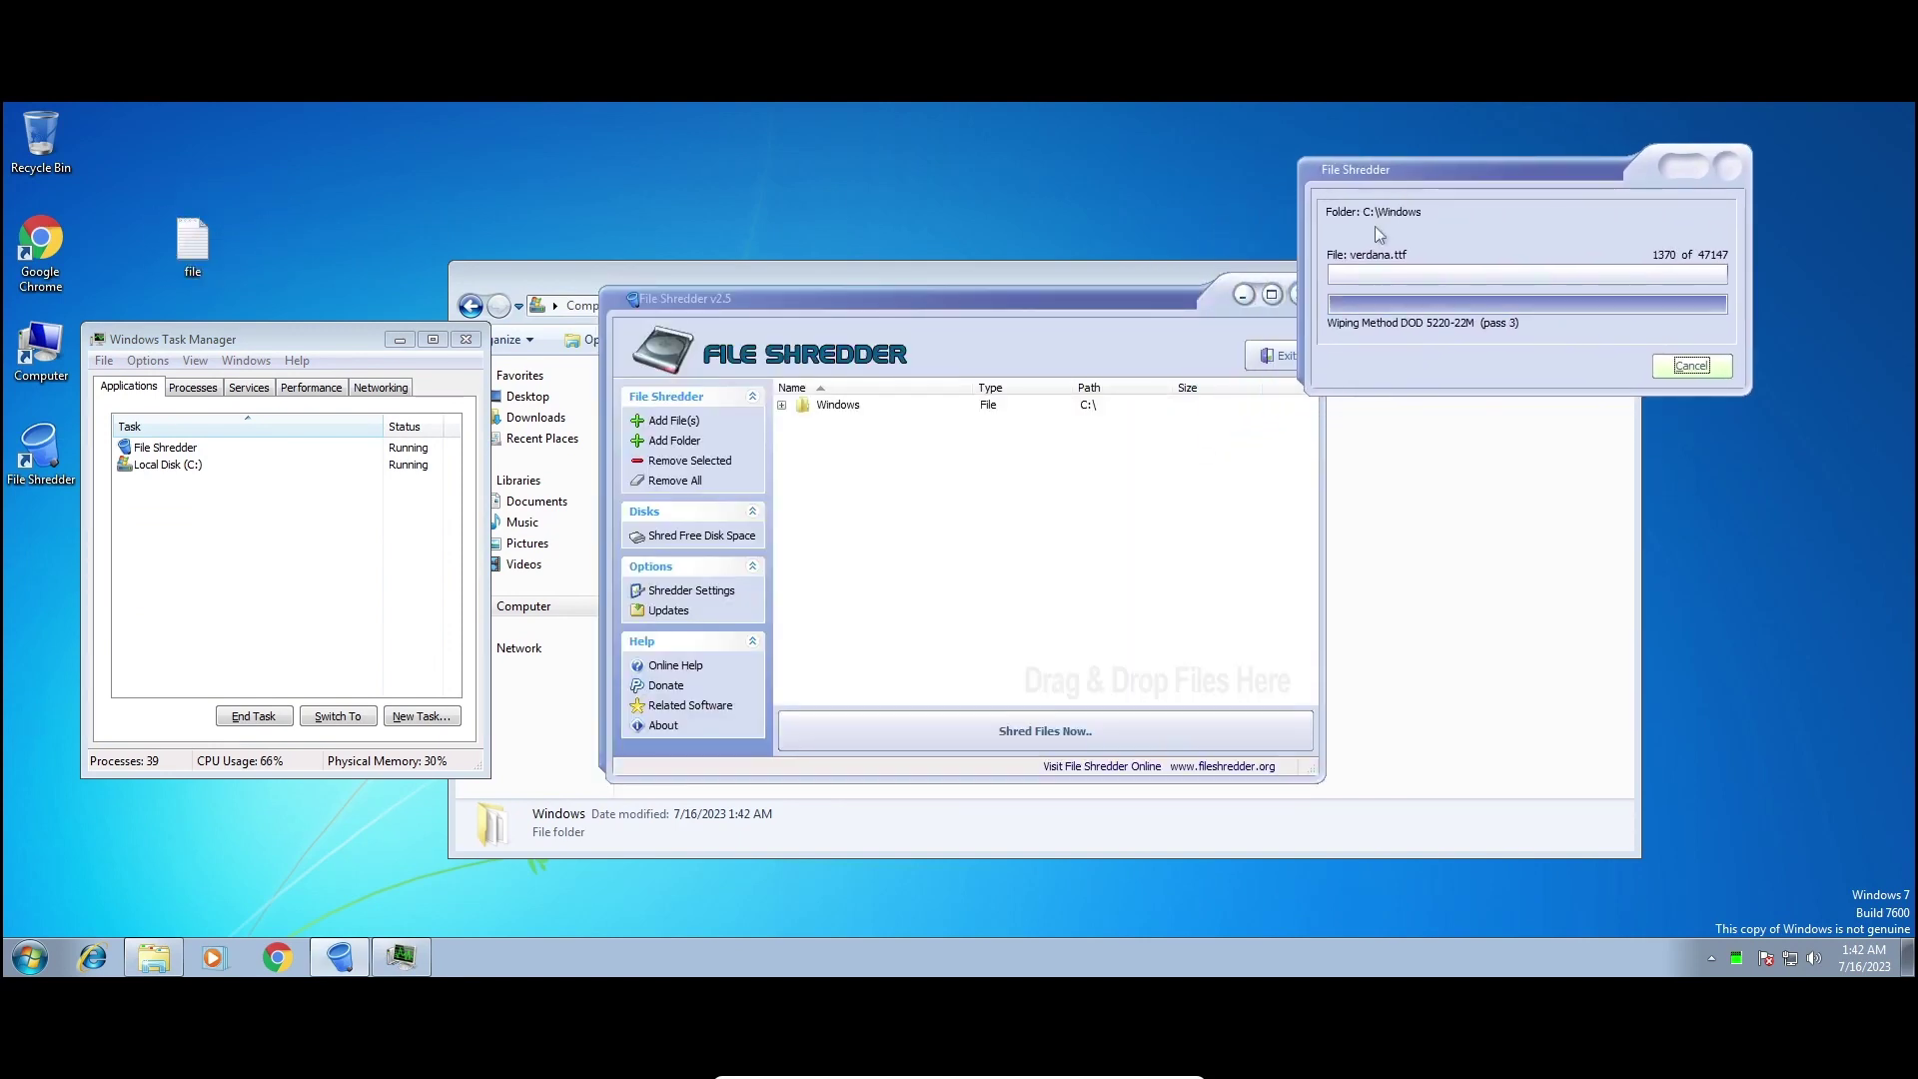
click(300, 529)
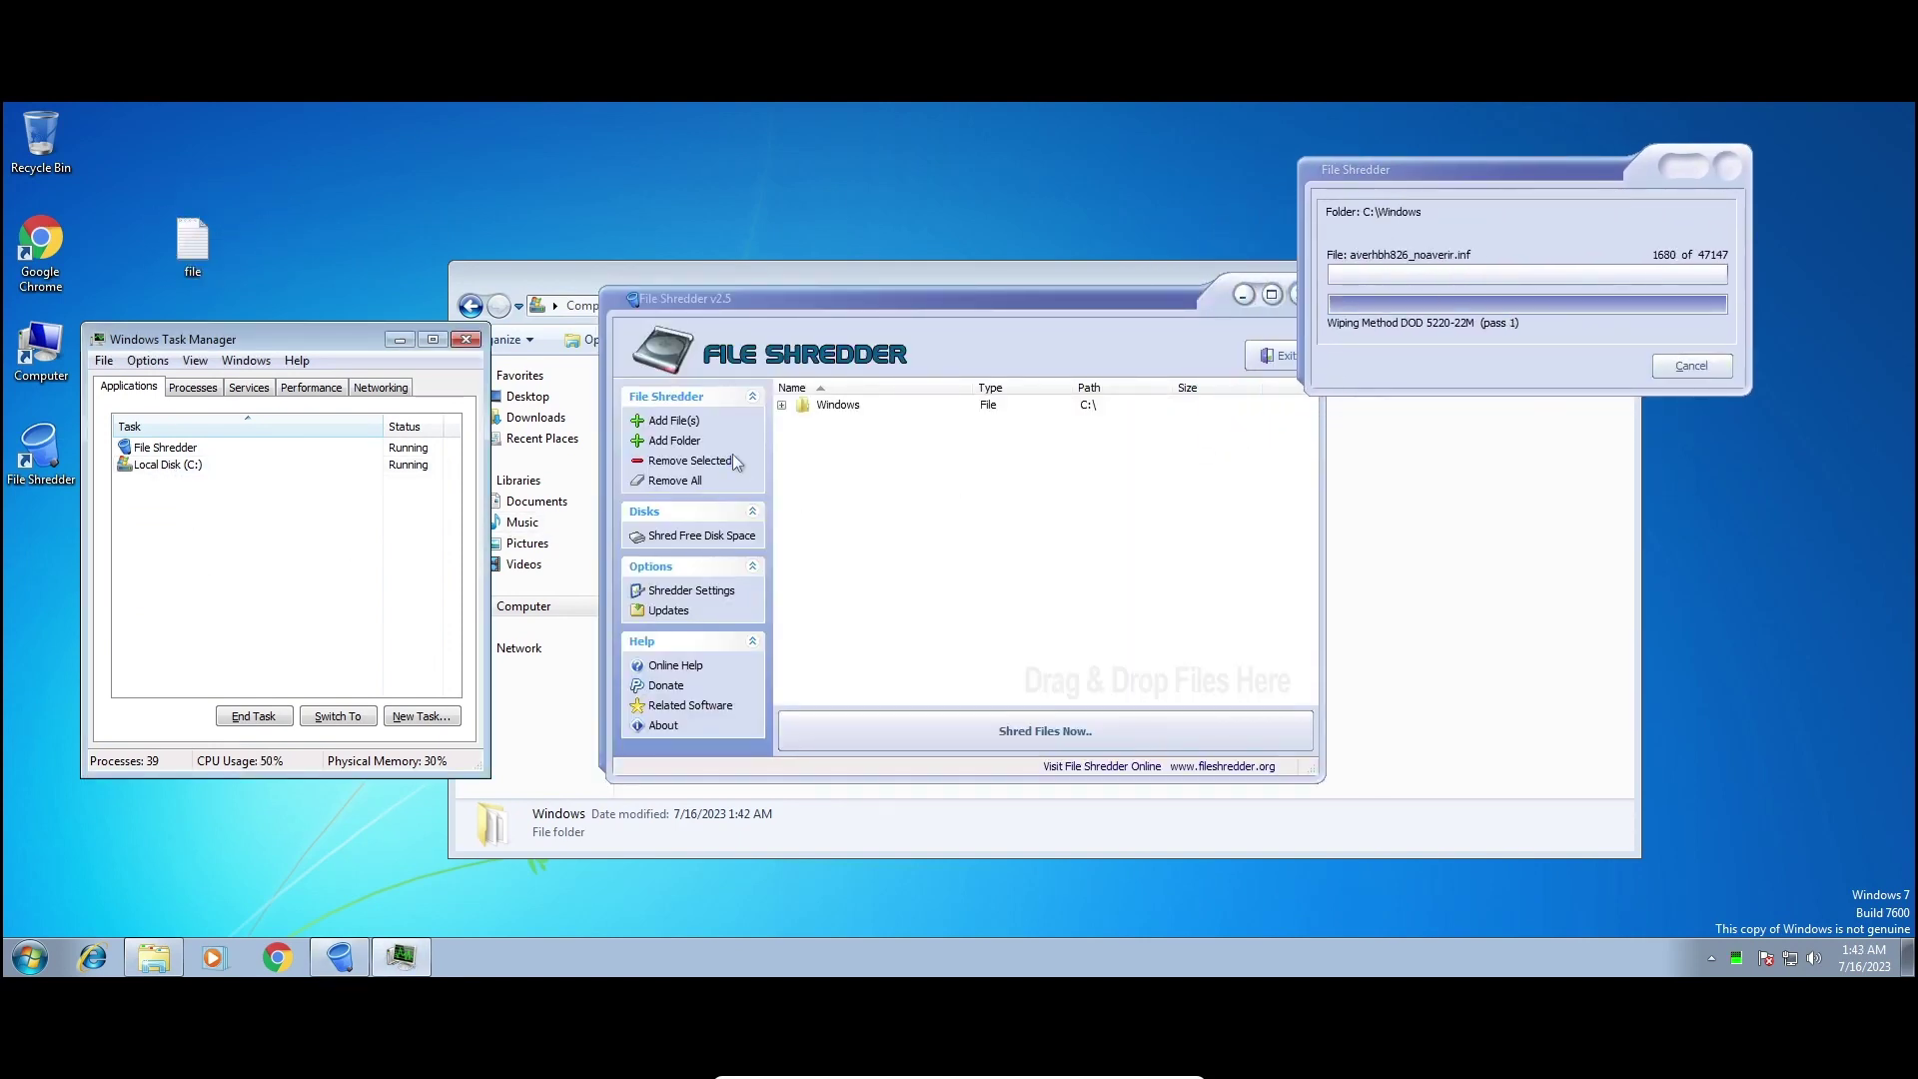
Open the AppCompat folder in C:\Windows, try to open its Programs subfolder and cancel the permission request.
click(577, 261)
double_click(664, 457)
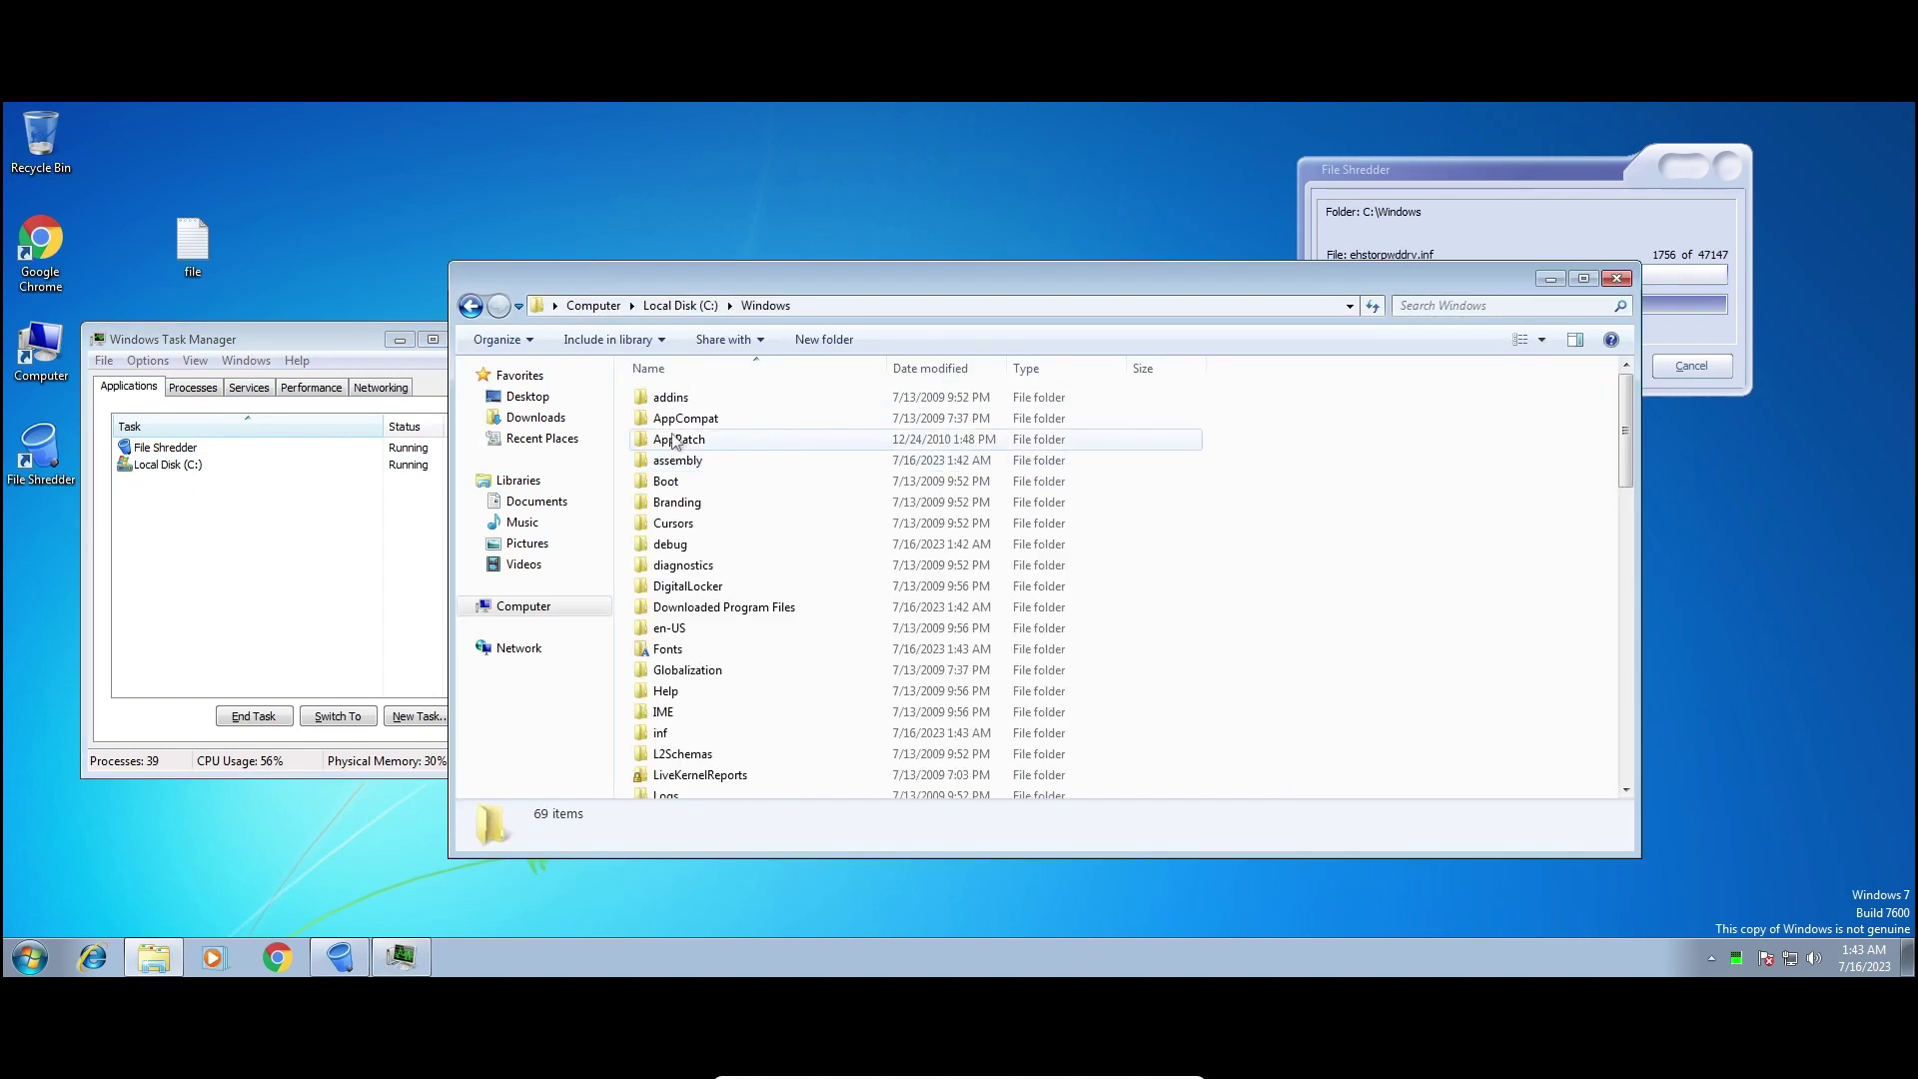
double_click(671, 440)
double_click(693, 398)
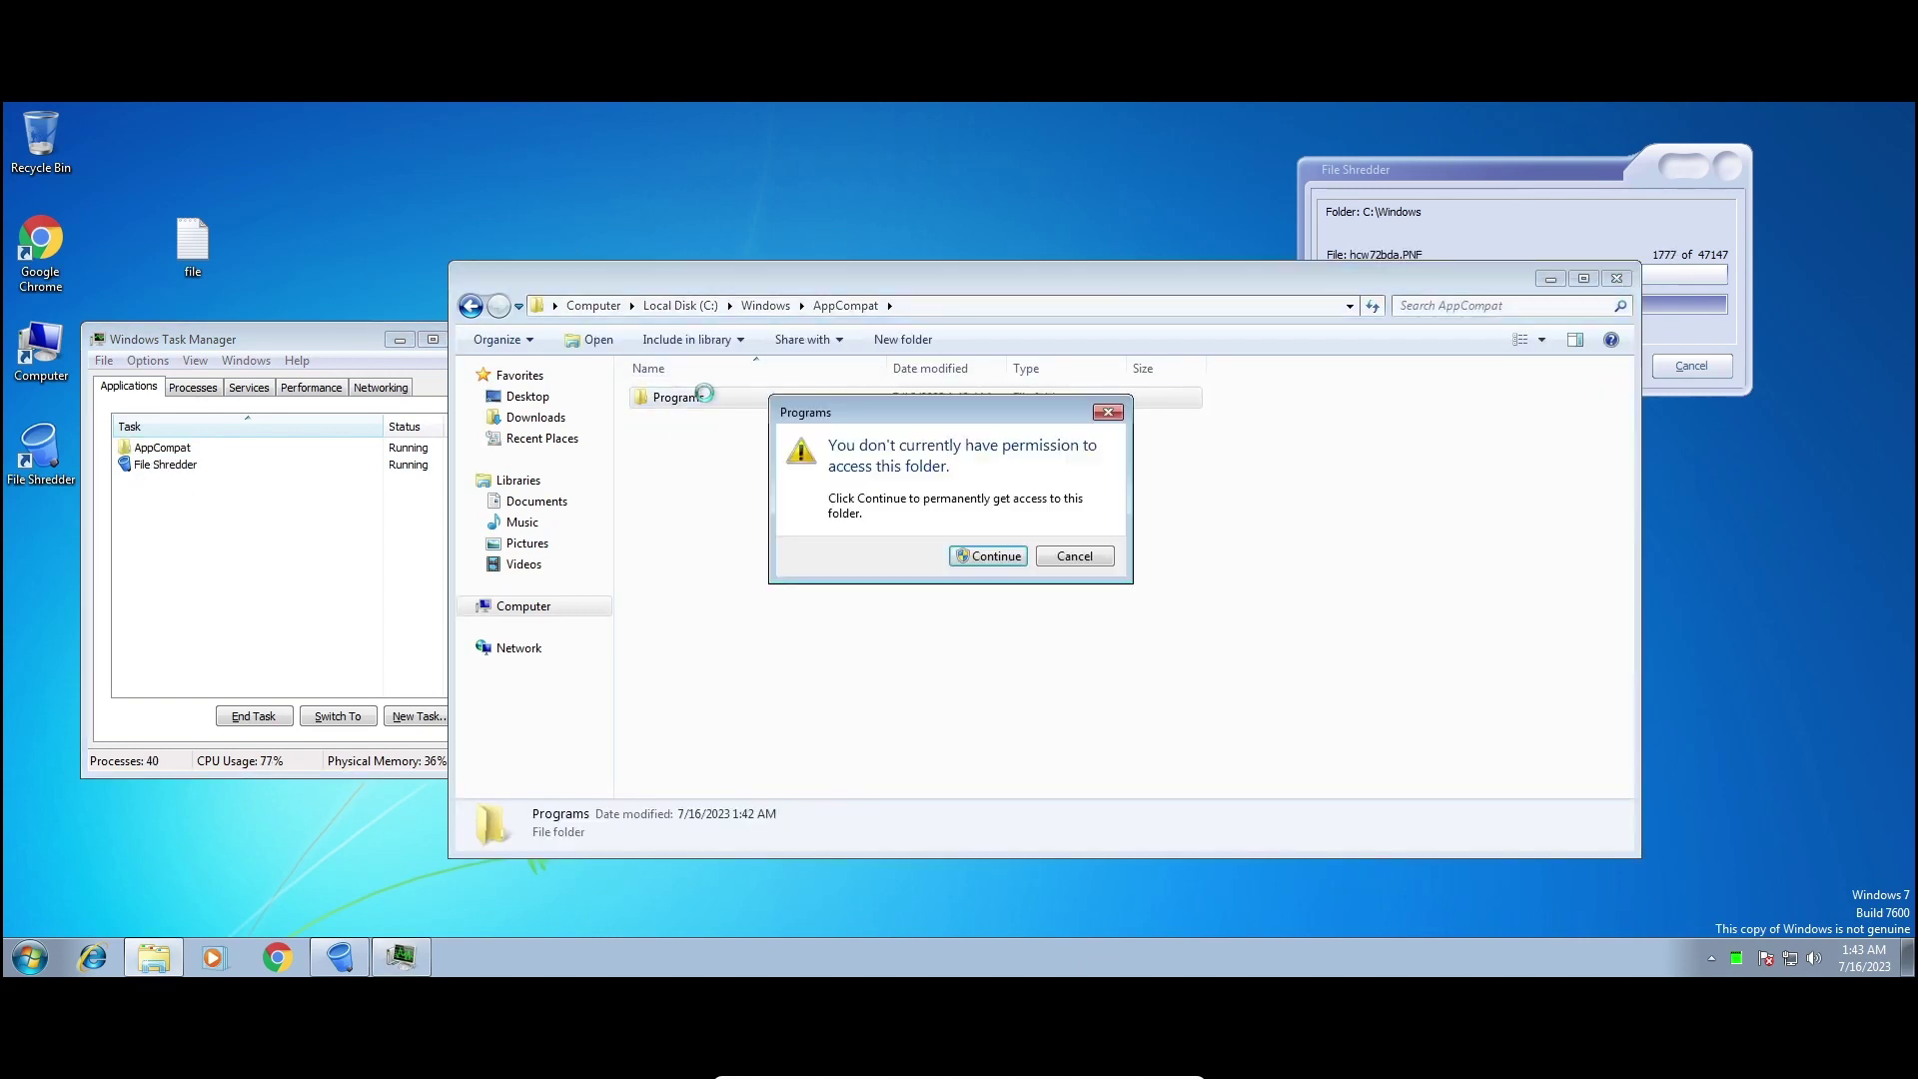
click(1073, 556)
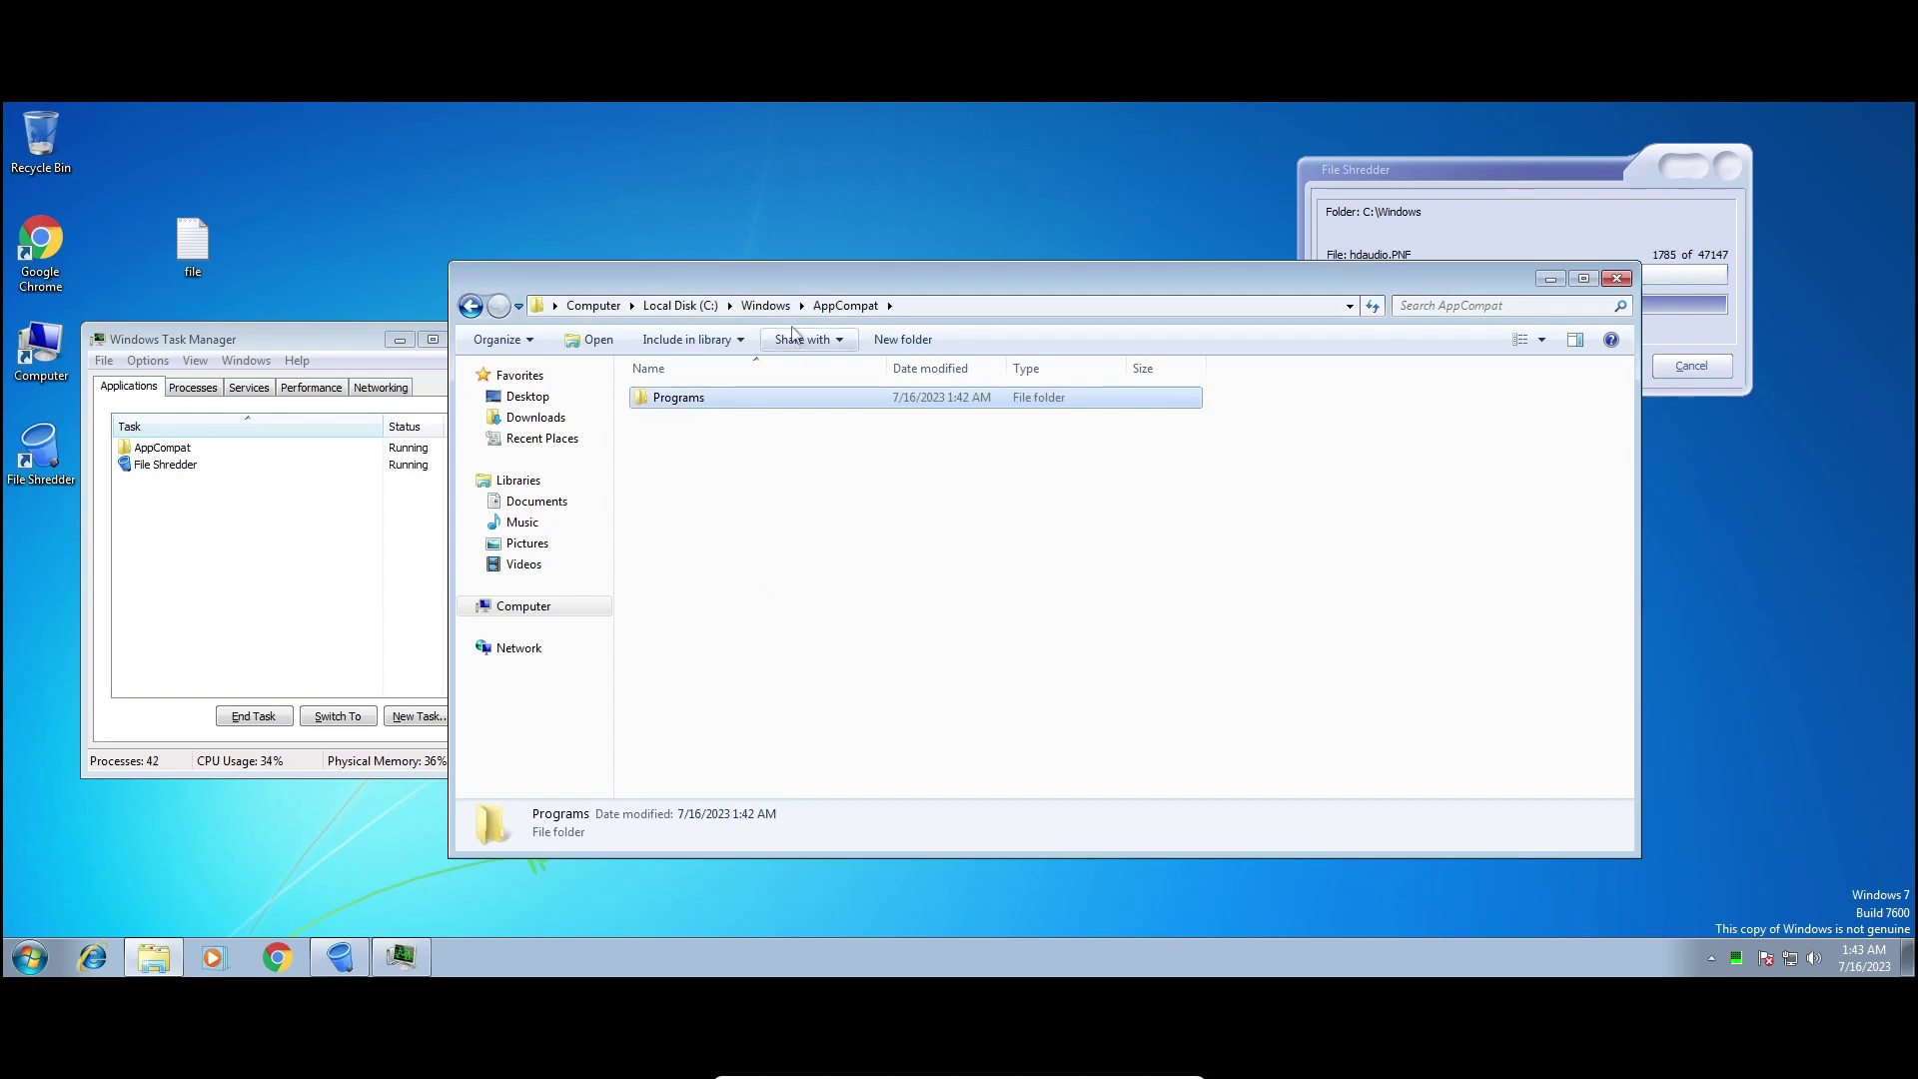
Look through the cursor files in C:\Windows\Cursors and return to the Windows folder.
double_click(741, 522)
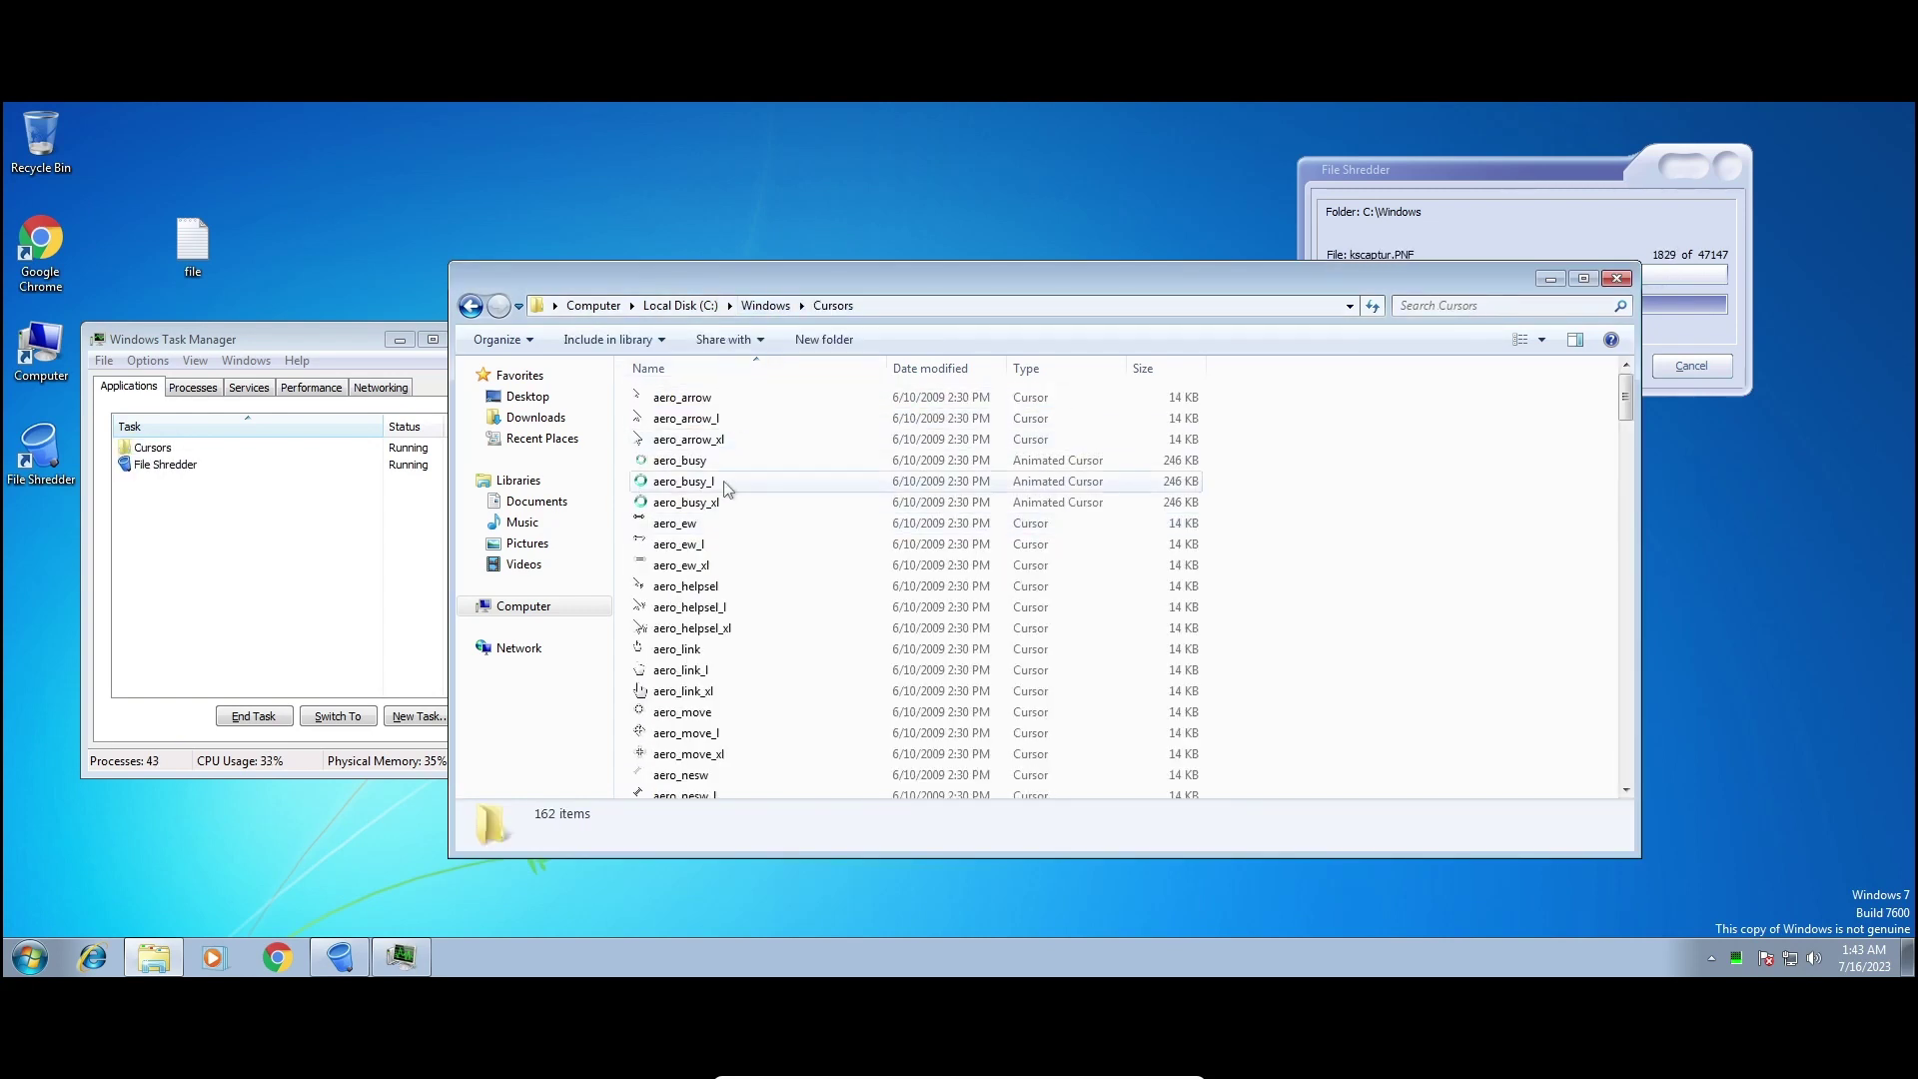
scroll(699, 480, down, 8)
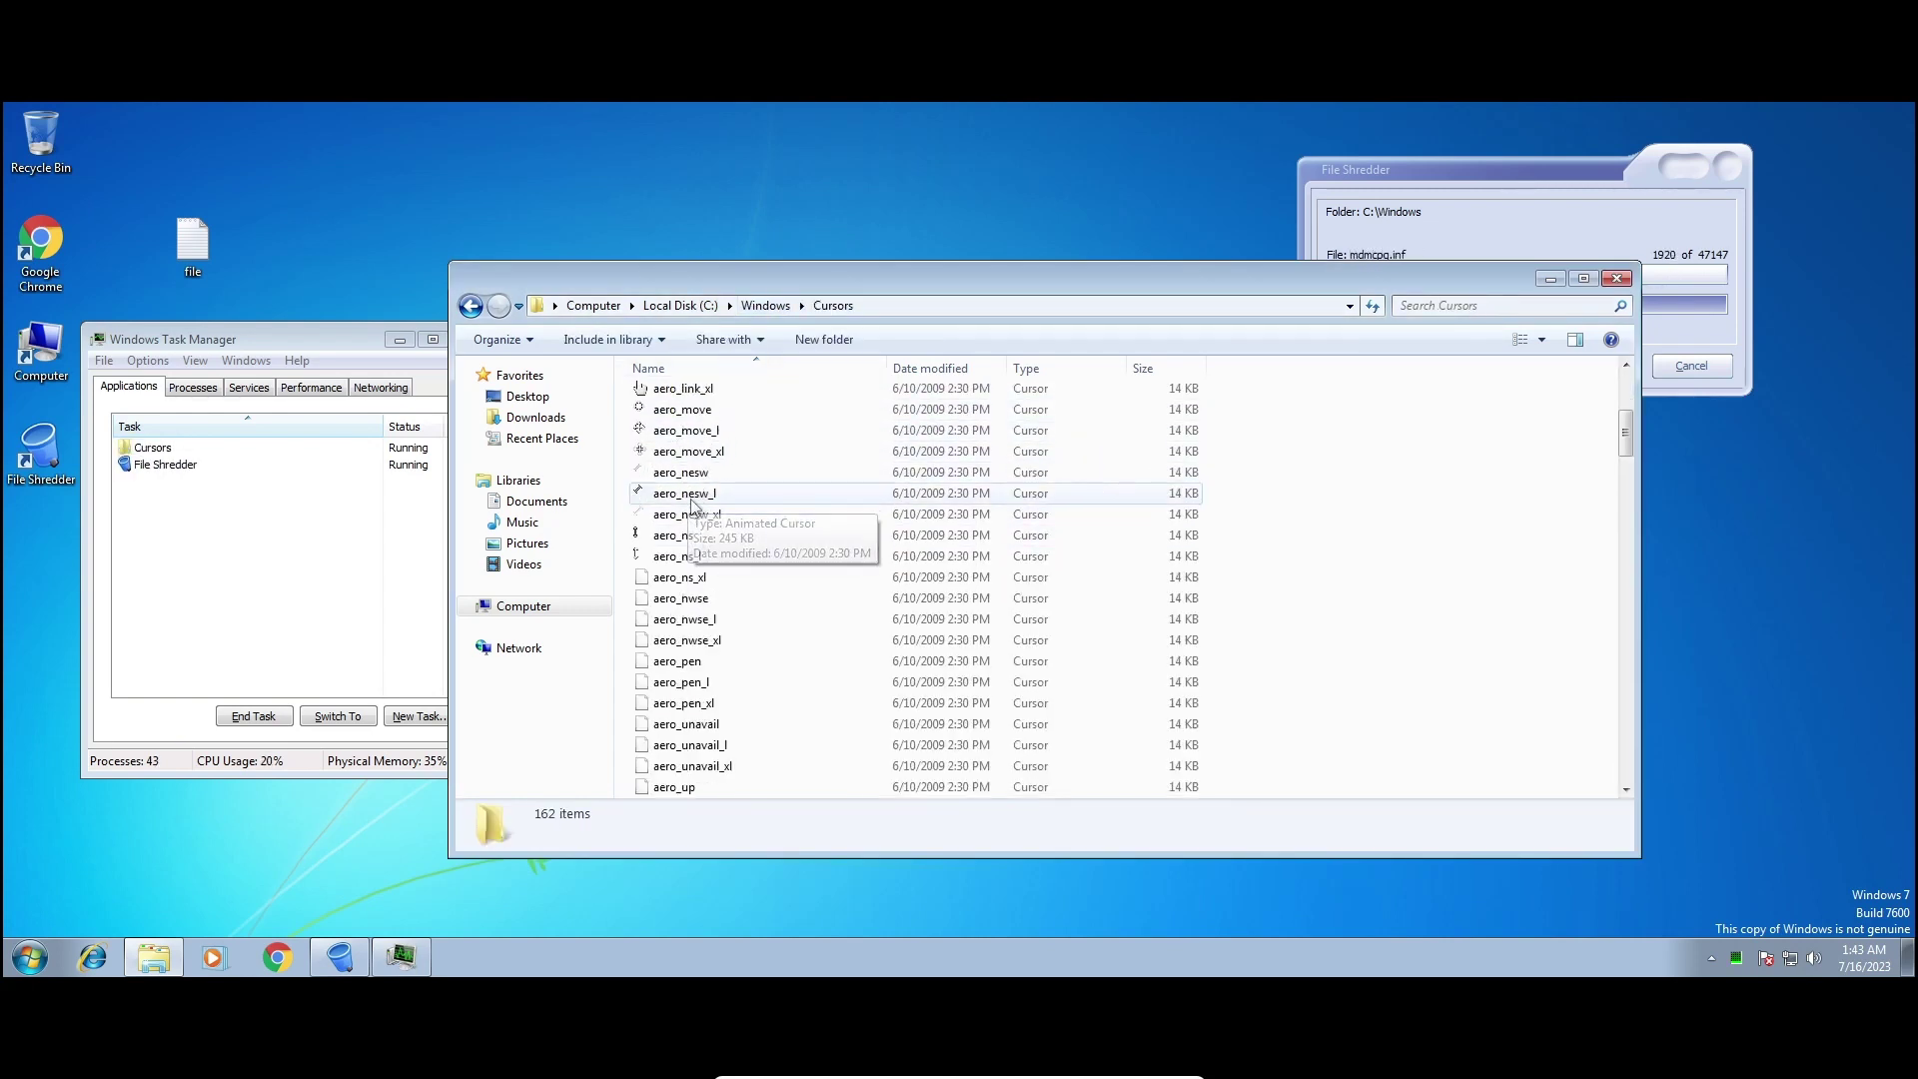
scroll(696, 505, down, 20)
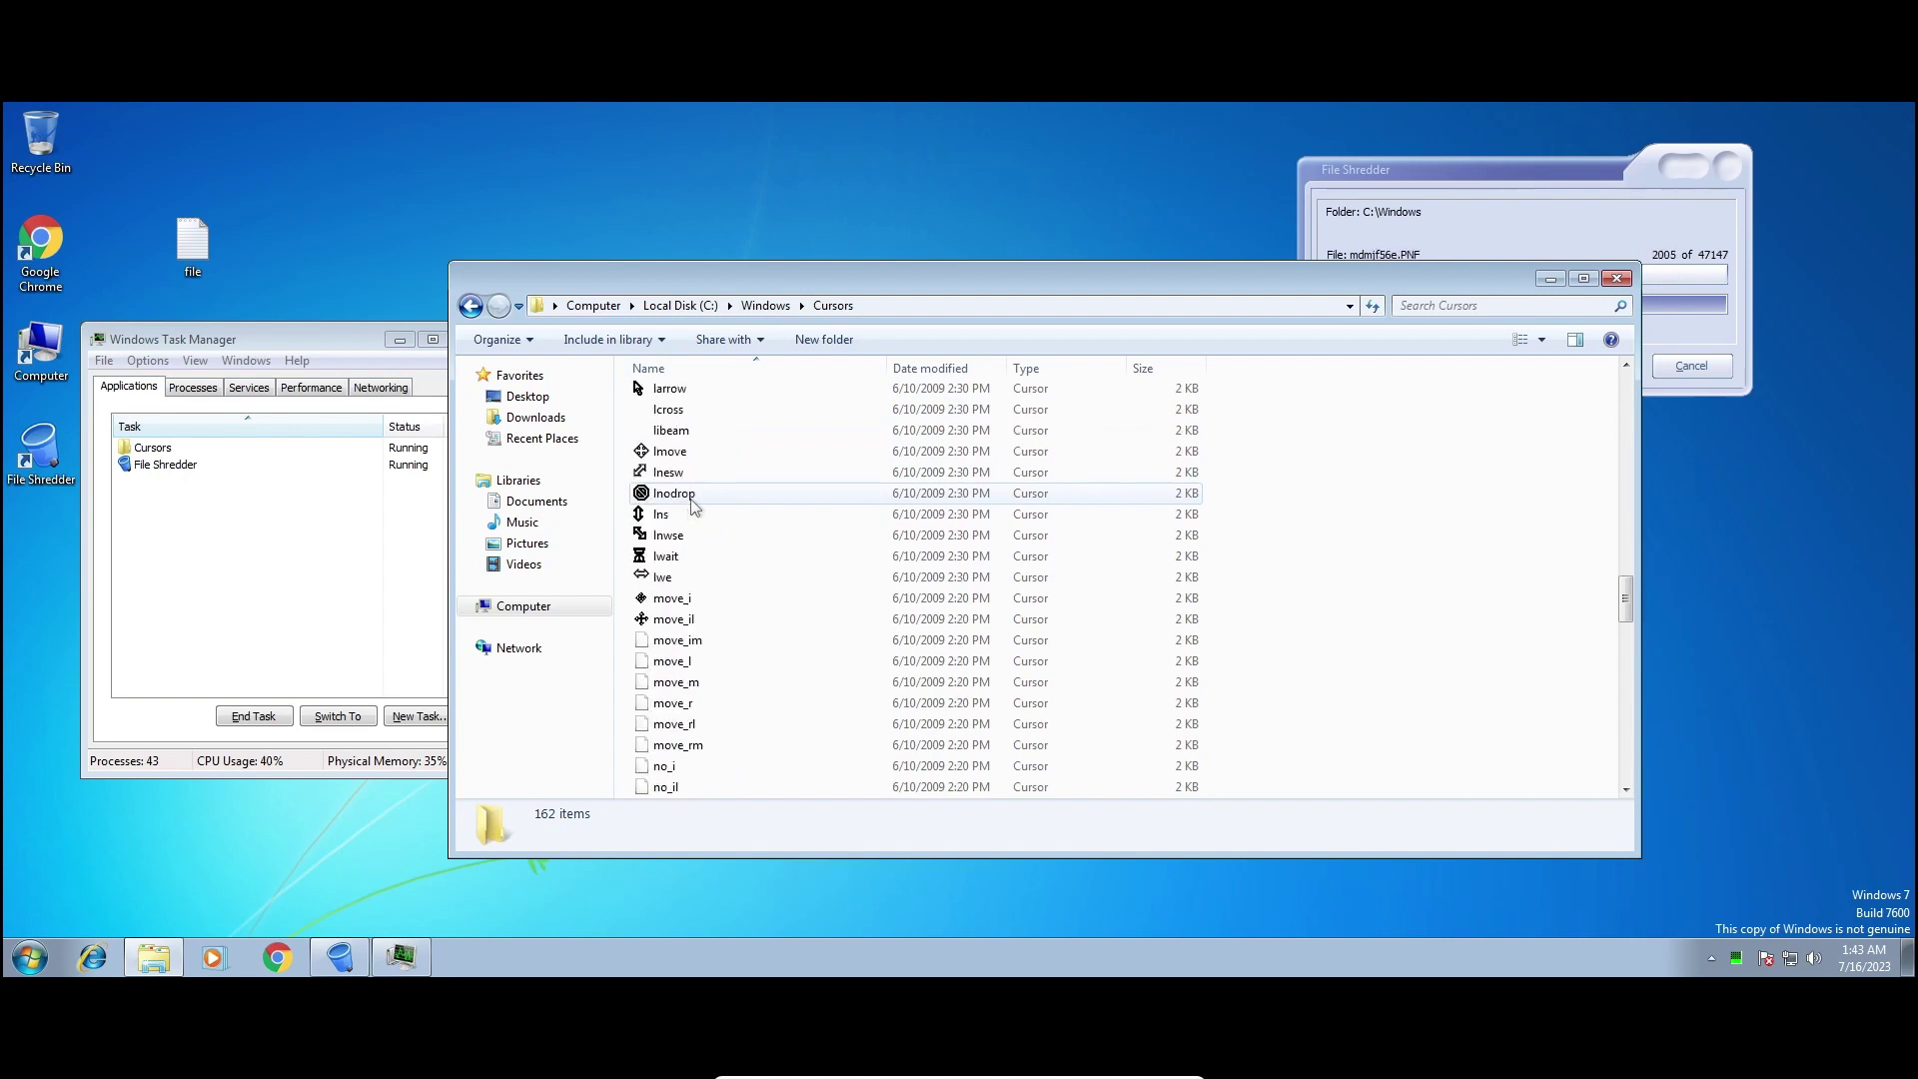
click(765, 305)
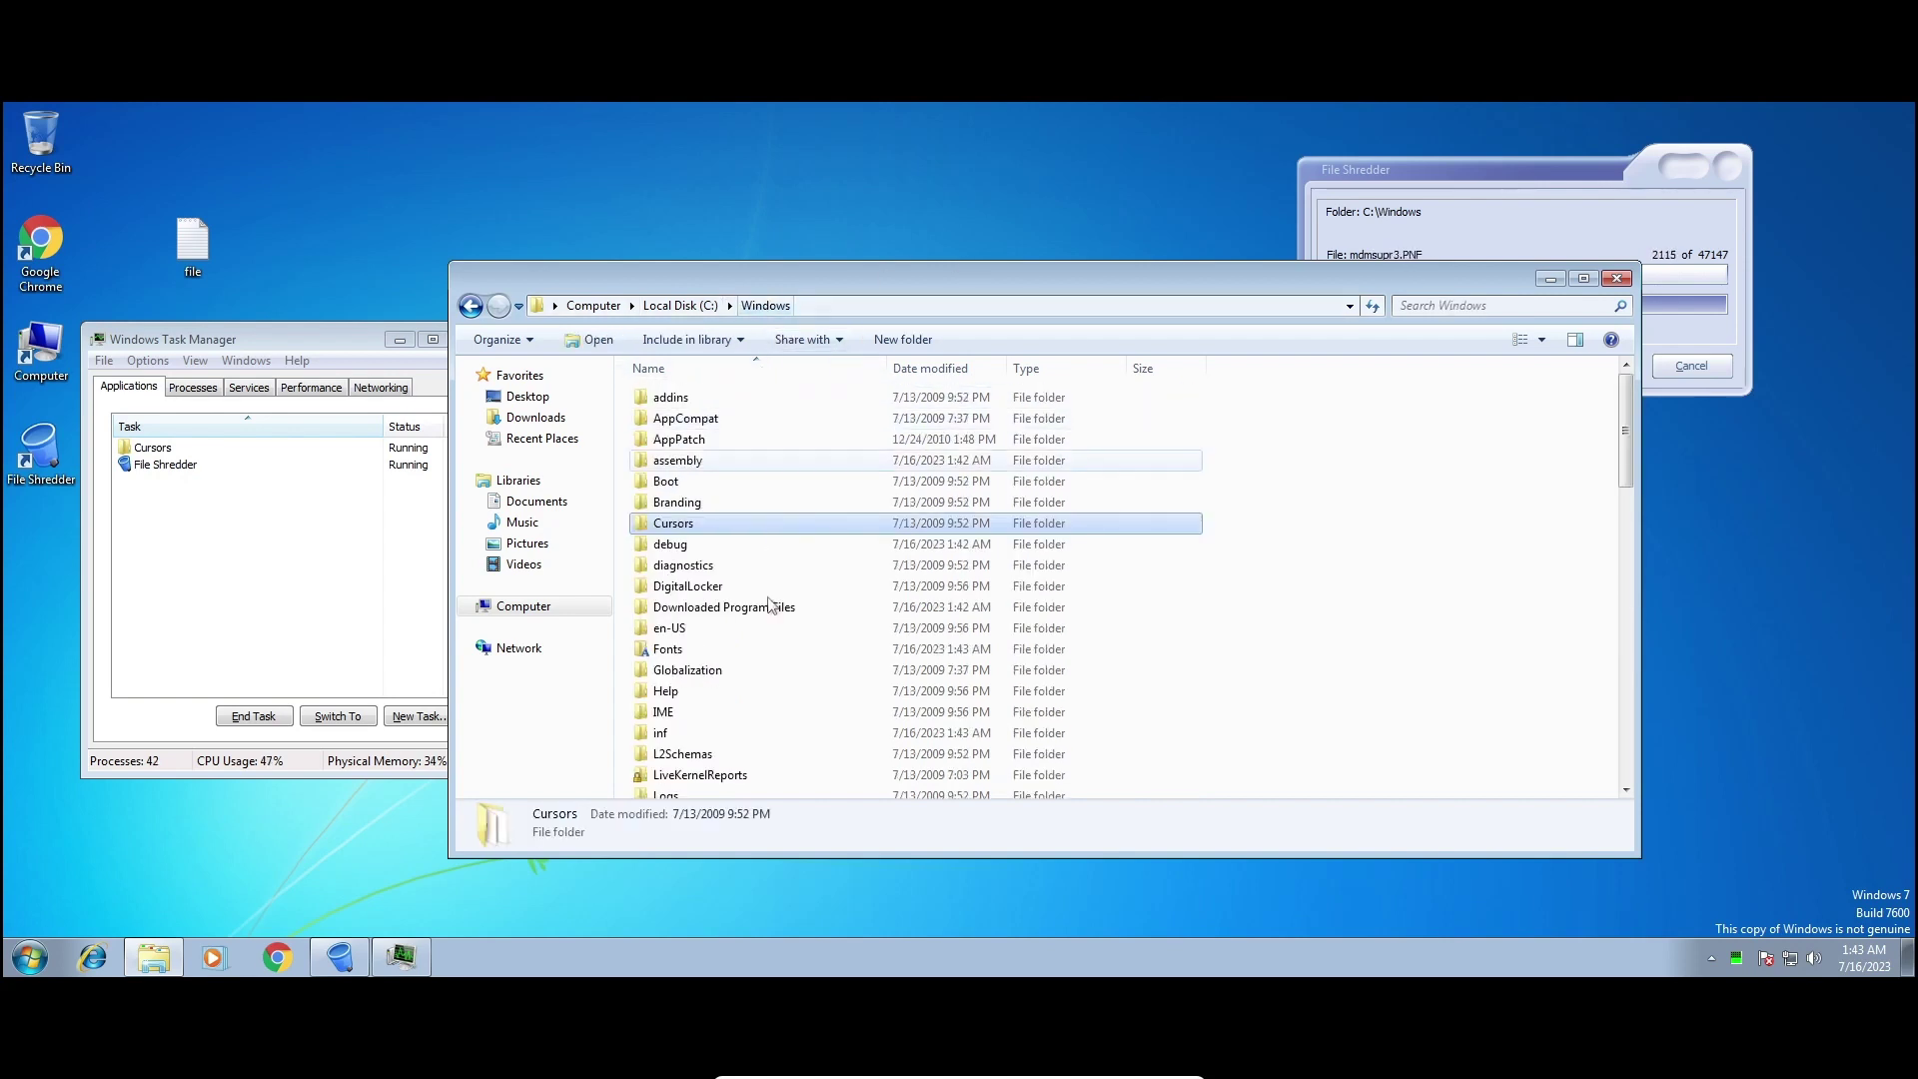
Check the contents of the tracing and SoftwareDistribution folders in C:\Windows, returning to the Windows folder after each.
scroll(754, 661, down, 7)
scroll(749, 664, down, 4)
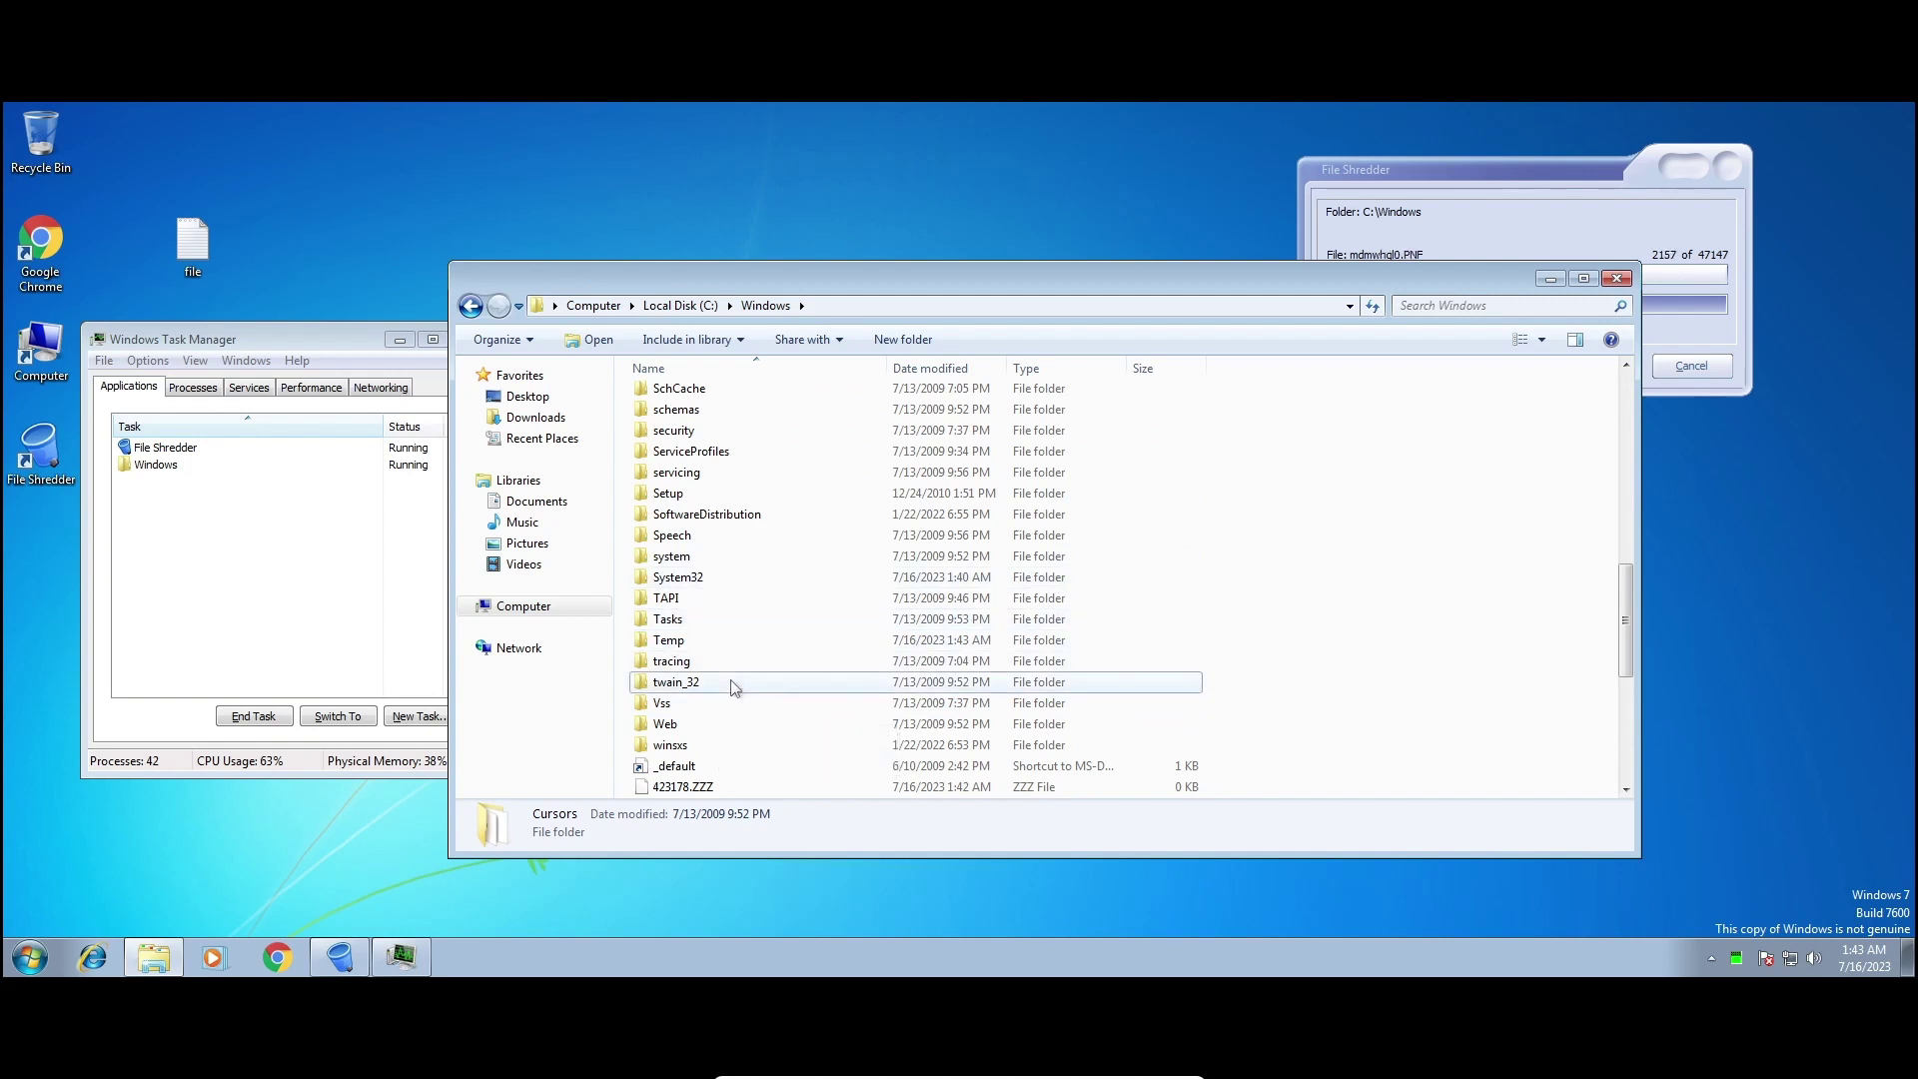
click(744, 662)
double_click(876, 671)
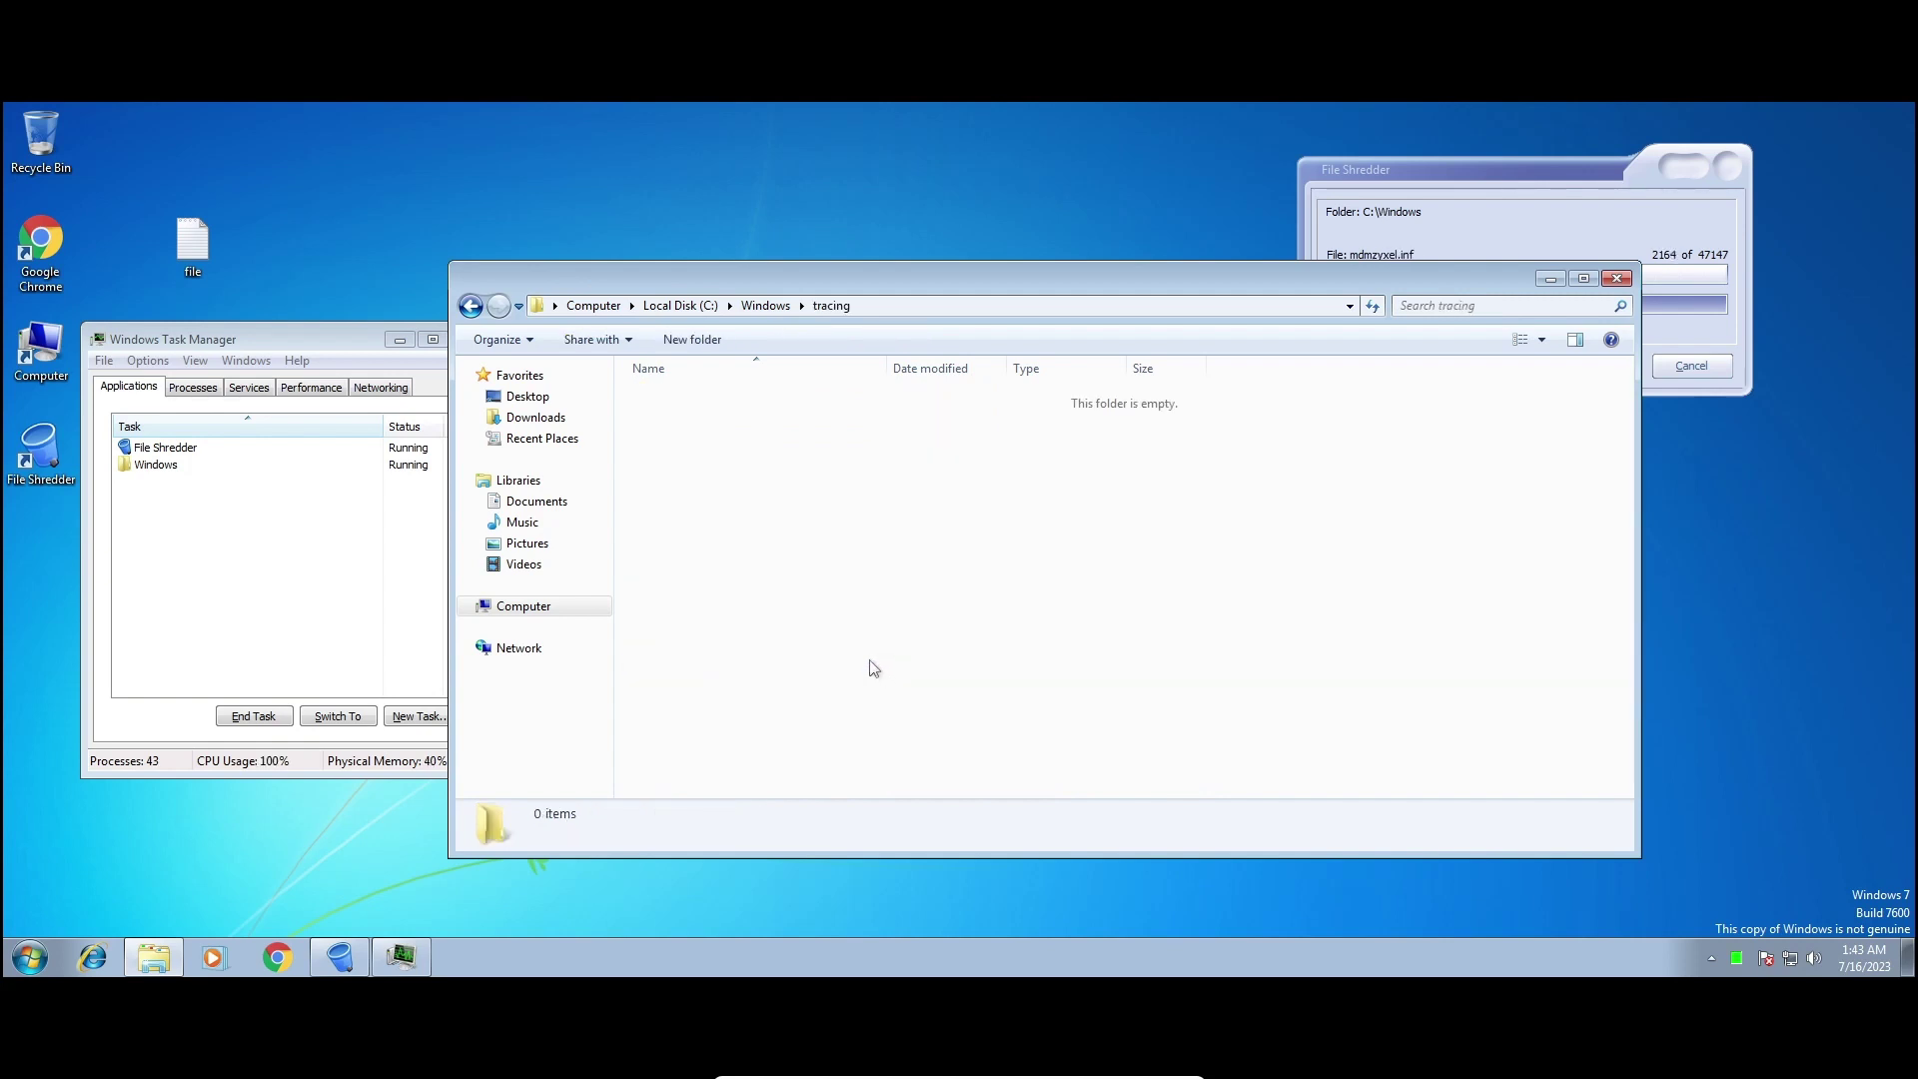
click(754, 314)
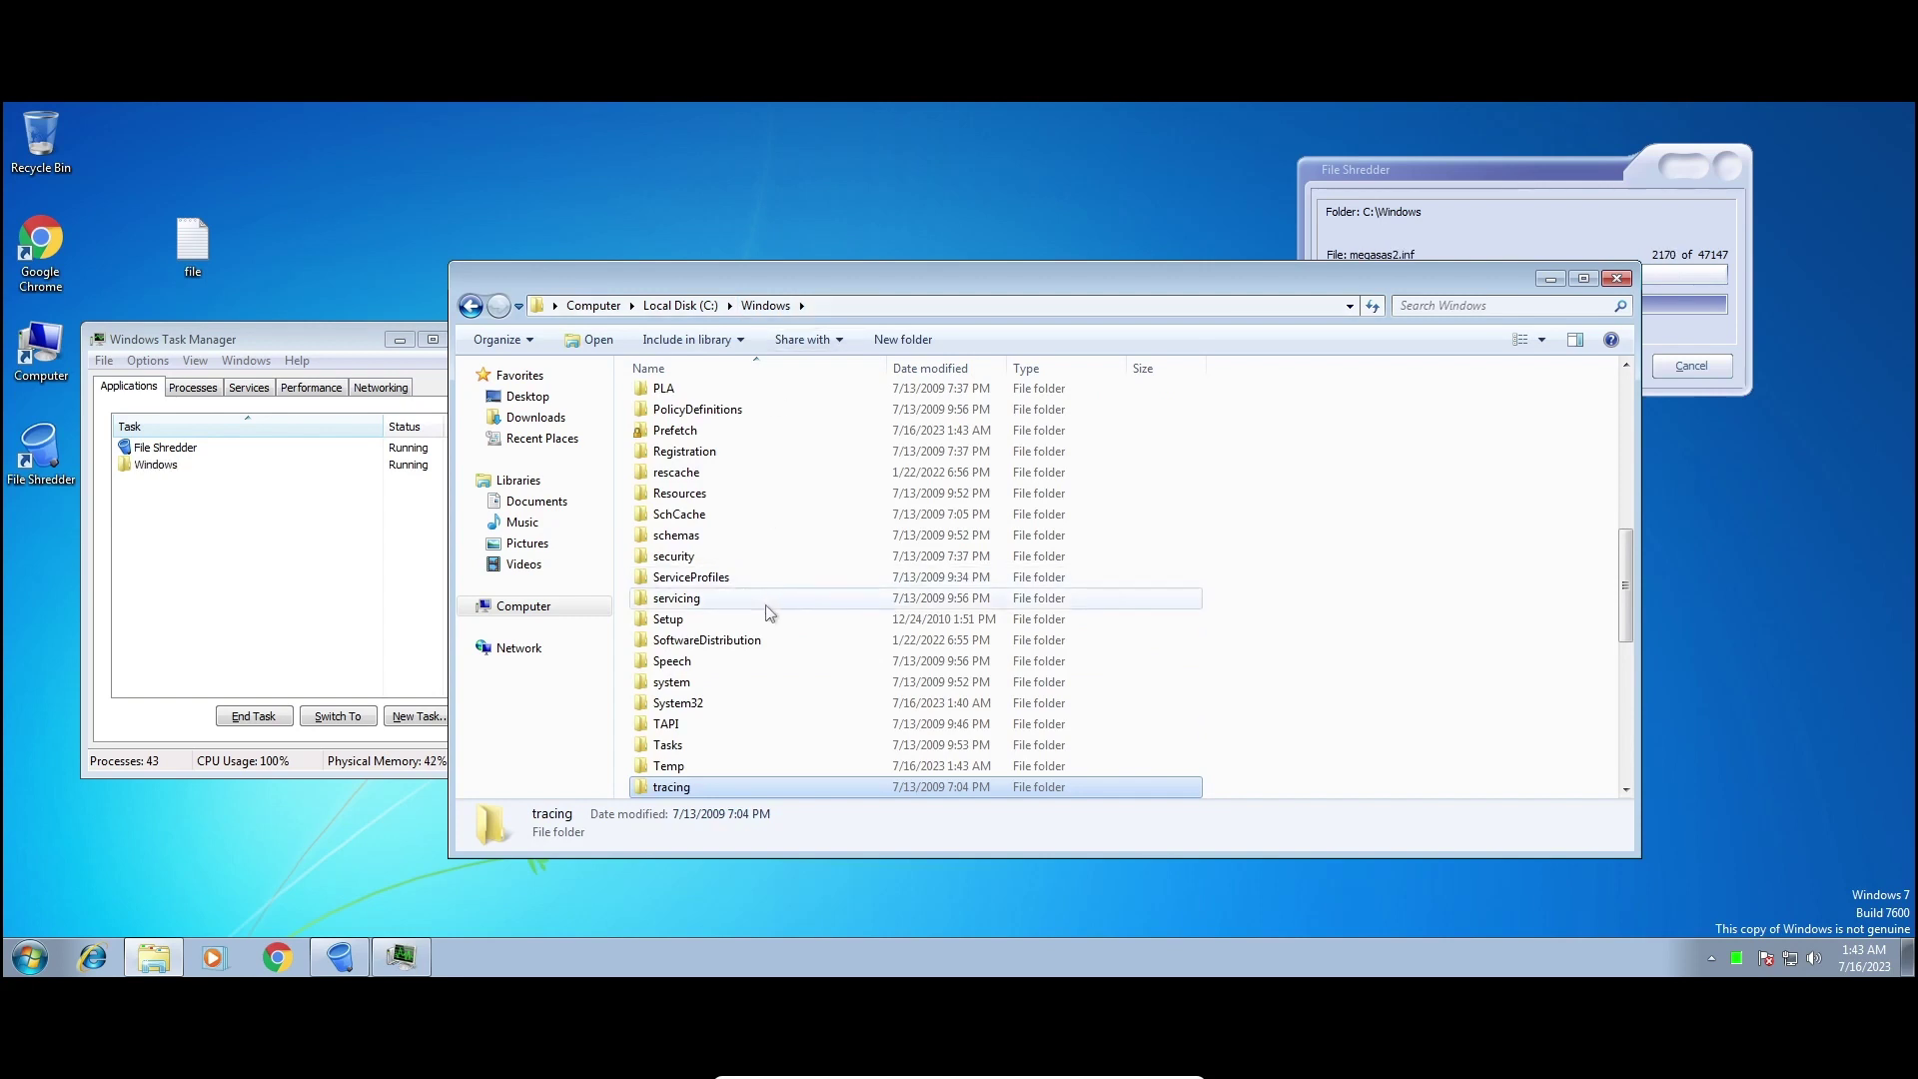
double_click(717, 643)
click(788, 308)
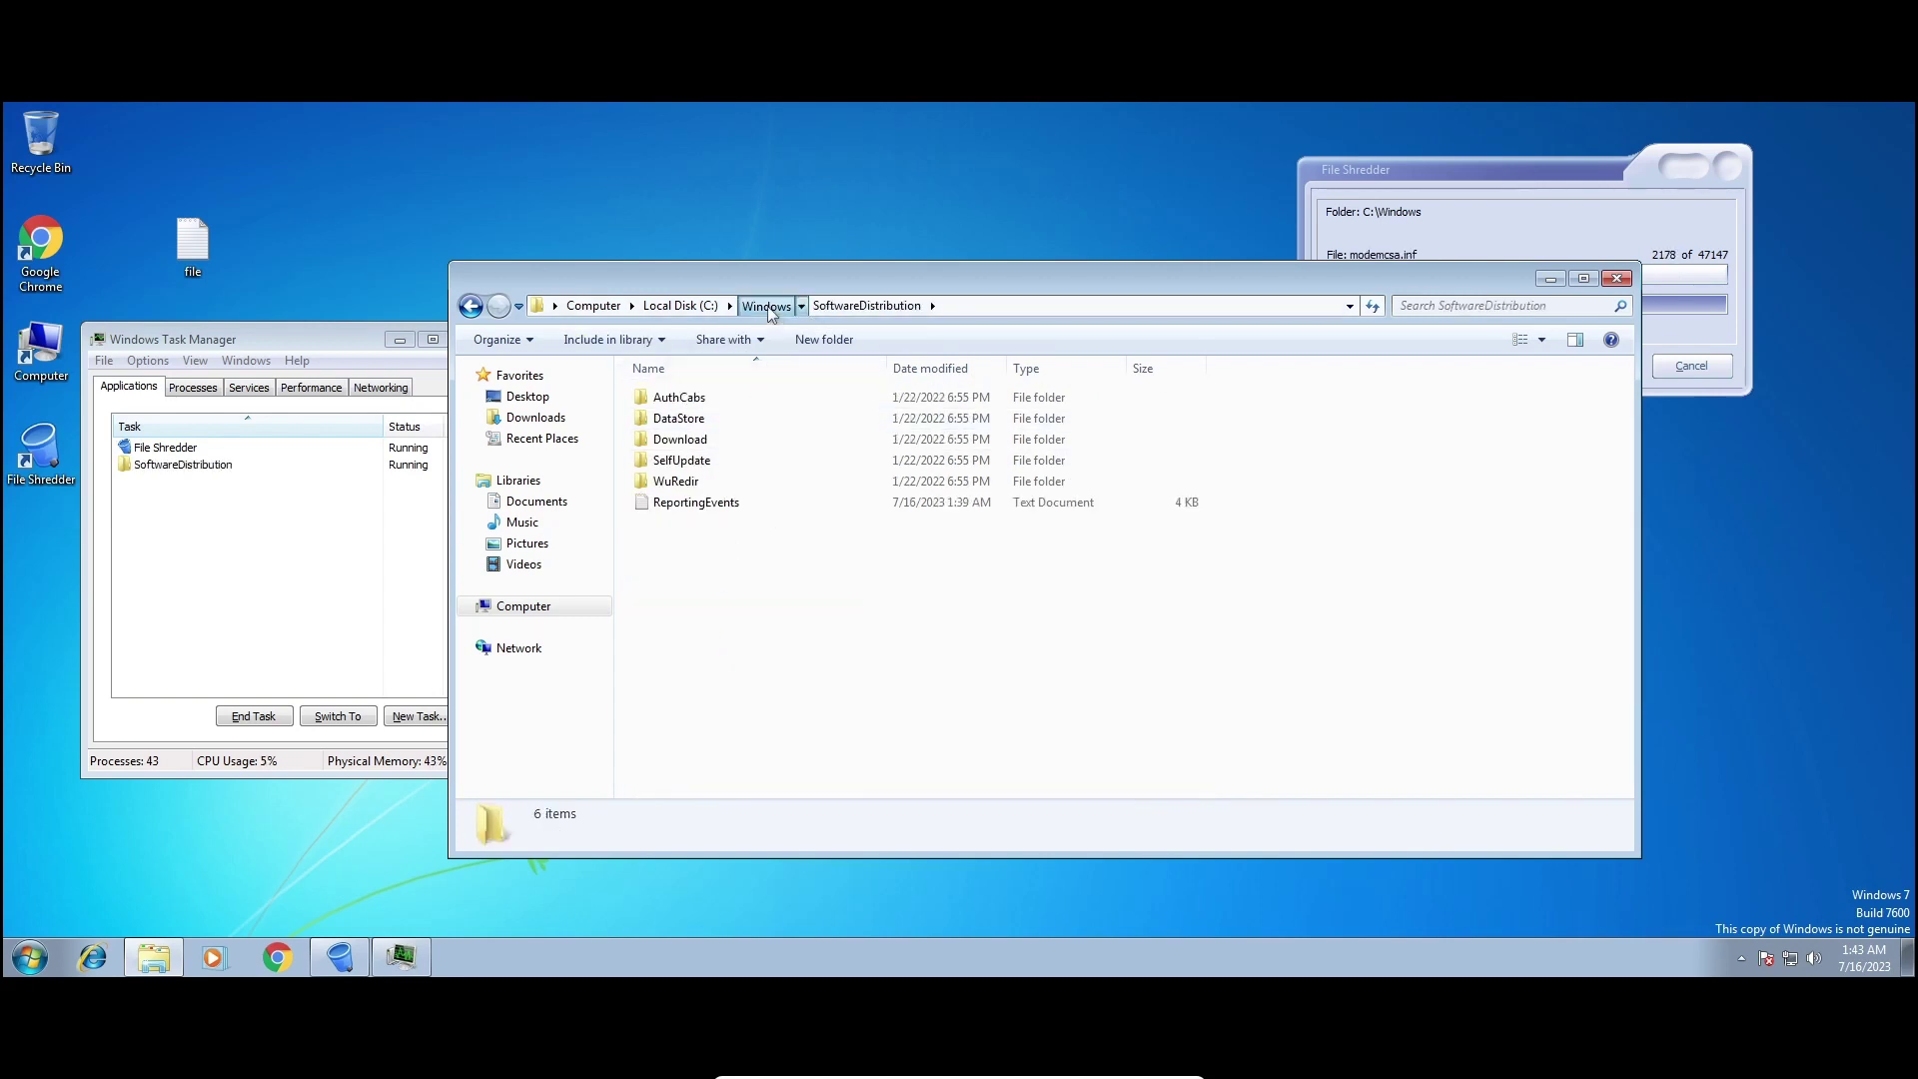
Look through the System32 folder down to its last files and return to the C: drive.
double_click(679, 724)
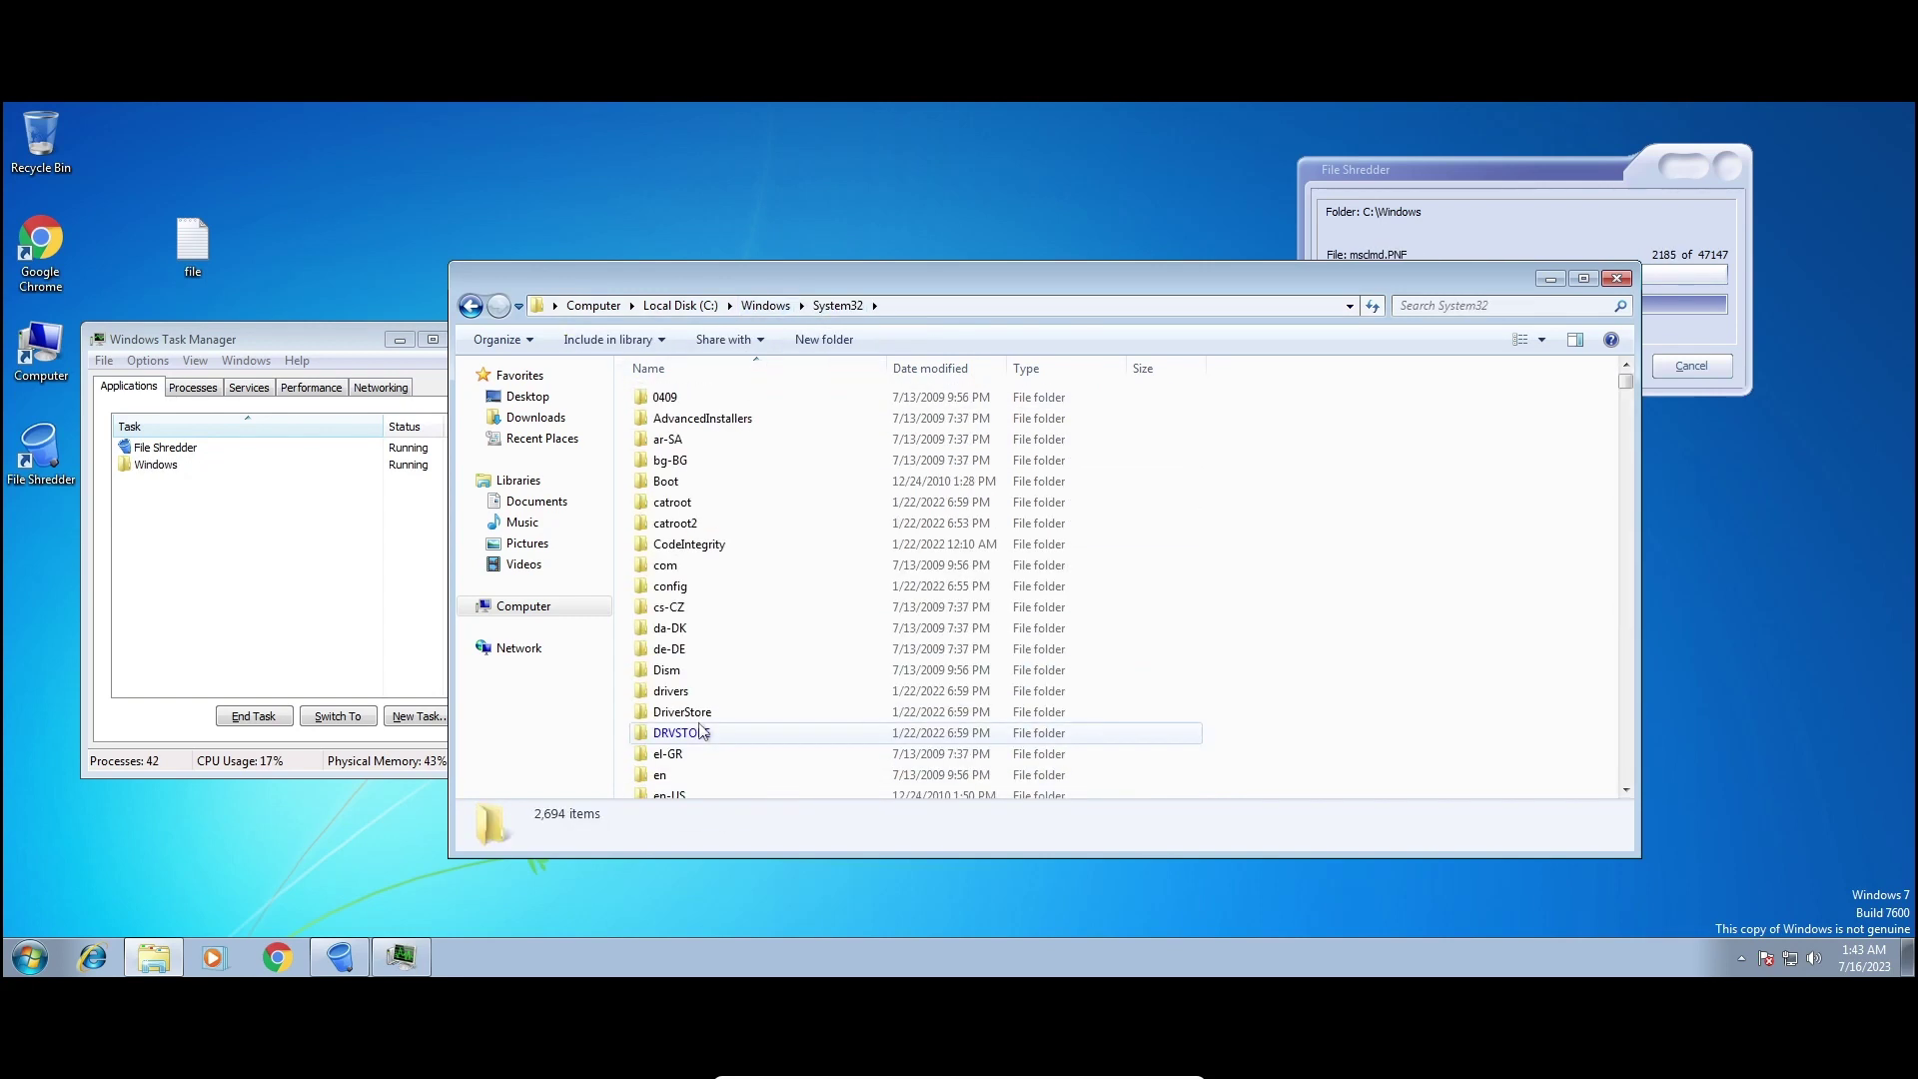
scroll(699, 730, down, 18)
scroll(754, 711, down, 4)
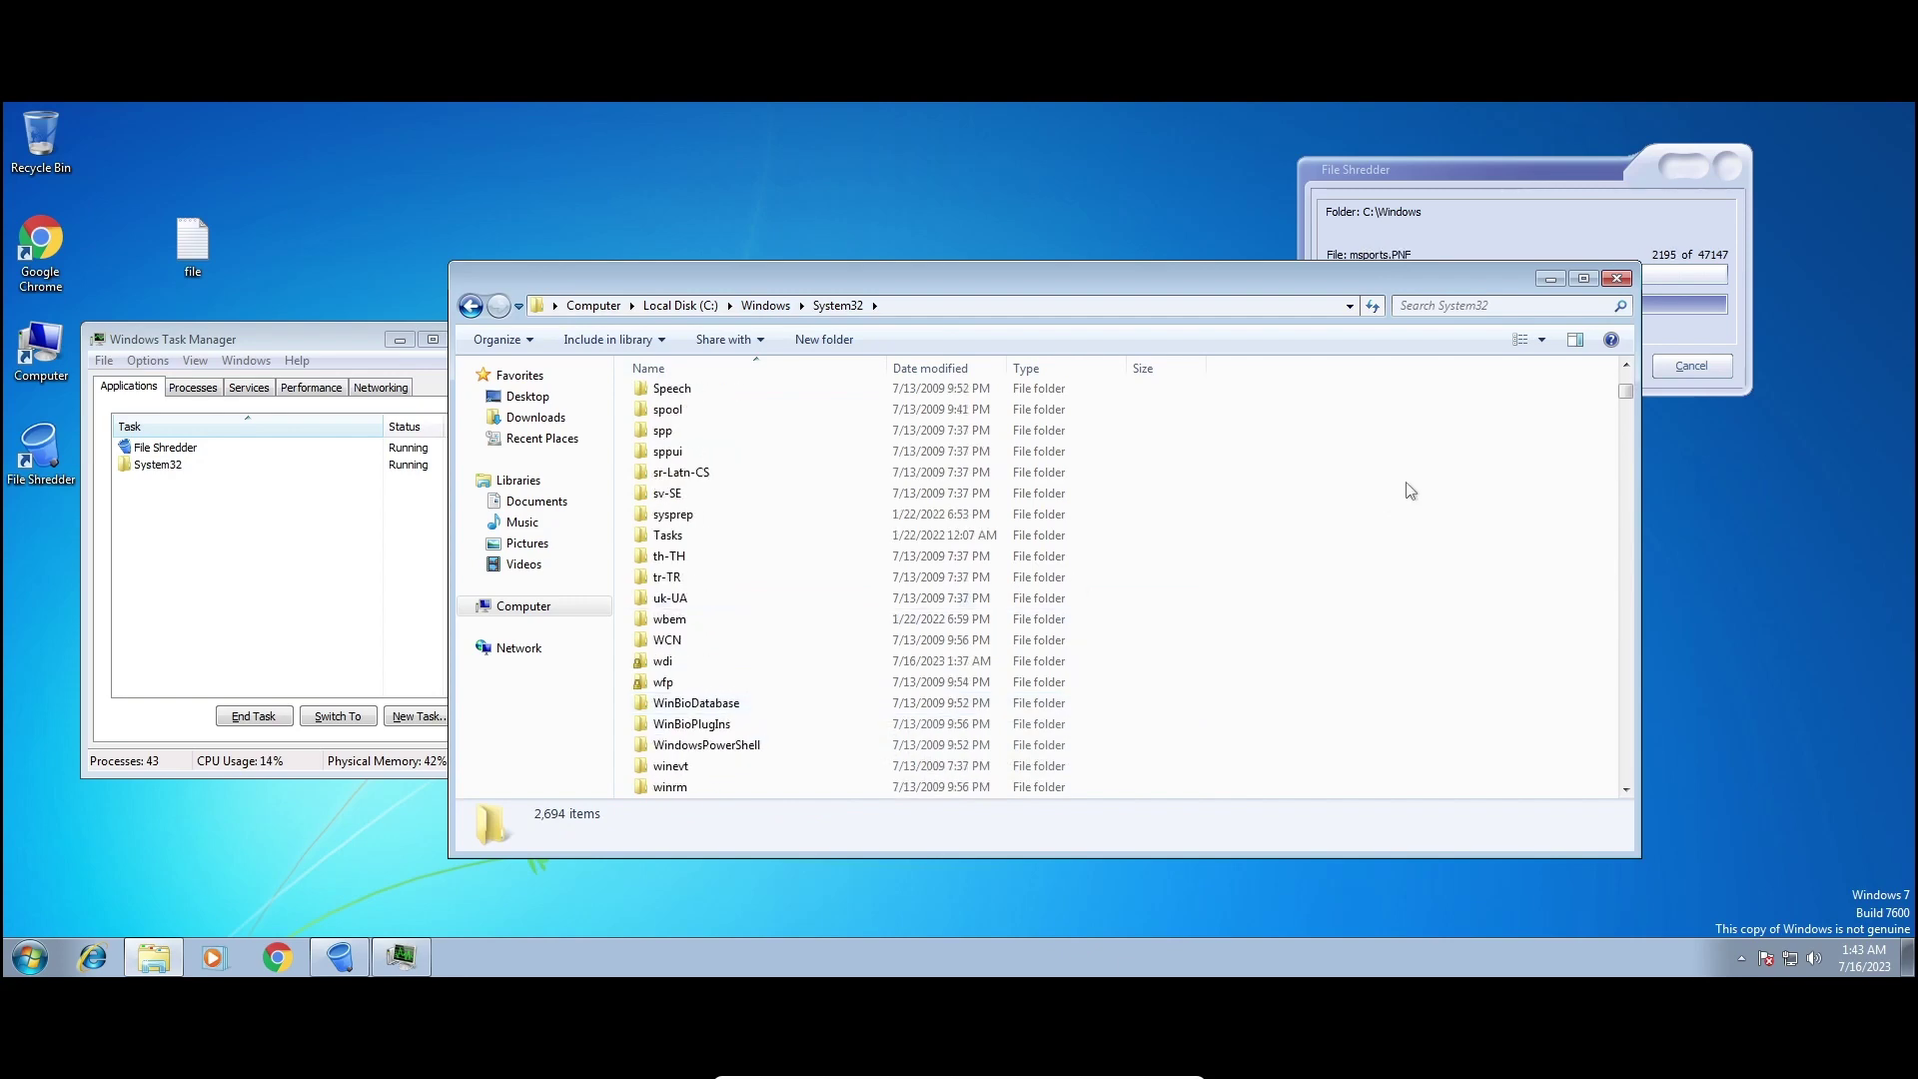
drag(1621, 398, 1667, 772)
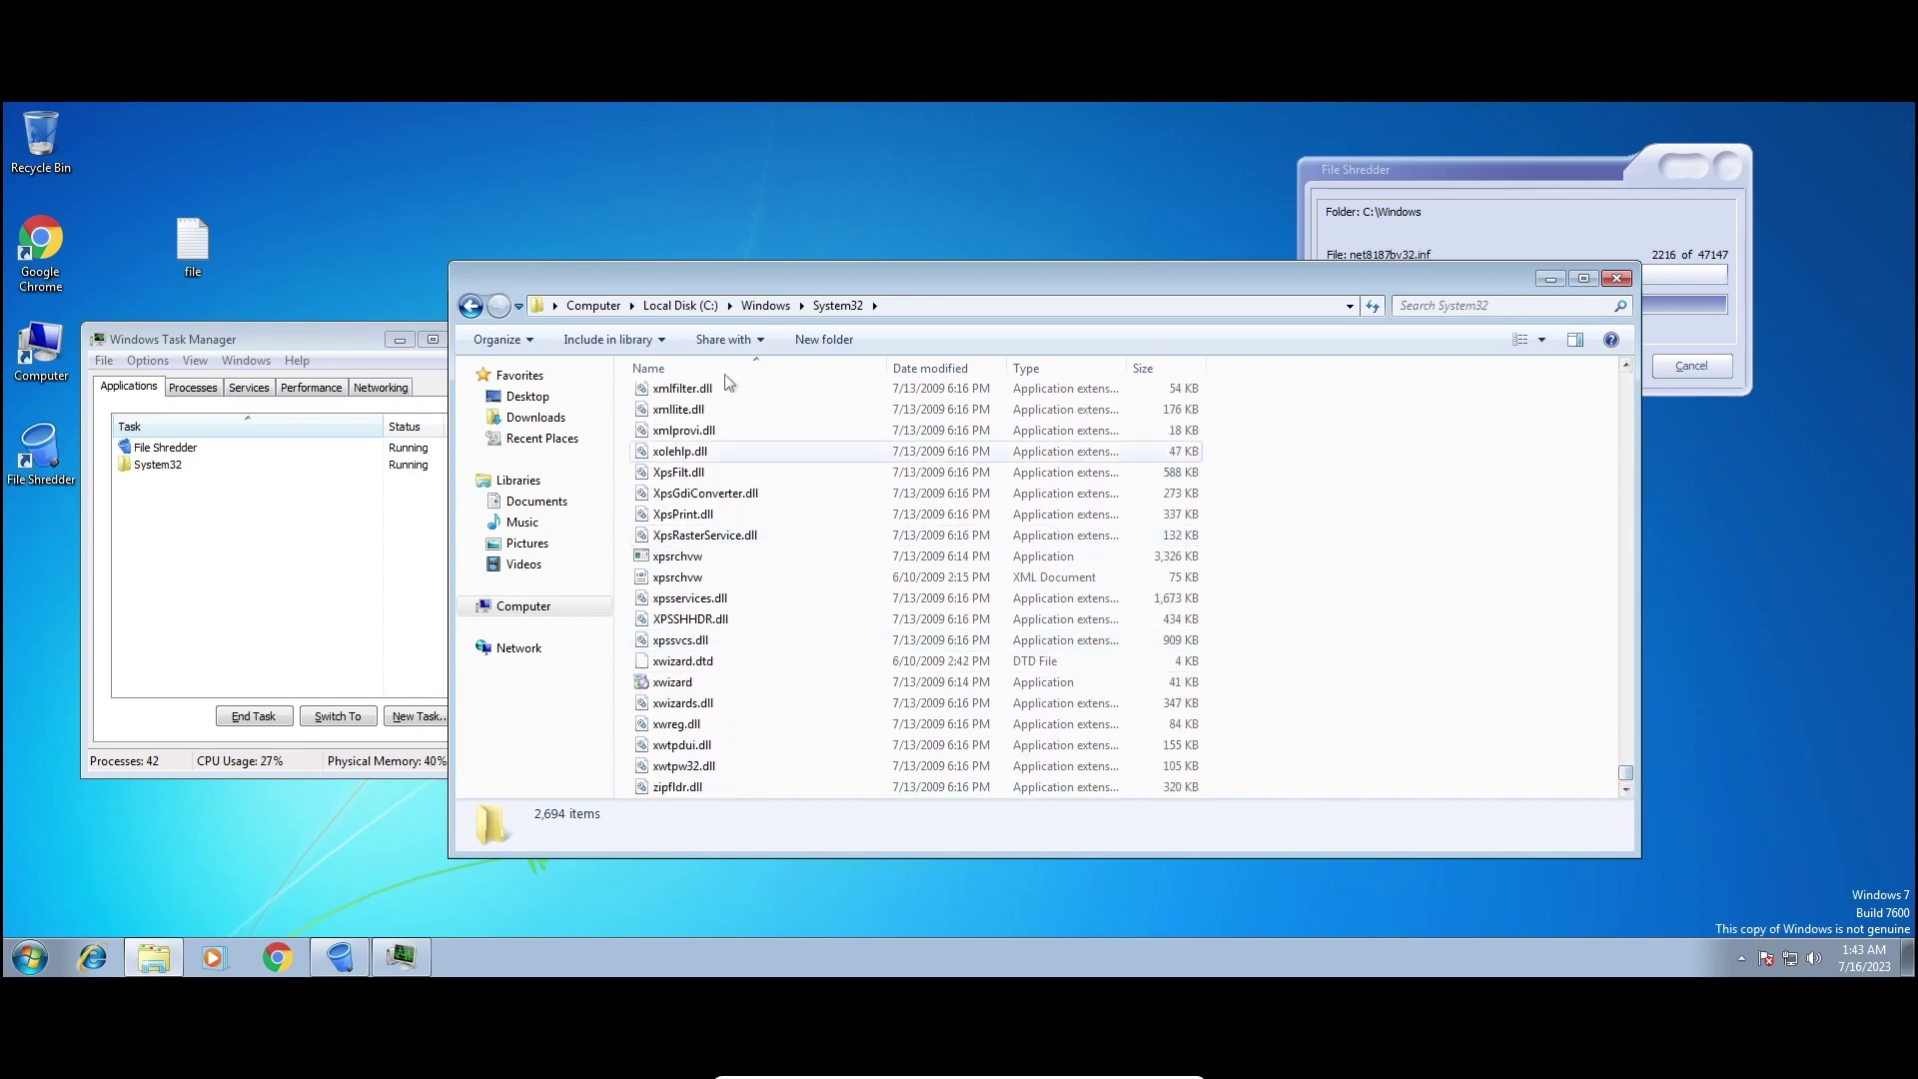
click(692, 308)
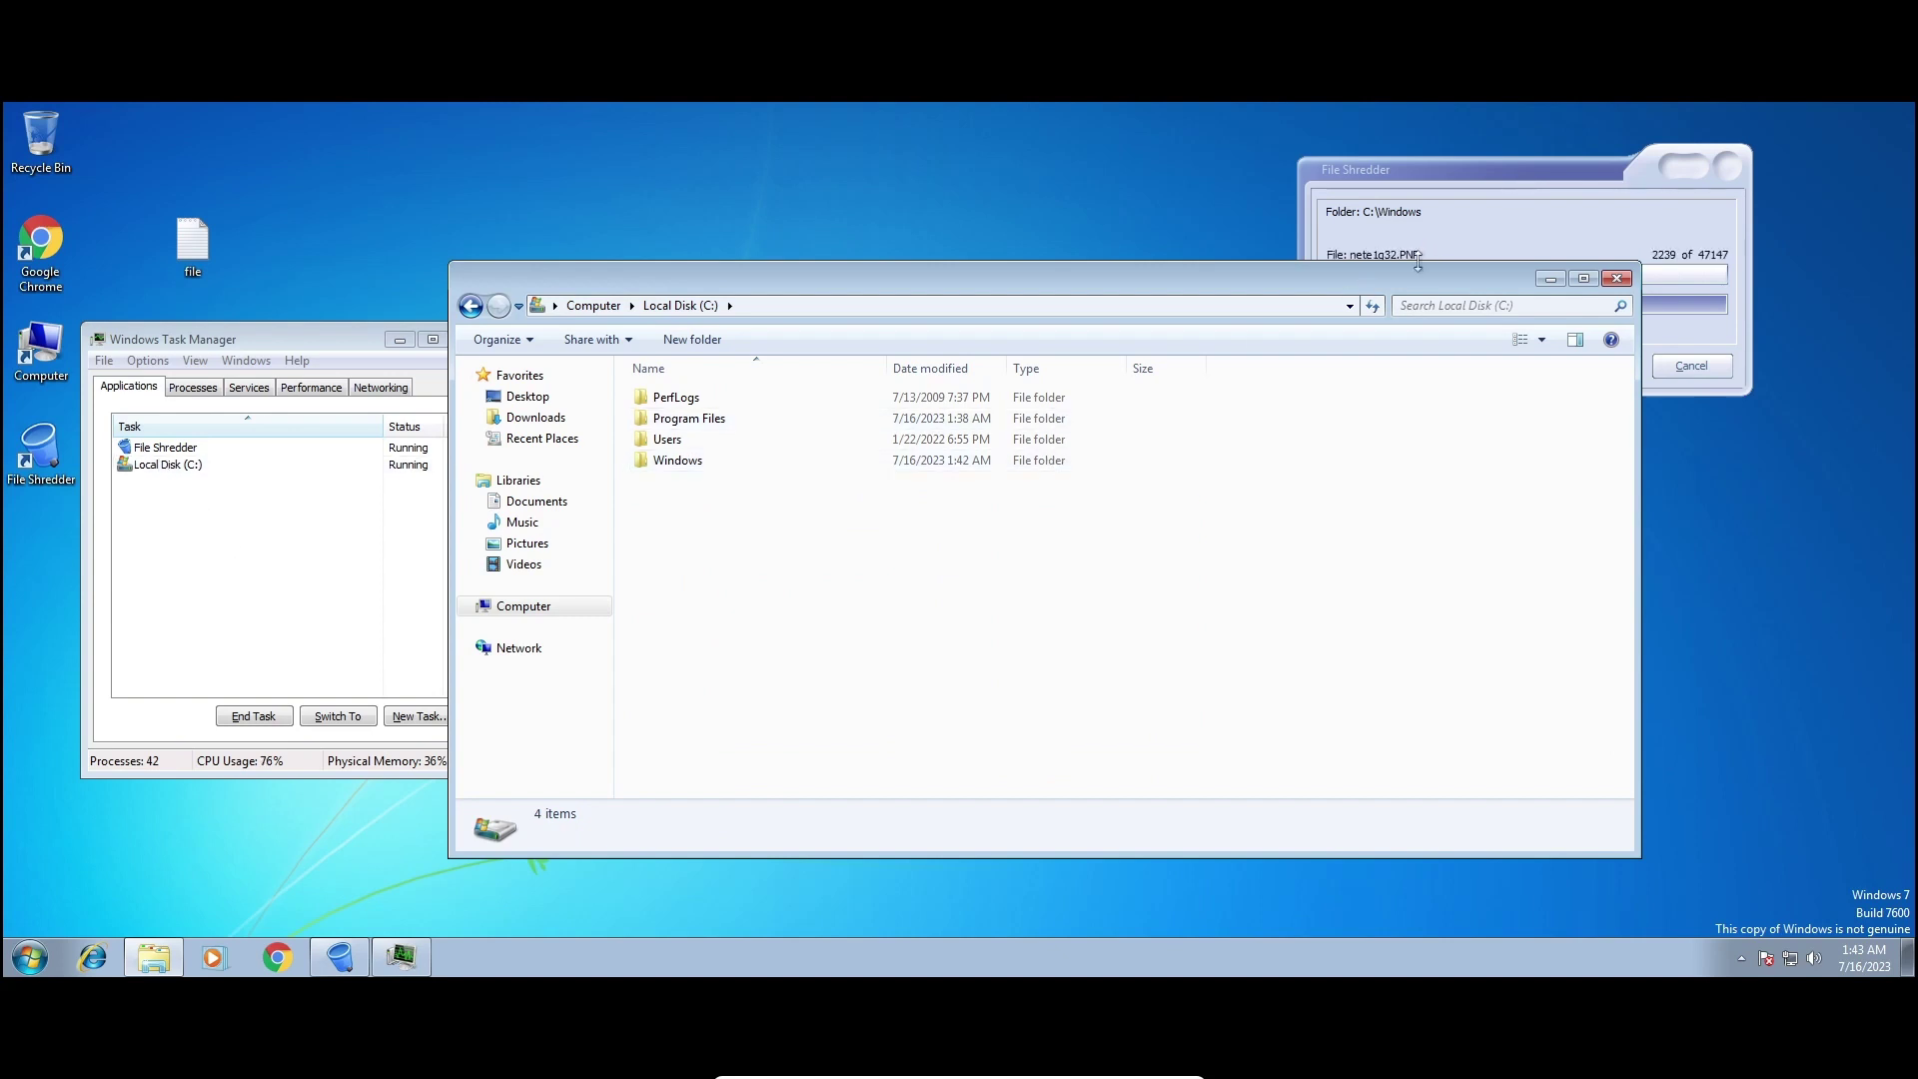
Check the Windows folder once more, and replace the Explorer window with a new one showing the C: drive.
double_click(684, 462)
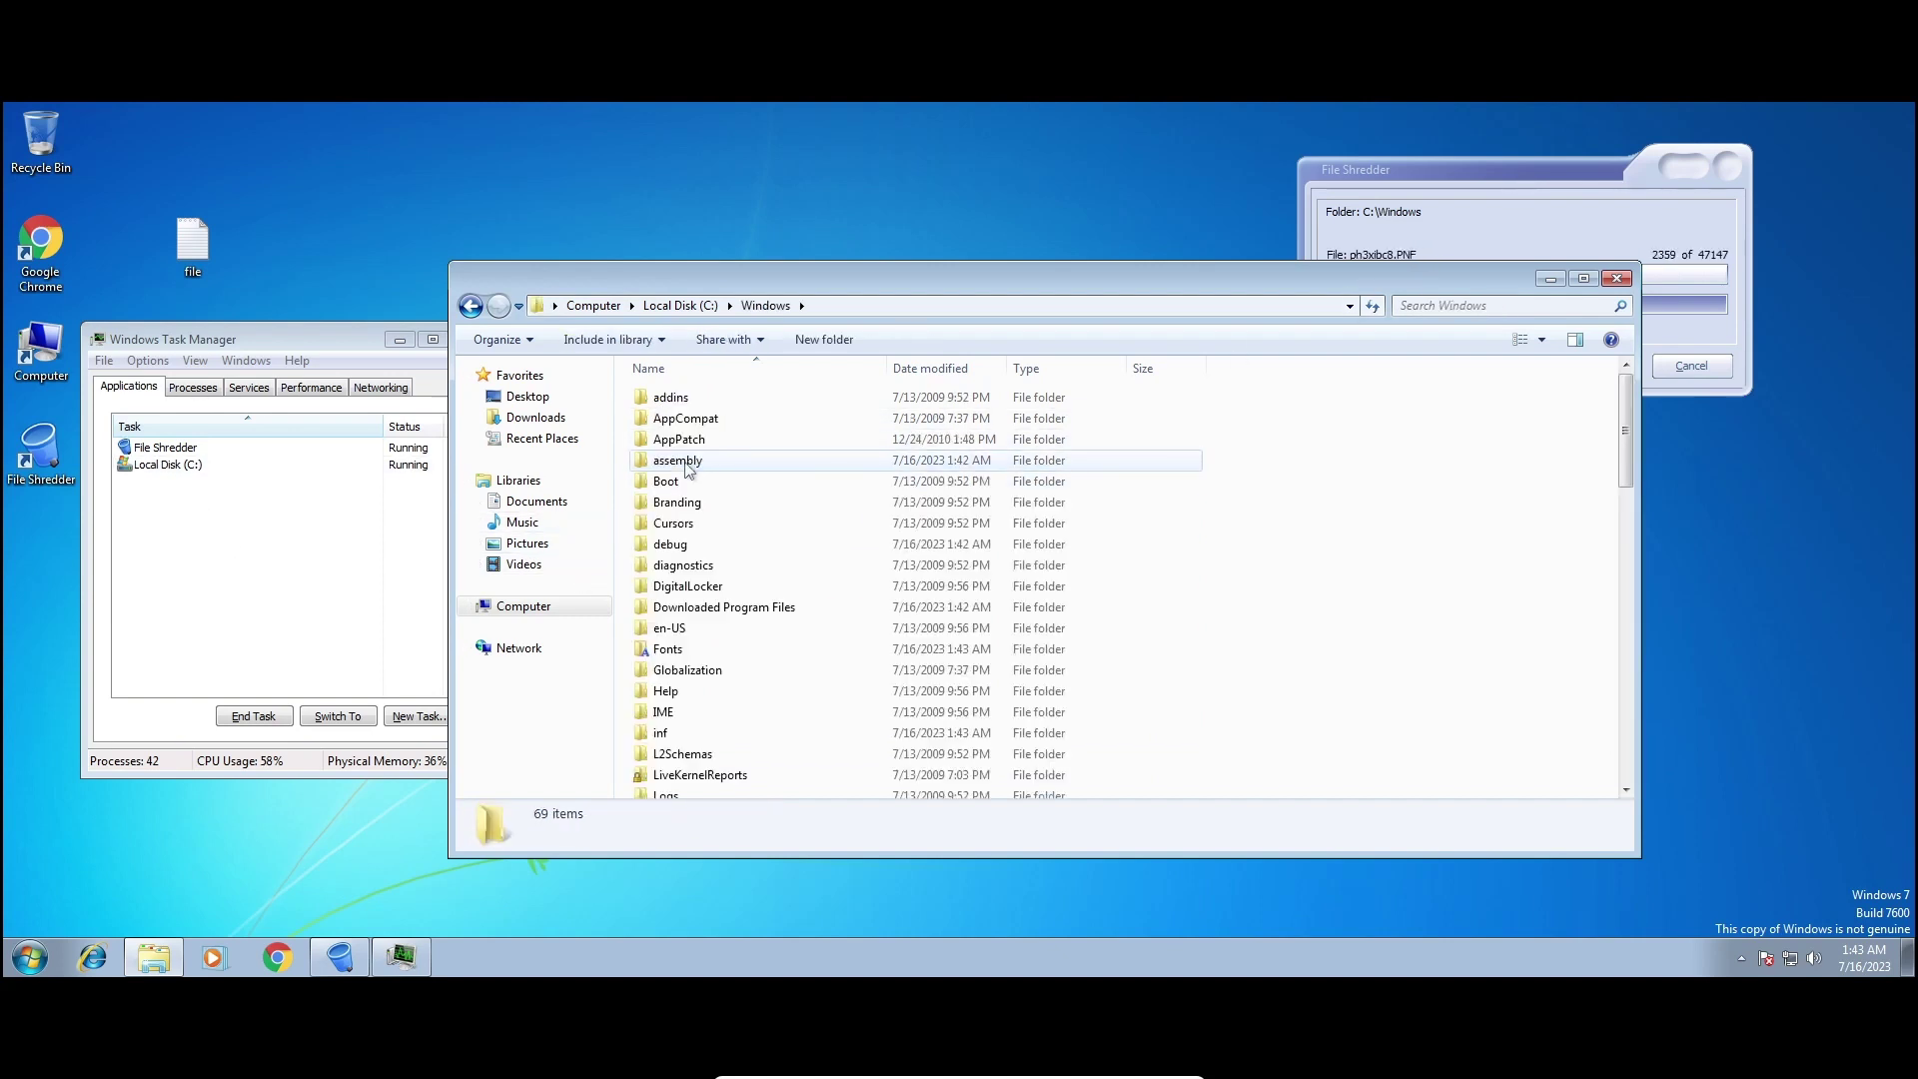
click(1615, 283)
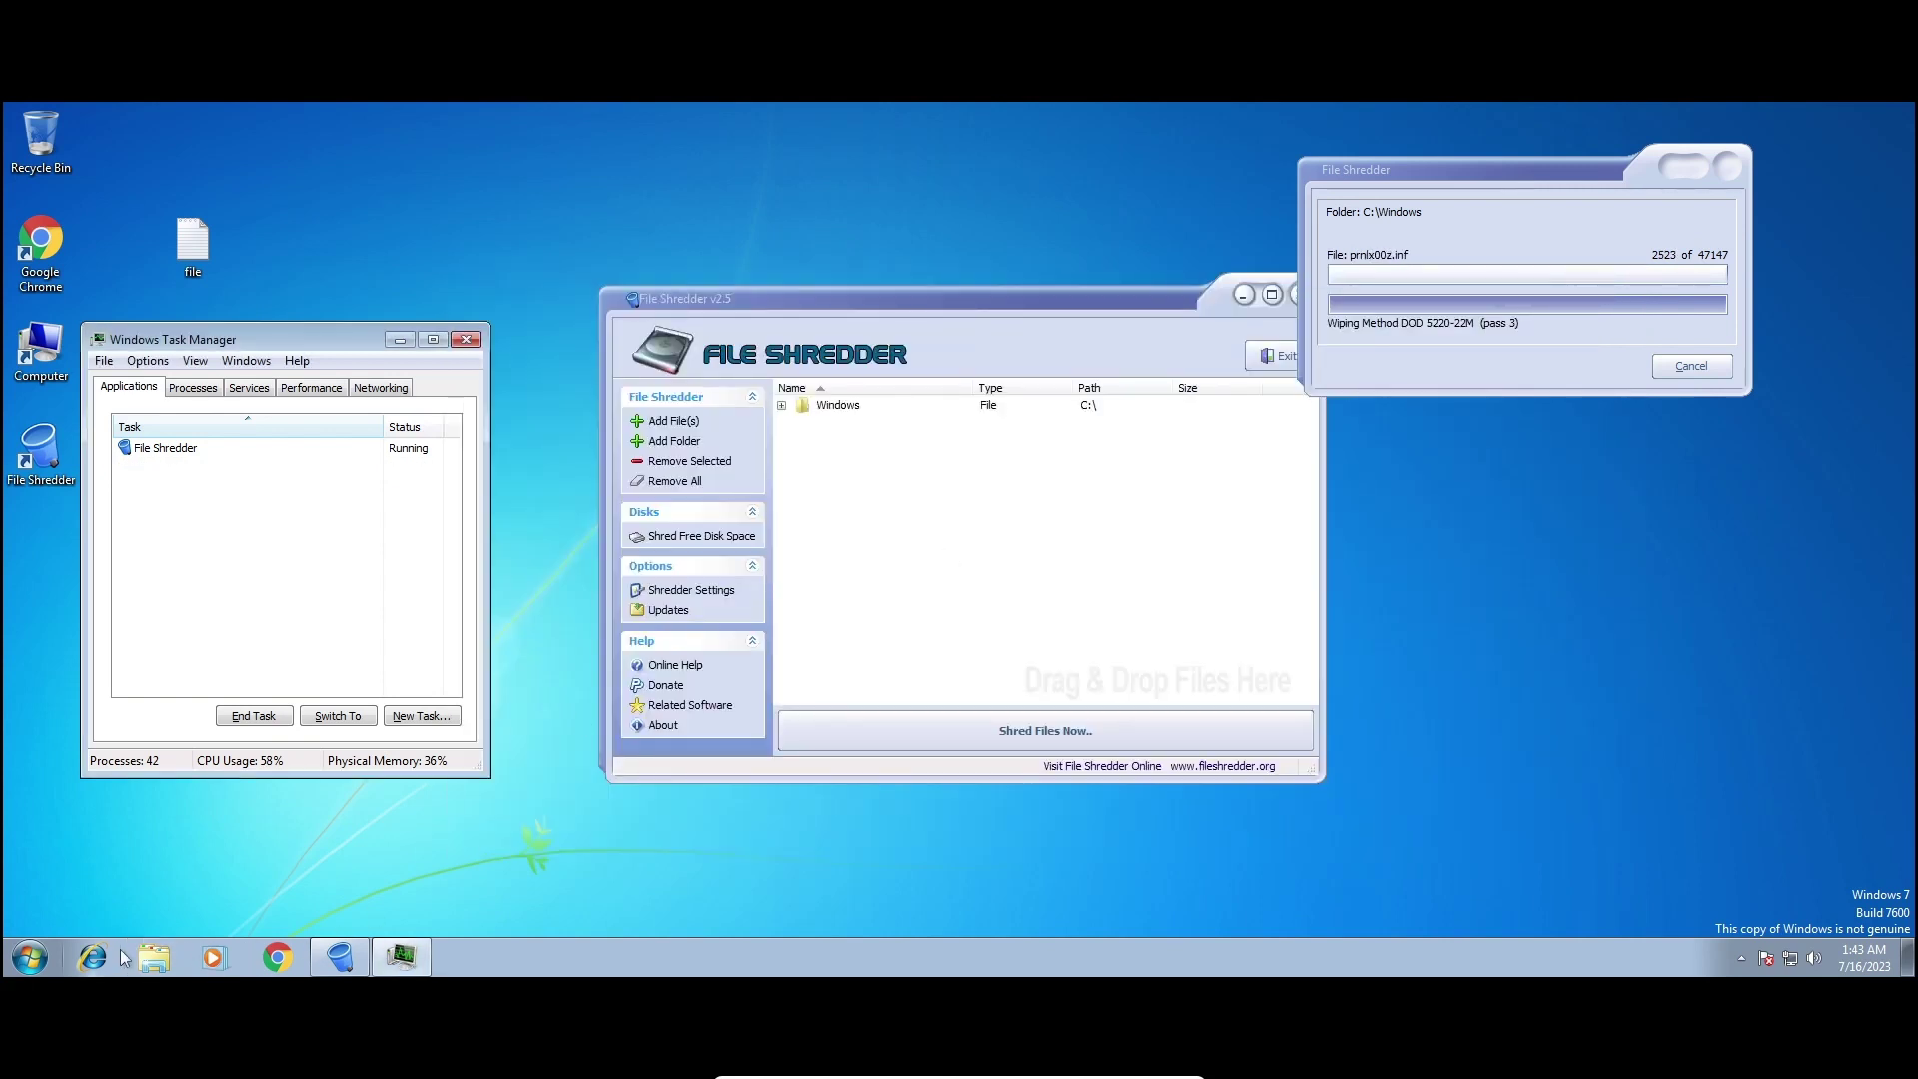
click(153, 957)
click(549, 619)
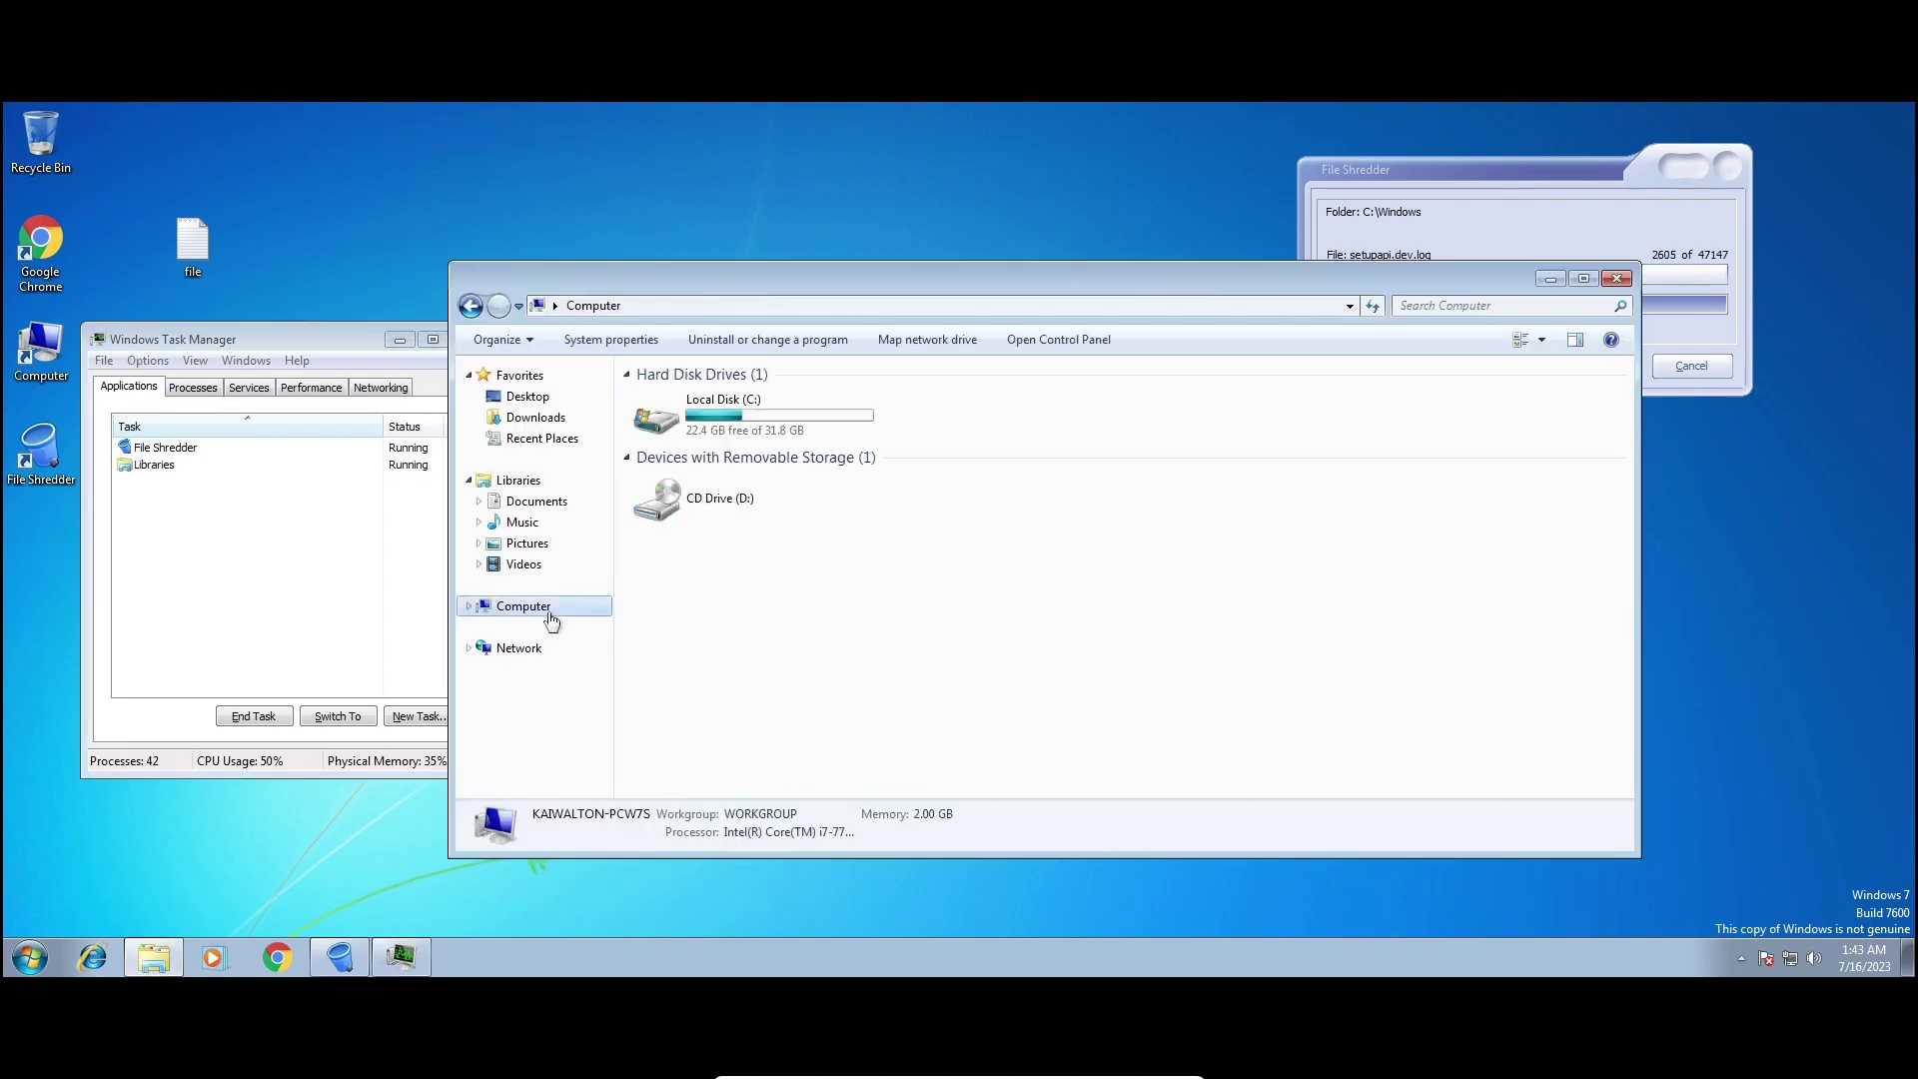
double_click(818, 425)
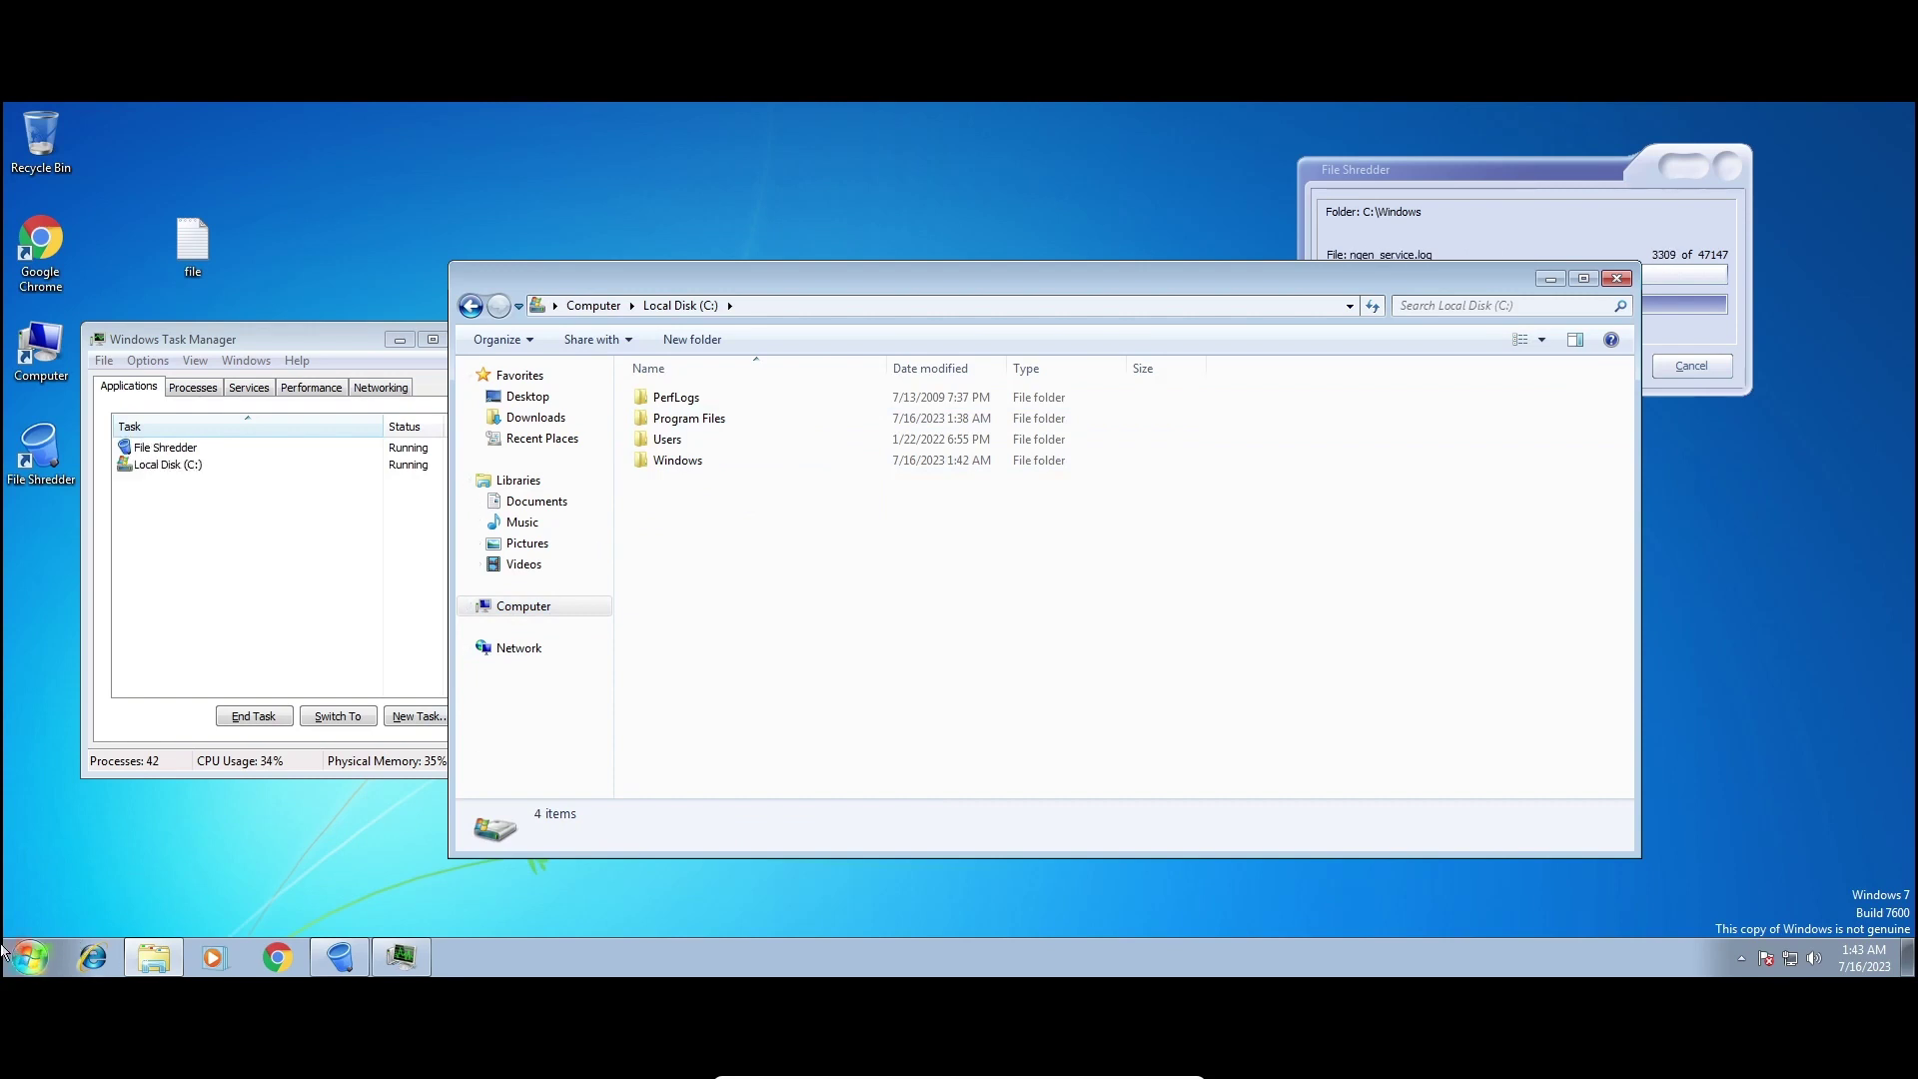
Start WordPad and test entering content in the blank document with the default Calibri font.
click(33, 959)
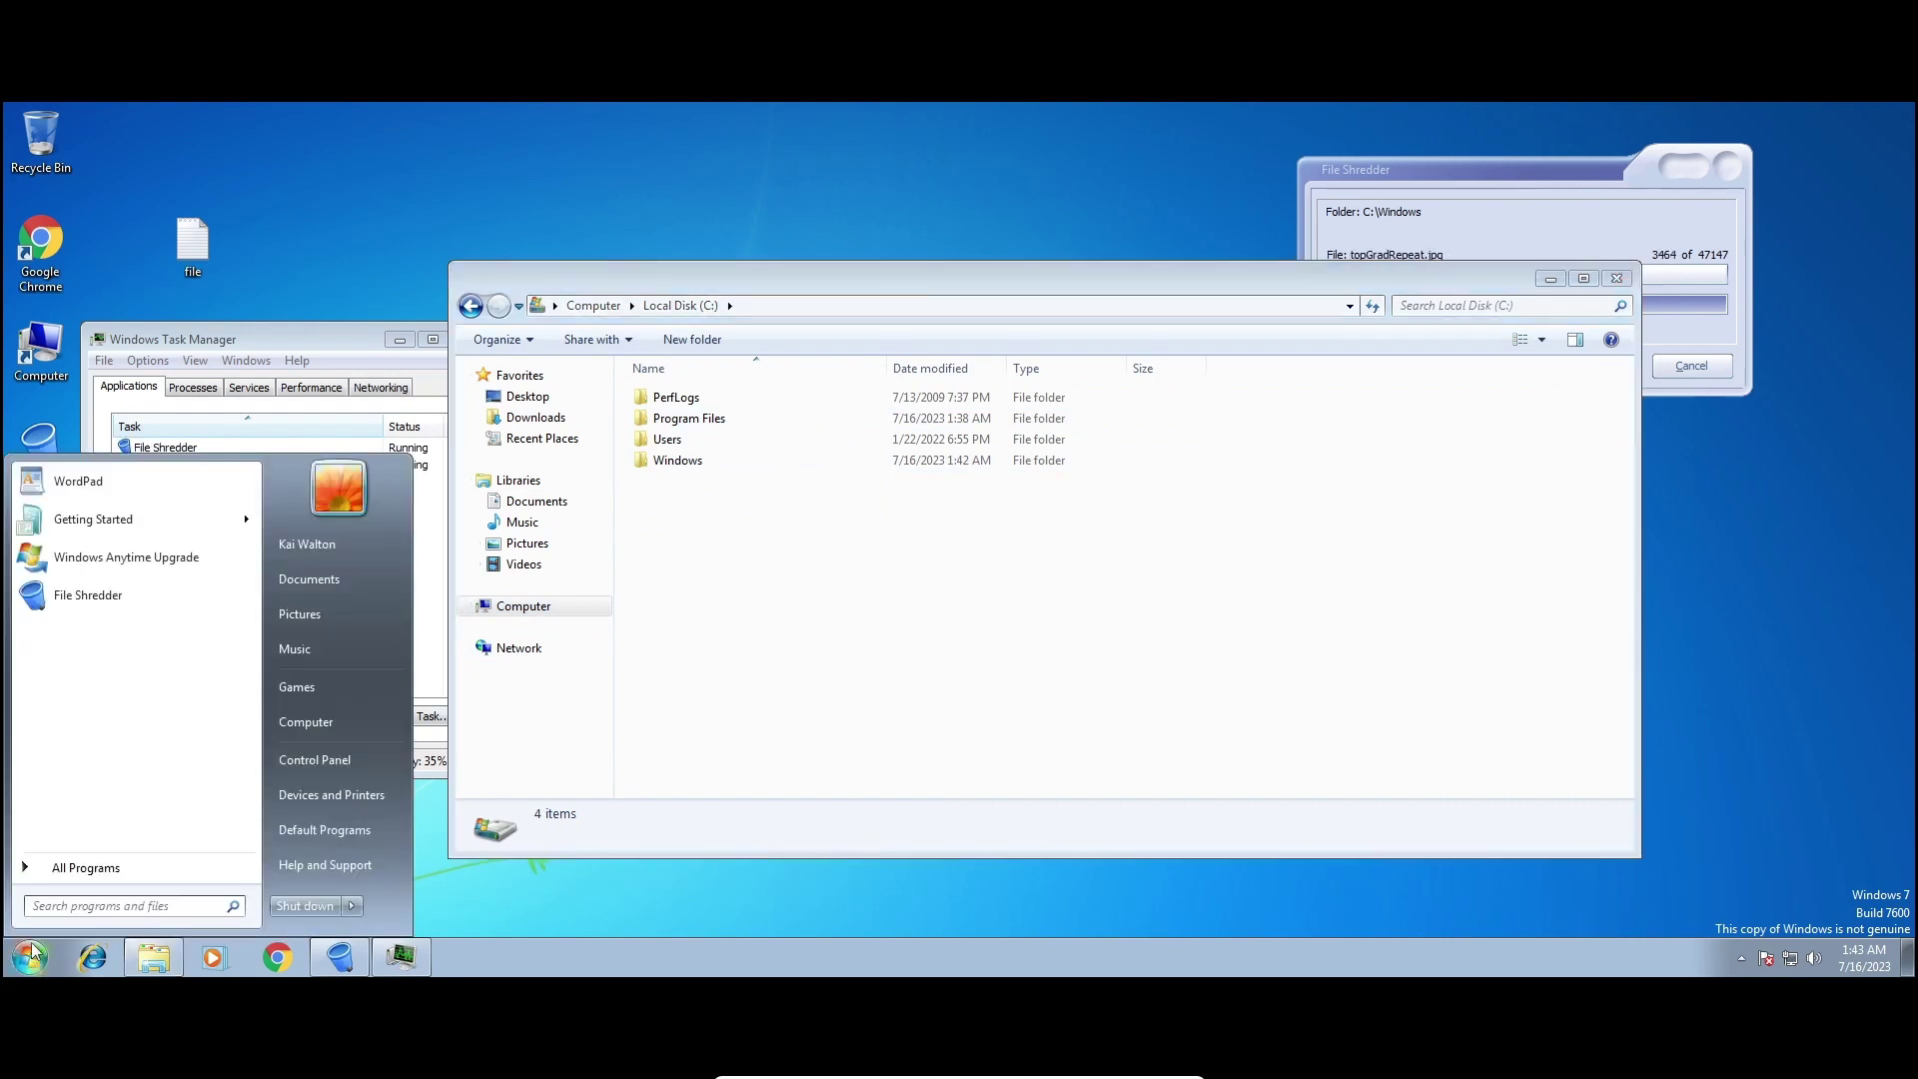
click(78, 481)
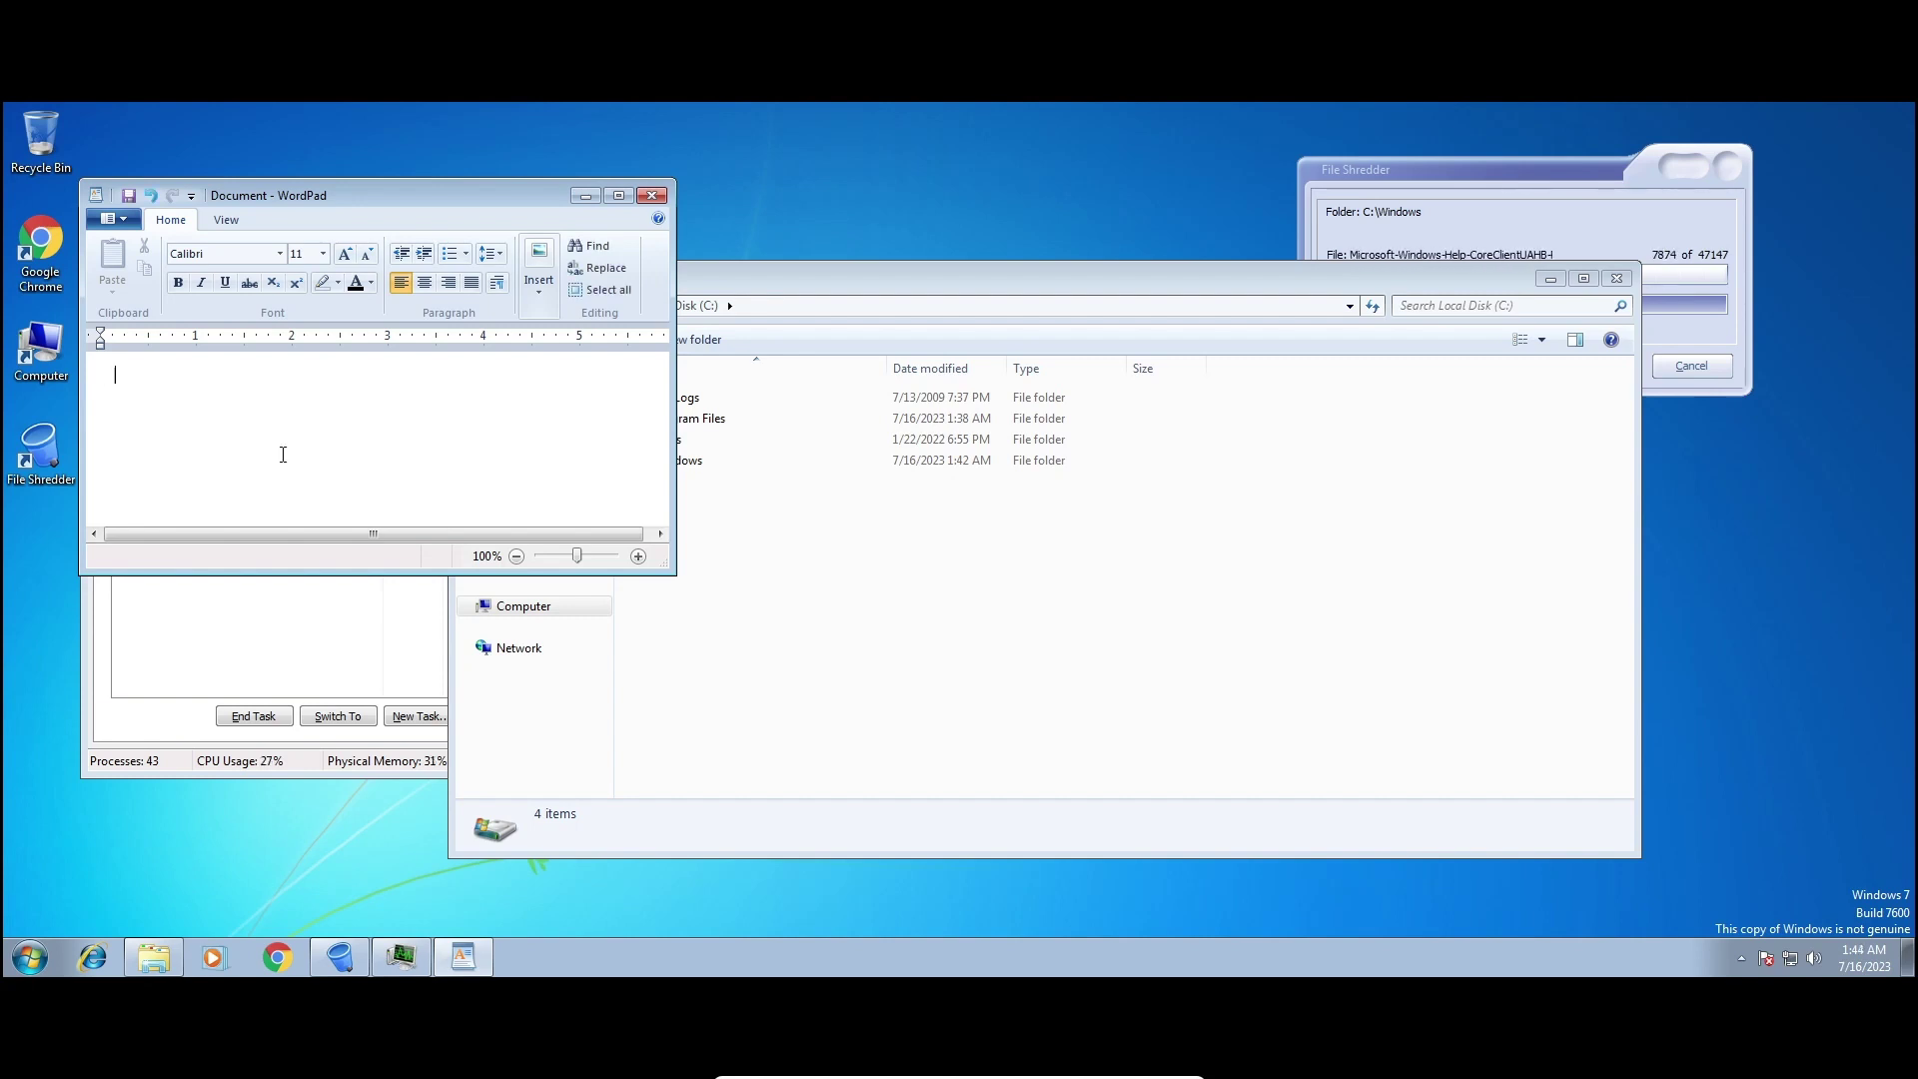
key(Tab)
key(Tab)
key(Tab)
key(Tab)
key(Tab)
key(Tab)
key(Tab)
key(Tab)
key(Tab)
key(Tab)
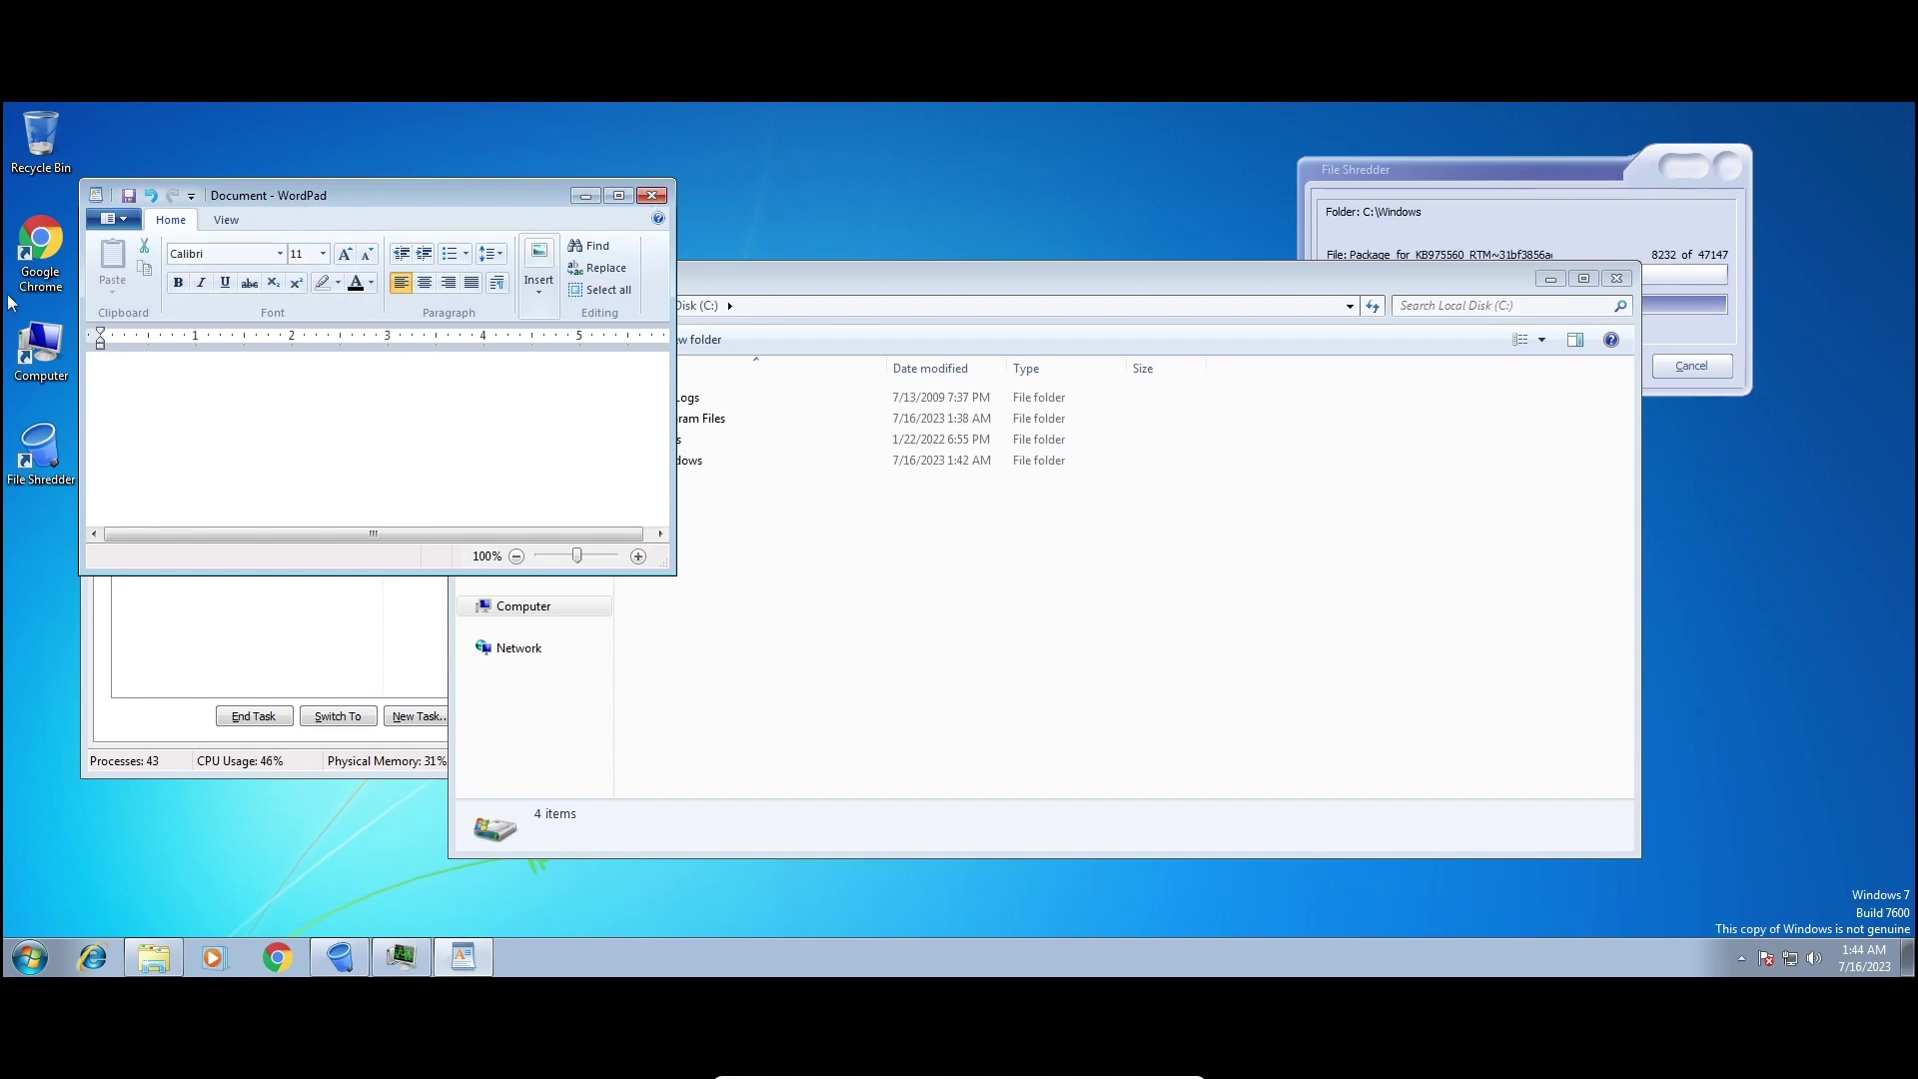
Test the Impact font in WordPad with a line of random characters and clear the document.
click(280, 252)
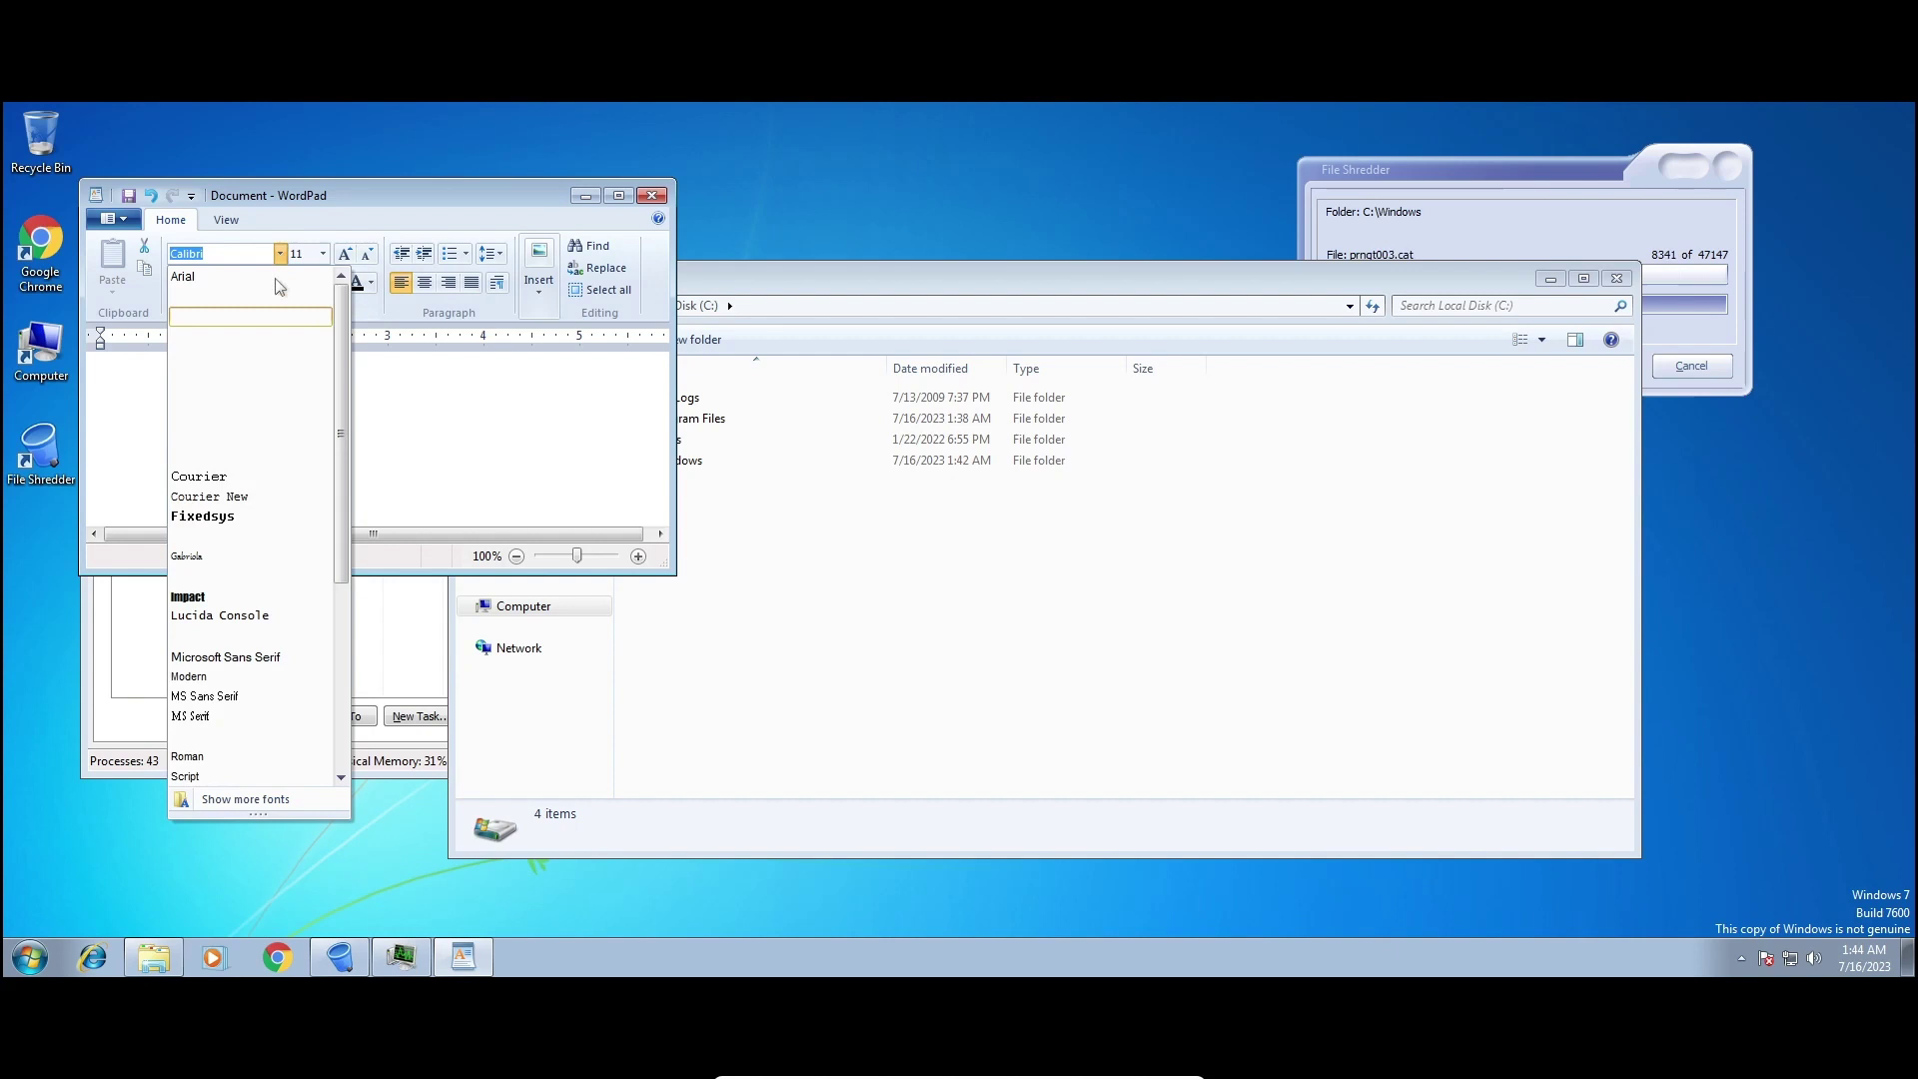
click(231, 597)
click(421, 449)
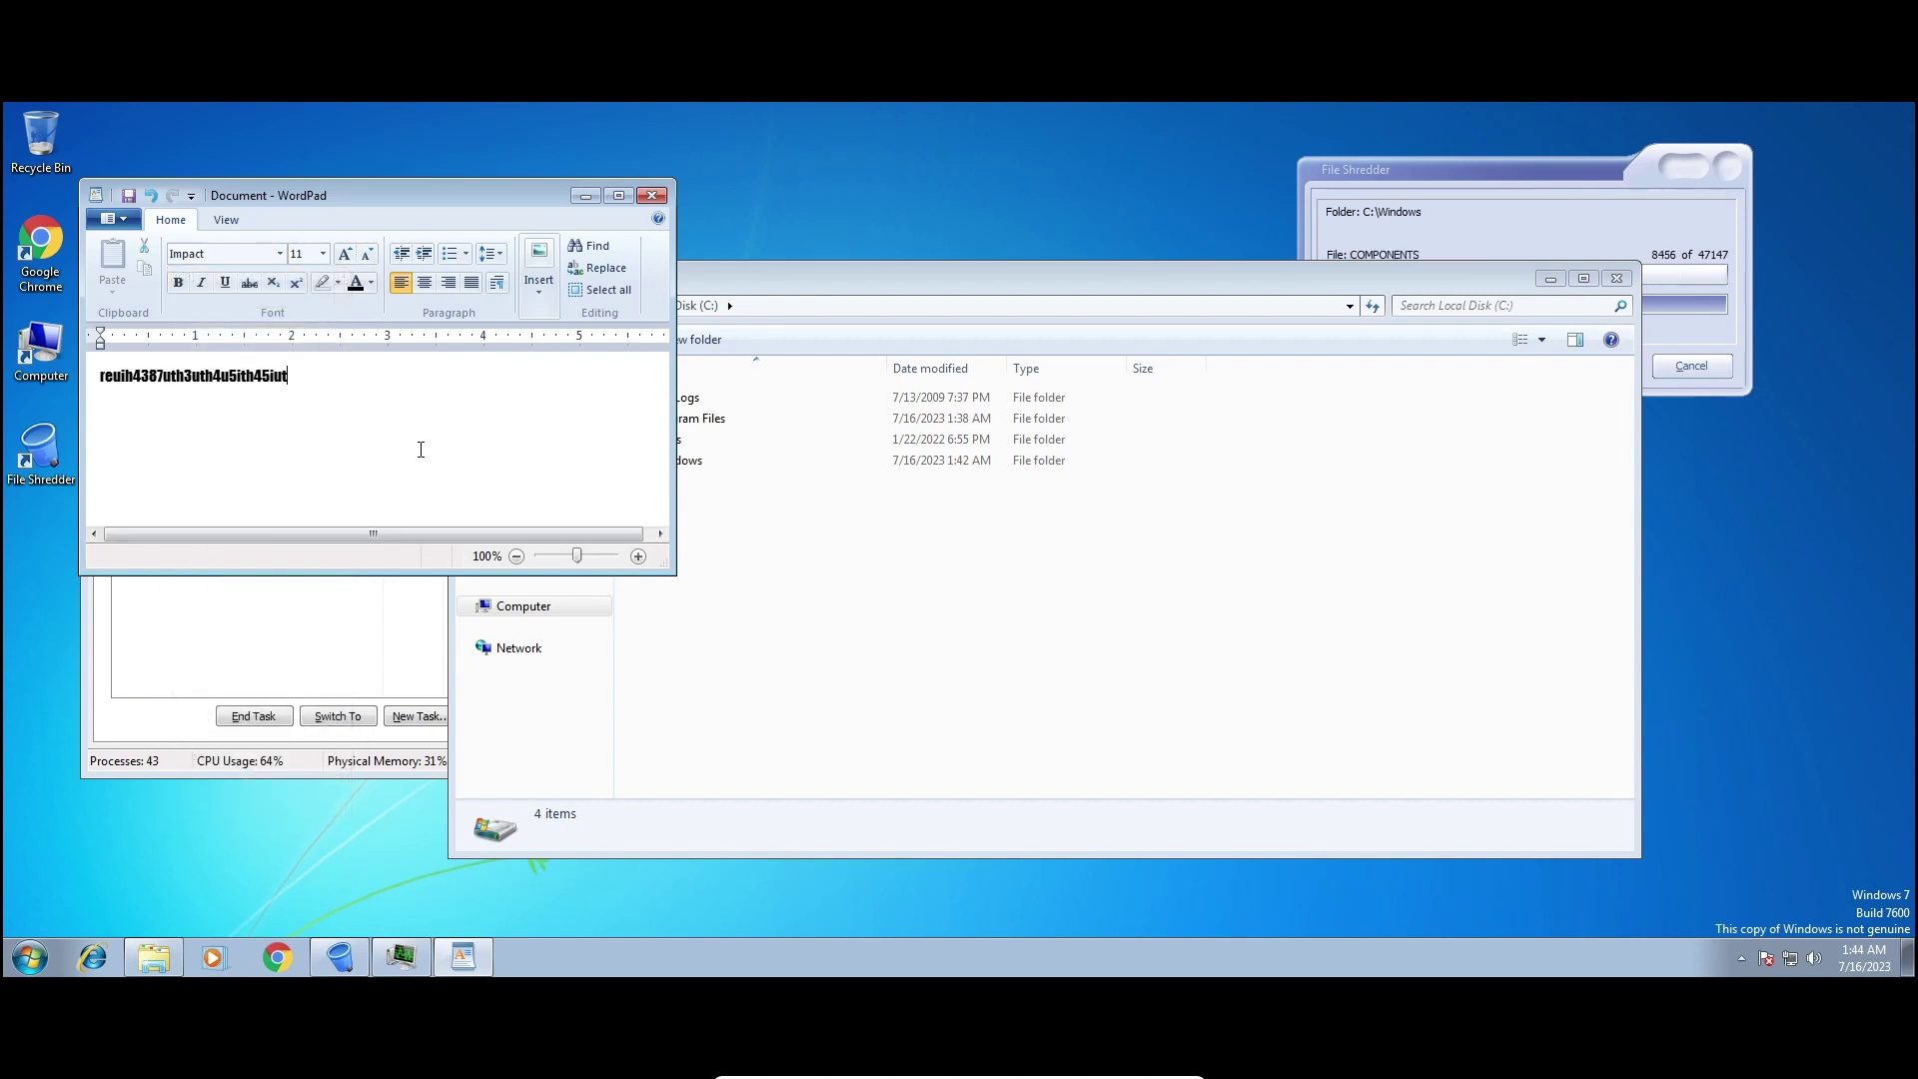
key(ctrl+a)
key(BackSpace)
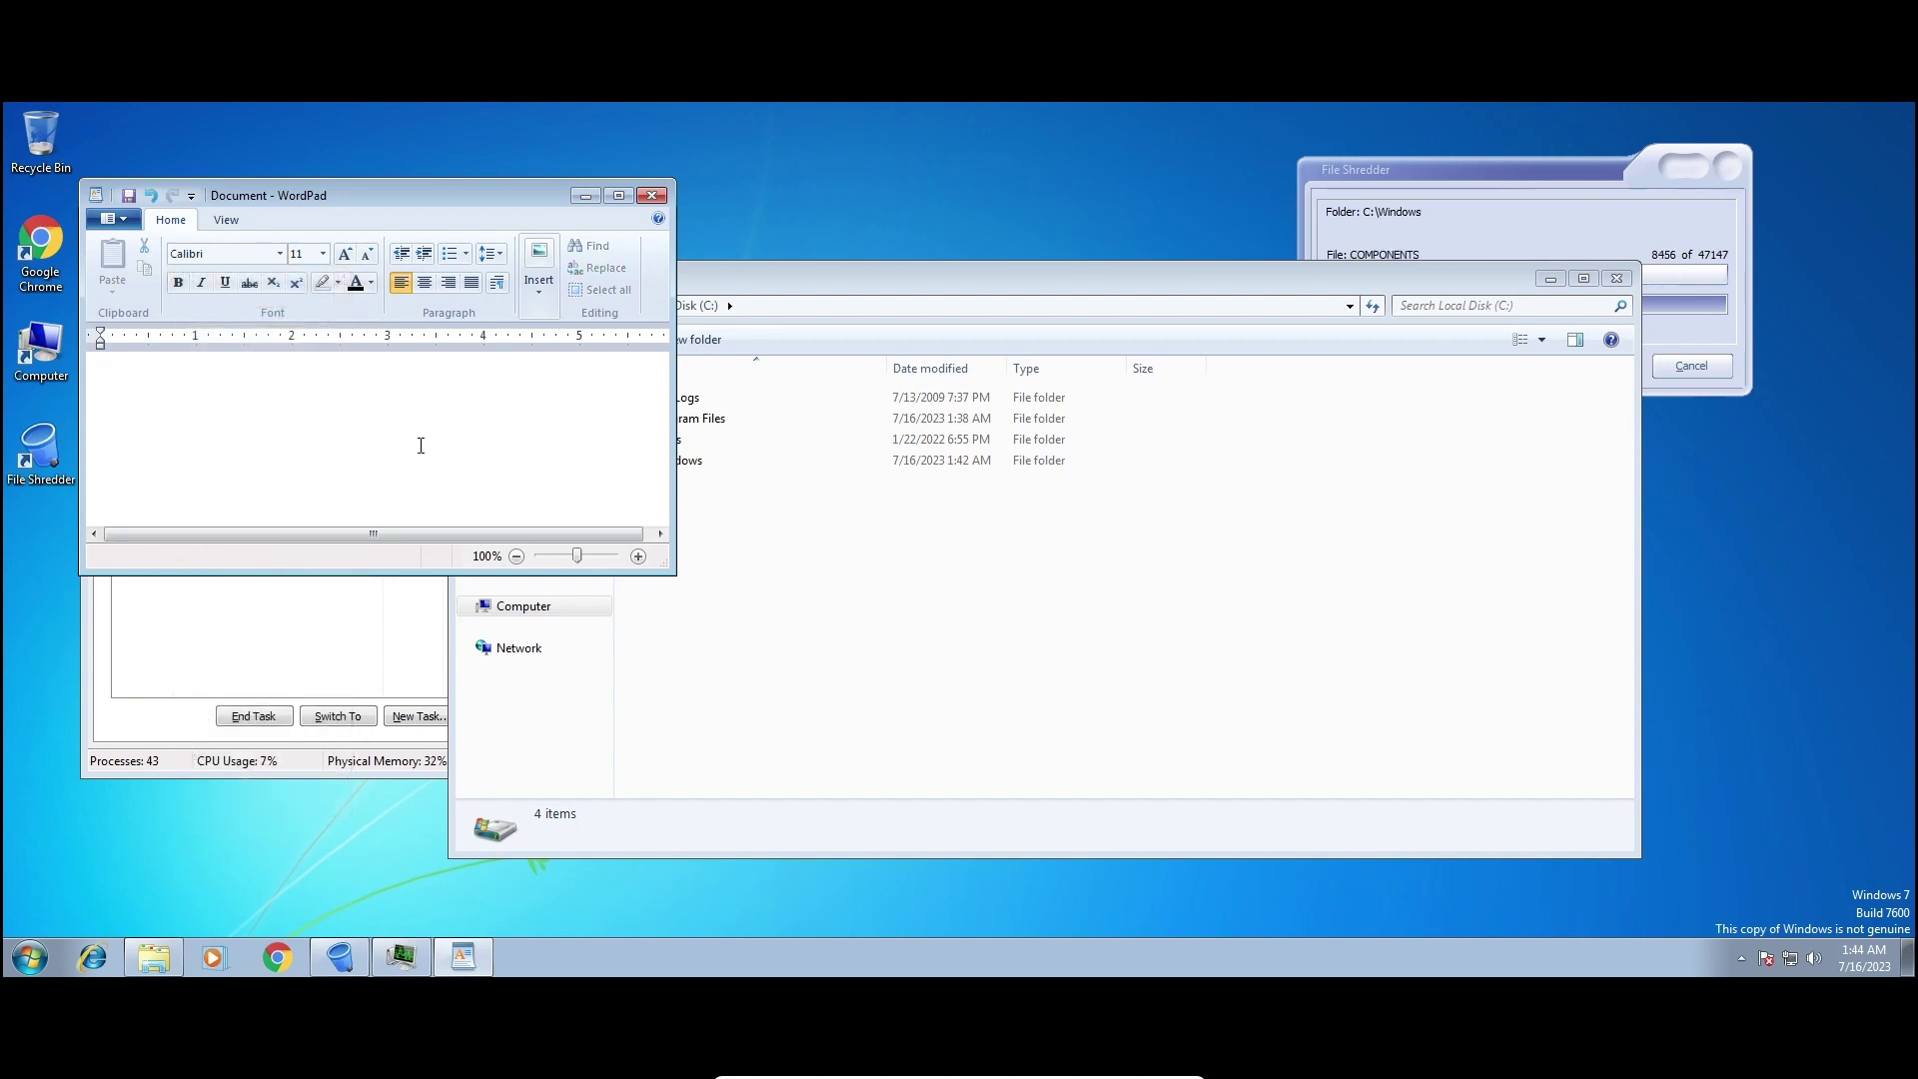
Set the WordPad font to Fixedsys and write "not many fonts left".
click(280, 253)
click(261, 515)
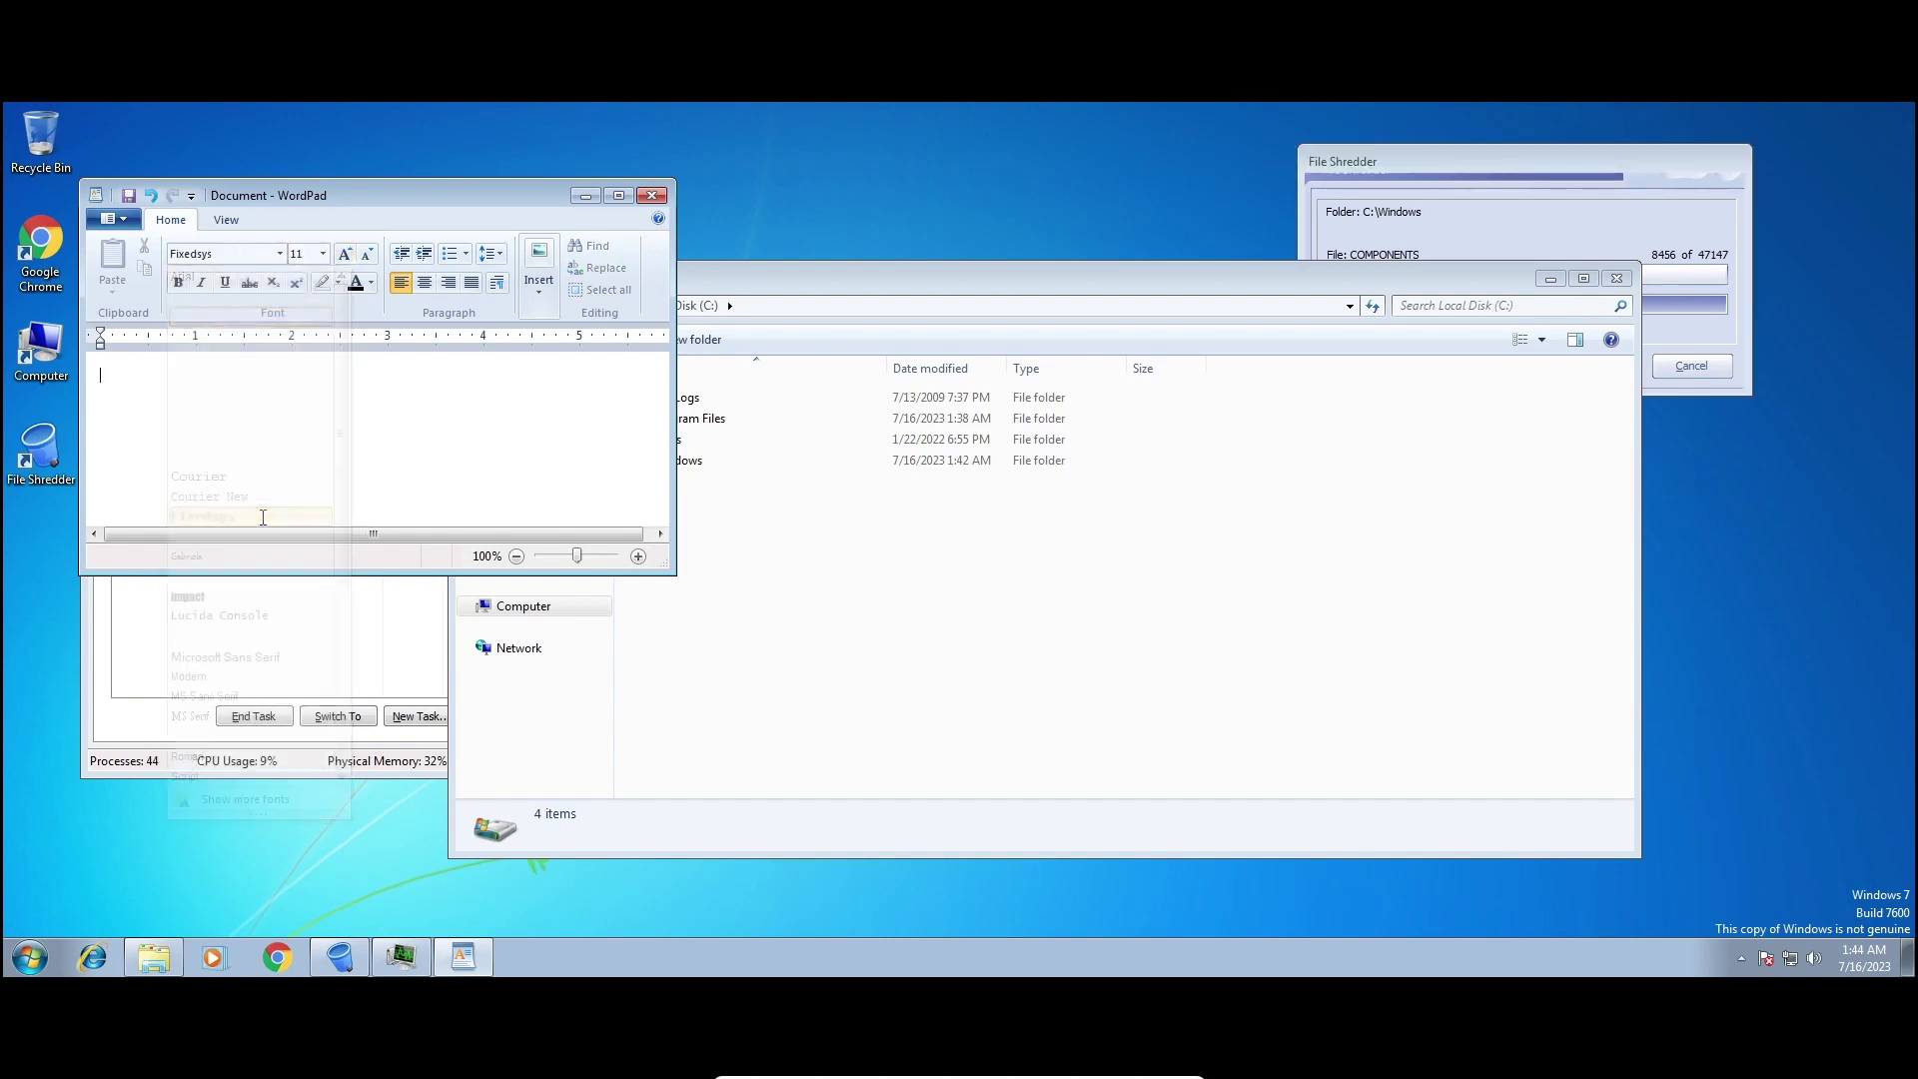
text(not many fonts left)
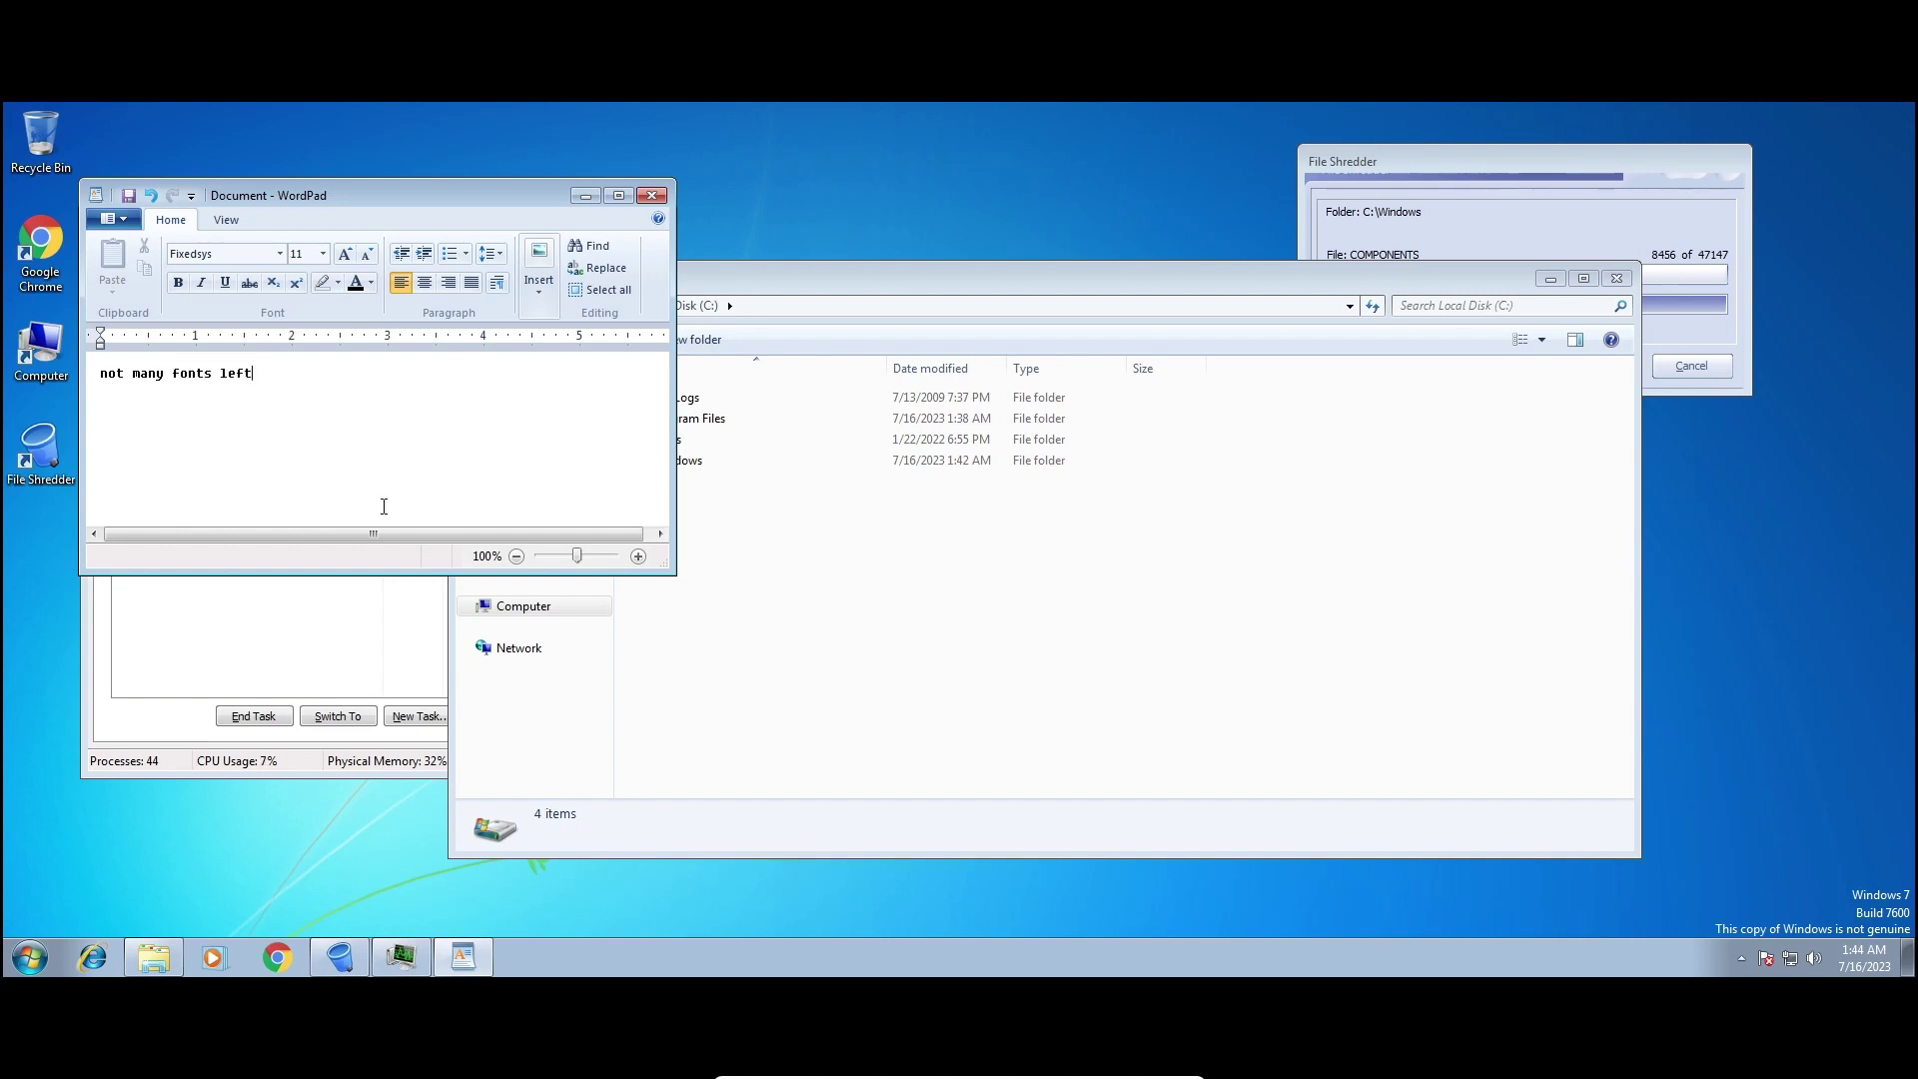
In Explorer, go to C:\Windows\boot by its path and check the font files in its Fonts subfolder.
click(736, 513)
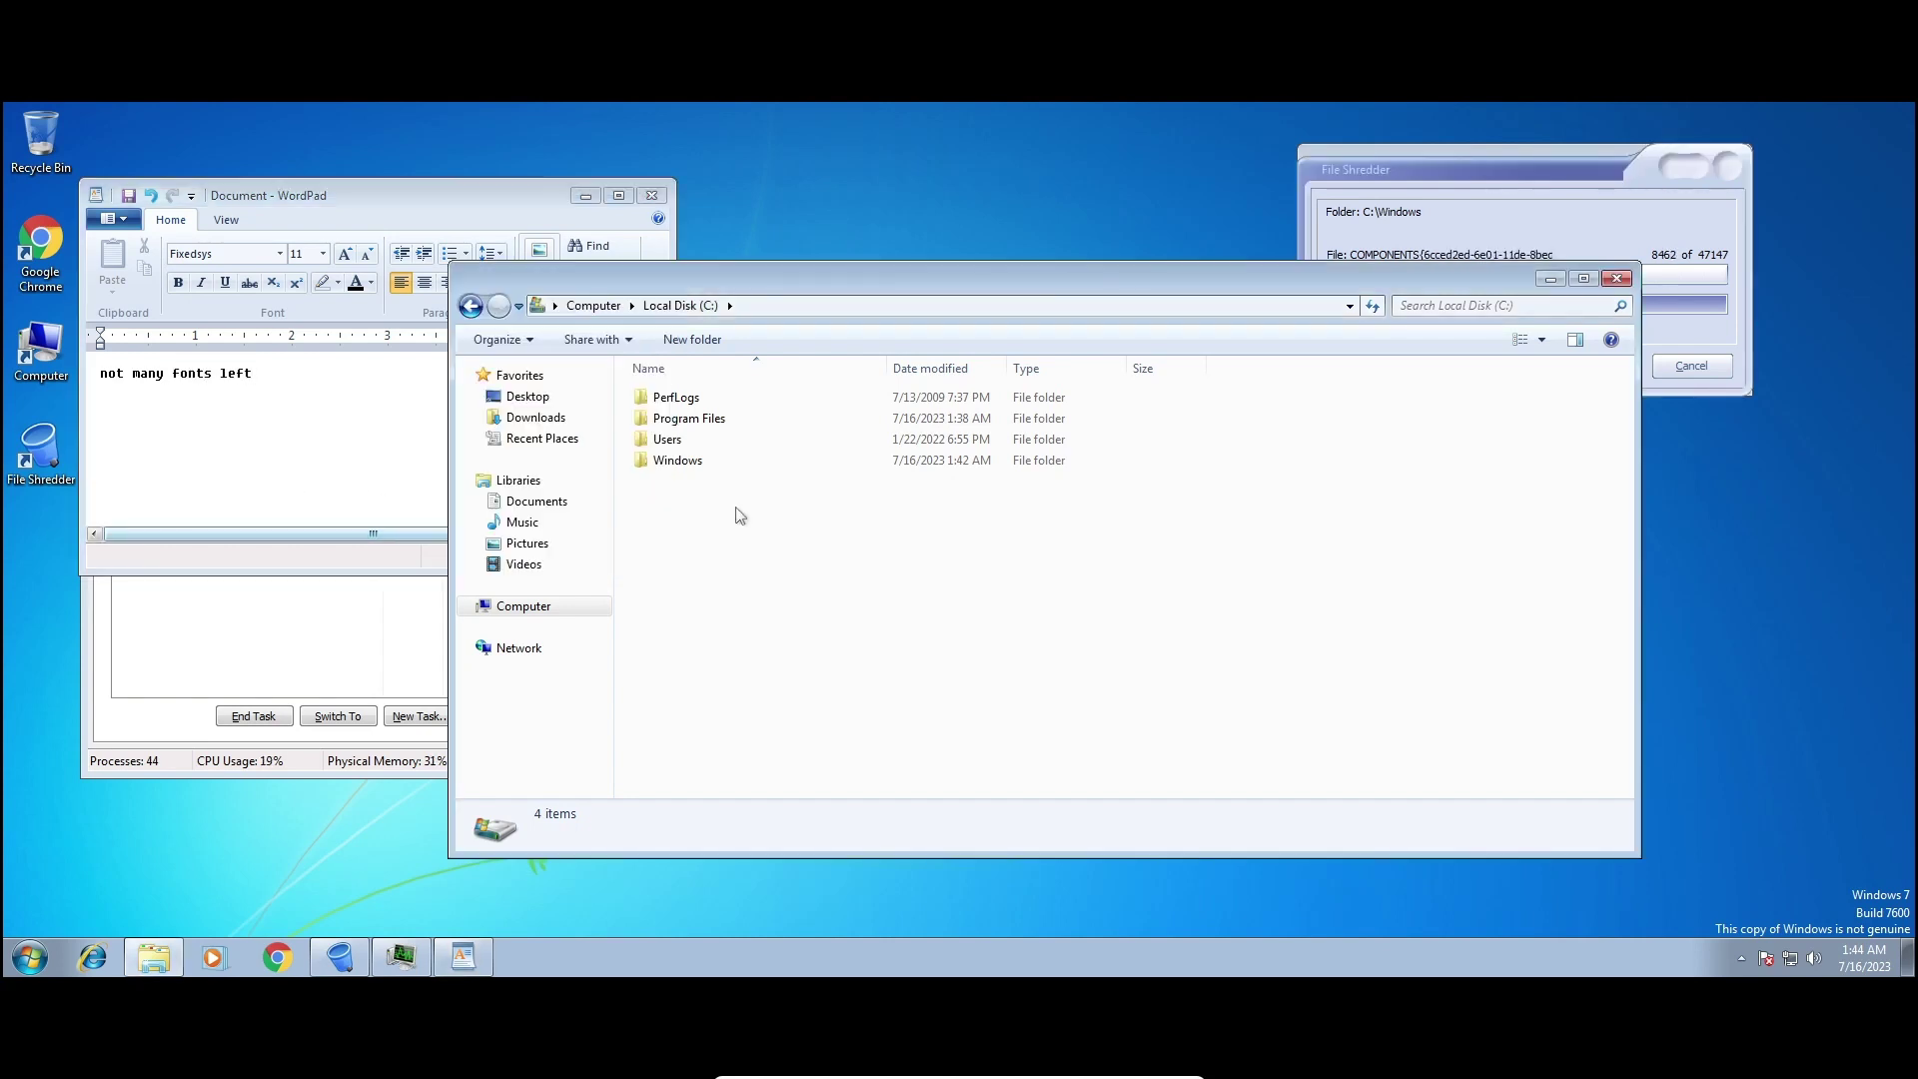
double_click(690, 460)
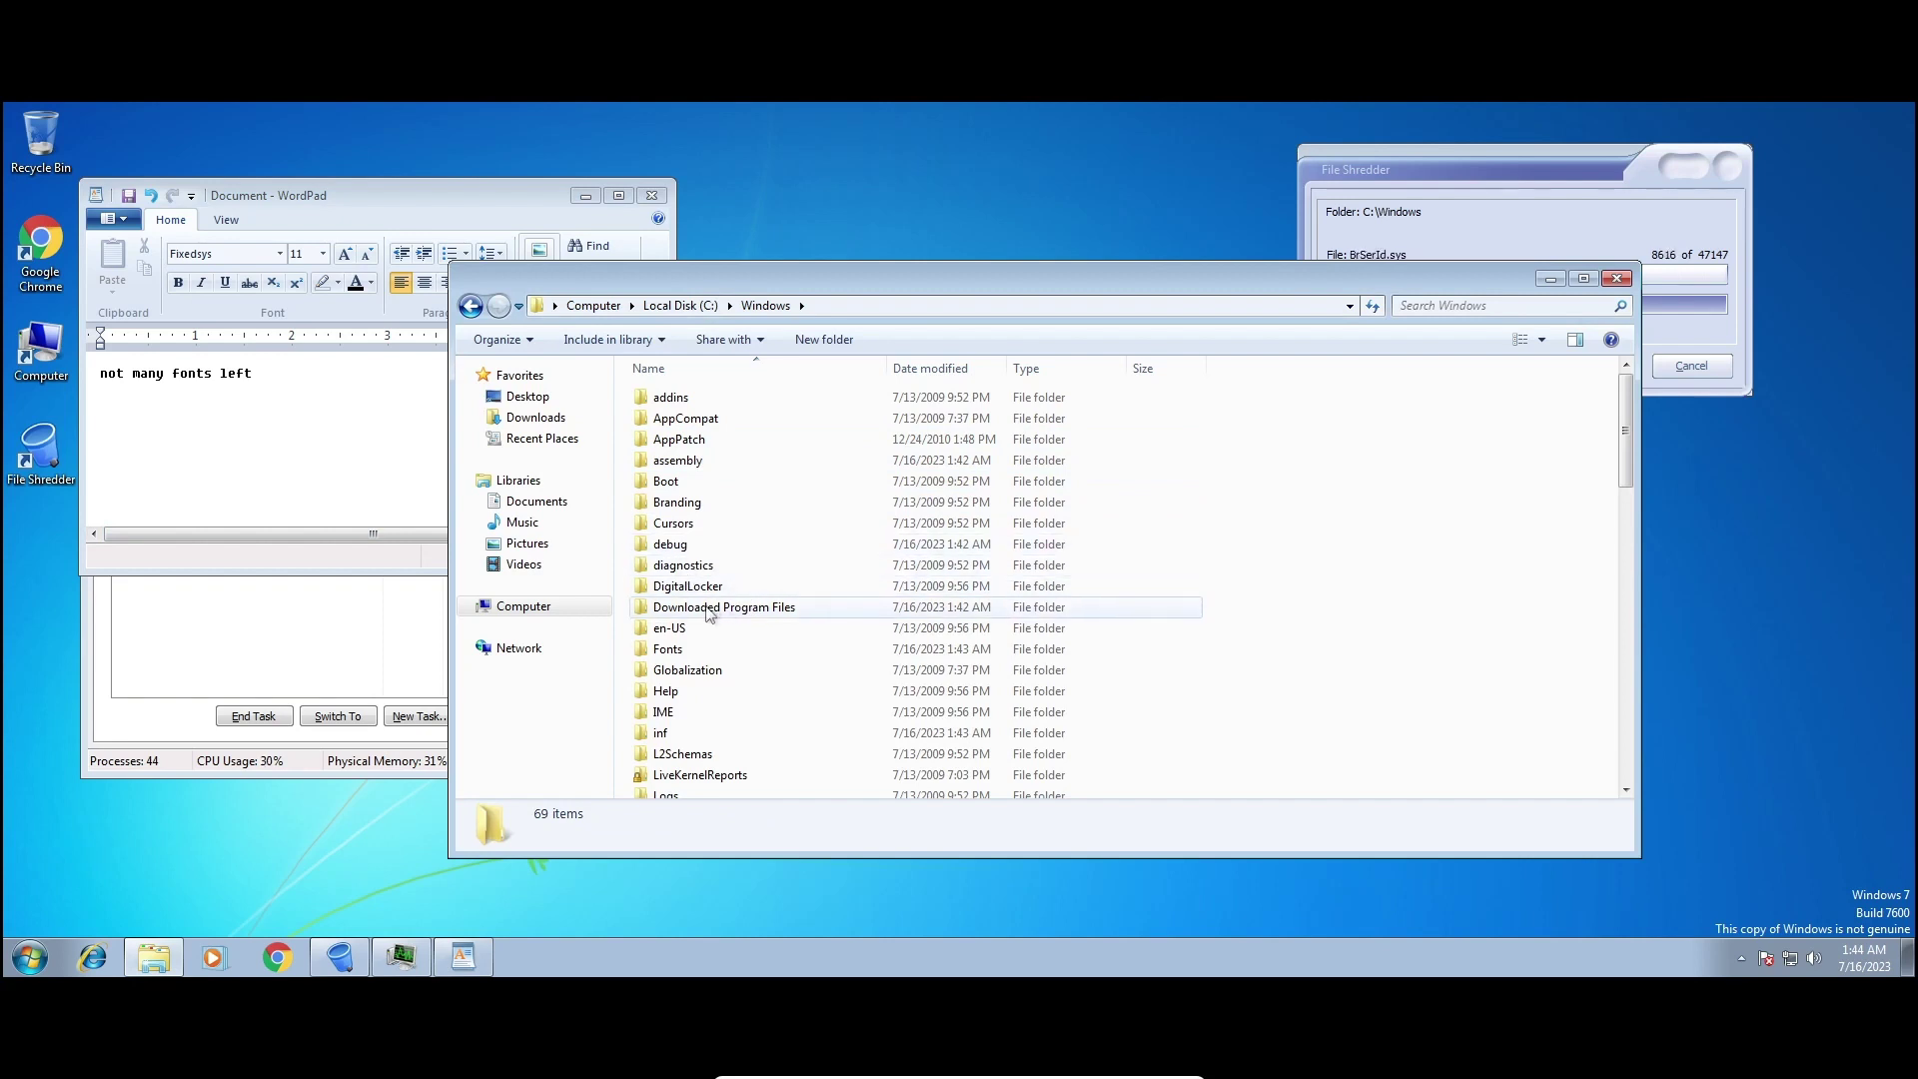
click(858, 306)
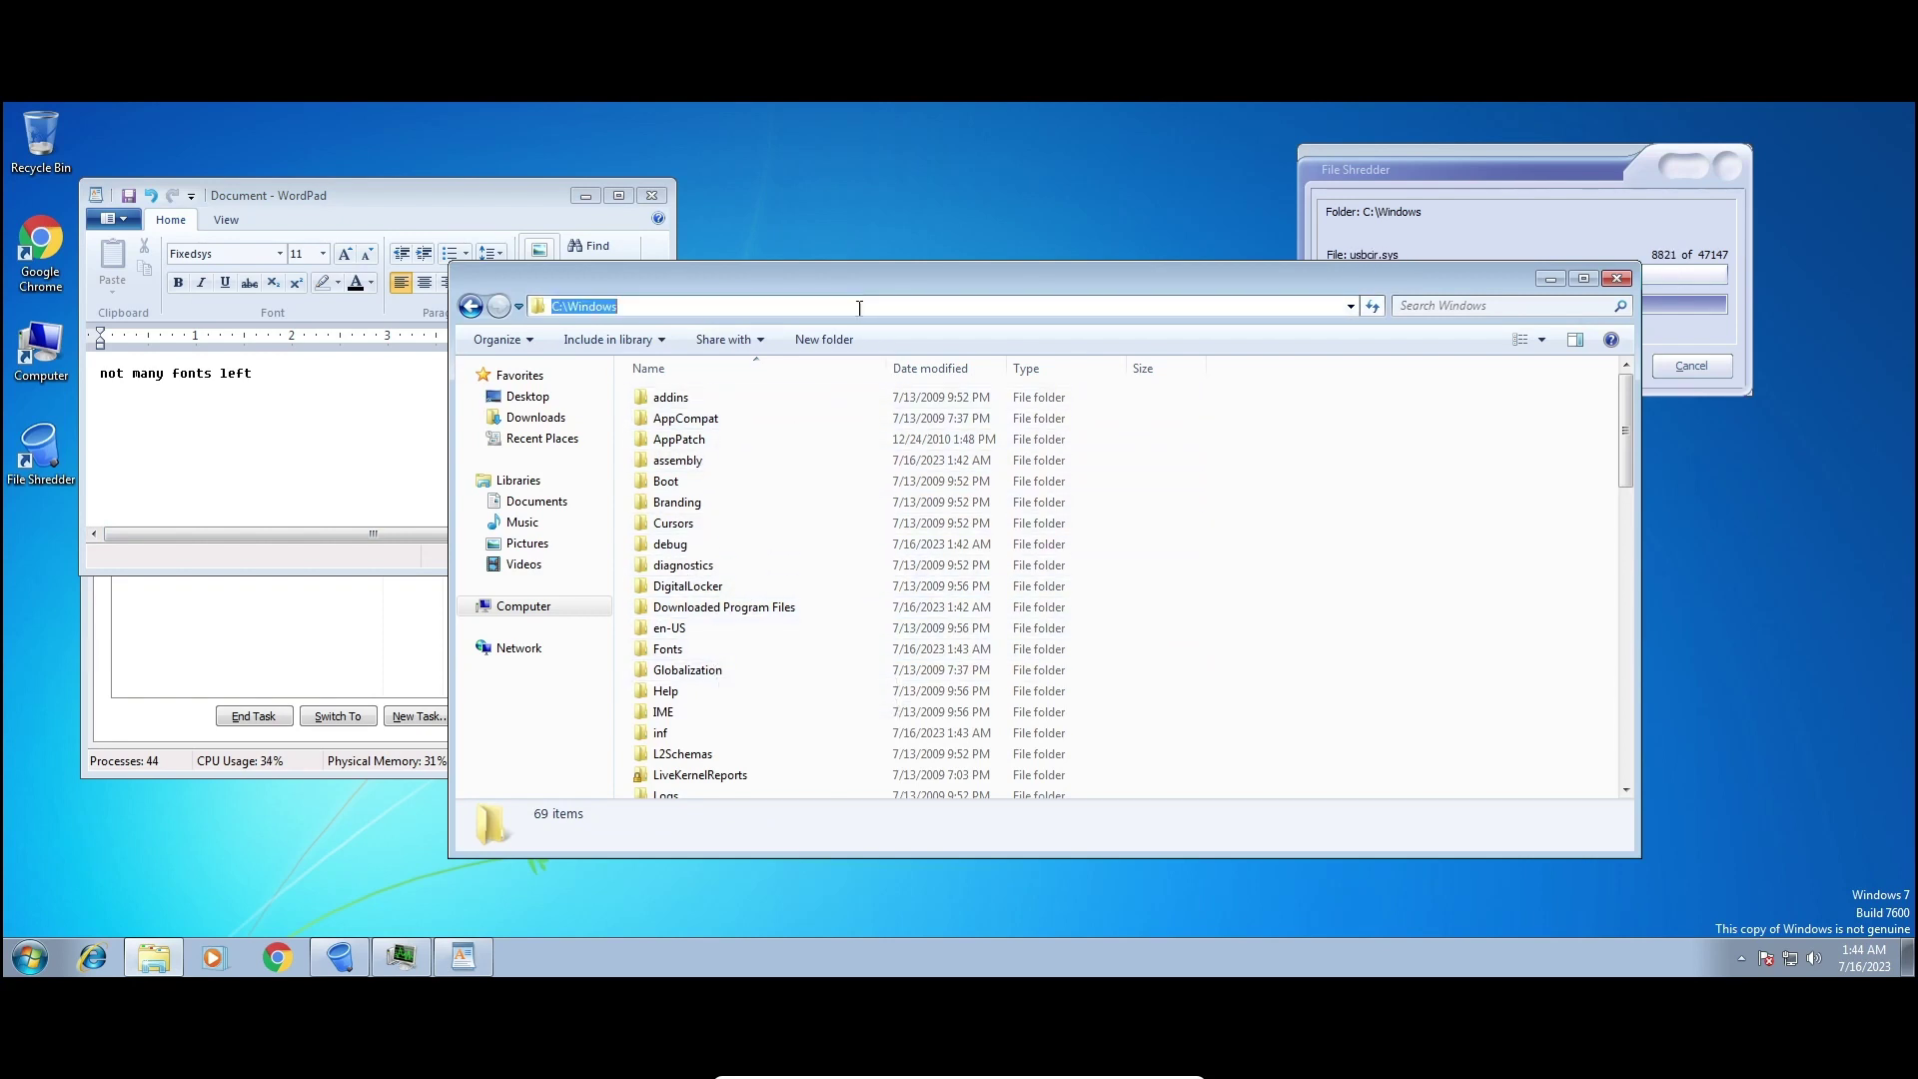
click(859, 307)
text(\)
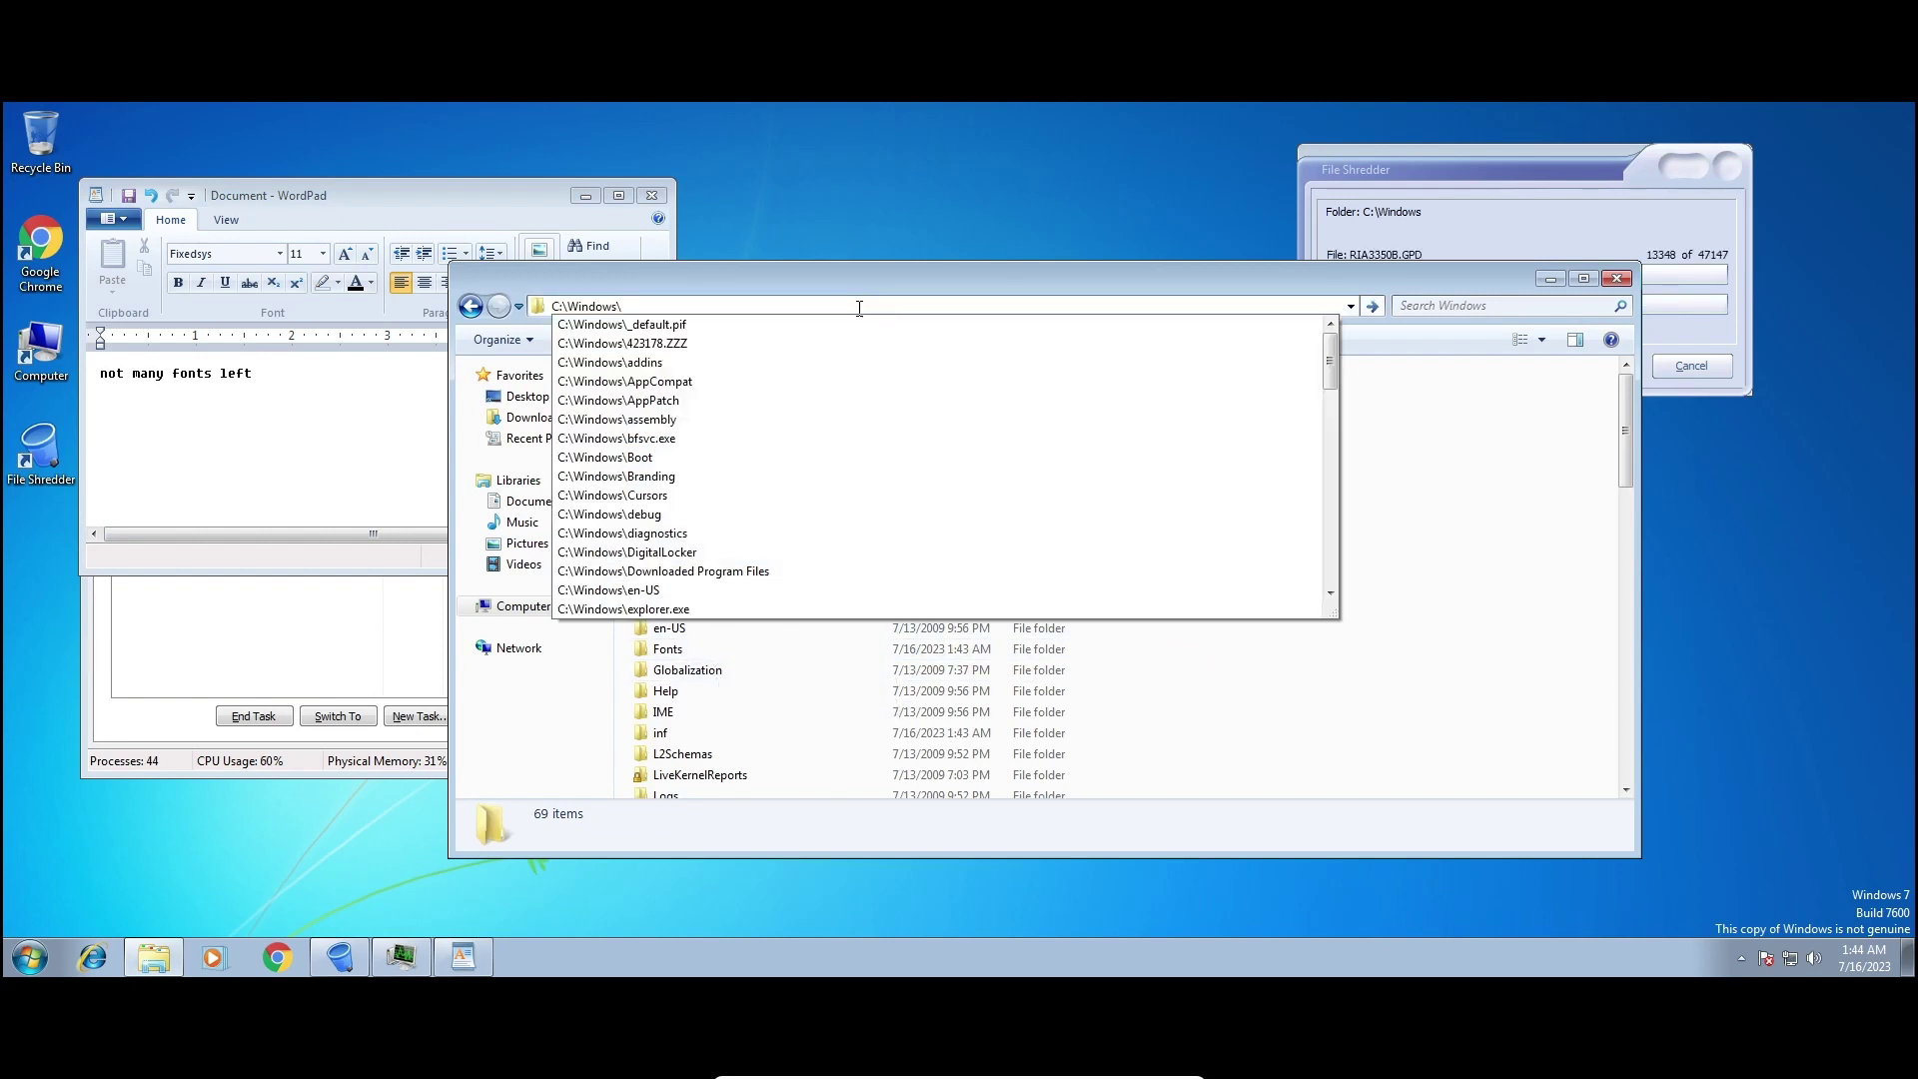
text(boot)
key(Return)
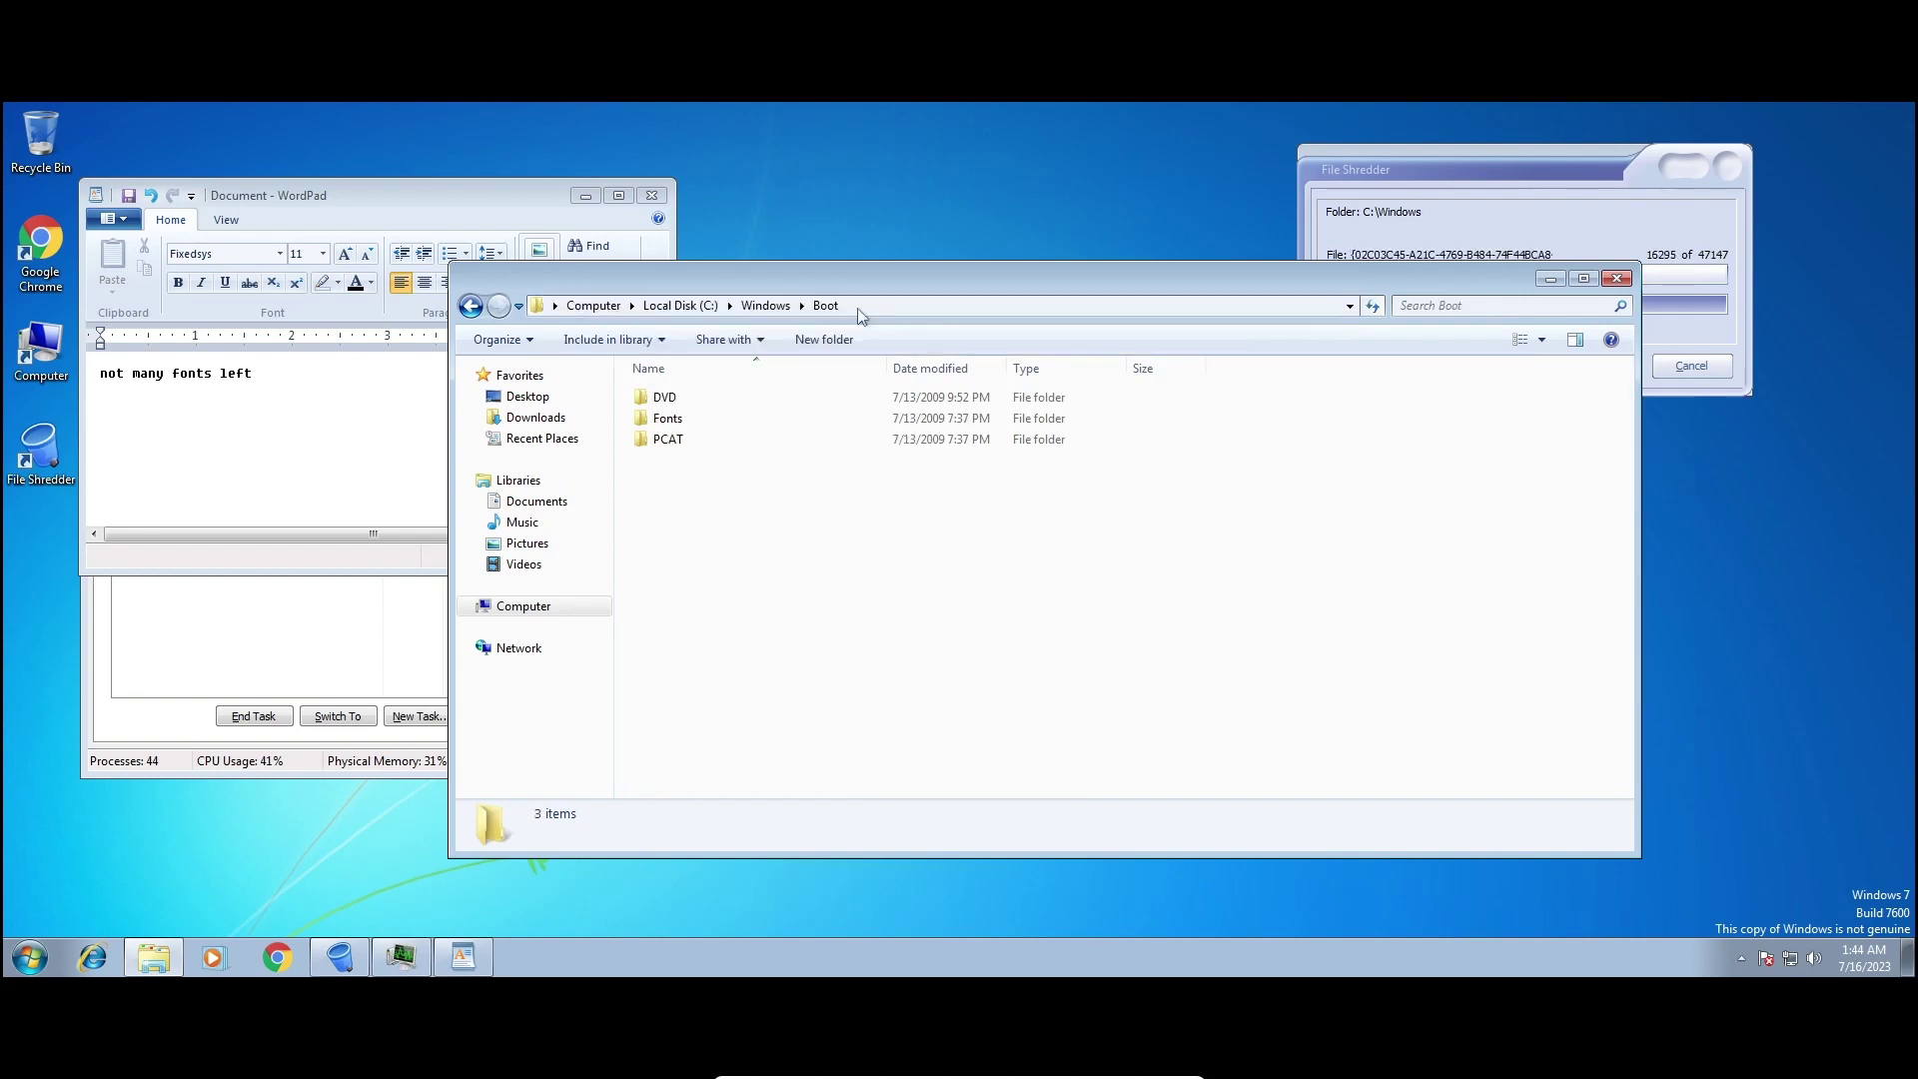
double_click(704, 417)
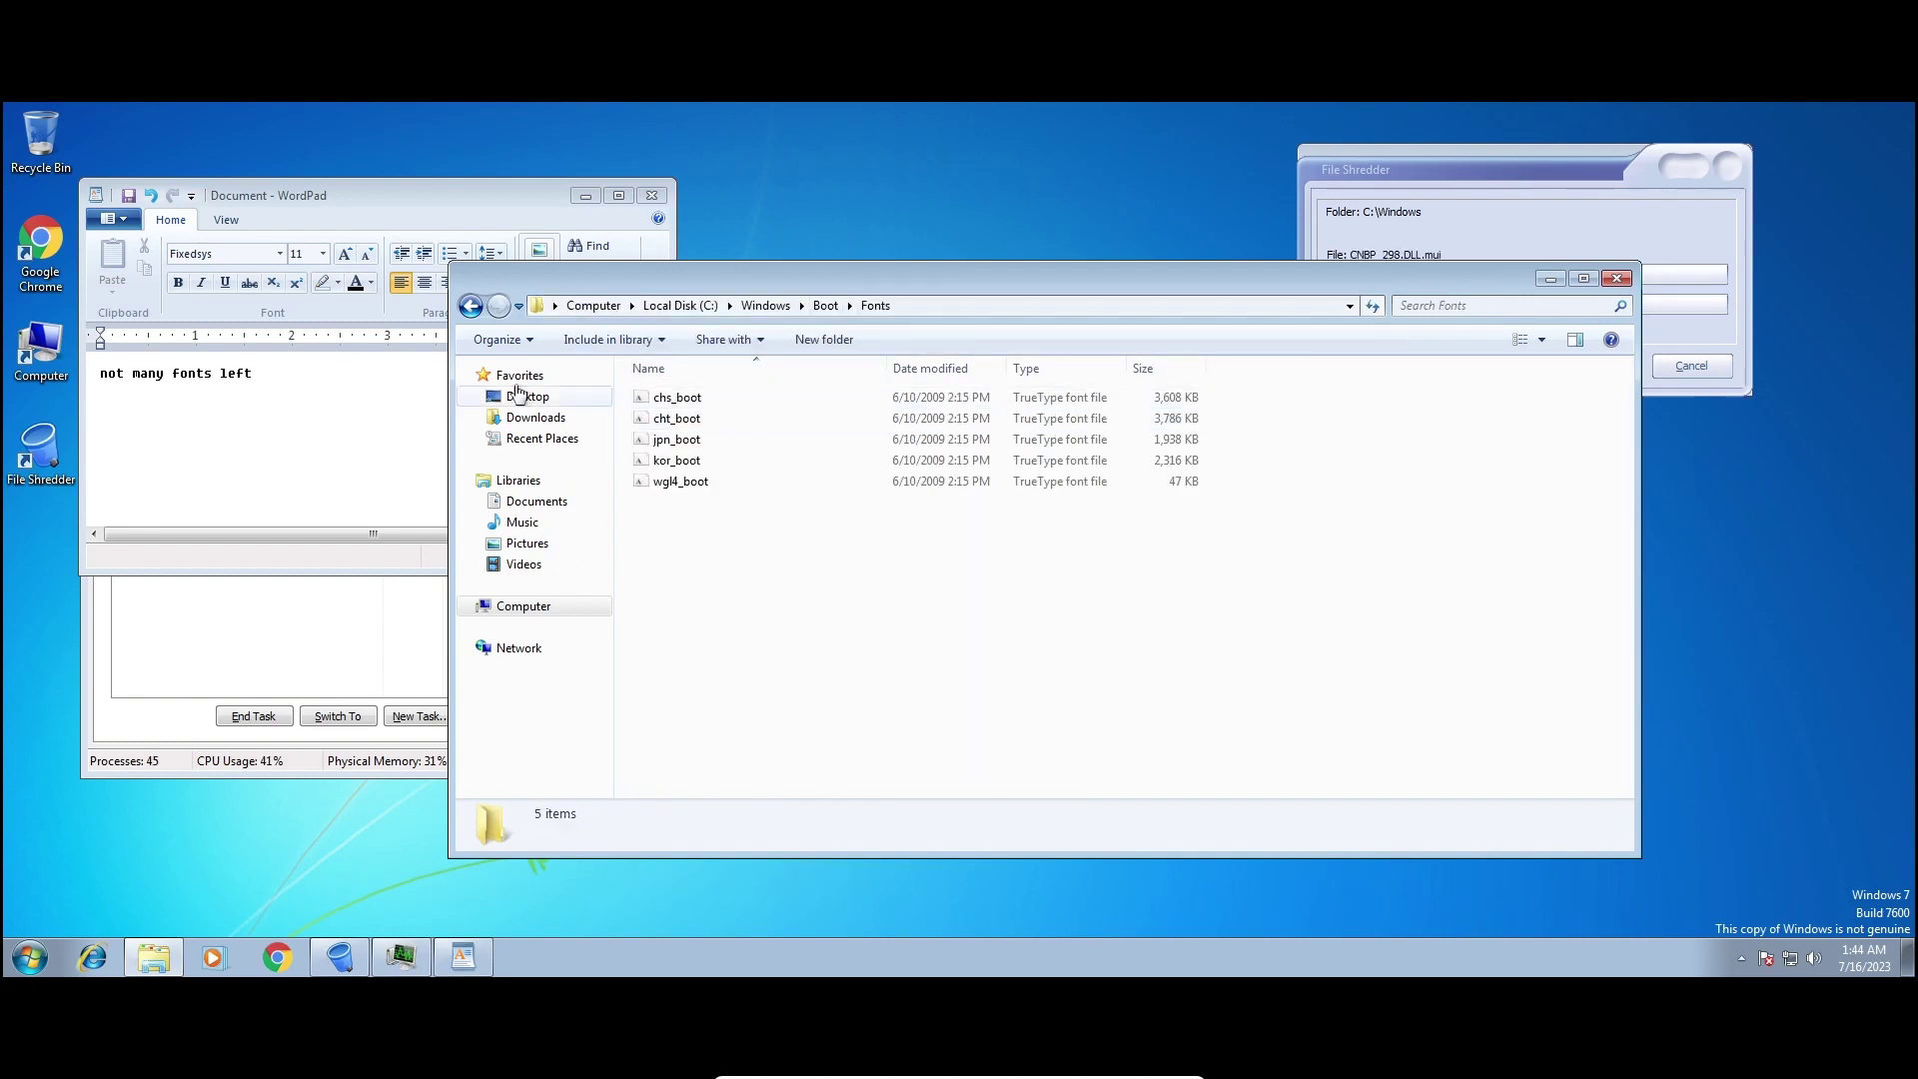
Replace the WordPad text with "the most important fonts" in the Courier font.
click(316, 363)
key(ctrl+a)
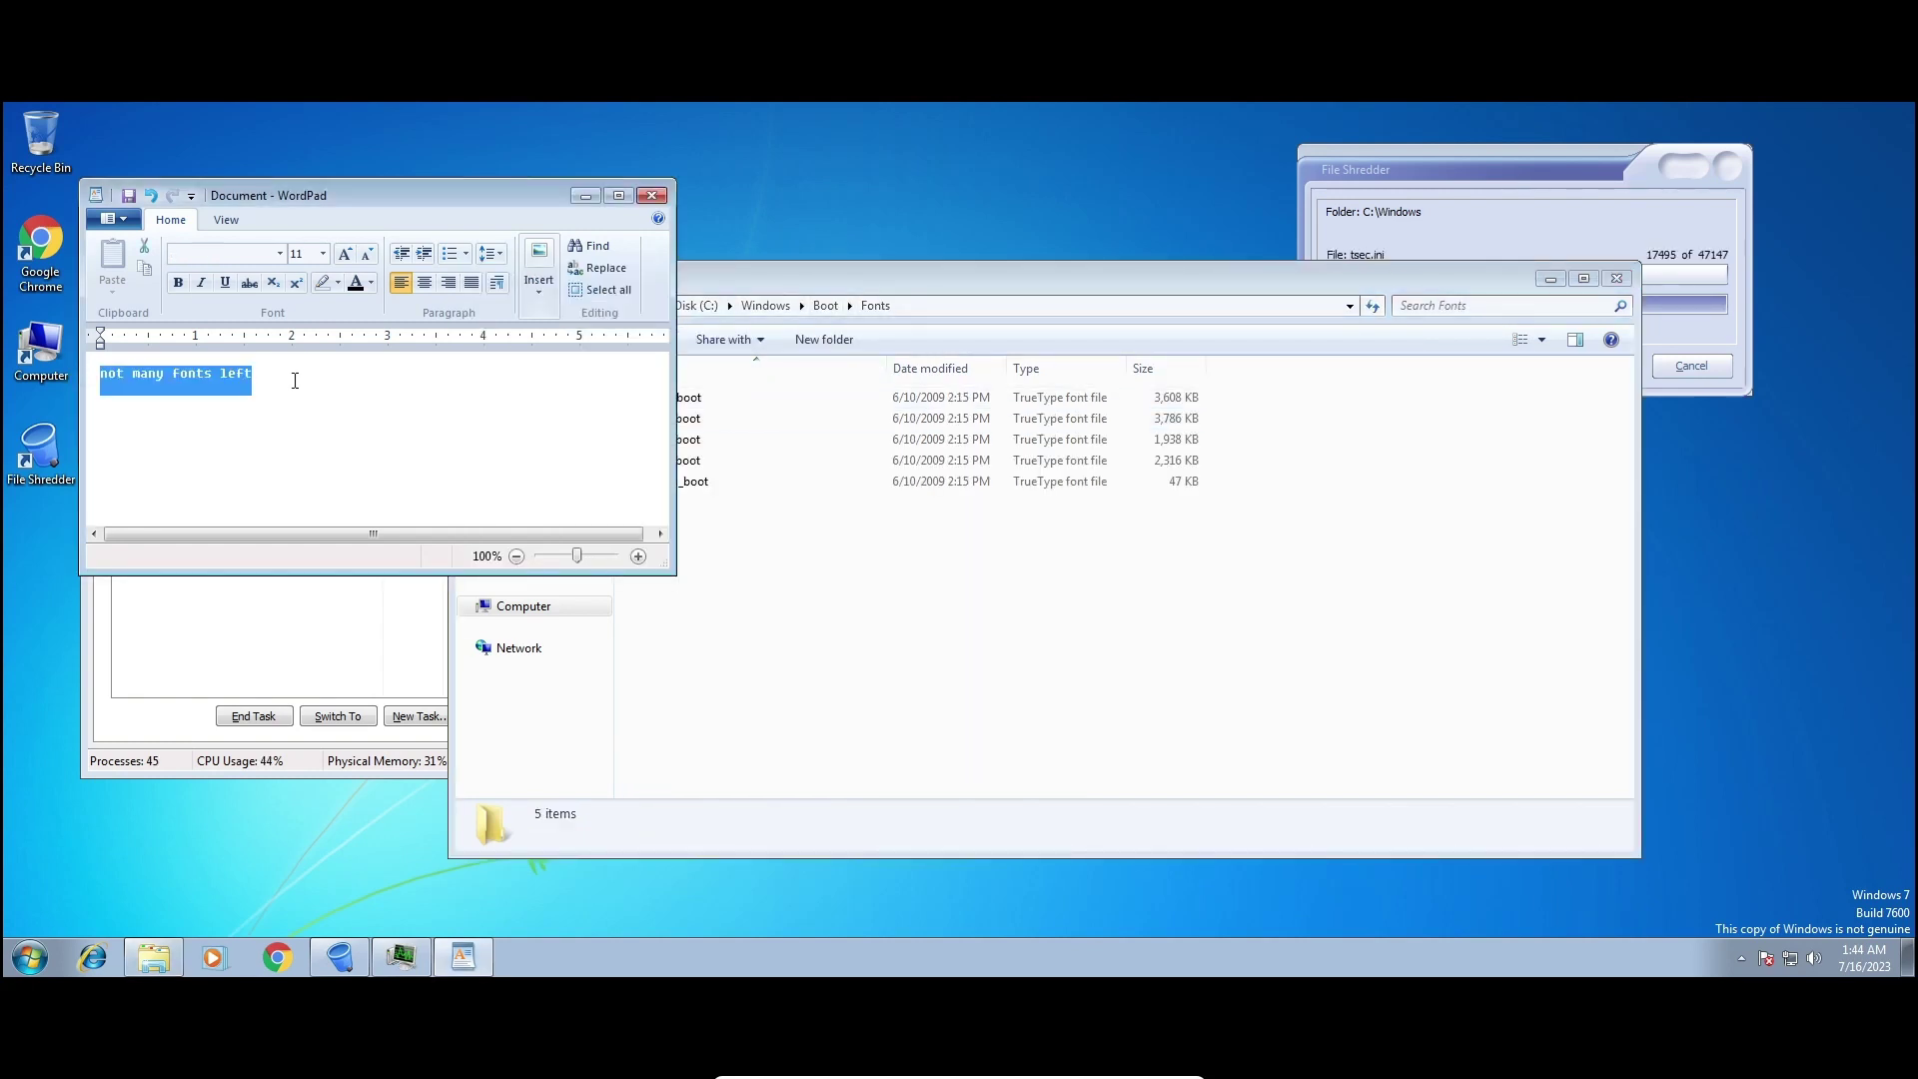
click(295, 381)
key(ctrl+a)
key(BackSpace)
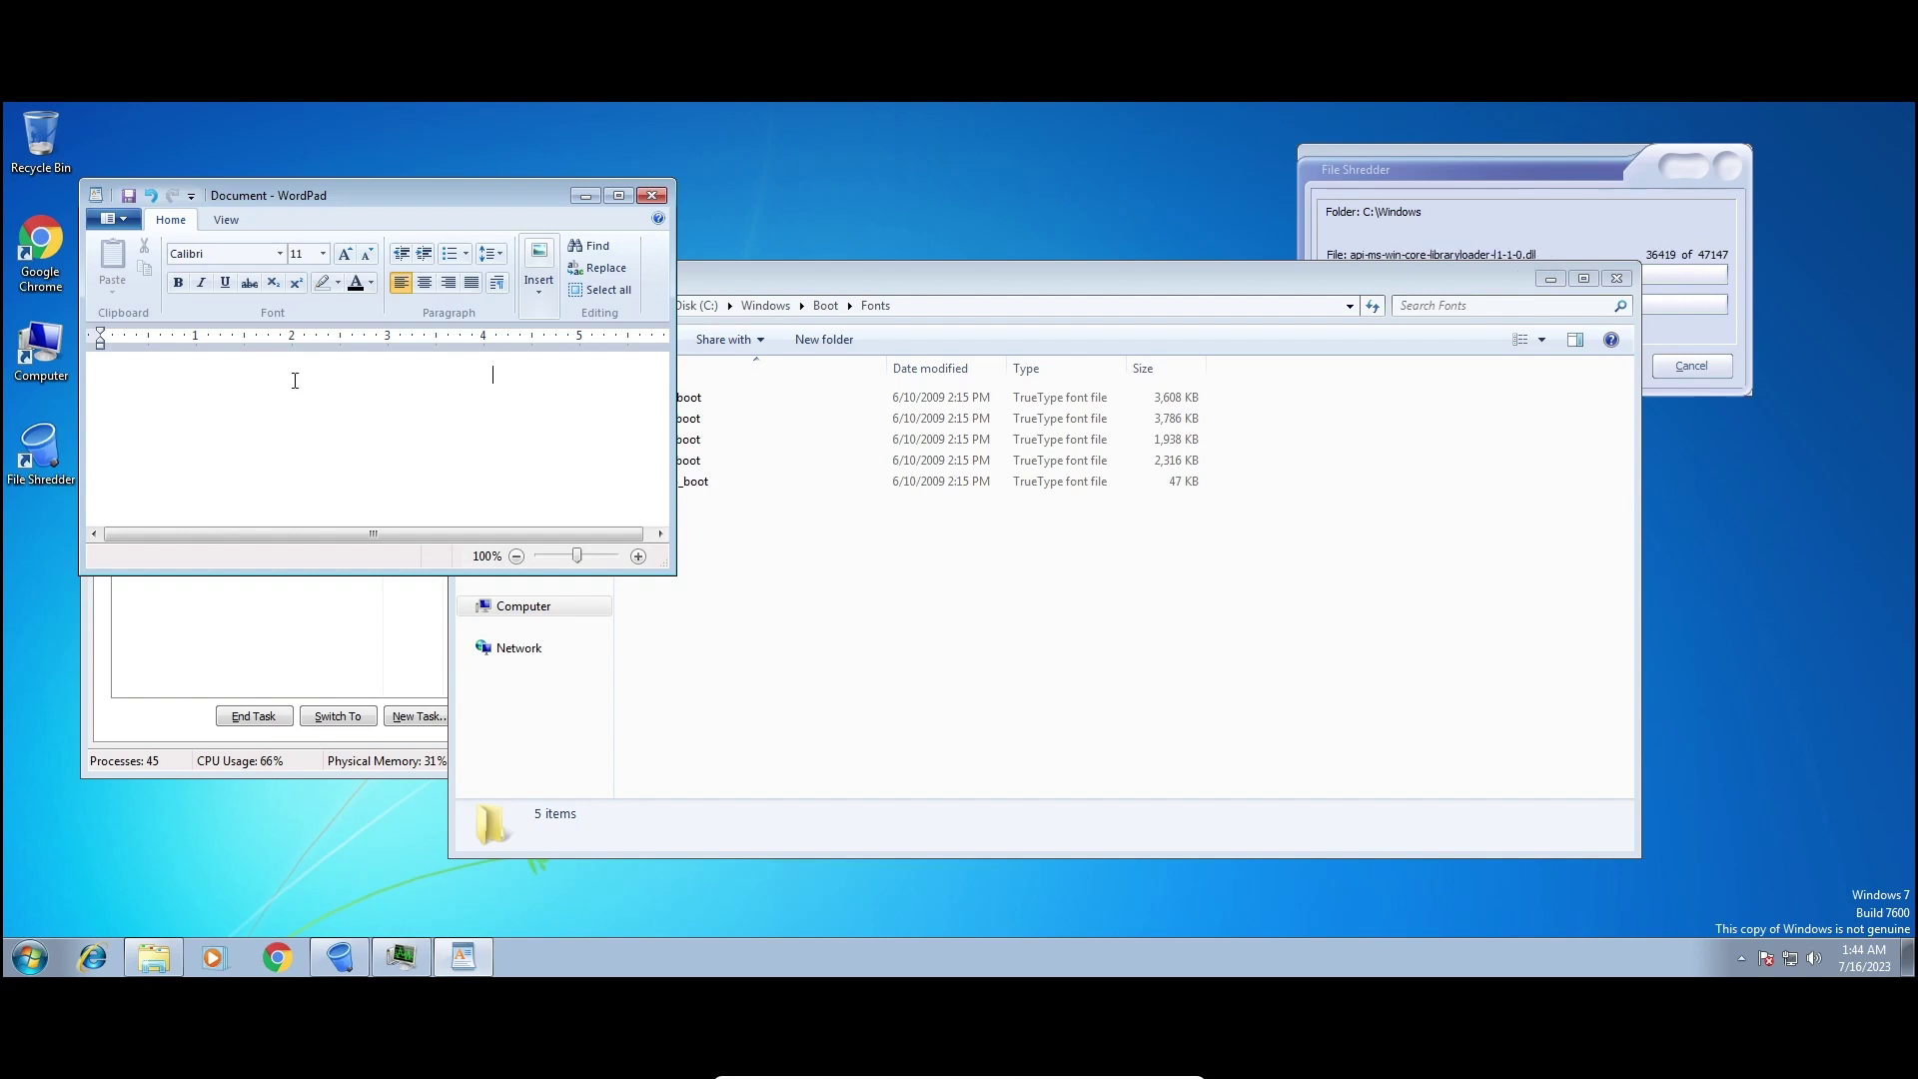
key(ctrl+a)
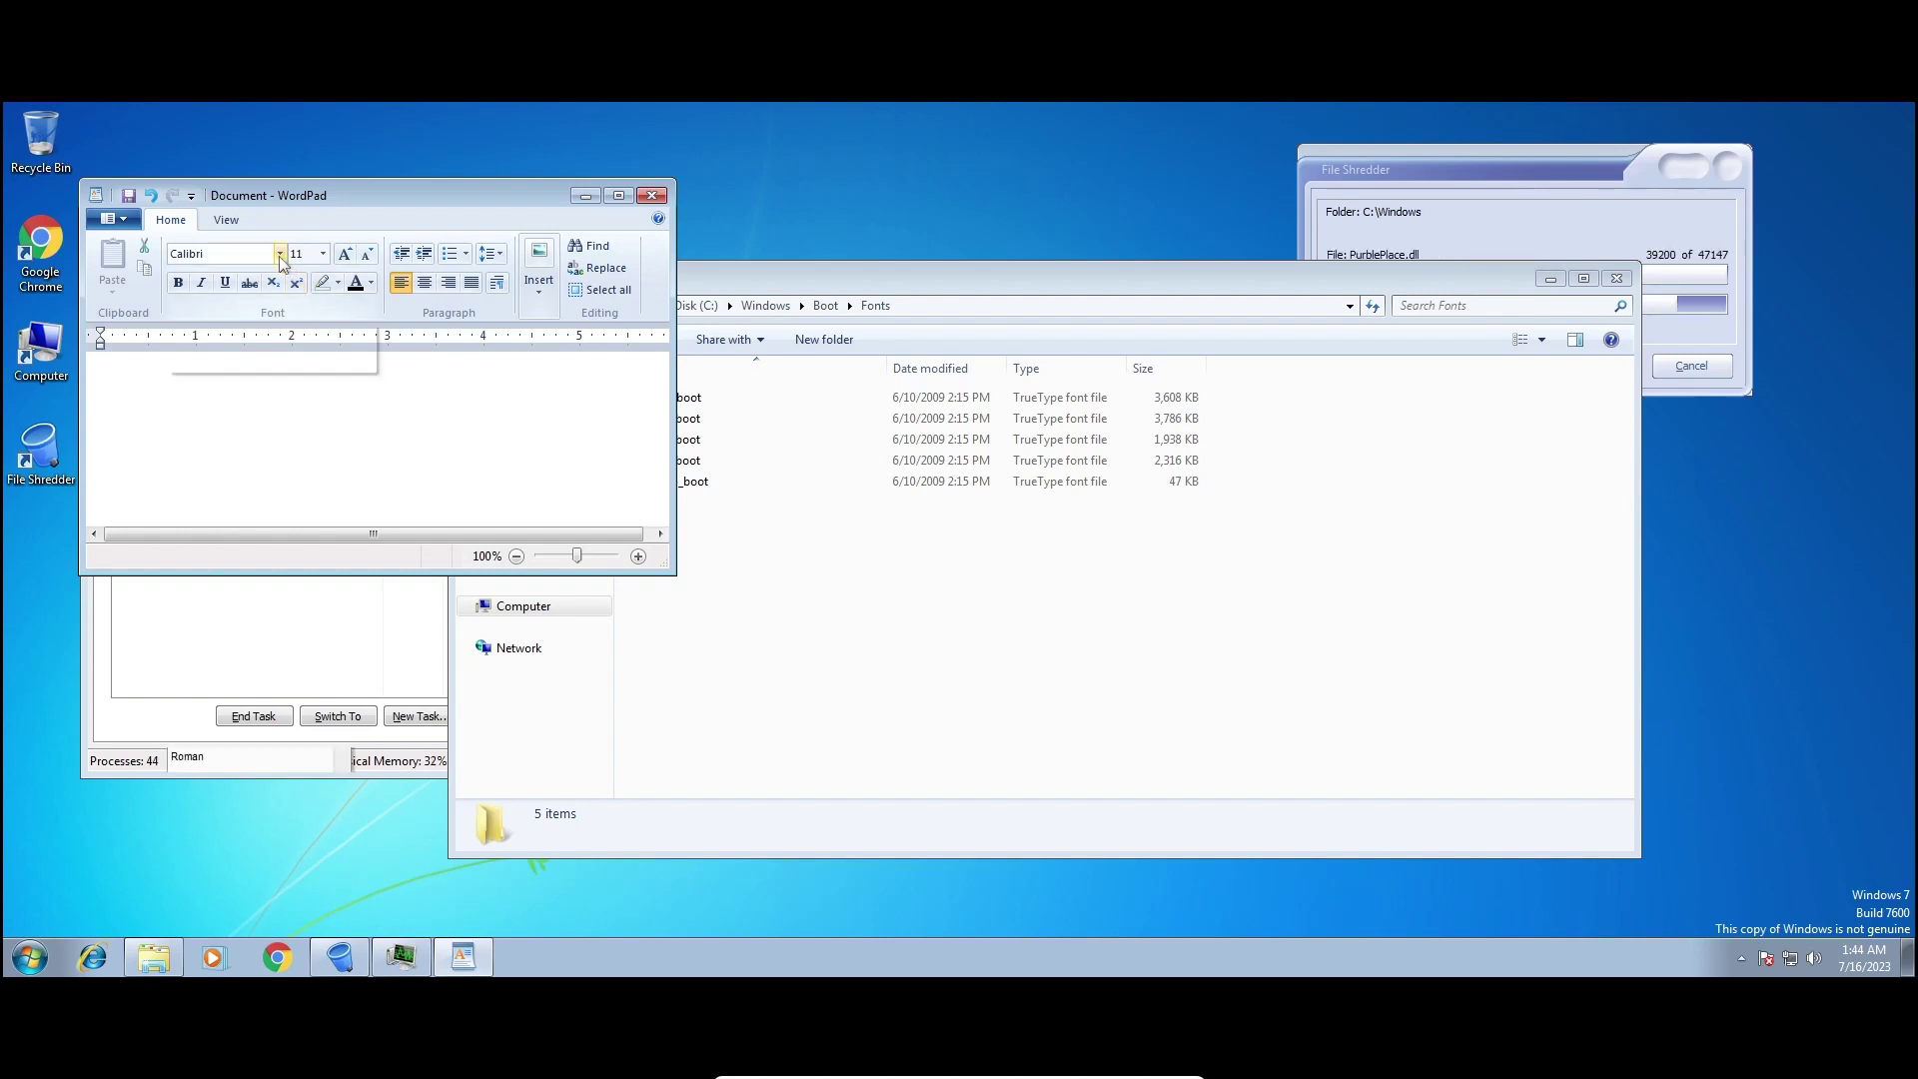
click(280, 253)
click(215, 479)
click(359, 457)
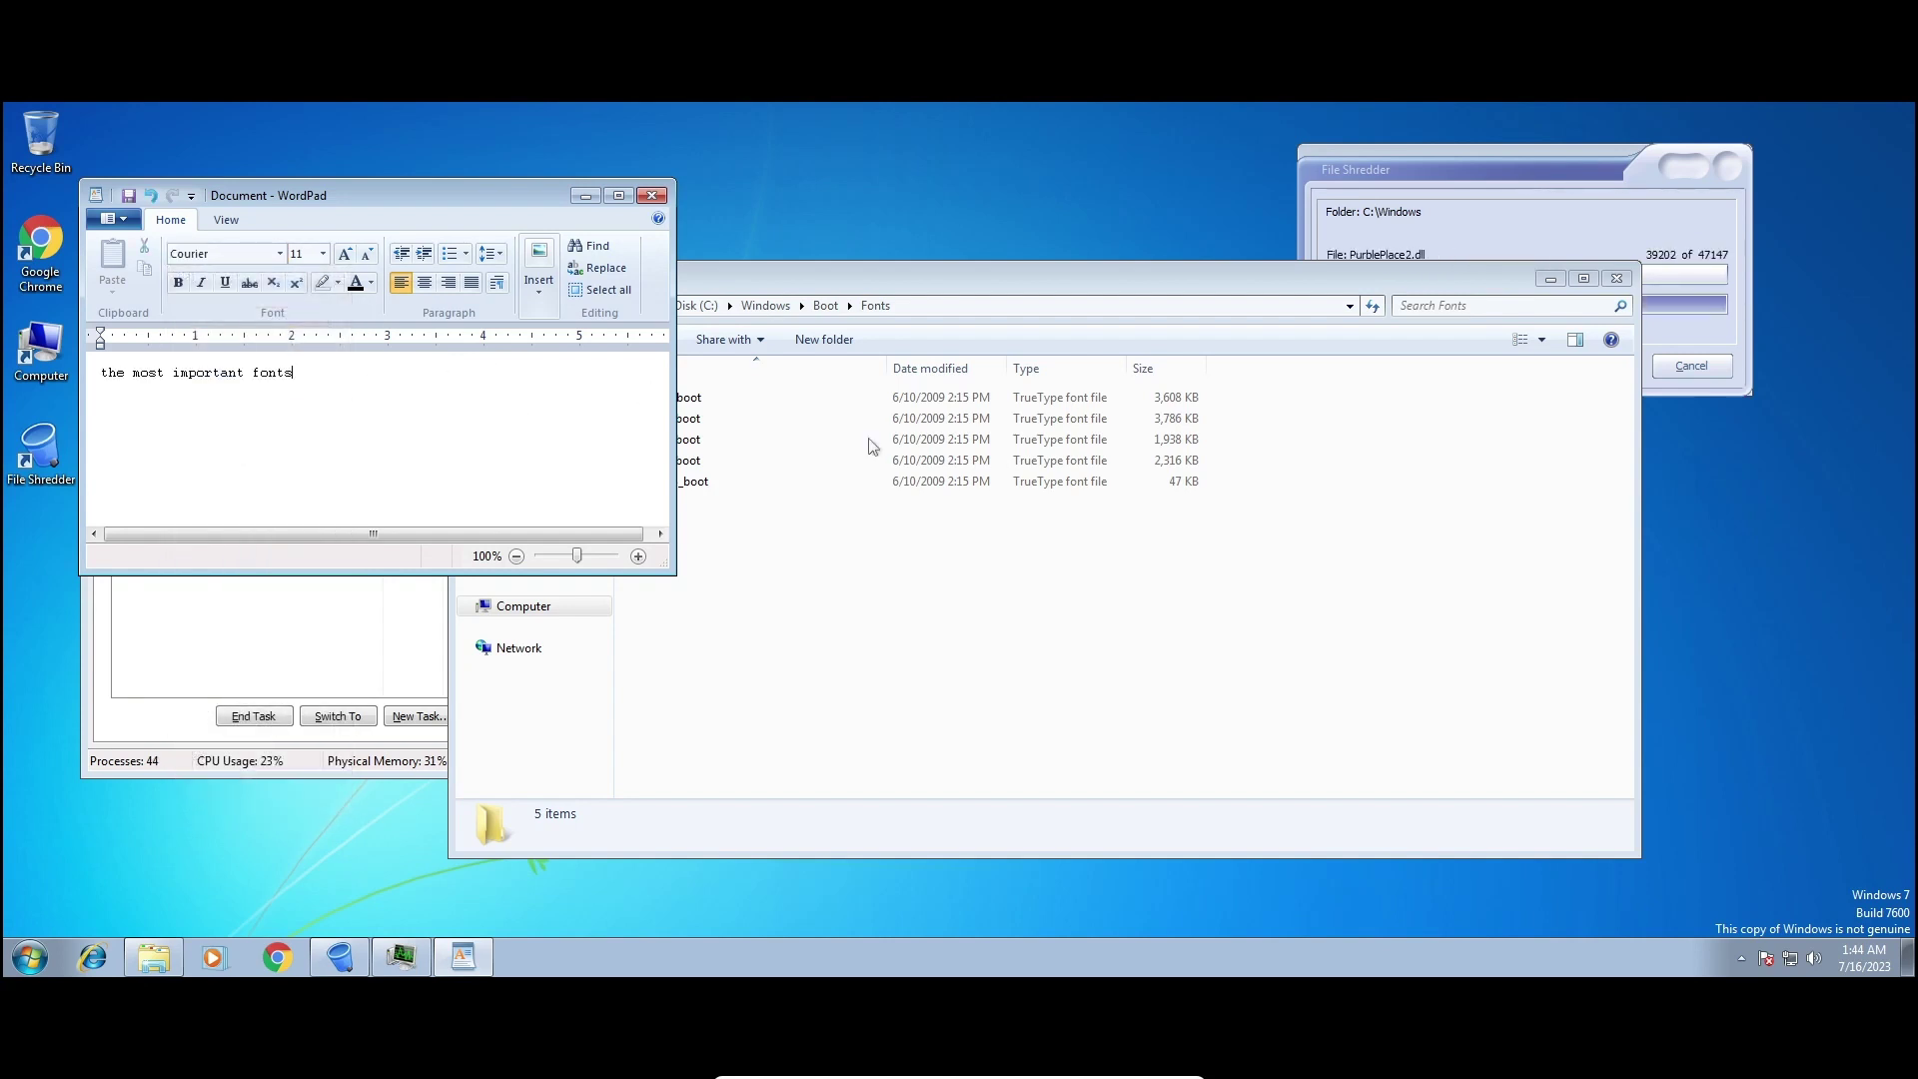
click(999, 564)
drag(737, 561, 832, 466)
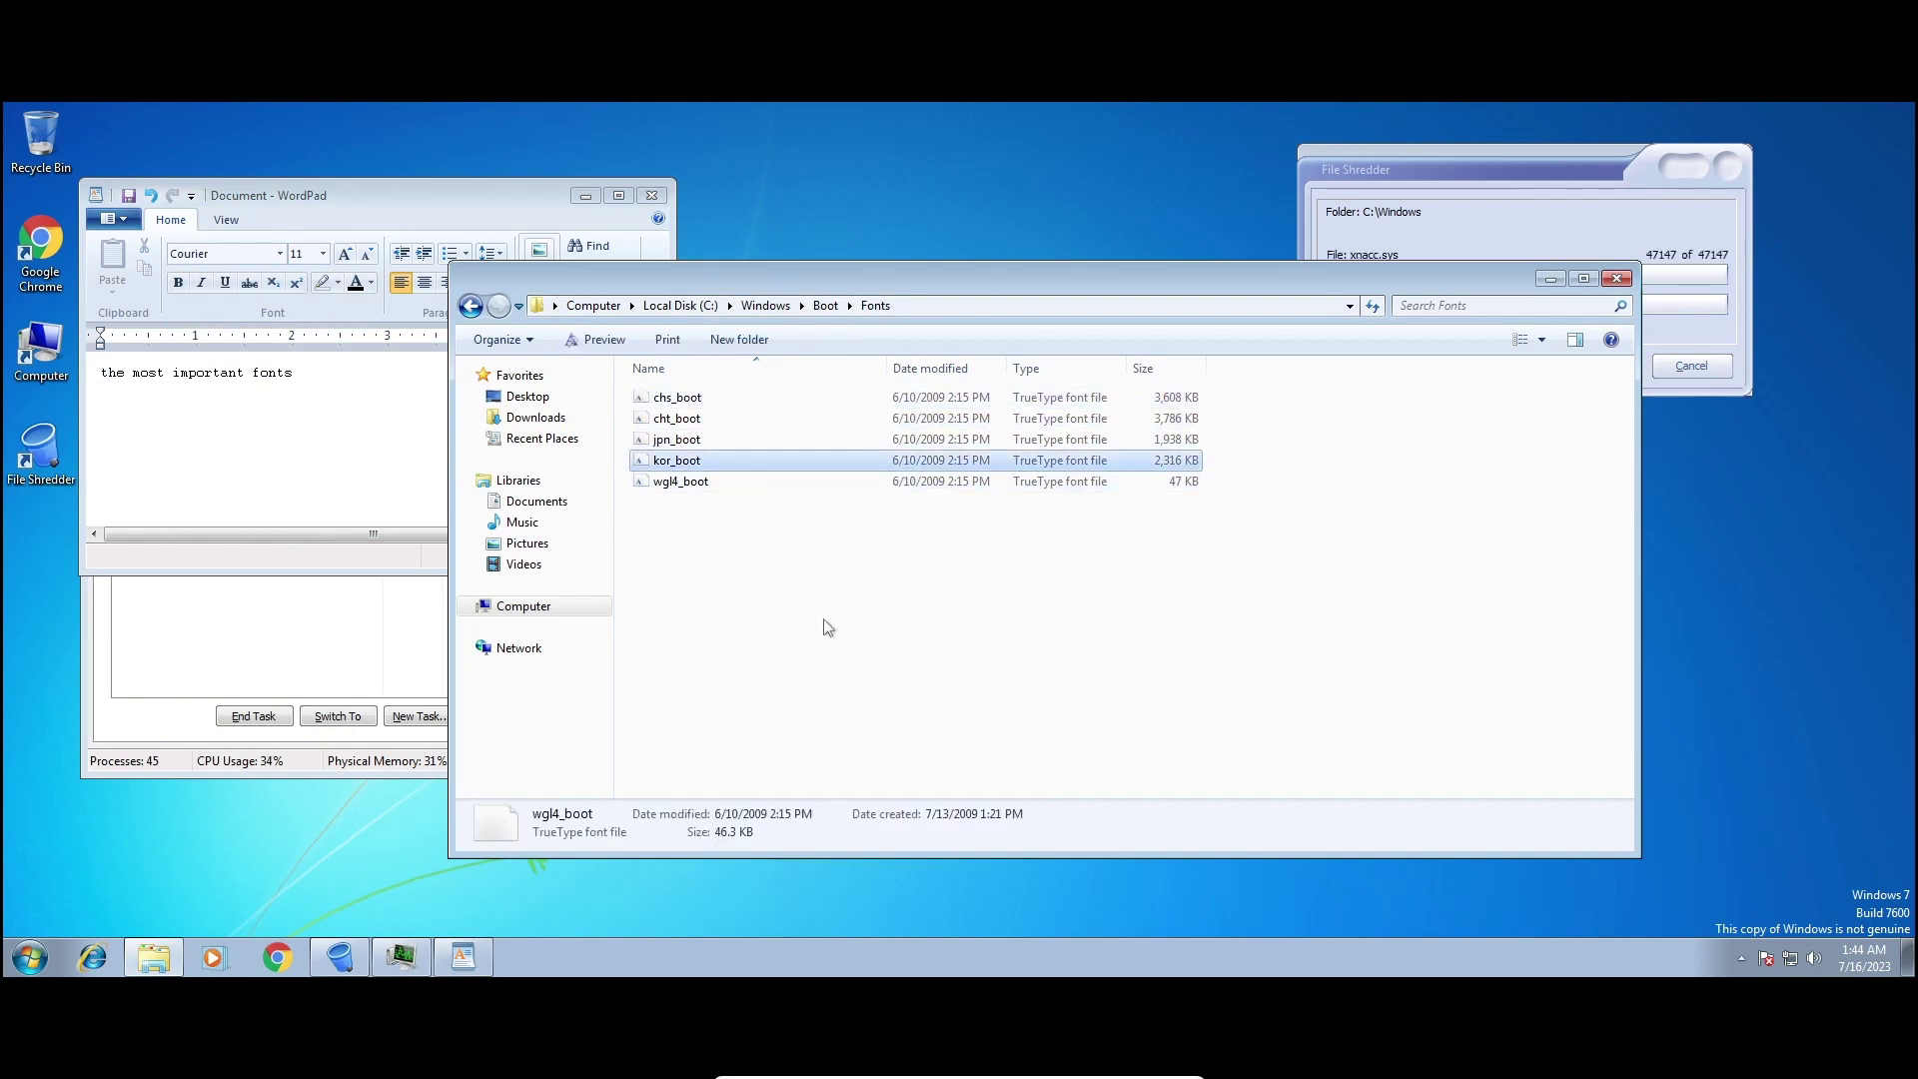
click(771, 503)
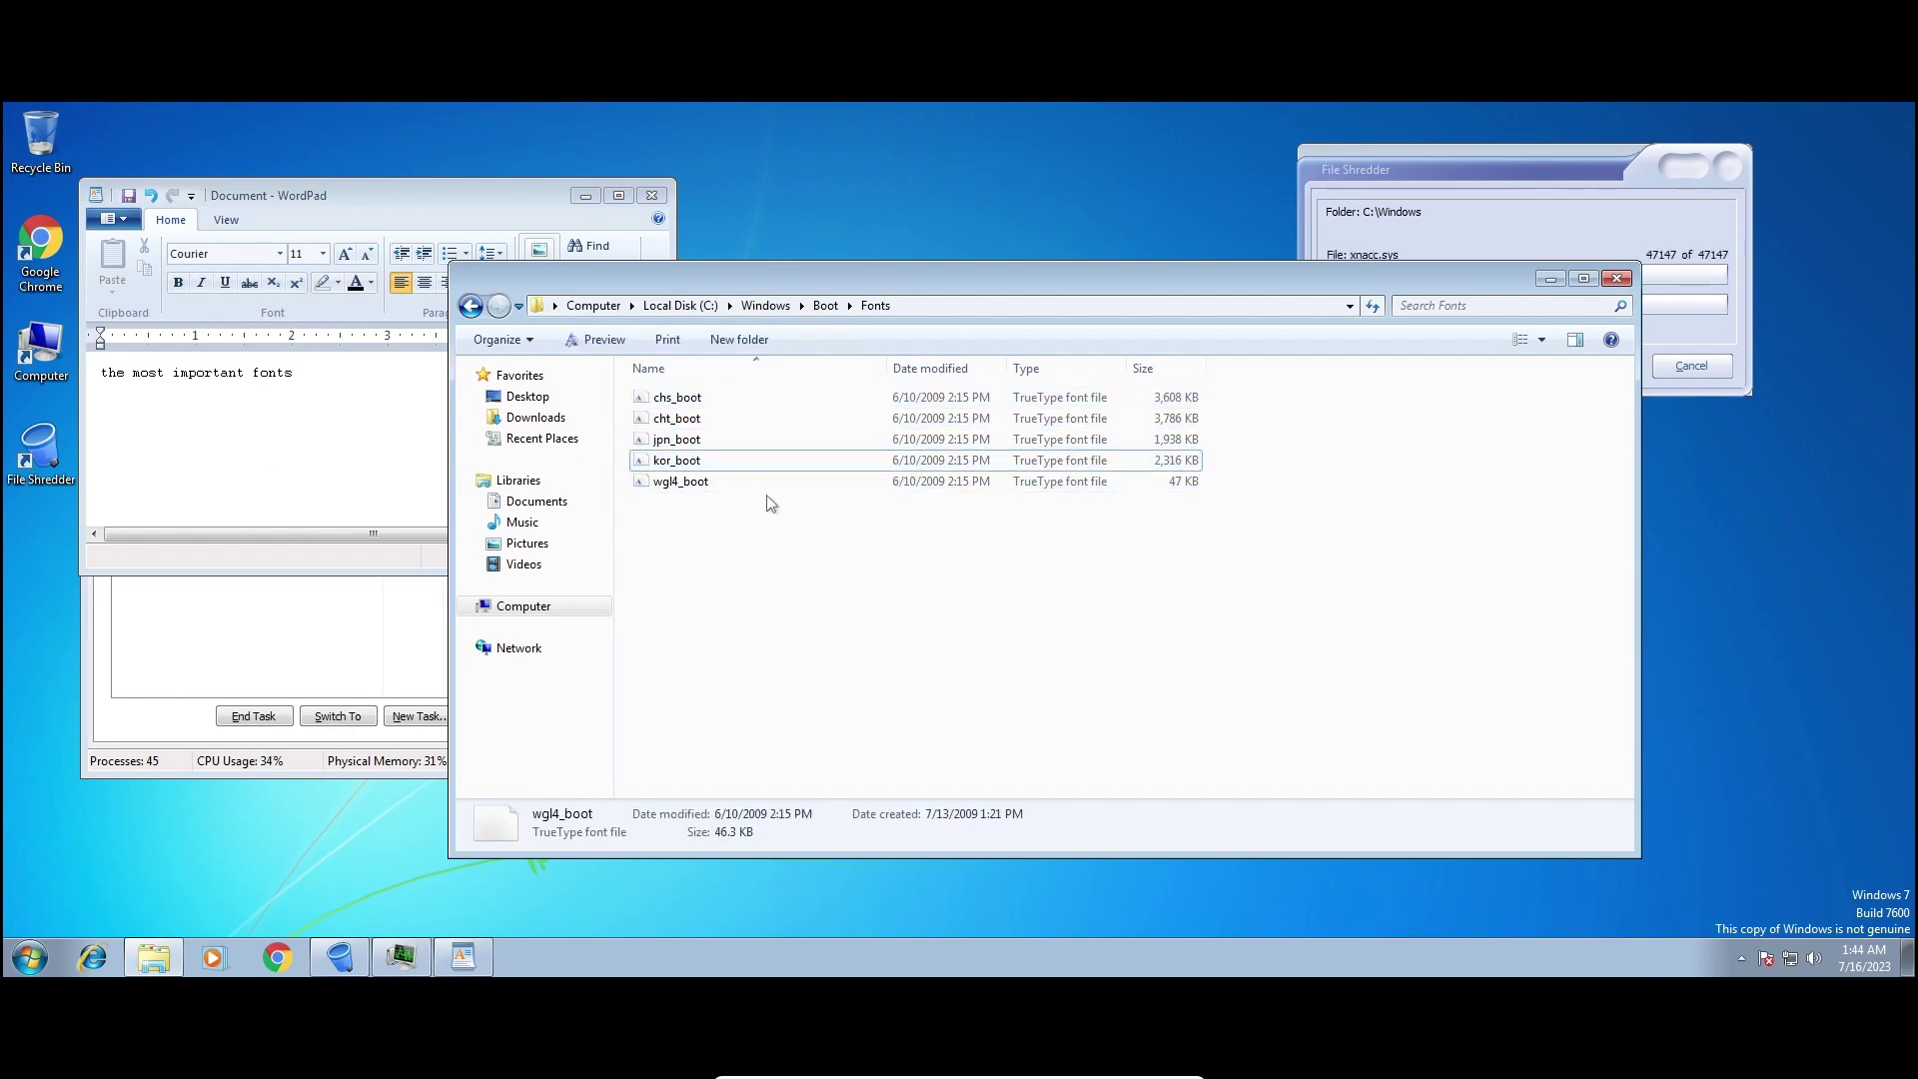
Close WordPad without saving the document, and close the Explorer window showing the boot fonts.
click(651, 195)
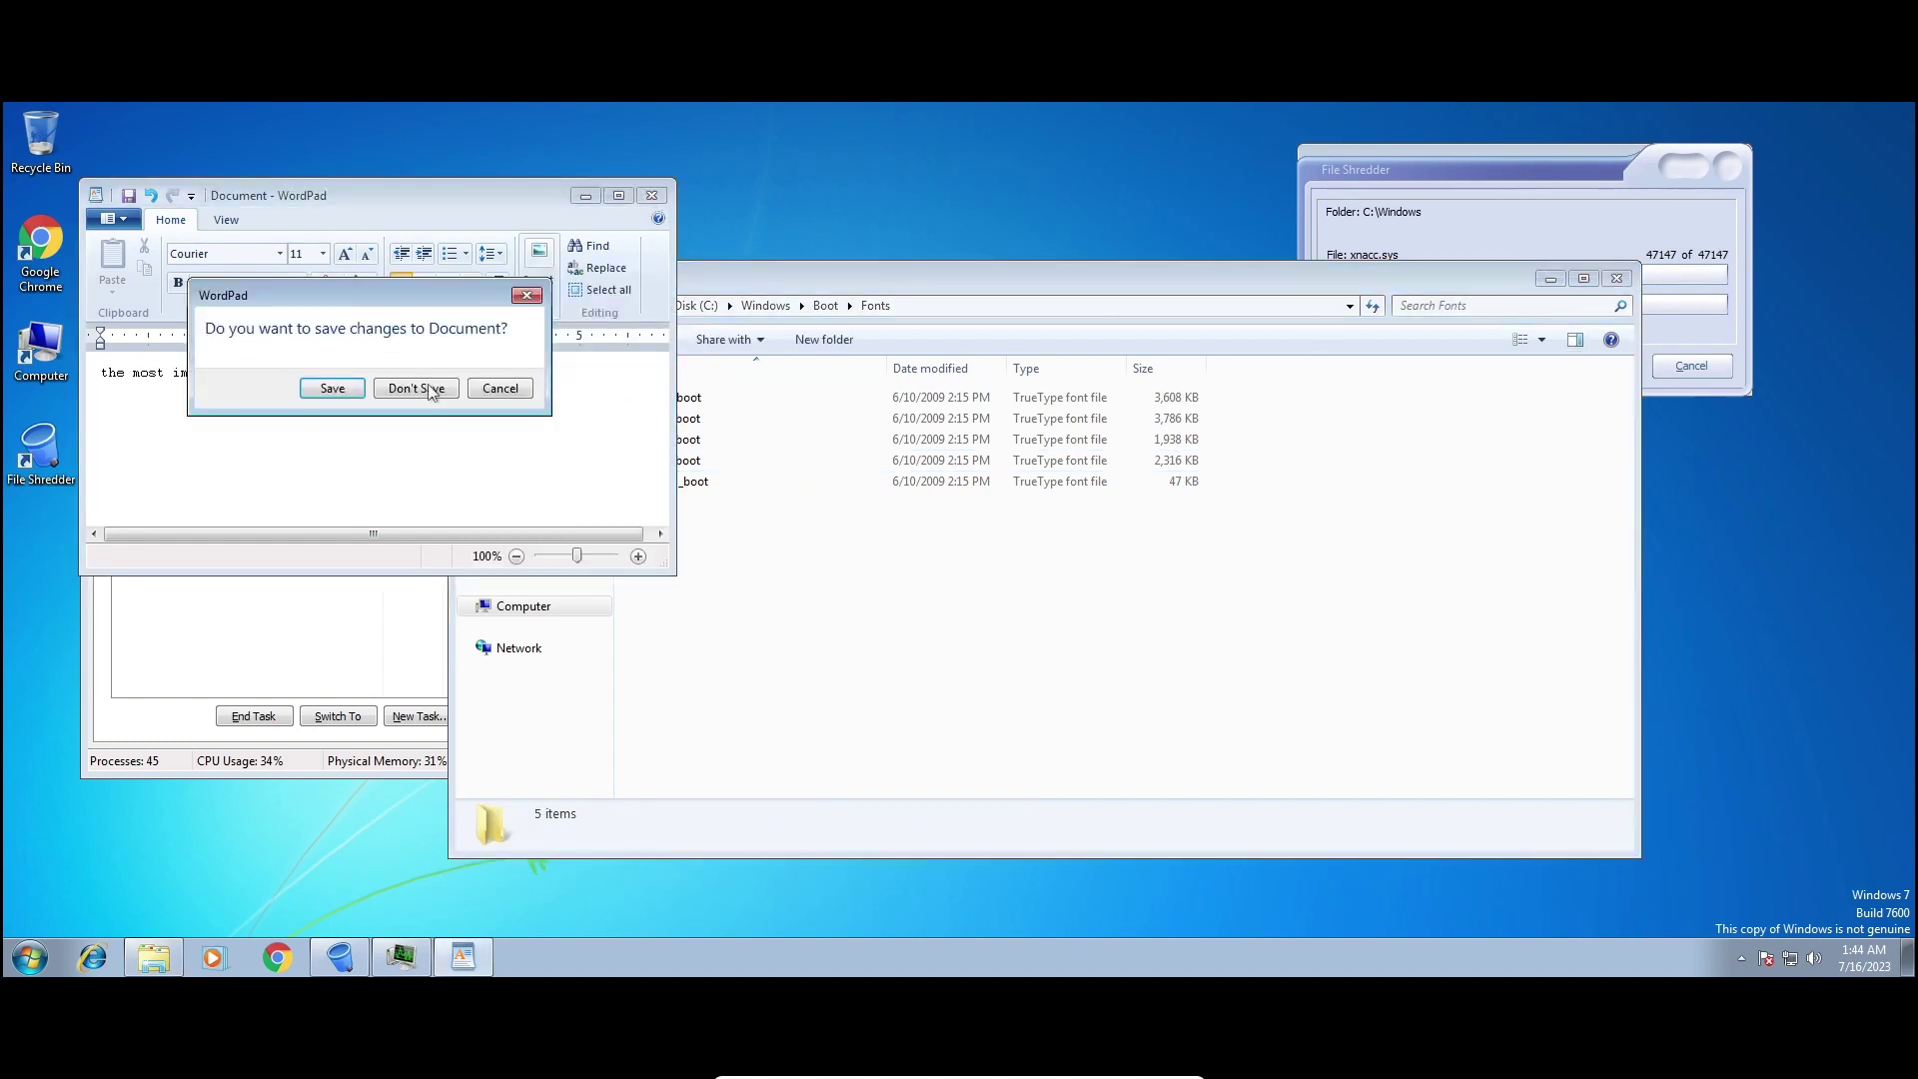
click(442, 390)
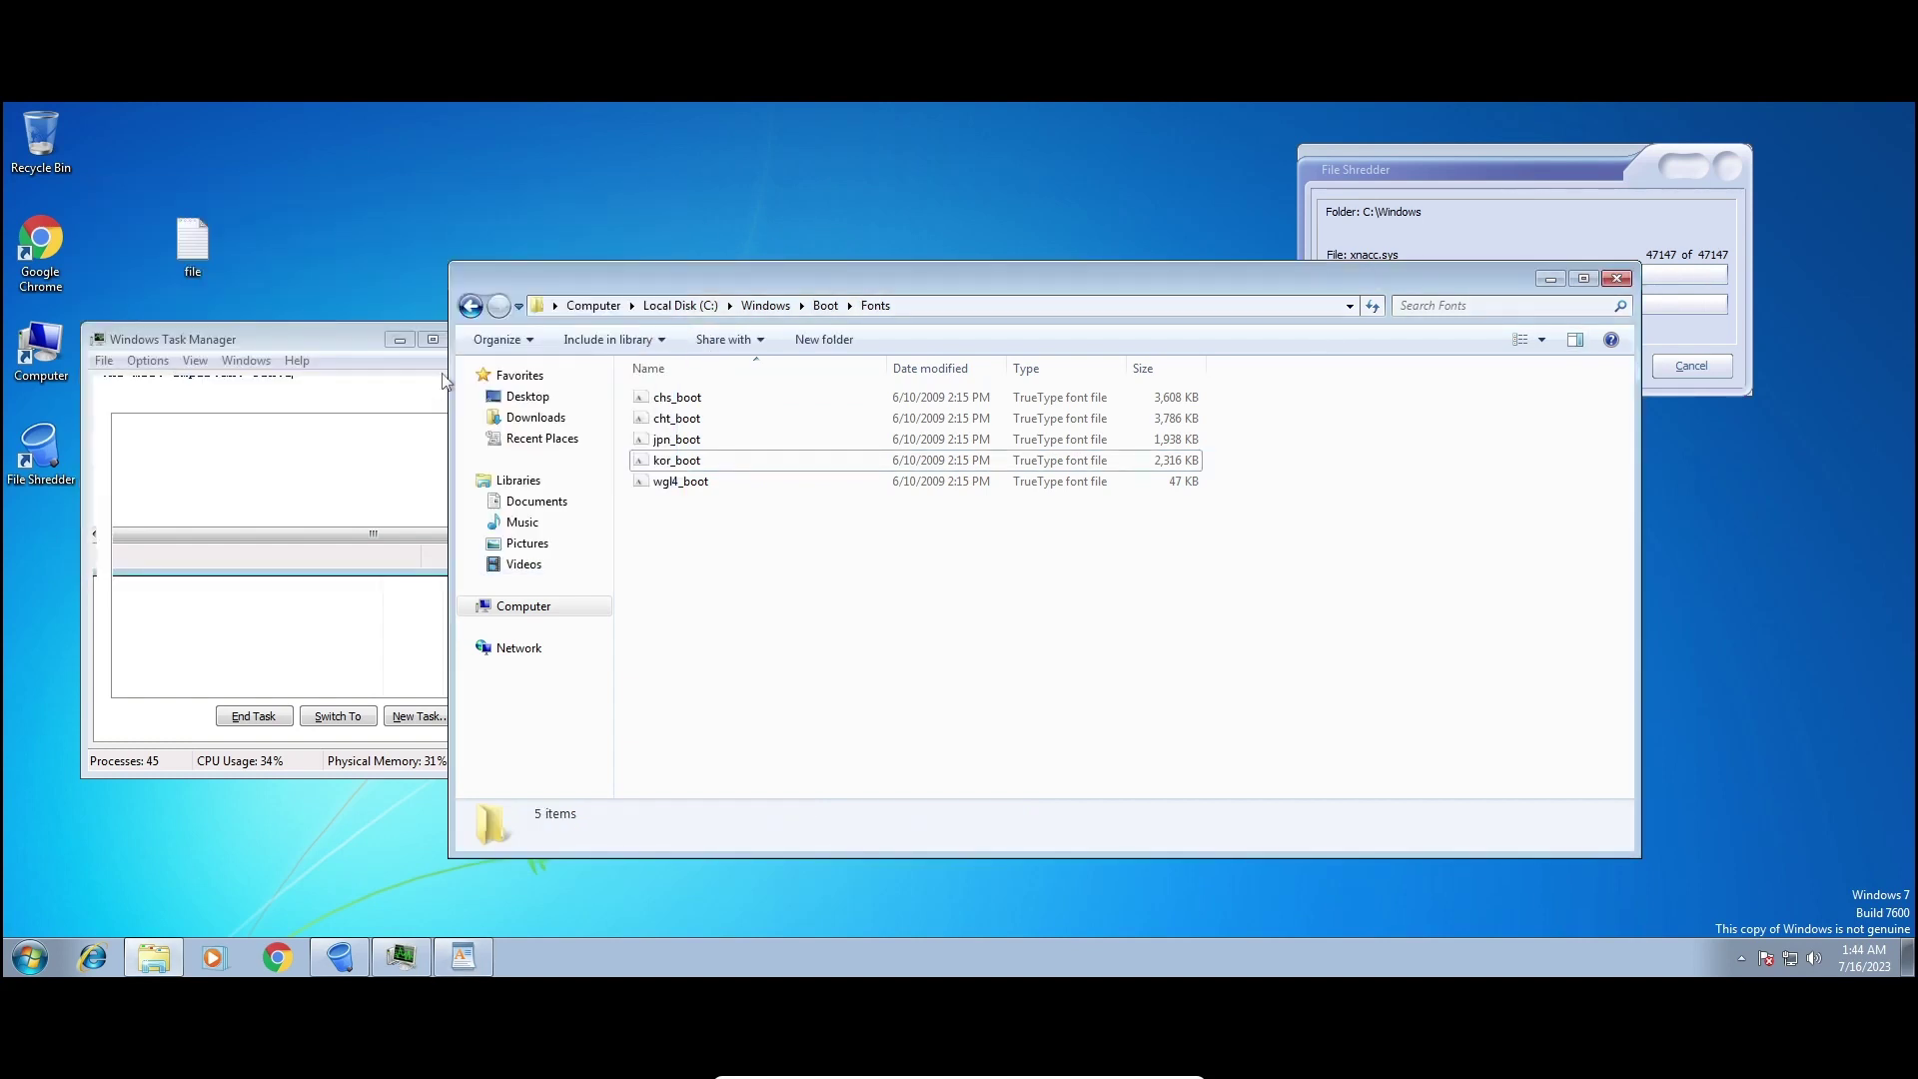
click(1616, 279)
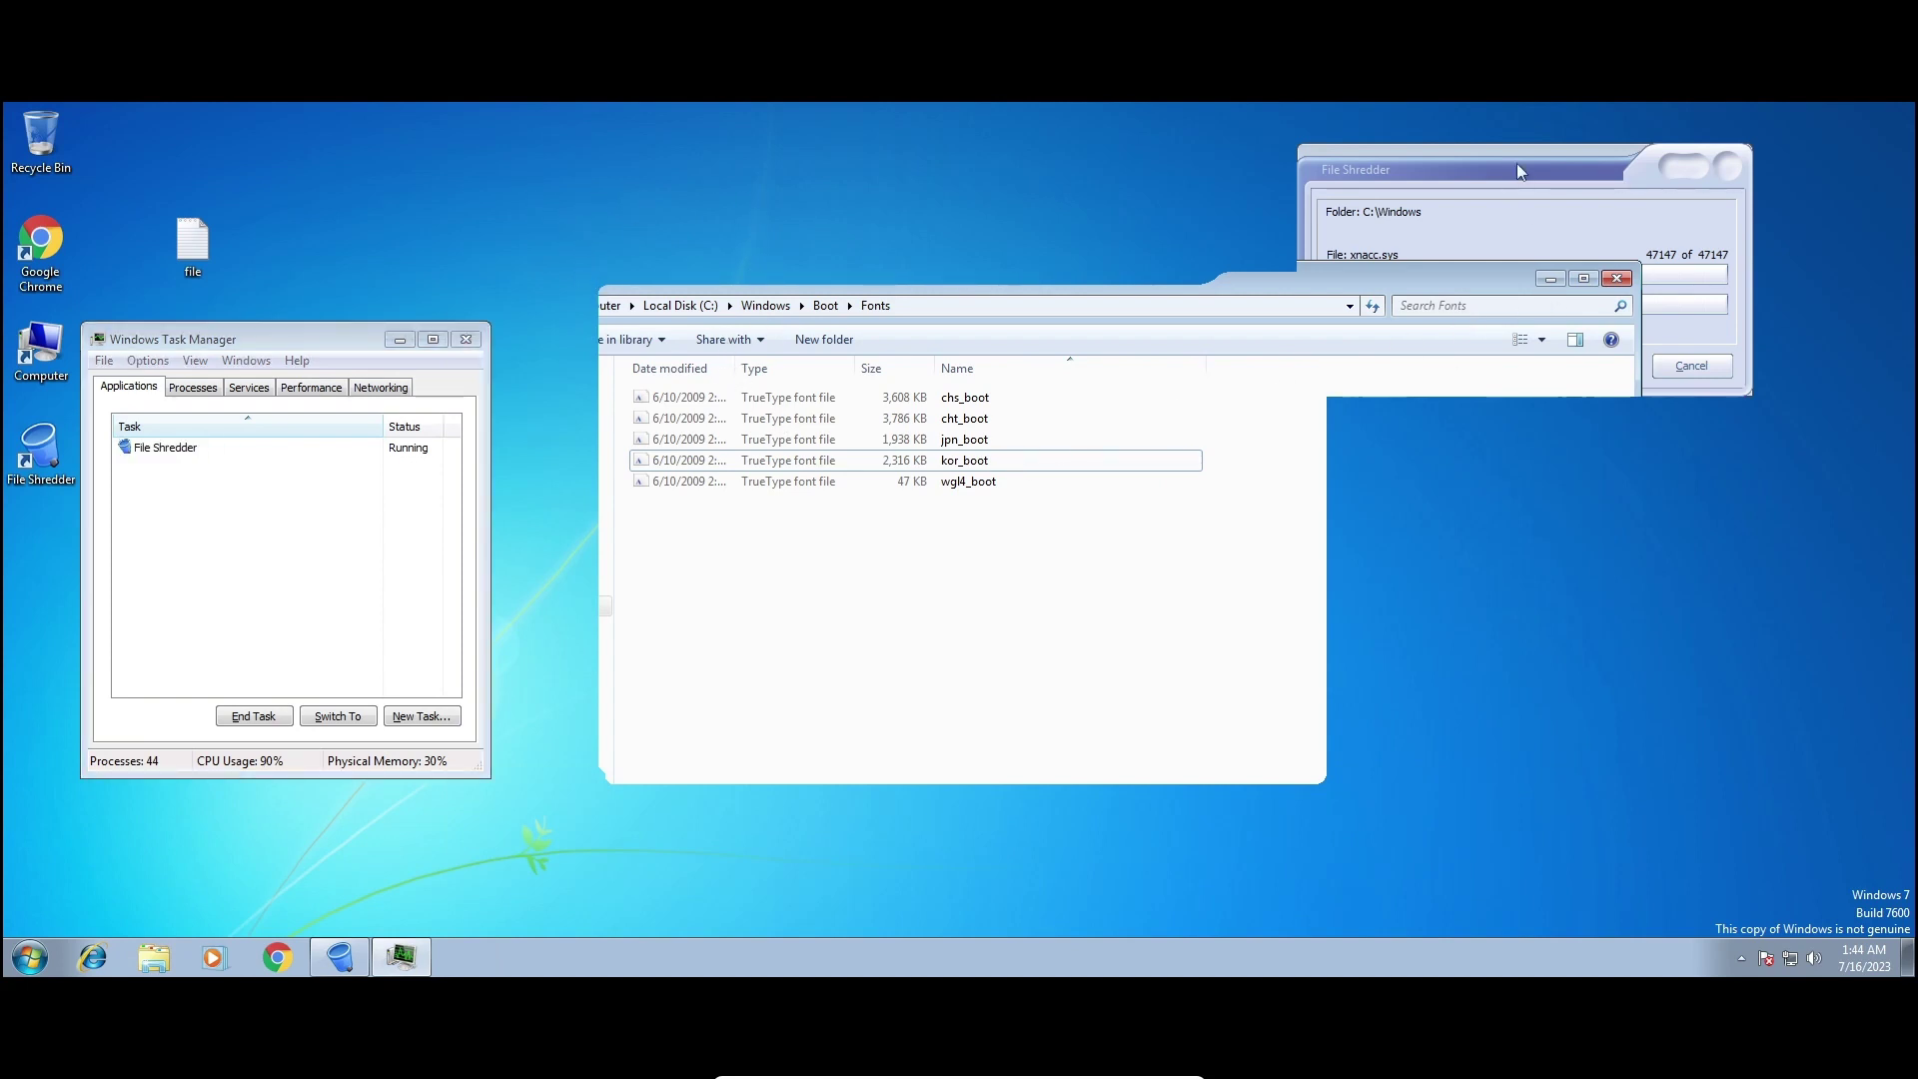
Dismiss the finished shredding message, expand the Windows folder in File Shredder's list and look through its remaining subfolders.
click(1094, 561)
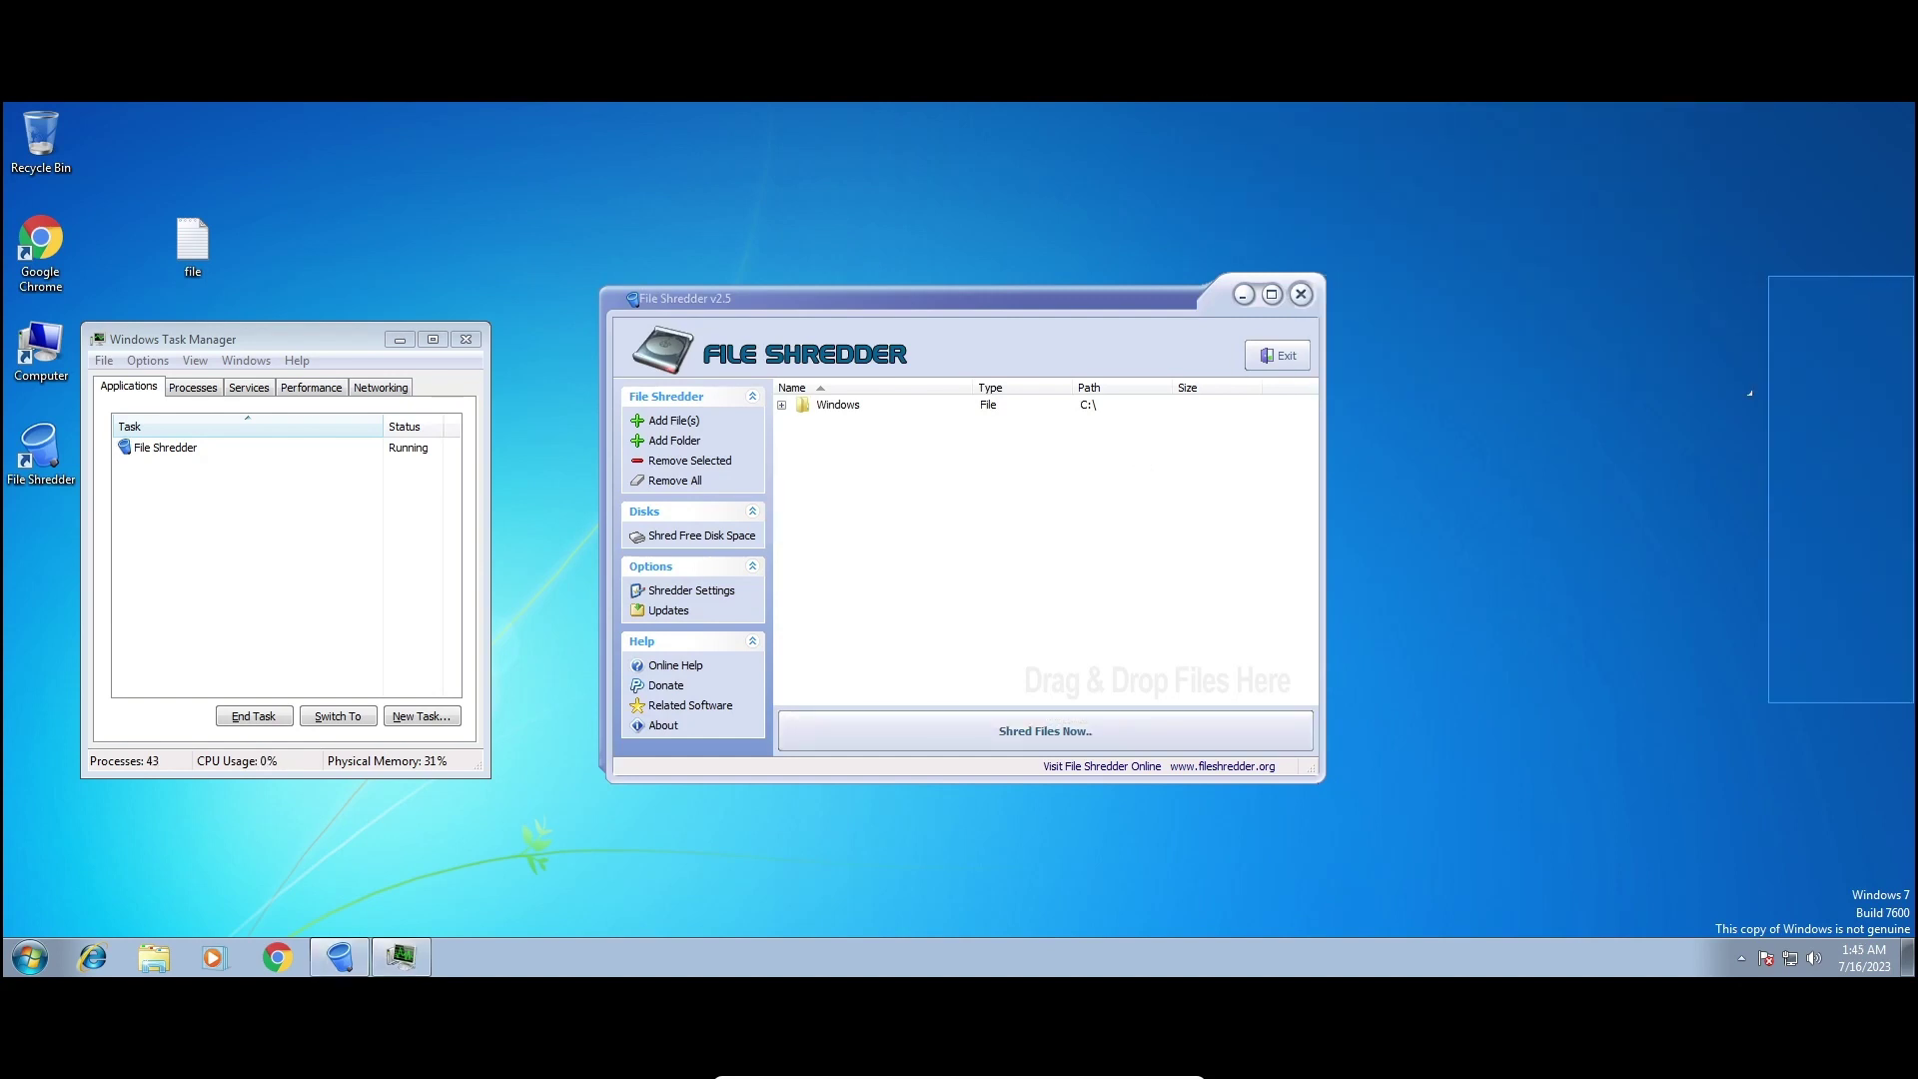
click(865, 404)
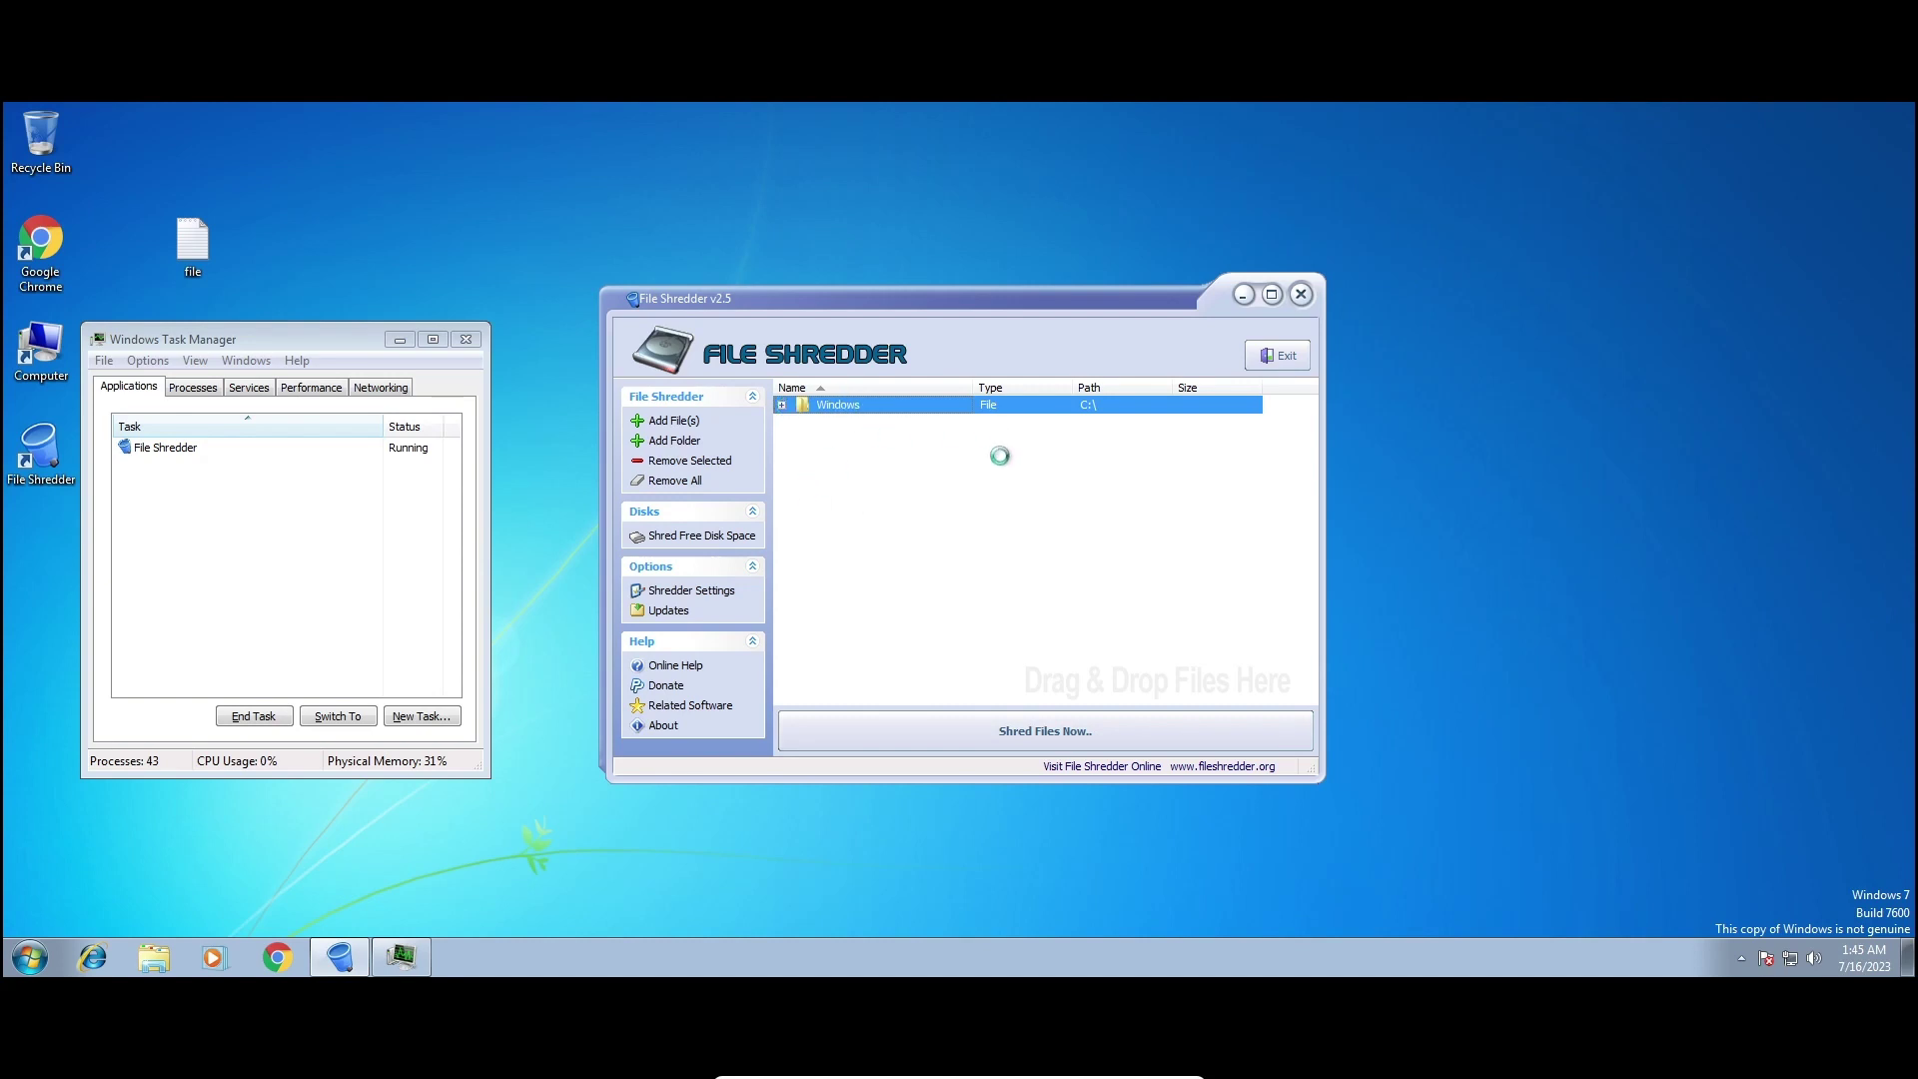
click(32, 961)
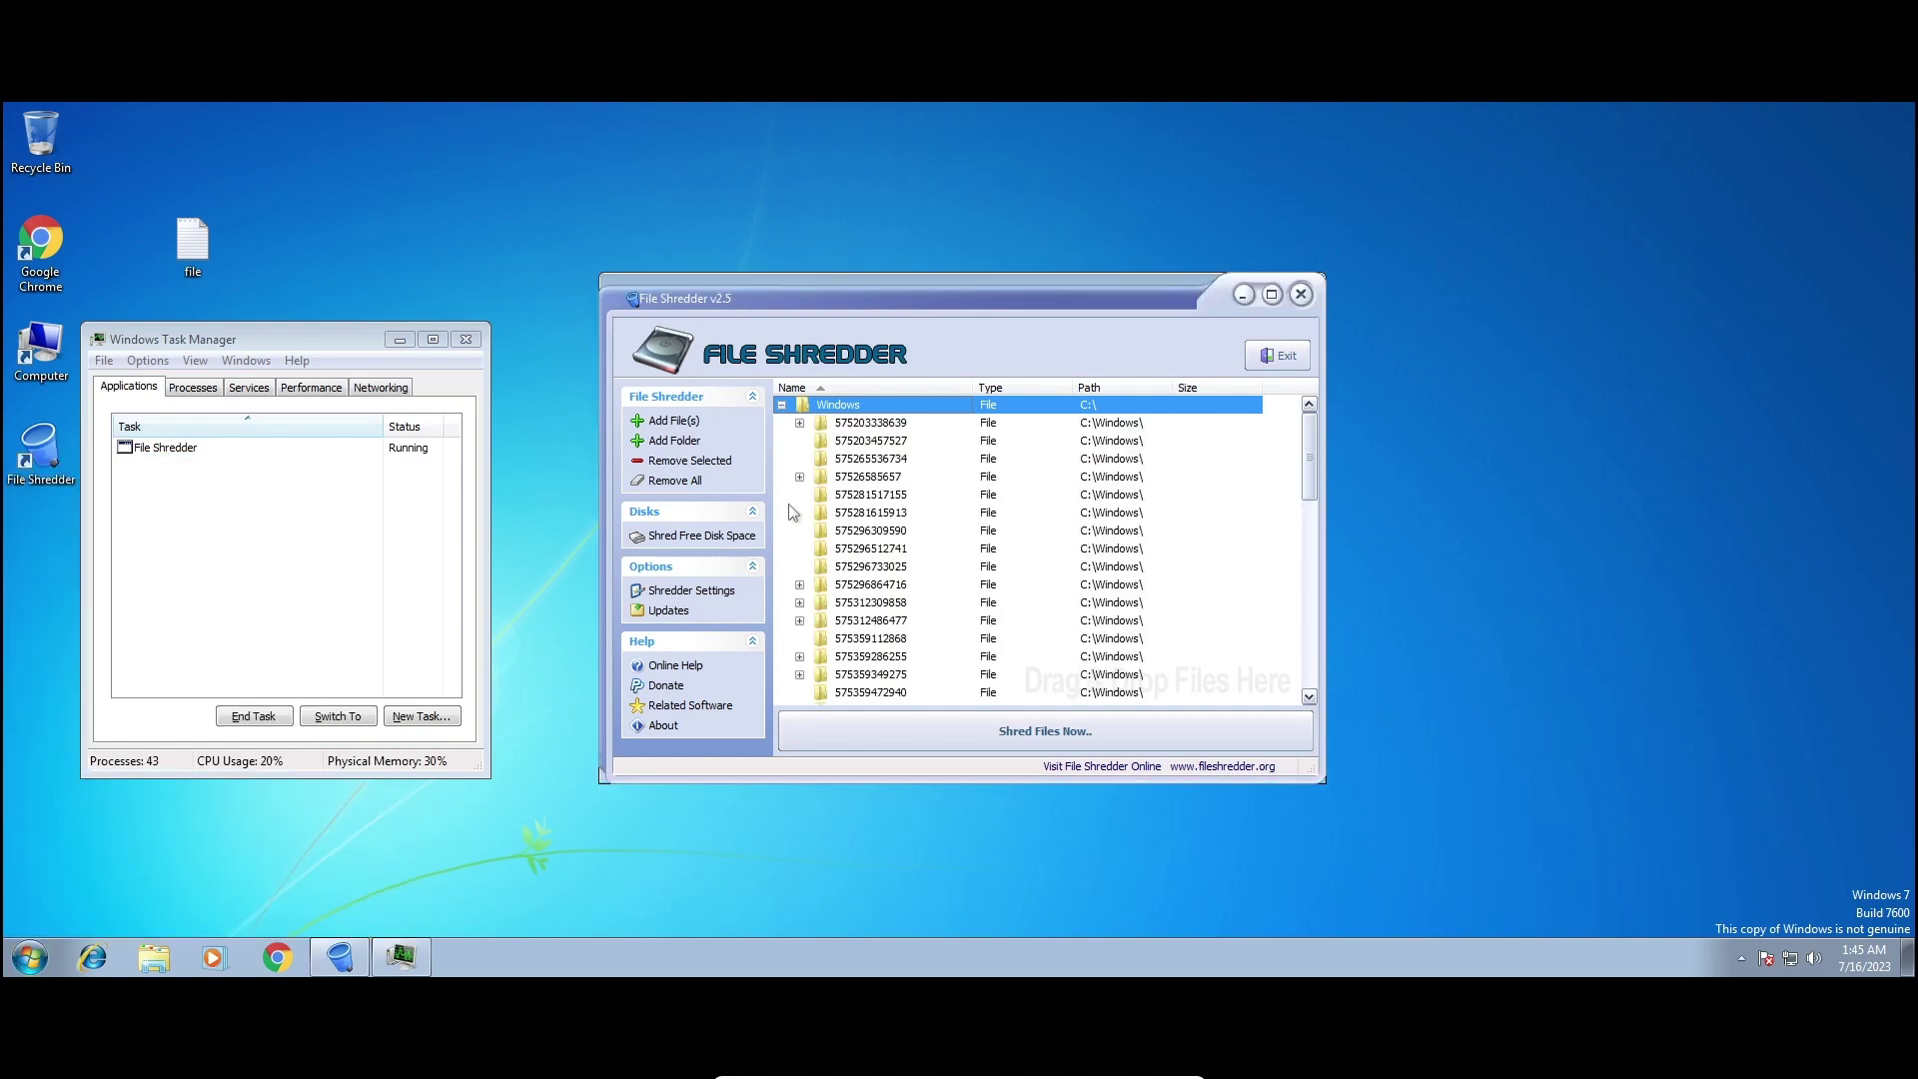
drag(739, 296, 967, 304)
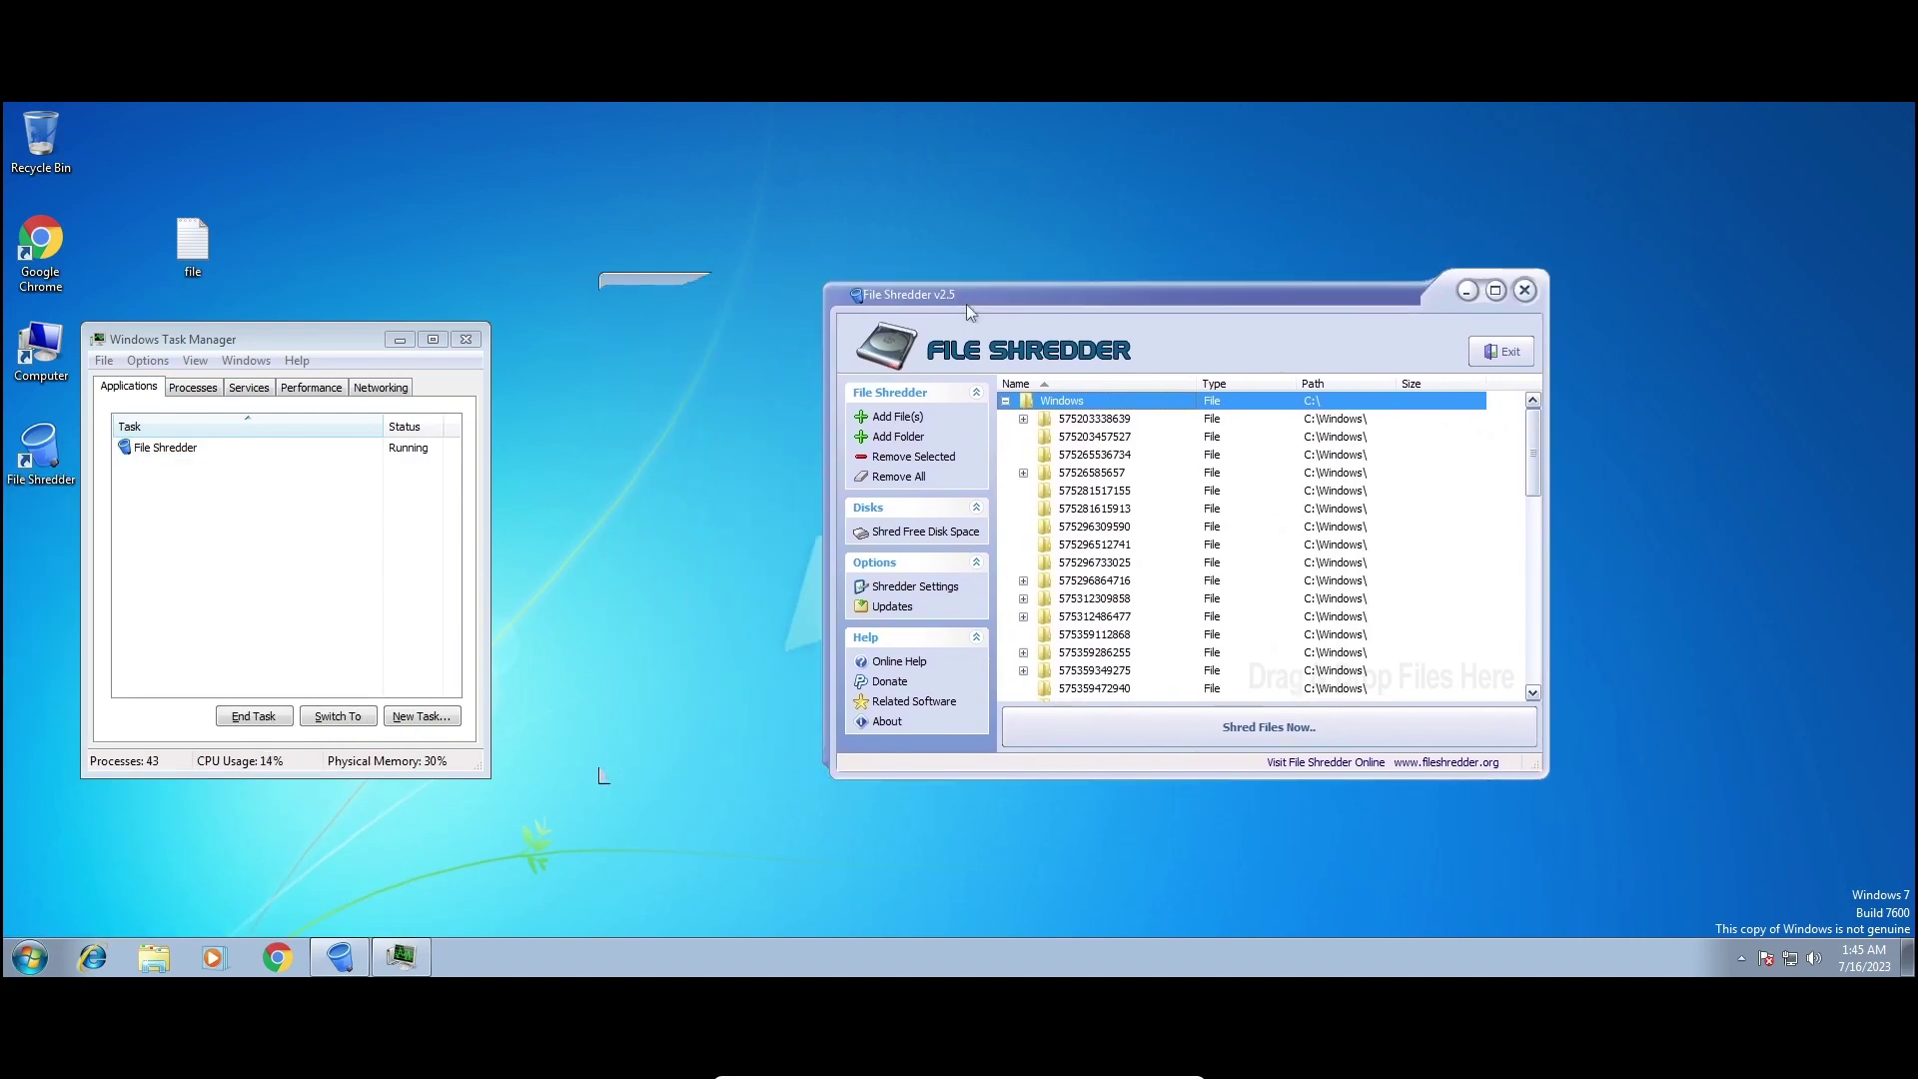
scroll(1094, 540, down, 4)
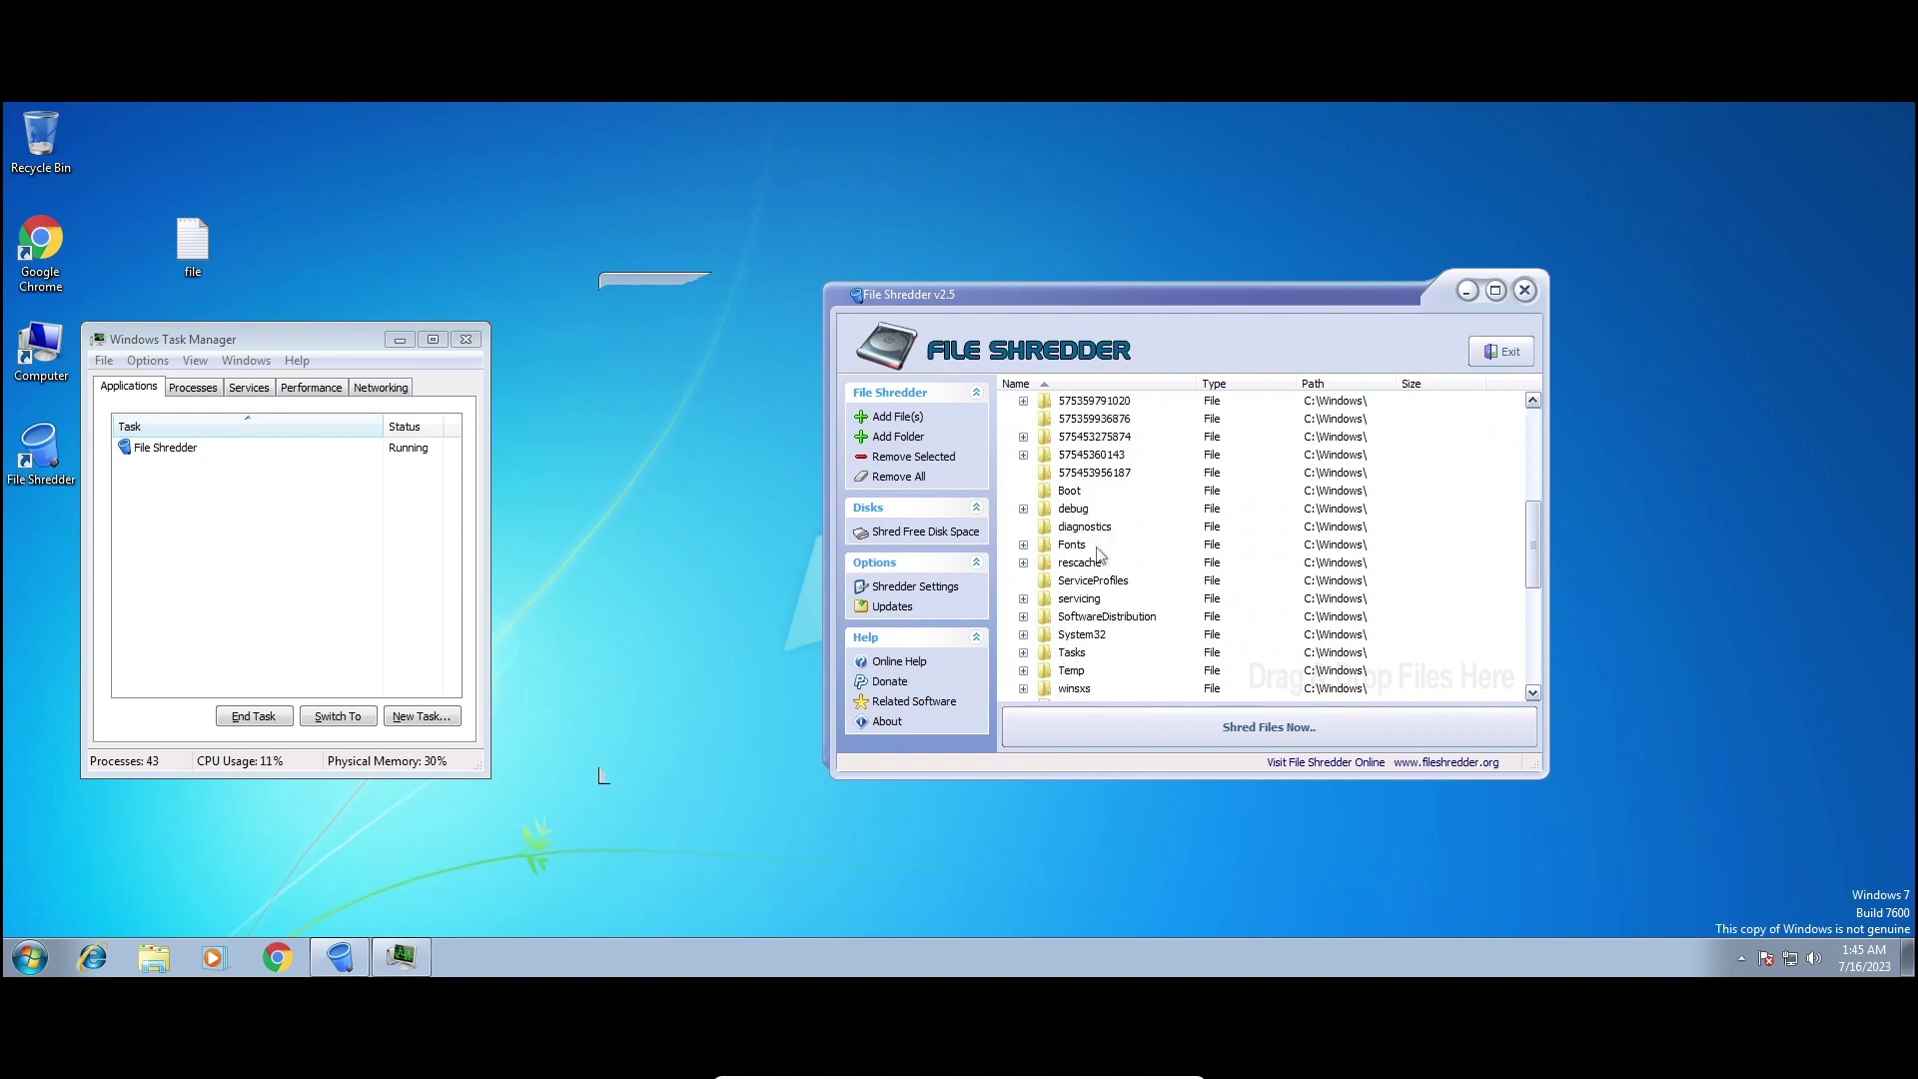
scroll(1099, 553, up, 4)
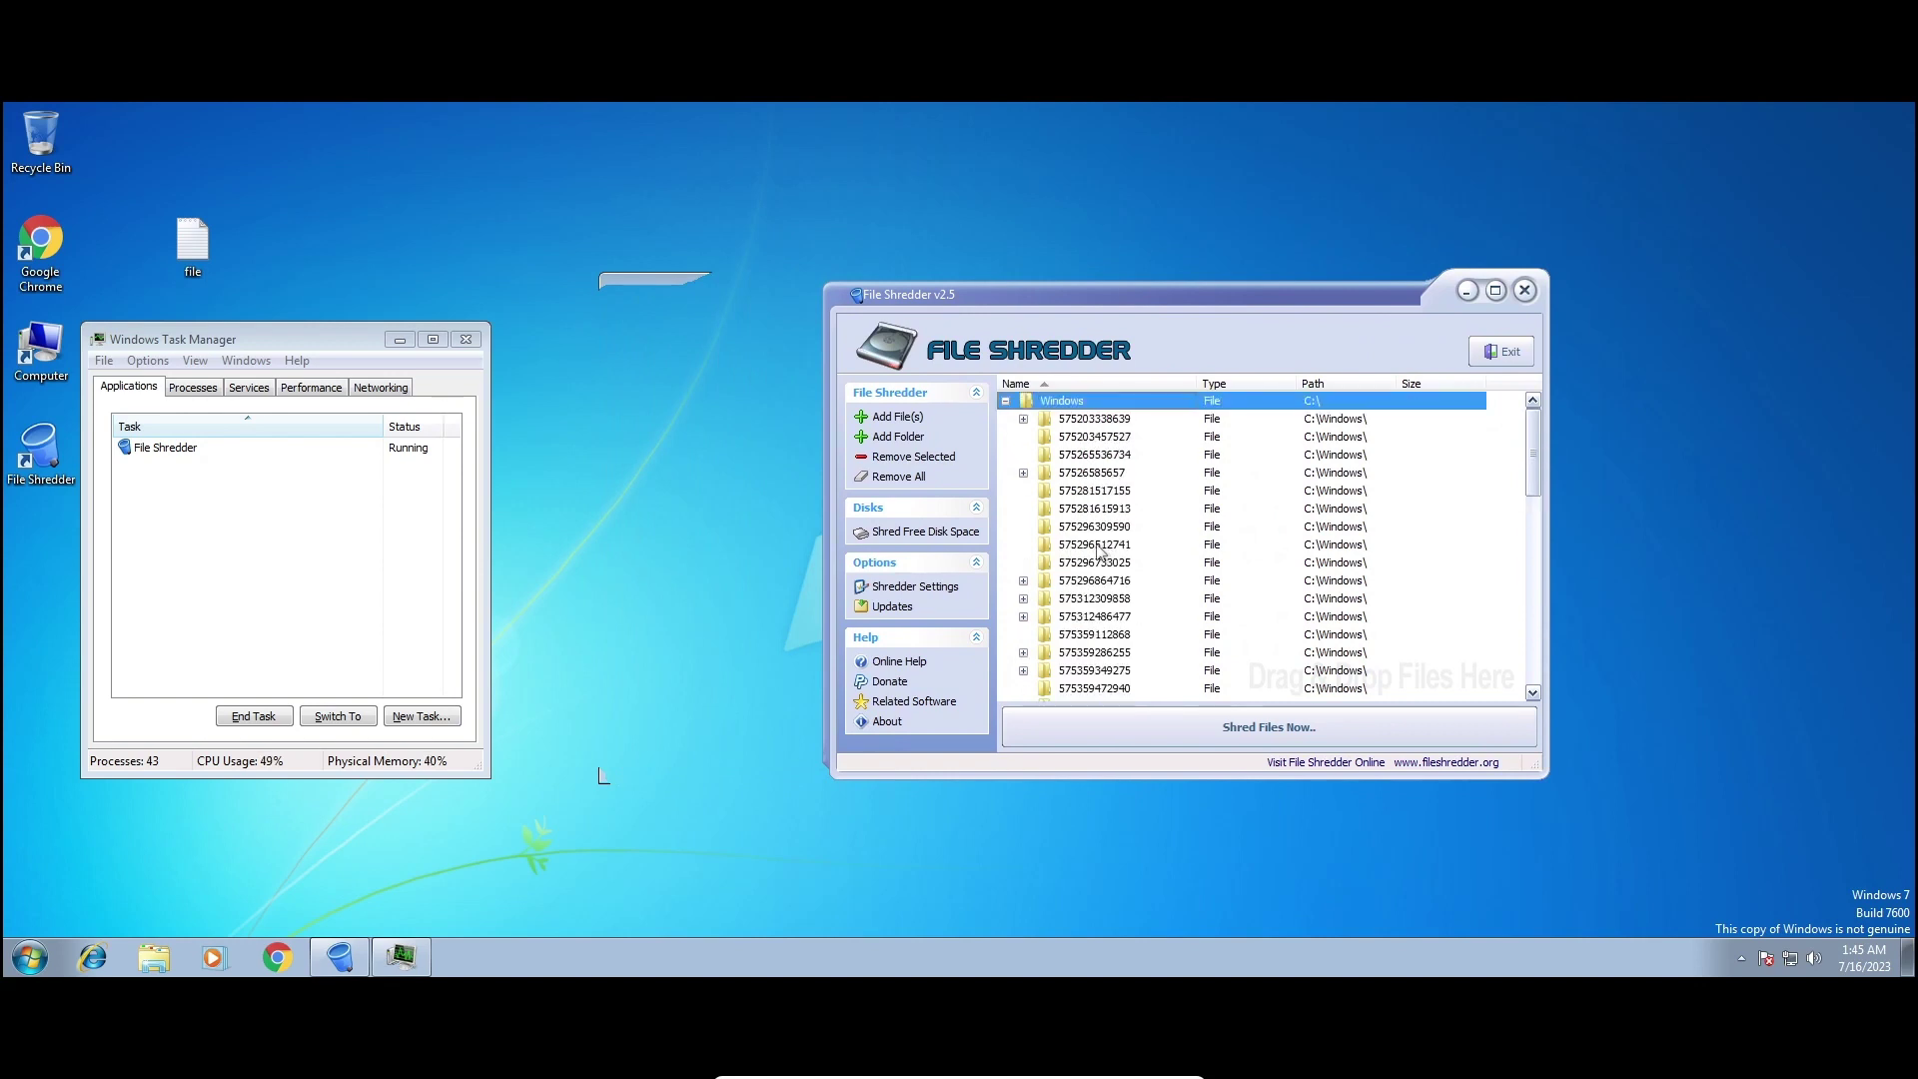
Replace the Windows folder in the shred list with the folder C:\Windows\System32.
click(889, 458)
click(1018, 556)
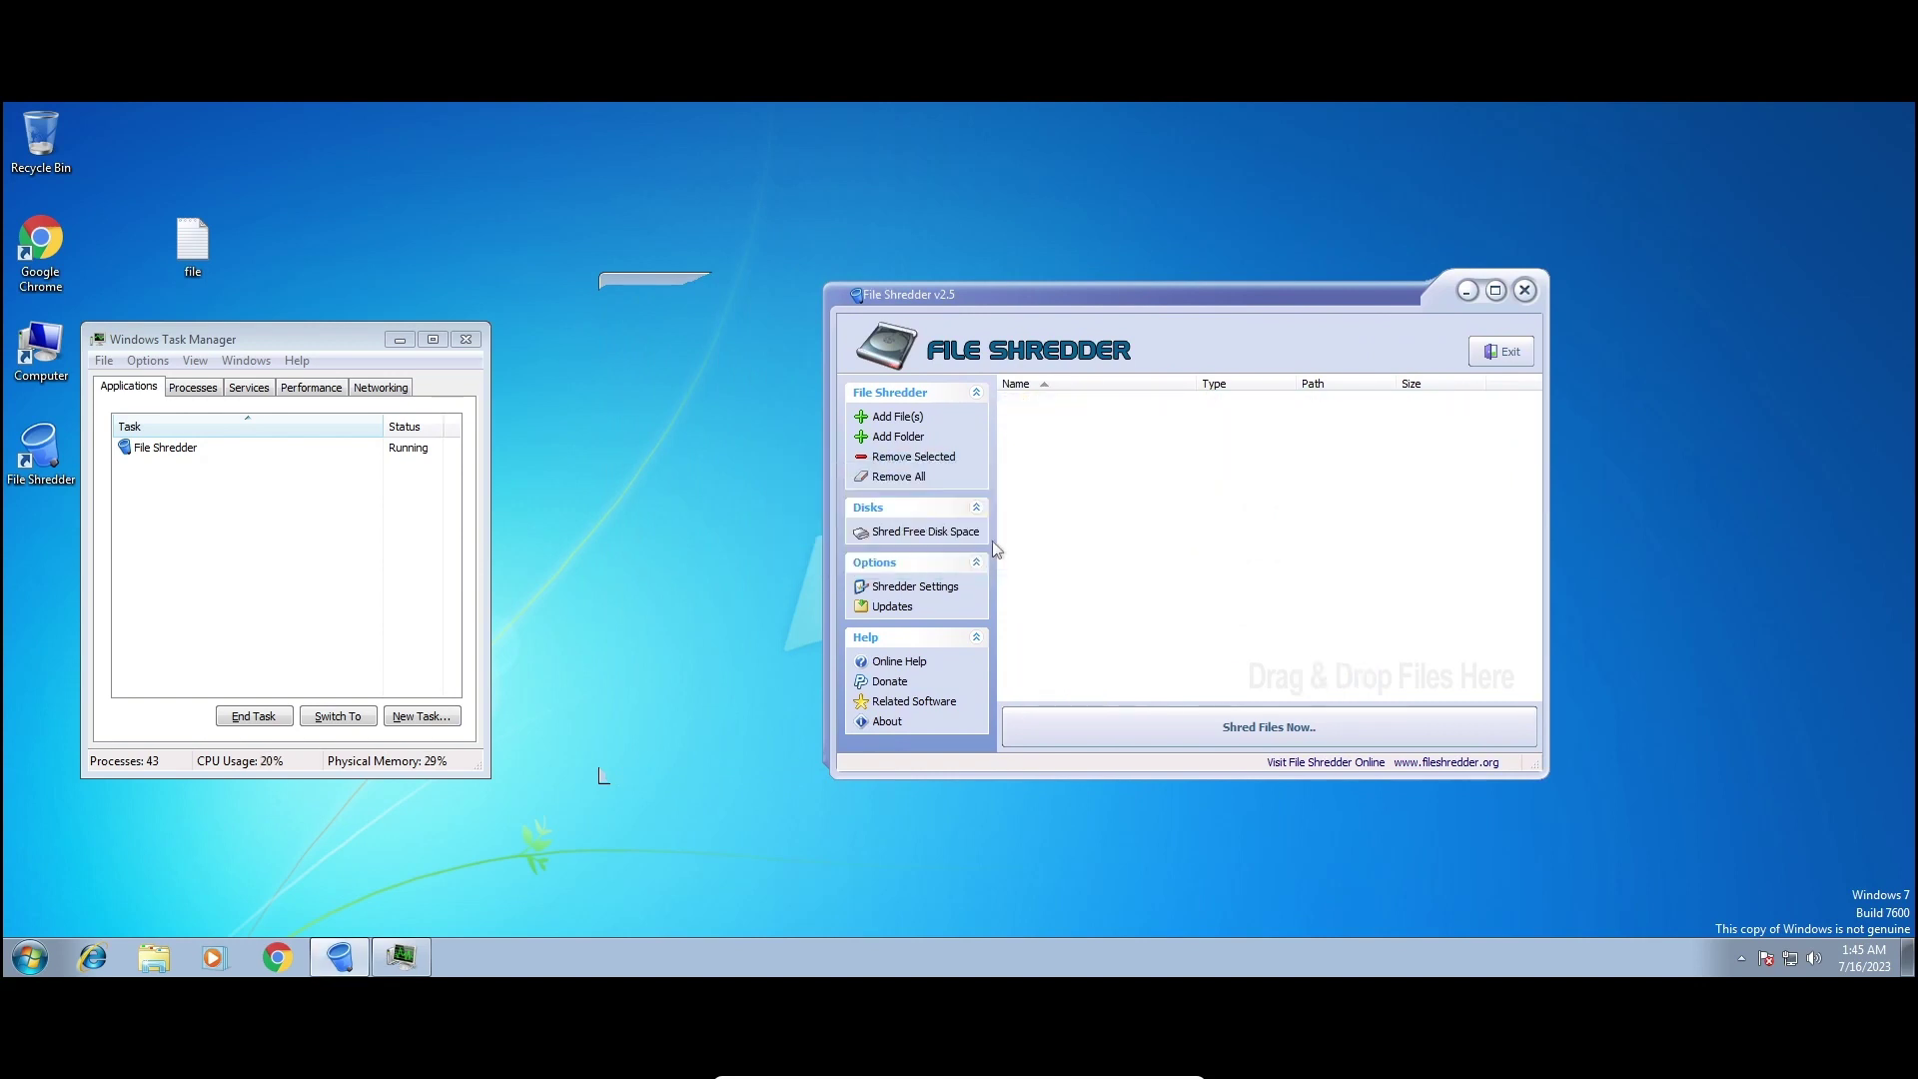
click(899, 438)
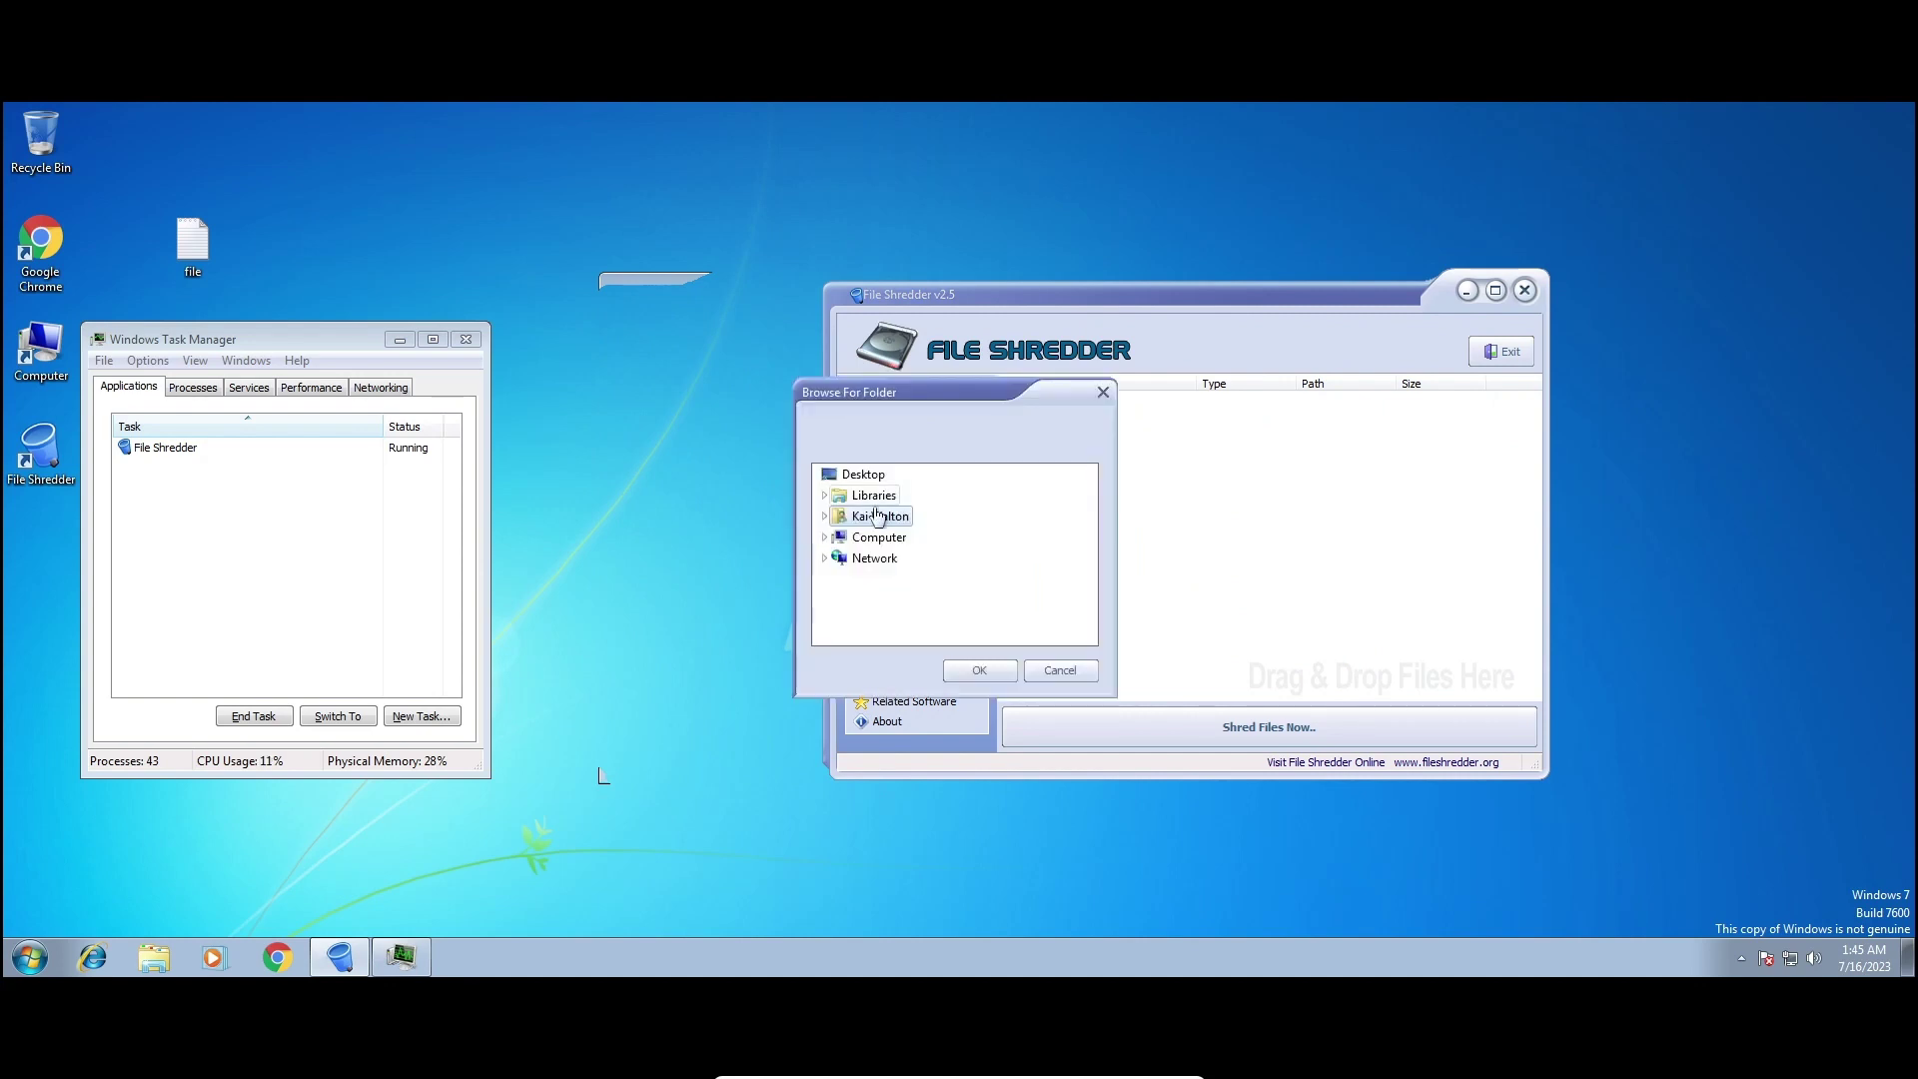
click(825, 537)
click(834, 558)
scroll(828, 570, down, 1)
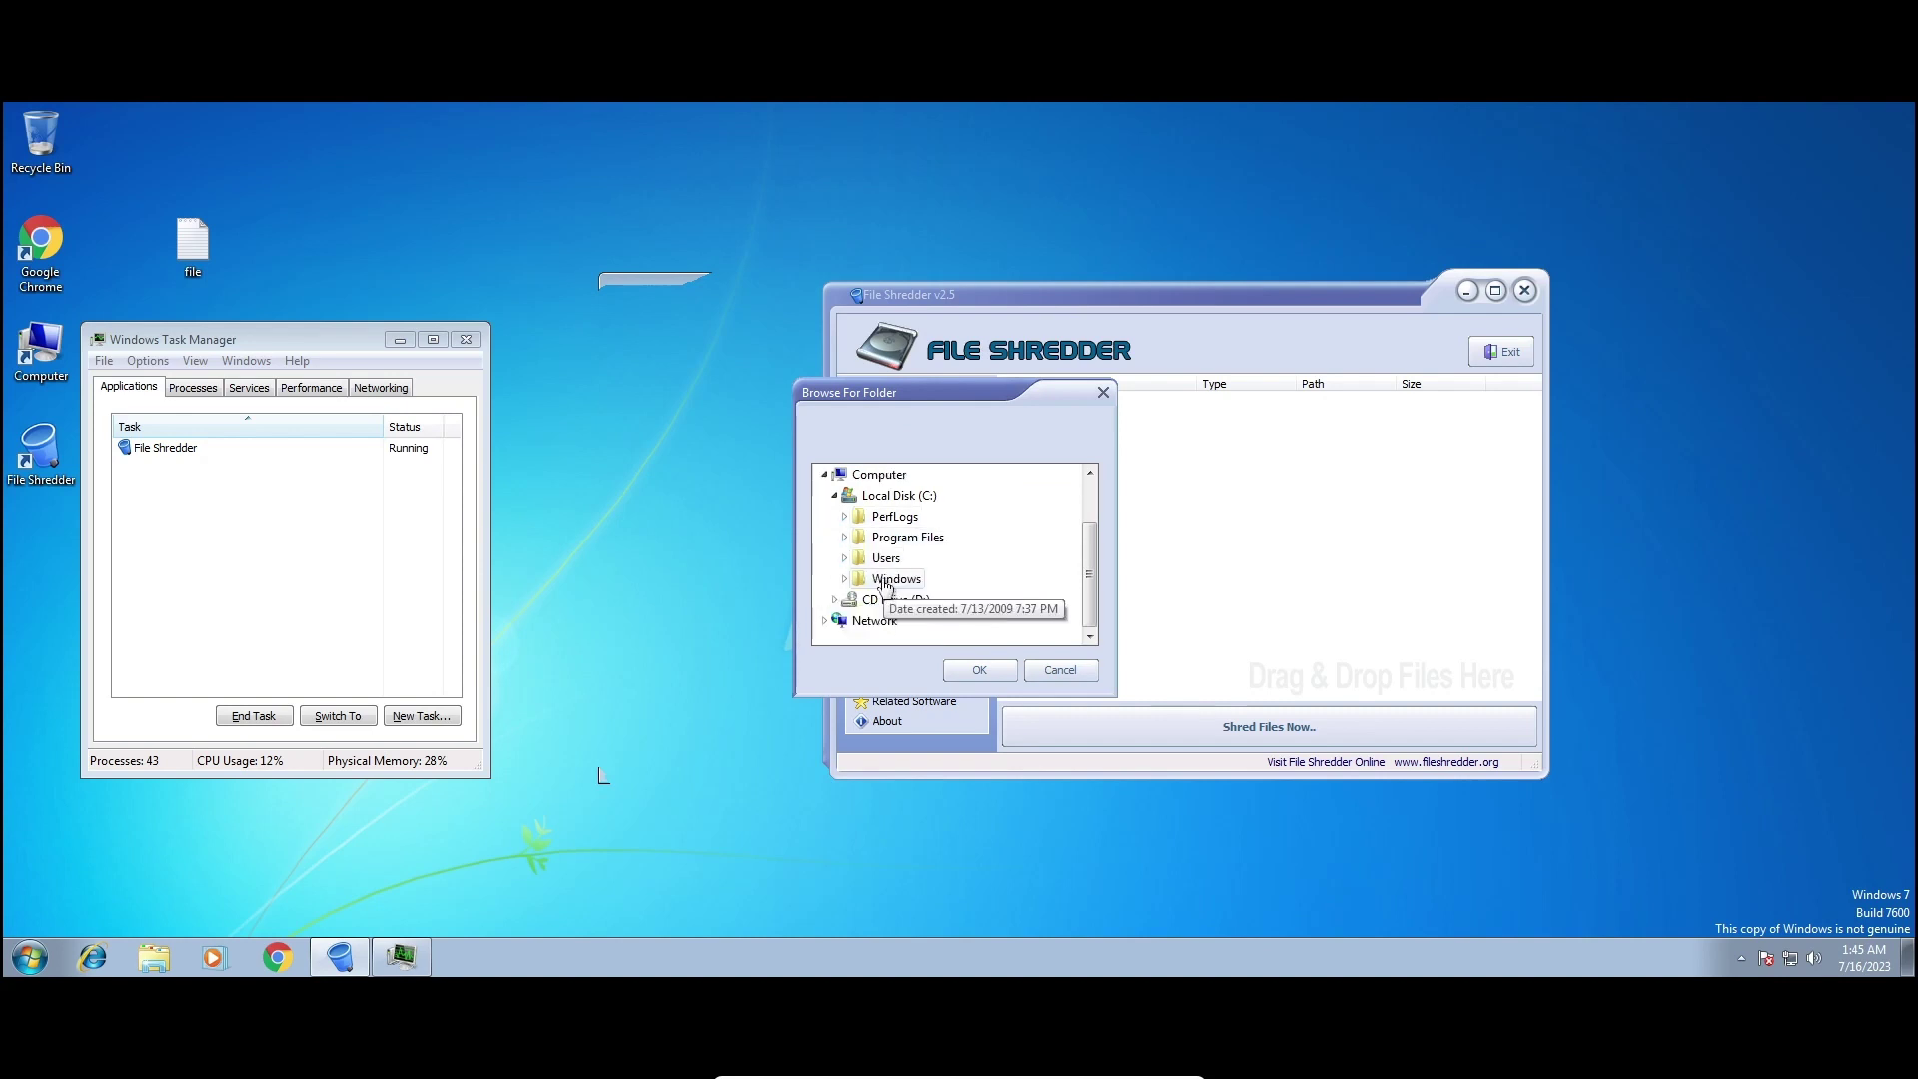
click(844, 580)
scroll(879, 597, down, 15)
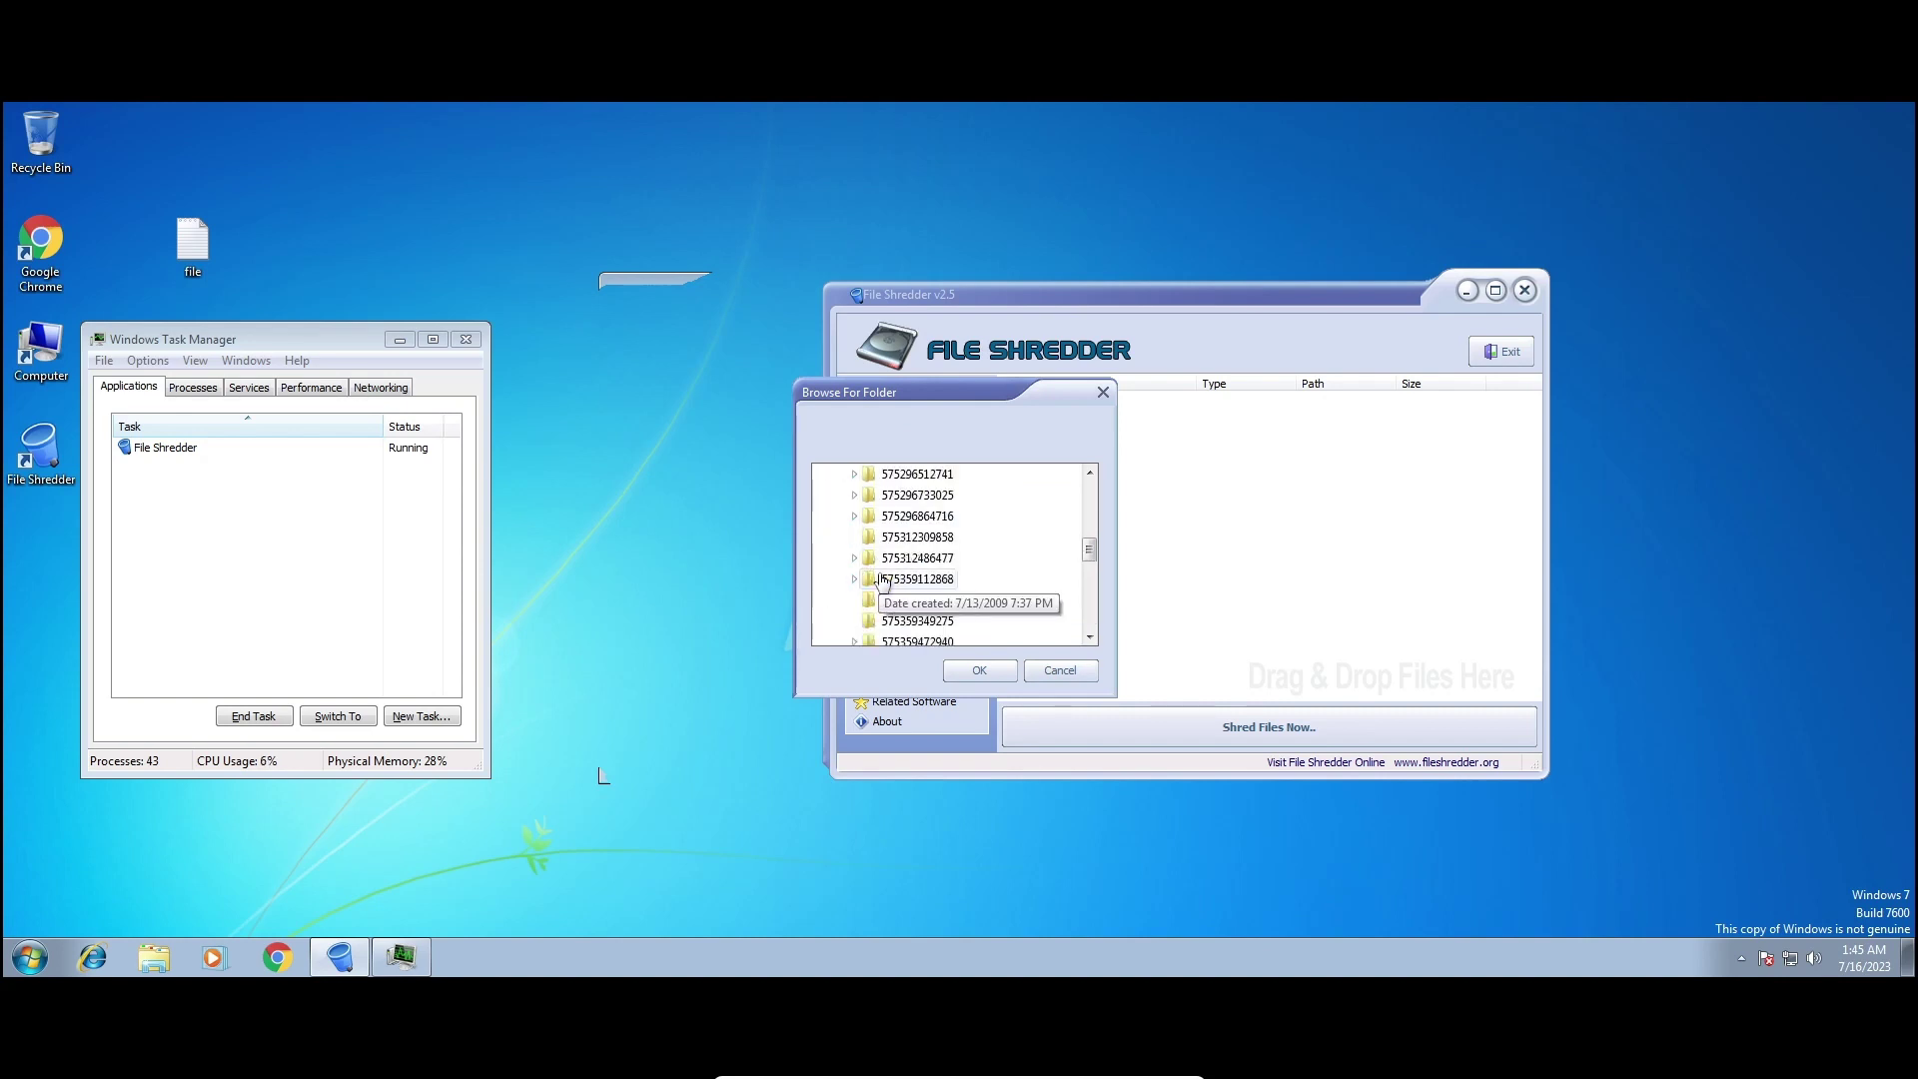
click(906, 515)
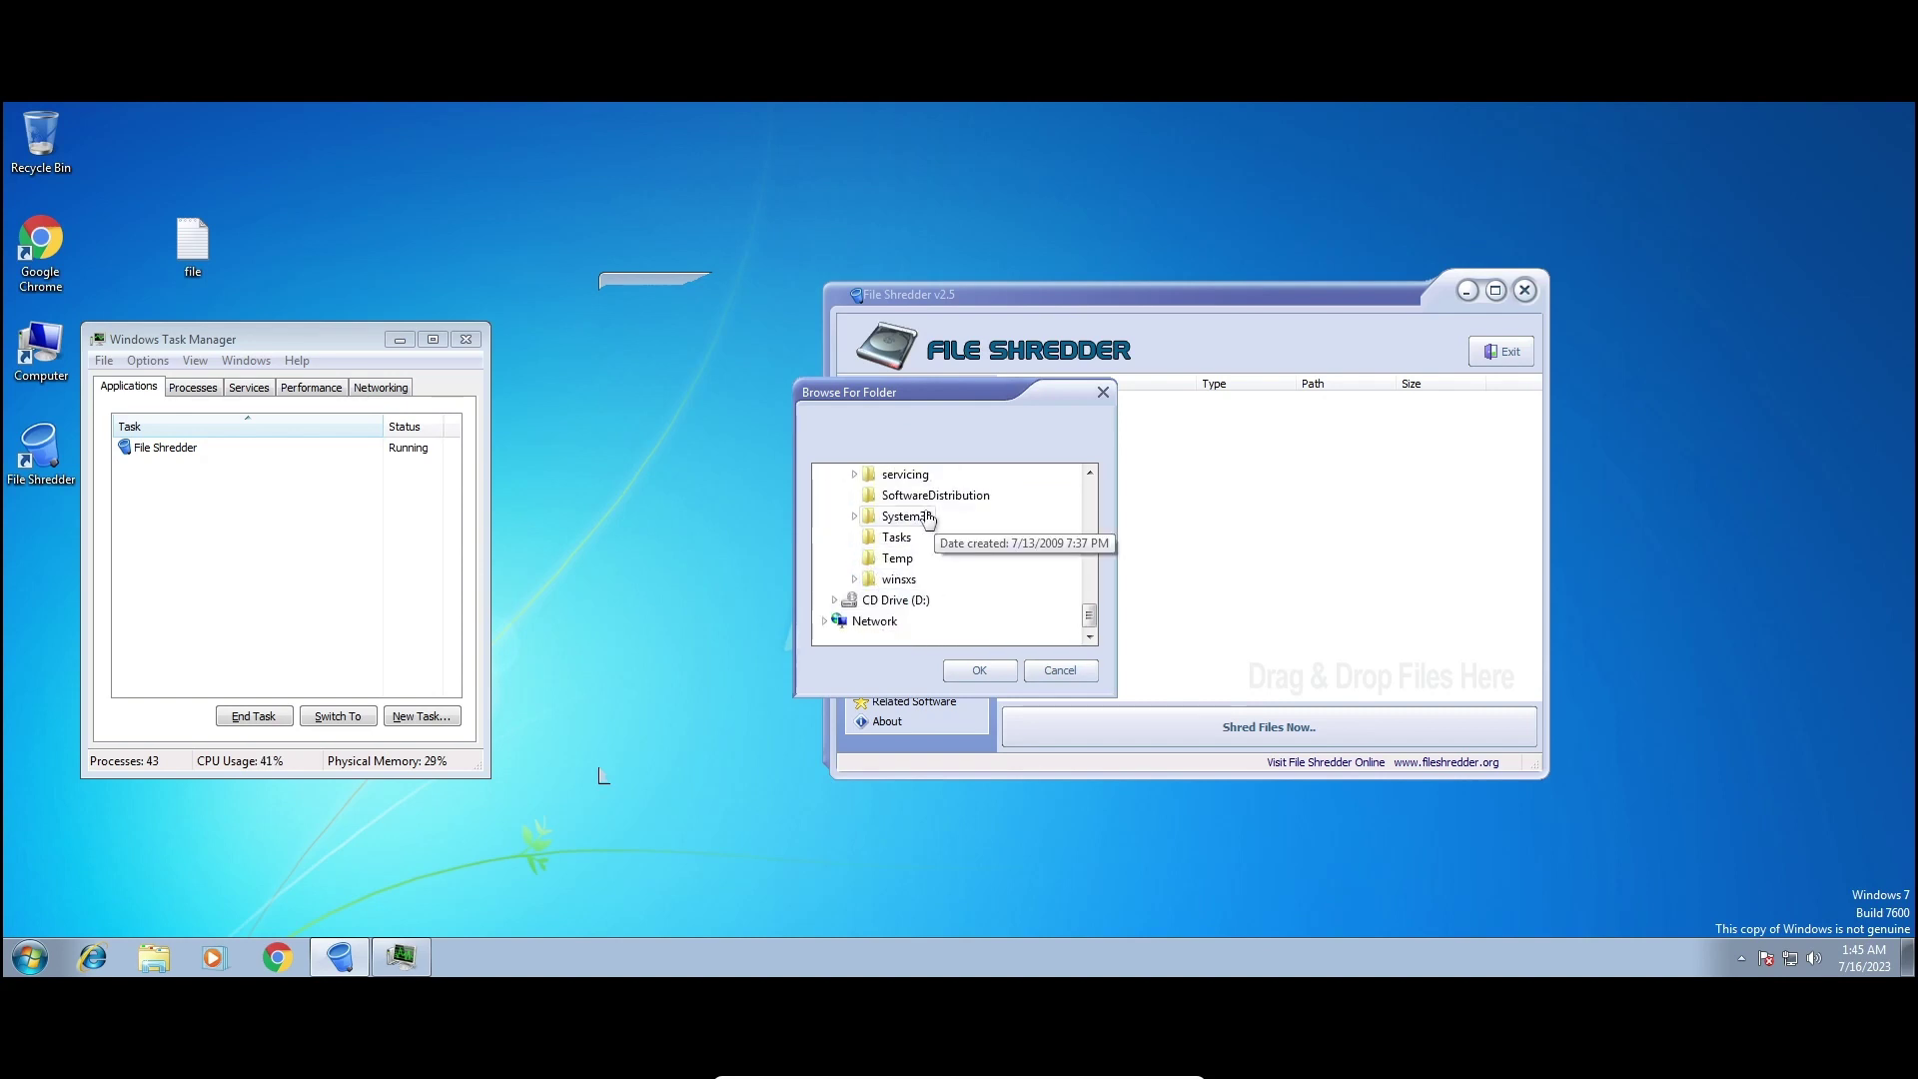
click(979, 670)
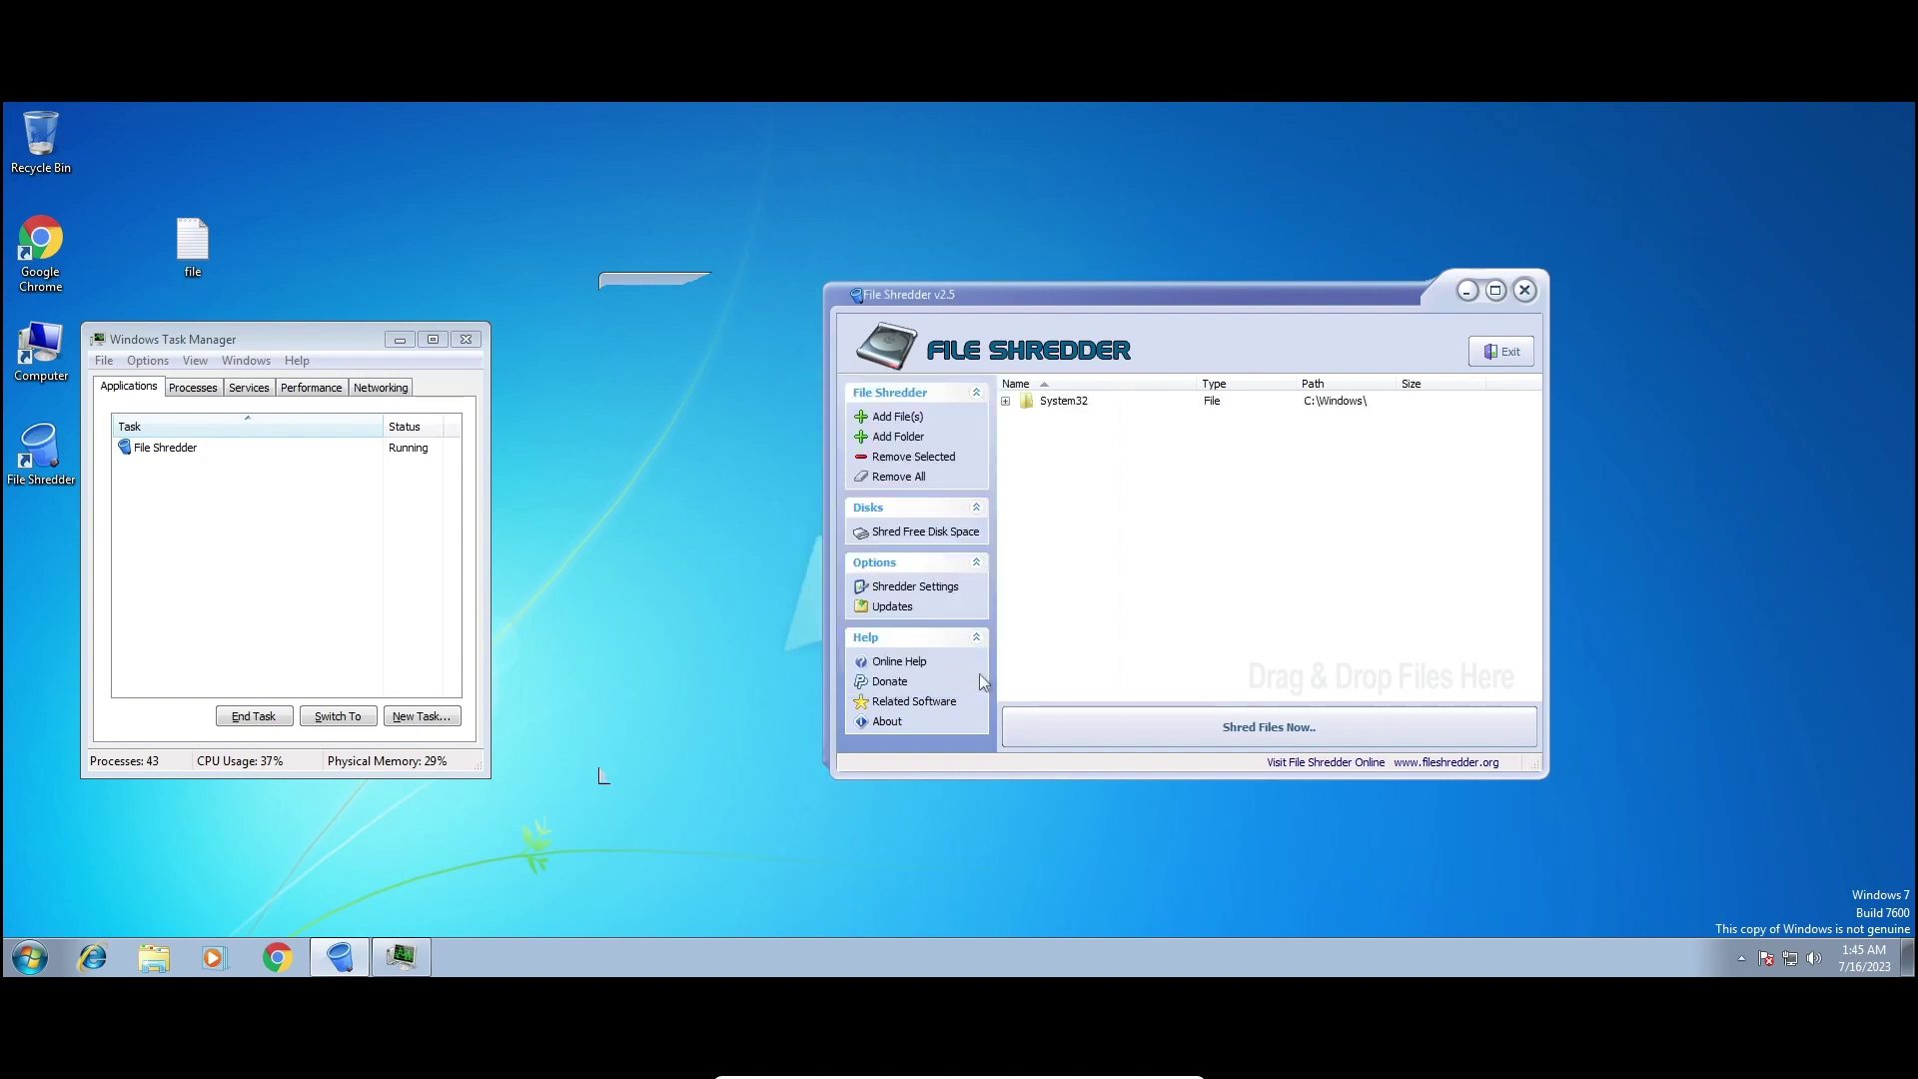
Shred the listed System32 folder, confirming the operation.
click(1302, 738)
click(1023, 558)
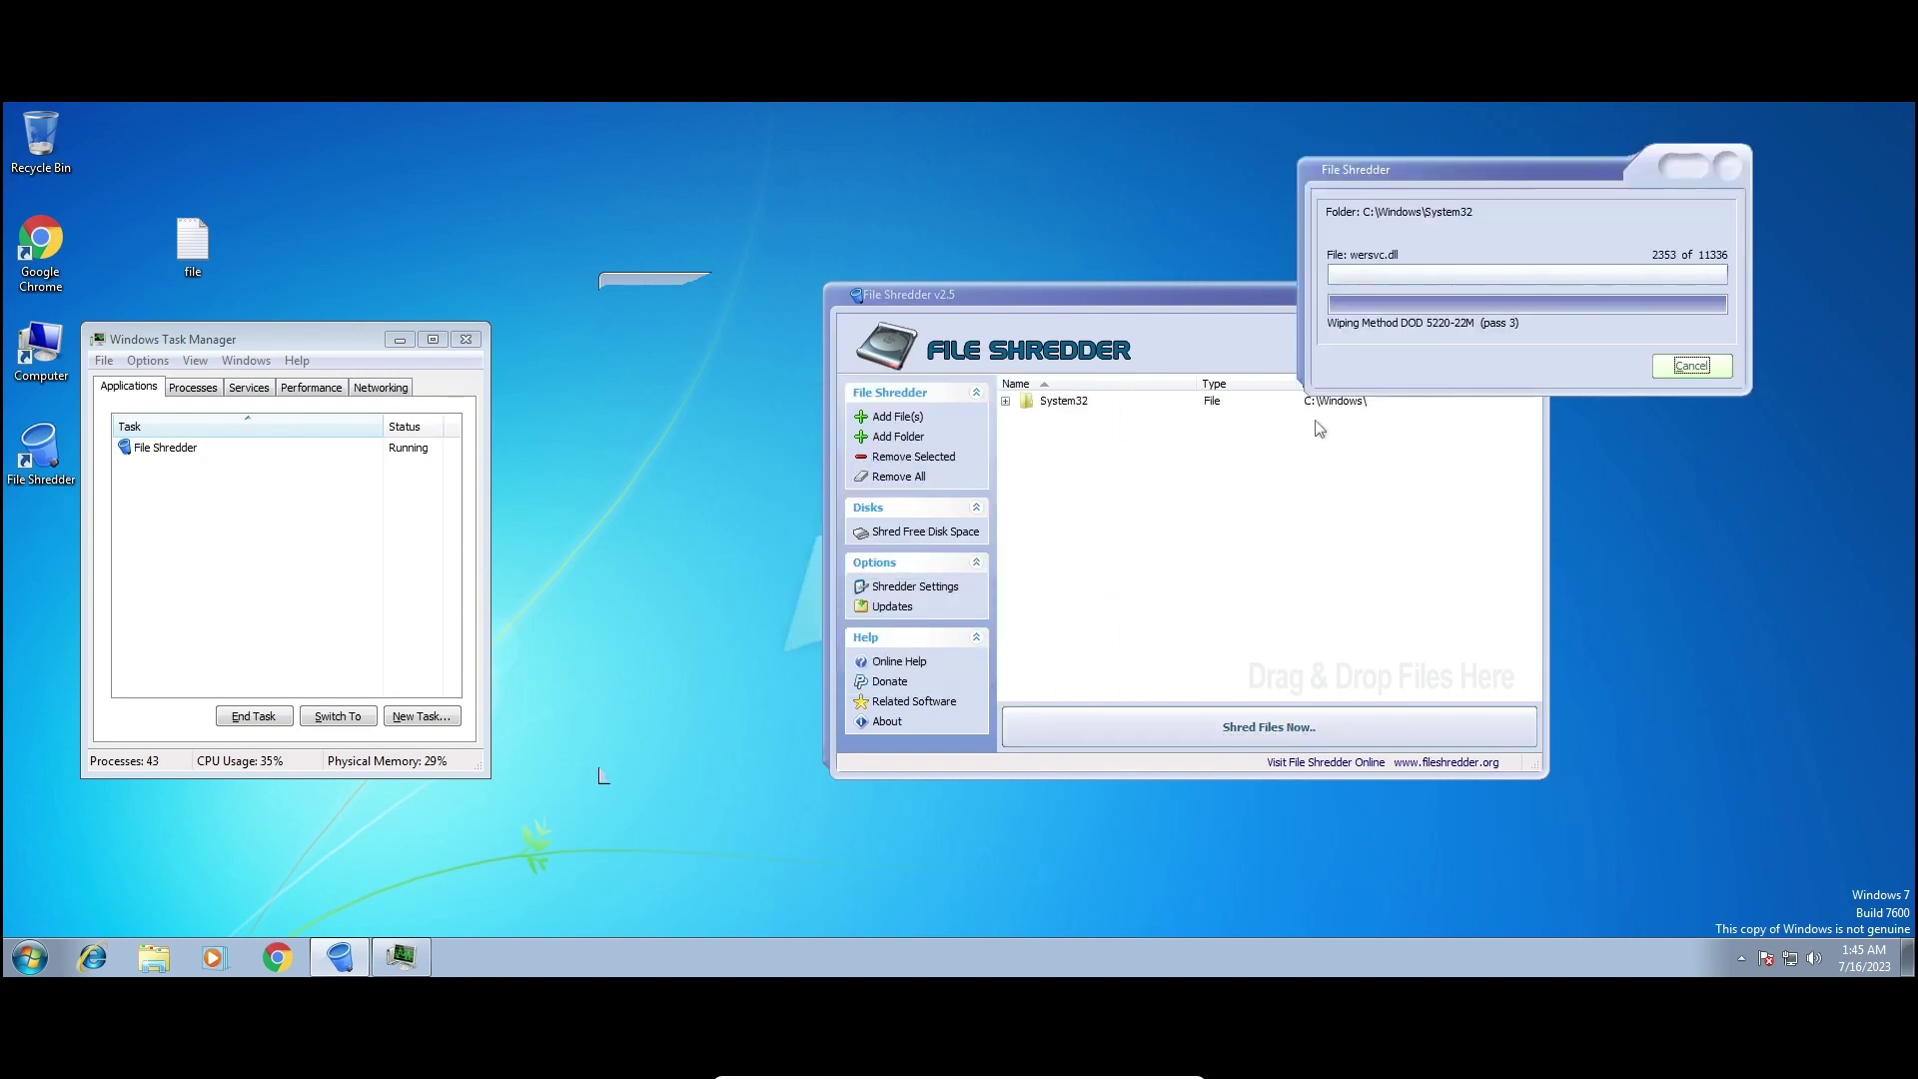
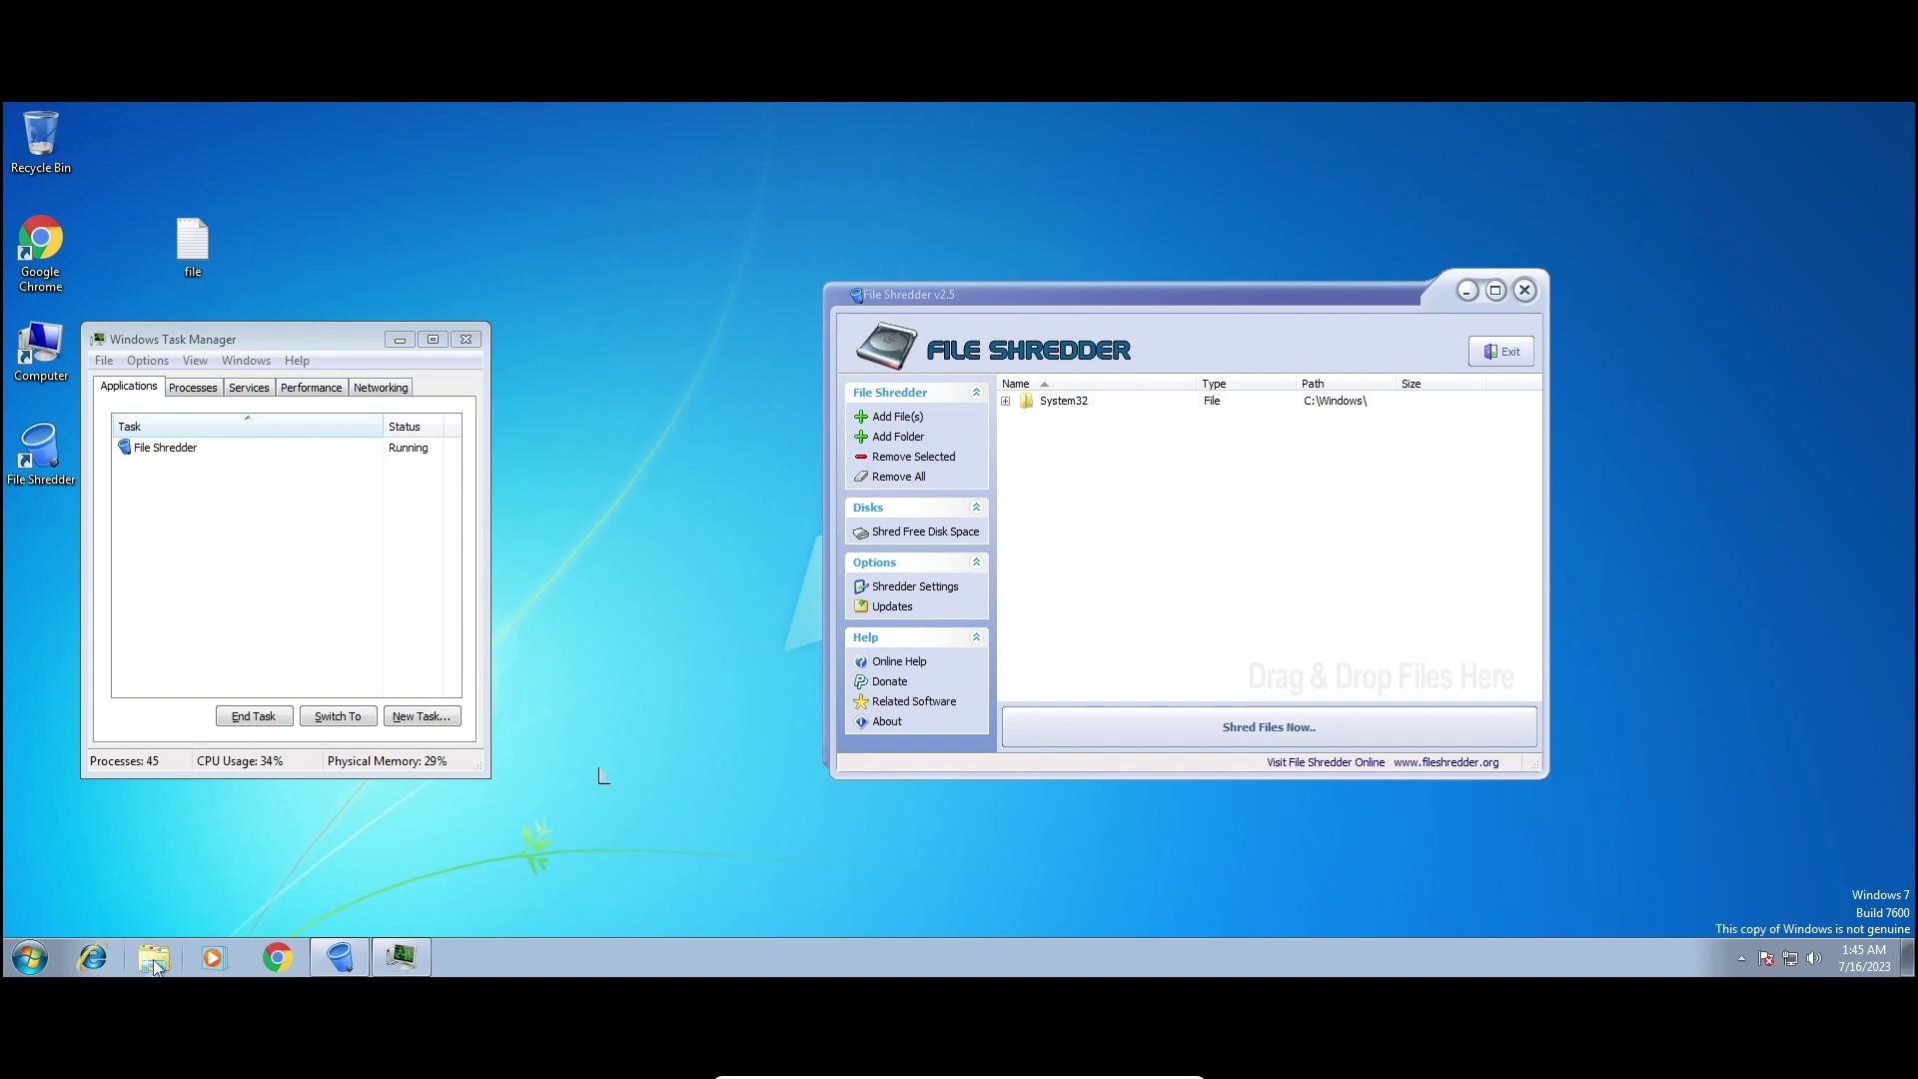
key(Tab)
click(639, 757)
Open WordPad and dismiss the Software Licensing window.
click(30, 959)
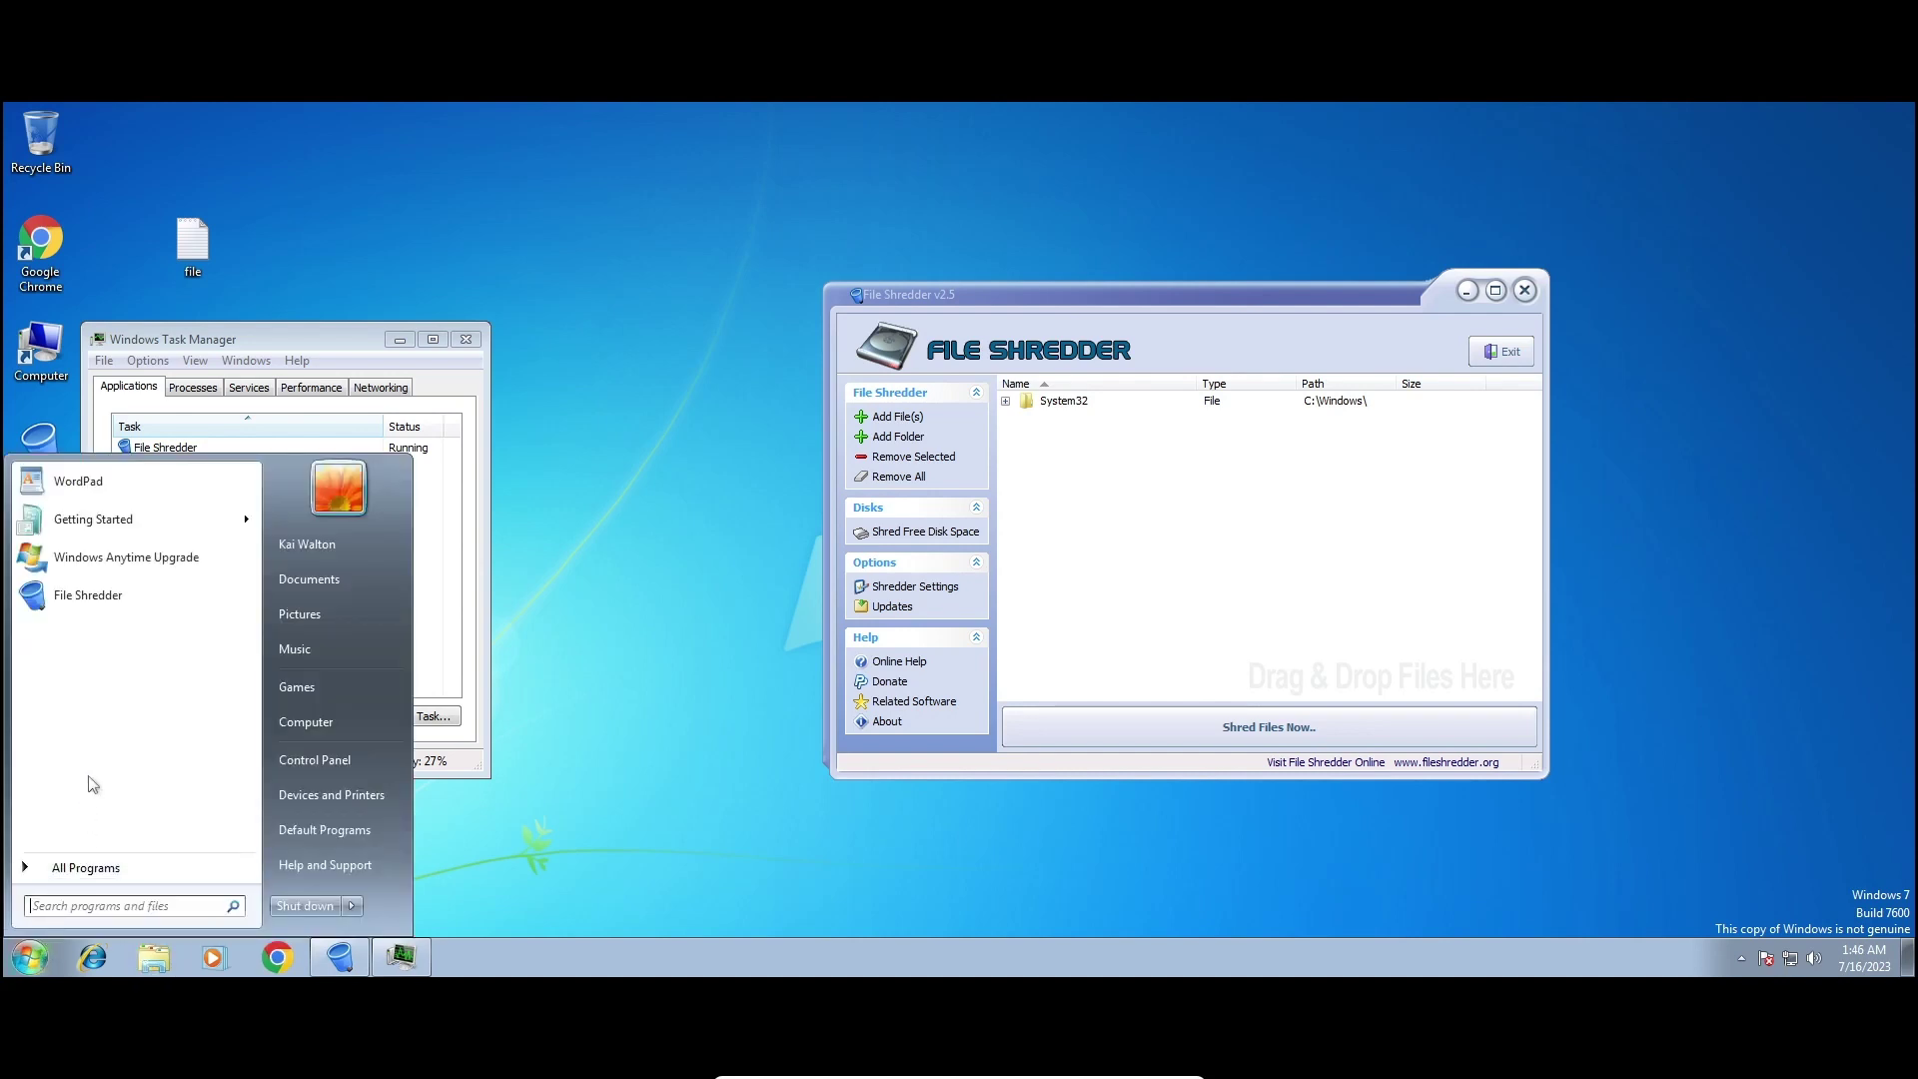
click(80, 484)
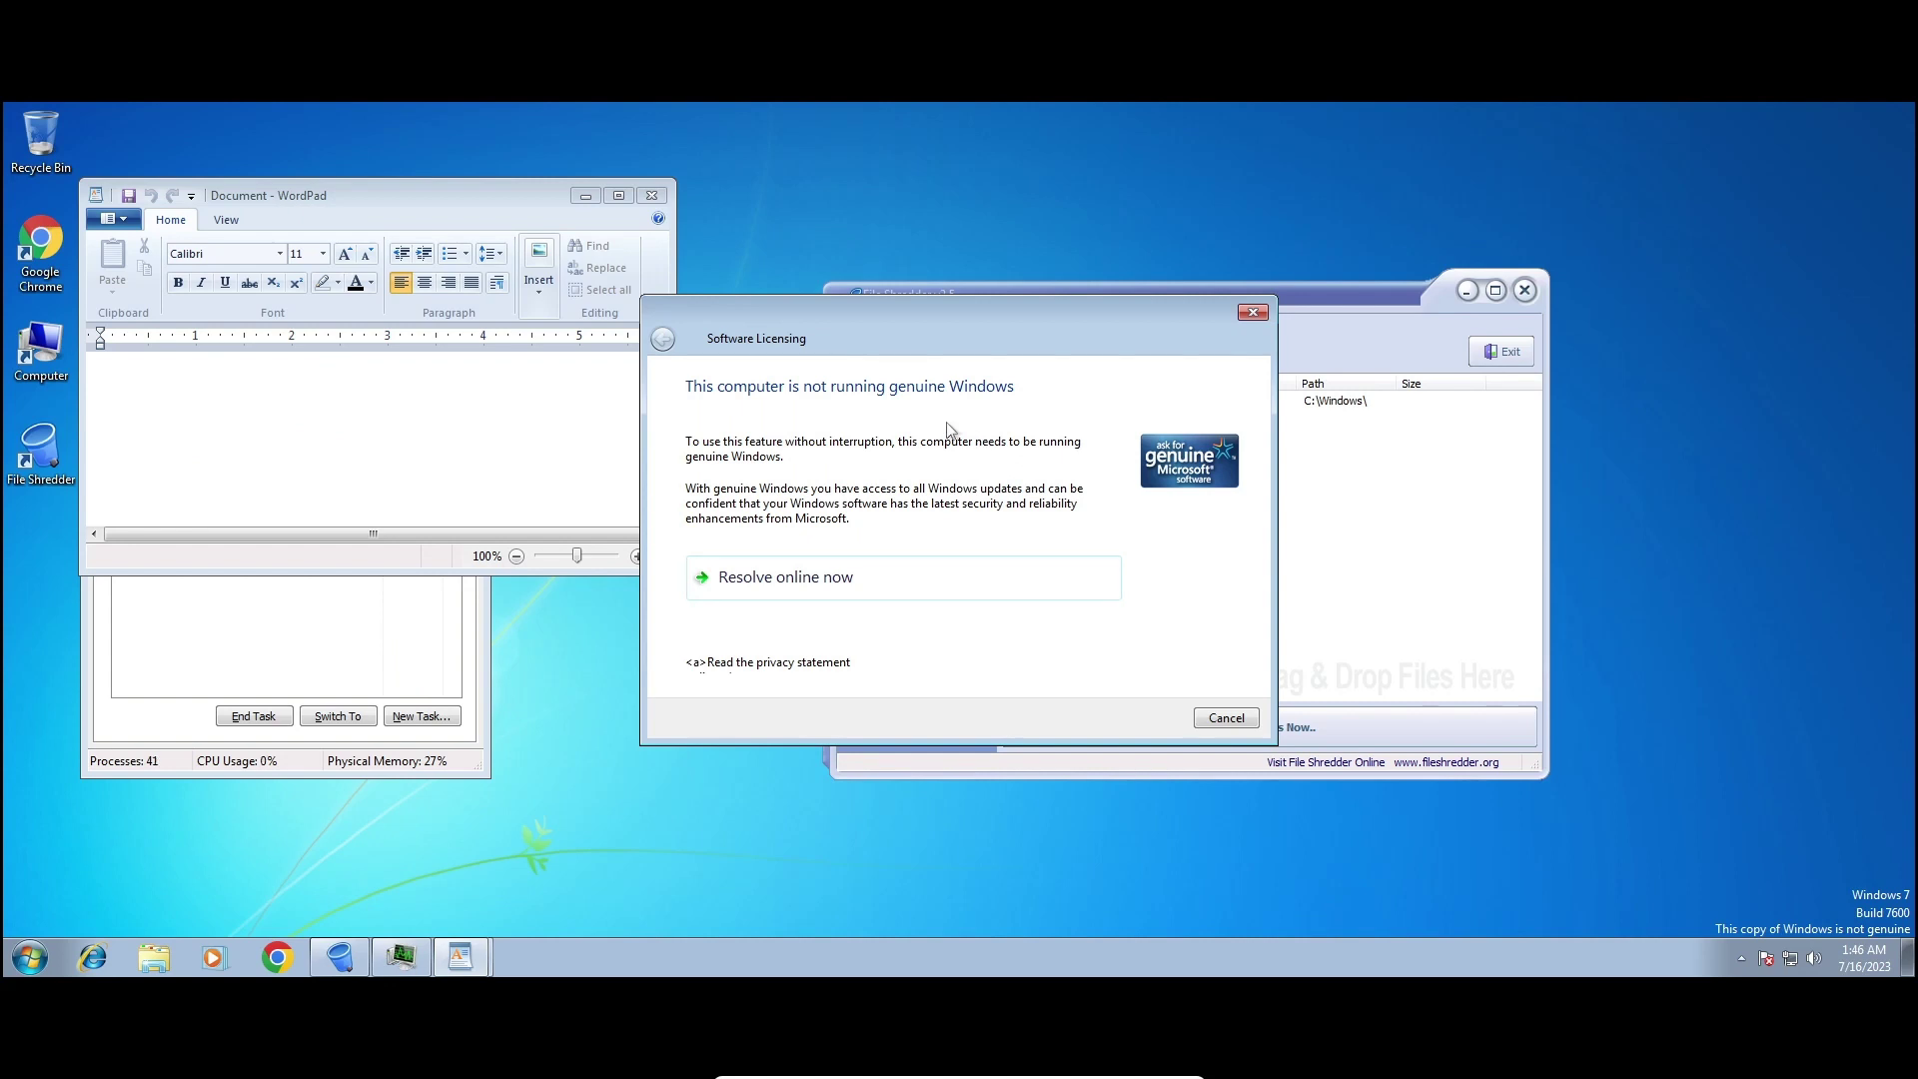
click(1240, 719)
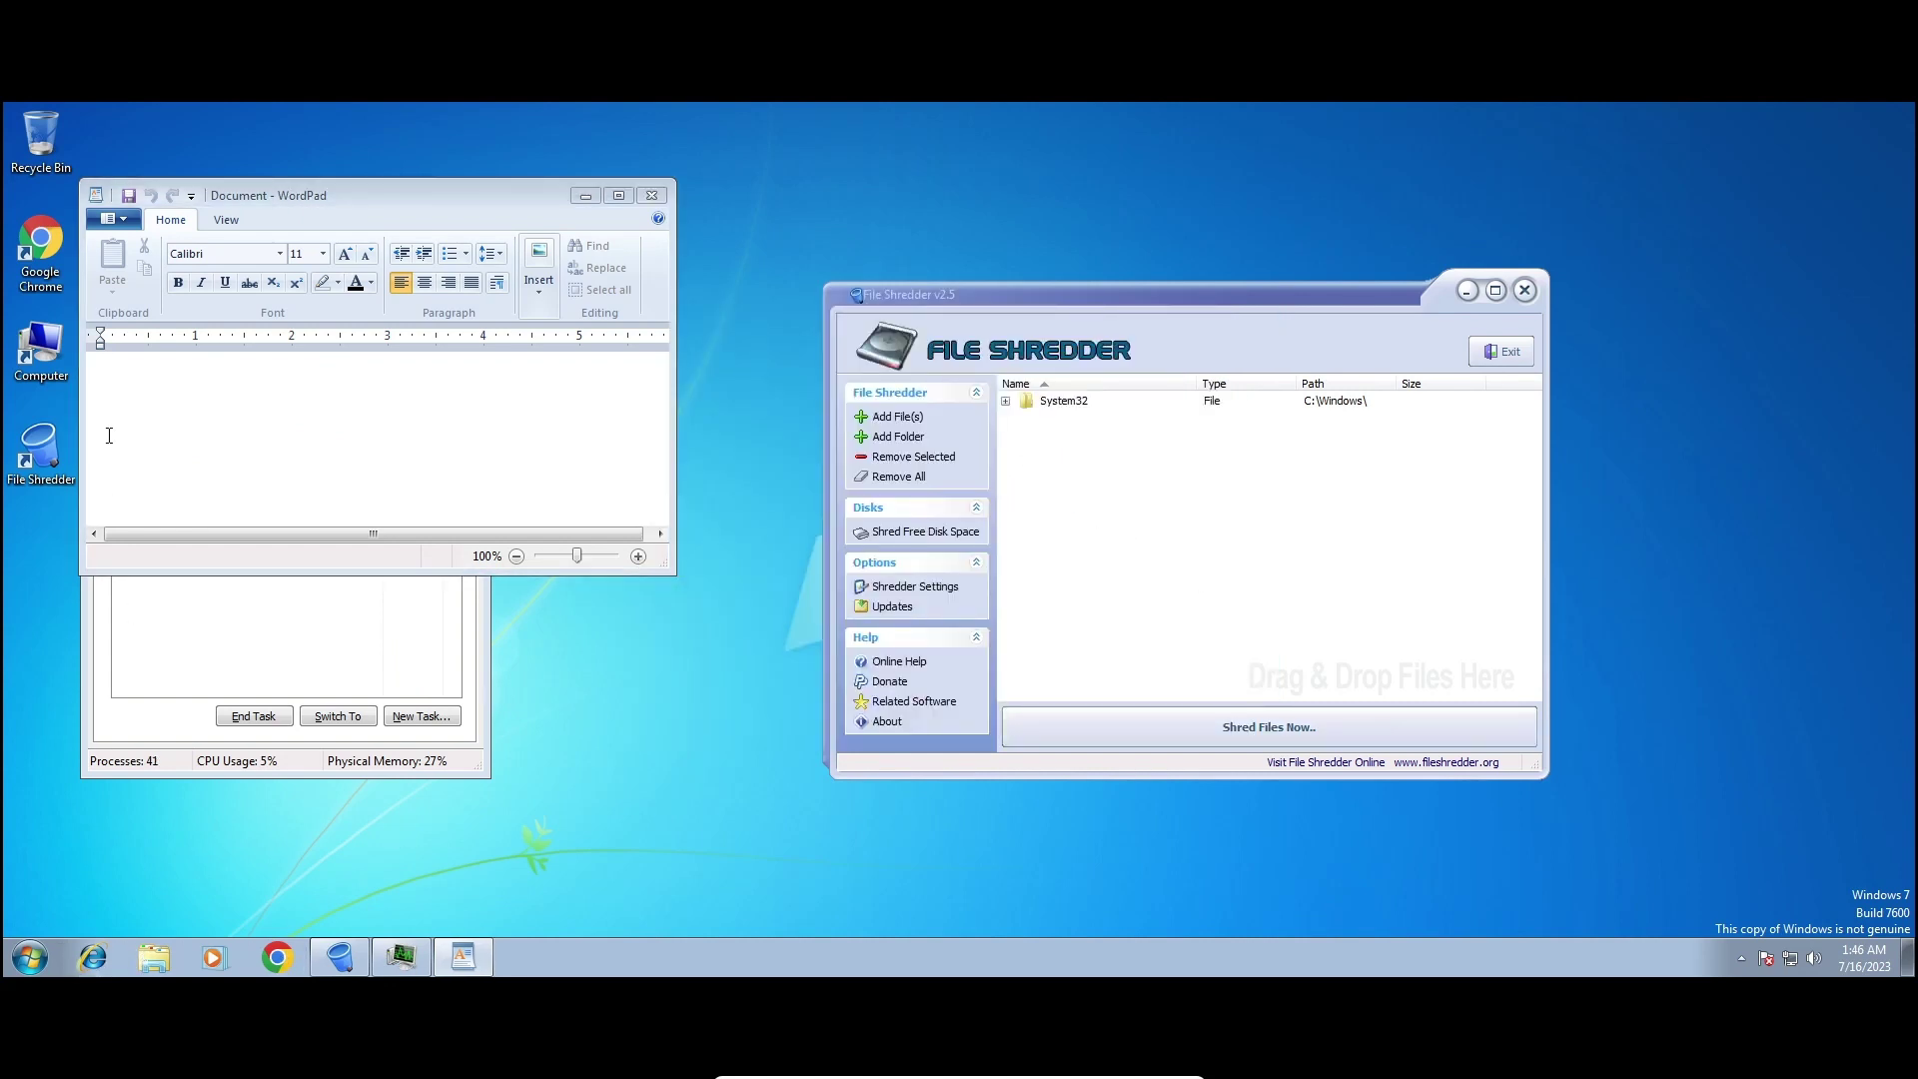
Set the WordPad font to System and write "I cant open explorer".
click(277, 255)
click(276, 256)
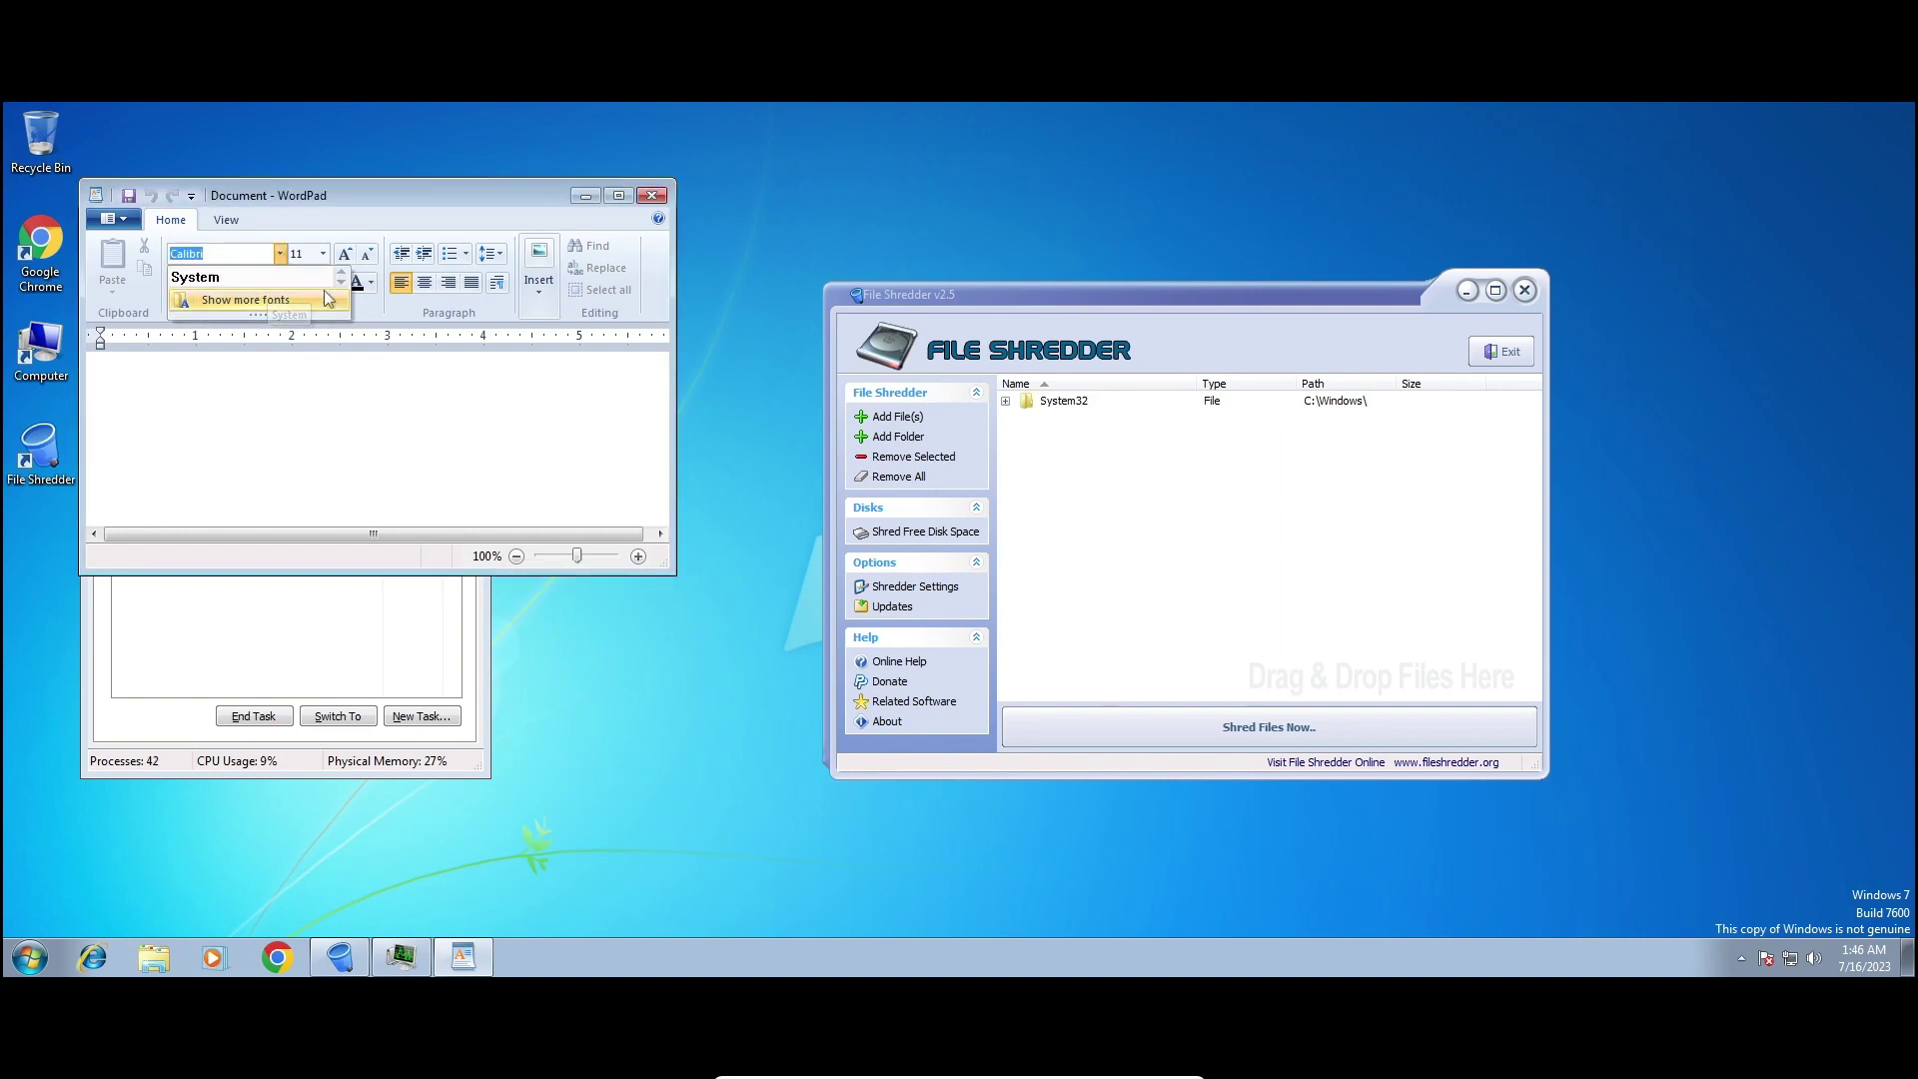
click(313, 289)
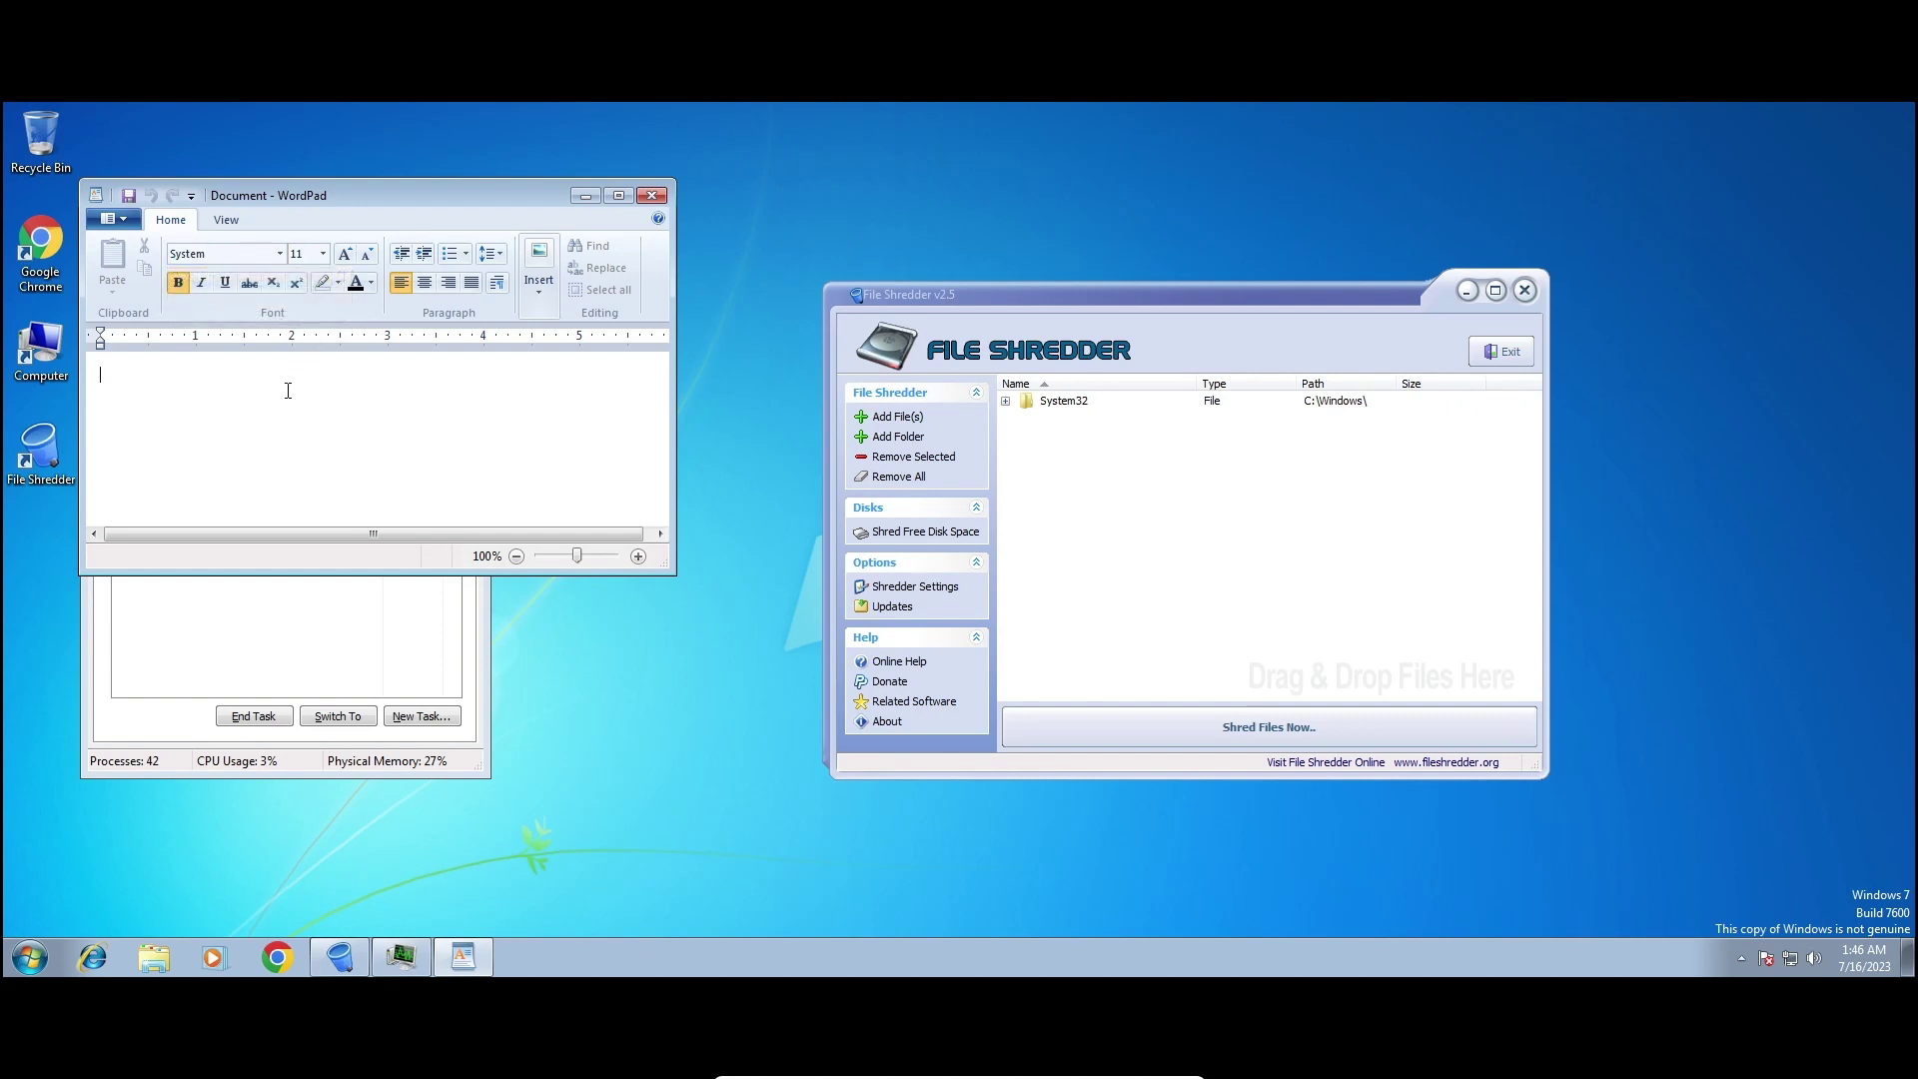
text(I cant open explorer)
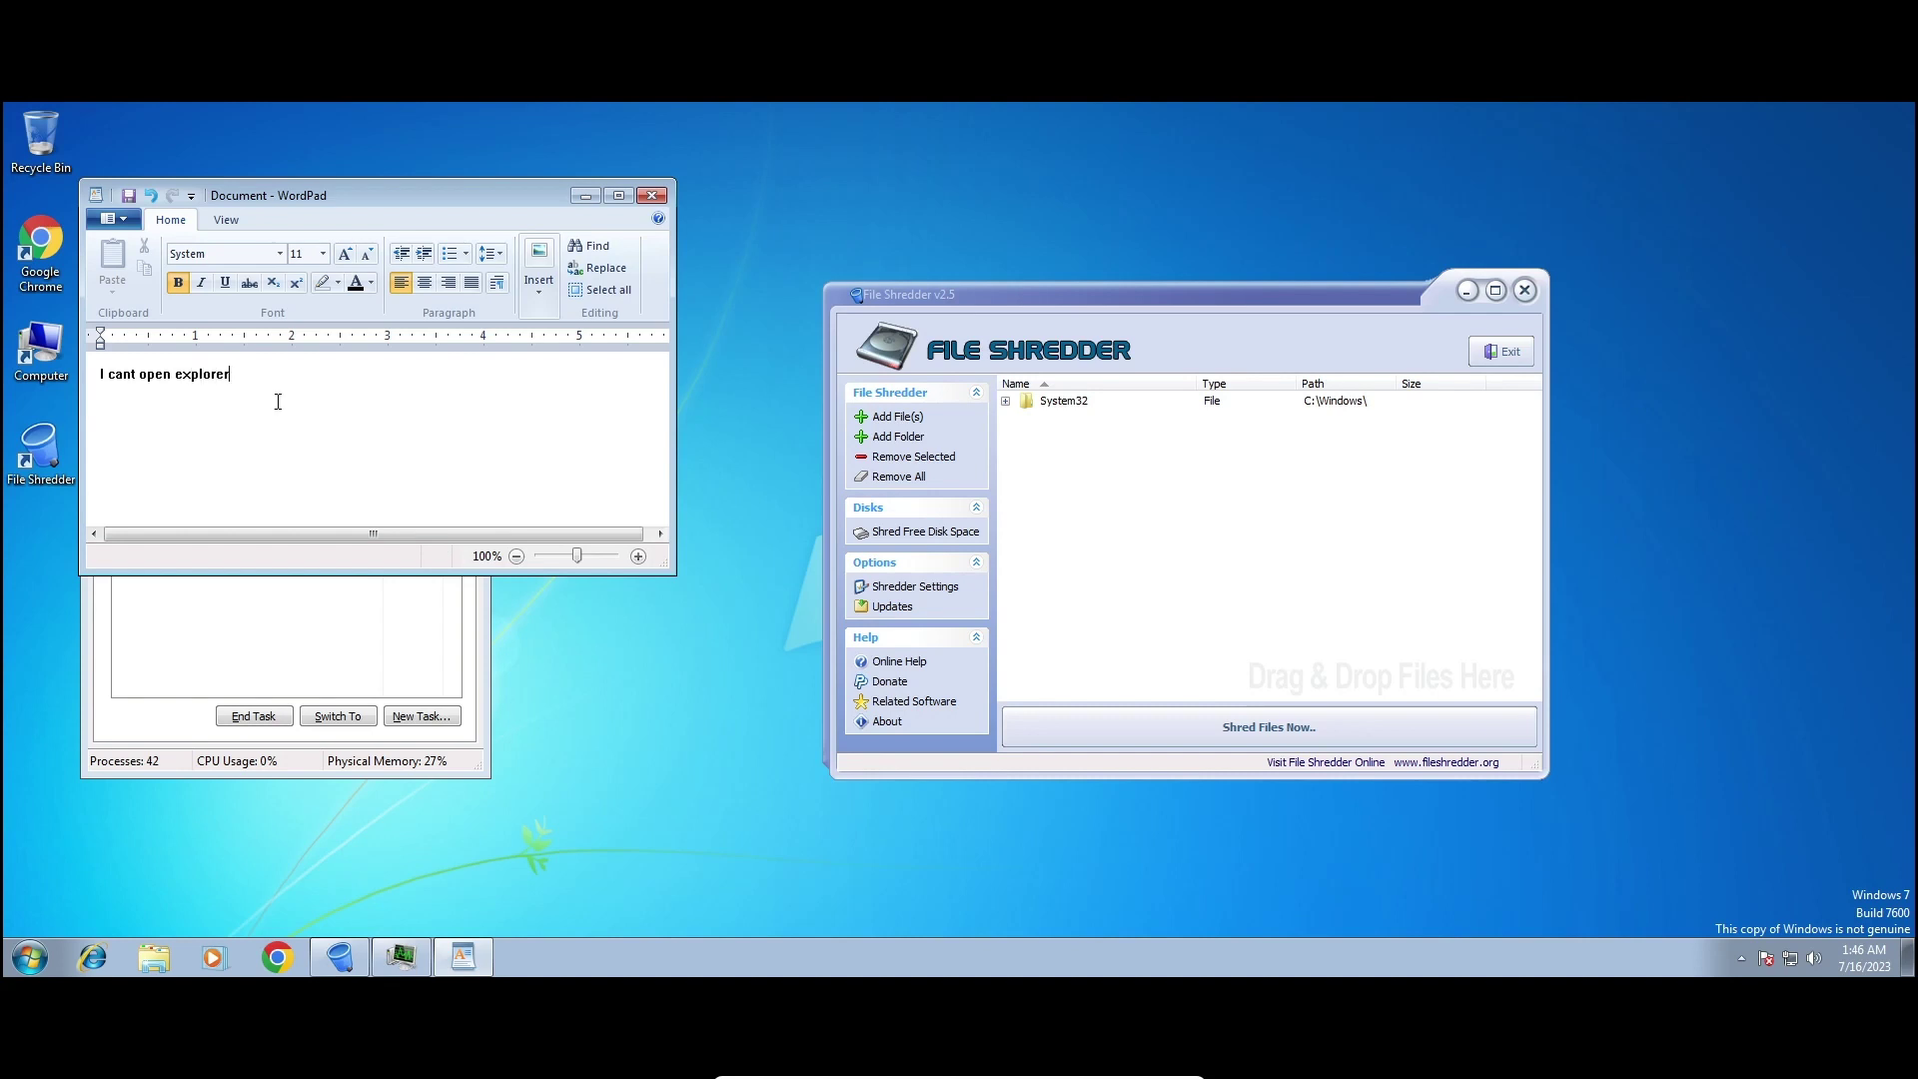
Try to launch Windows Explorer, then open its frequent Desktop folder and move the window clear of WordPad.
click(155, 974)
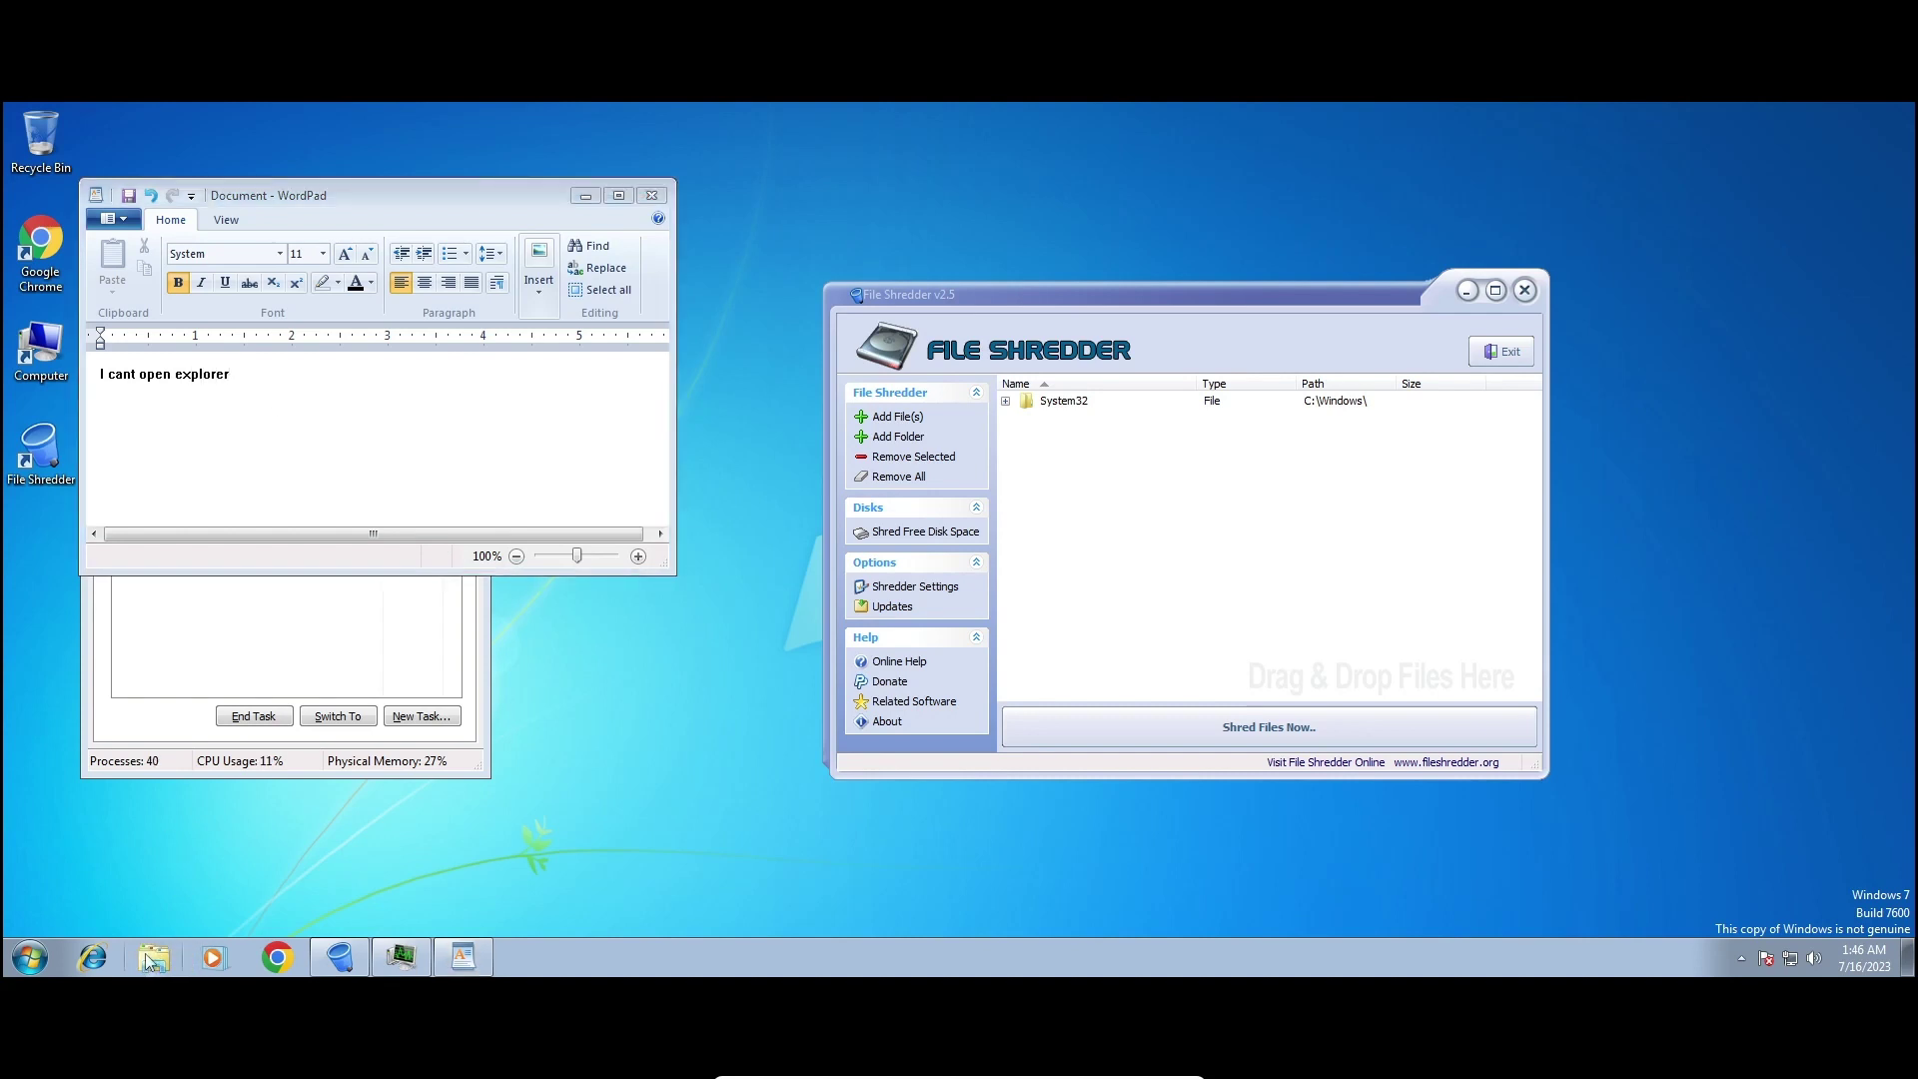
right_click(150, 959)
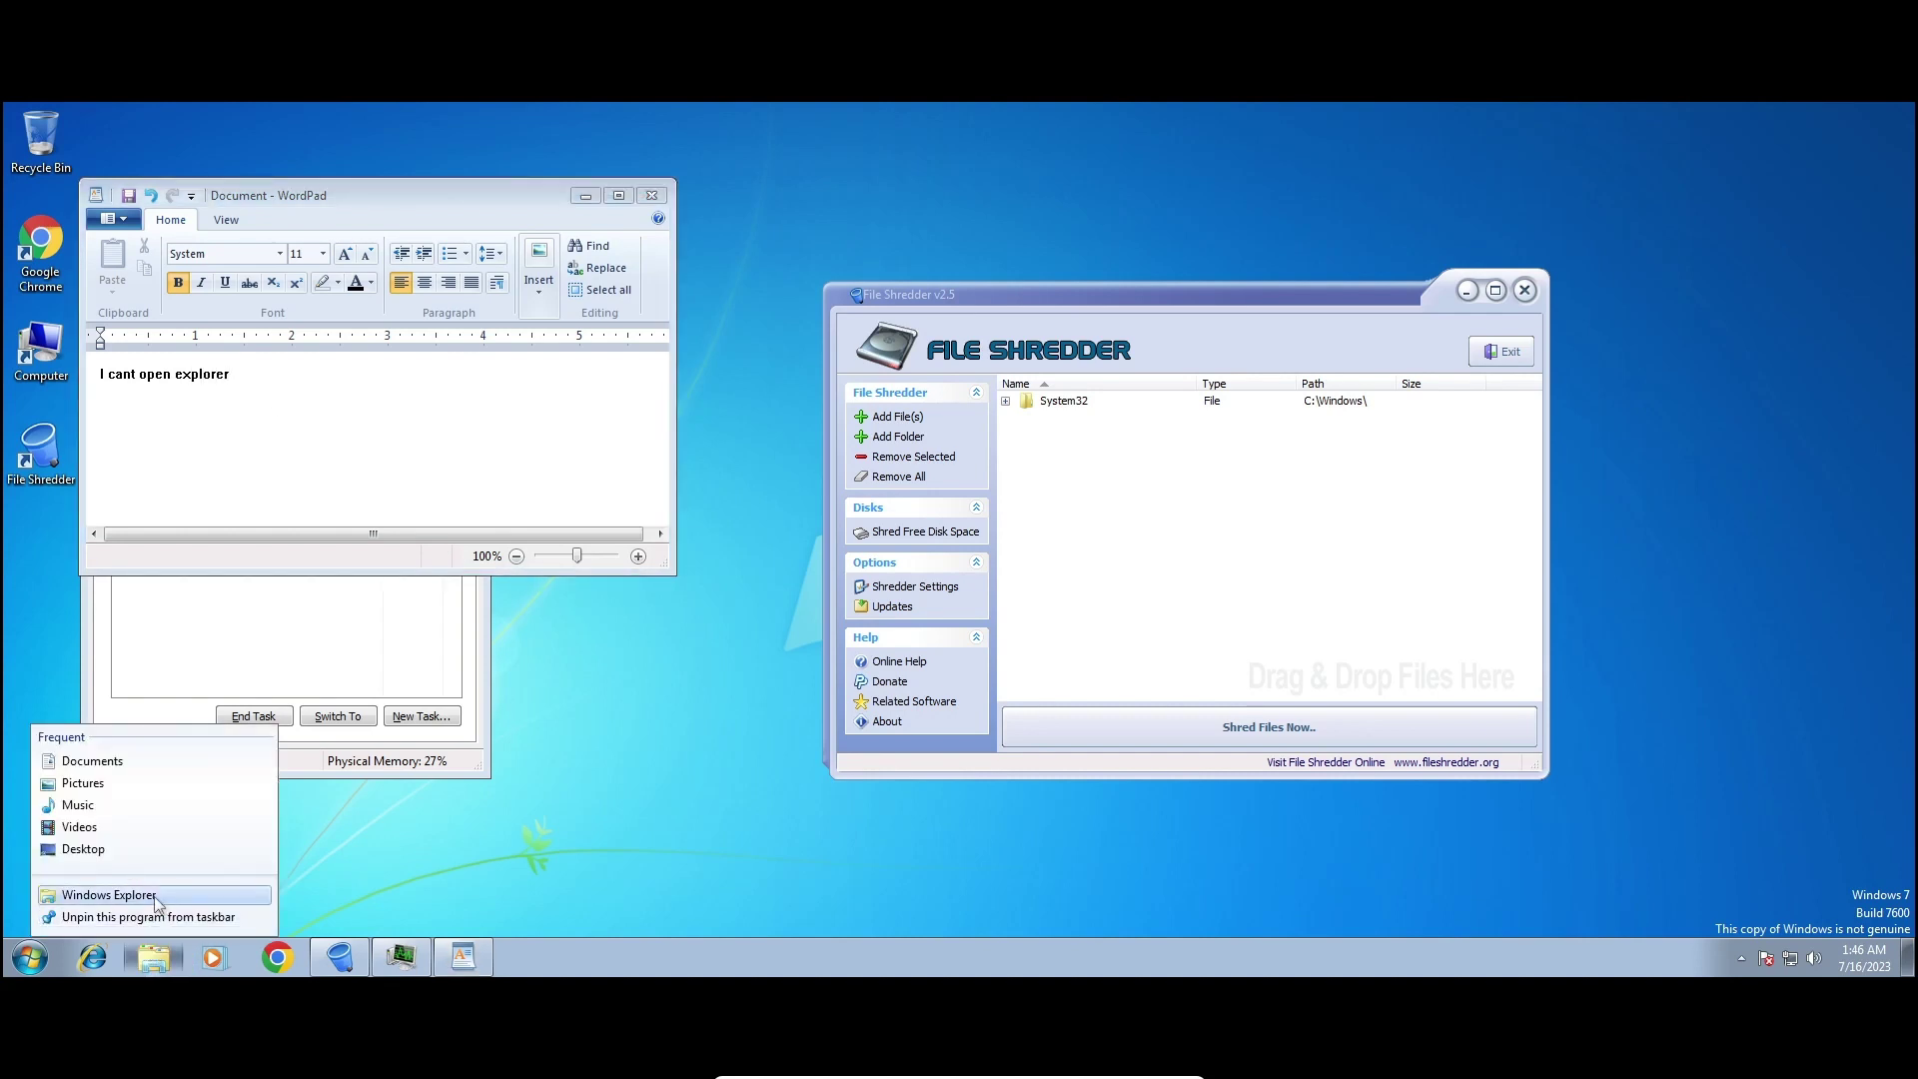
click(157, 896)
right_click(160, 974)
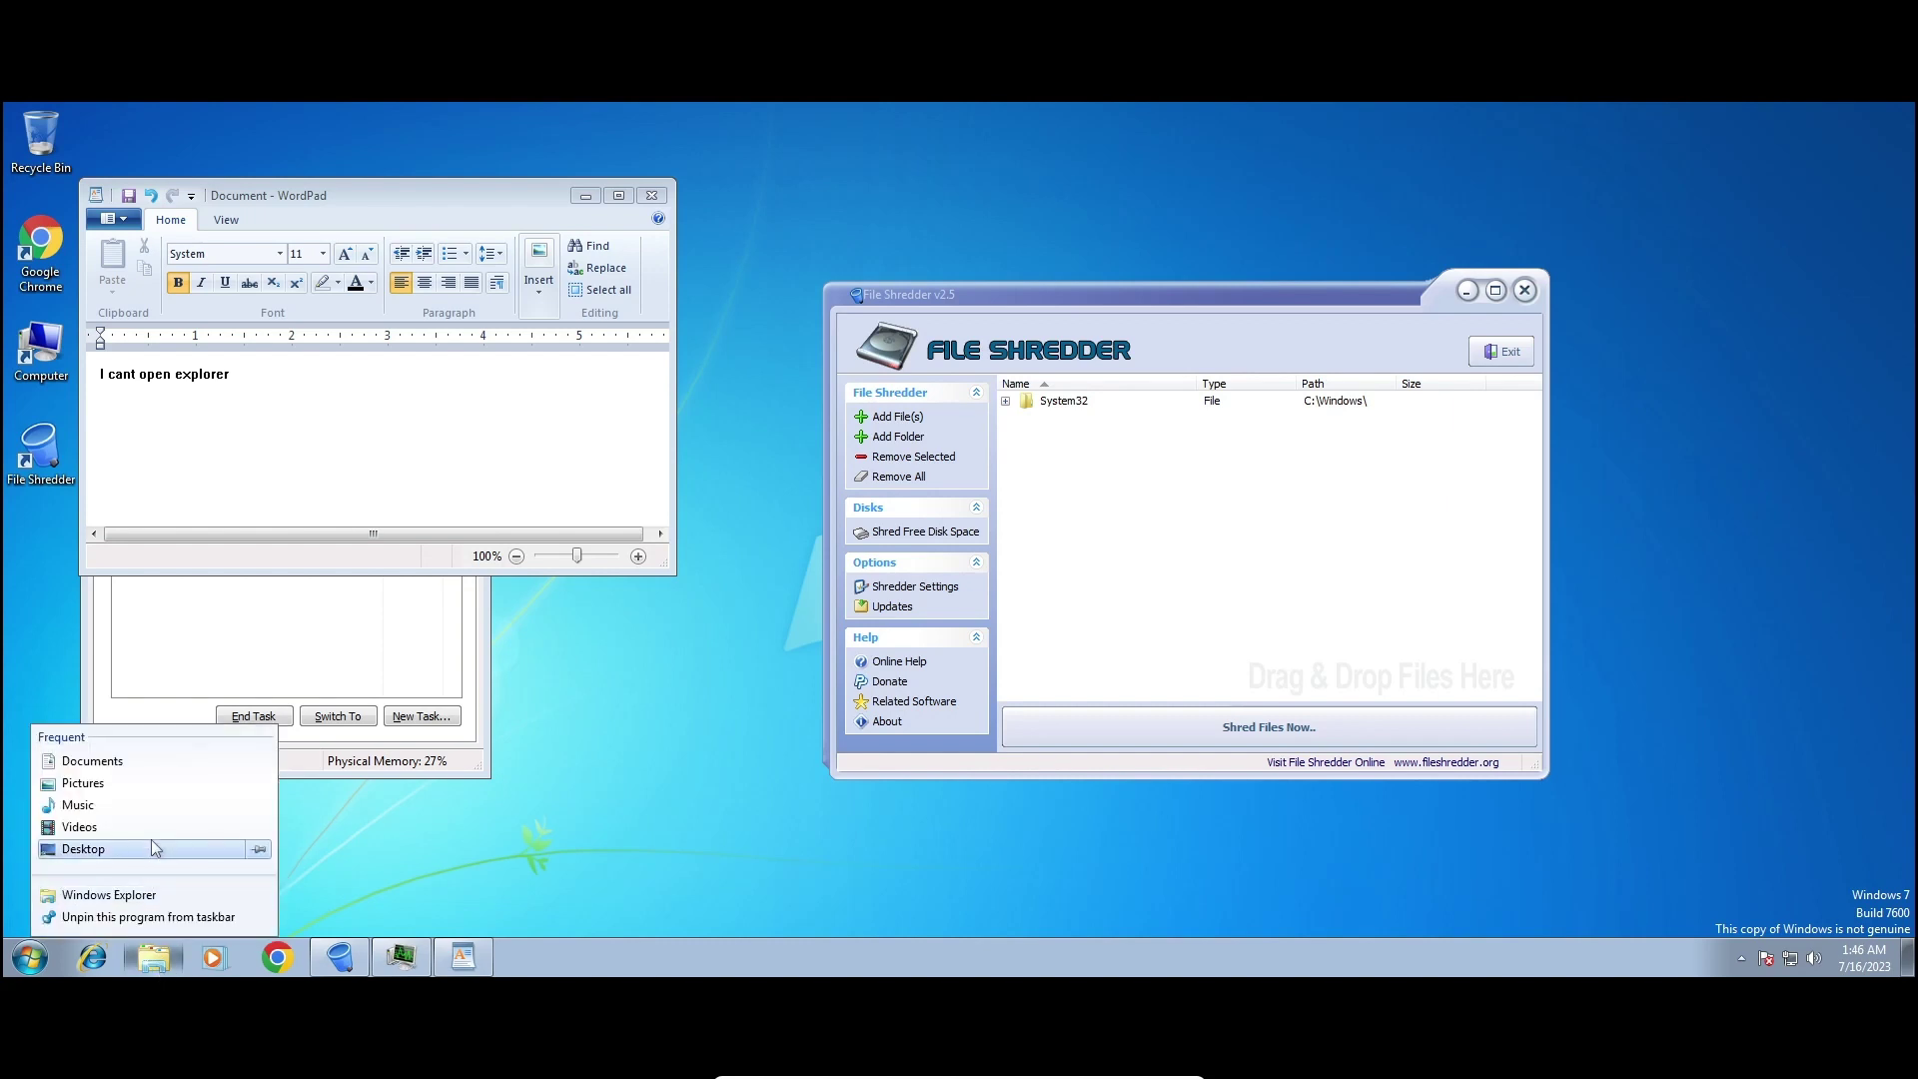
click(155, 847)
drag(622, 287, 781, 289)
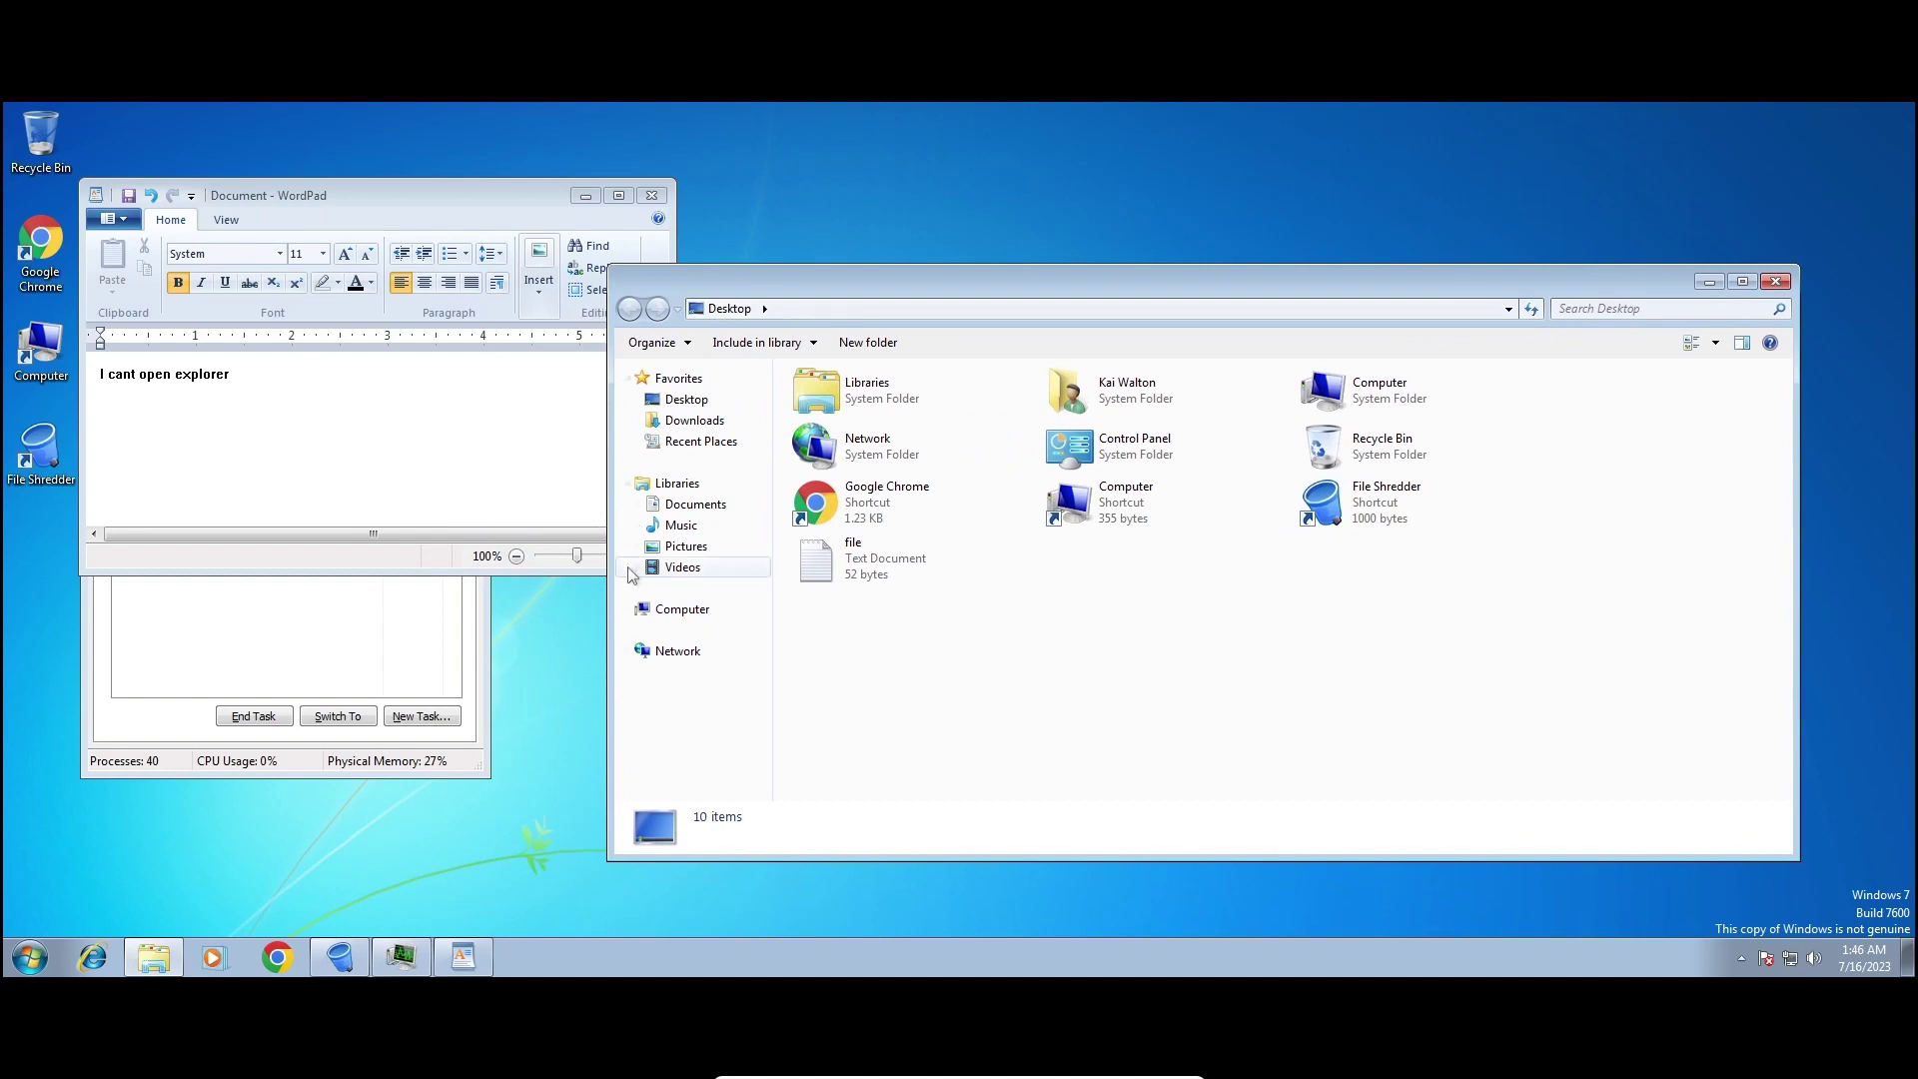
Browse from Computer to the Windows folder on Local Disk (C:).
click(679, 609)
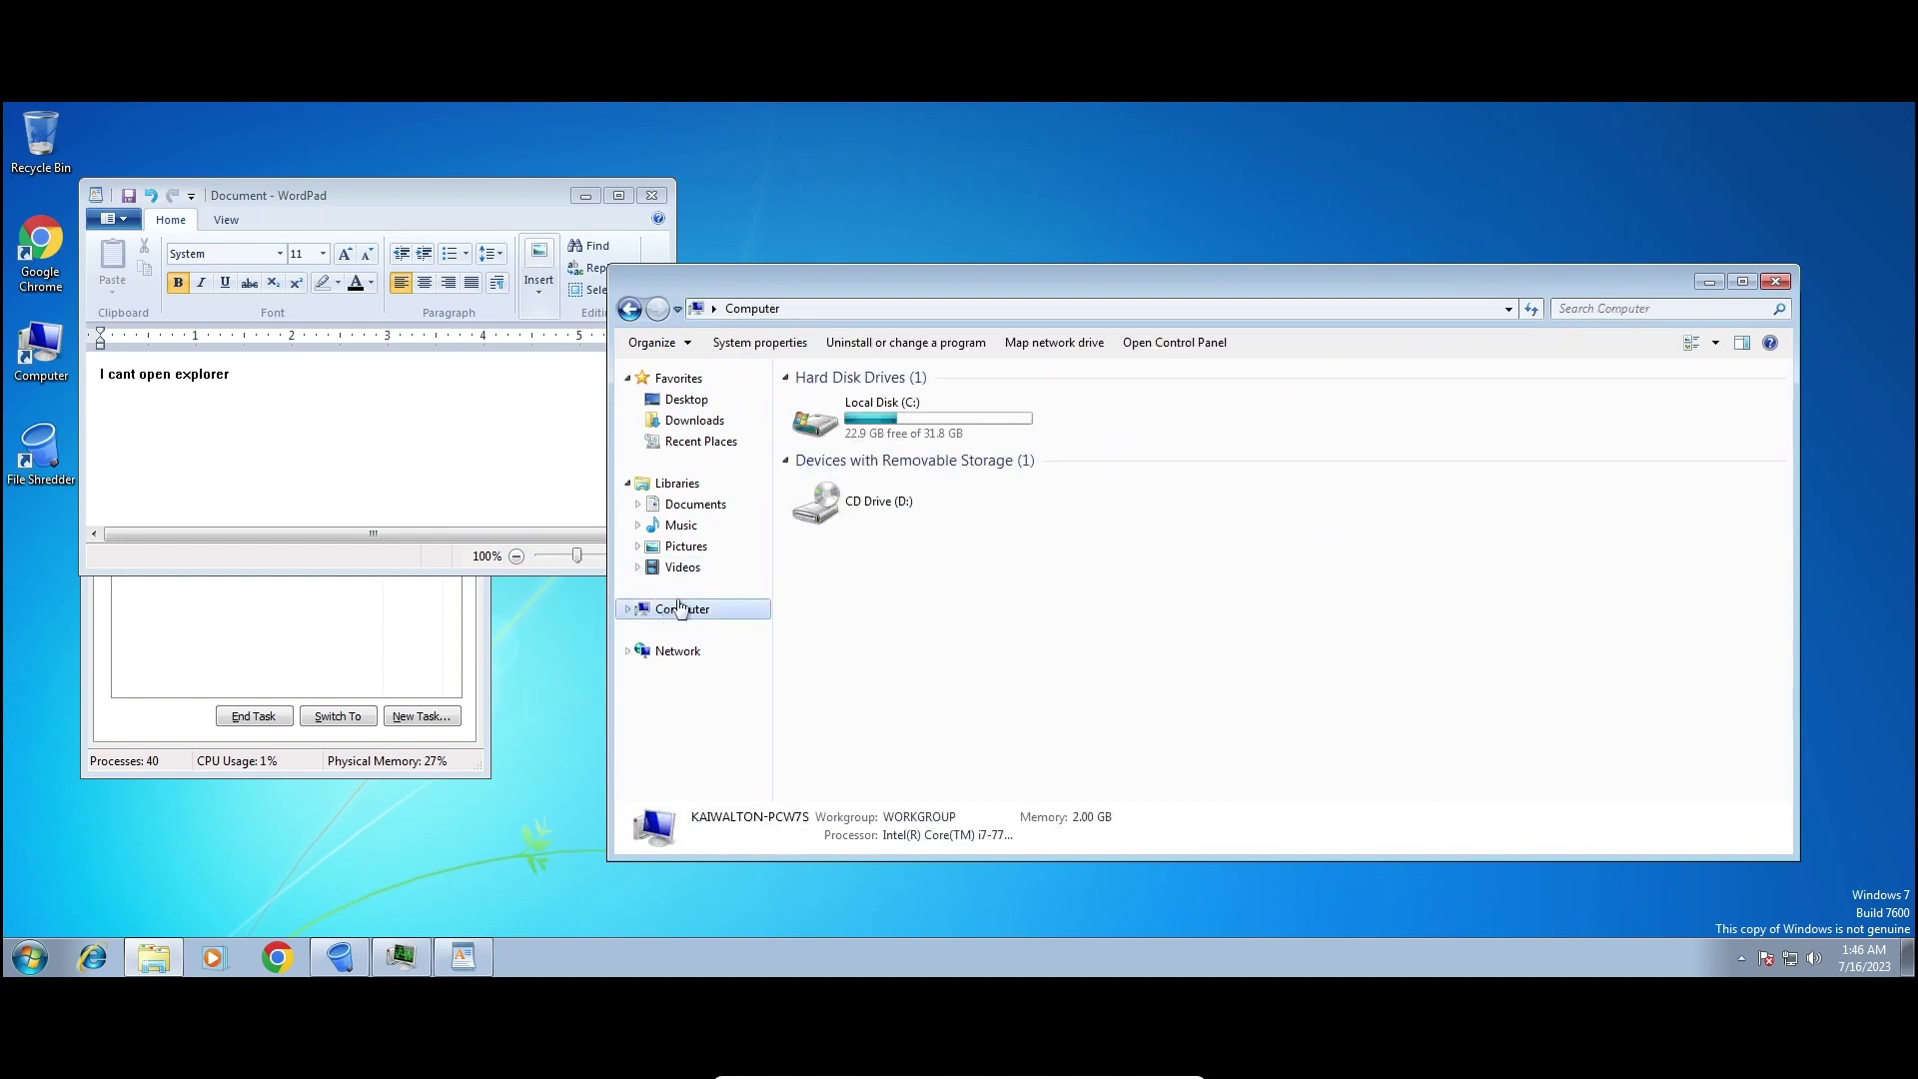
double_click(937, 427)
double_click(909, 461)
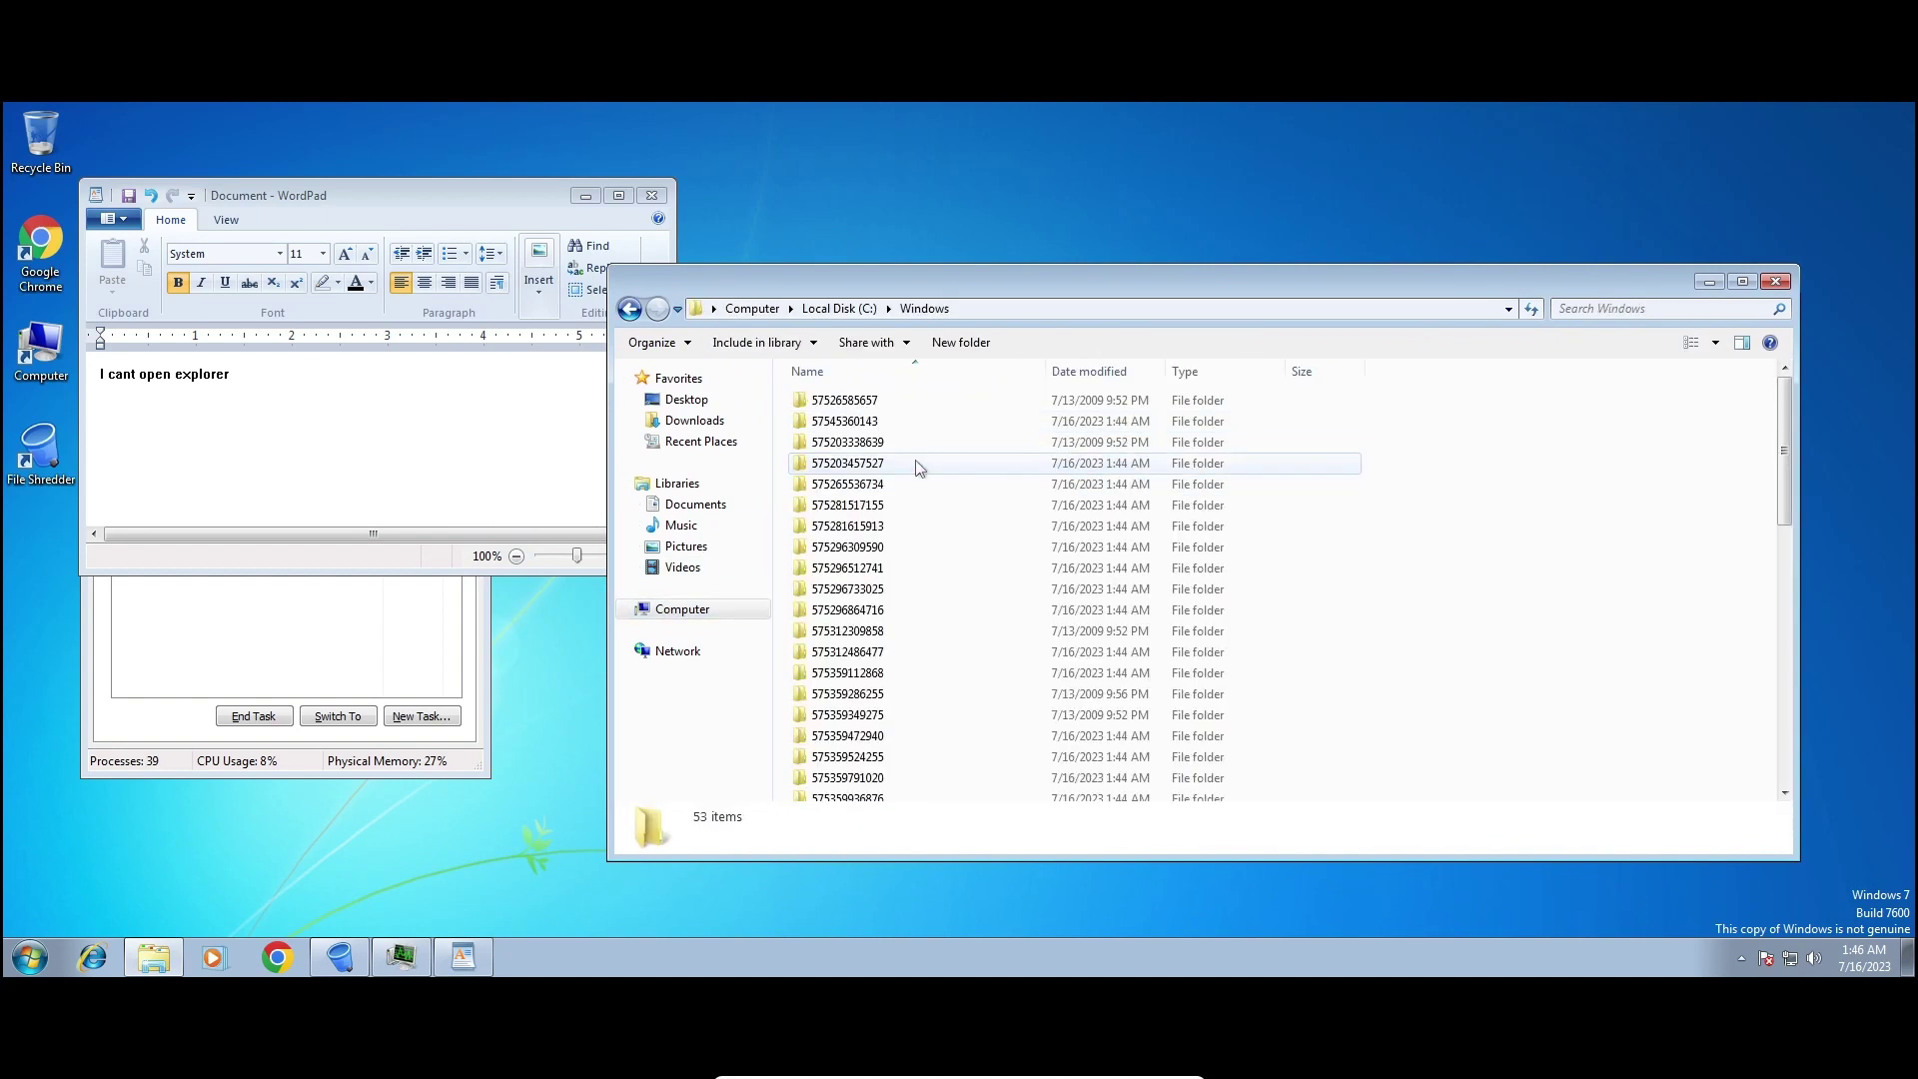
Replace the WordPad text with "only desktop lol", then clear the document.
click(442, 384)
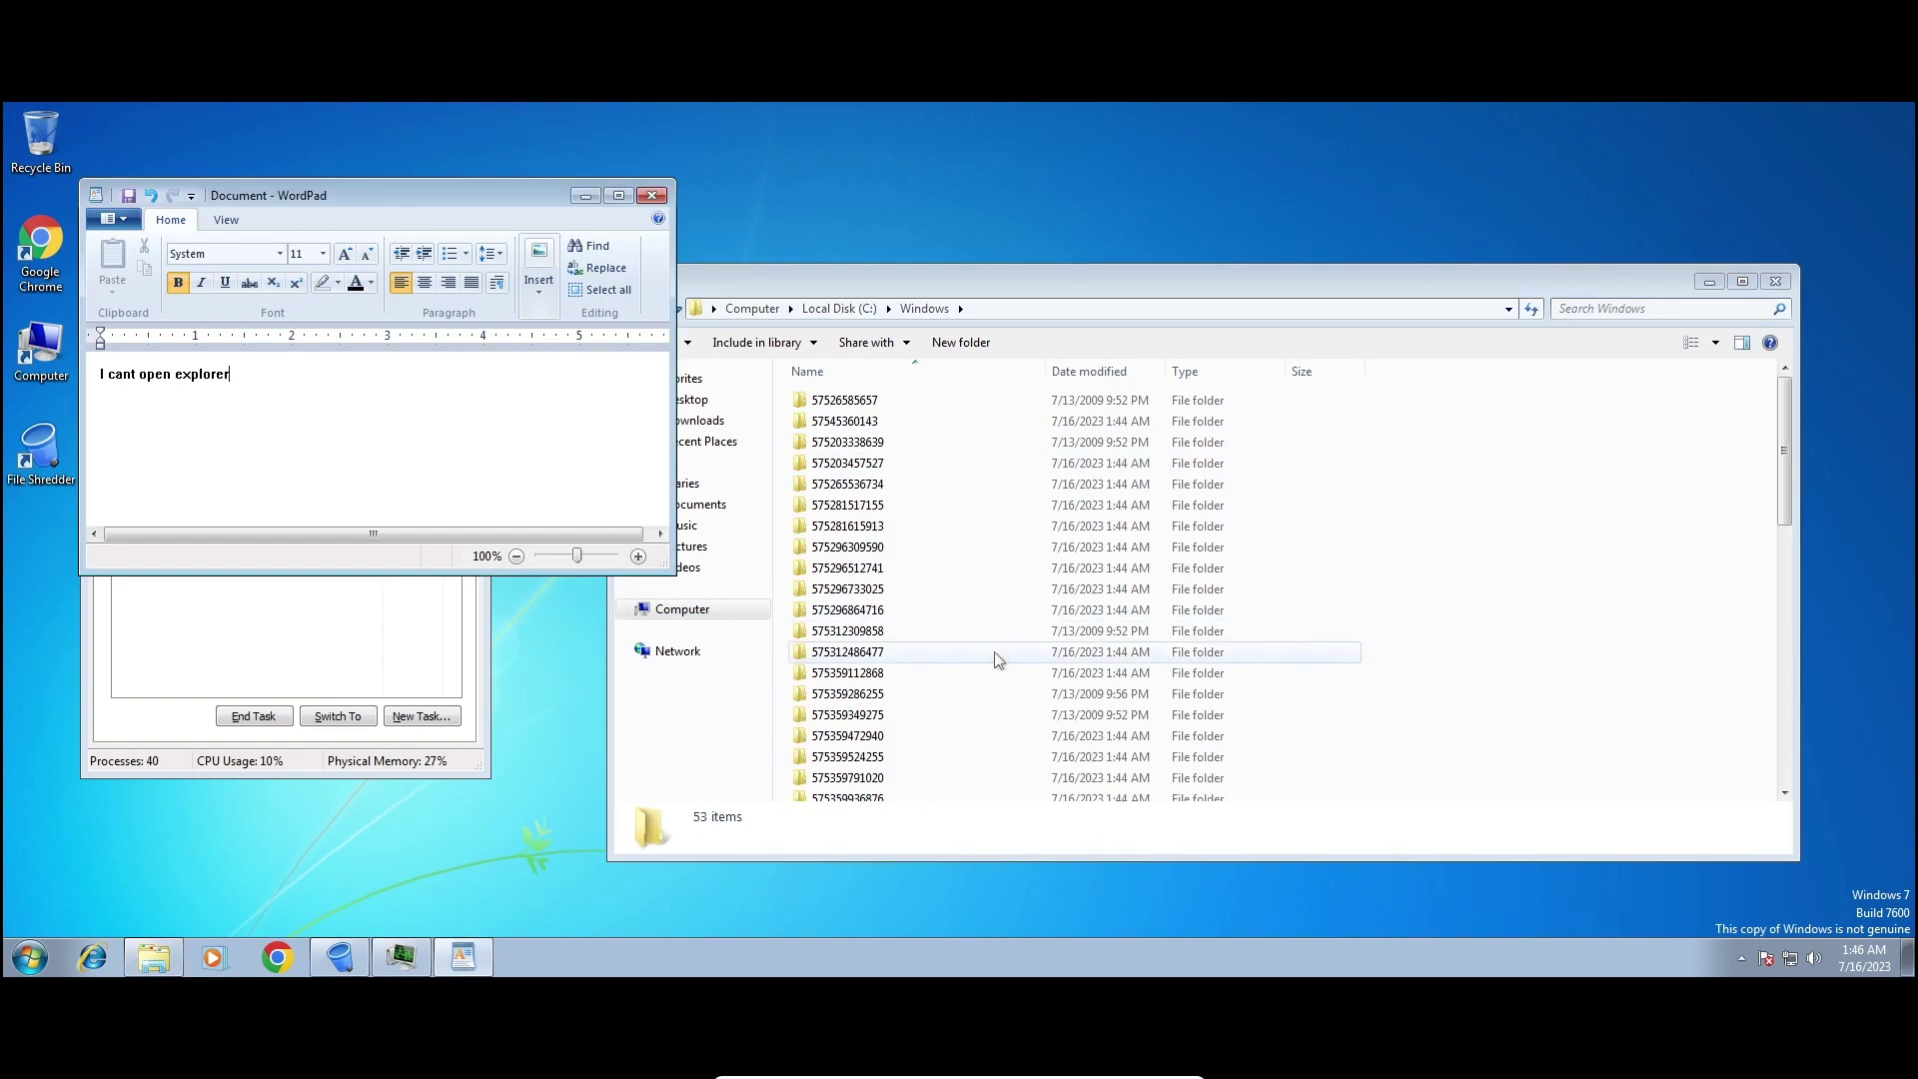
drag(232, 374, 99, 376)
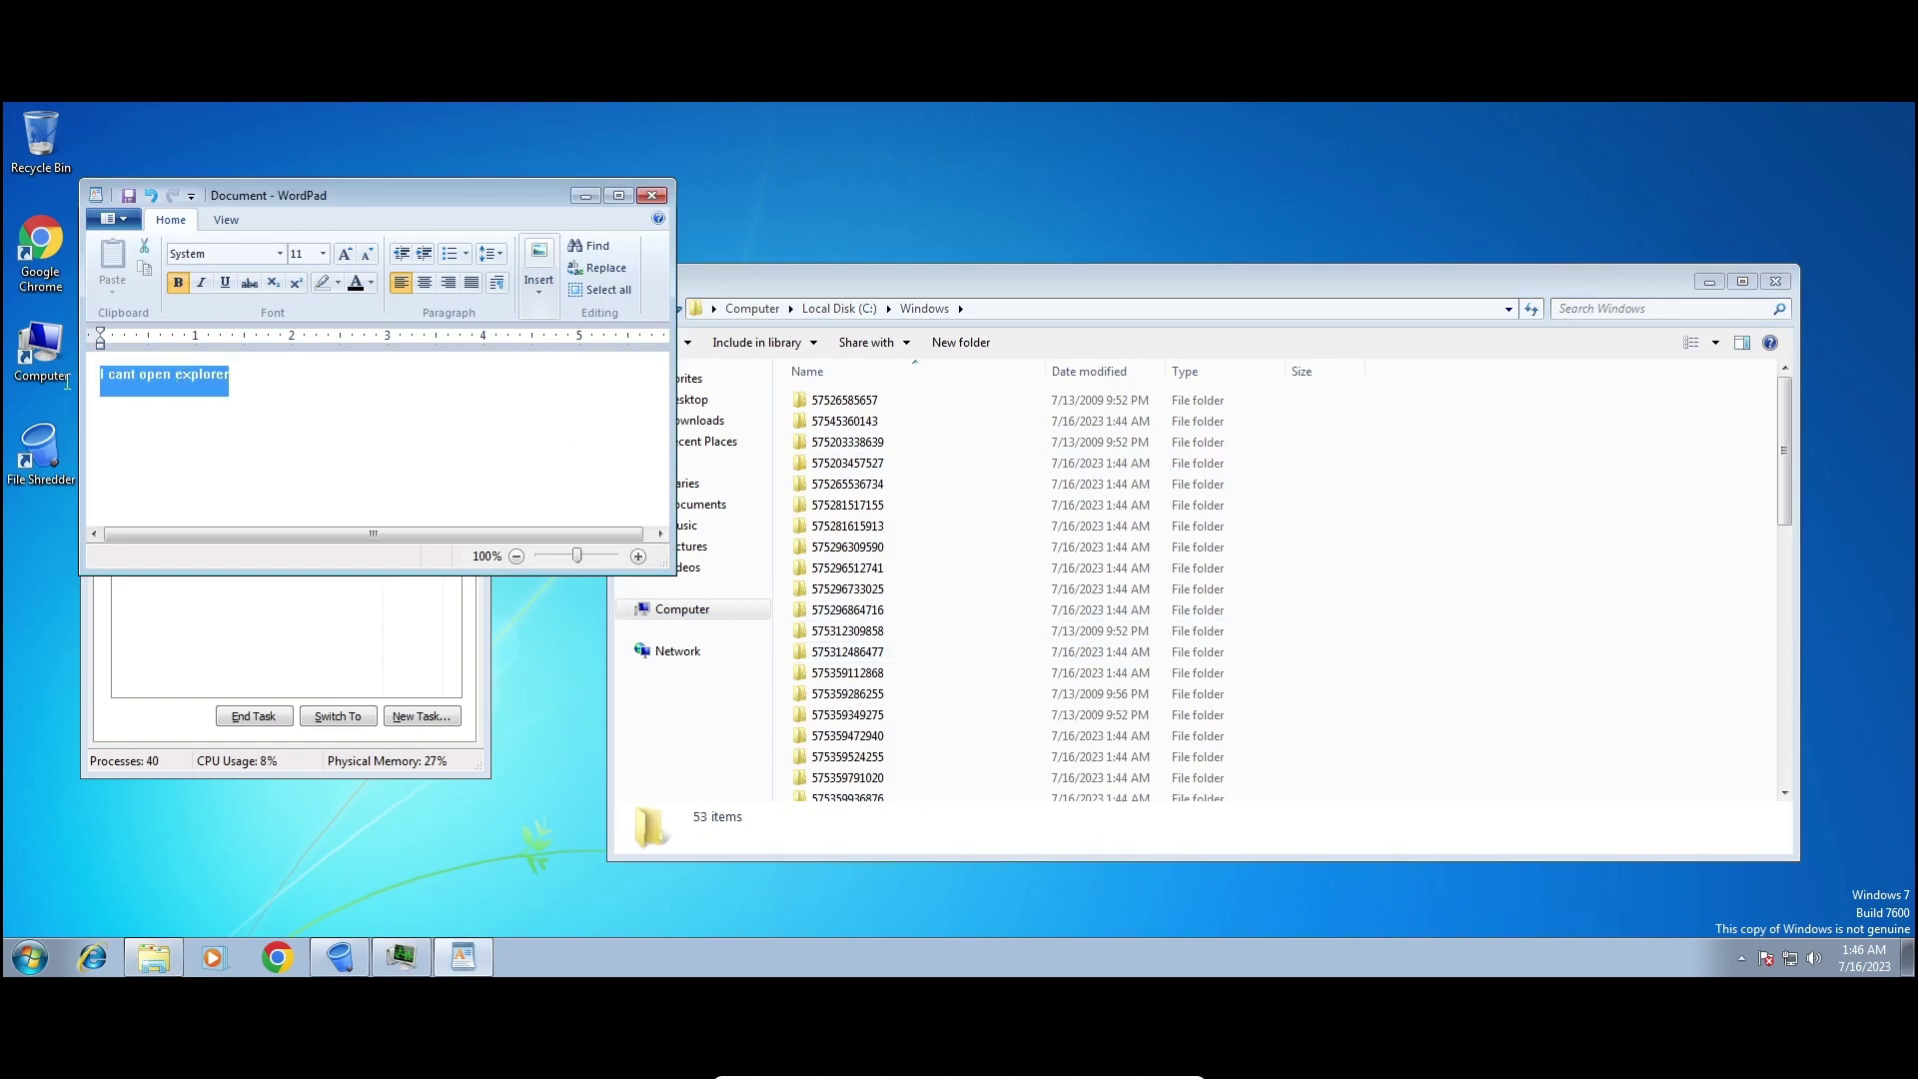
text(only d)
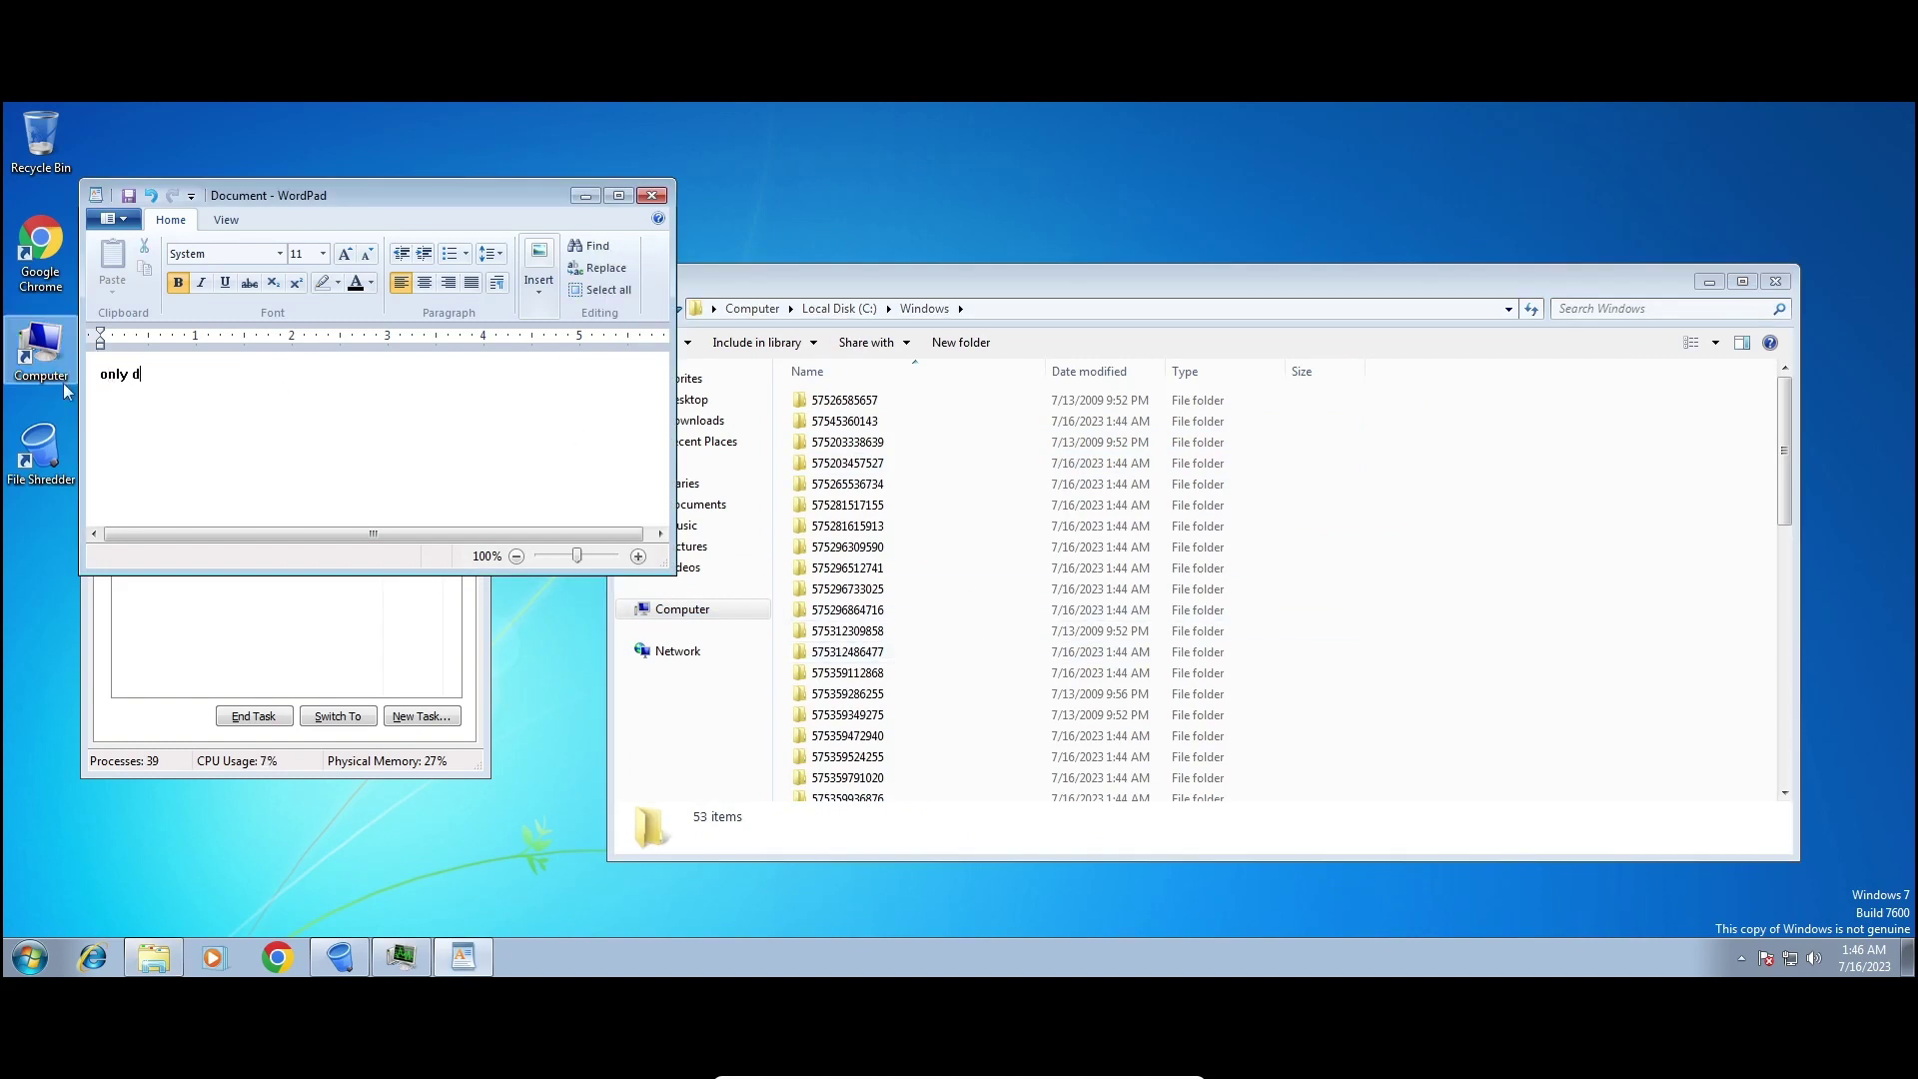
text(esktop lol)
key(ctrl+a)
key(BackSpace)
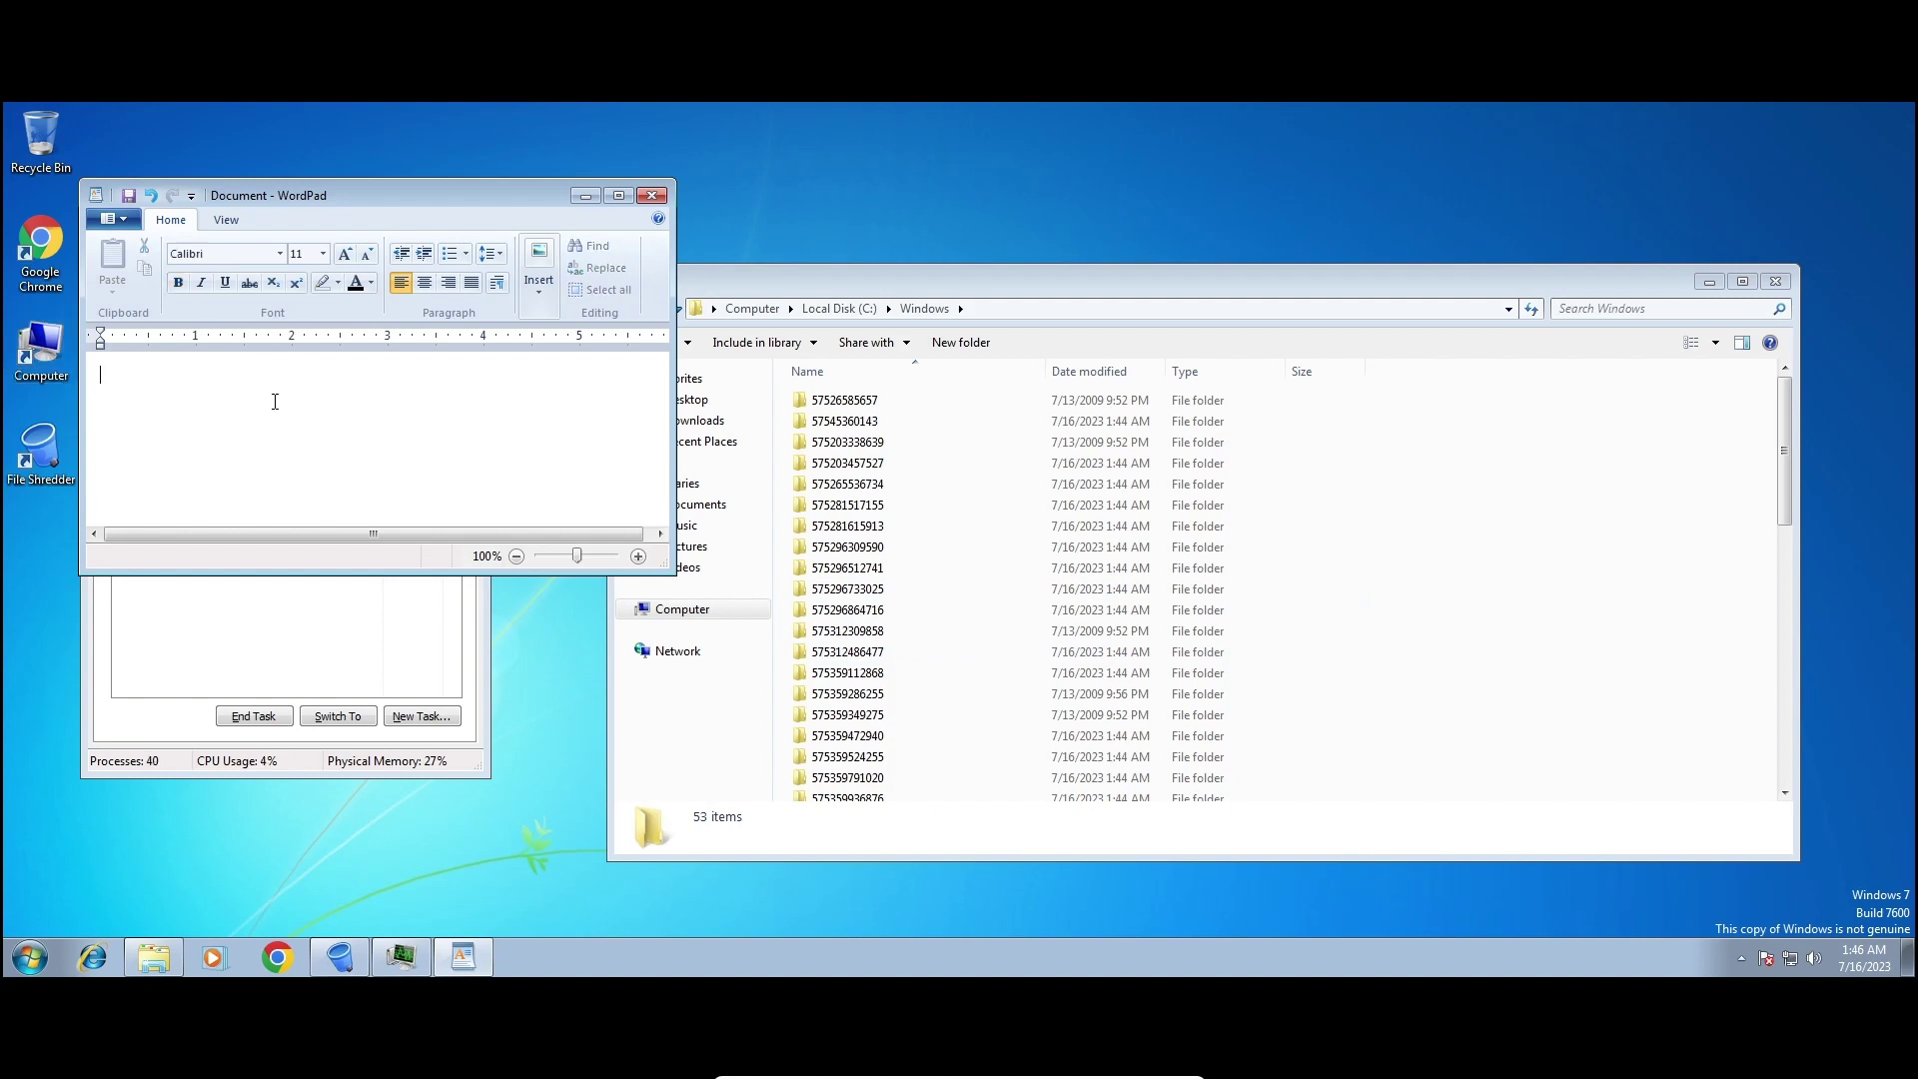
Test the Computer shortcut on the desktop and close the window it opens.
double_click(40, 349)
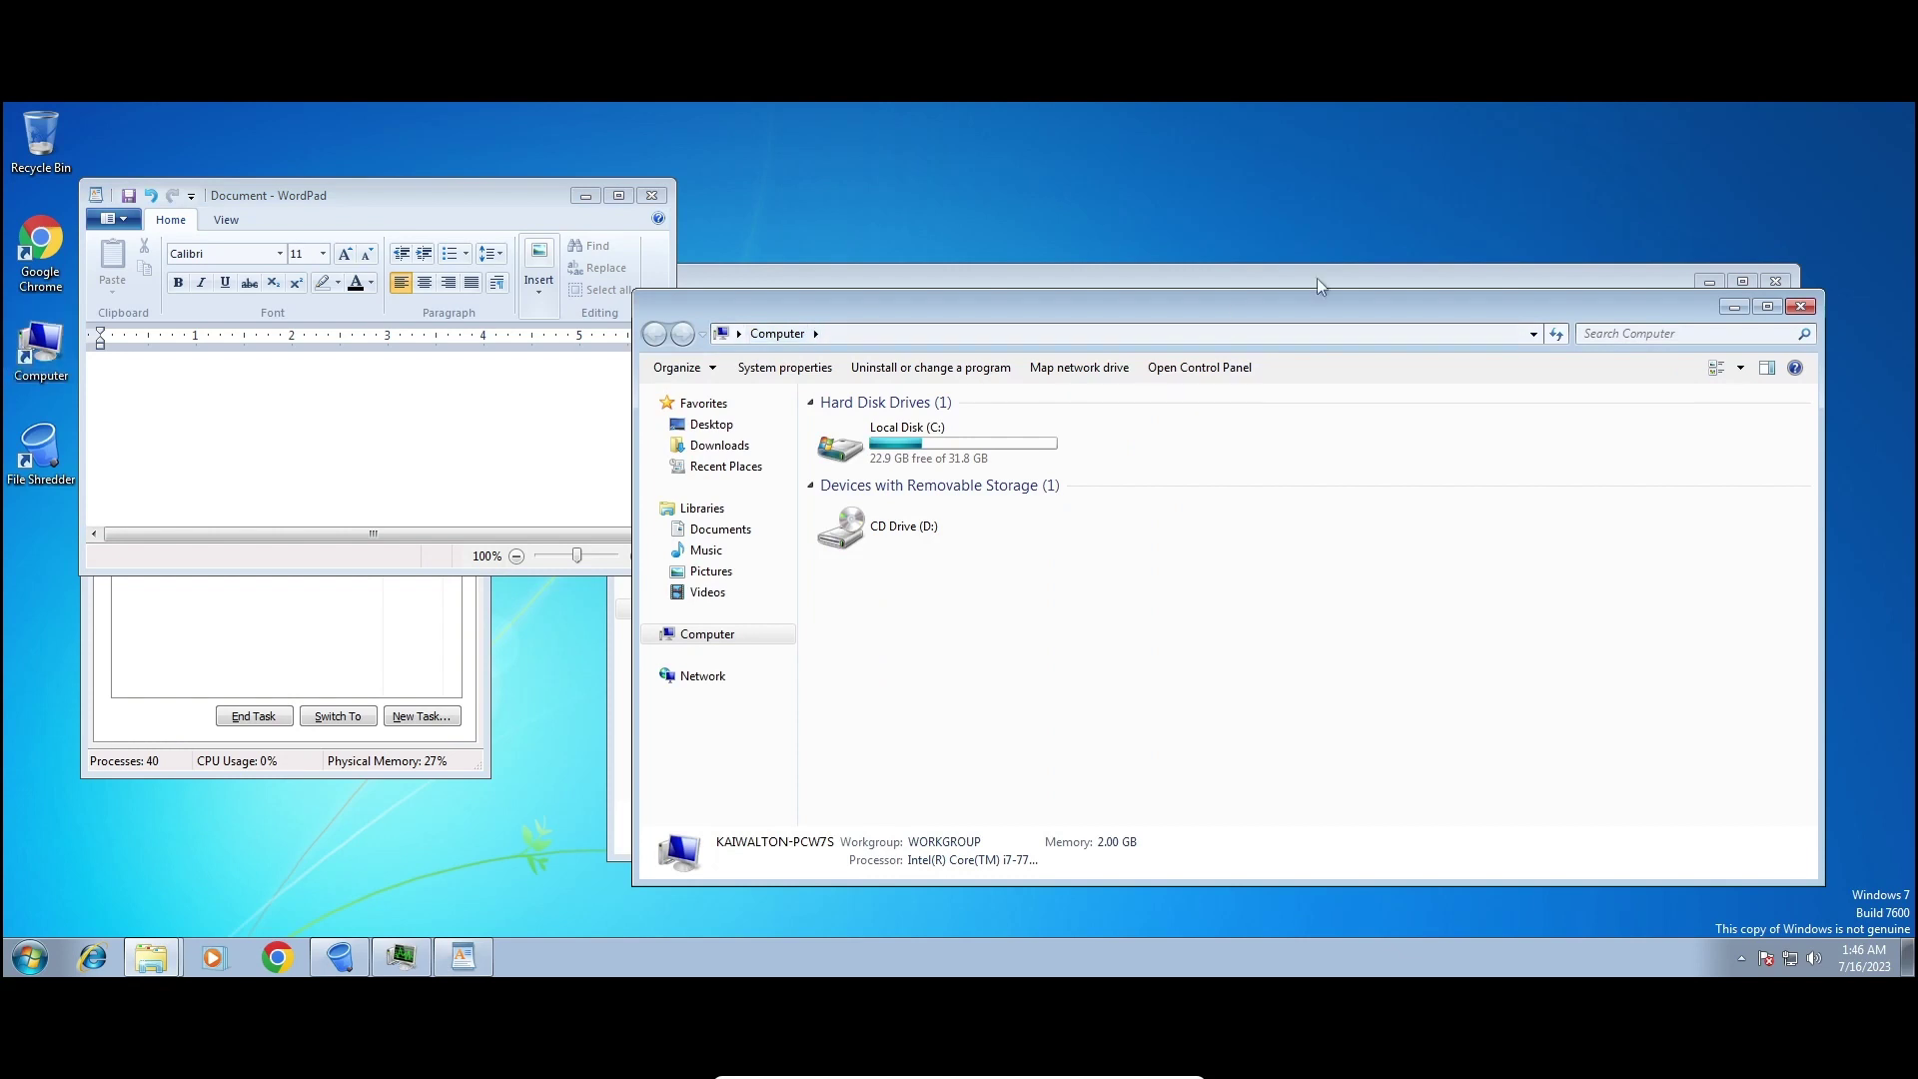
click(1802, 305)
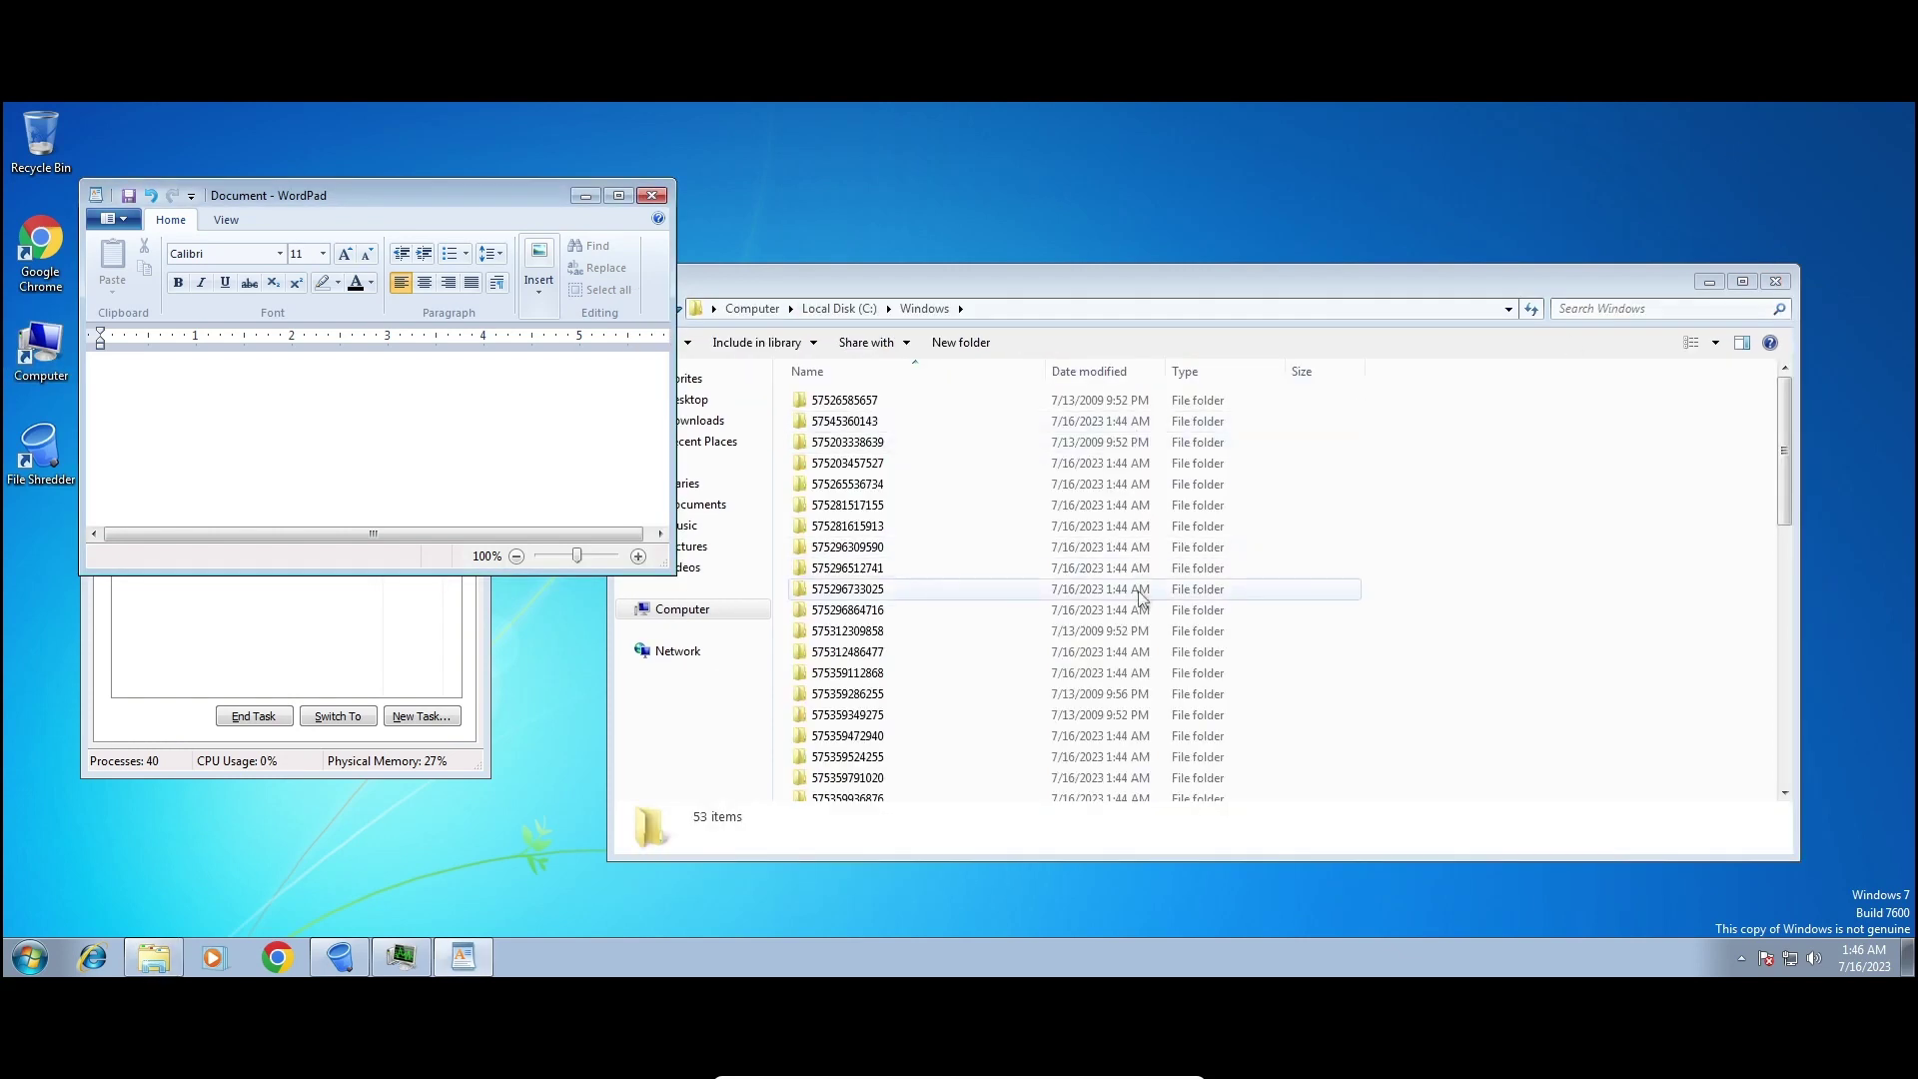
Find the System32 folder in C:\Windows and open its properties to check its size and contents.
scroll(1312, 599, down, 6)
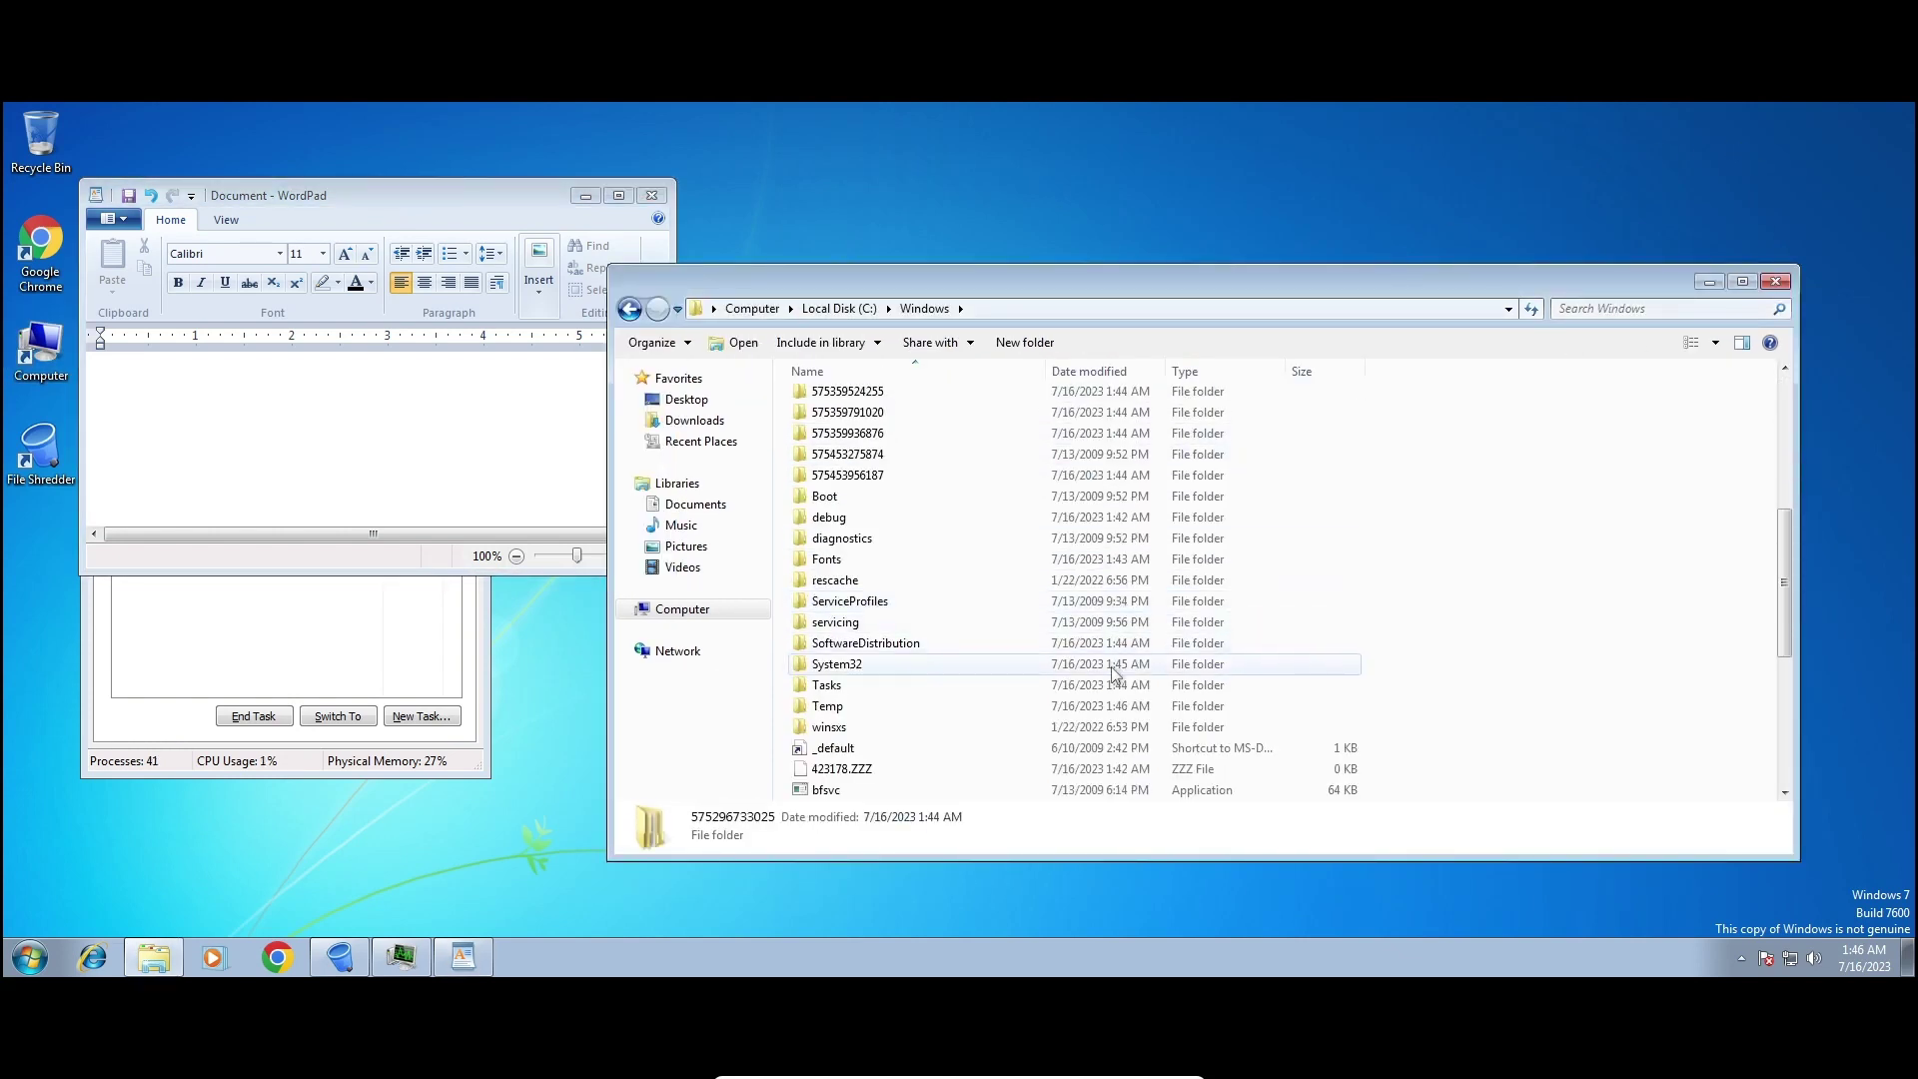
click(1111, 668)
right_click(1115, 676)
click(1568, 647)
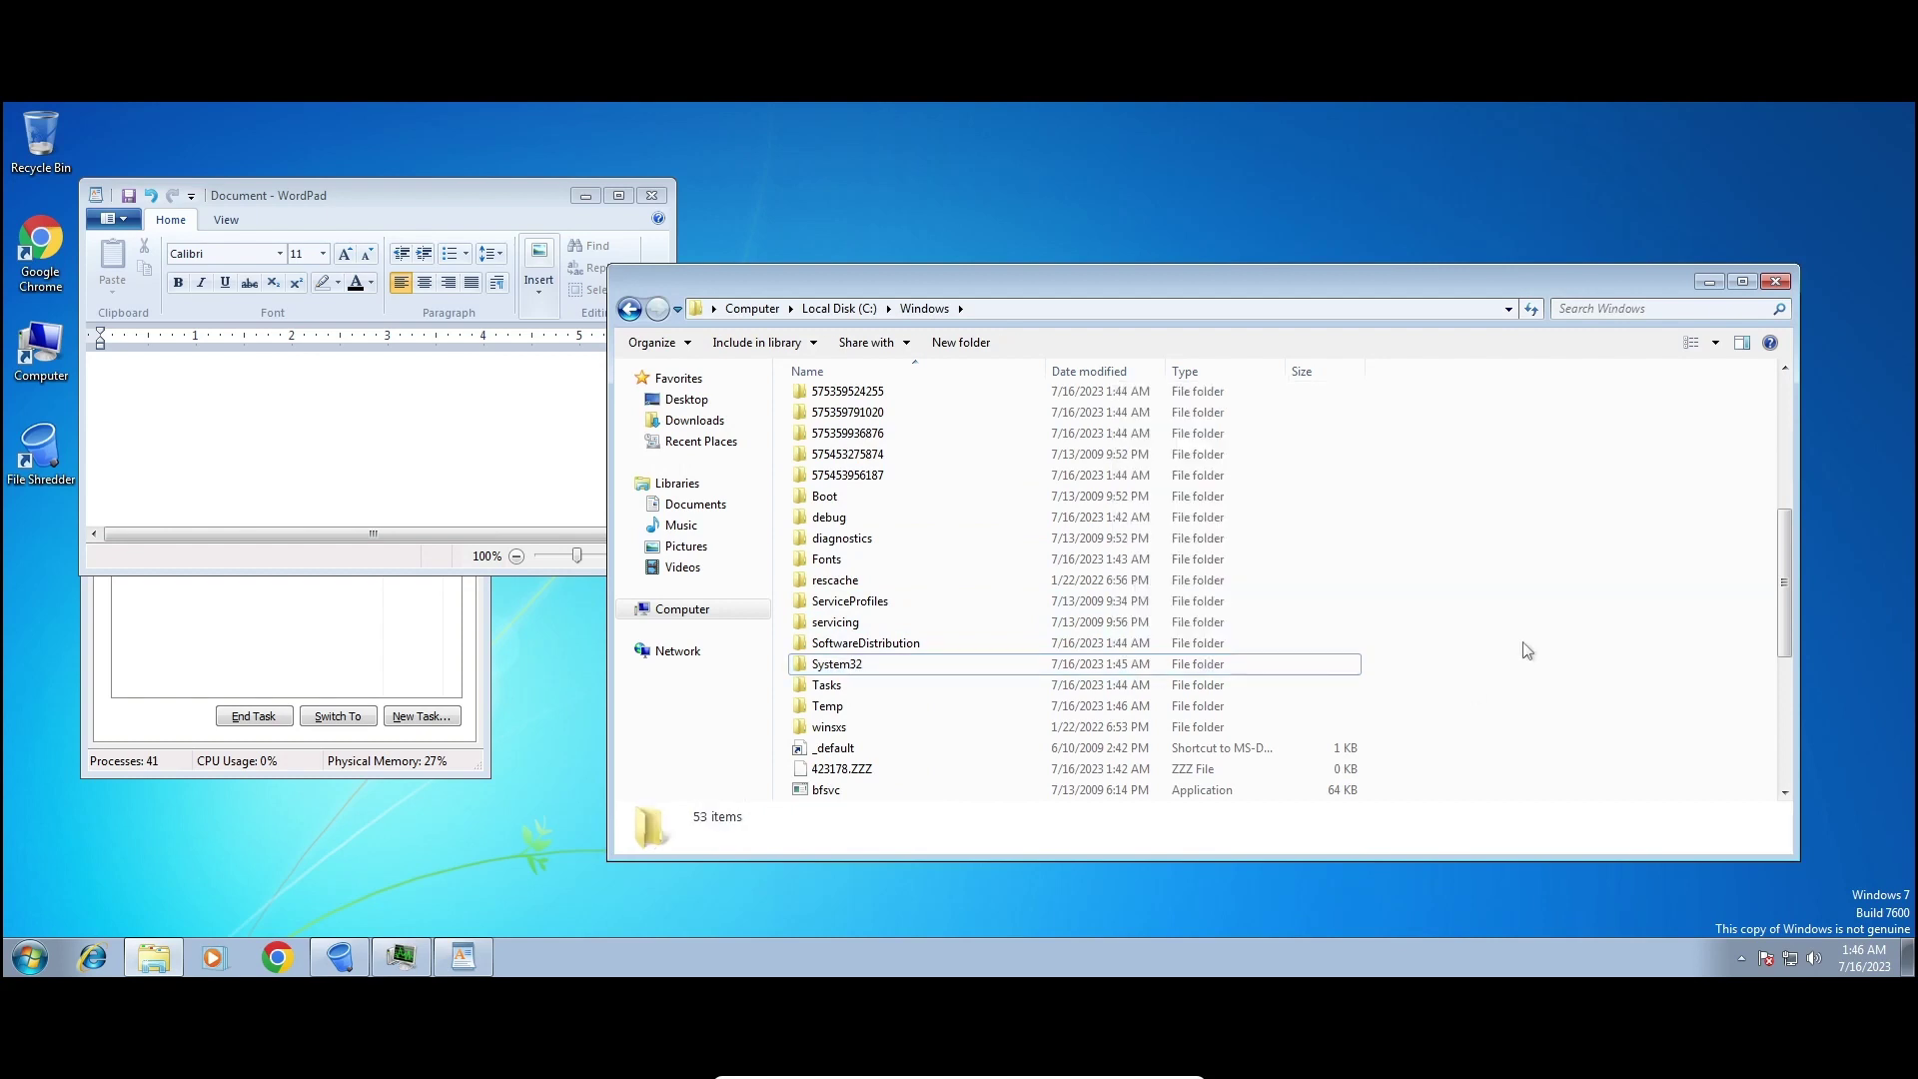
right_click(1191, 670)
click(1260, 653)
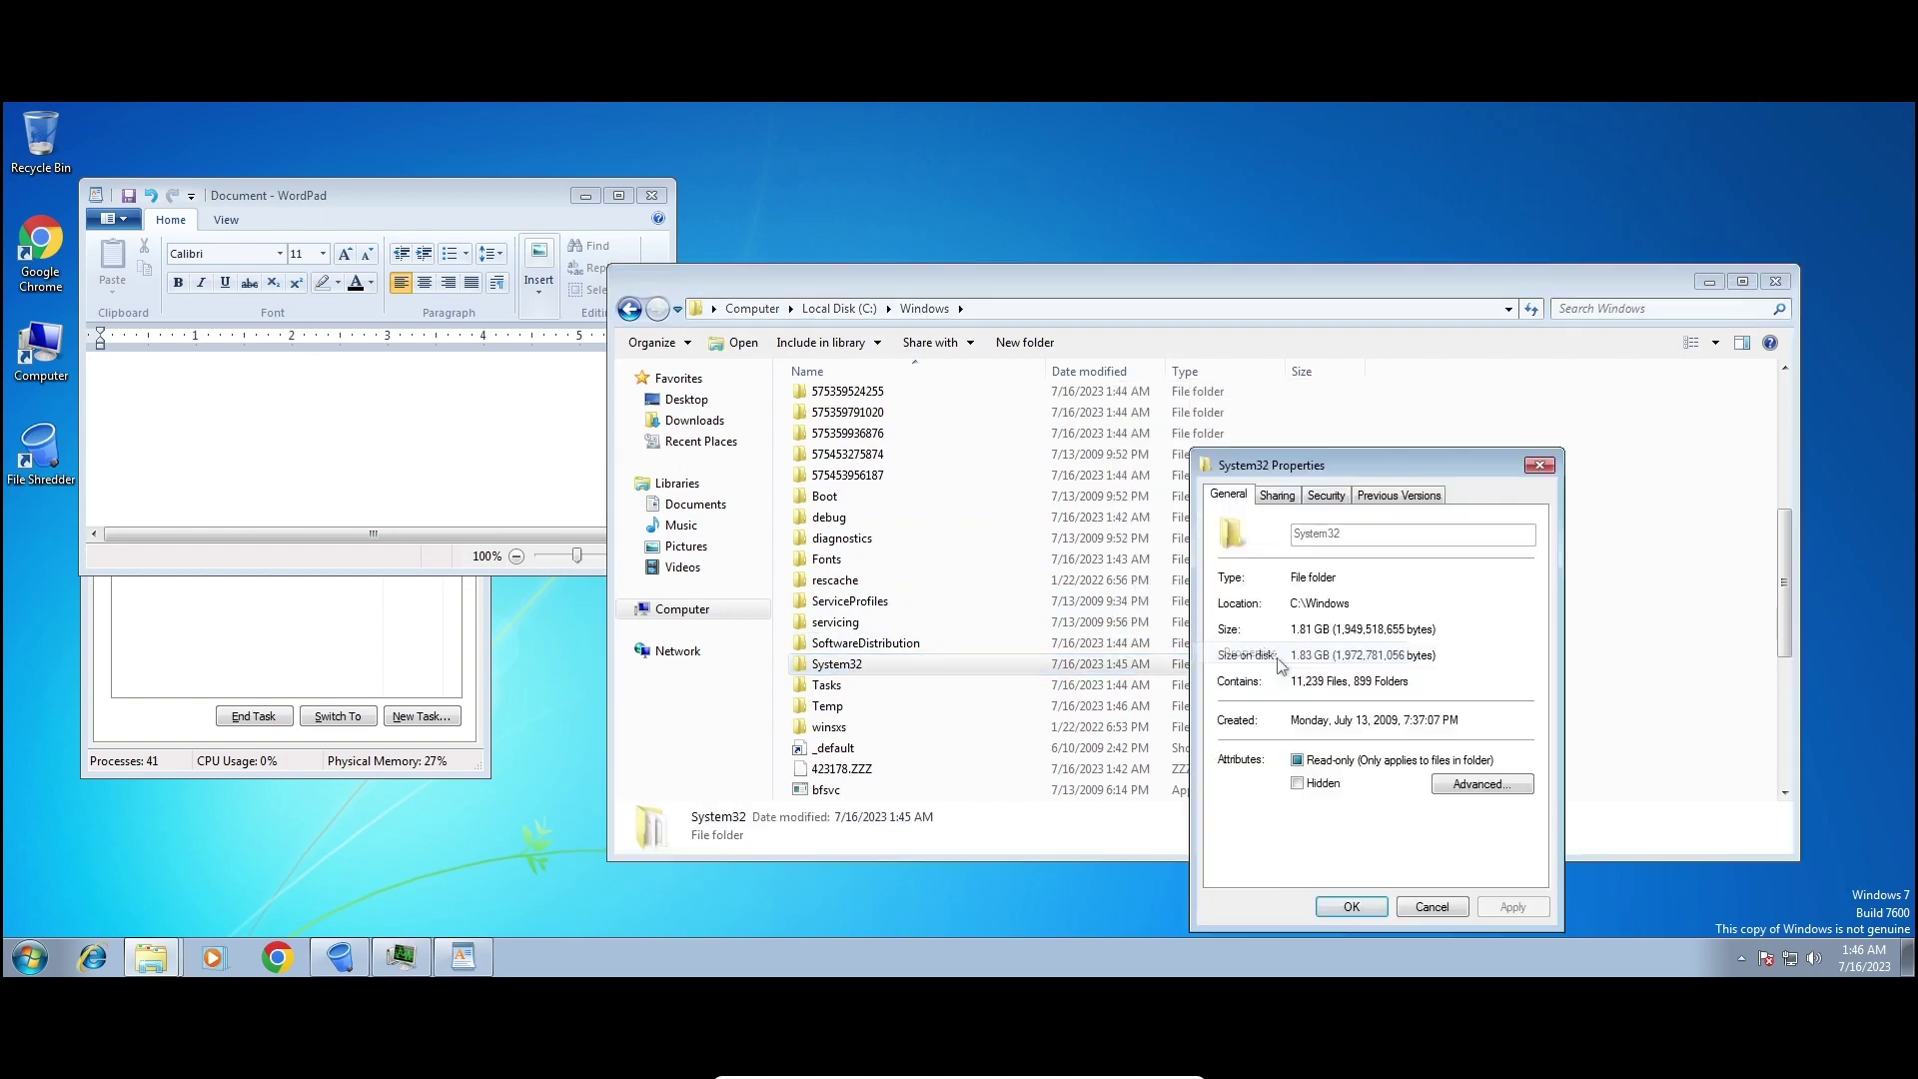
Open System32's ownership settings with elevation, select the user's own account as owner, and enable replacing the owner on subcontainers and objects.
click(1324, 494)
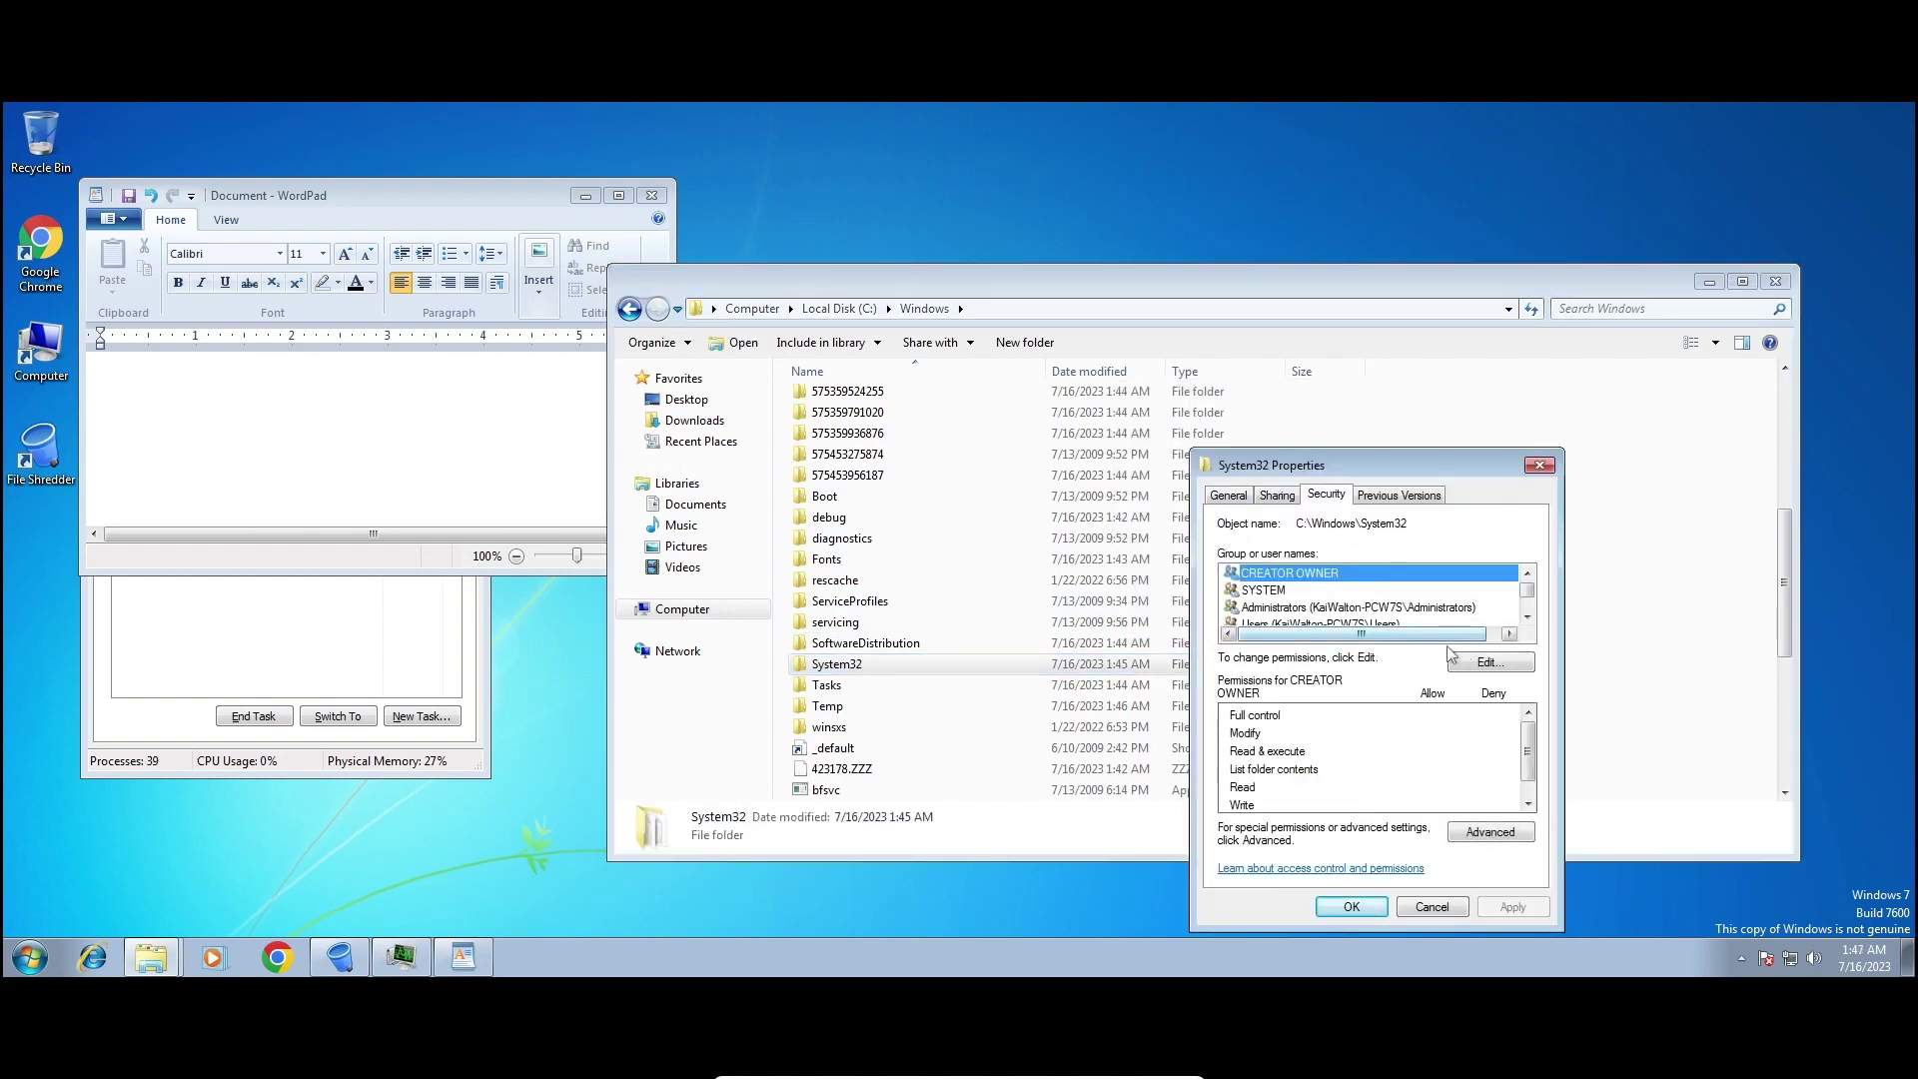
click(1499, 832)
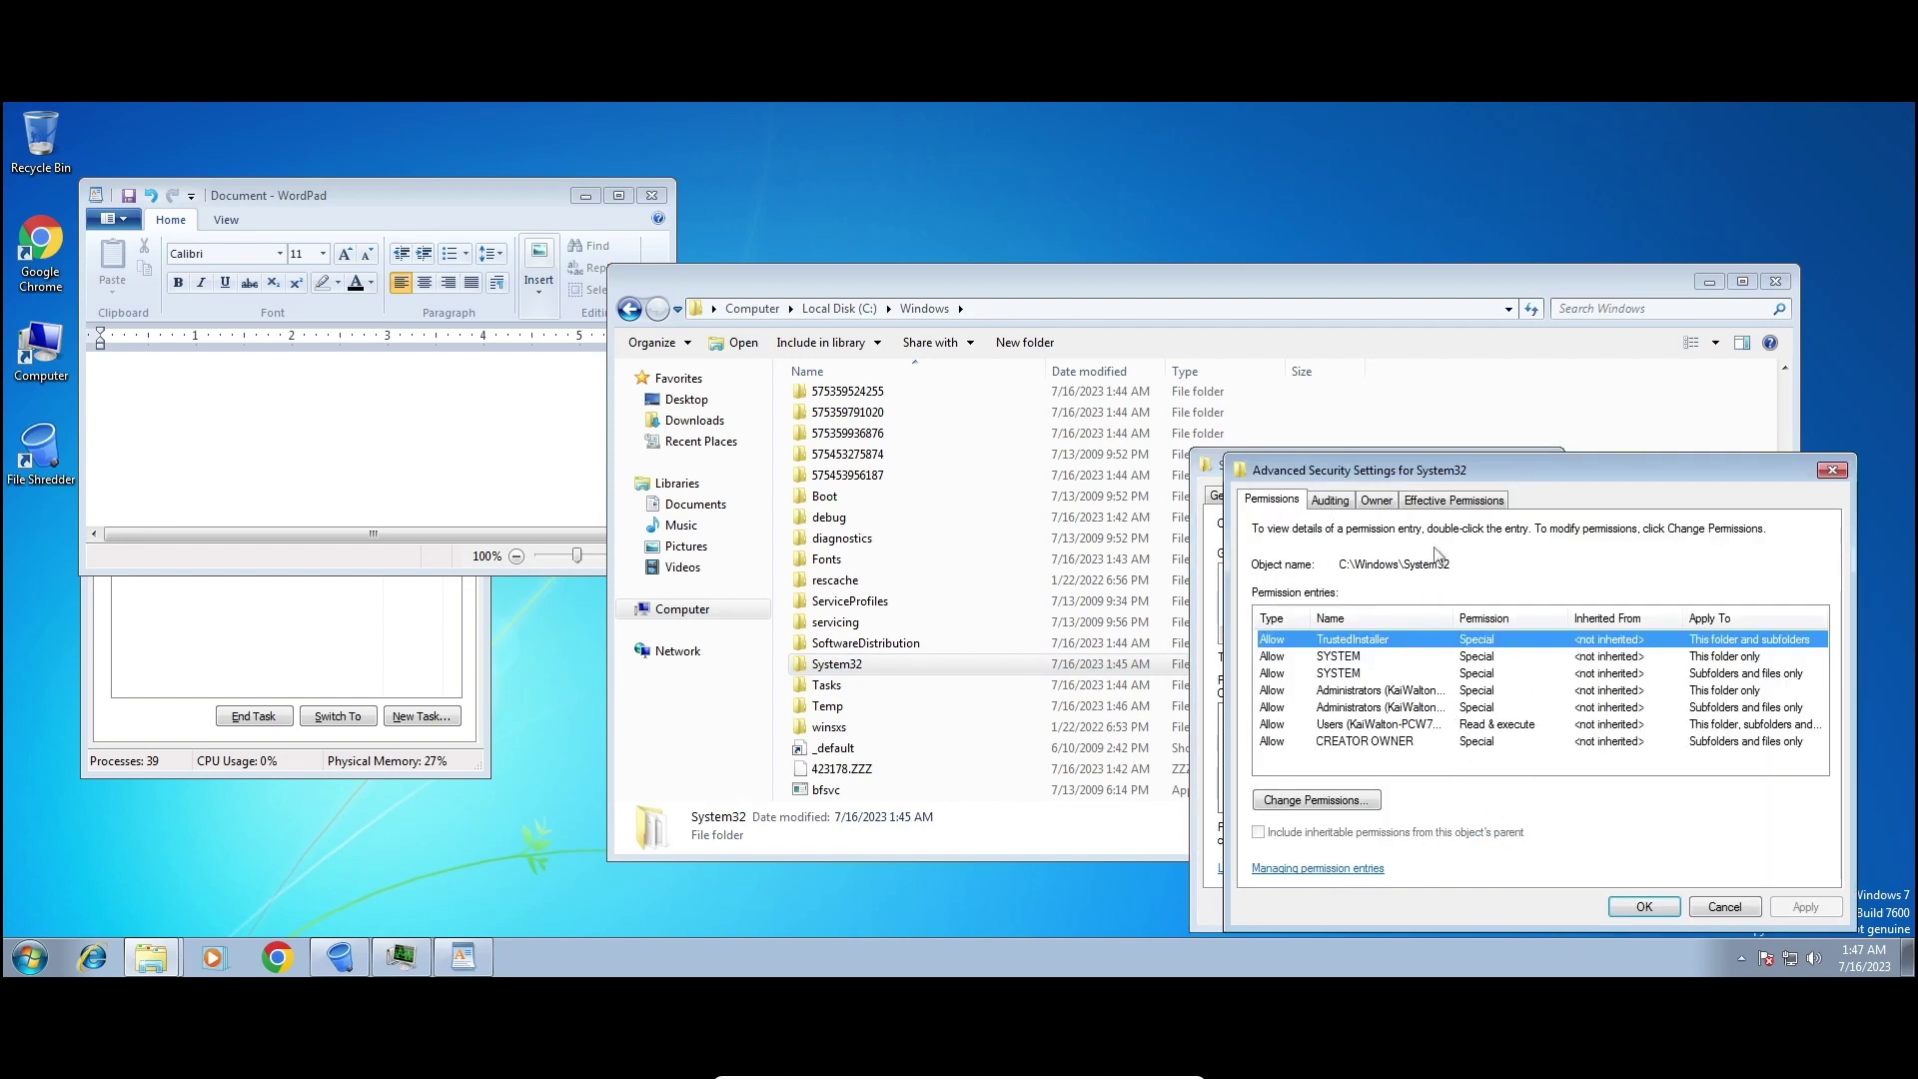
click(1388, 502)
click(1330, 830)
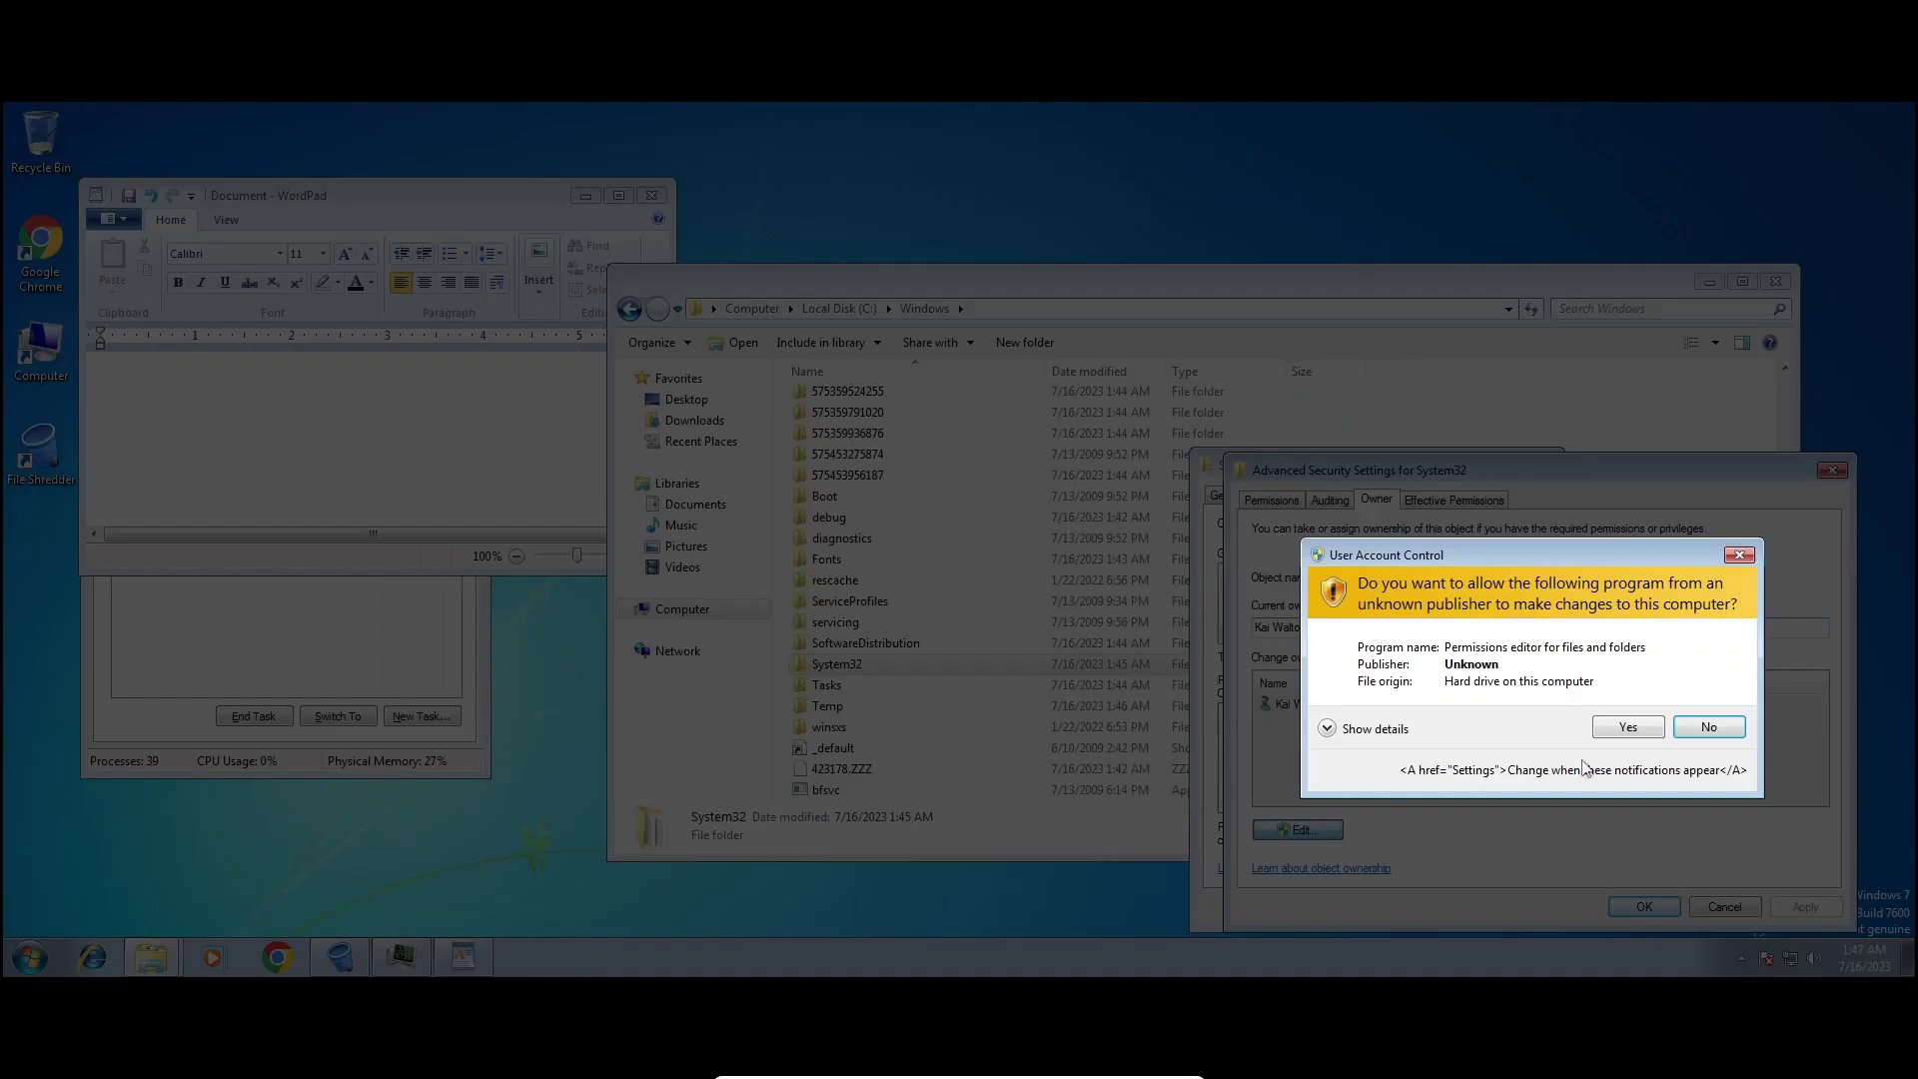
click(1626, 728)
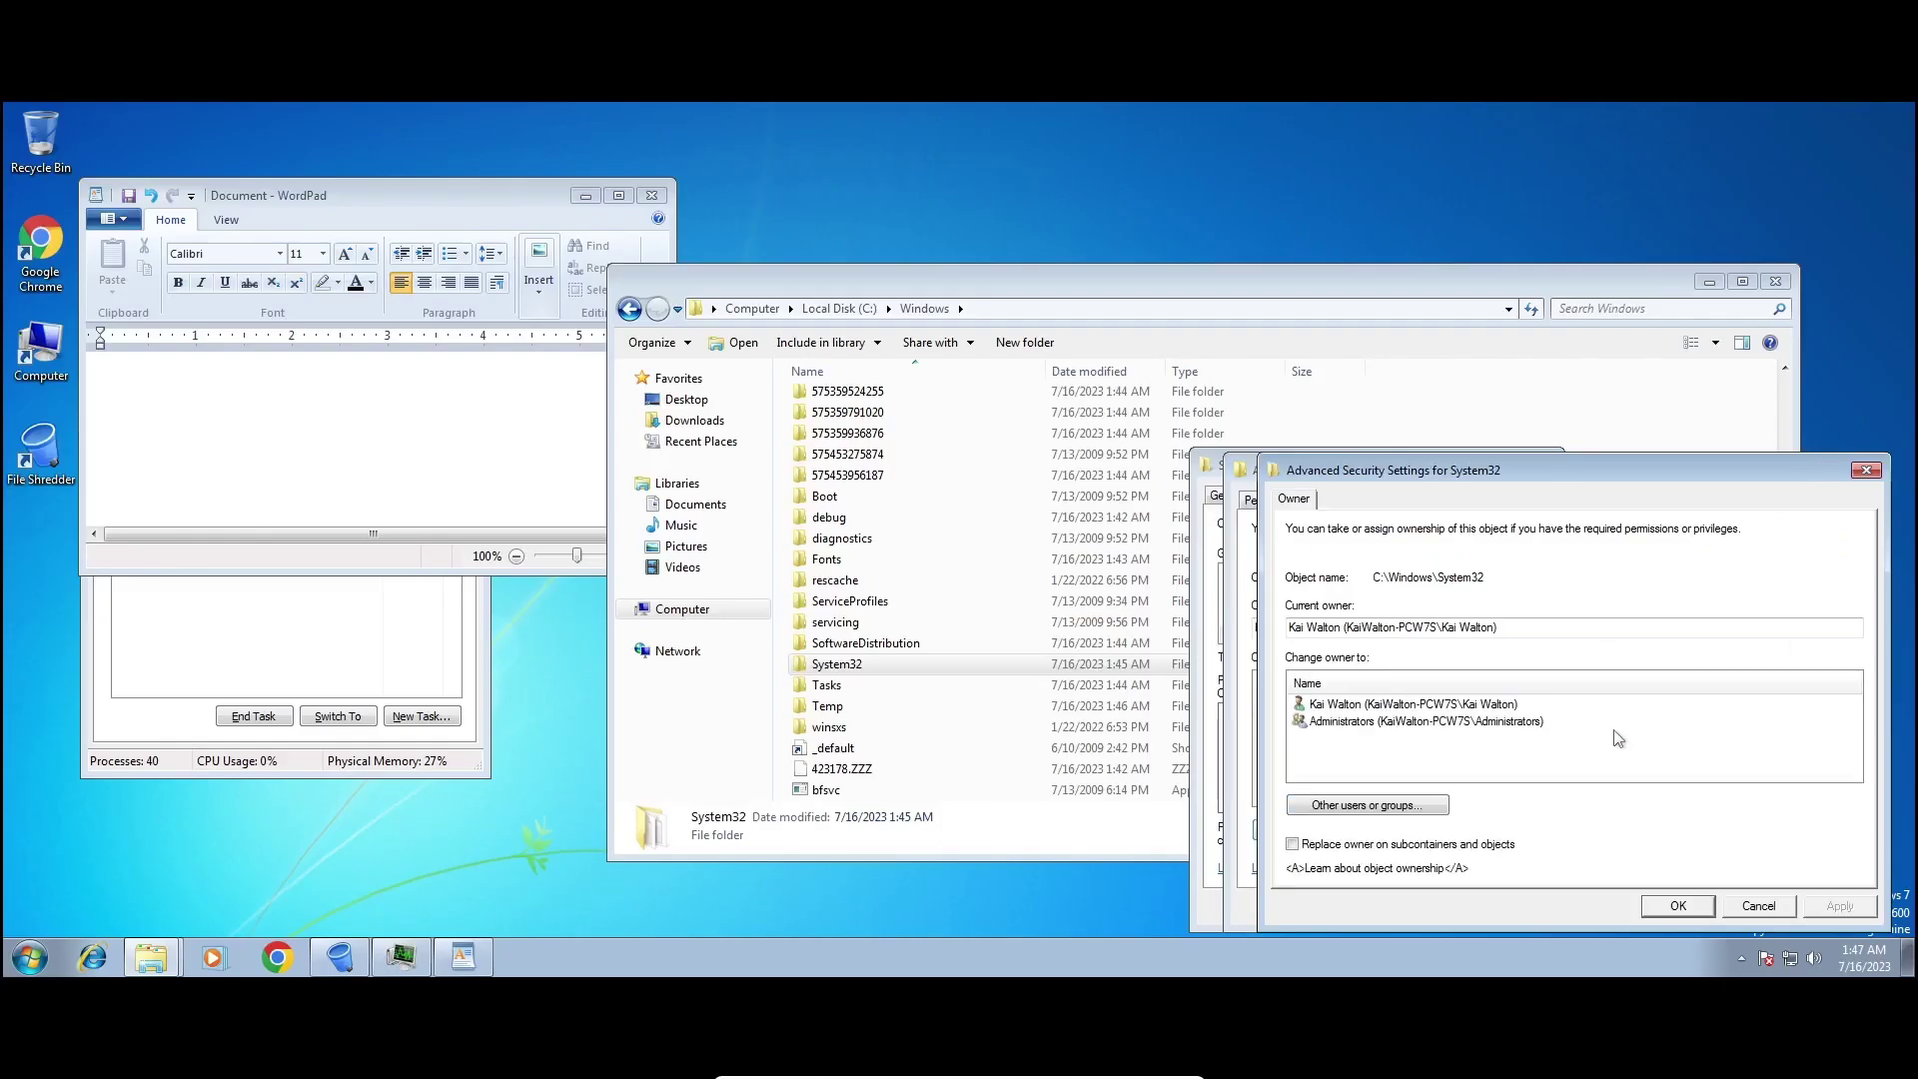
click(1369, 705)
click(1357, 847)
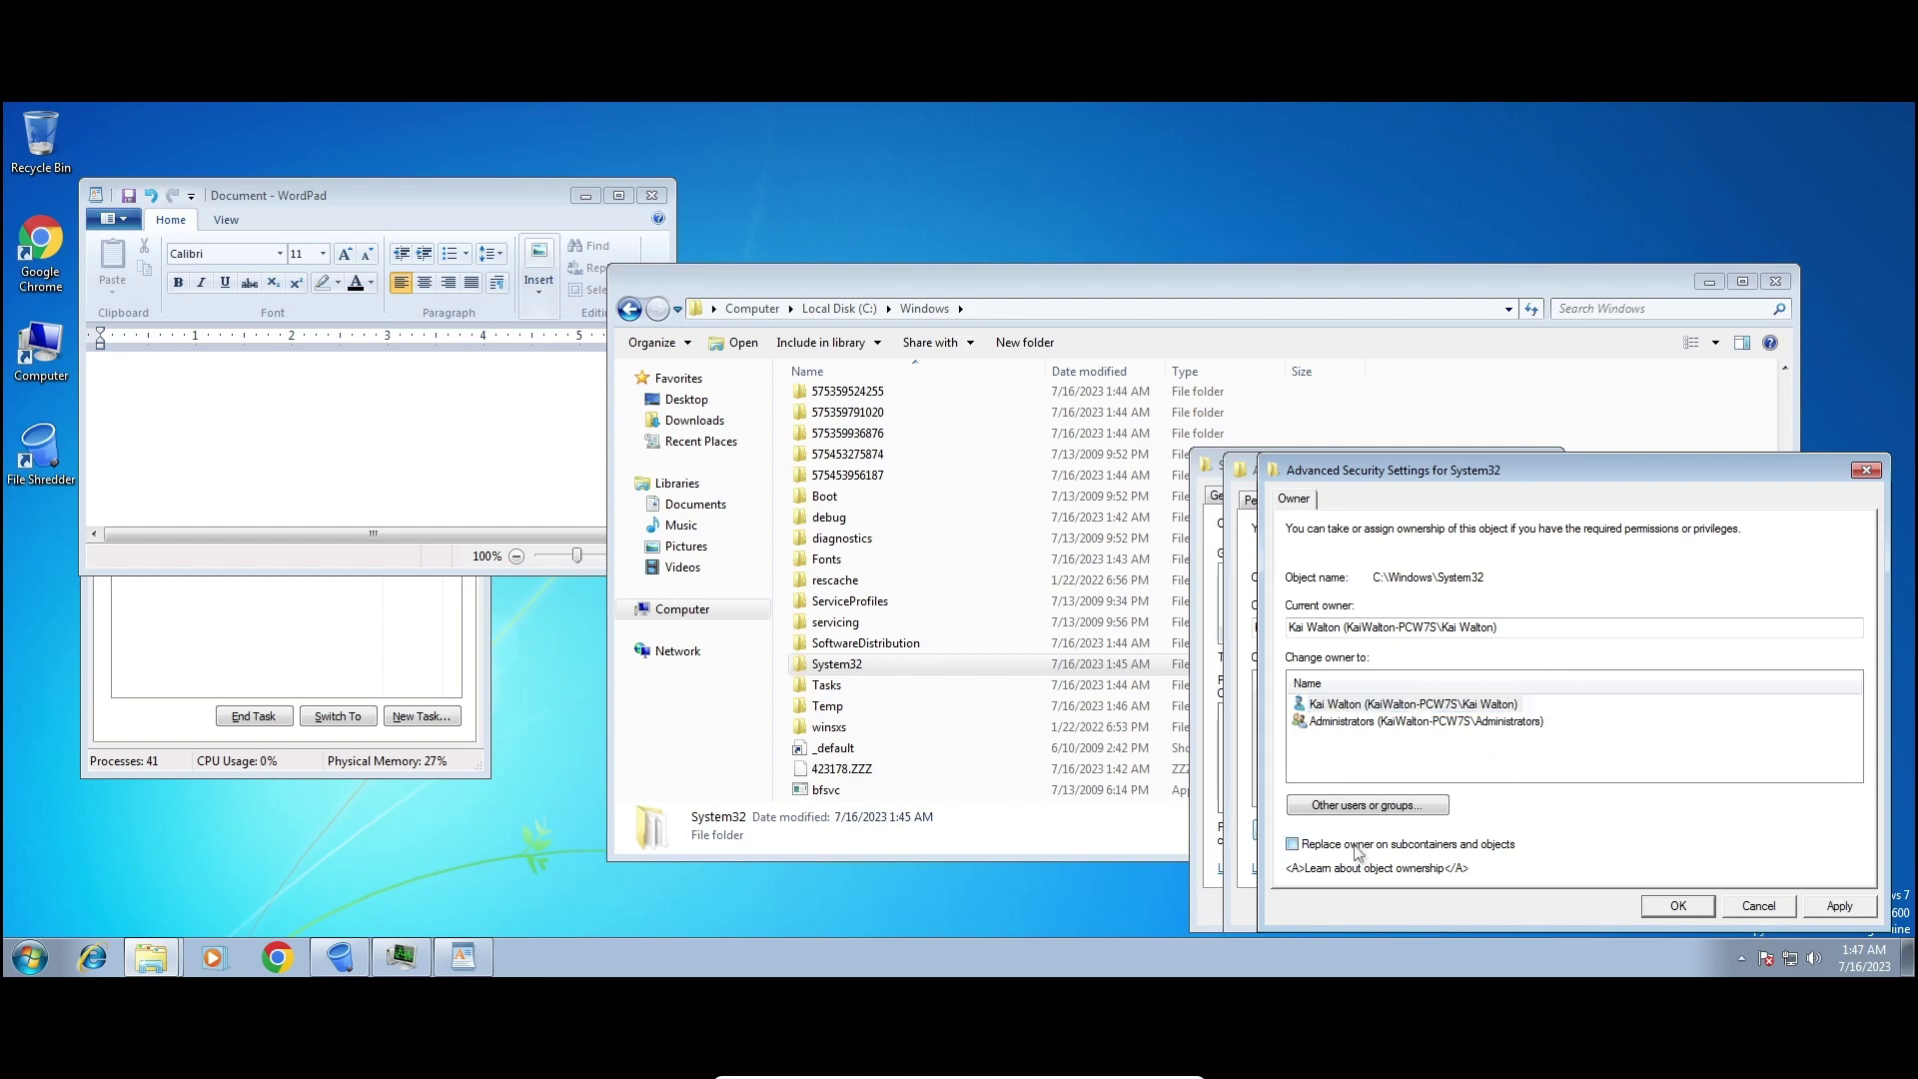
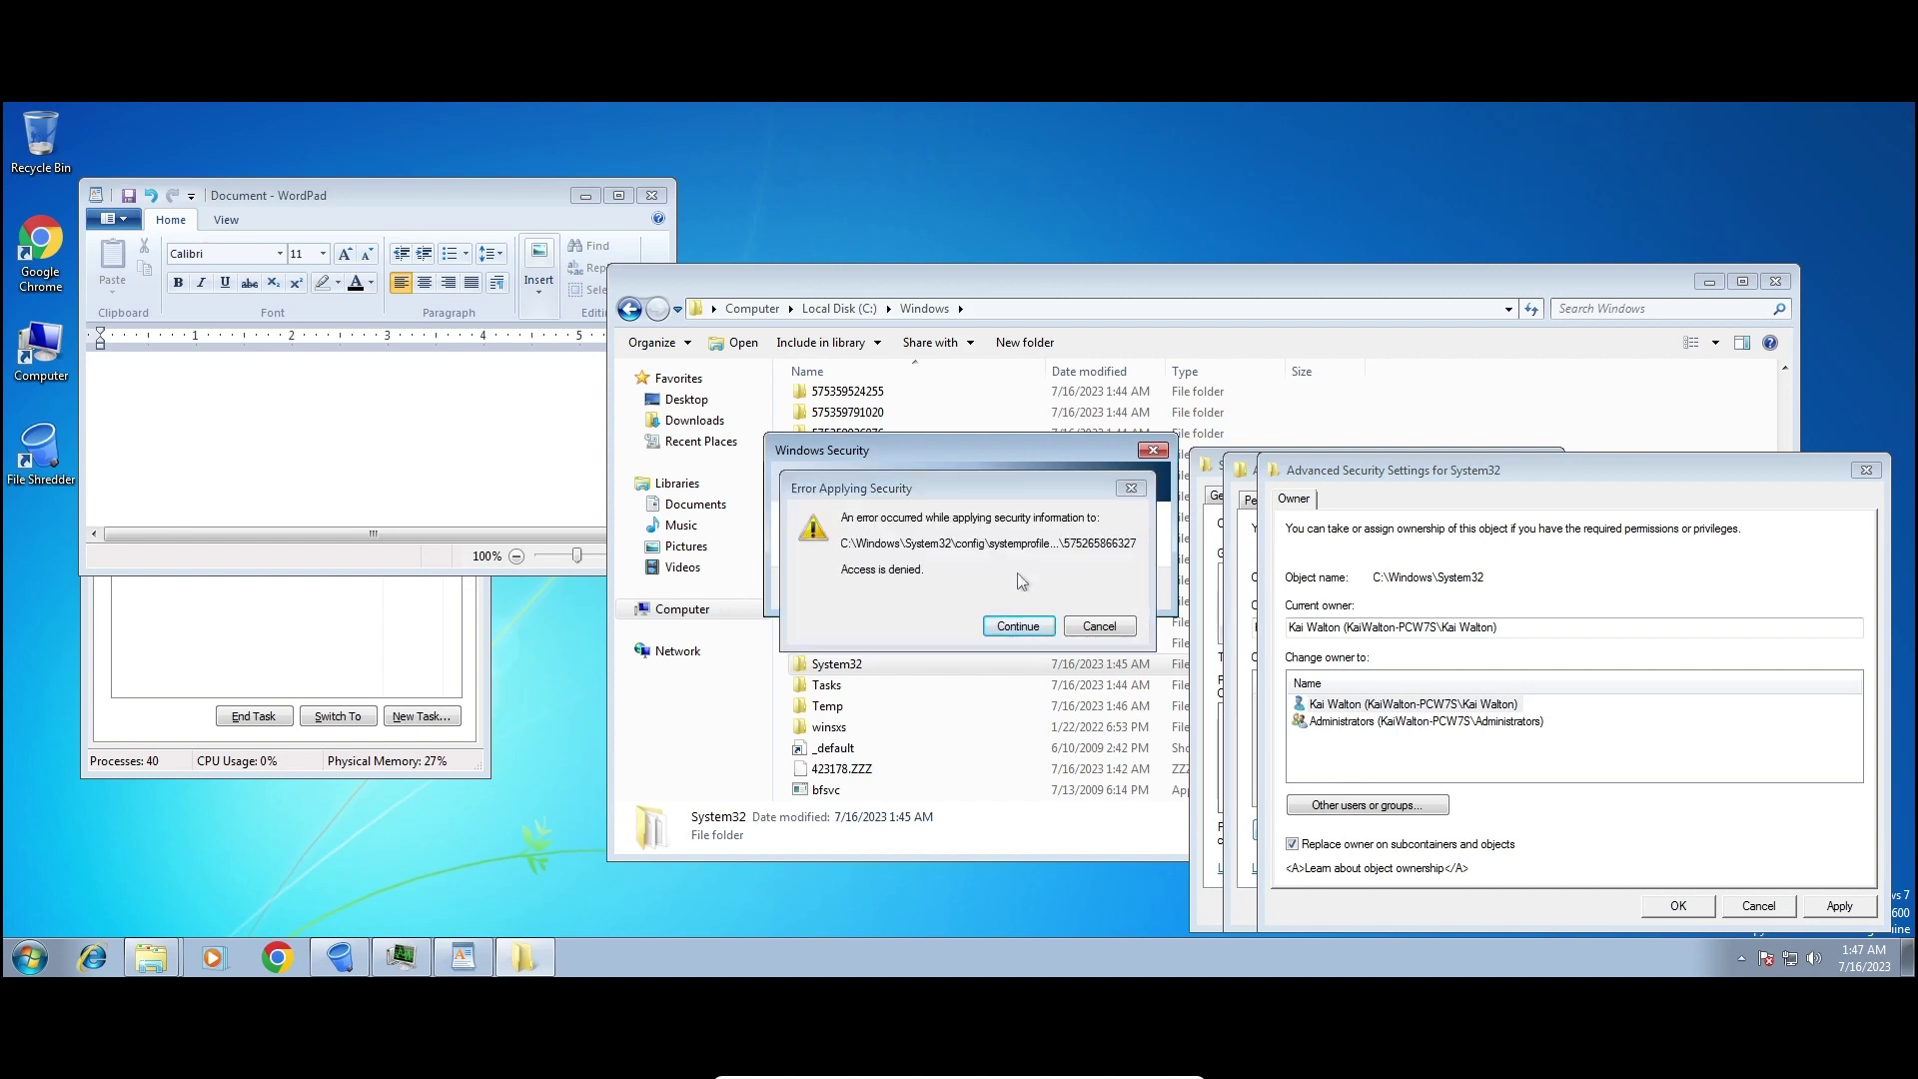
Continue past the access errors while applying System32's ownership, and close its security and properties dialogs.
click(1017, 627)
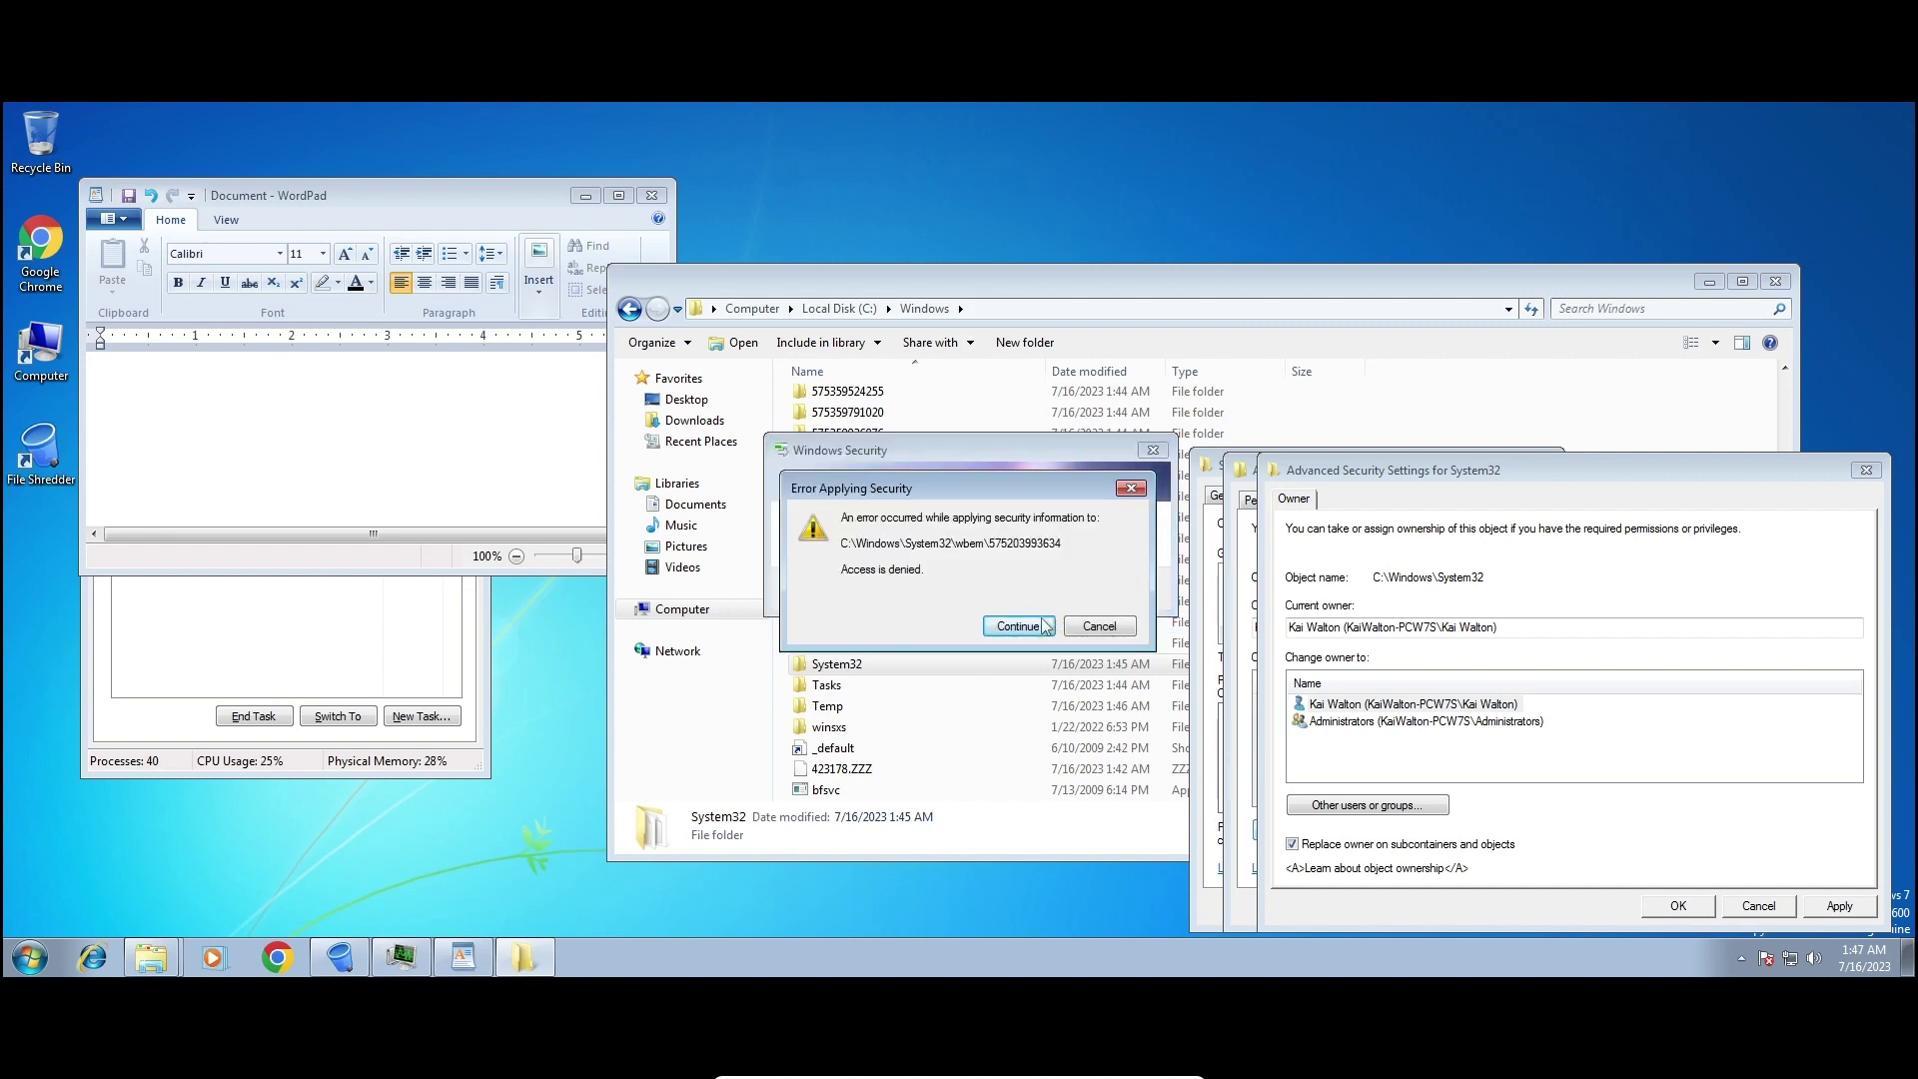
click(1039, 626)
click(1042, 628)
click(1042, 626)
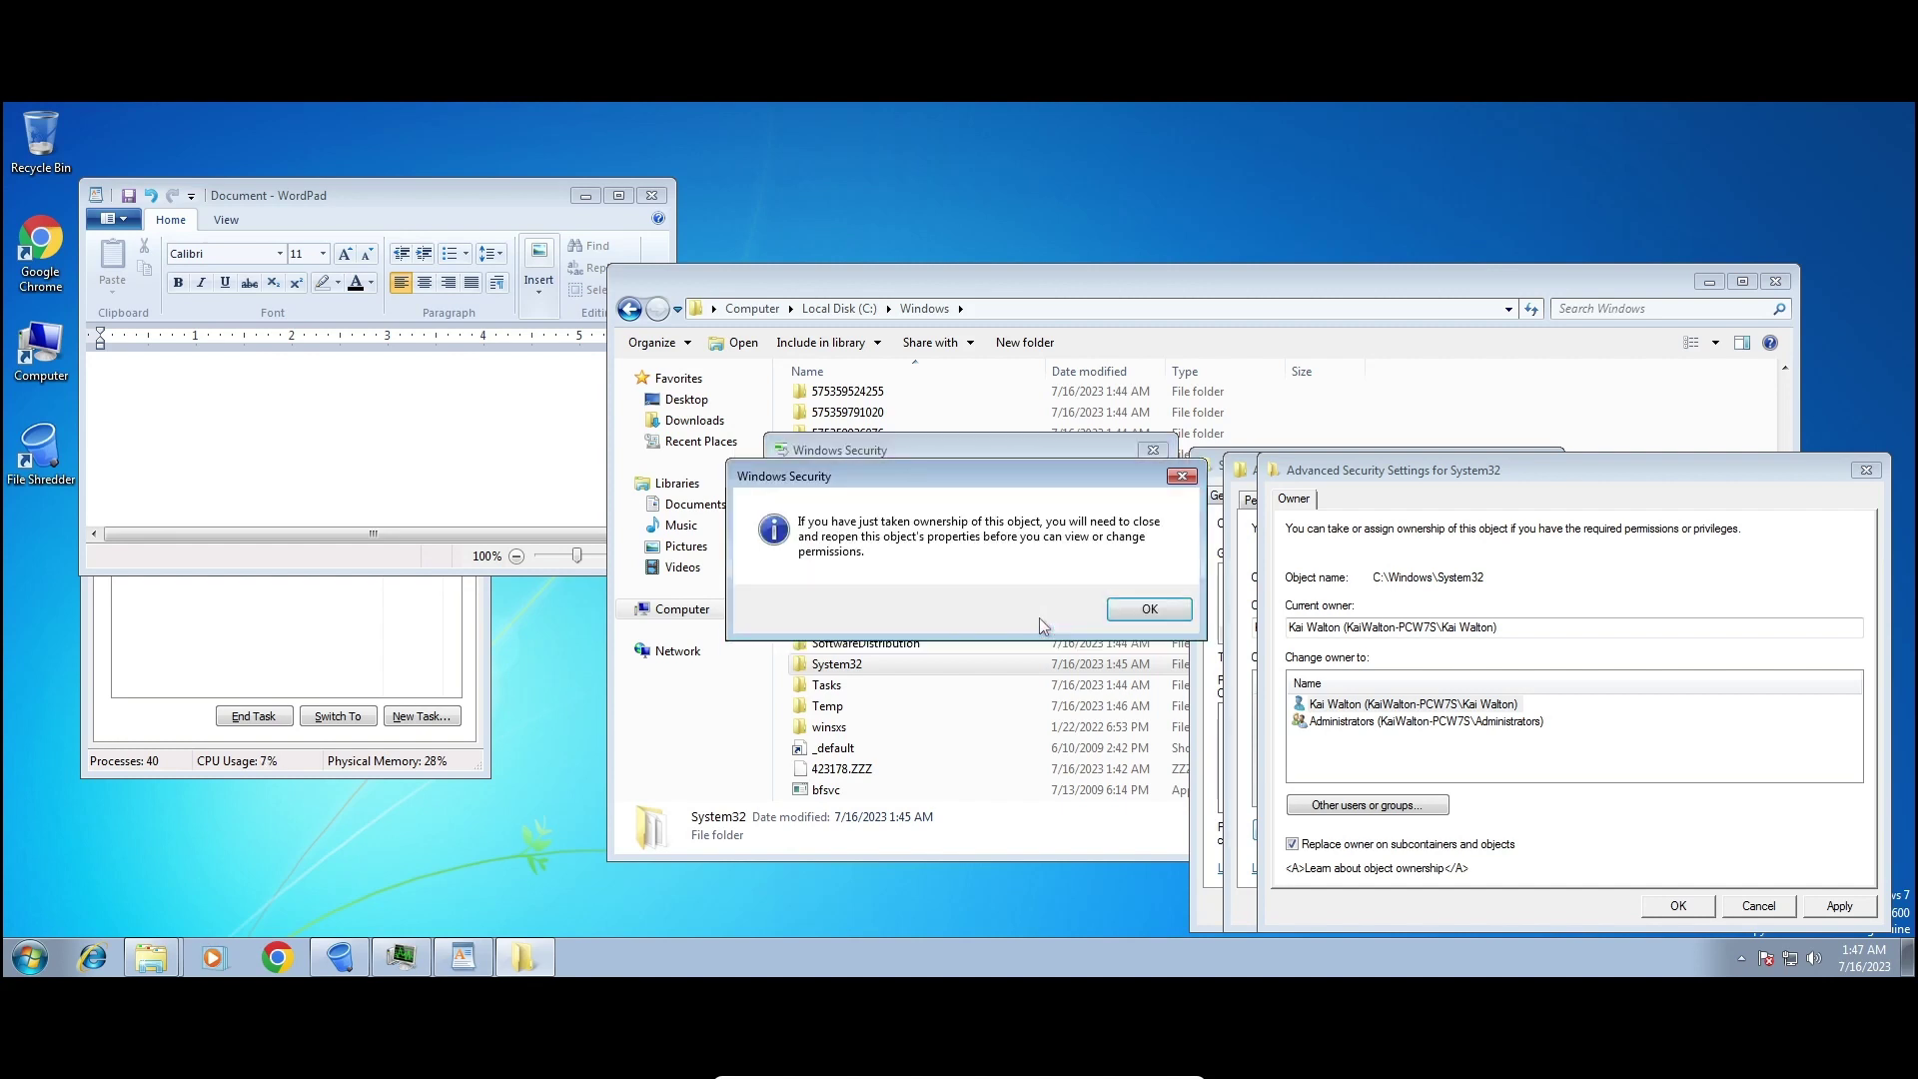
click(1148, 612)
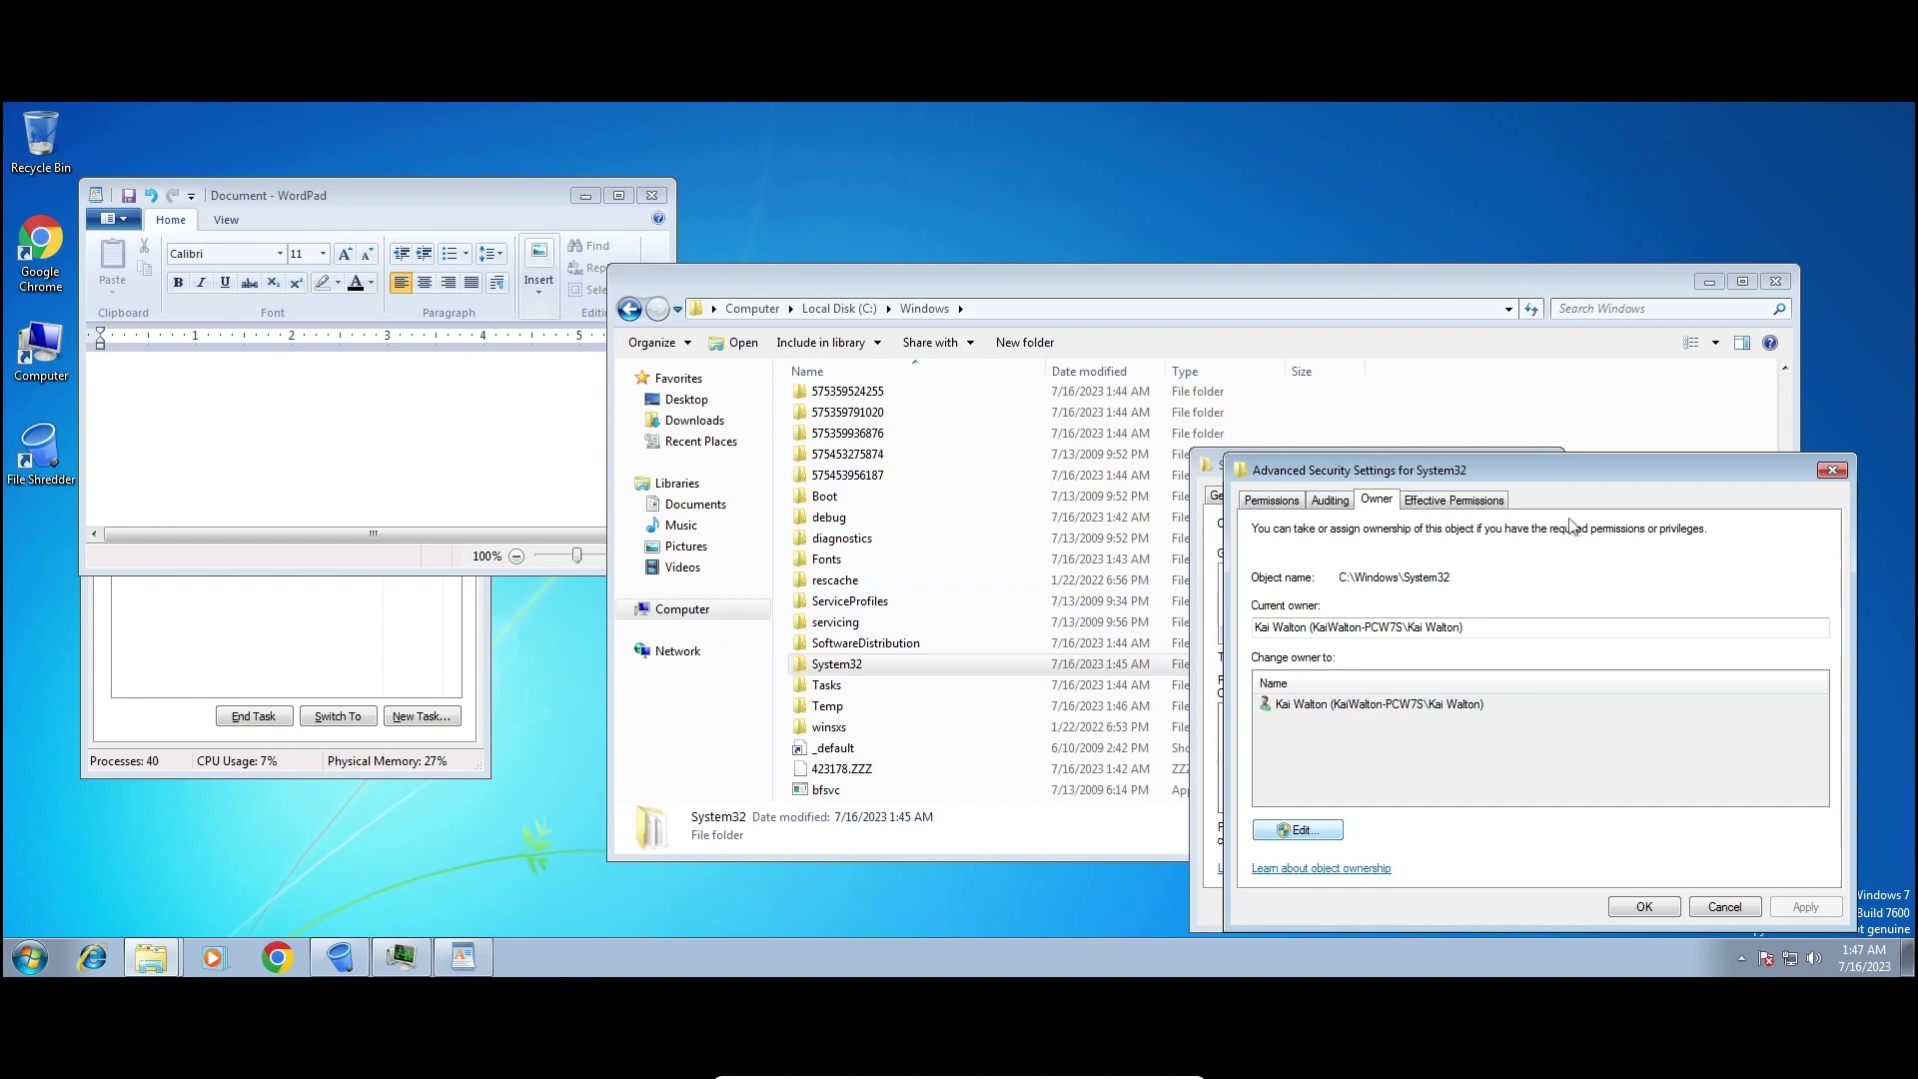
click(1844, 473)
key(Escape)
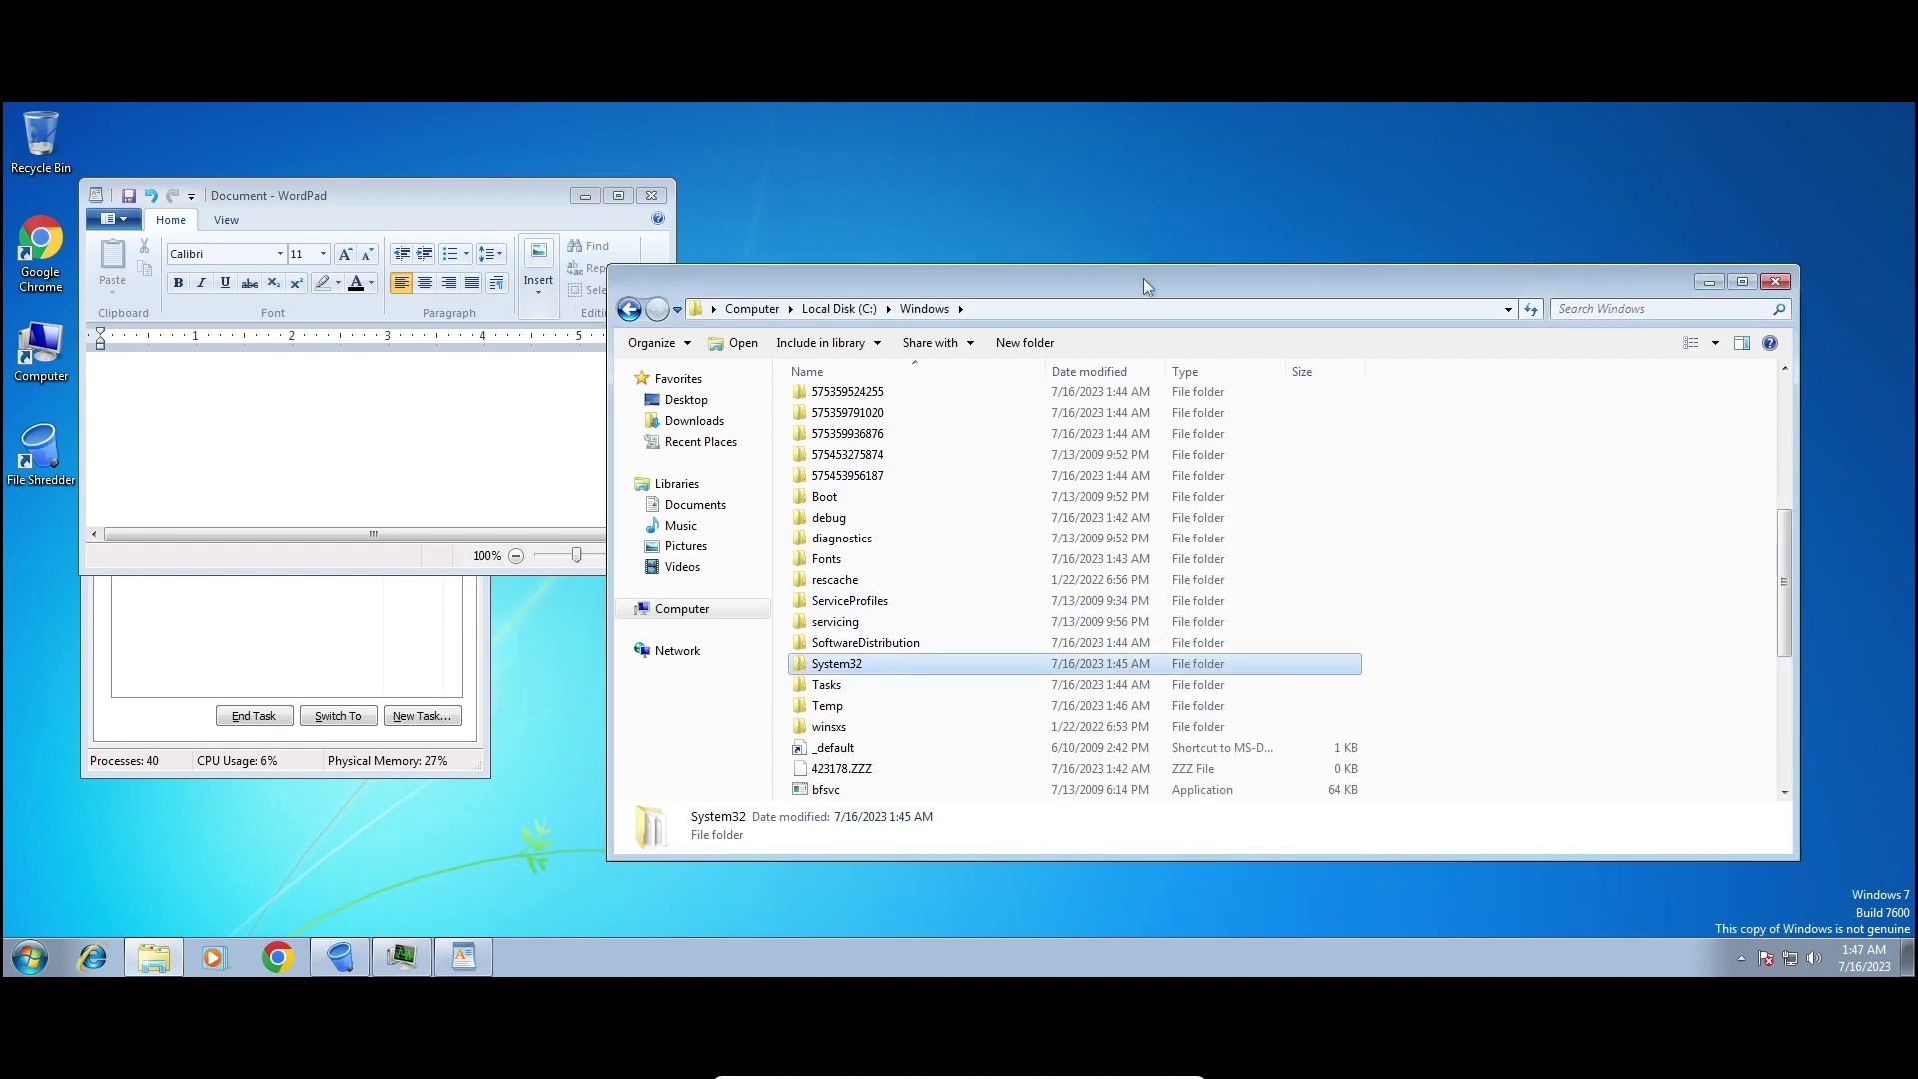
Move the Explorer window aside and add the System32 folder to the File Shredder list.
drag(1144, 277, 676, 495)
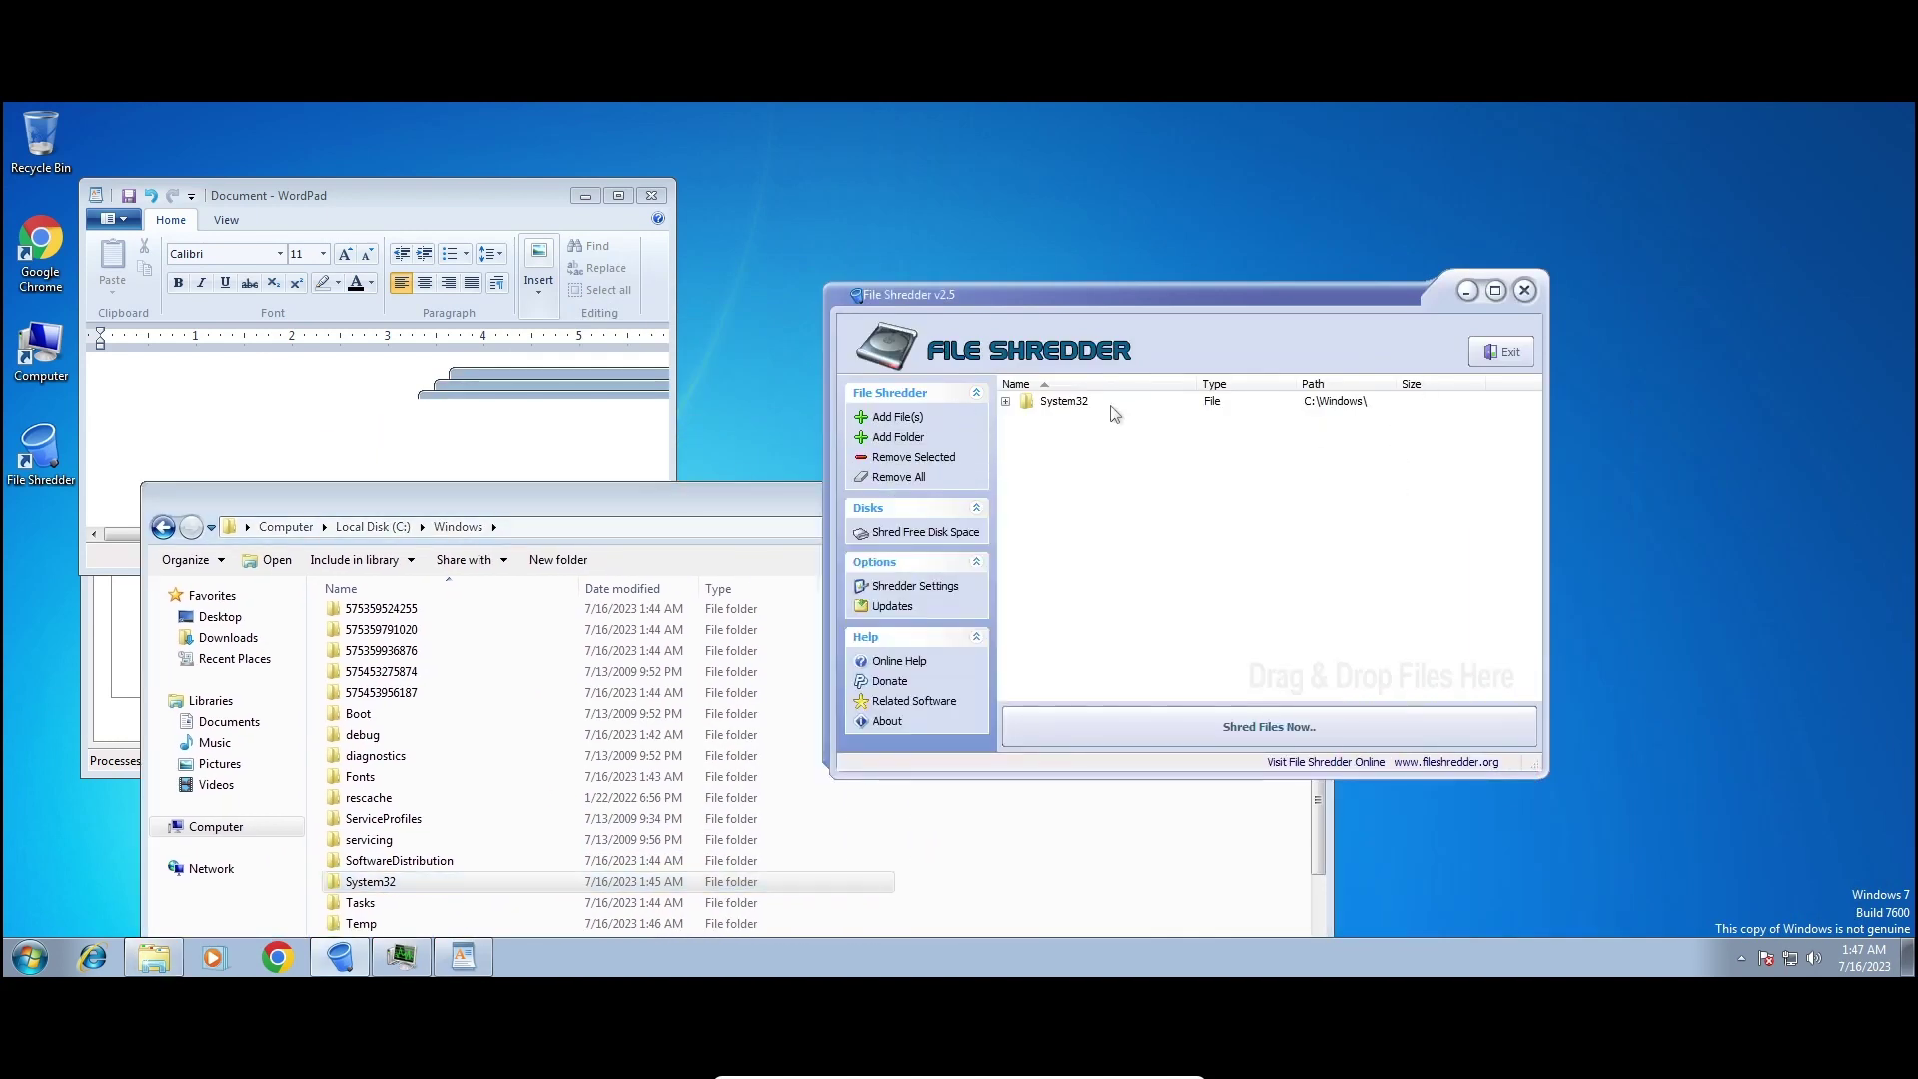
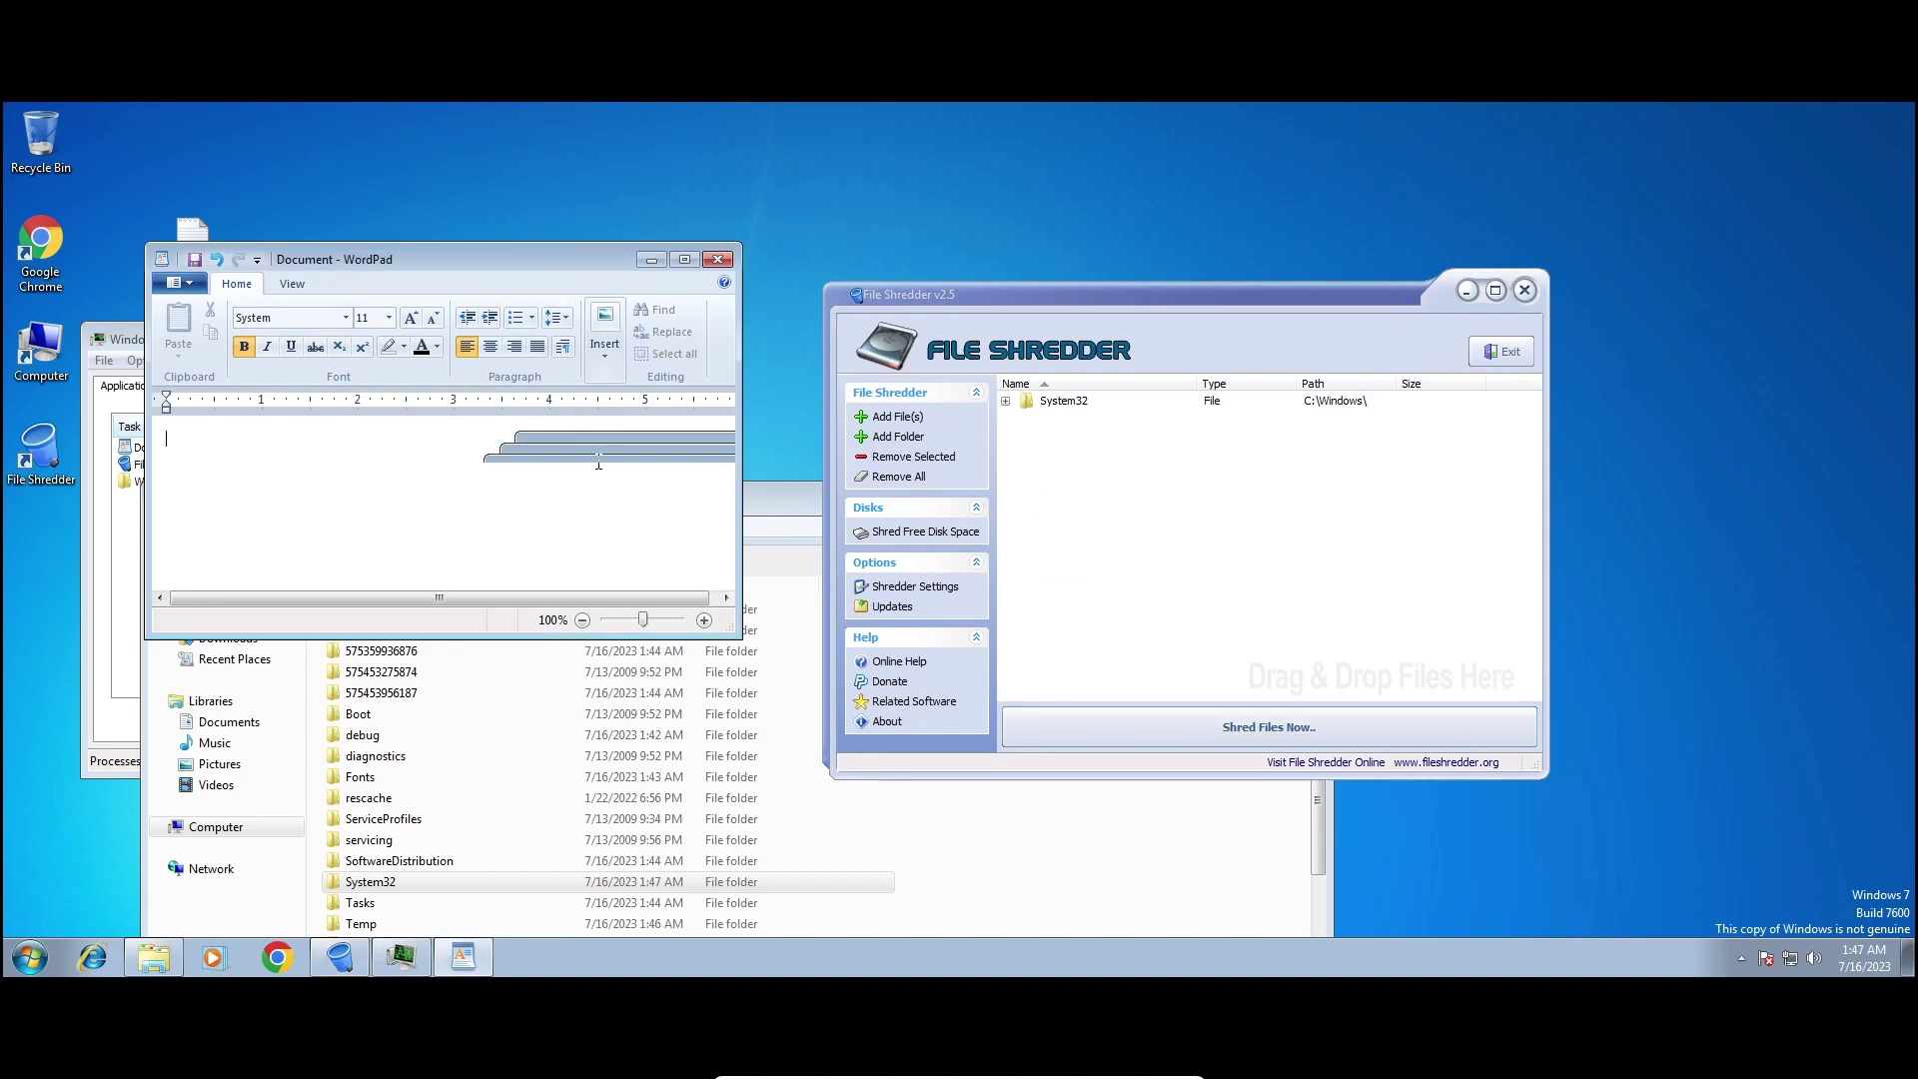
text(tr)
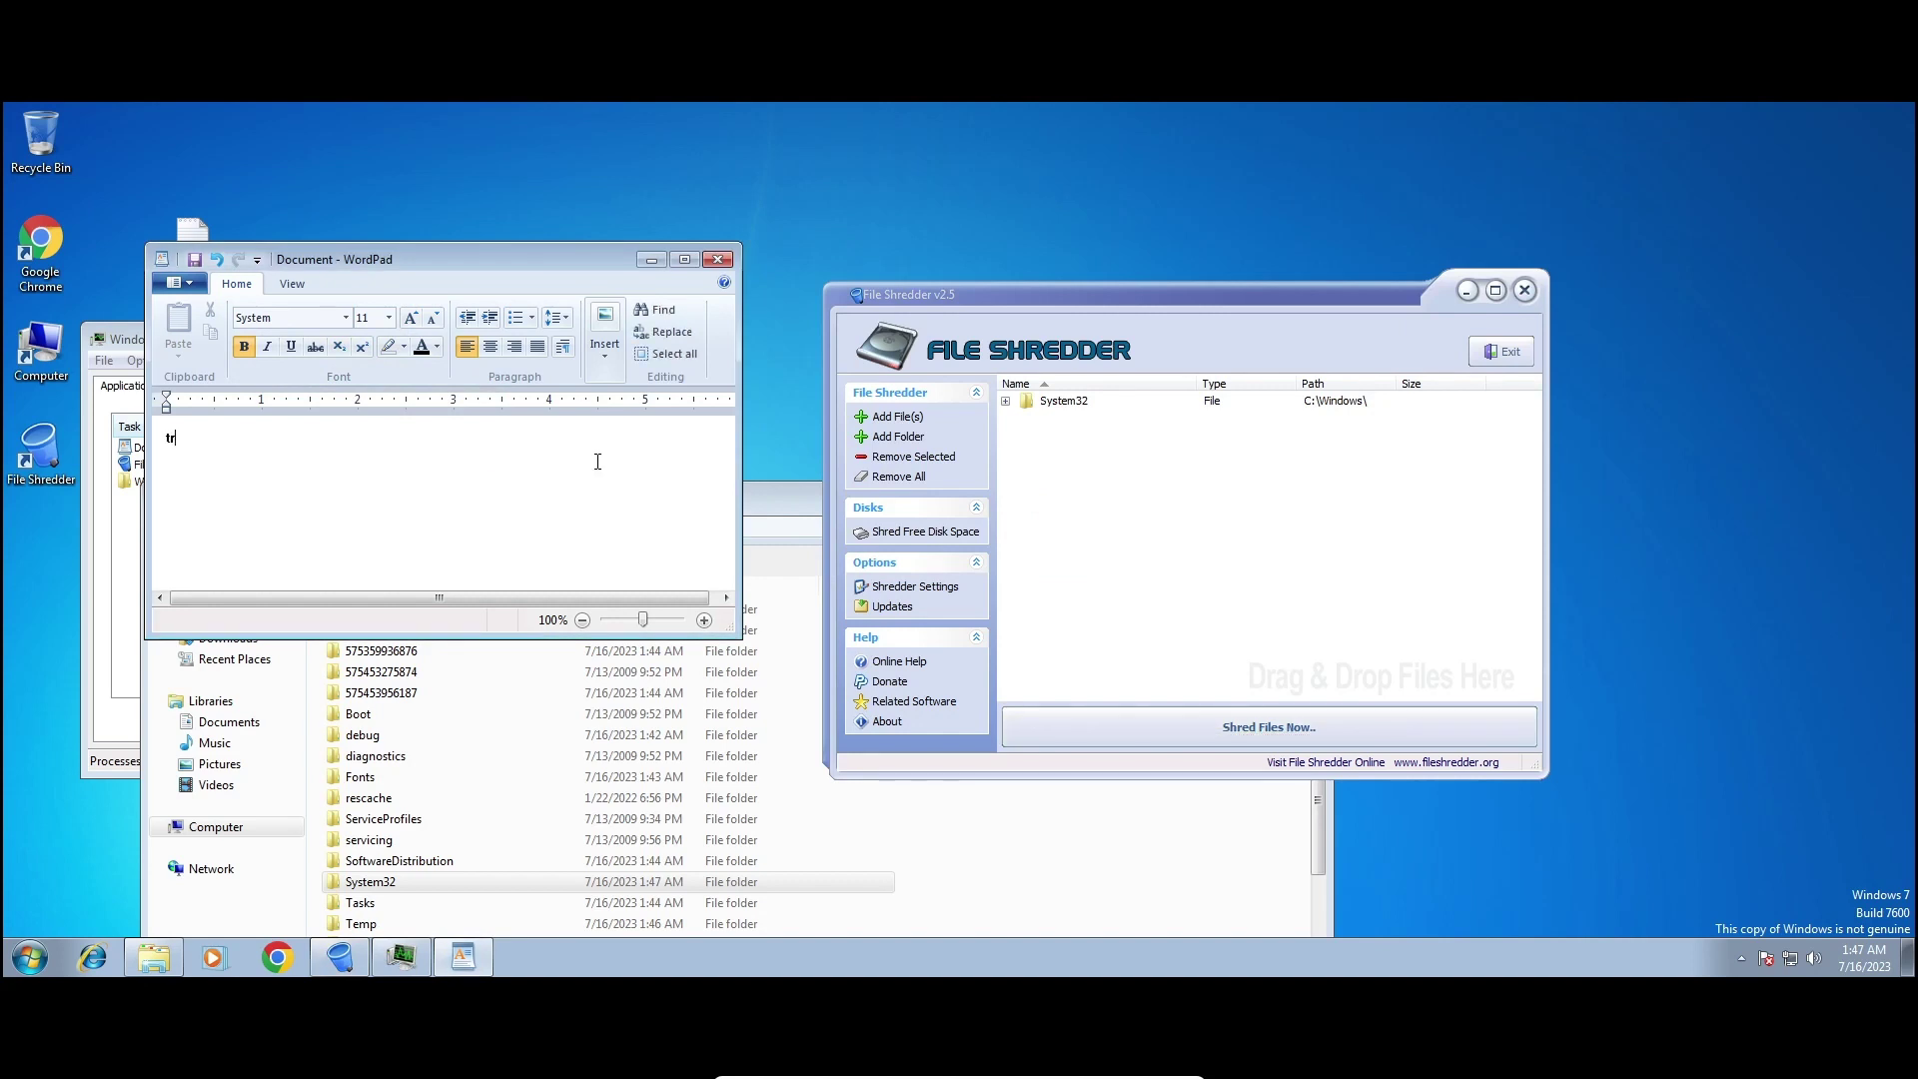
key(BackSpace)
key(BackSpace)
Open the installed fonts folder from WordPad's font list, preview the DaunPenh Regular font, and close the preview.
click(345, 320)
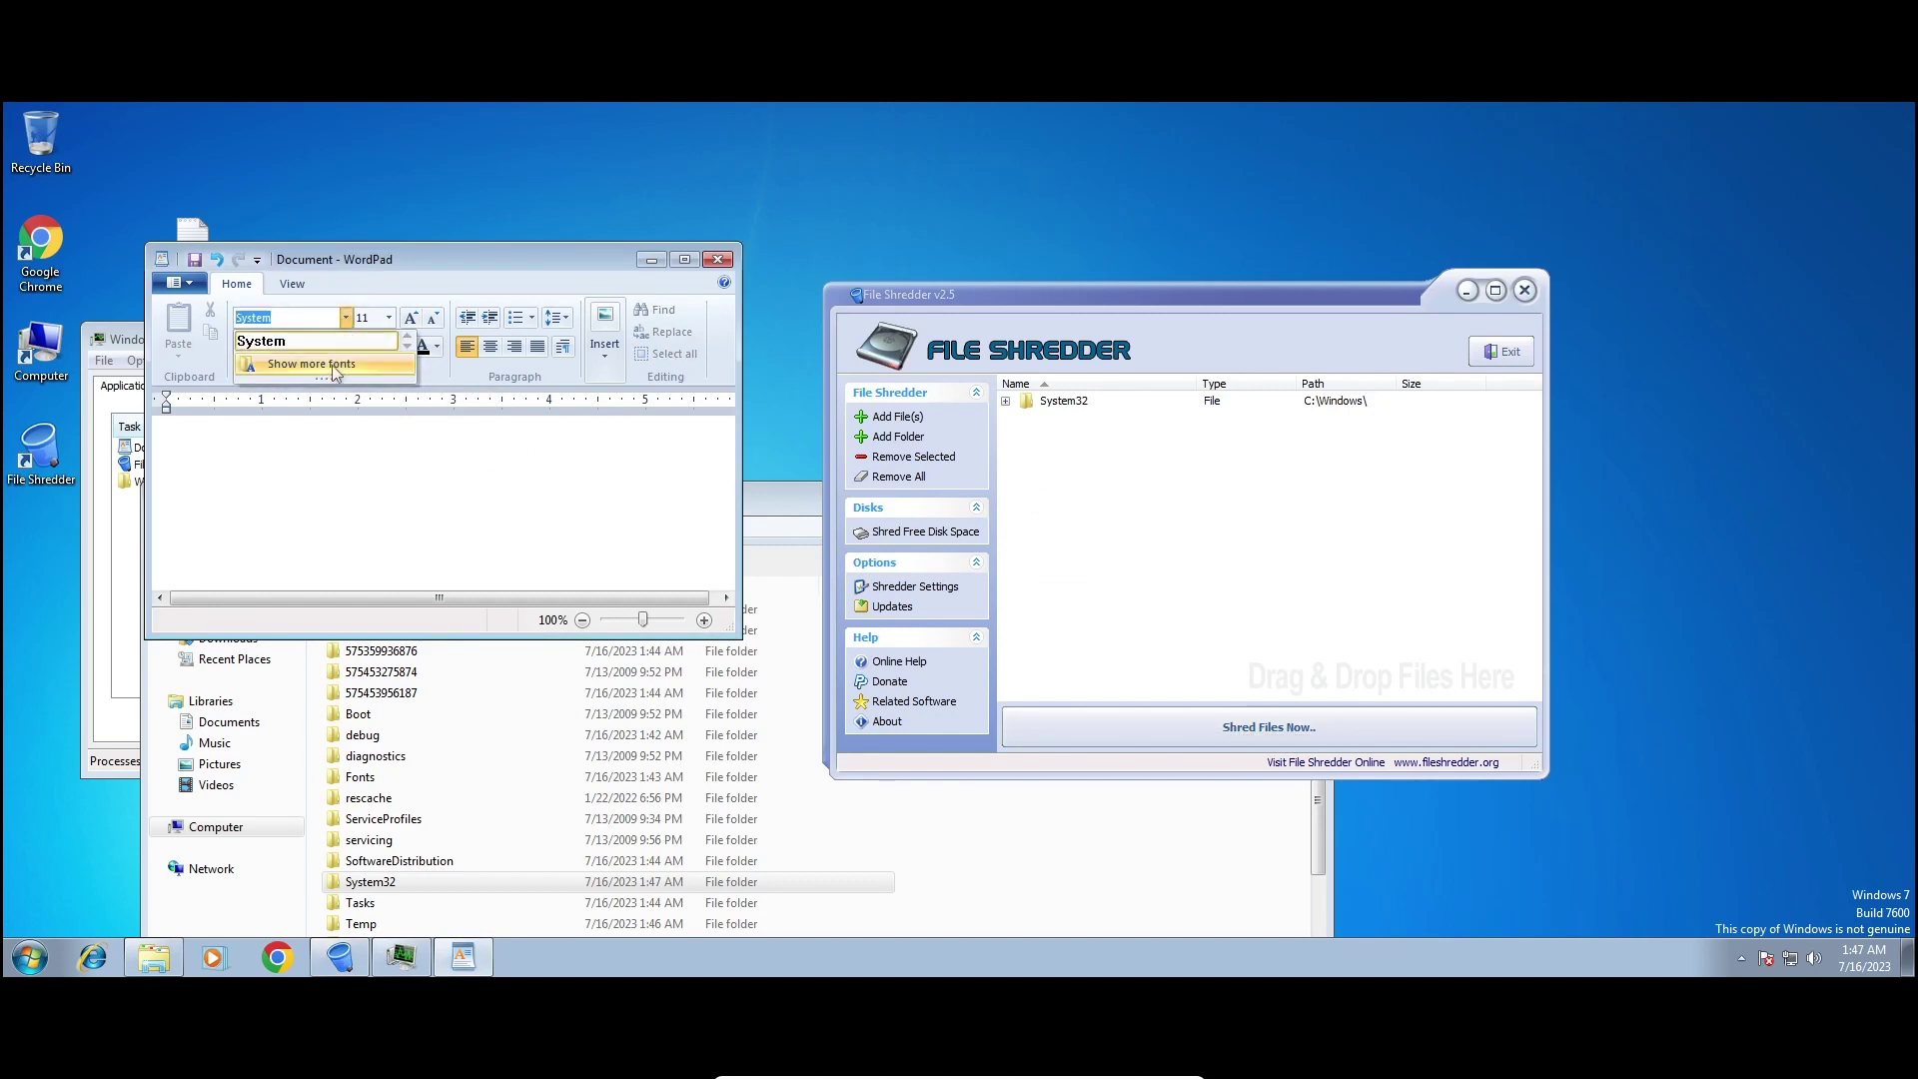
click(338, 362)
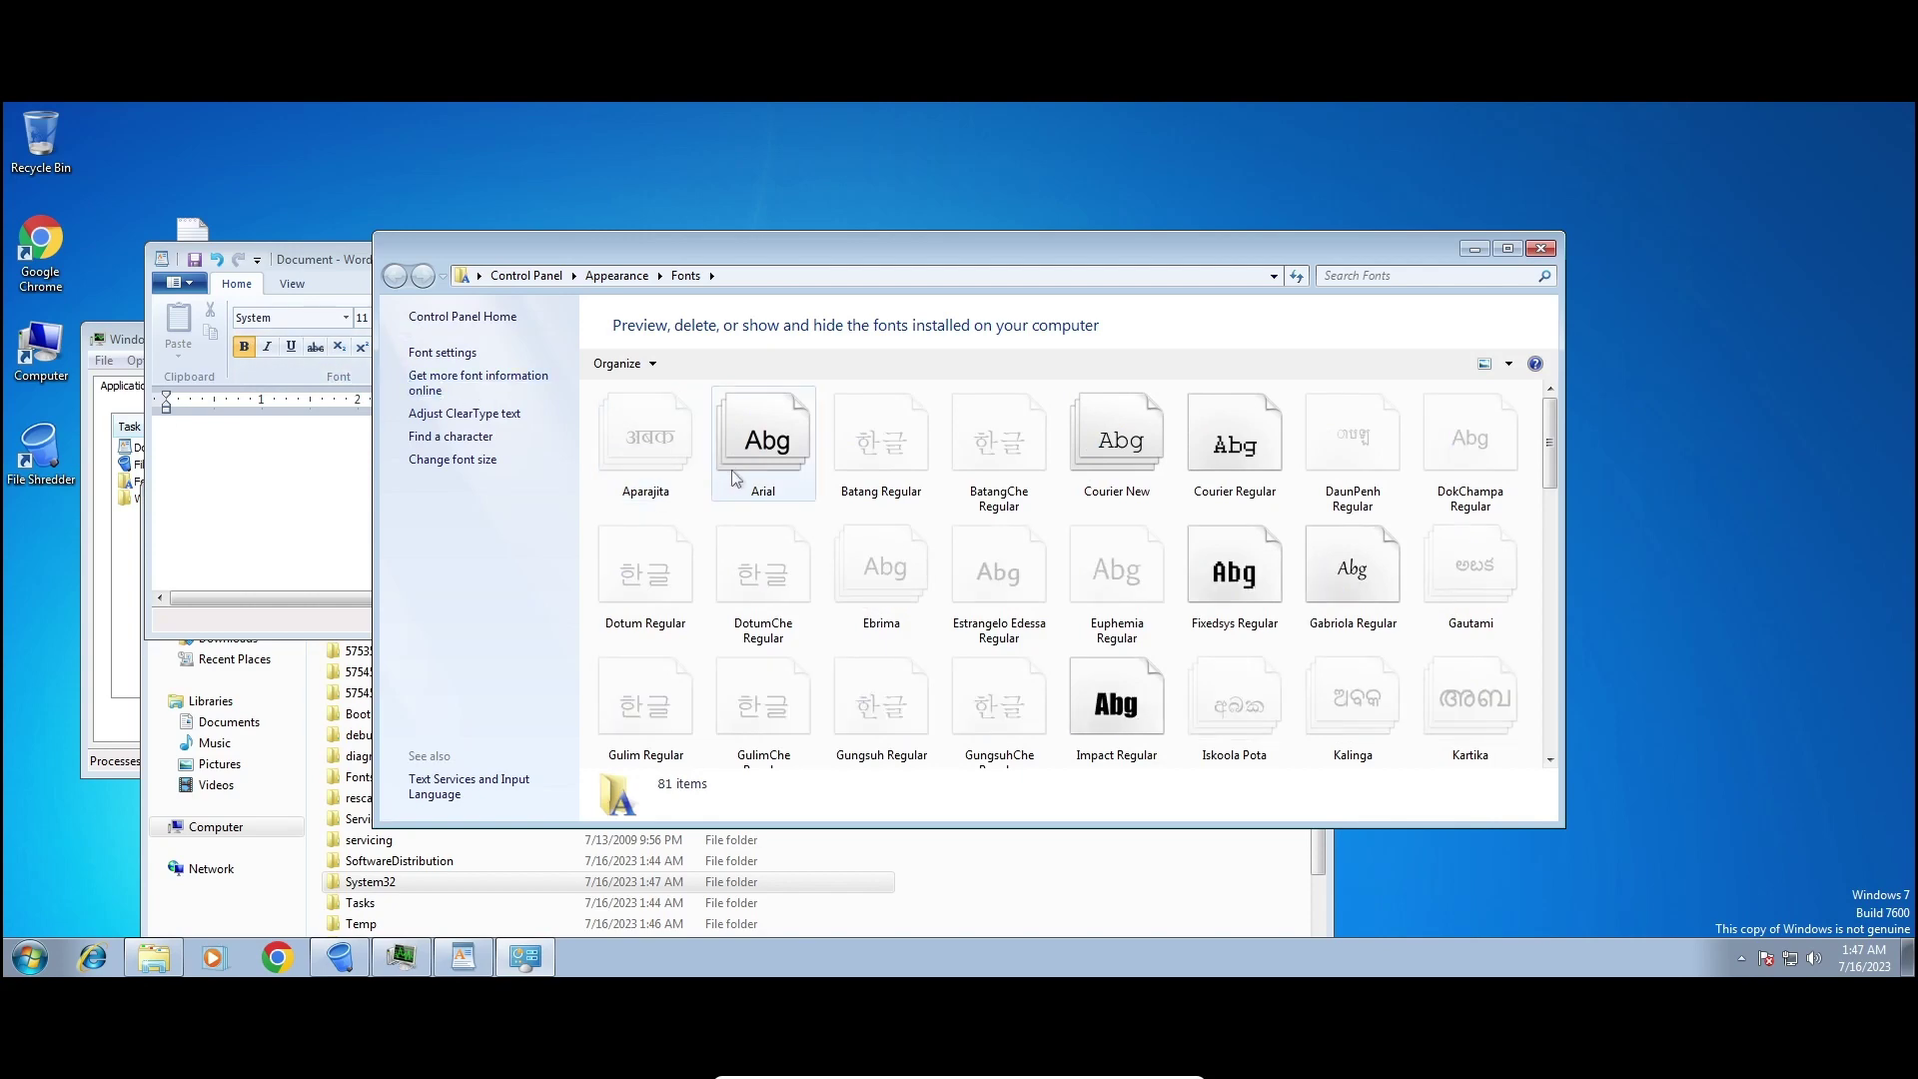
click(1329, 459)
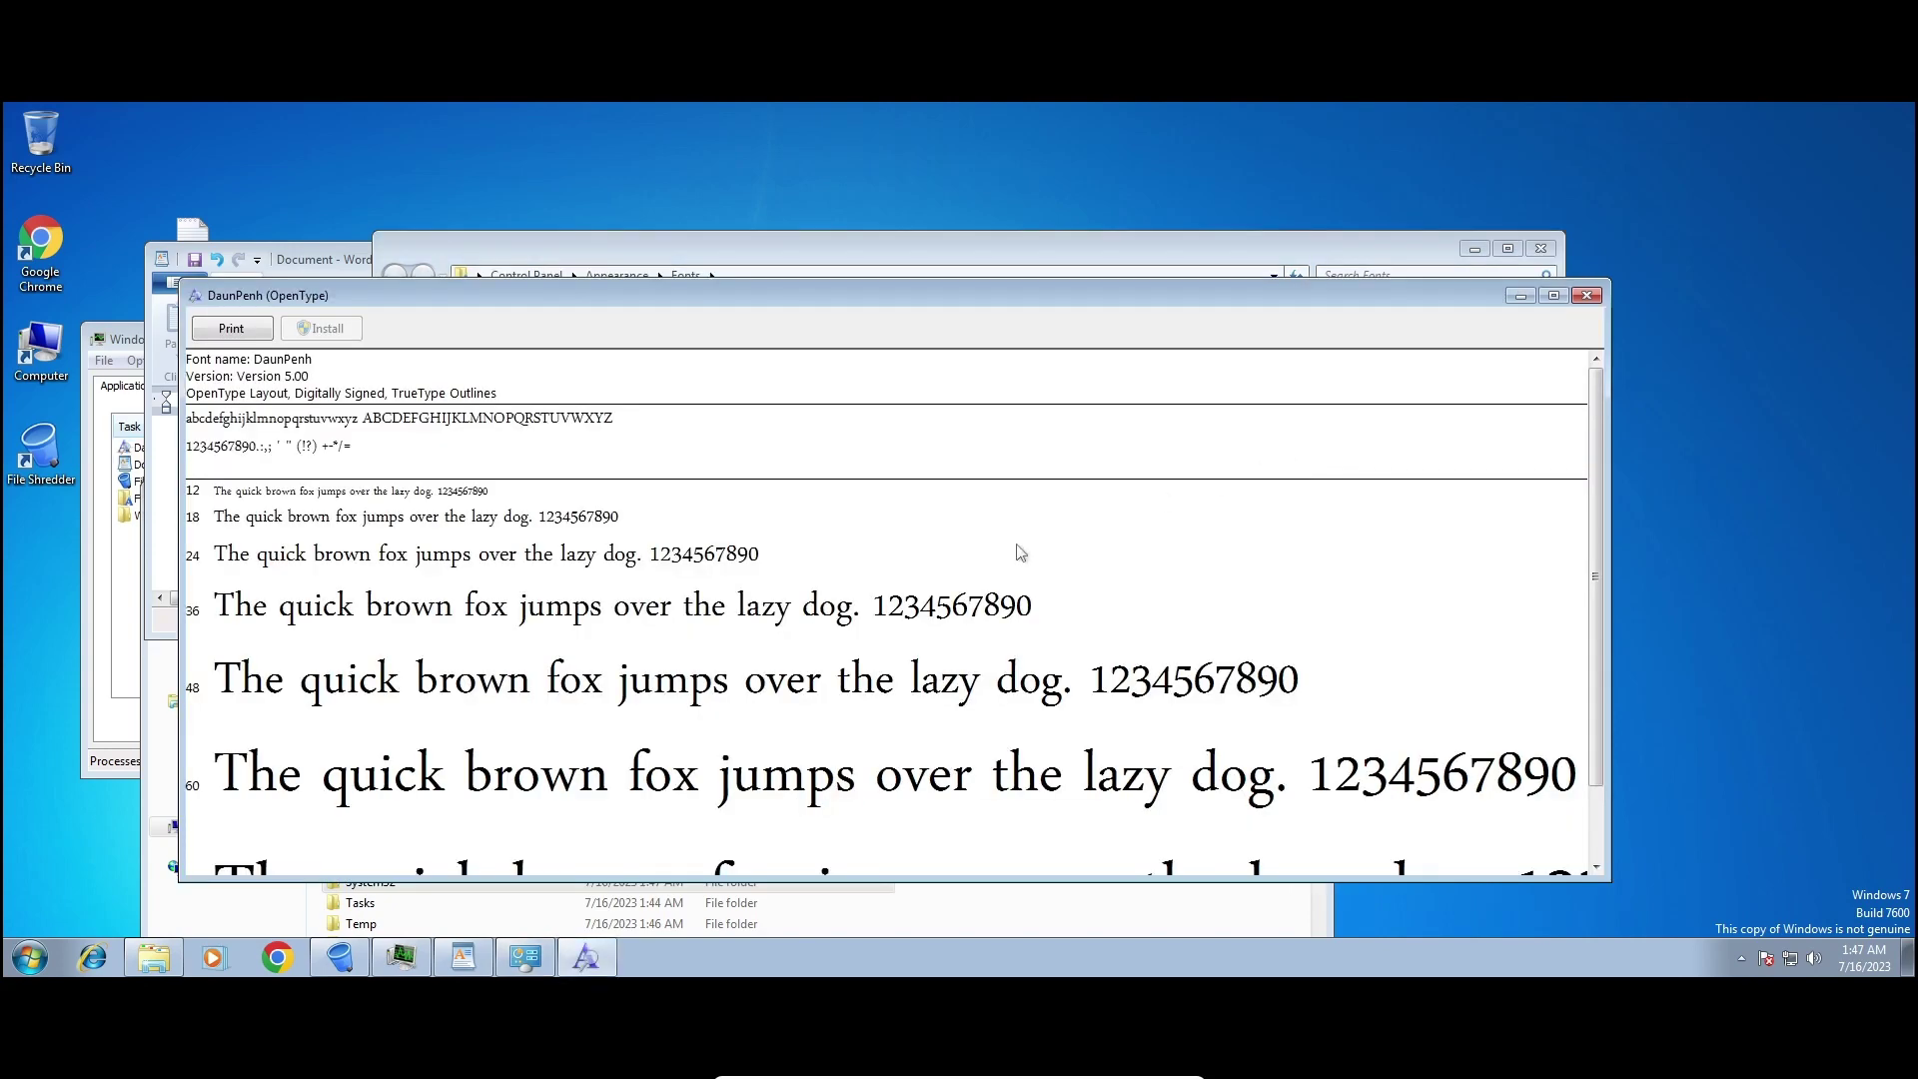
click(1588, 295)
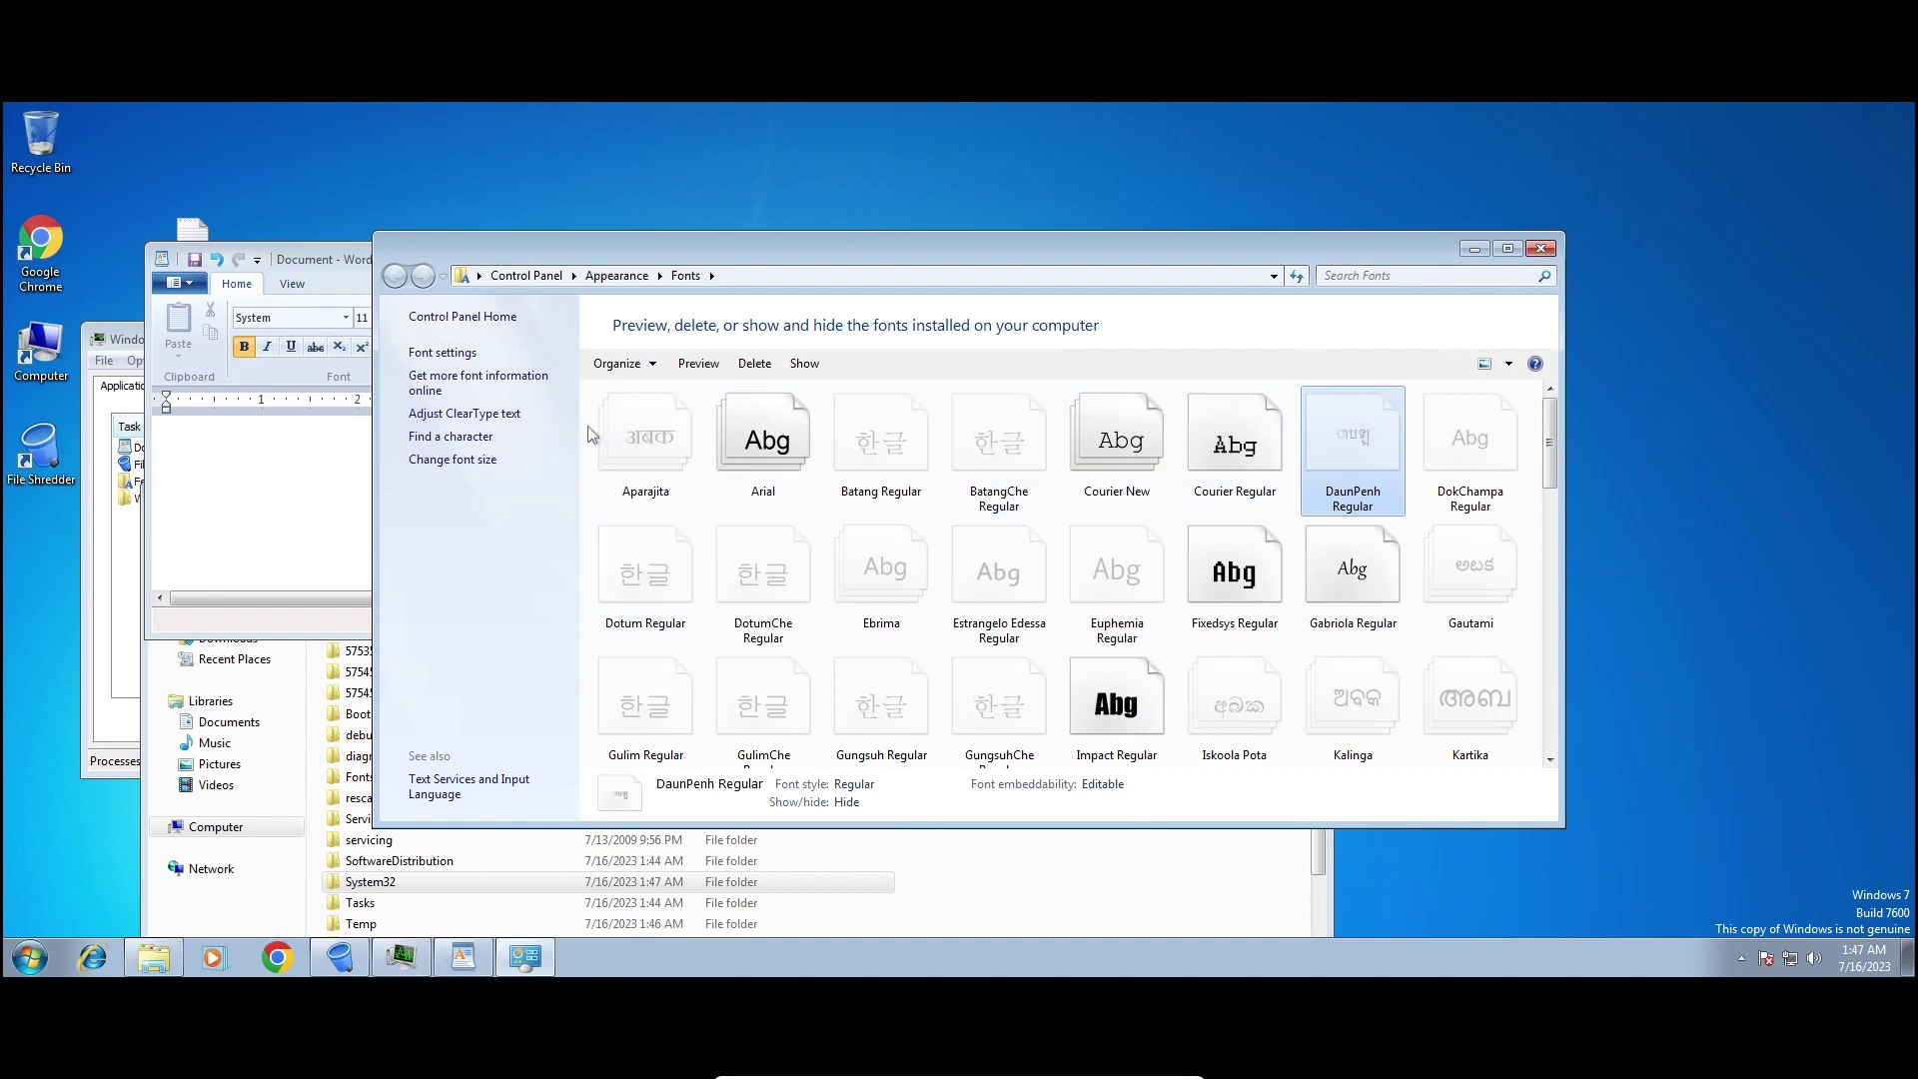
Select all installed fonts and delete them permanently, agreeing to remove the entire font collections.
drag(591, 426, 1528, 764)
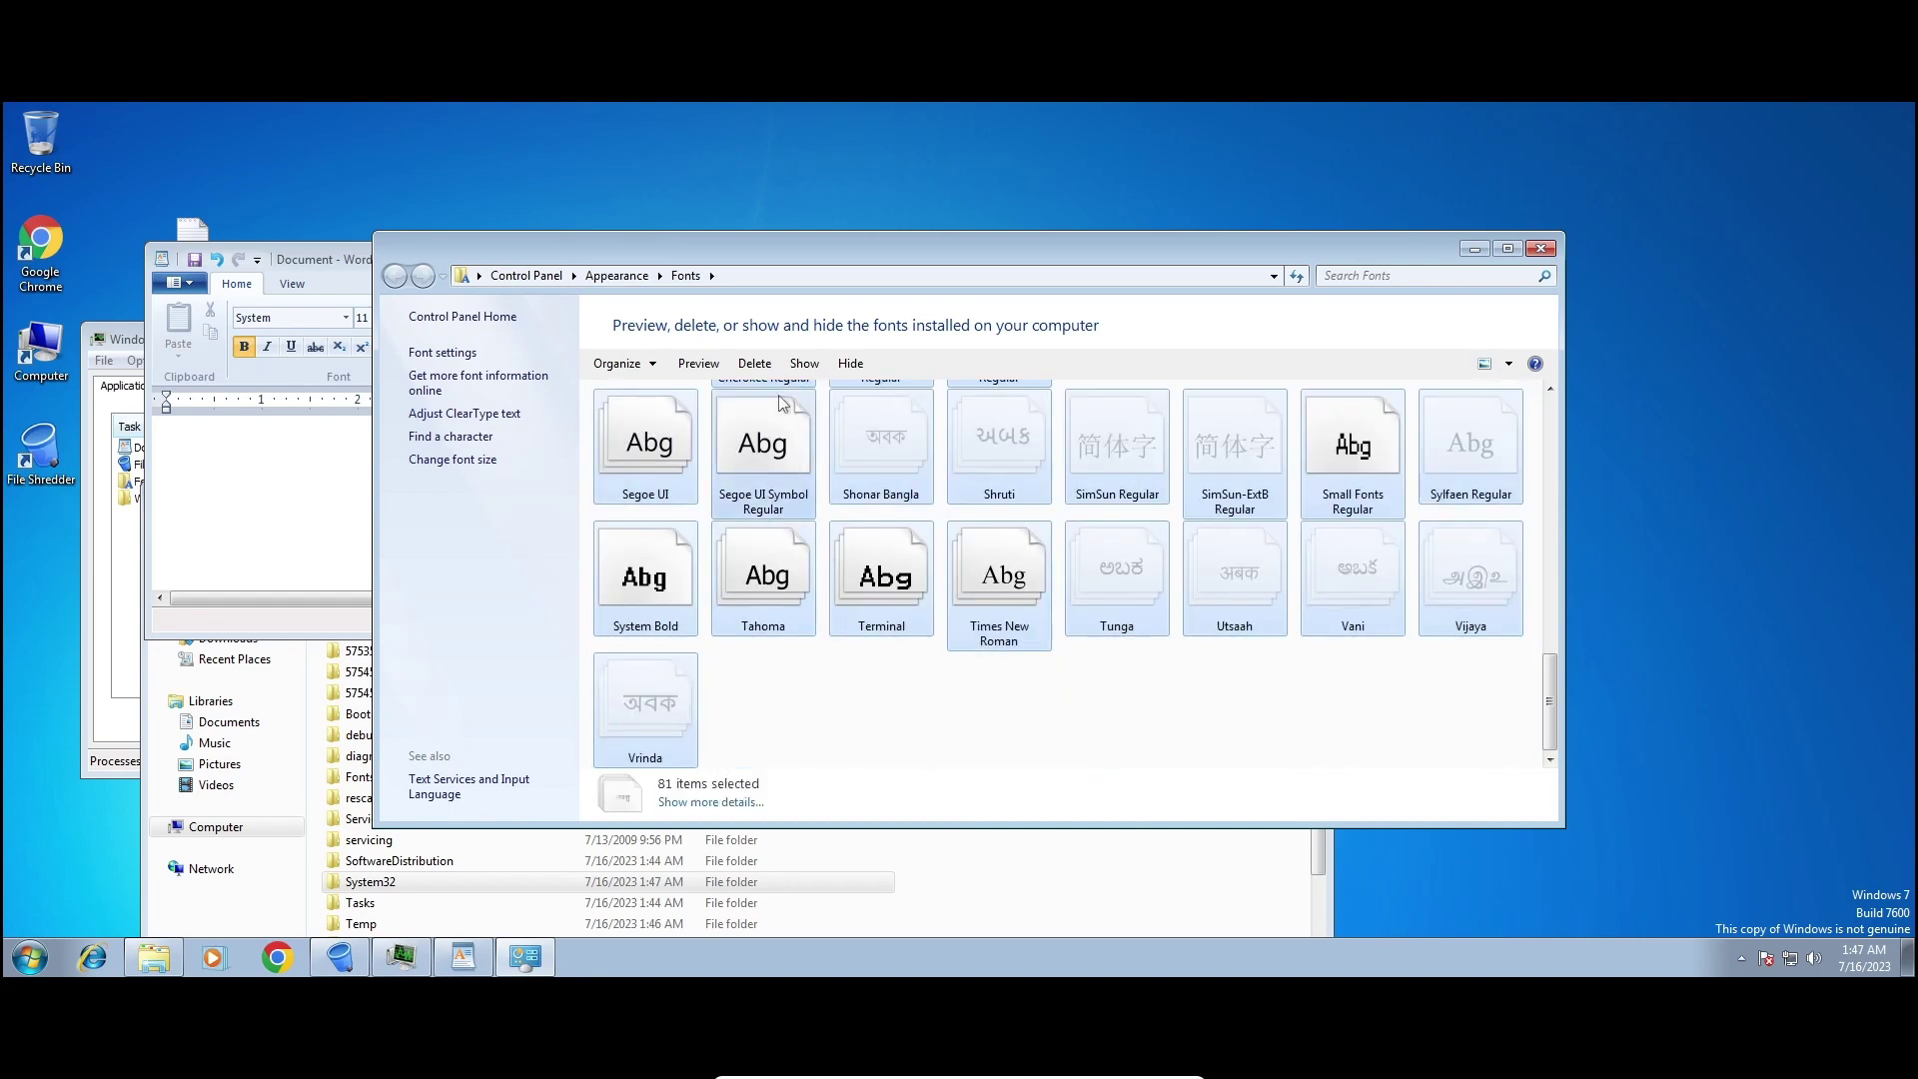
click(741, 364)
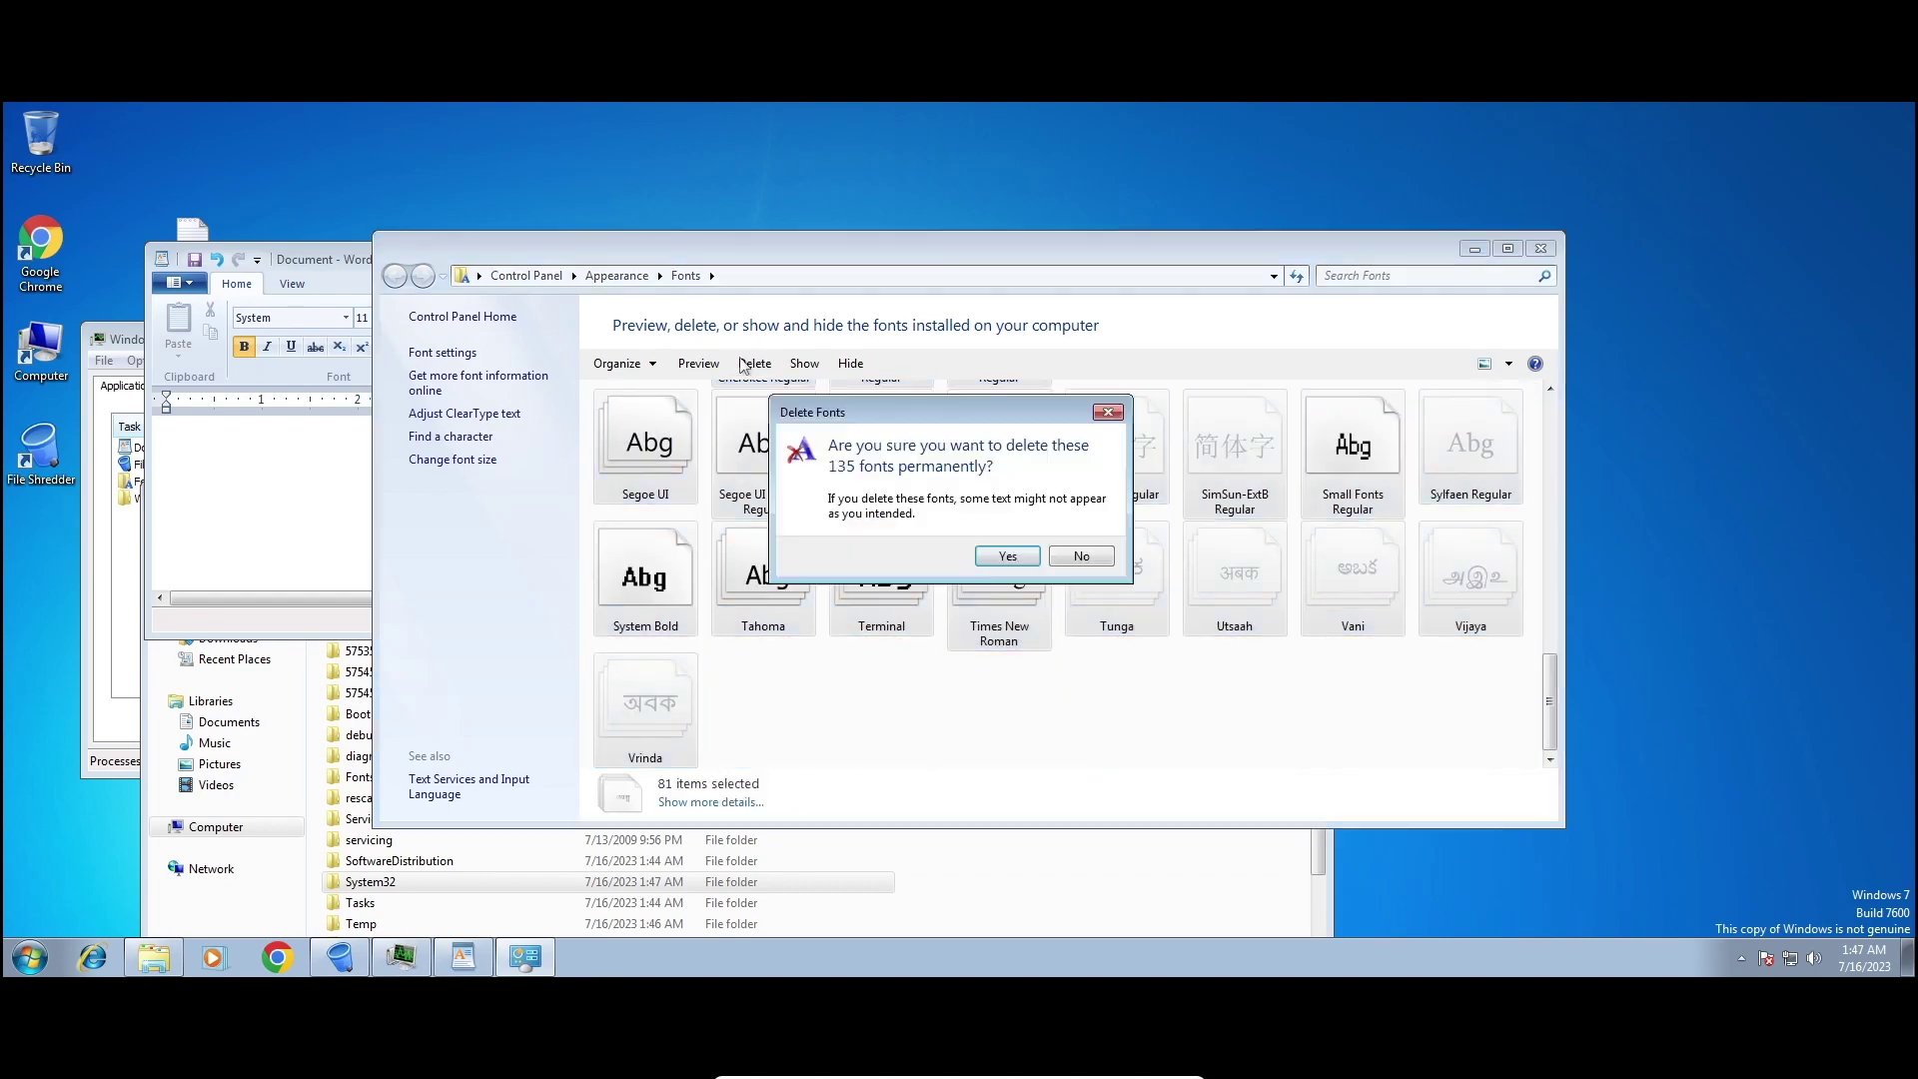
click(1009, 556)
click(1162, 602)
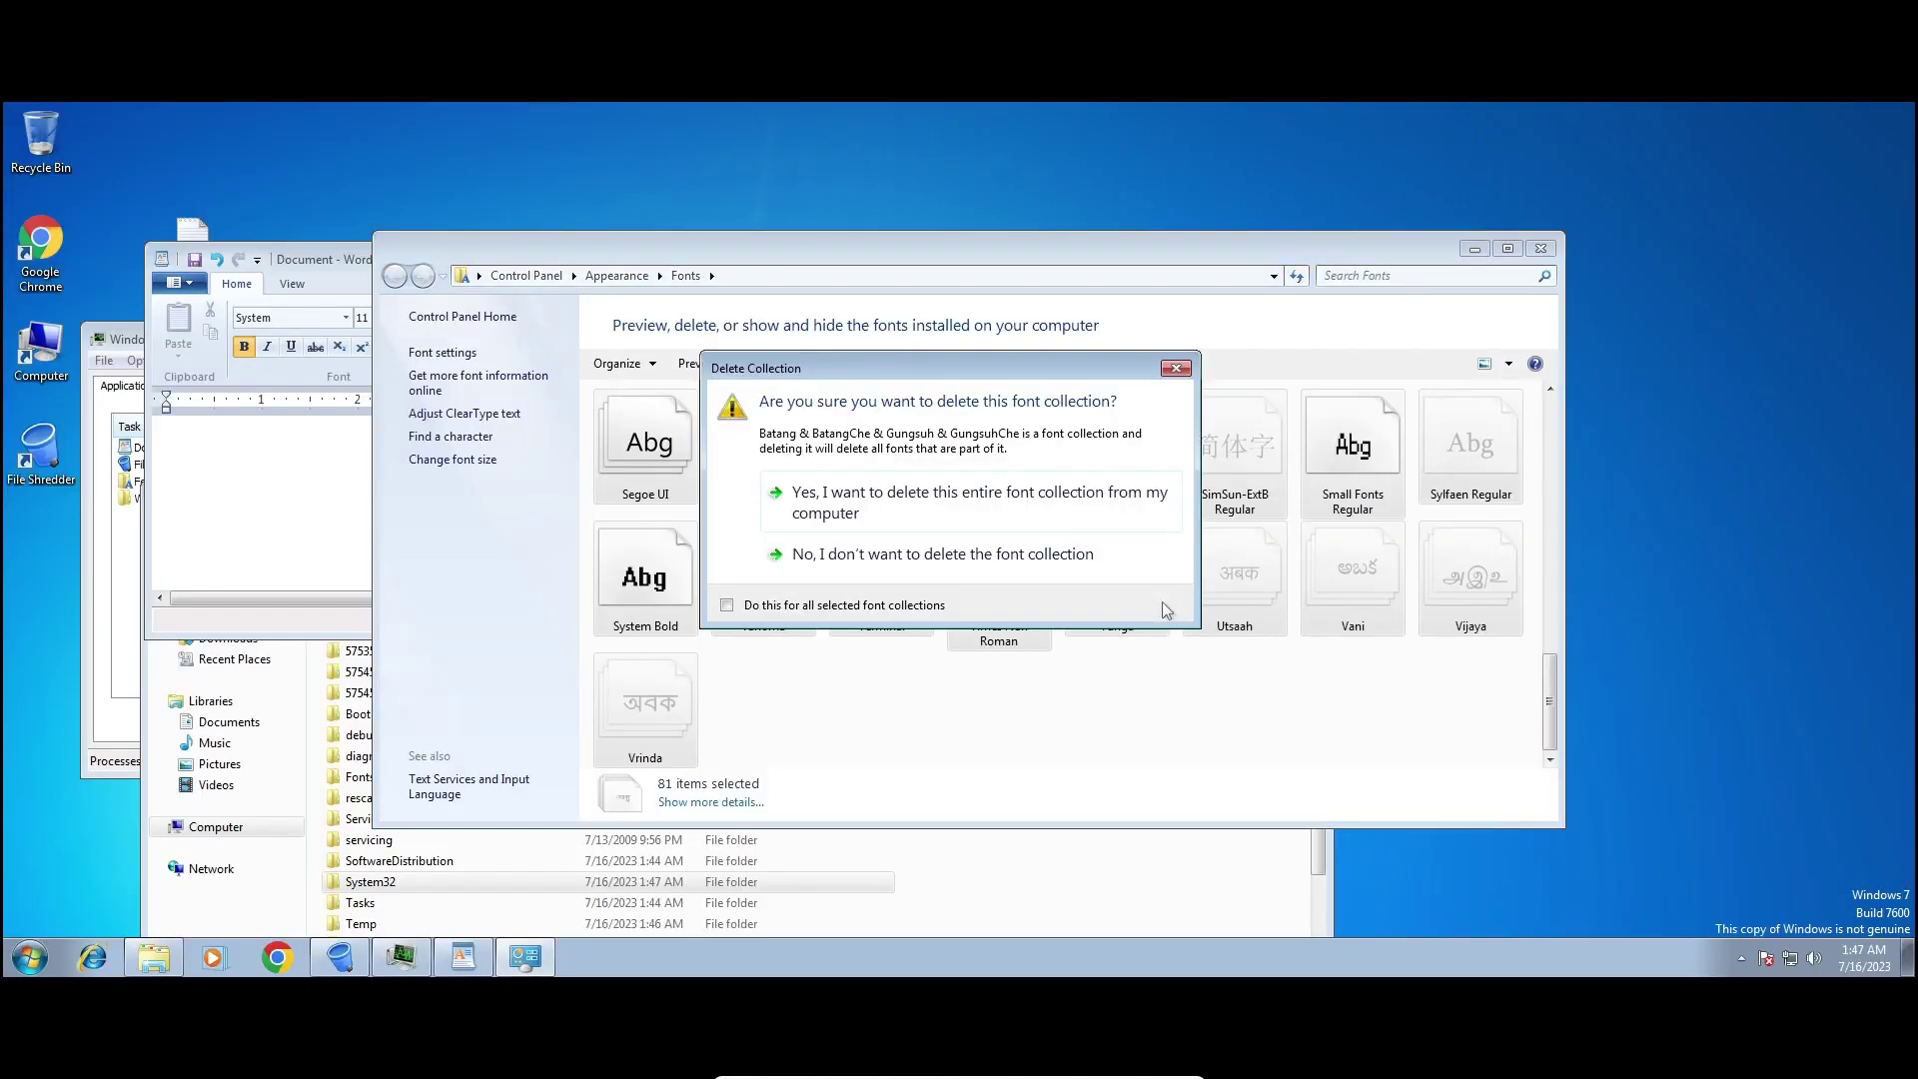
click(1017, 503)
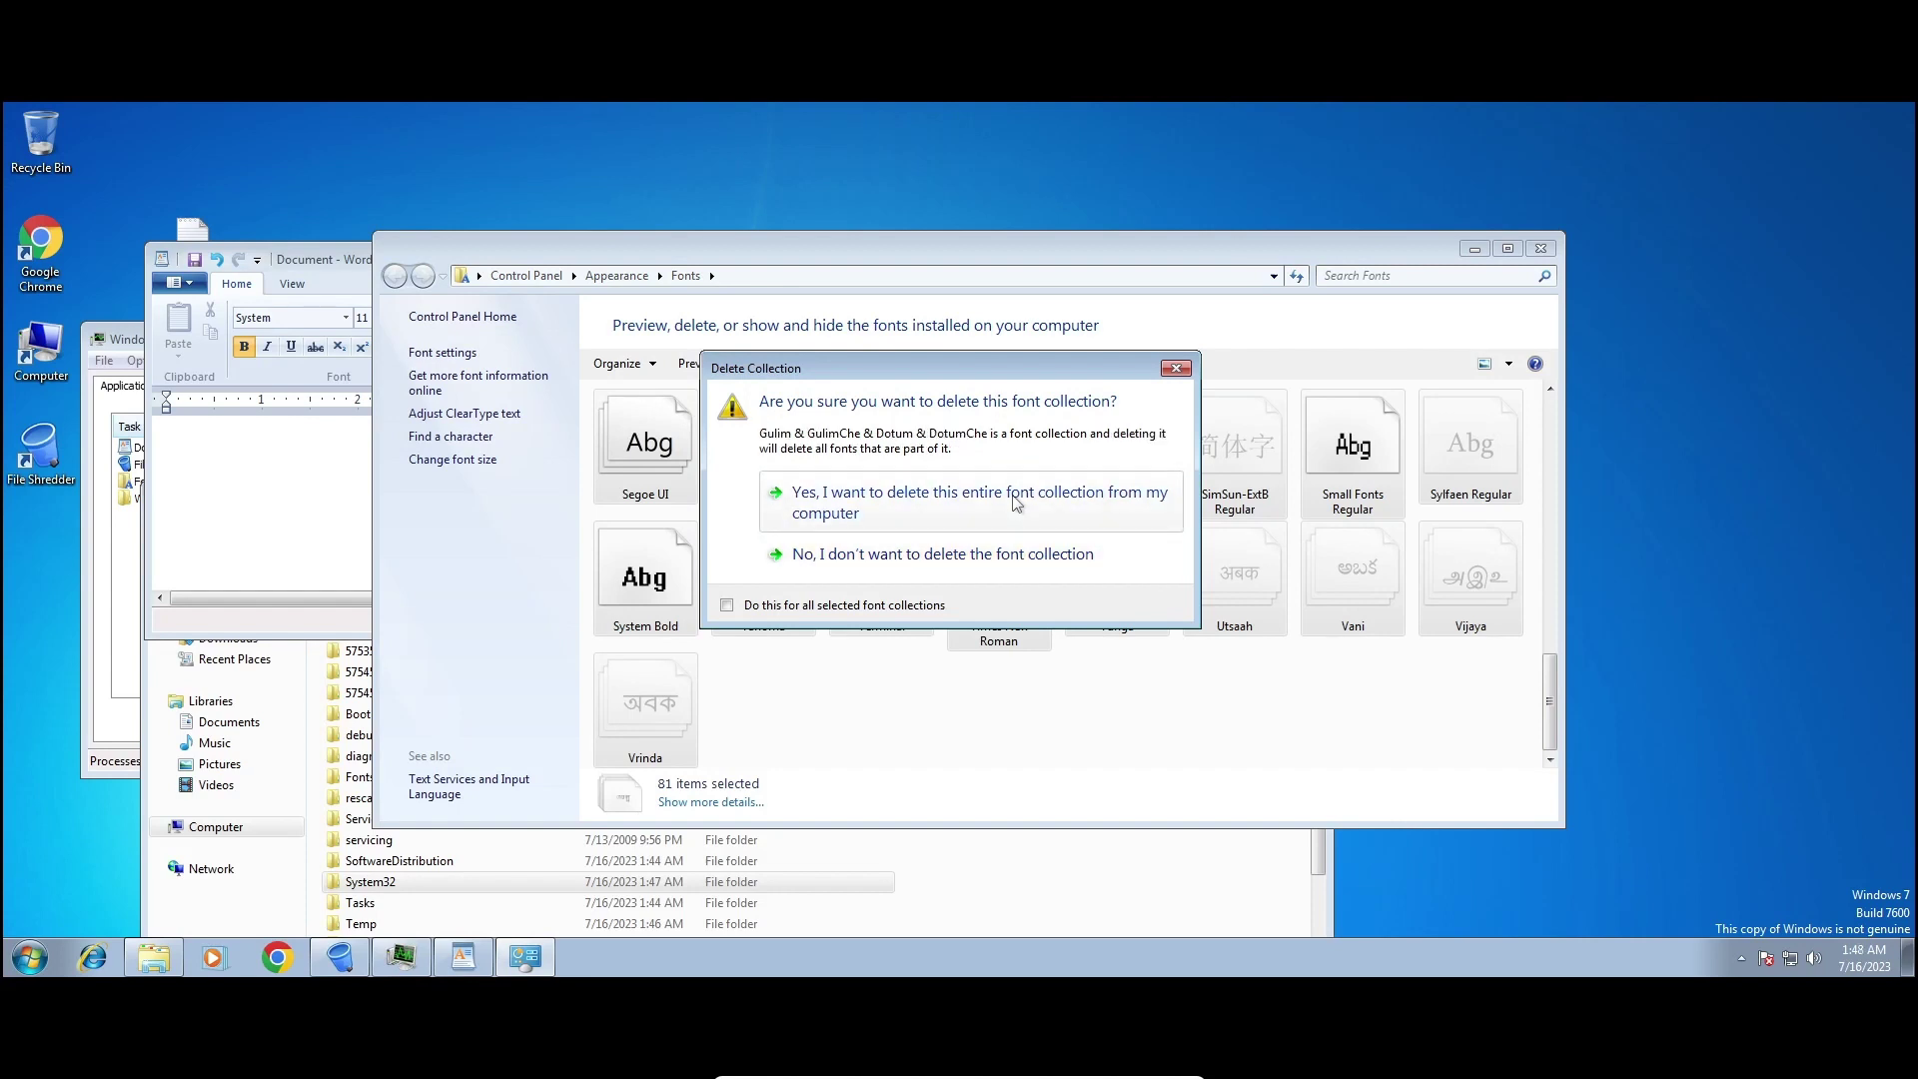
click(1017, 503)
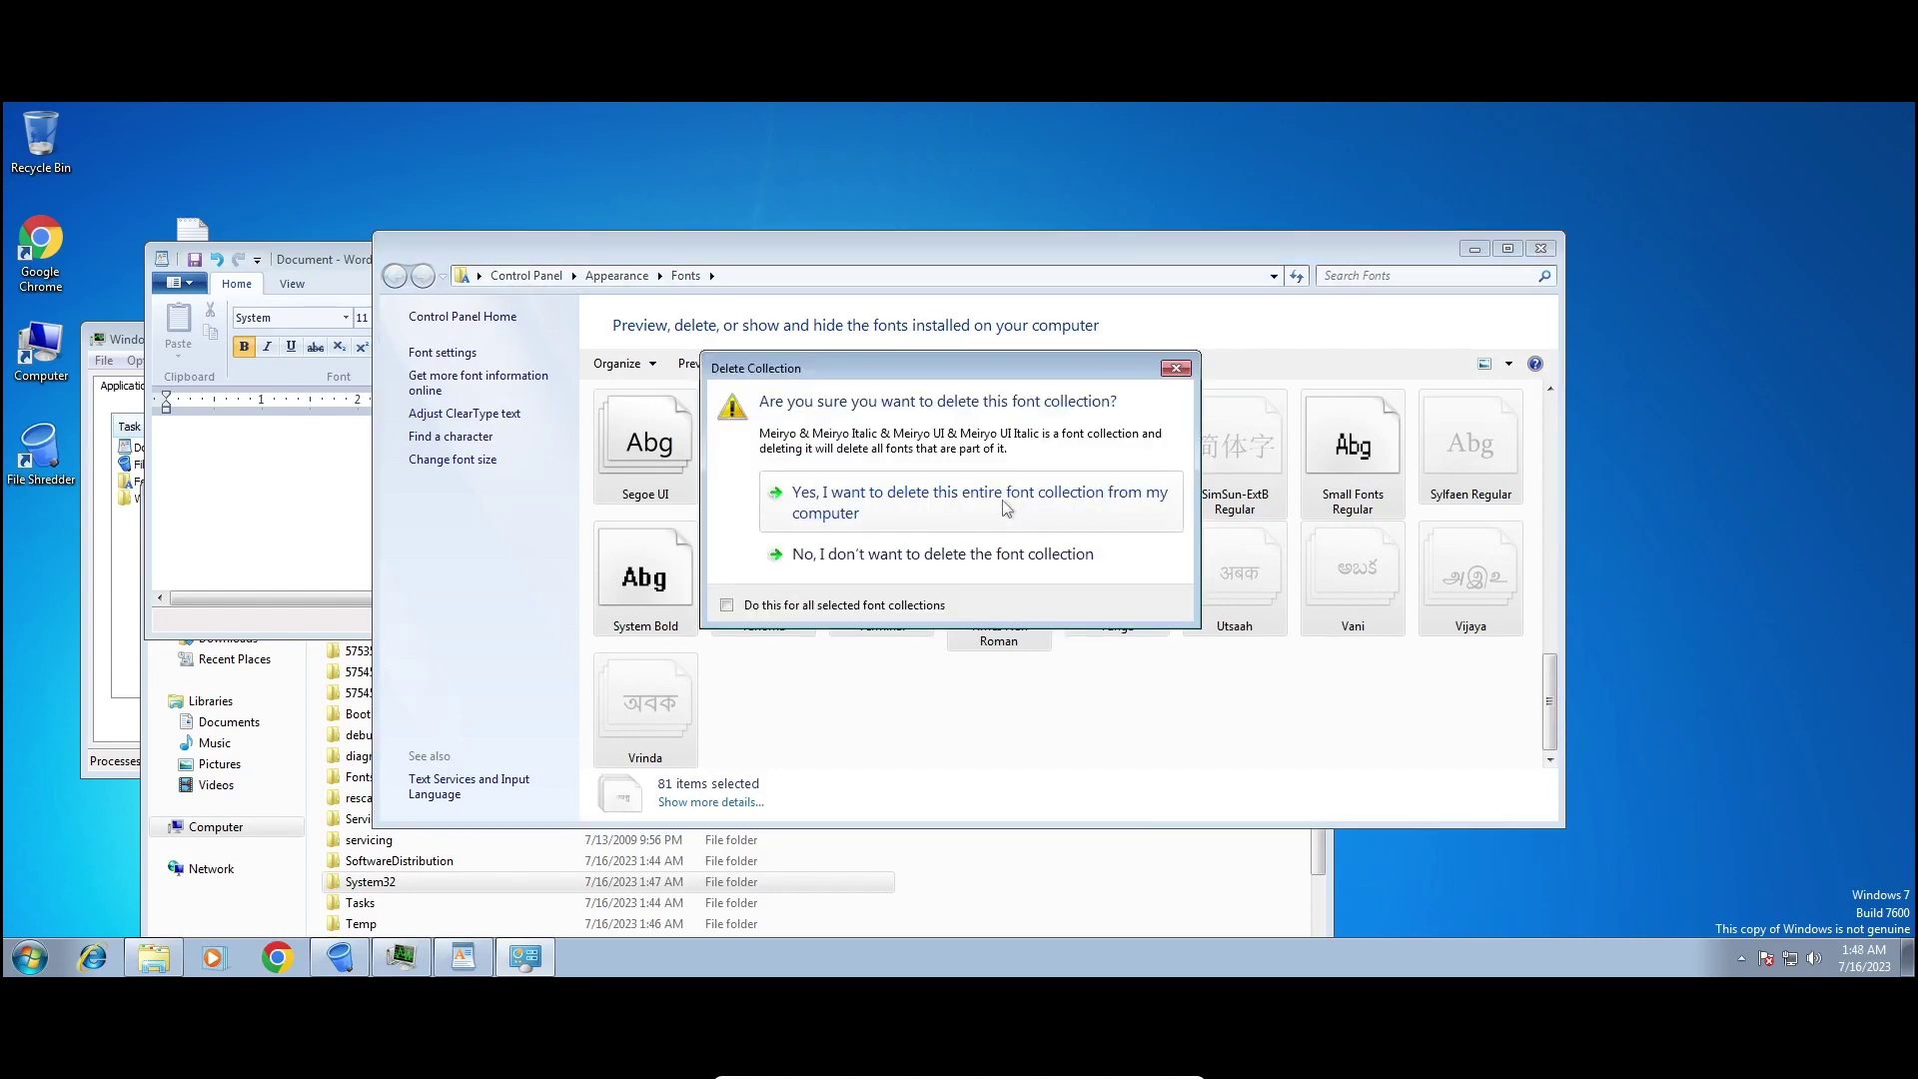
click(898, 514)
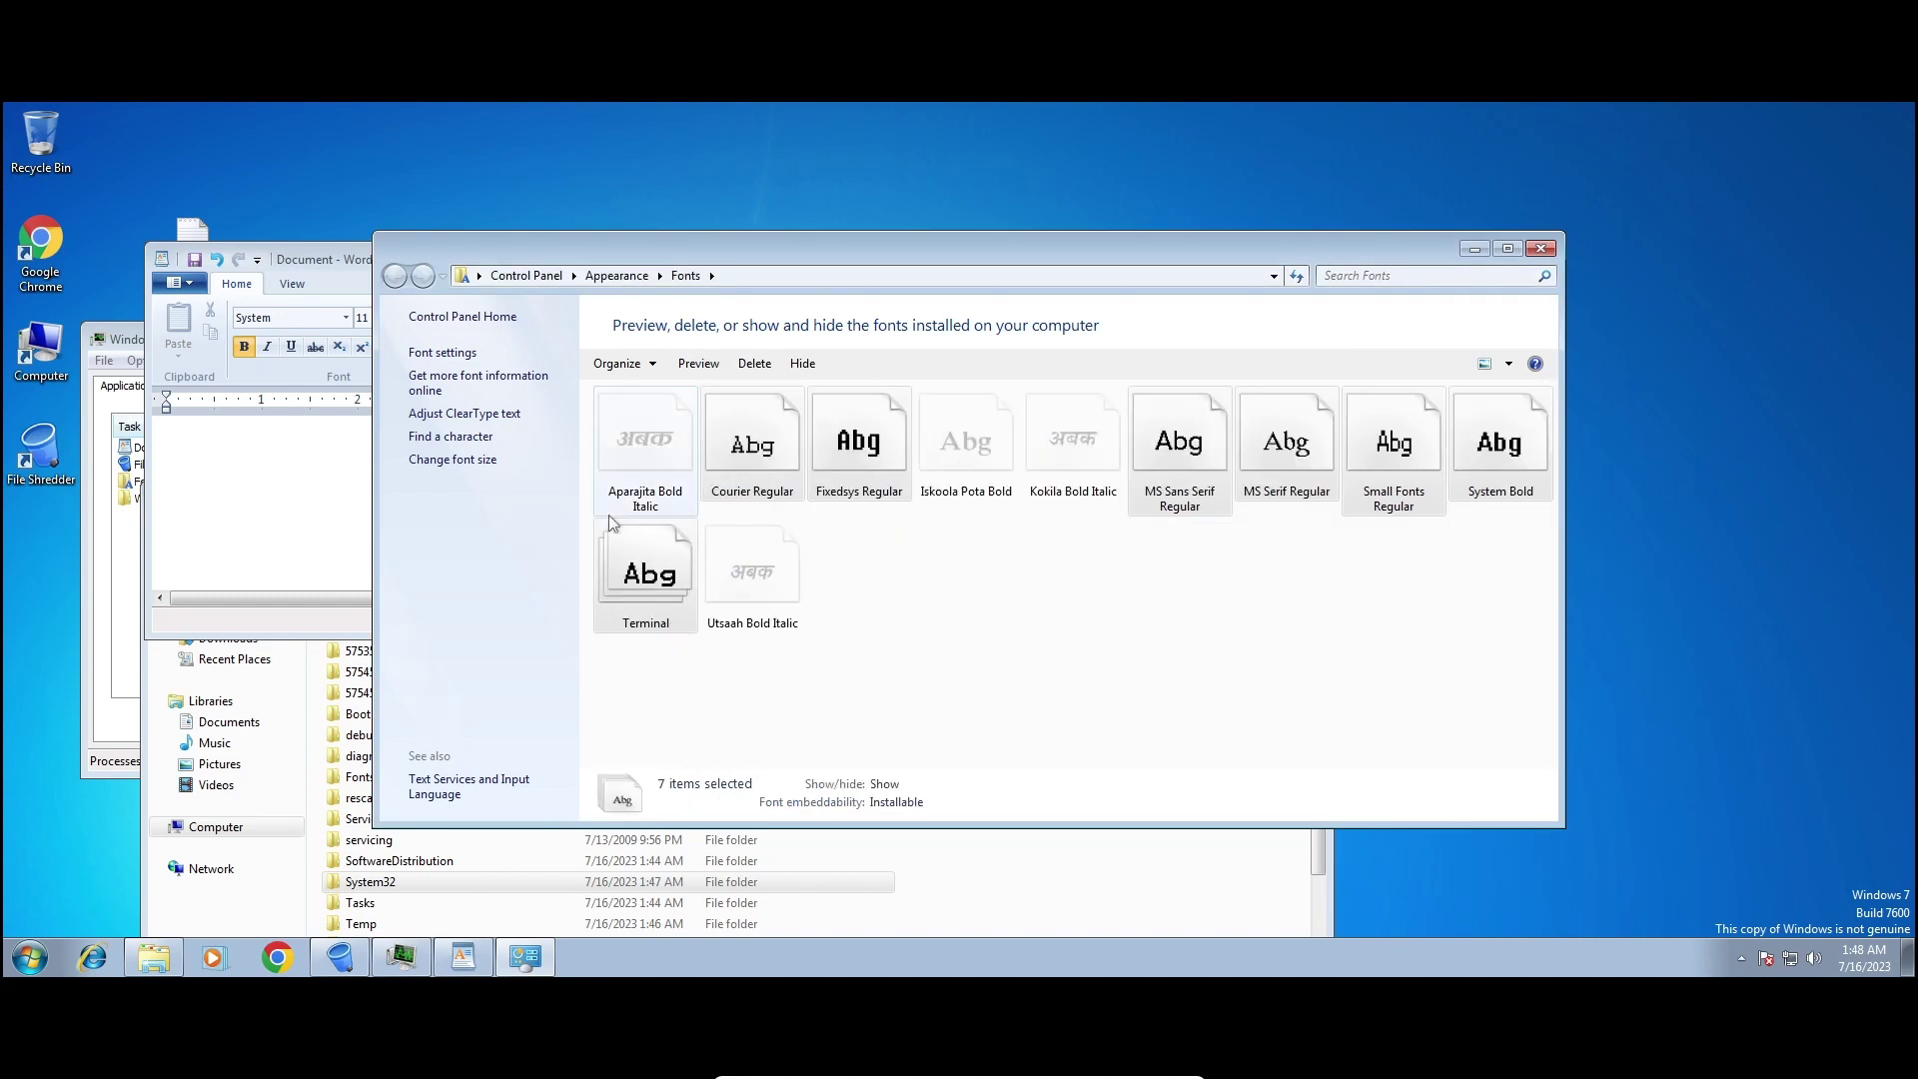
Write "just to help it" in the WordPad document.
click(332, 480)
text(just to help it)
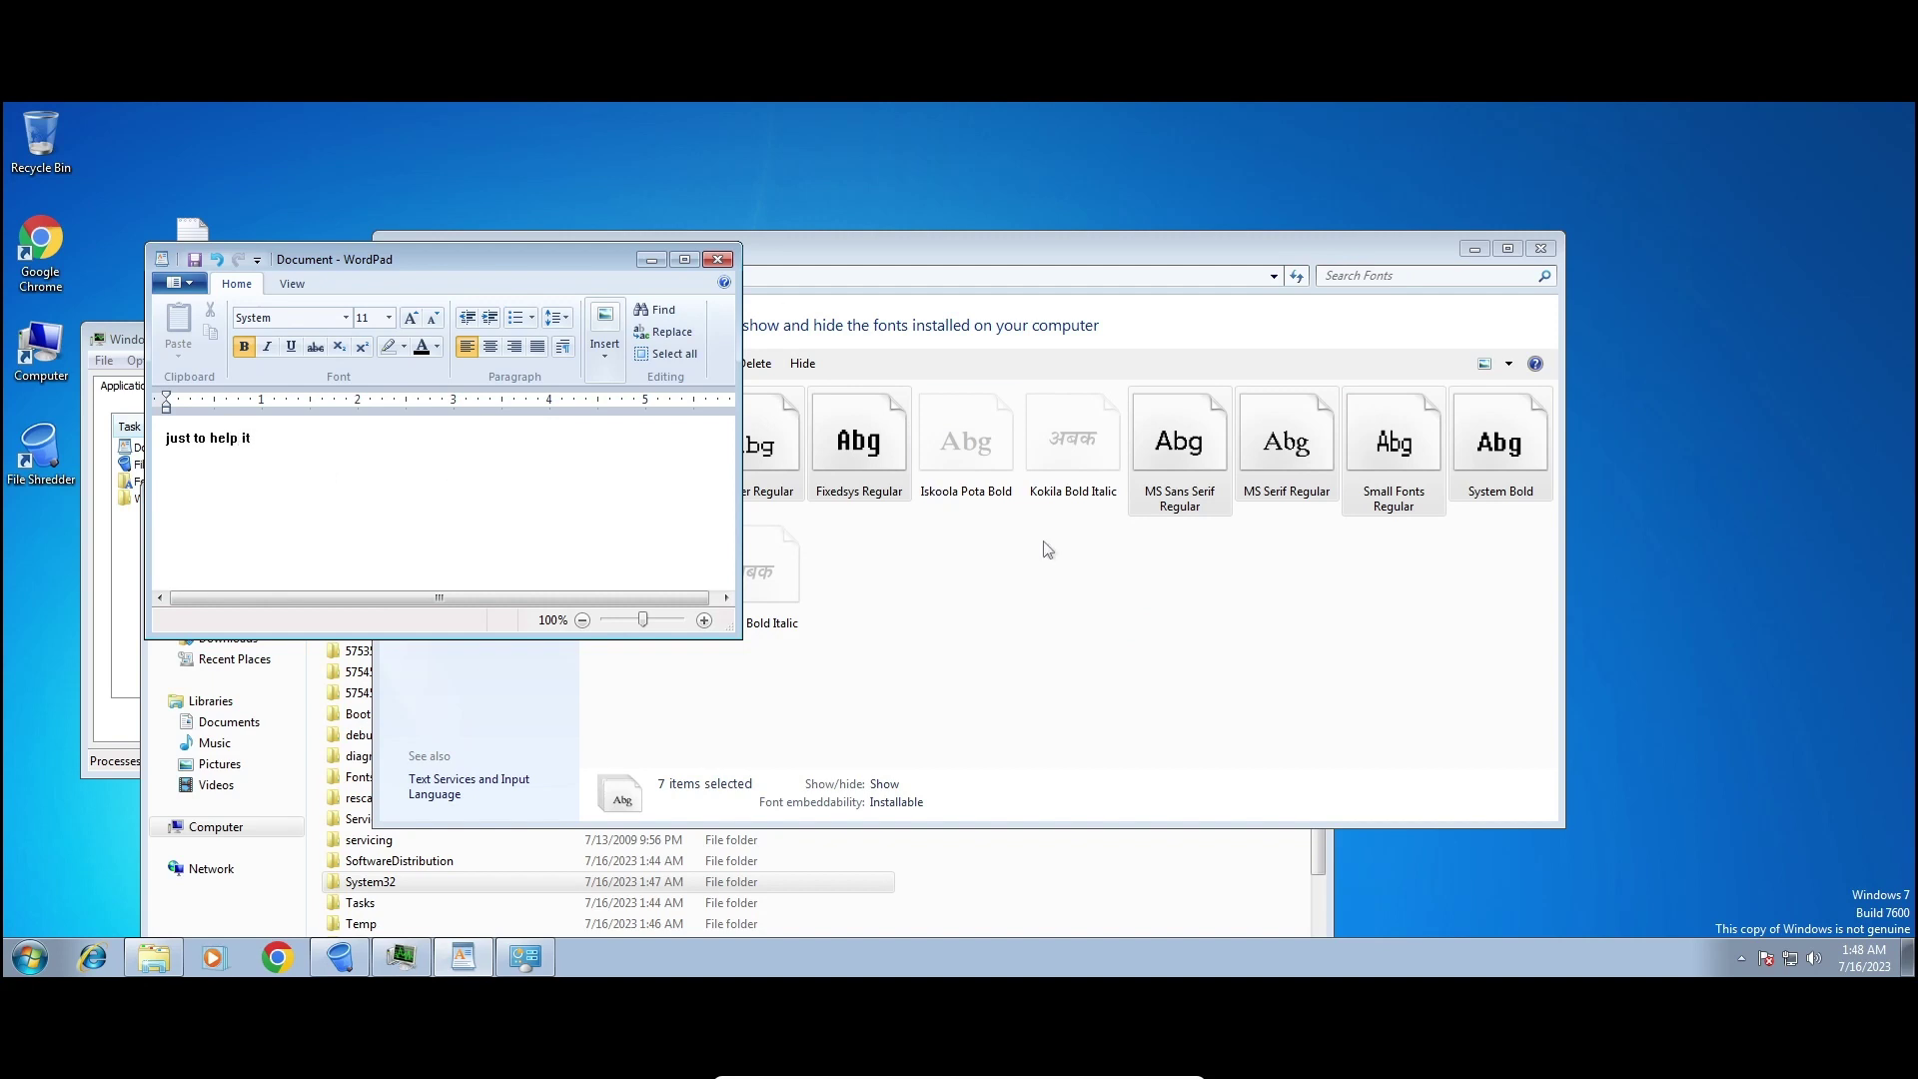
Select all the fonts left in the Fonts folder and request their permanent deletion.
click(1046, 549)
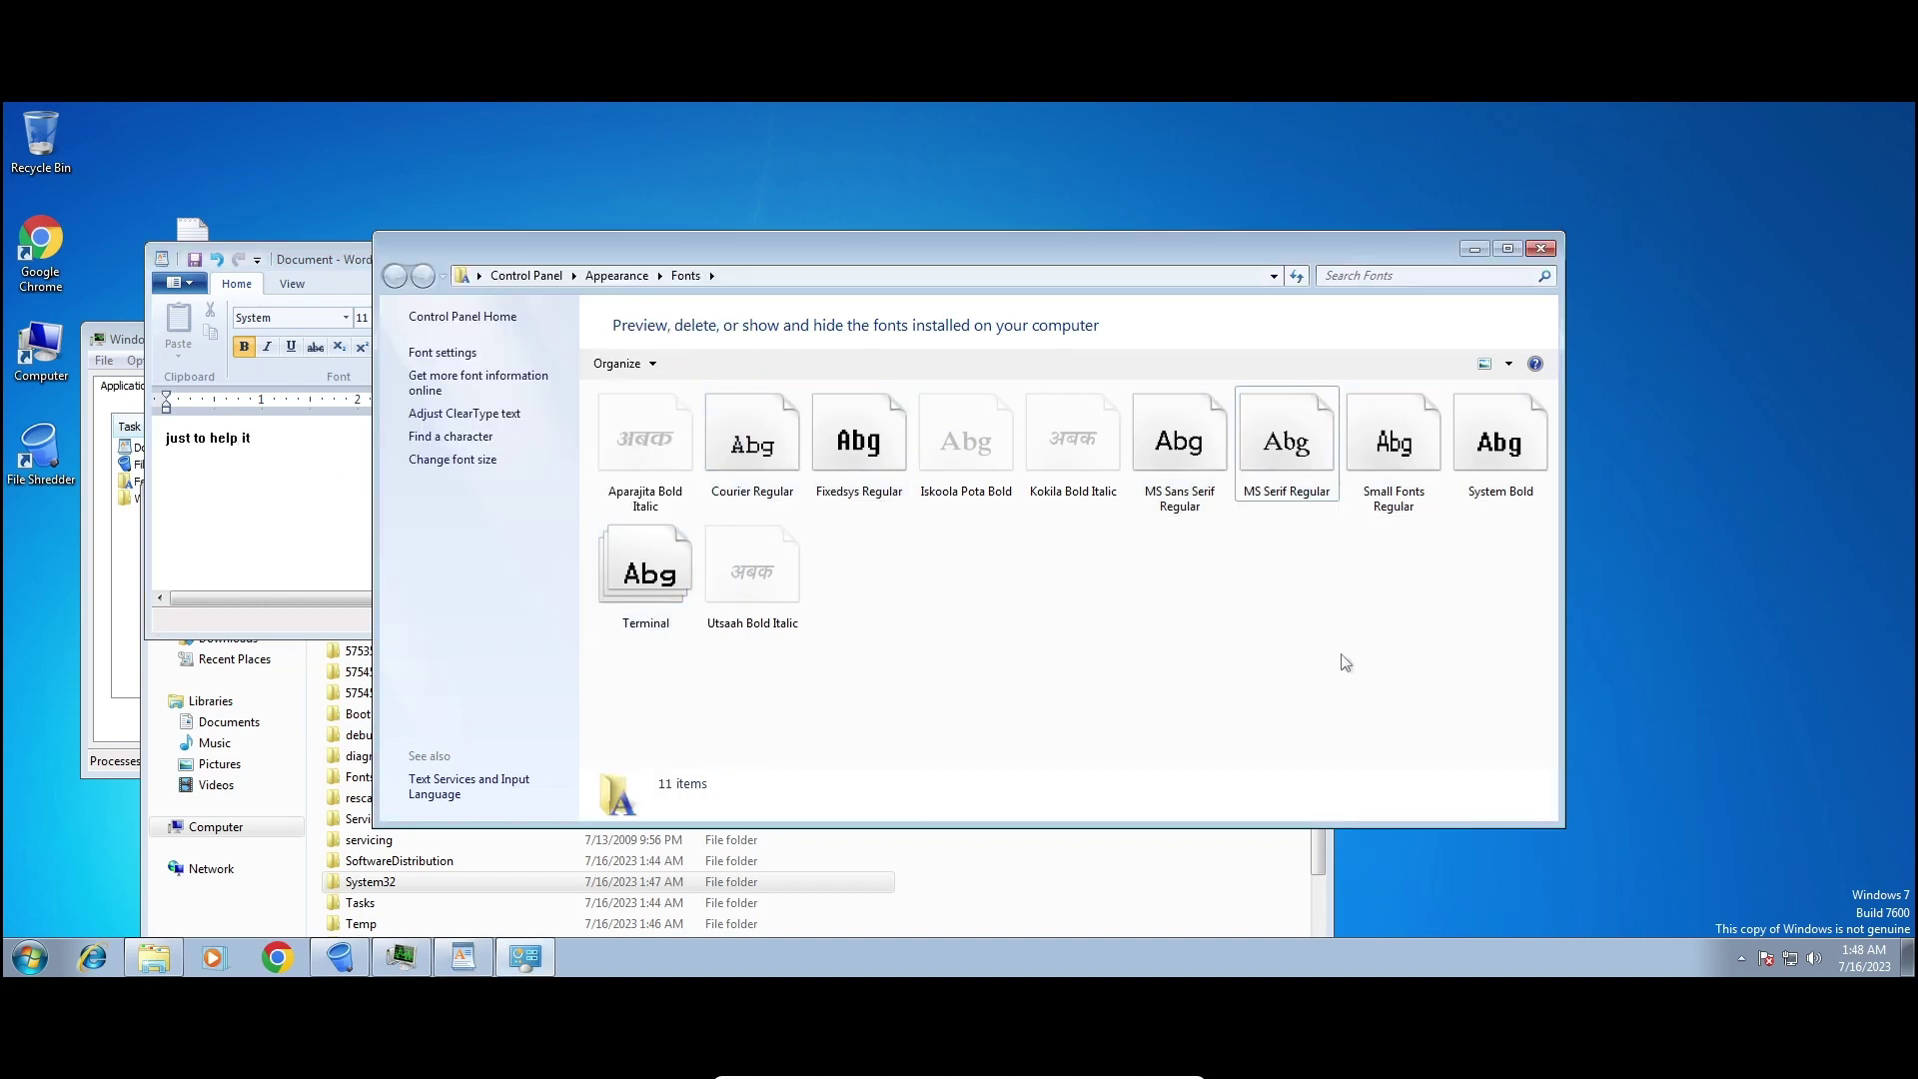
key(ctrl+a)
click(755, 362)
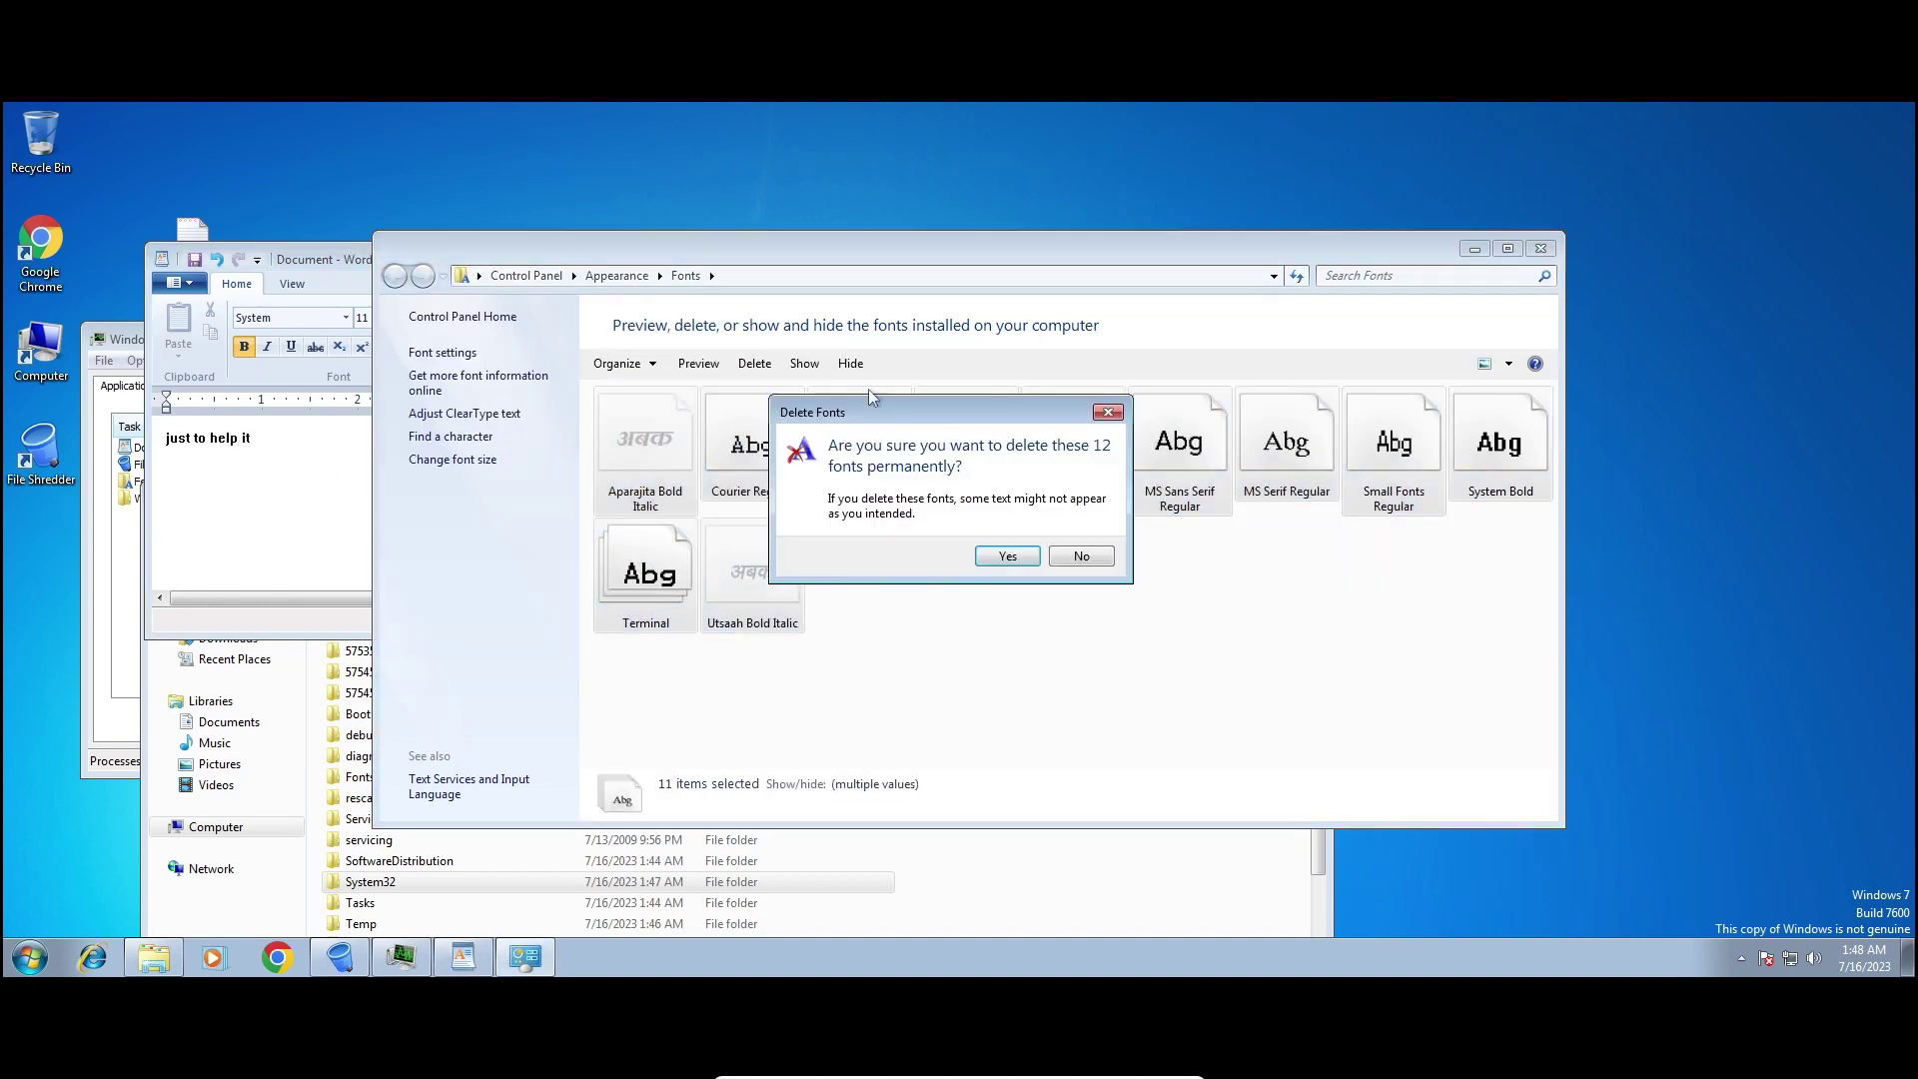
click(1007, 557)
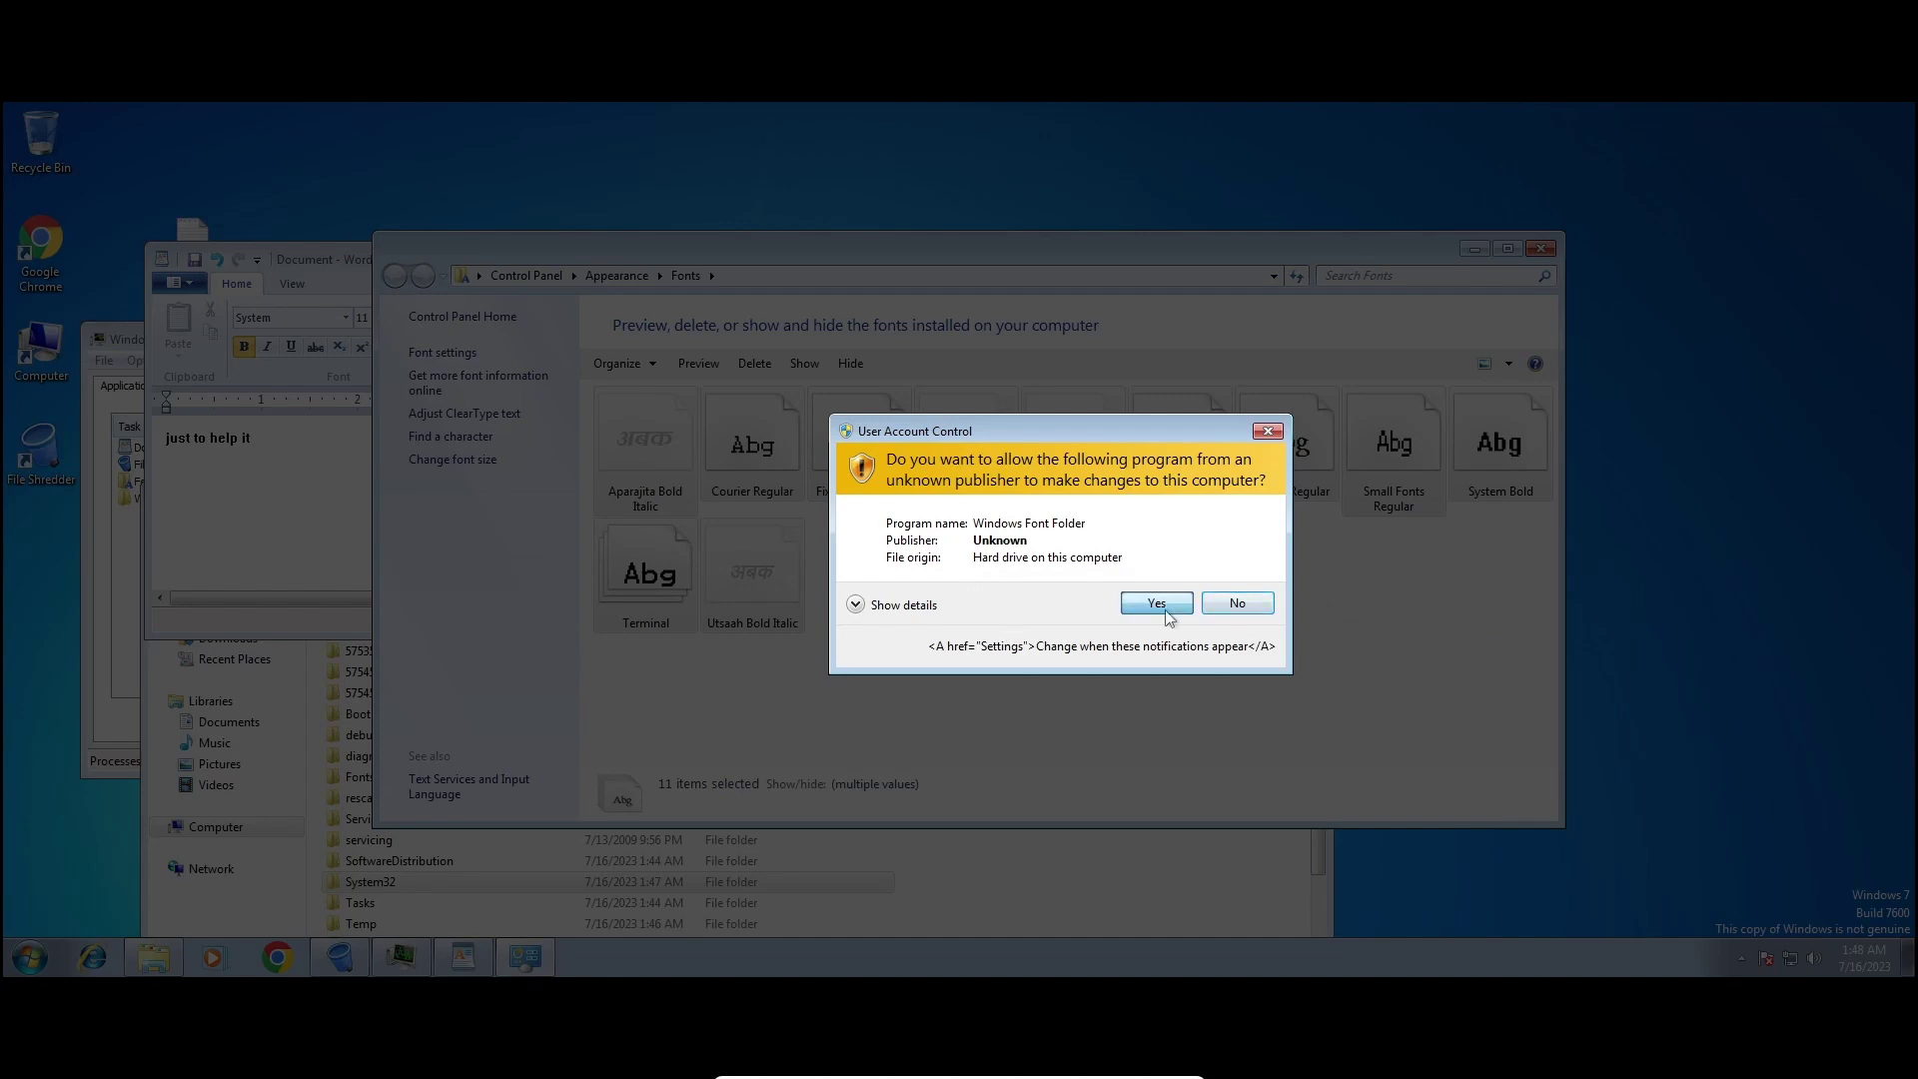
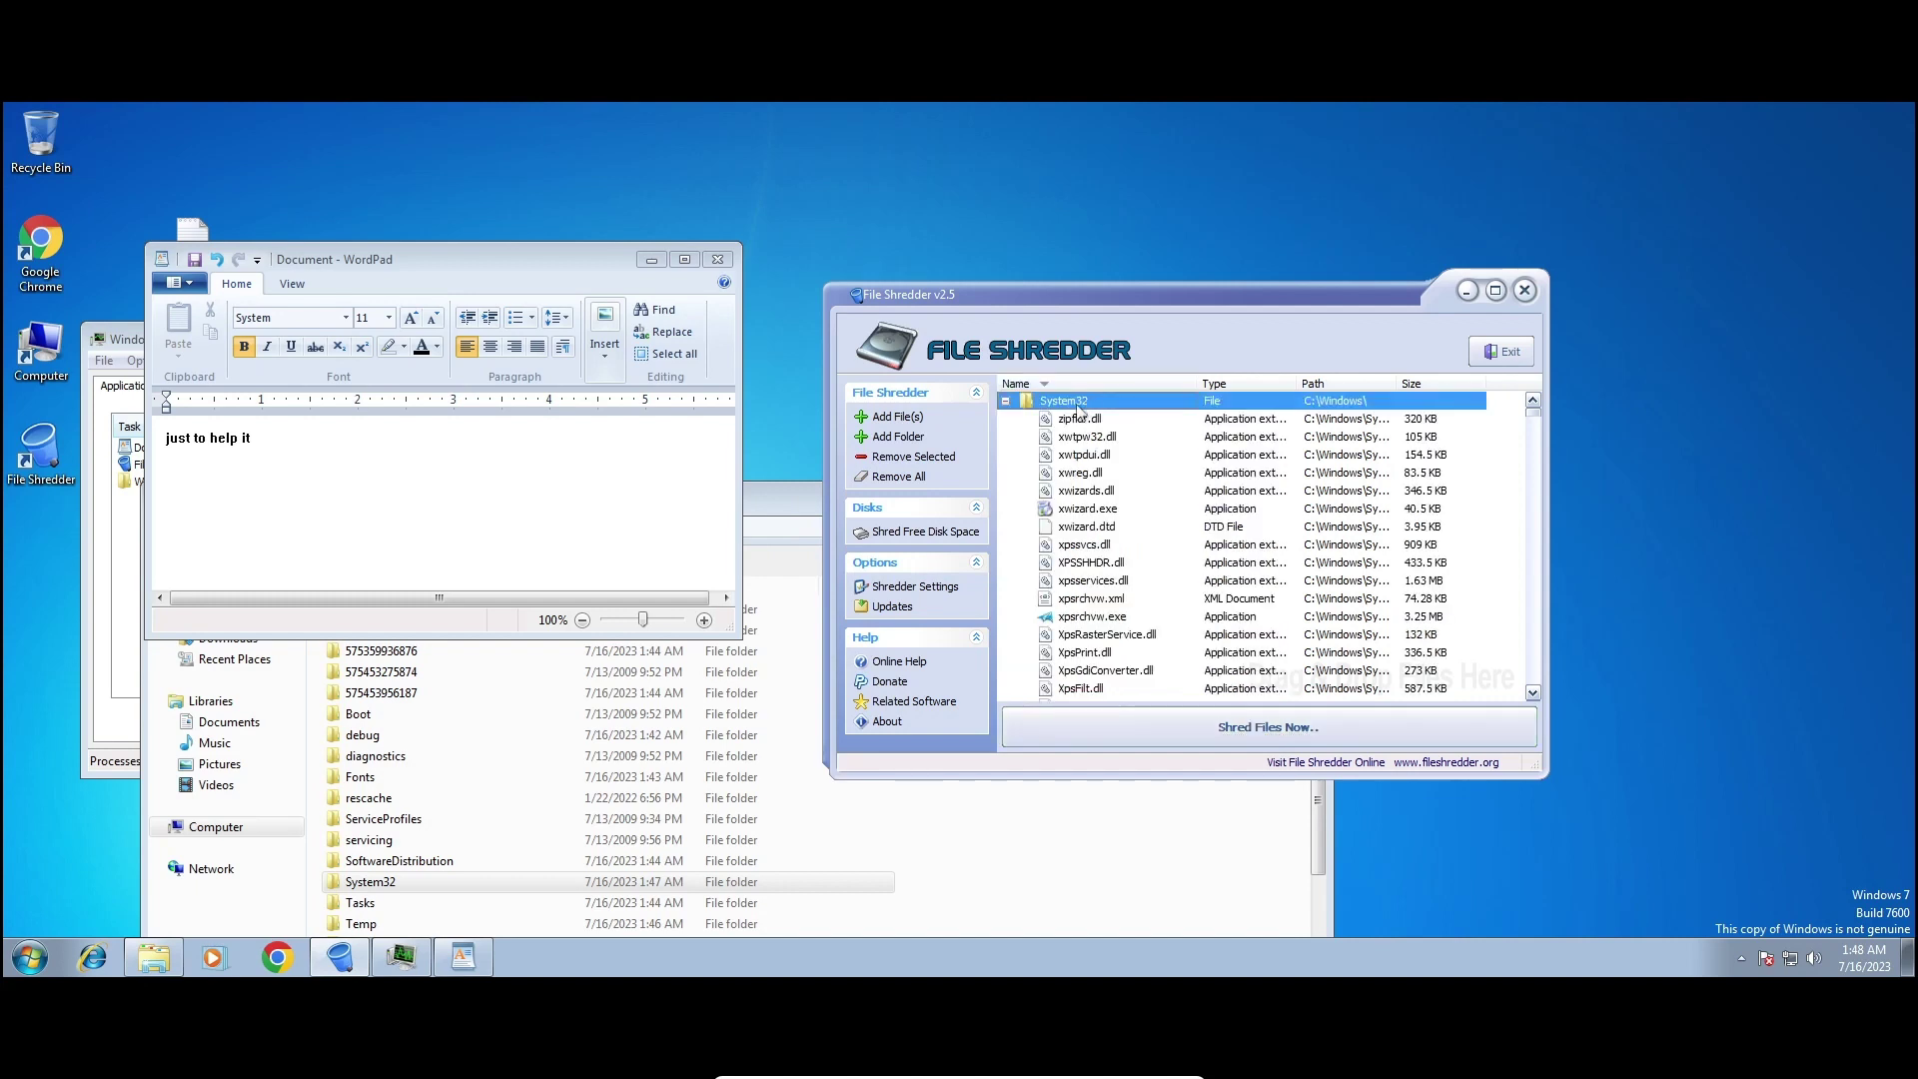
Remove the System32 folder from the File Shredder list.
click(949, 457)
click(1029, 553)
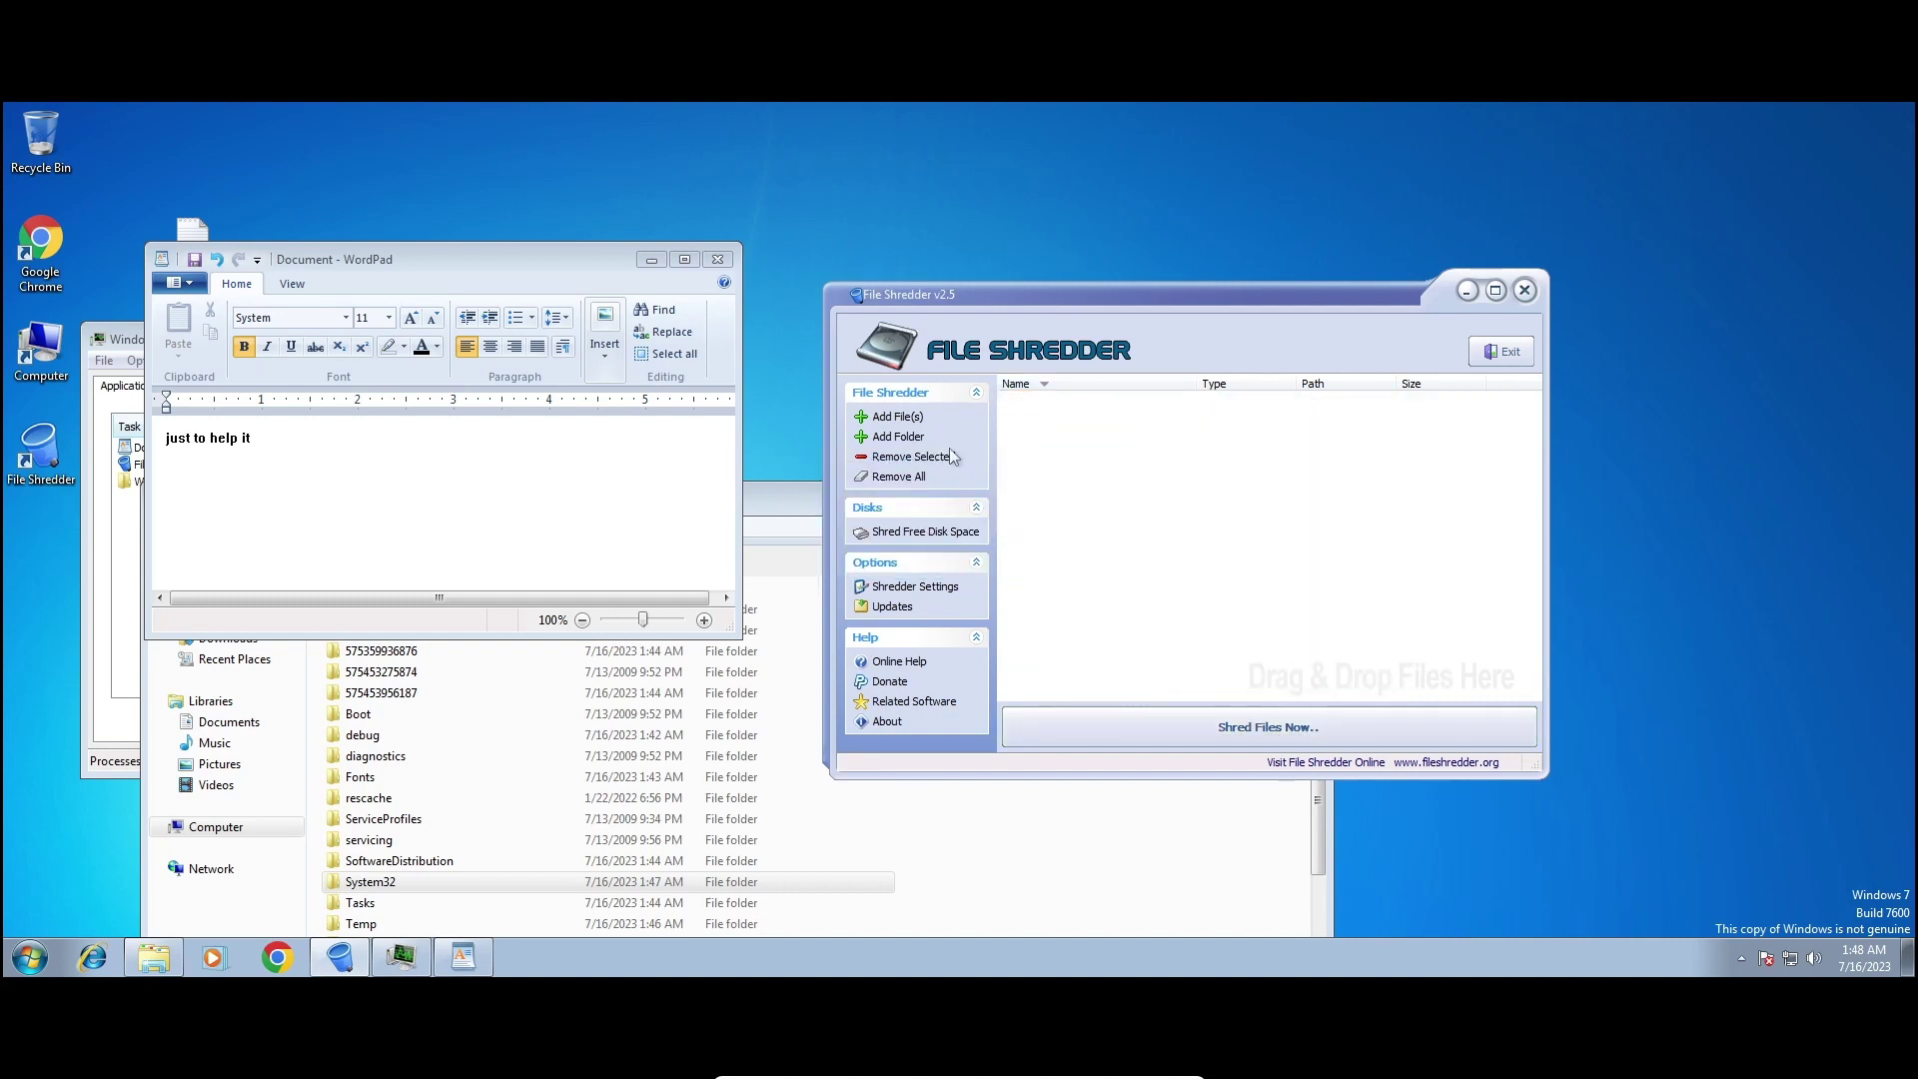
click(914, 438)
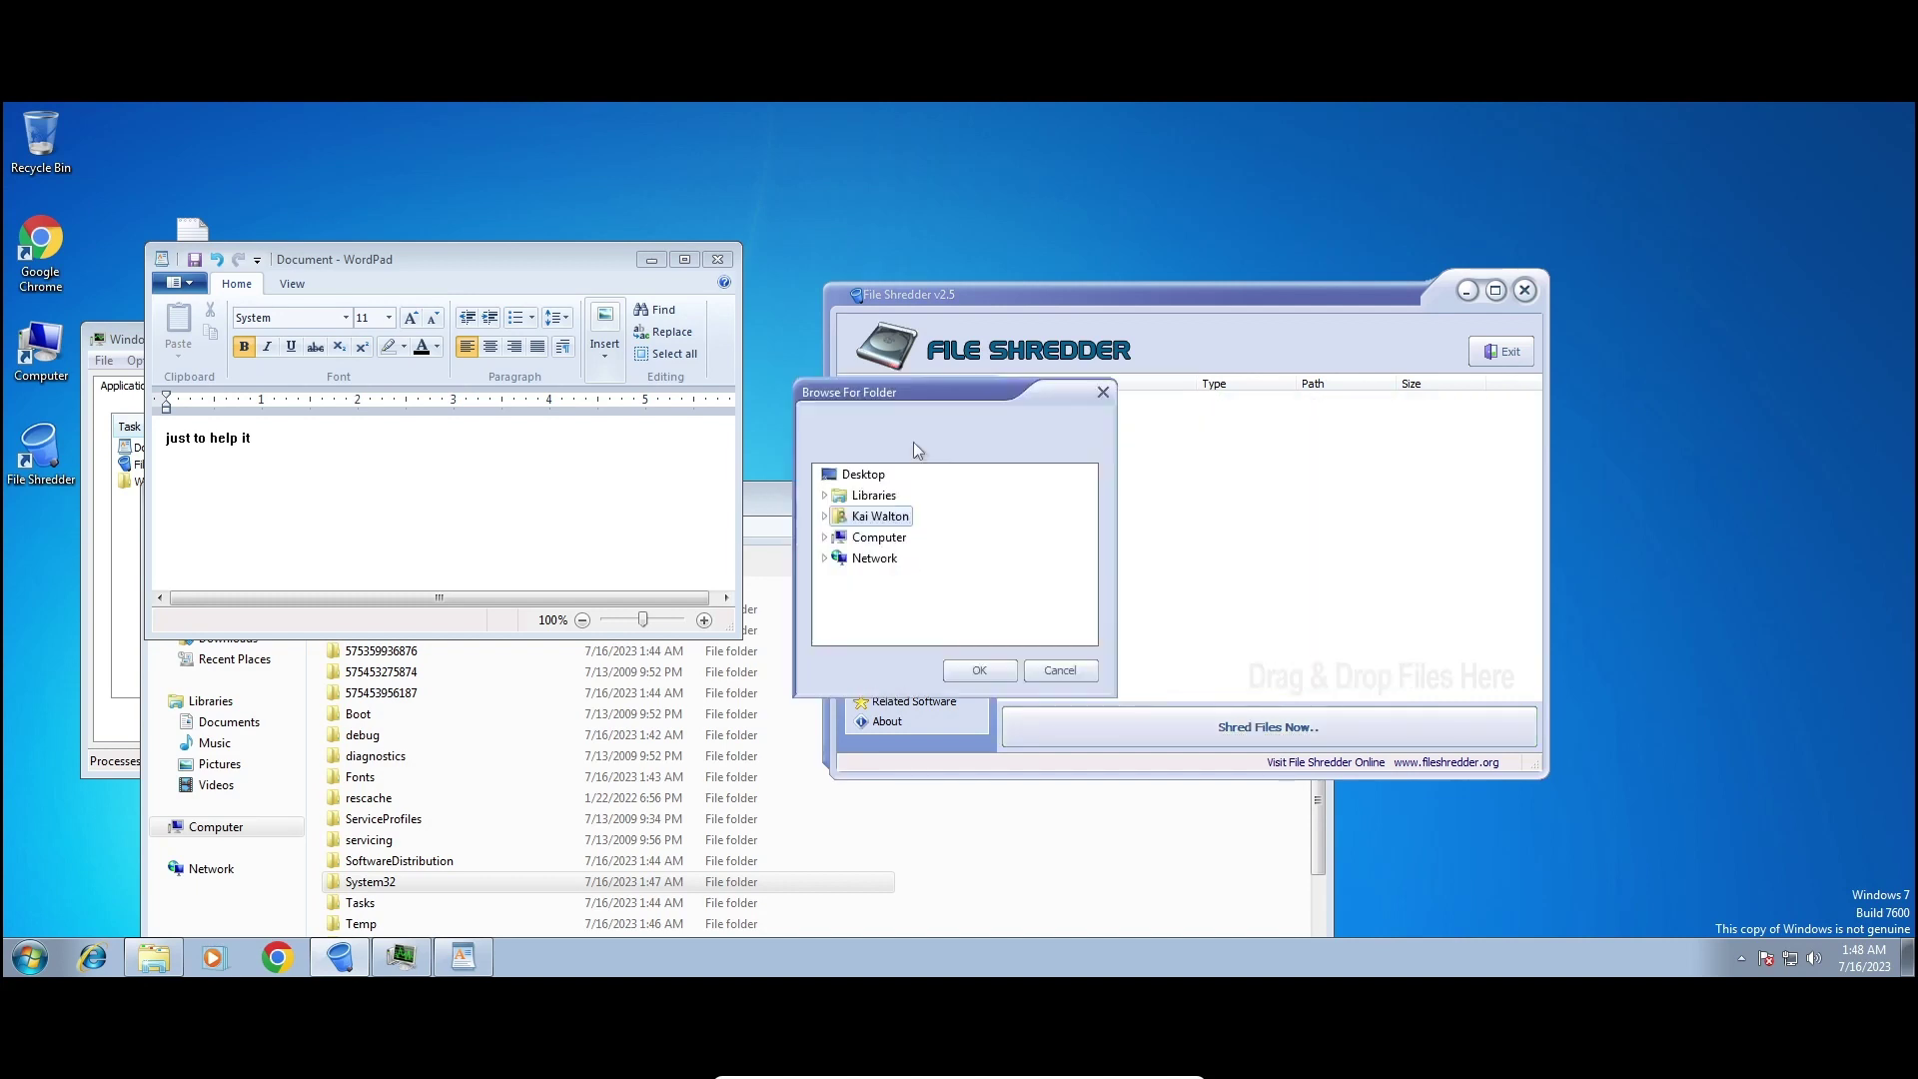
click(824, 538)
click(834, 557)
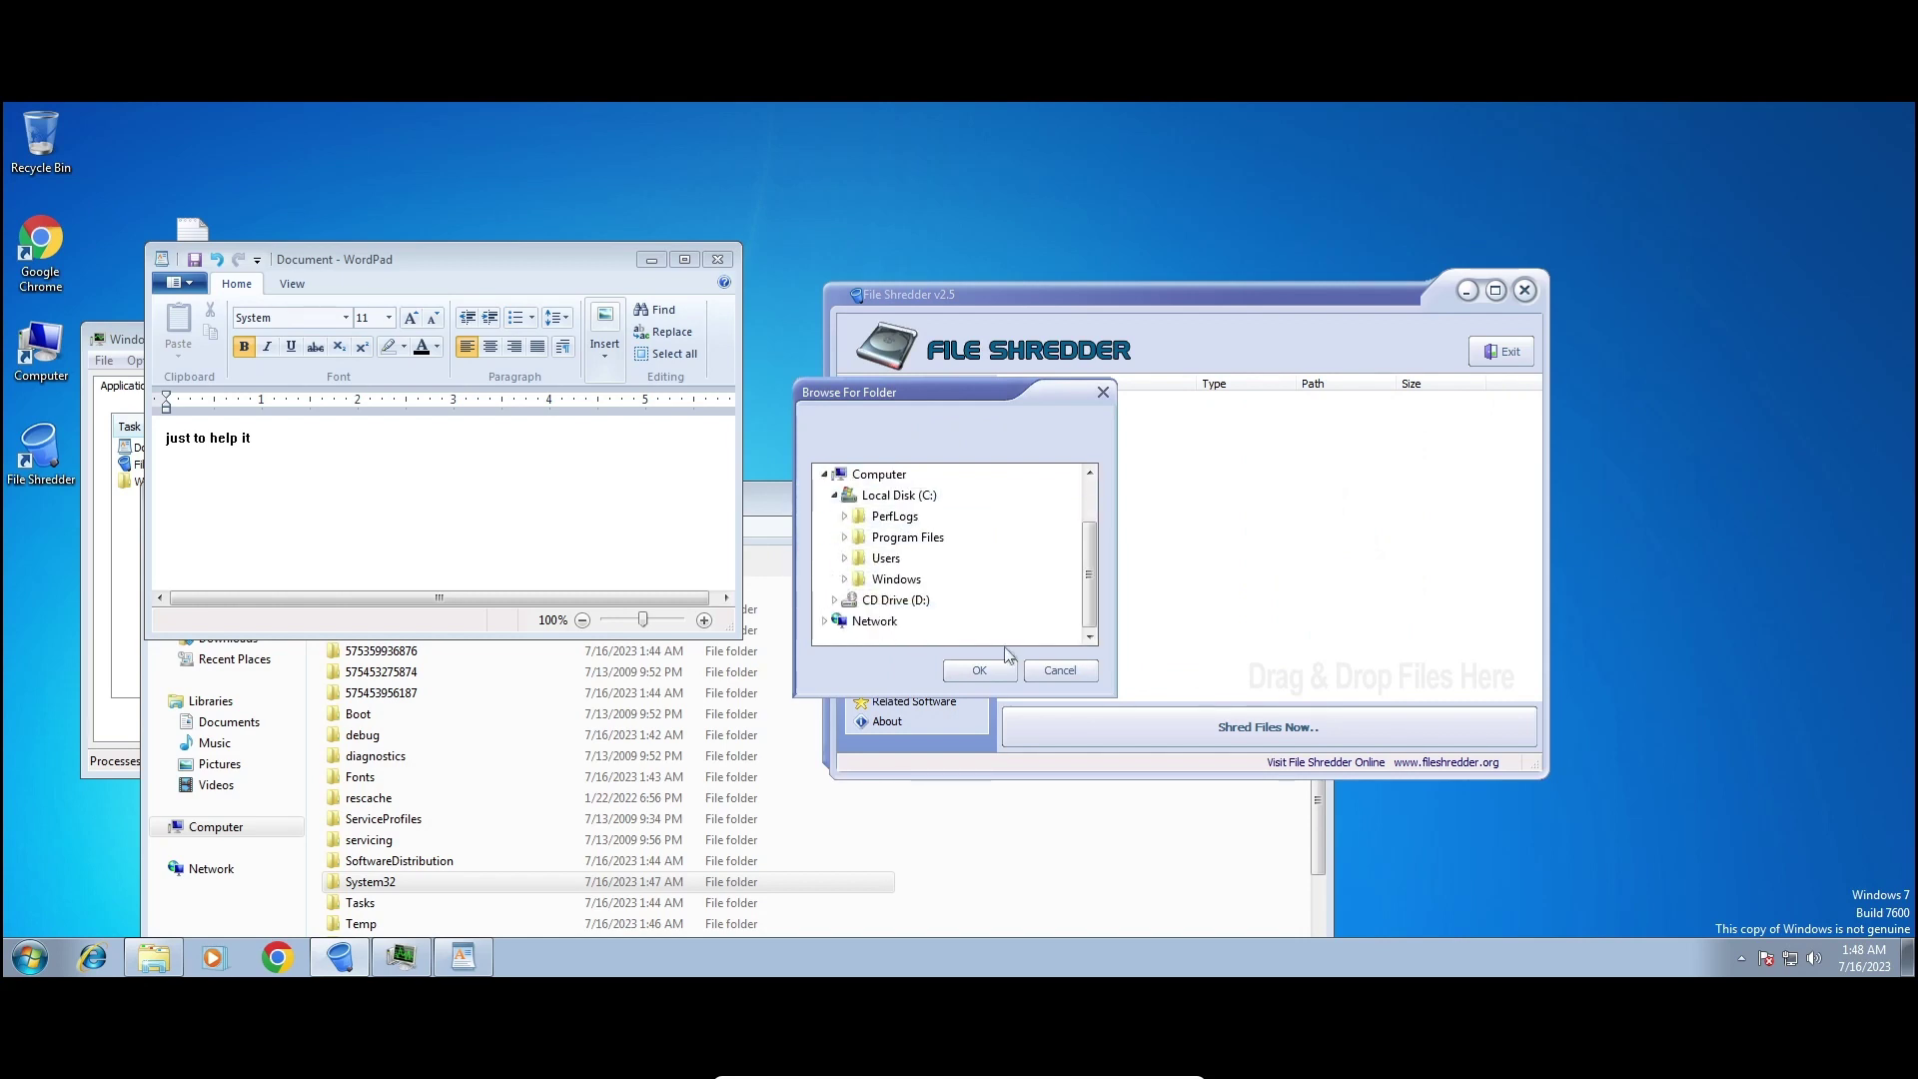
click(1060, 670)
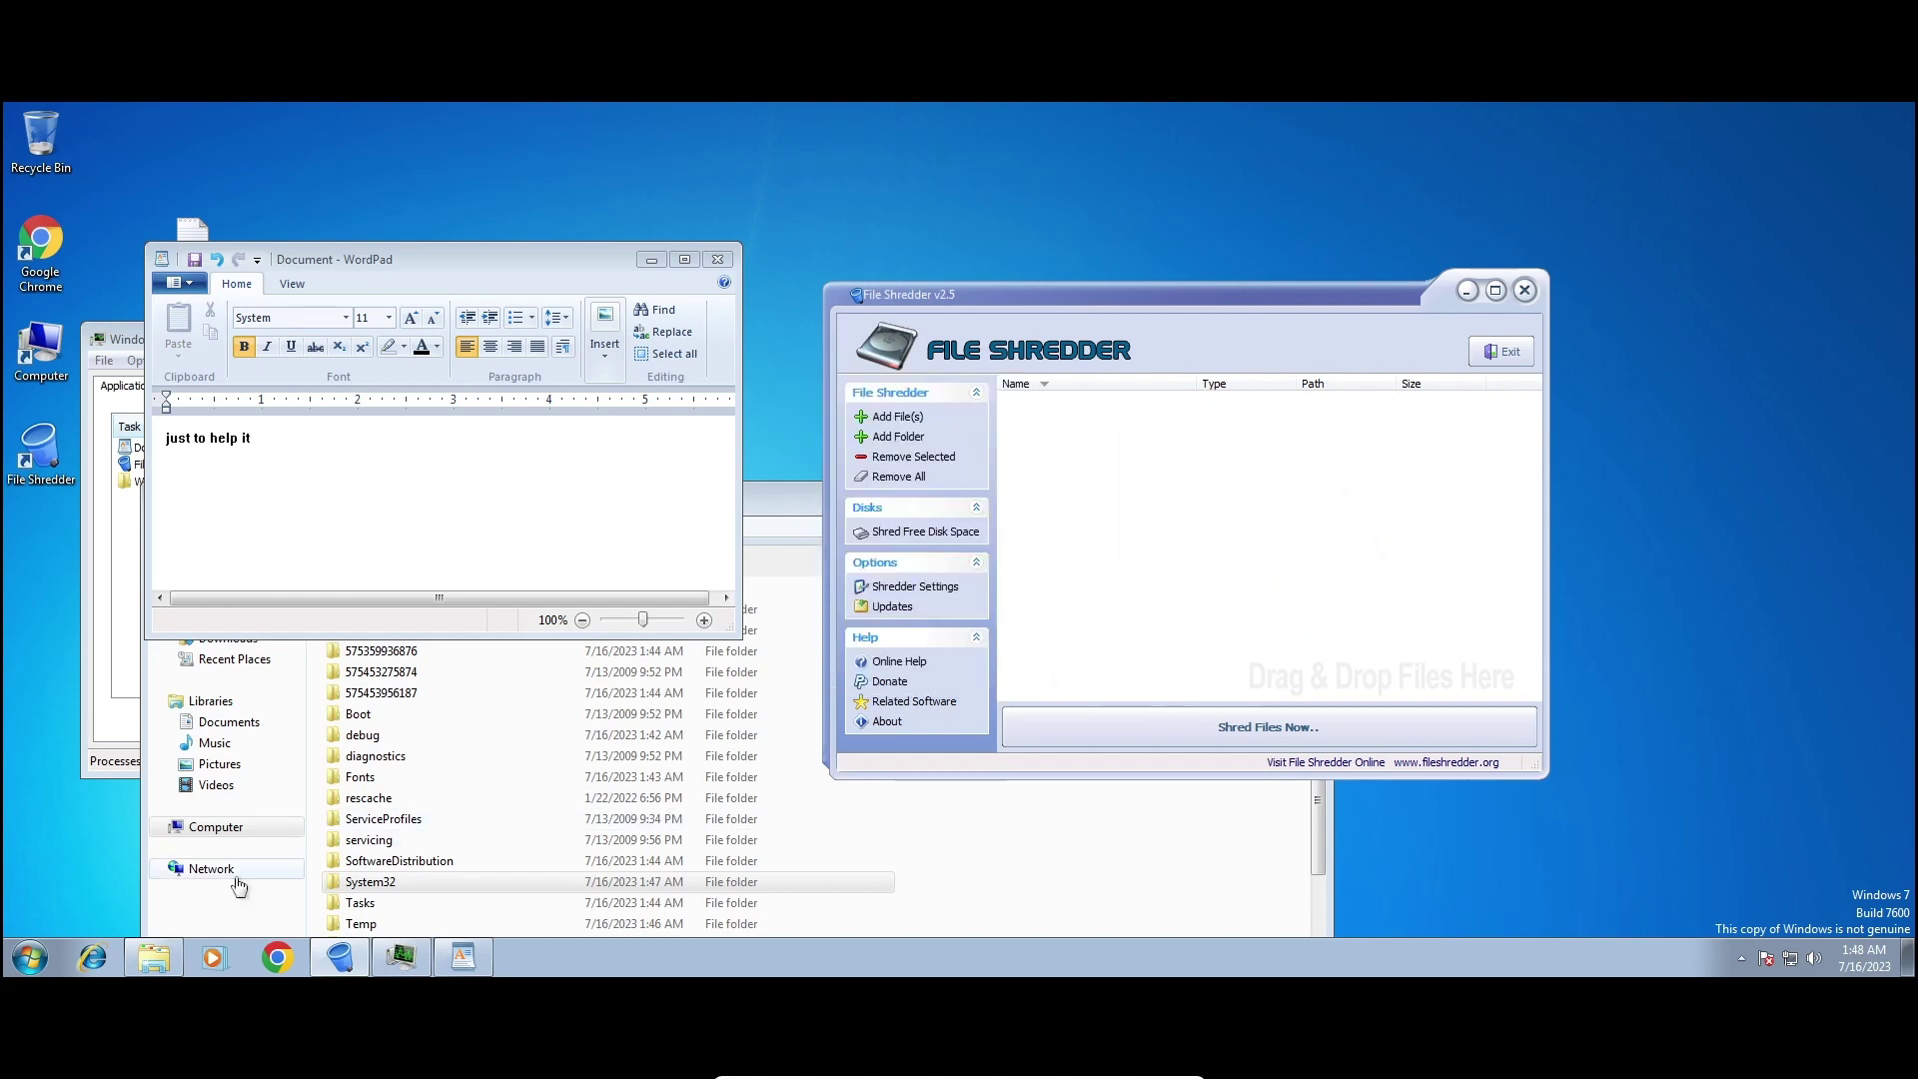
Move the C:\Windows folder window clear of File Shredder and select all its loose files from _default to write.
click(1023, 863)
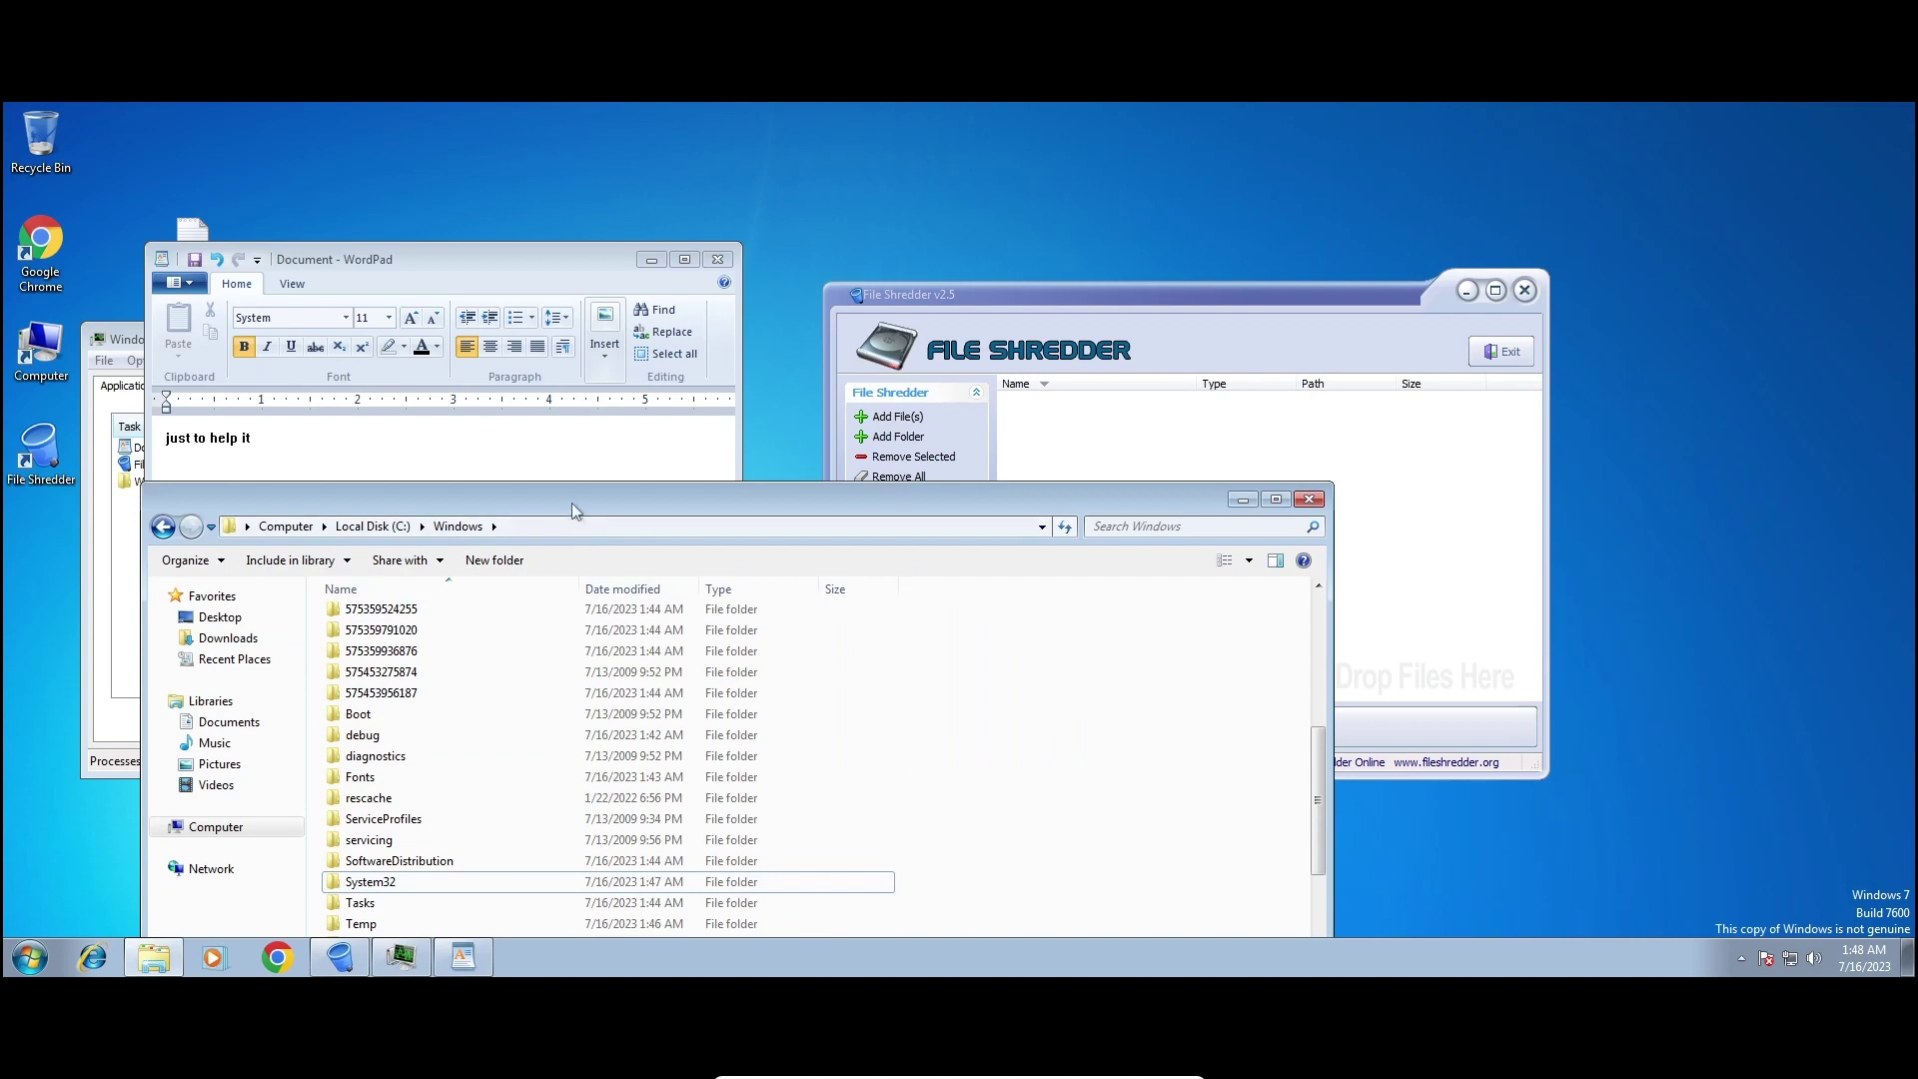
drag(572, 509, 1424, 283)
key(ctrl+a)
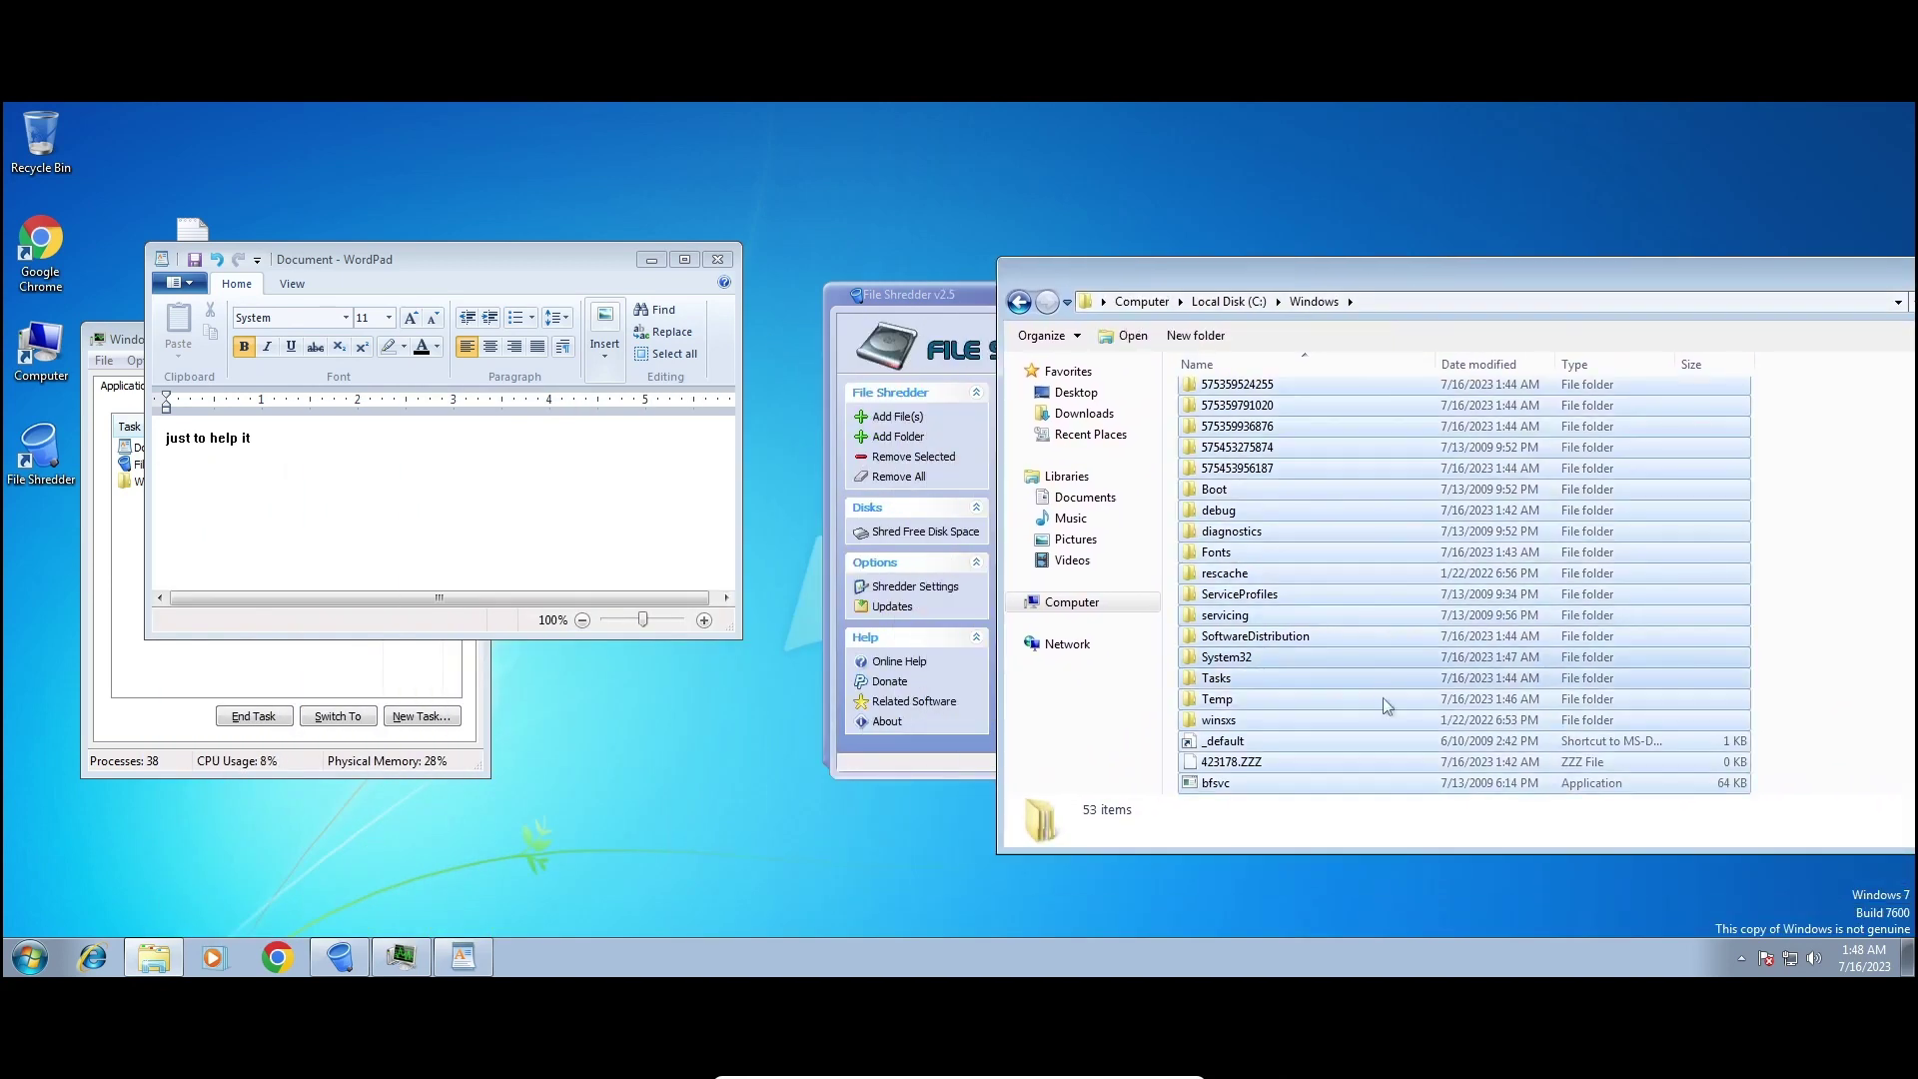
scroll(1383, 699, up, 6)
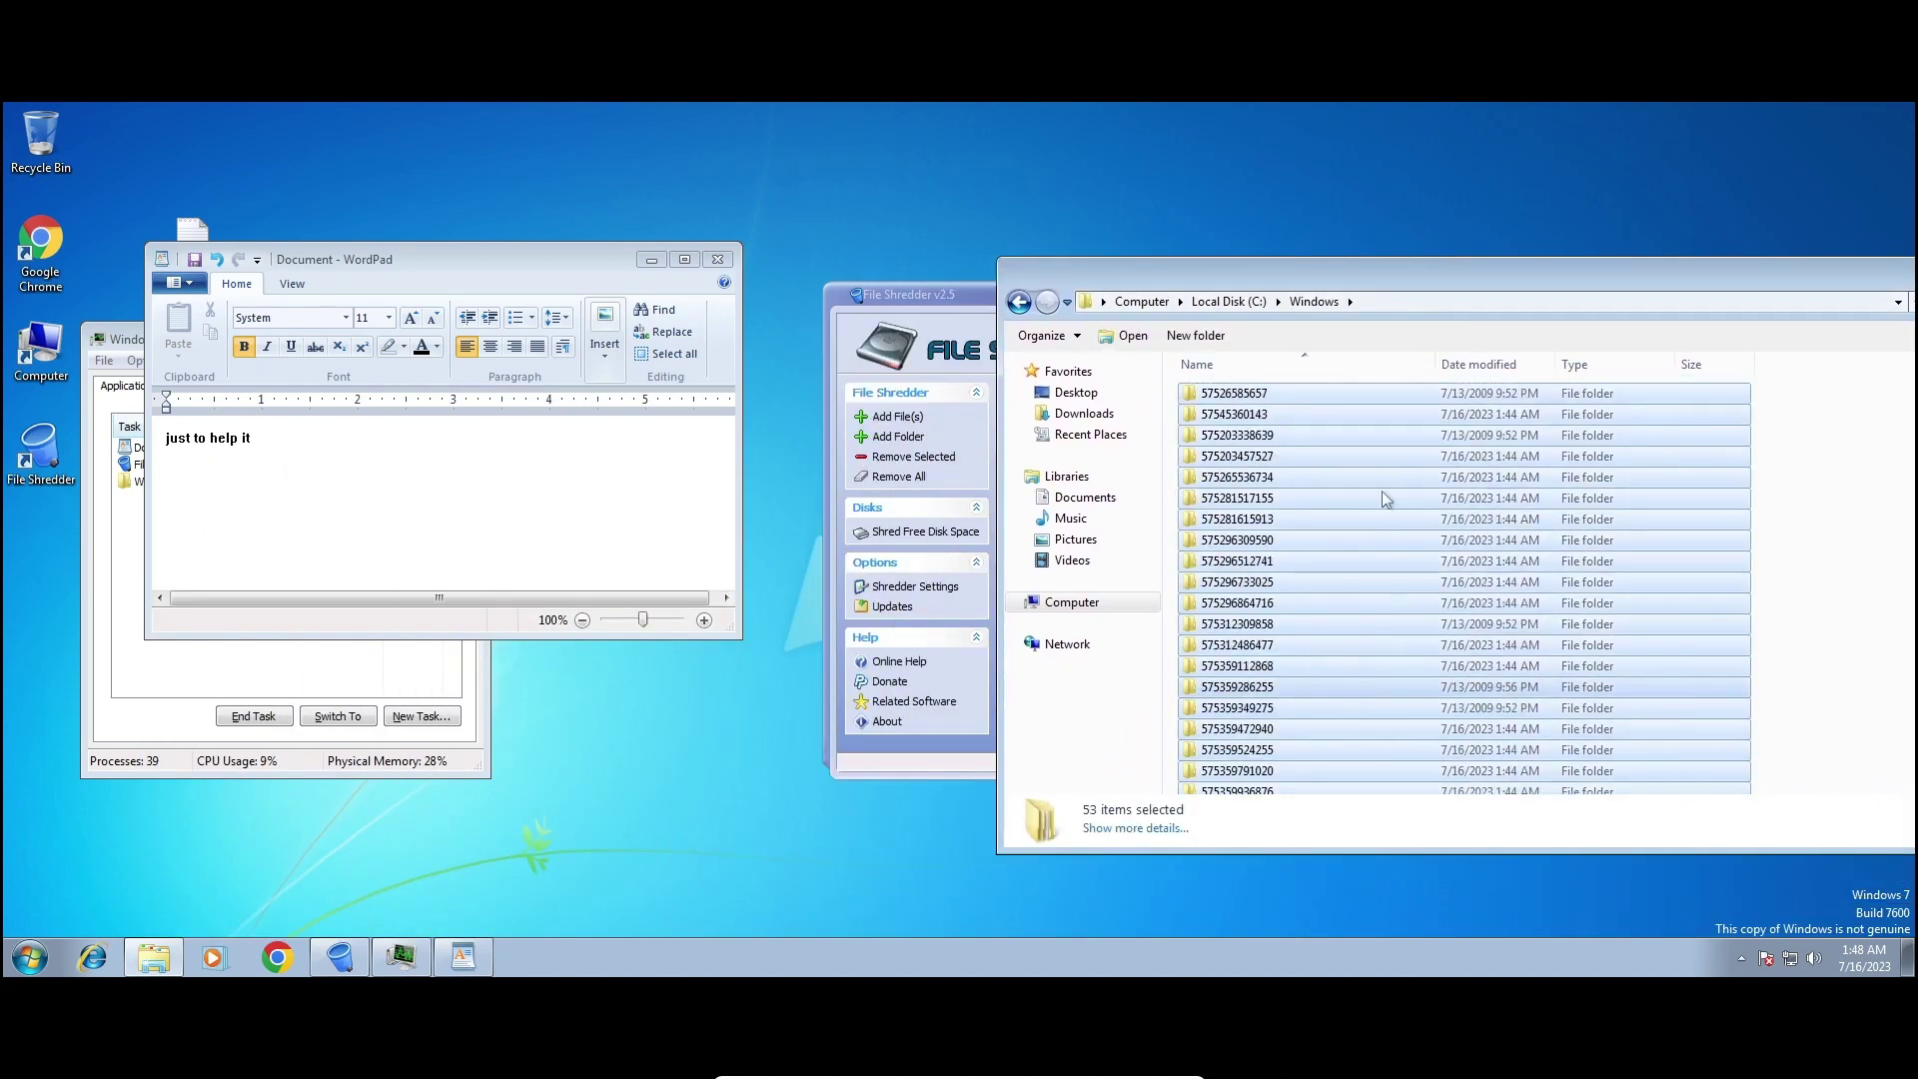
drag(1319, 276, 1514, 293)
drag(1480, 620, 1438, 474)
click(1438, 473)
scroll(1459, 589, down, 20)
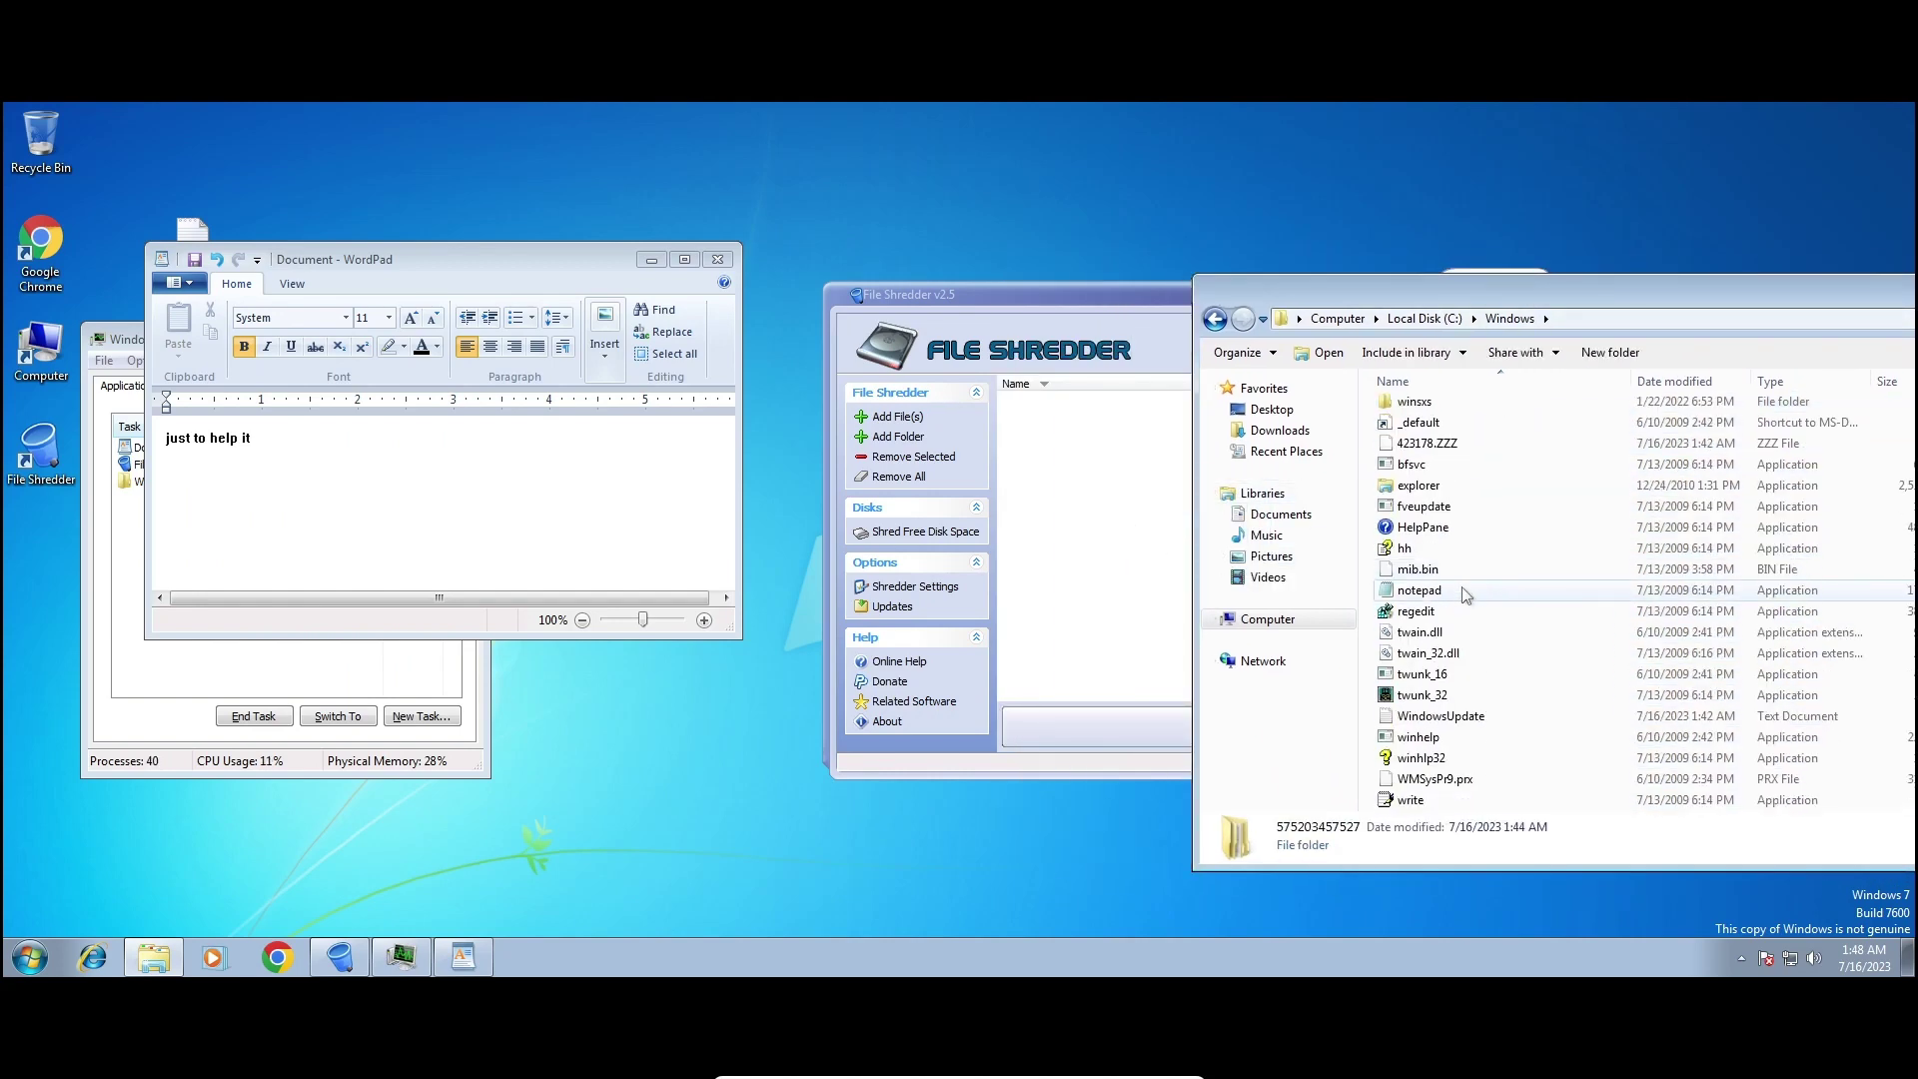
scroll(1466, 594, up, 4)
drag(1368, 664, 1496, 811)
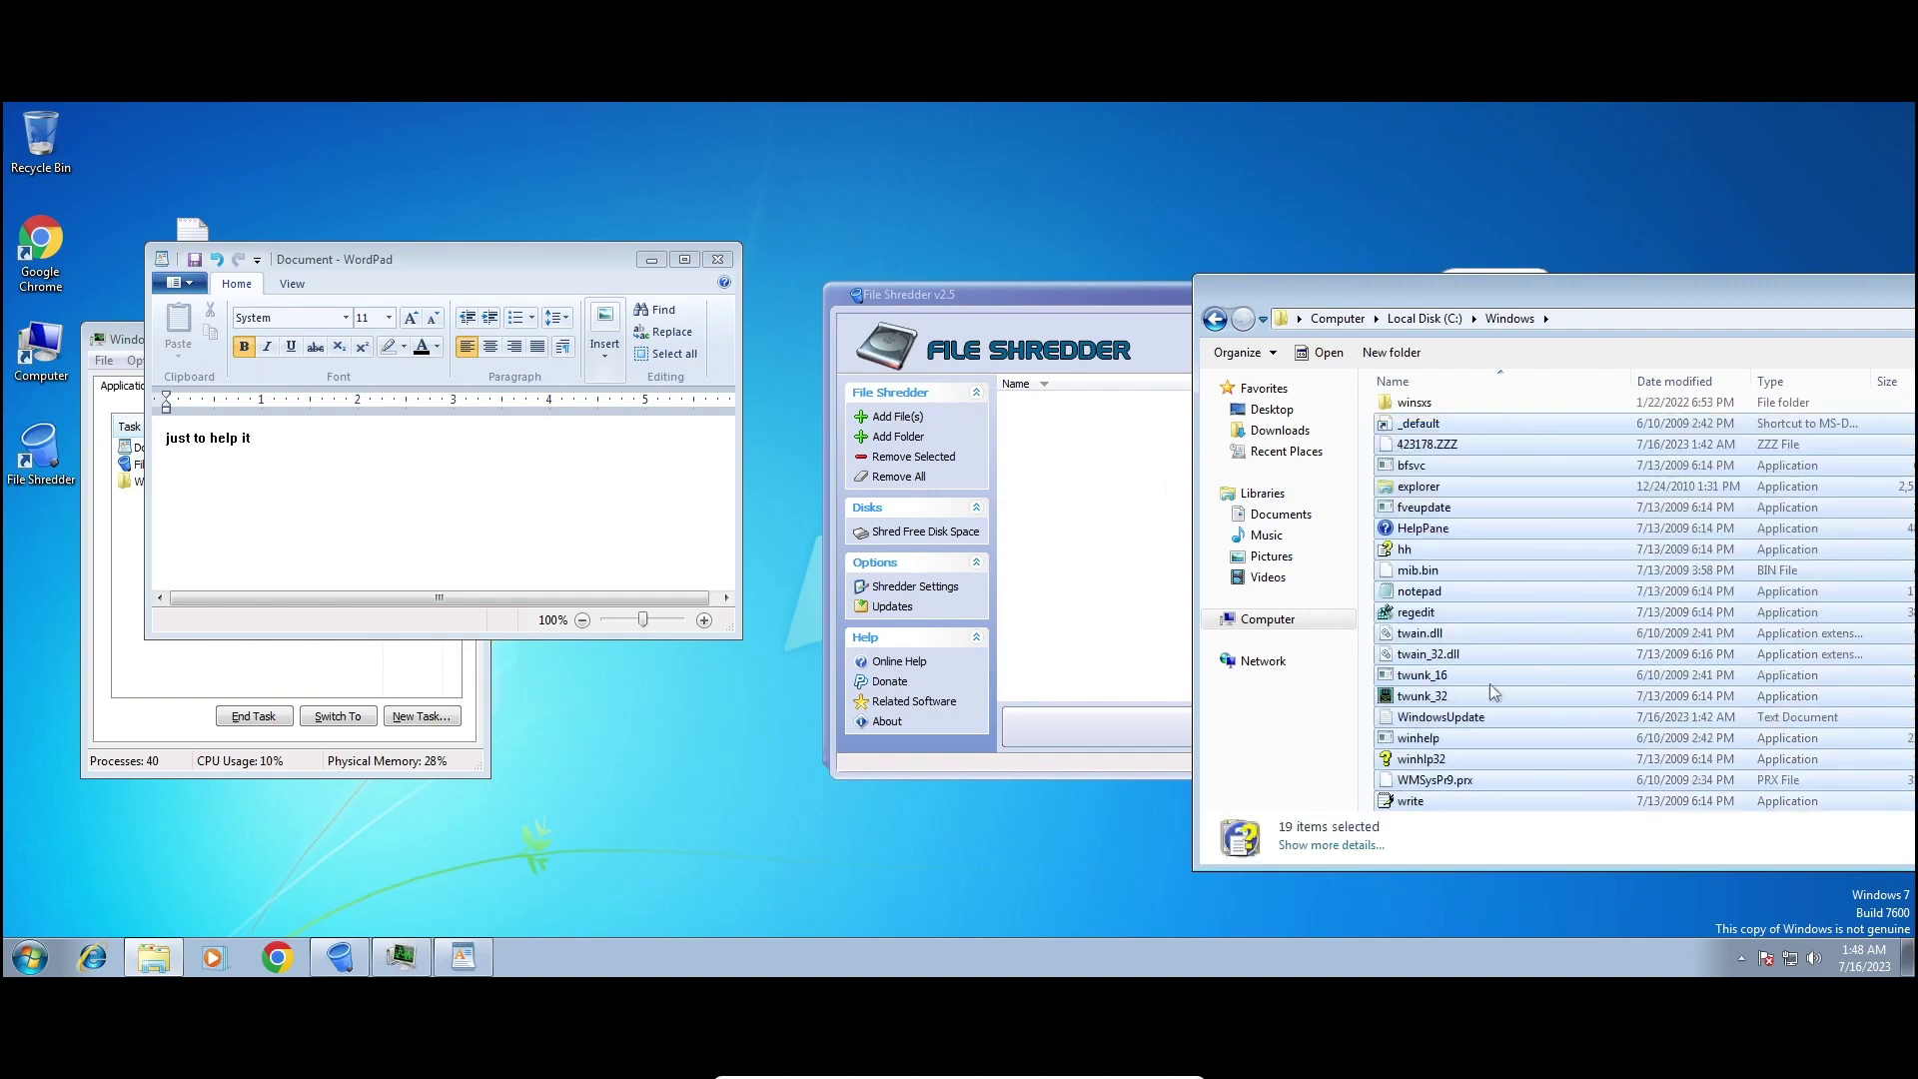
Add all loose files of C:\Windows, from _default to write, to File Shredder and shred them.
click(900, 418)
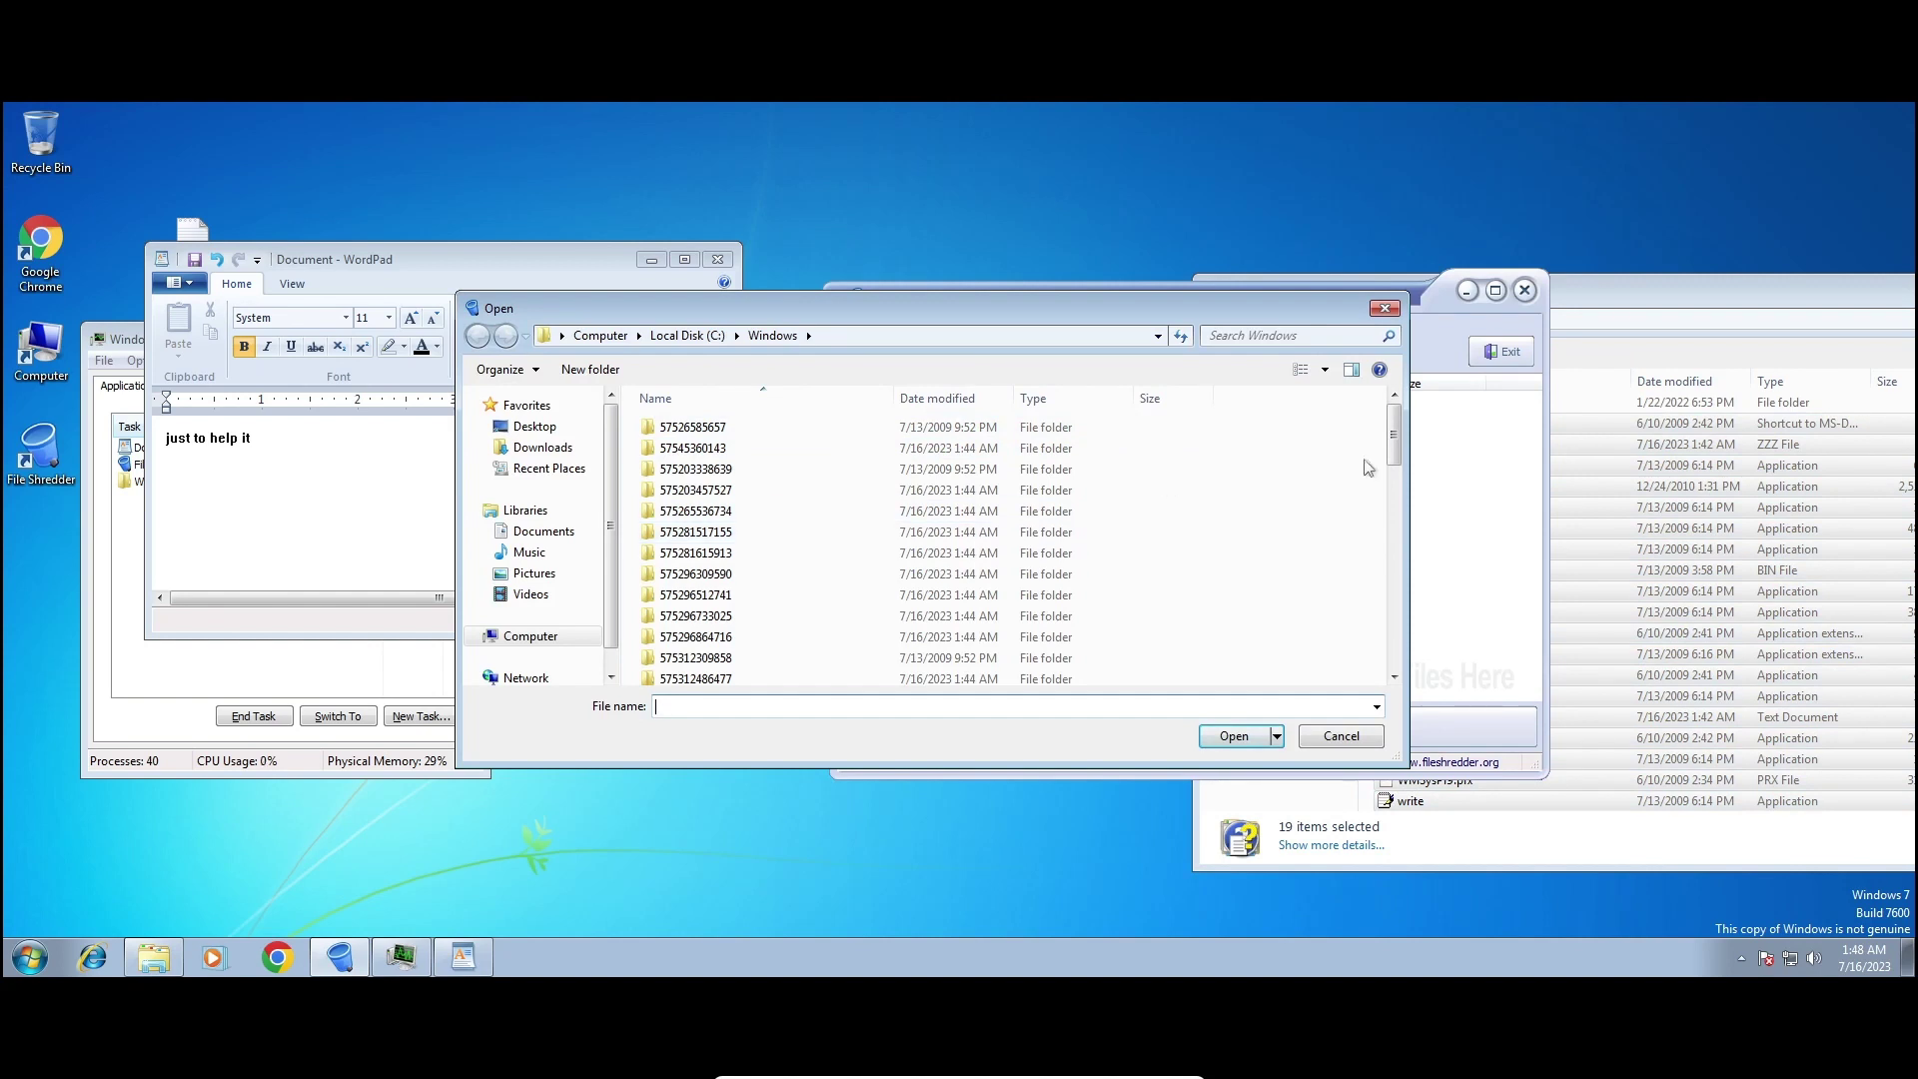
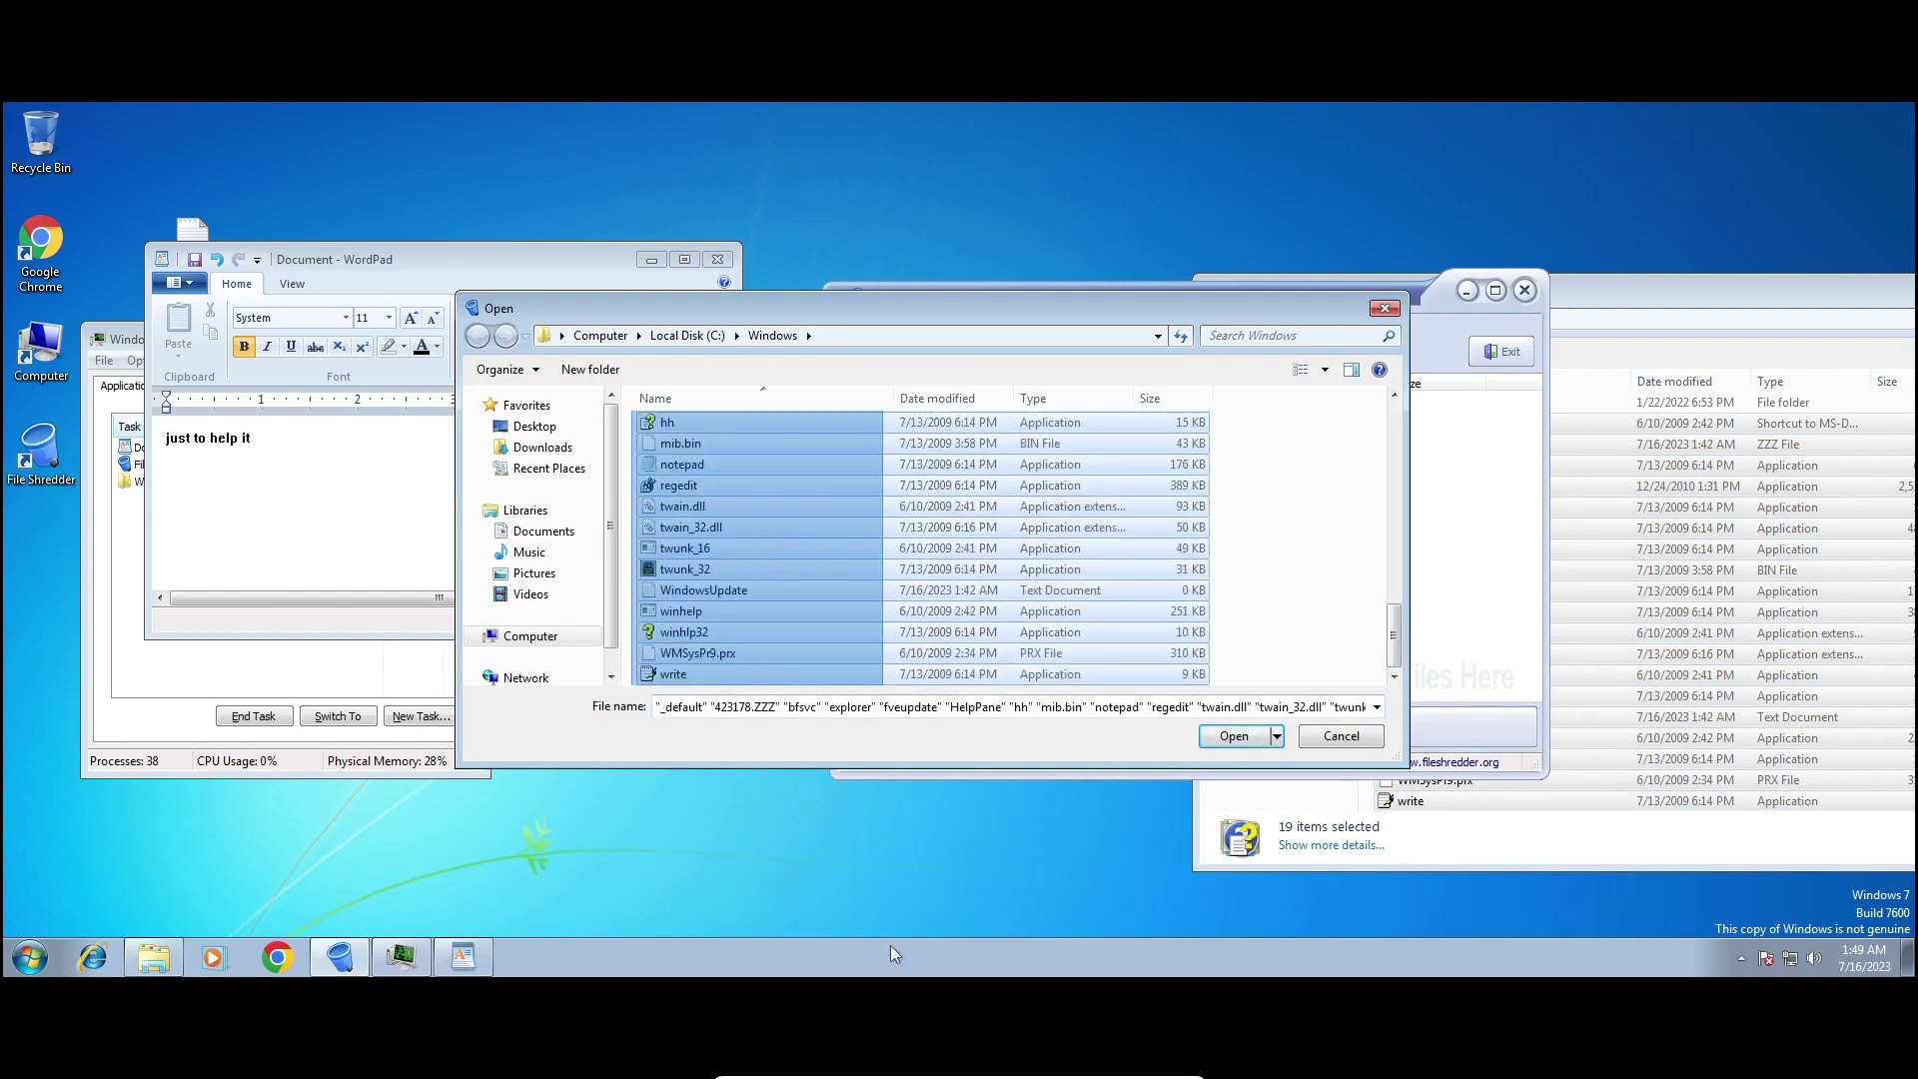
click(1231, 735)
click(1249, 717)
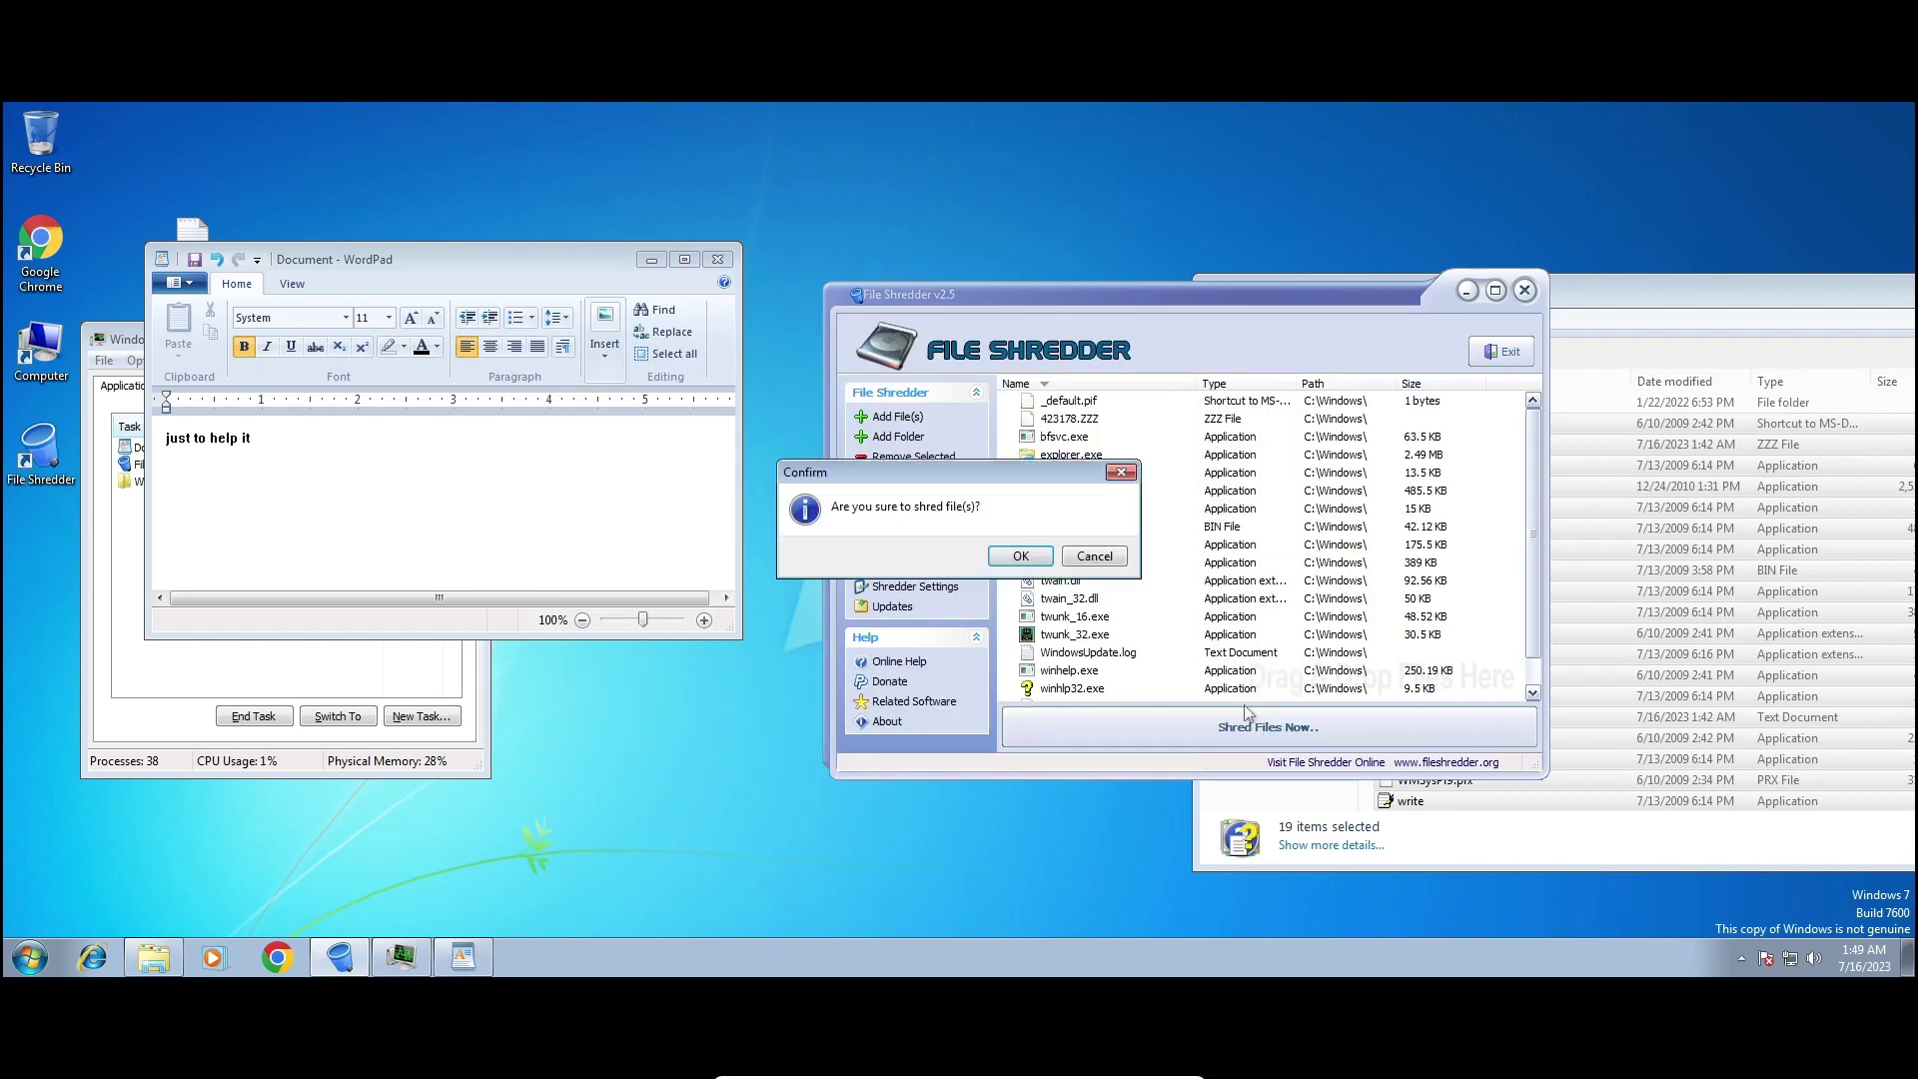
click(1013, 558)
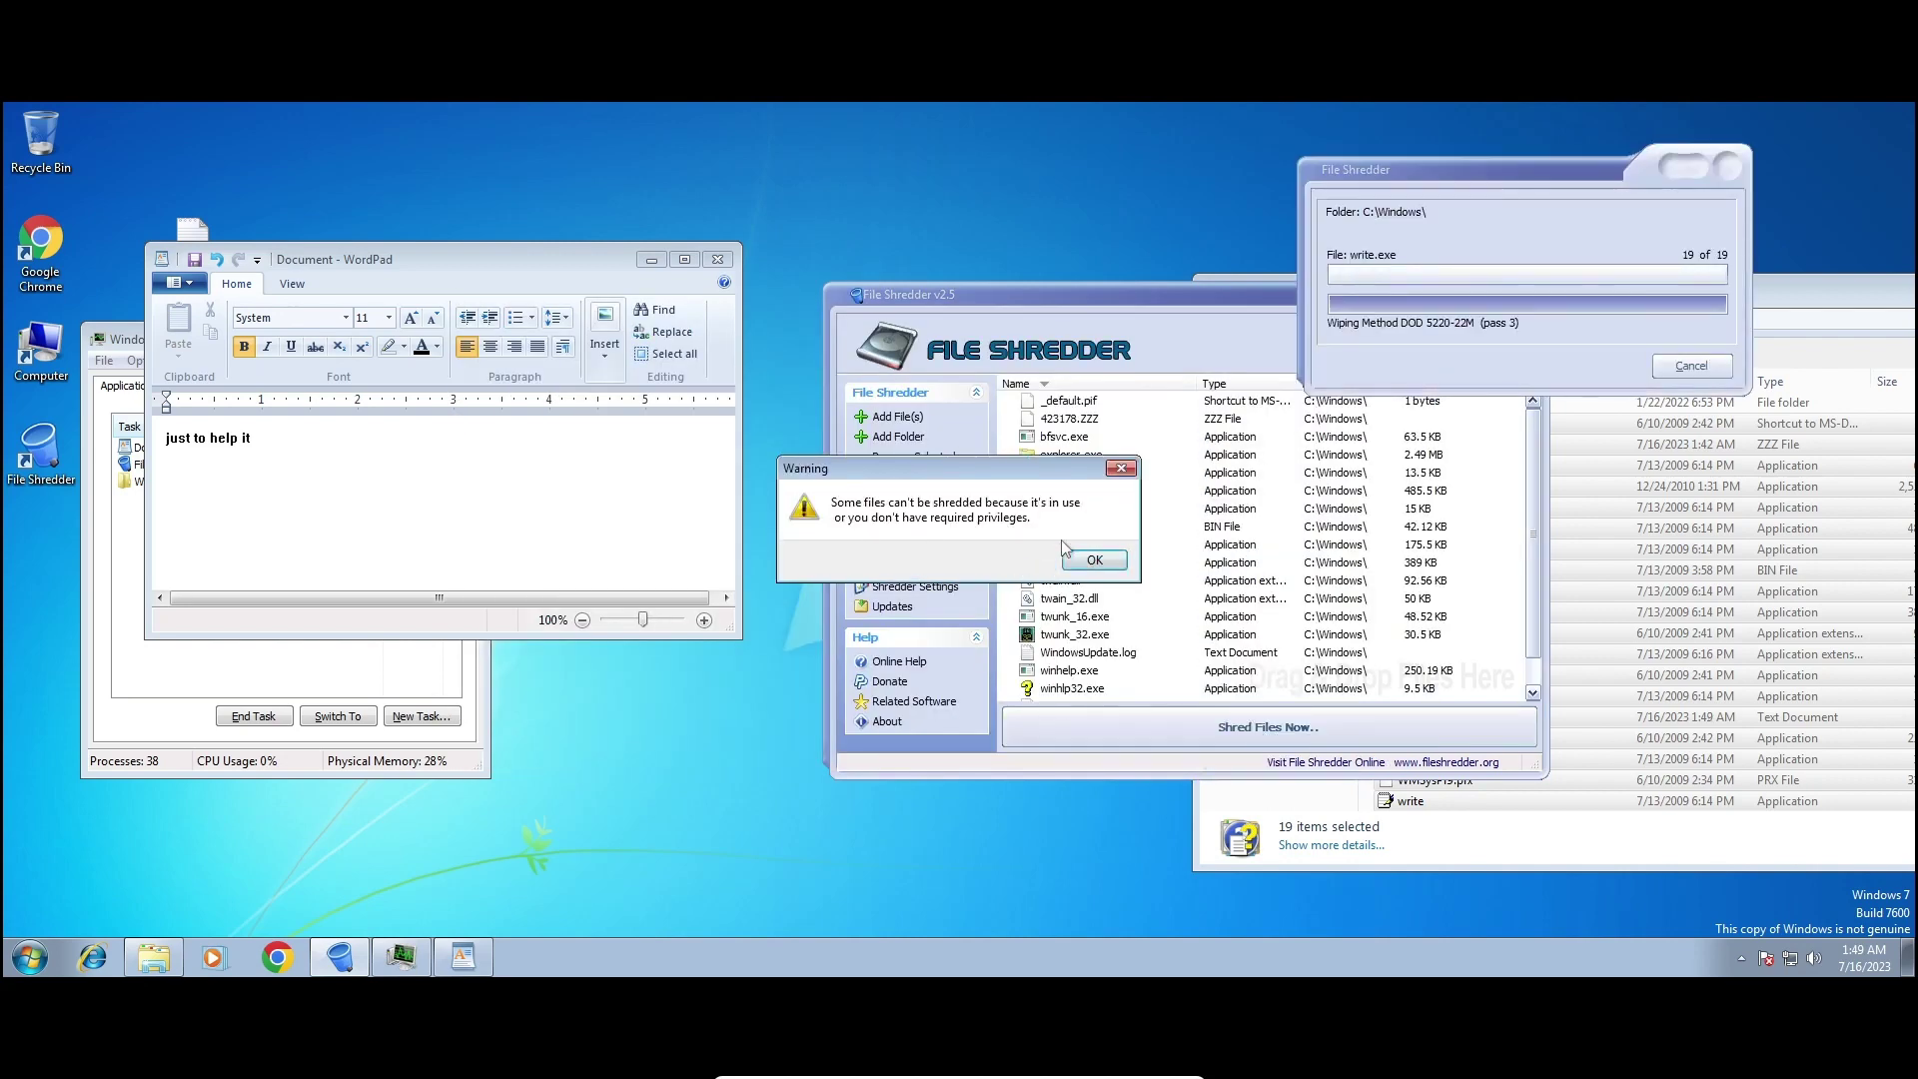
click(1070, 557)
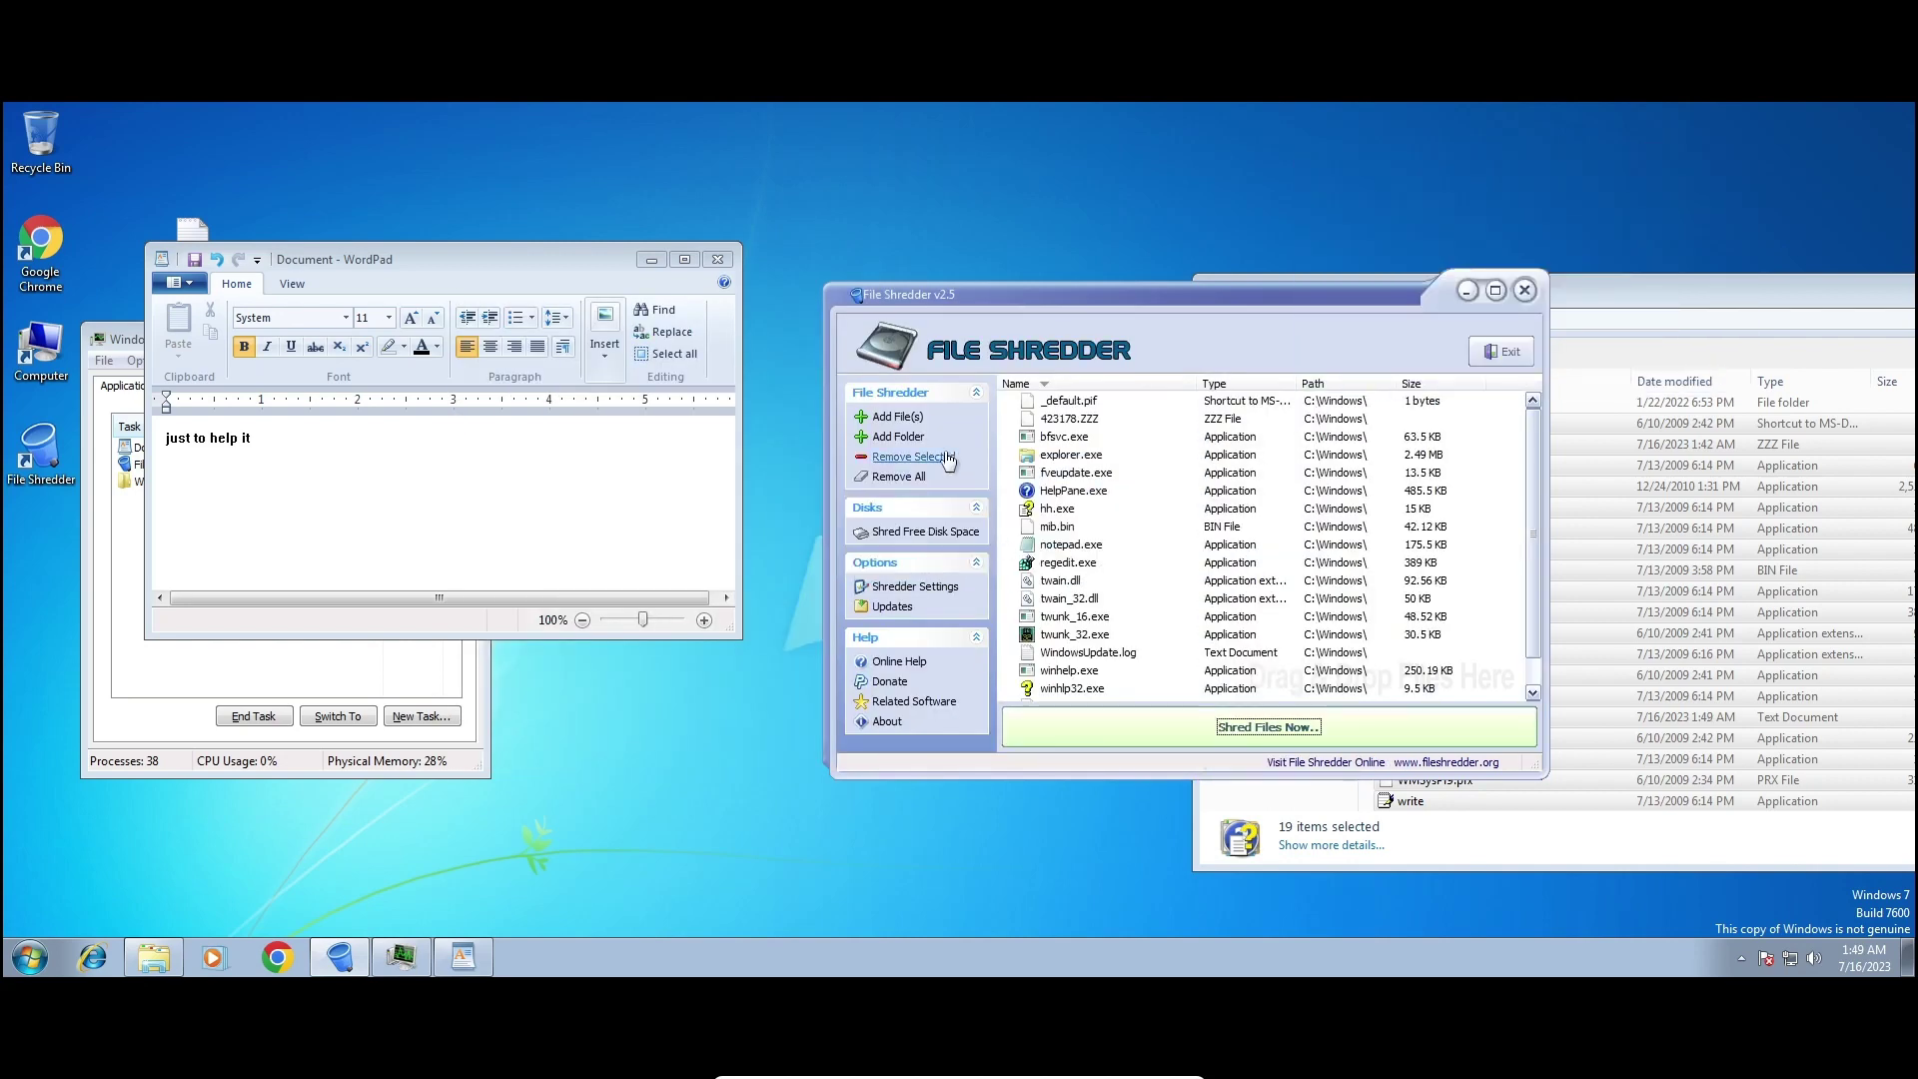
Clear all the C:\Windows files from the File Shredder list.
click(1019, 500)
key(ctrl+a)
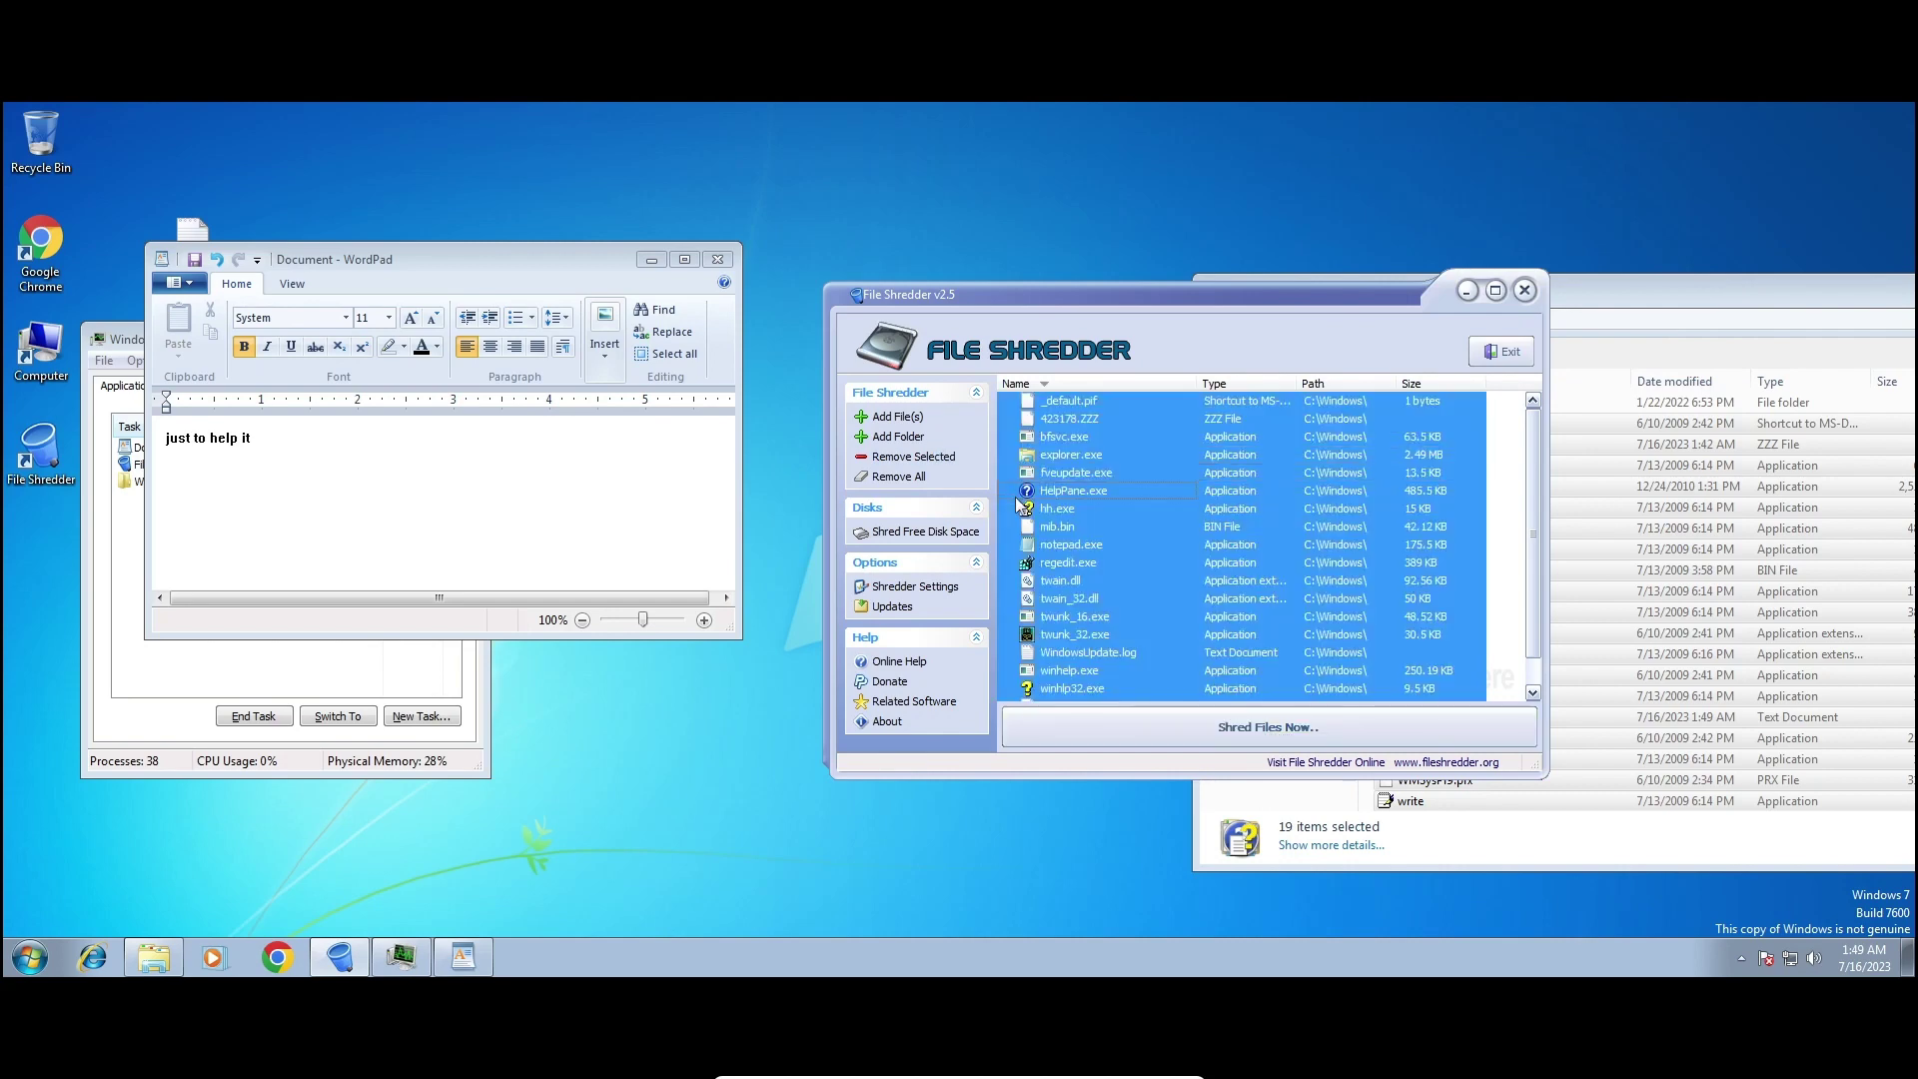
click(911, 457)
click(1020, 557)
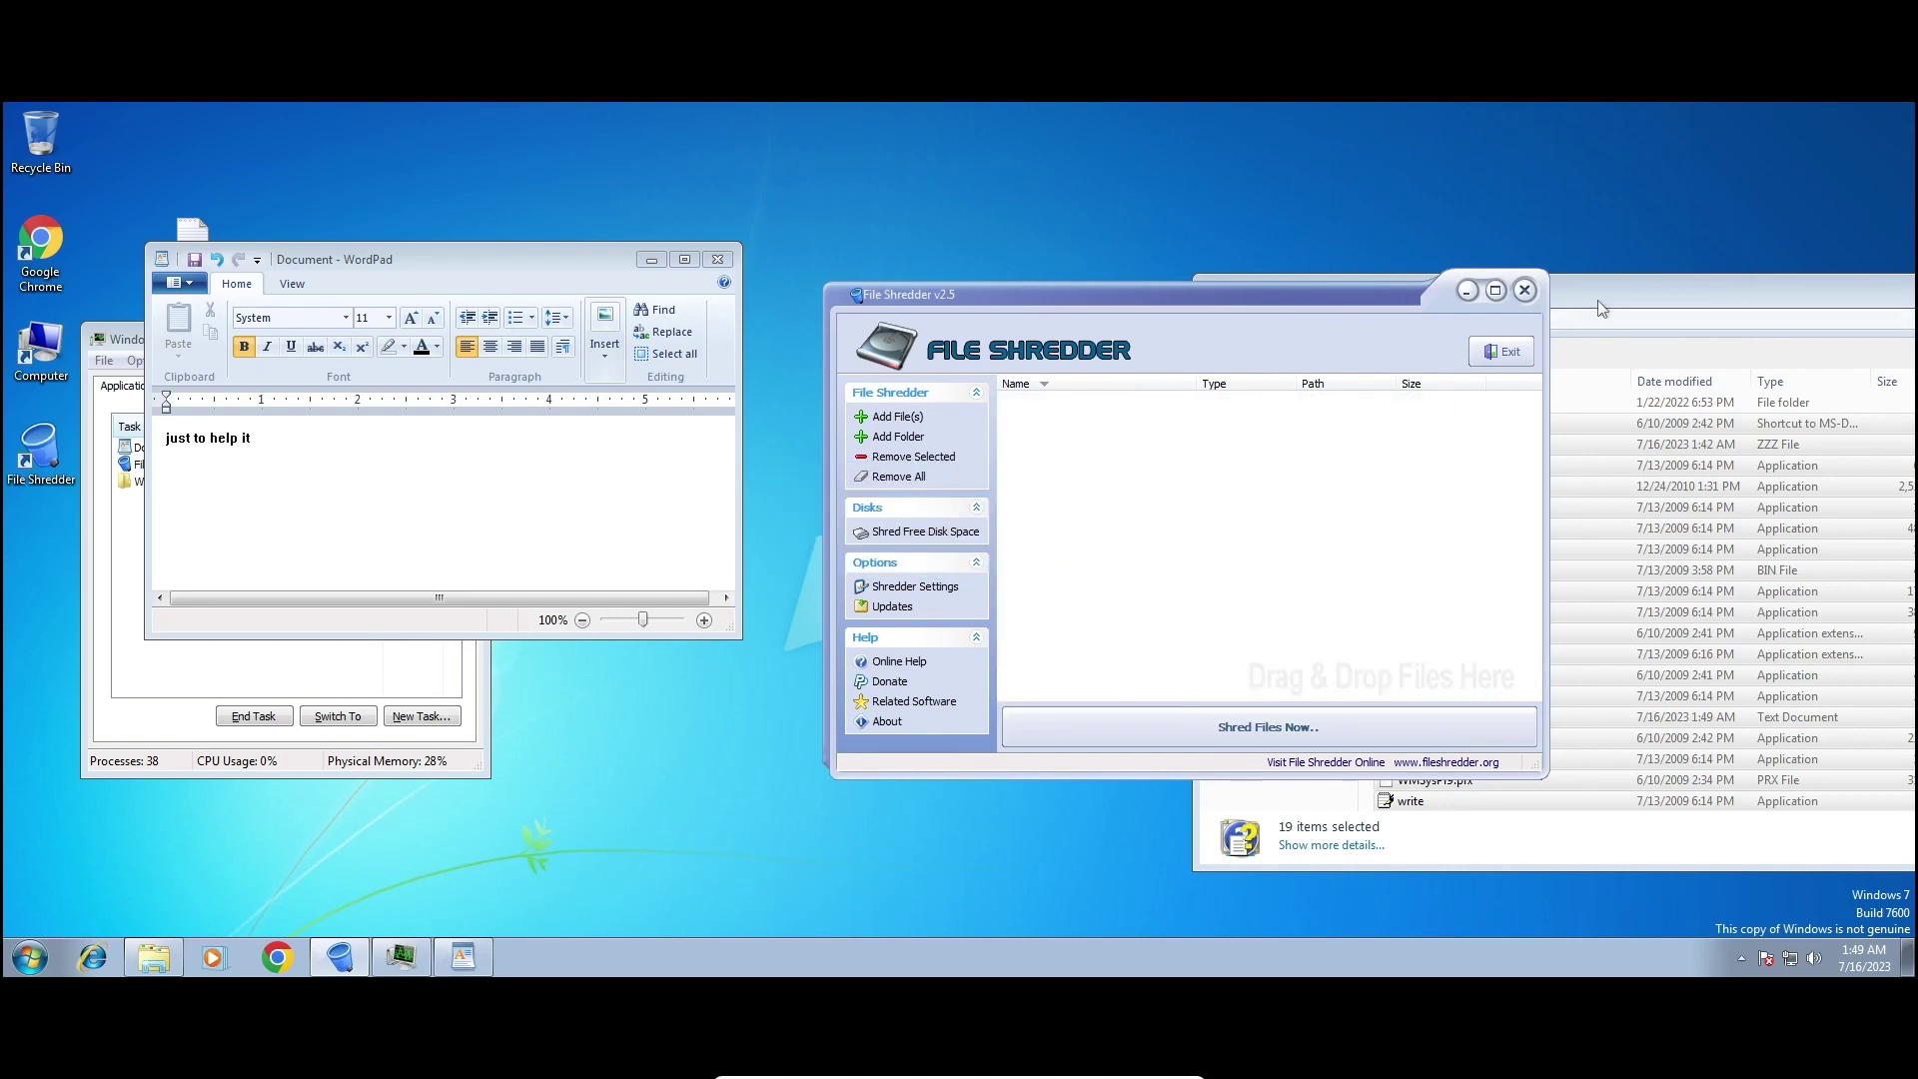
Go up to Local Disk (C:) and check the owner of the Windows folder in its advanced security settings.
drag(1698, 290, 1086, 264)
click(827, 289)
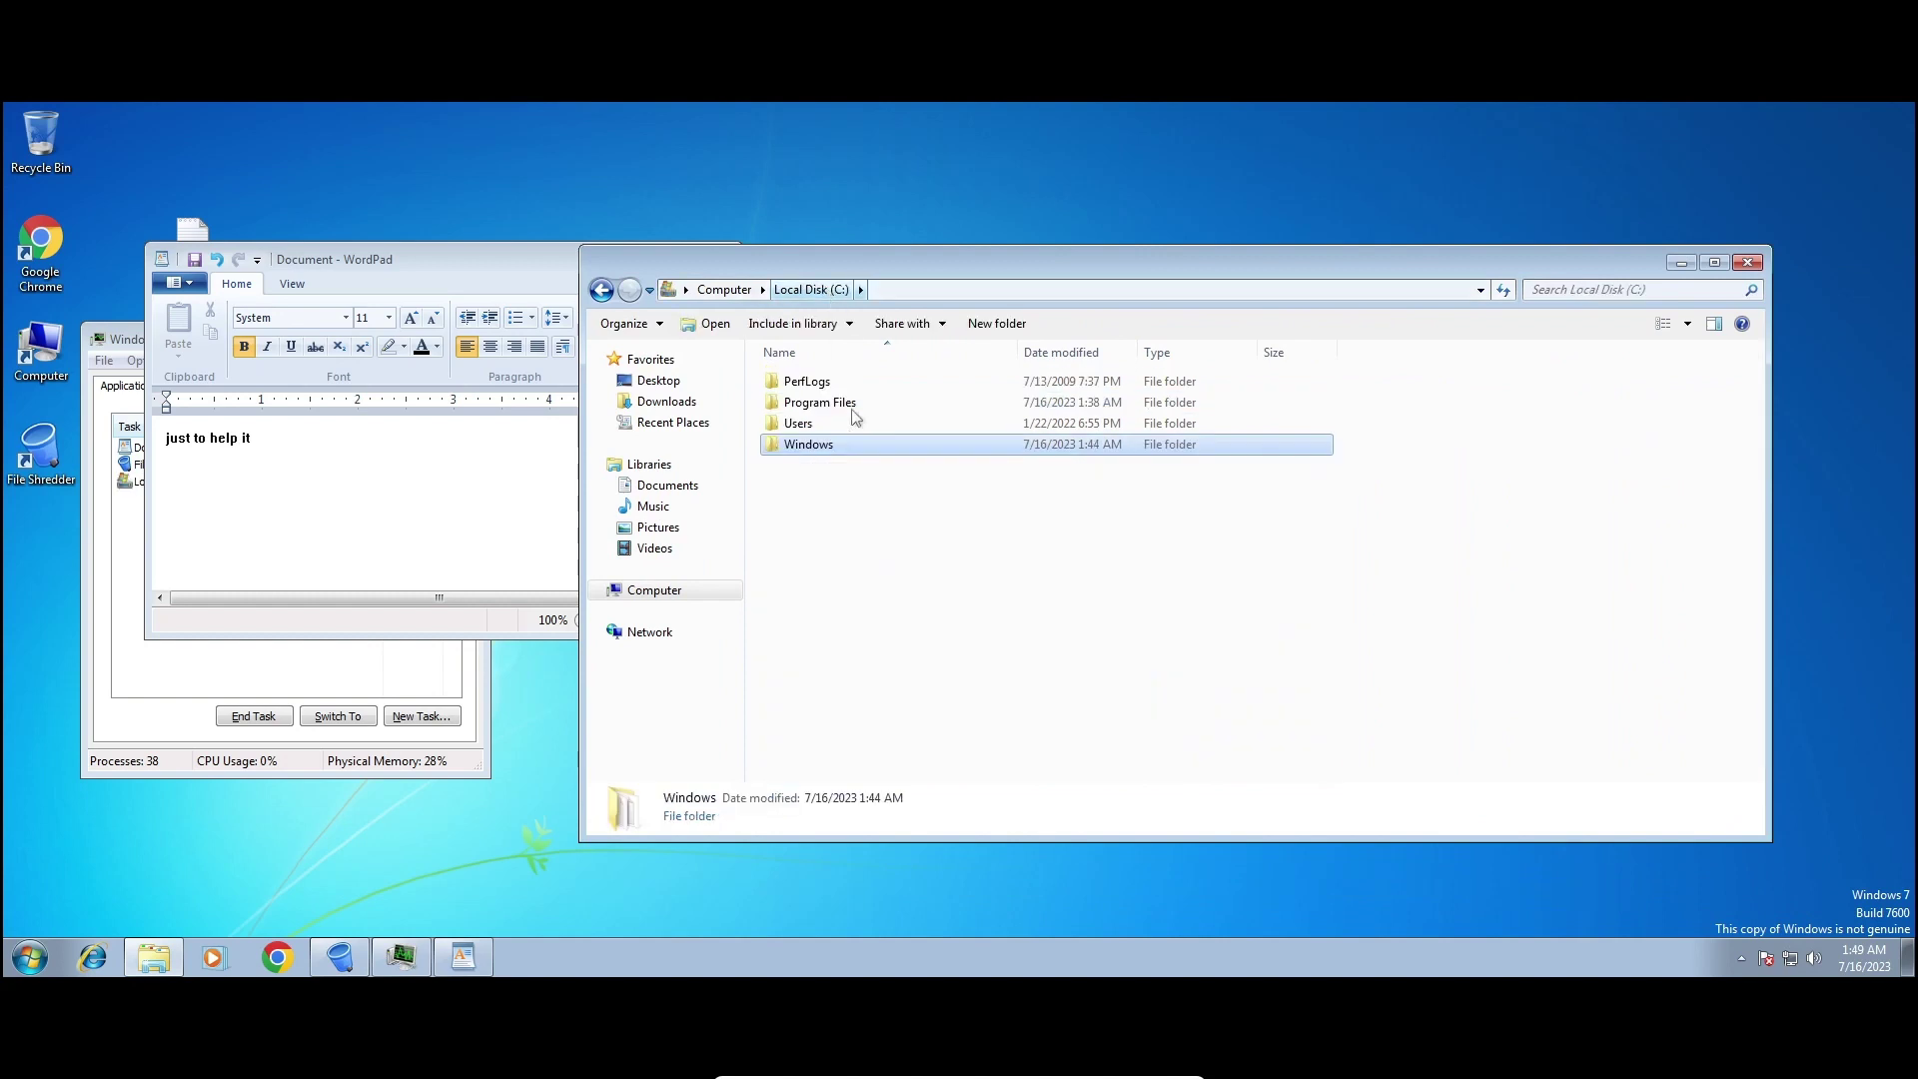
right_click(856, 449)
click(914, 723)
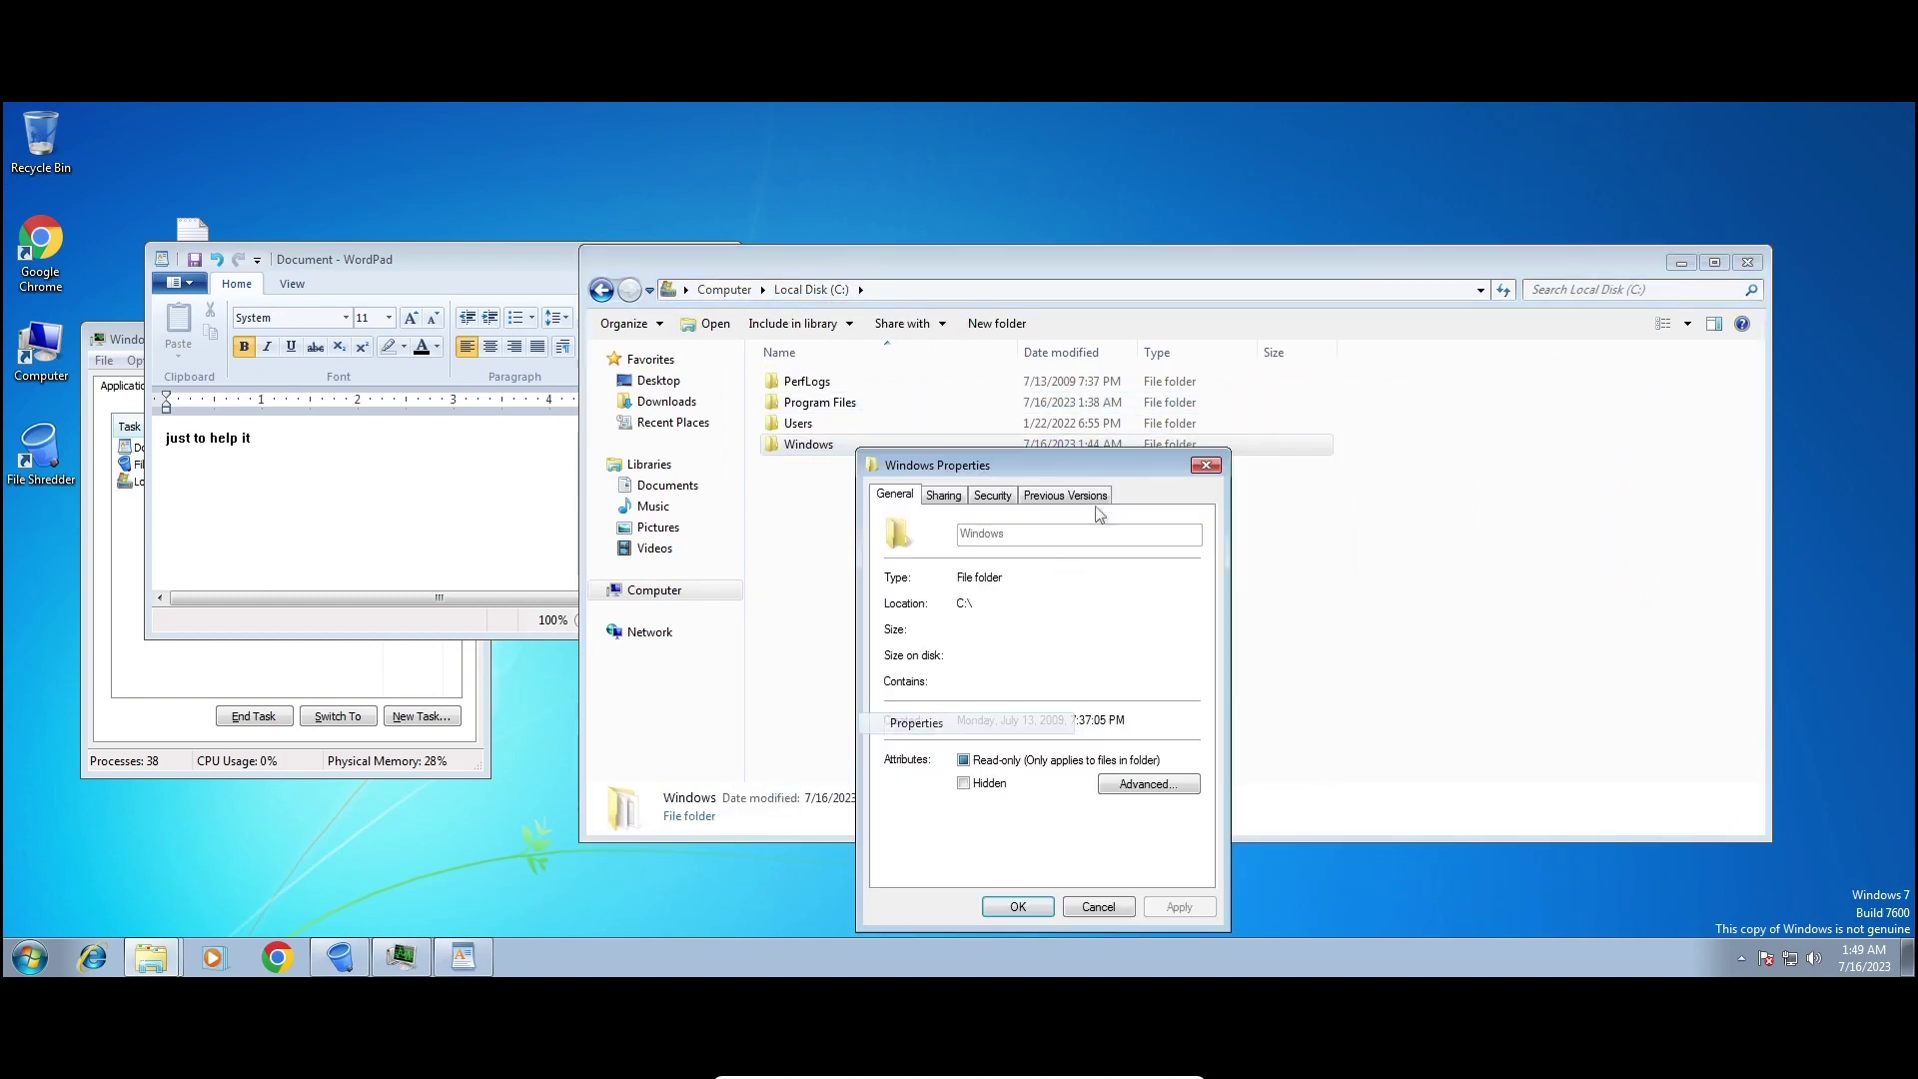
click(995, 495)
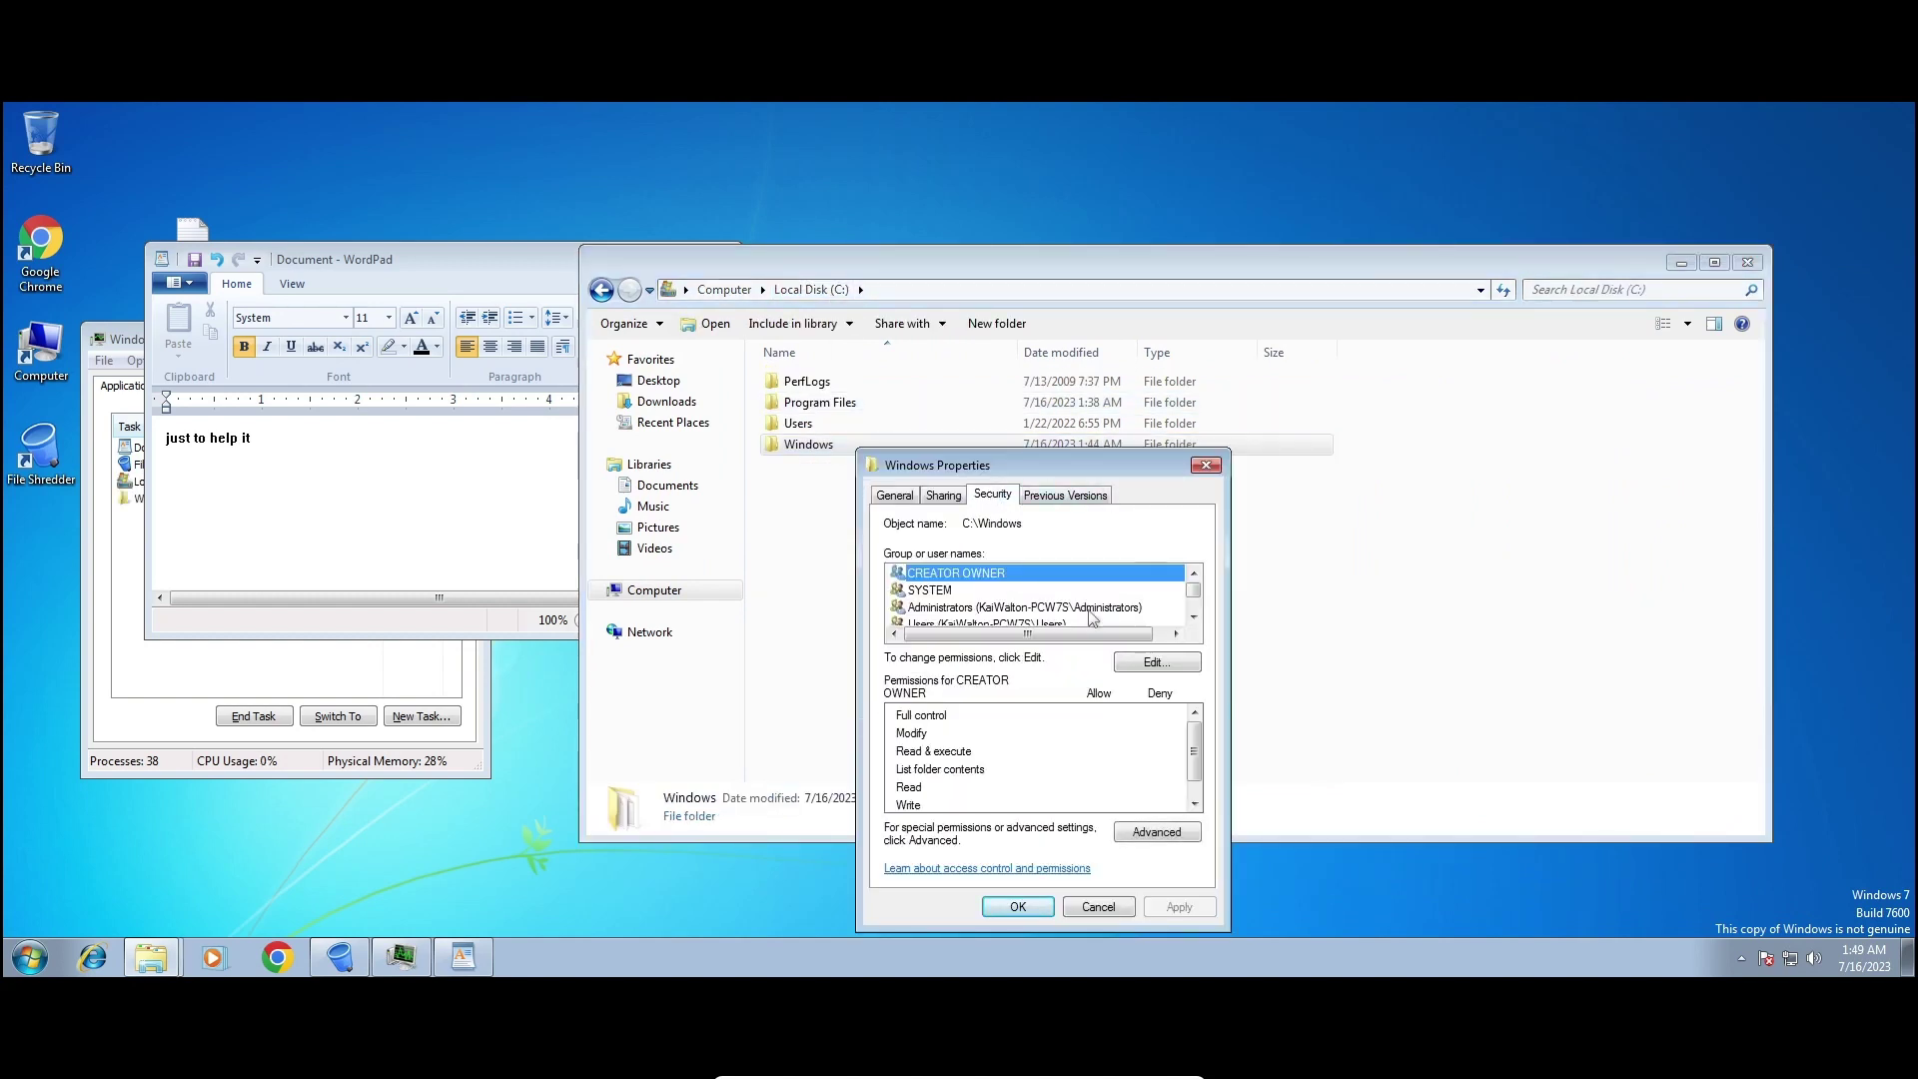
click(1166, 832)
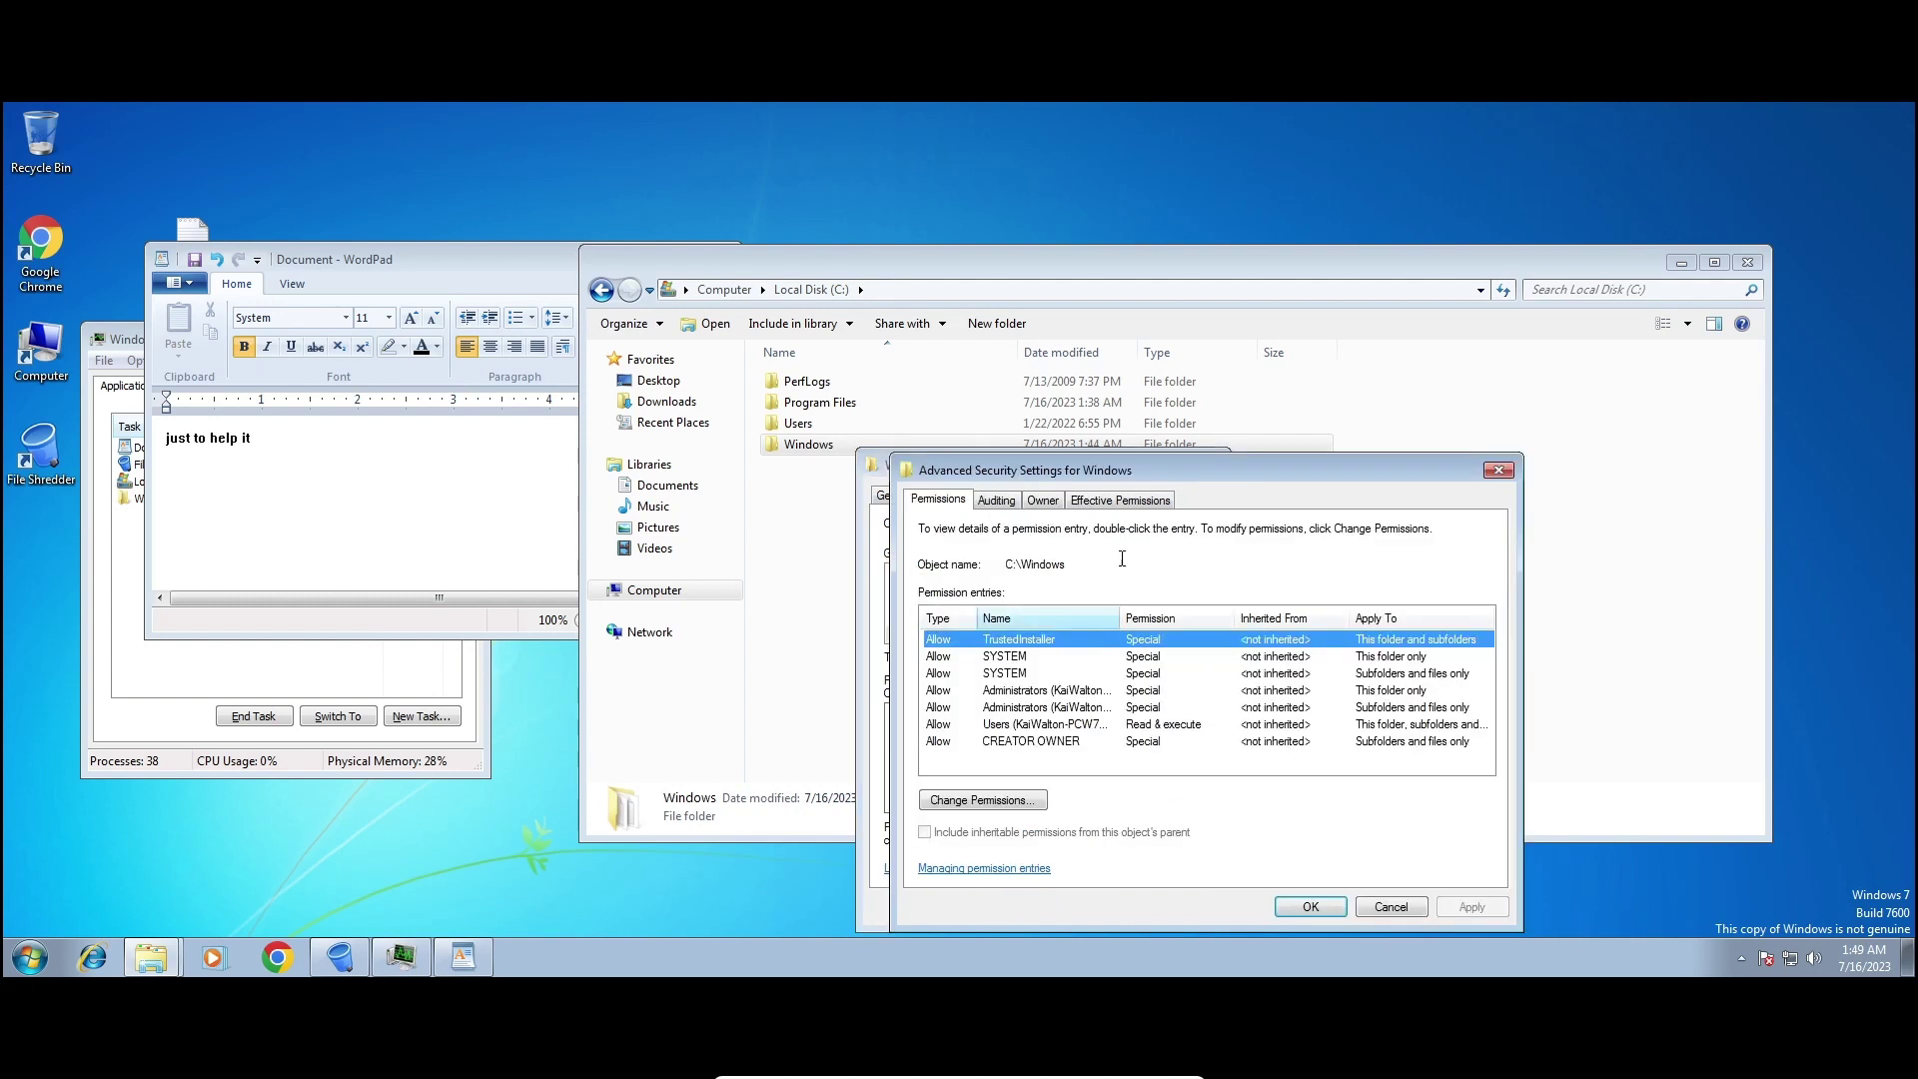
click(1042, 500)
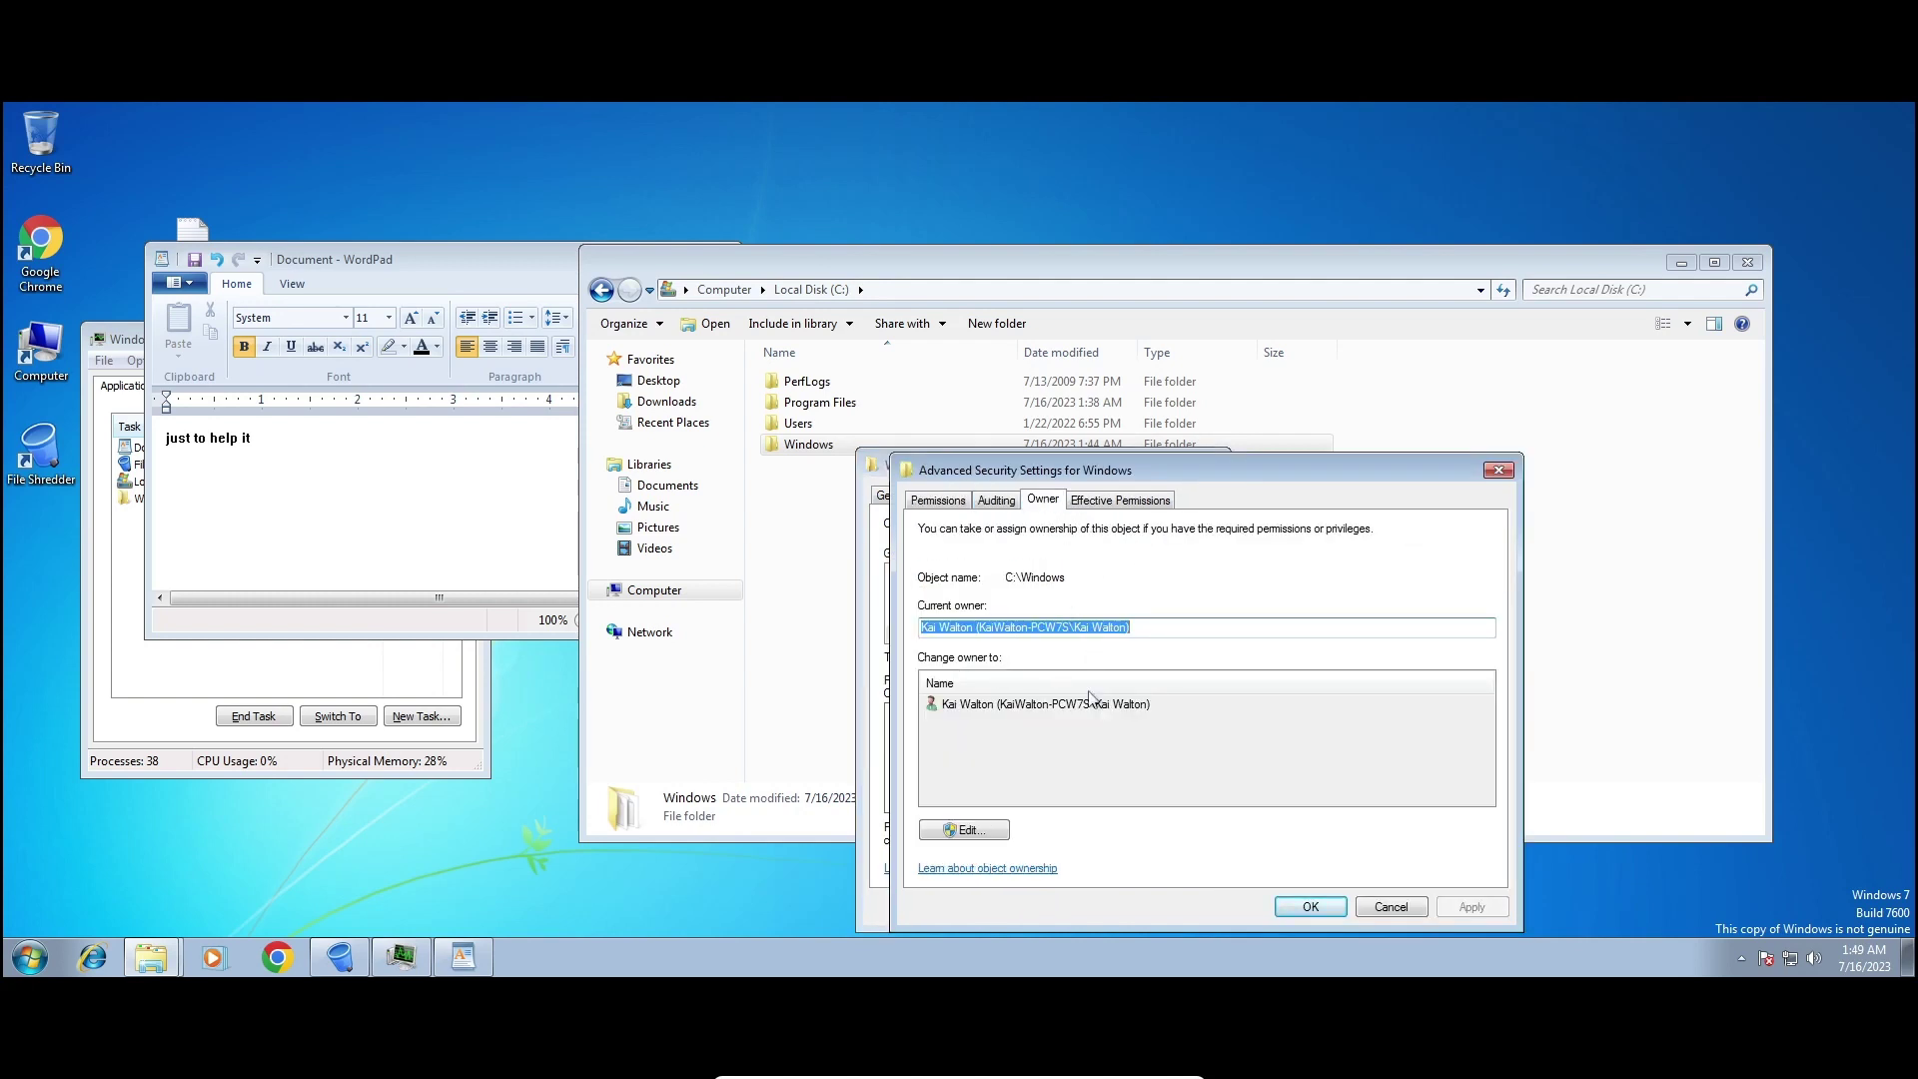
click(1310, 905)
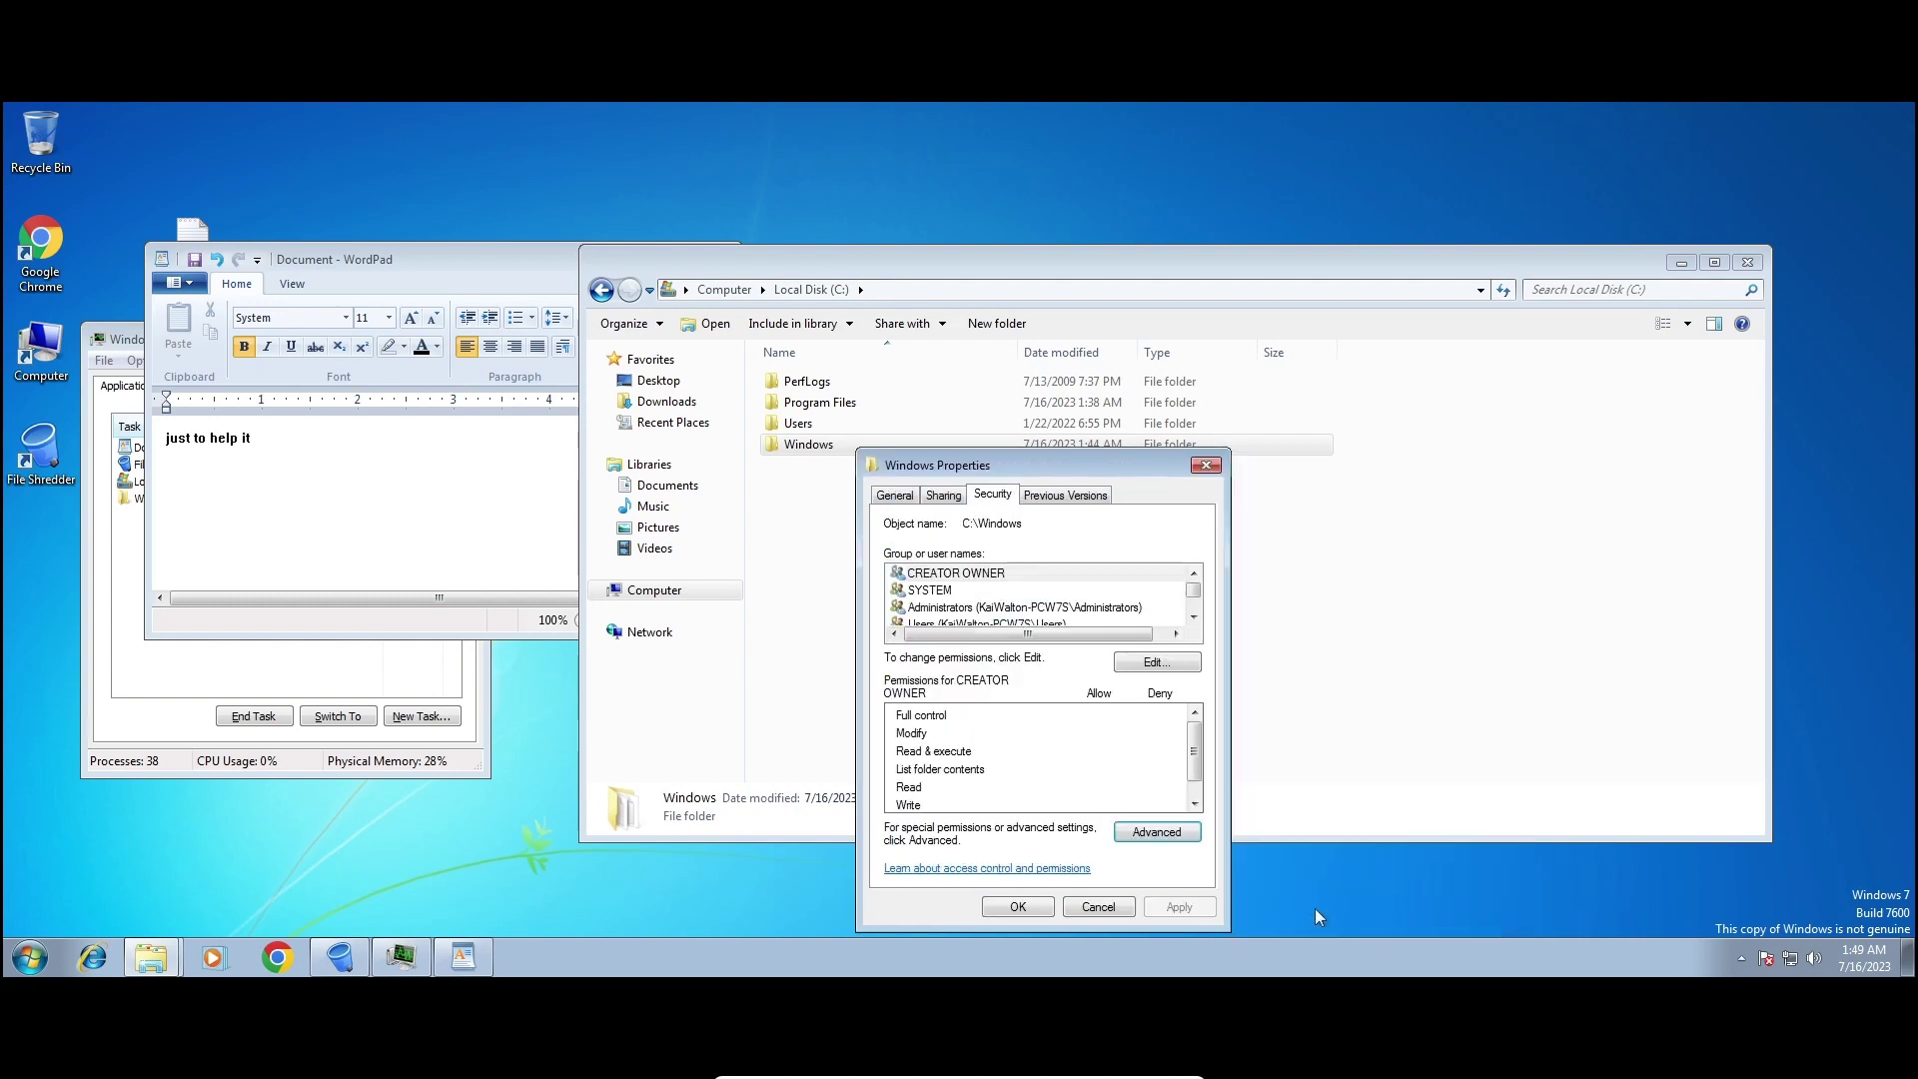
Look up the effective permissions on C:\Windows for the current user's account.
click(1180, 835)
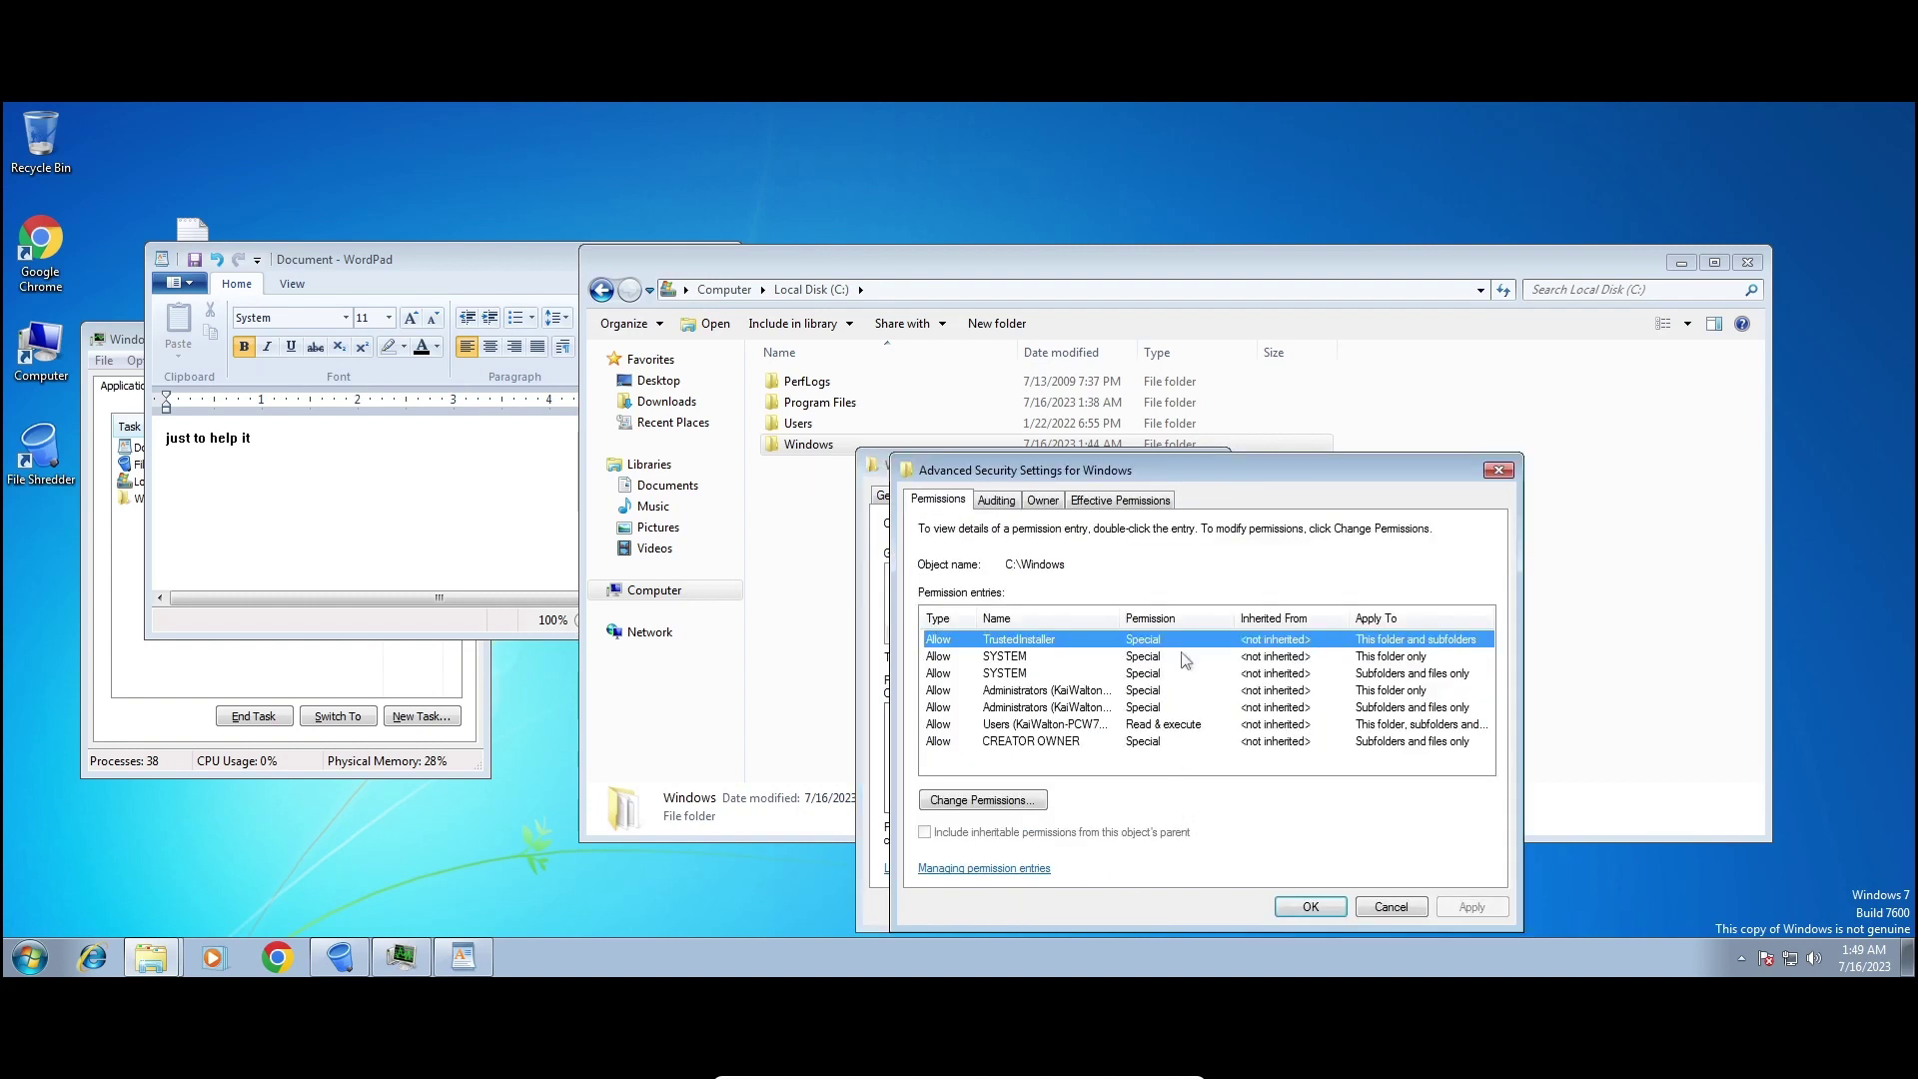
click(1088, 504)
click(939, 689)
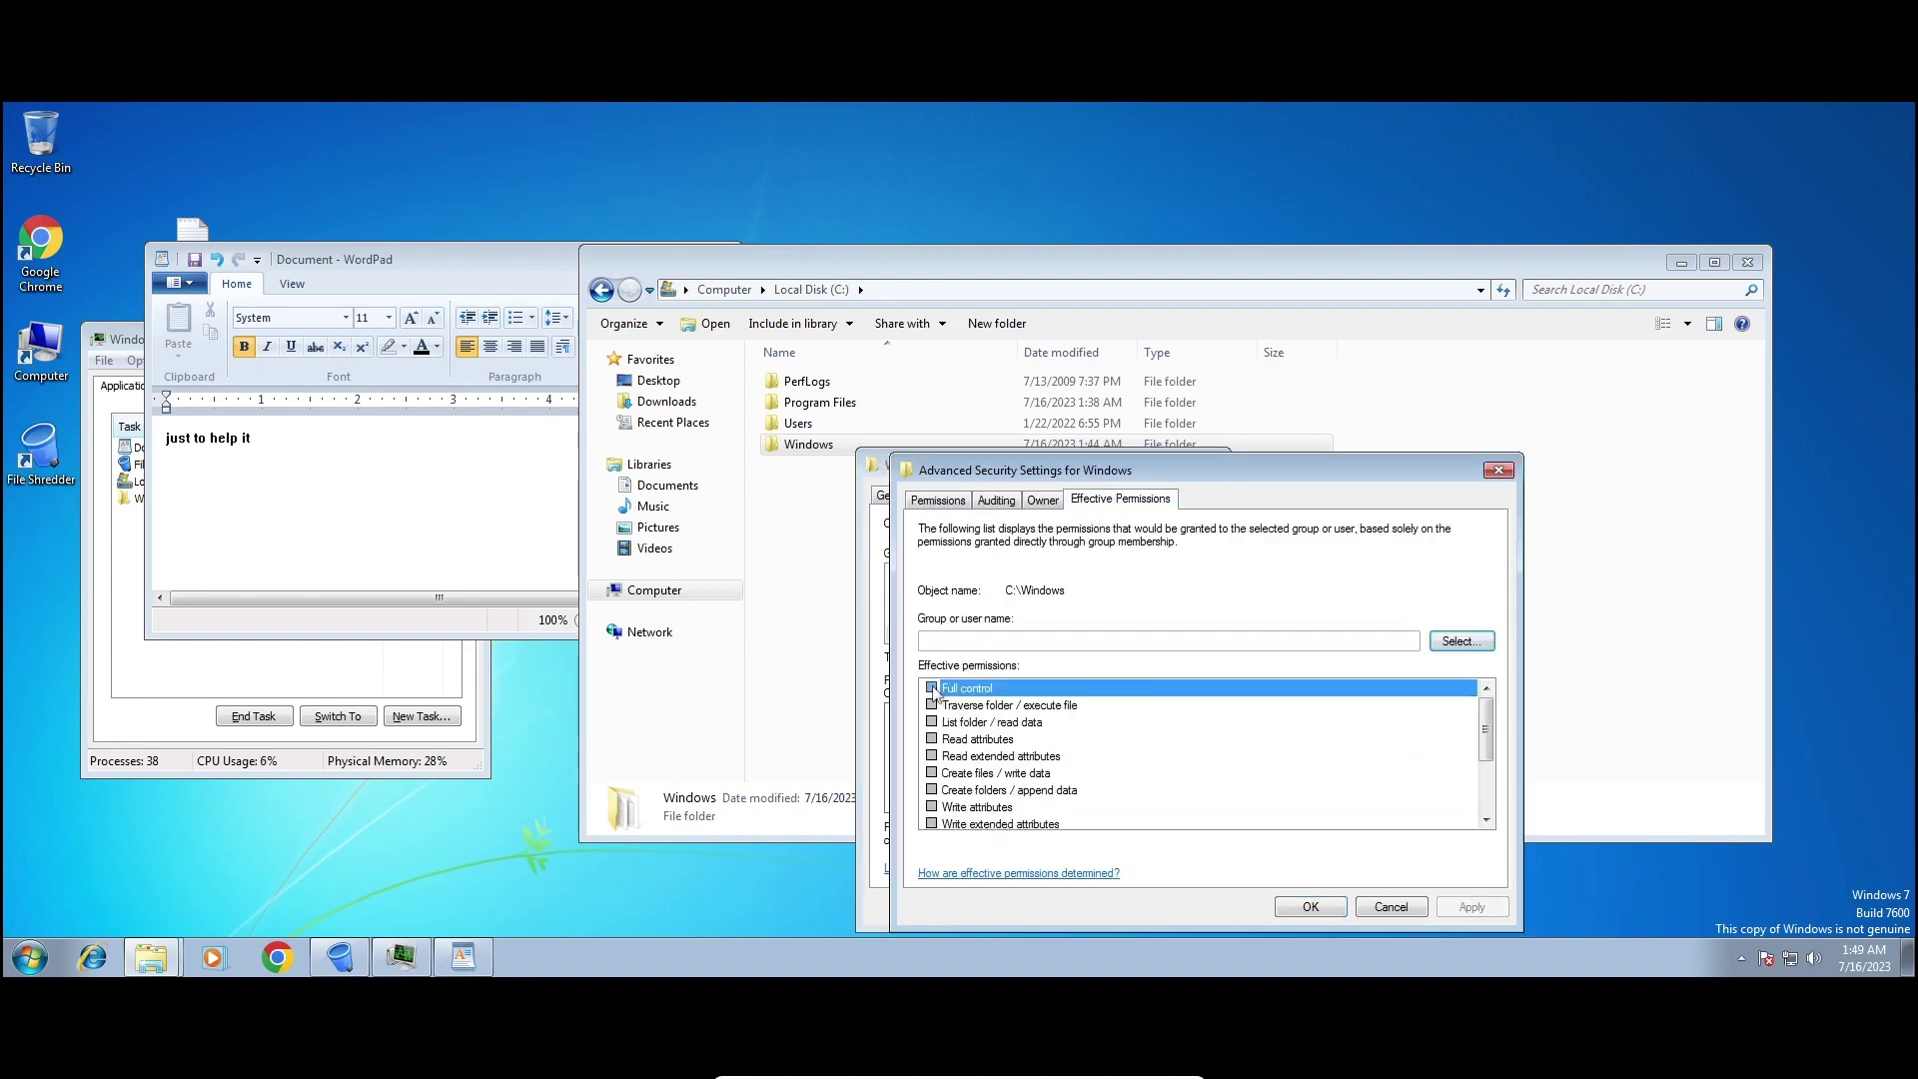
click(1462, 642)
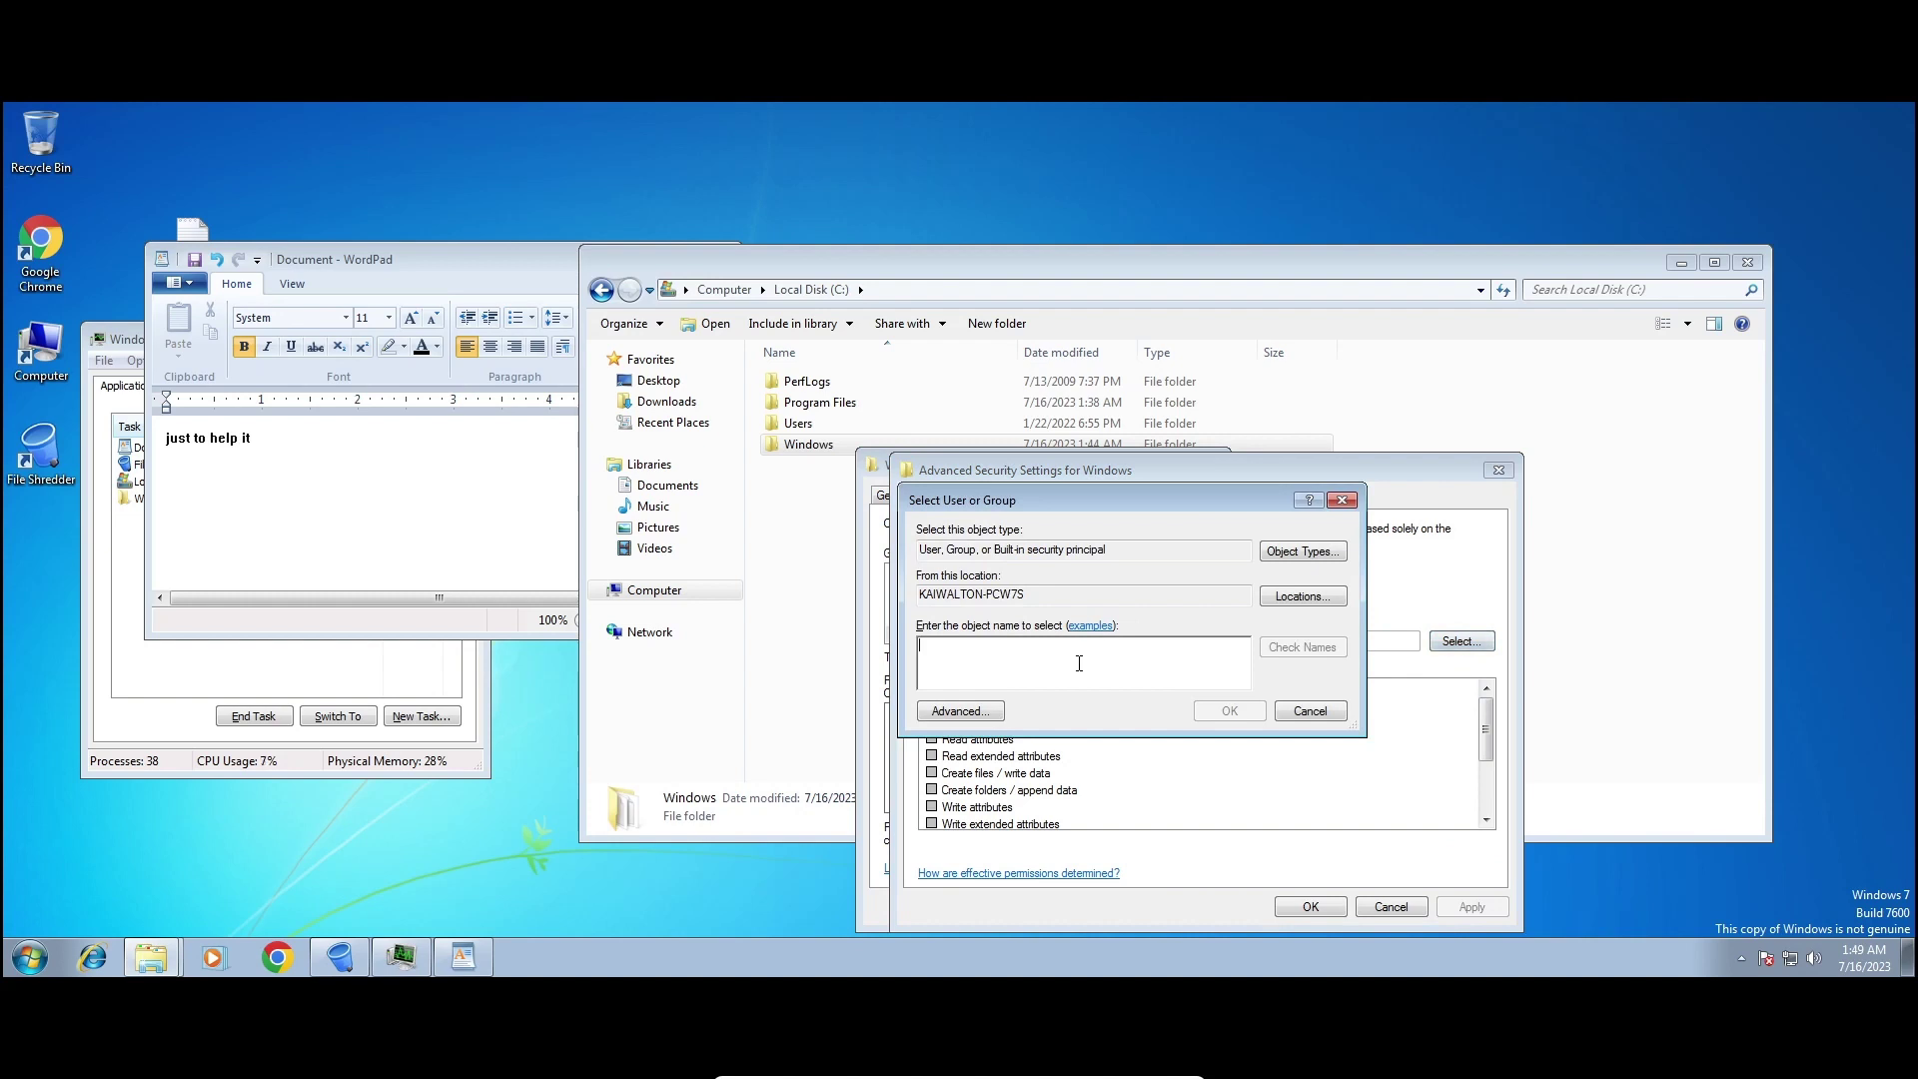
text(kai)
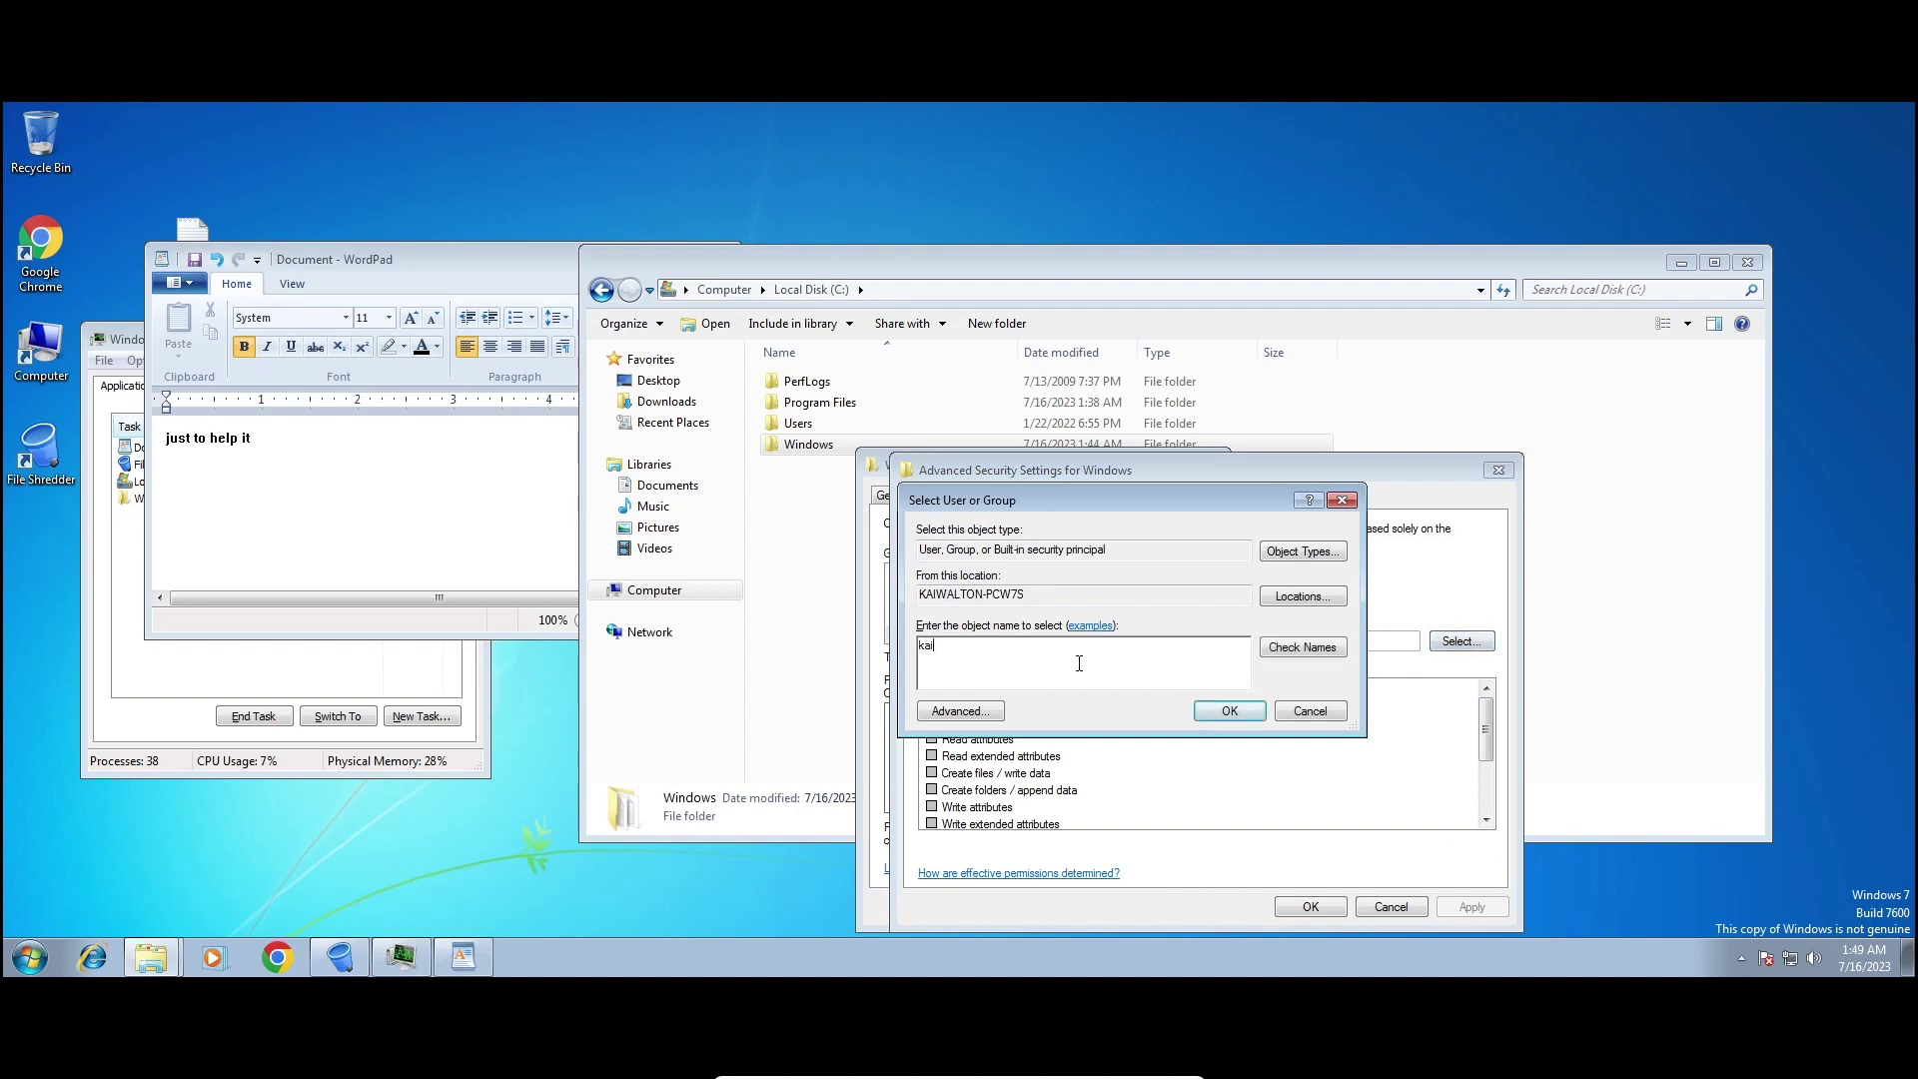
text(_w)
click(1307, 648)
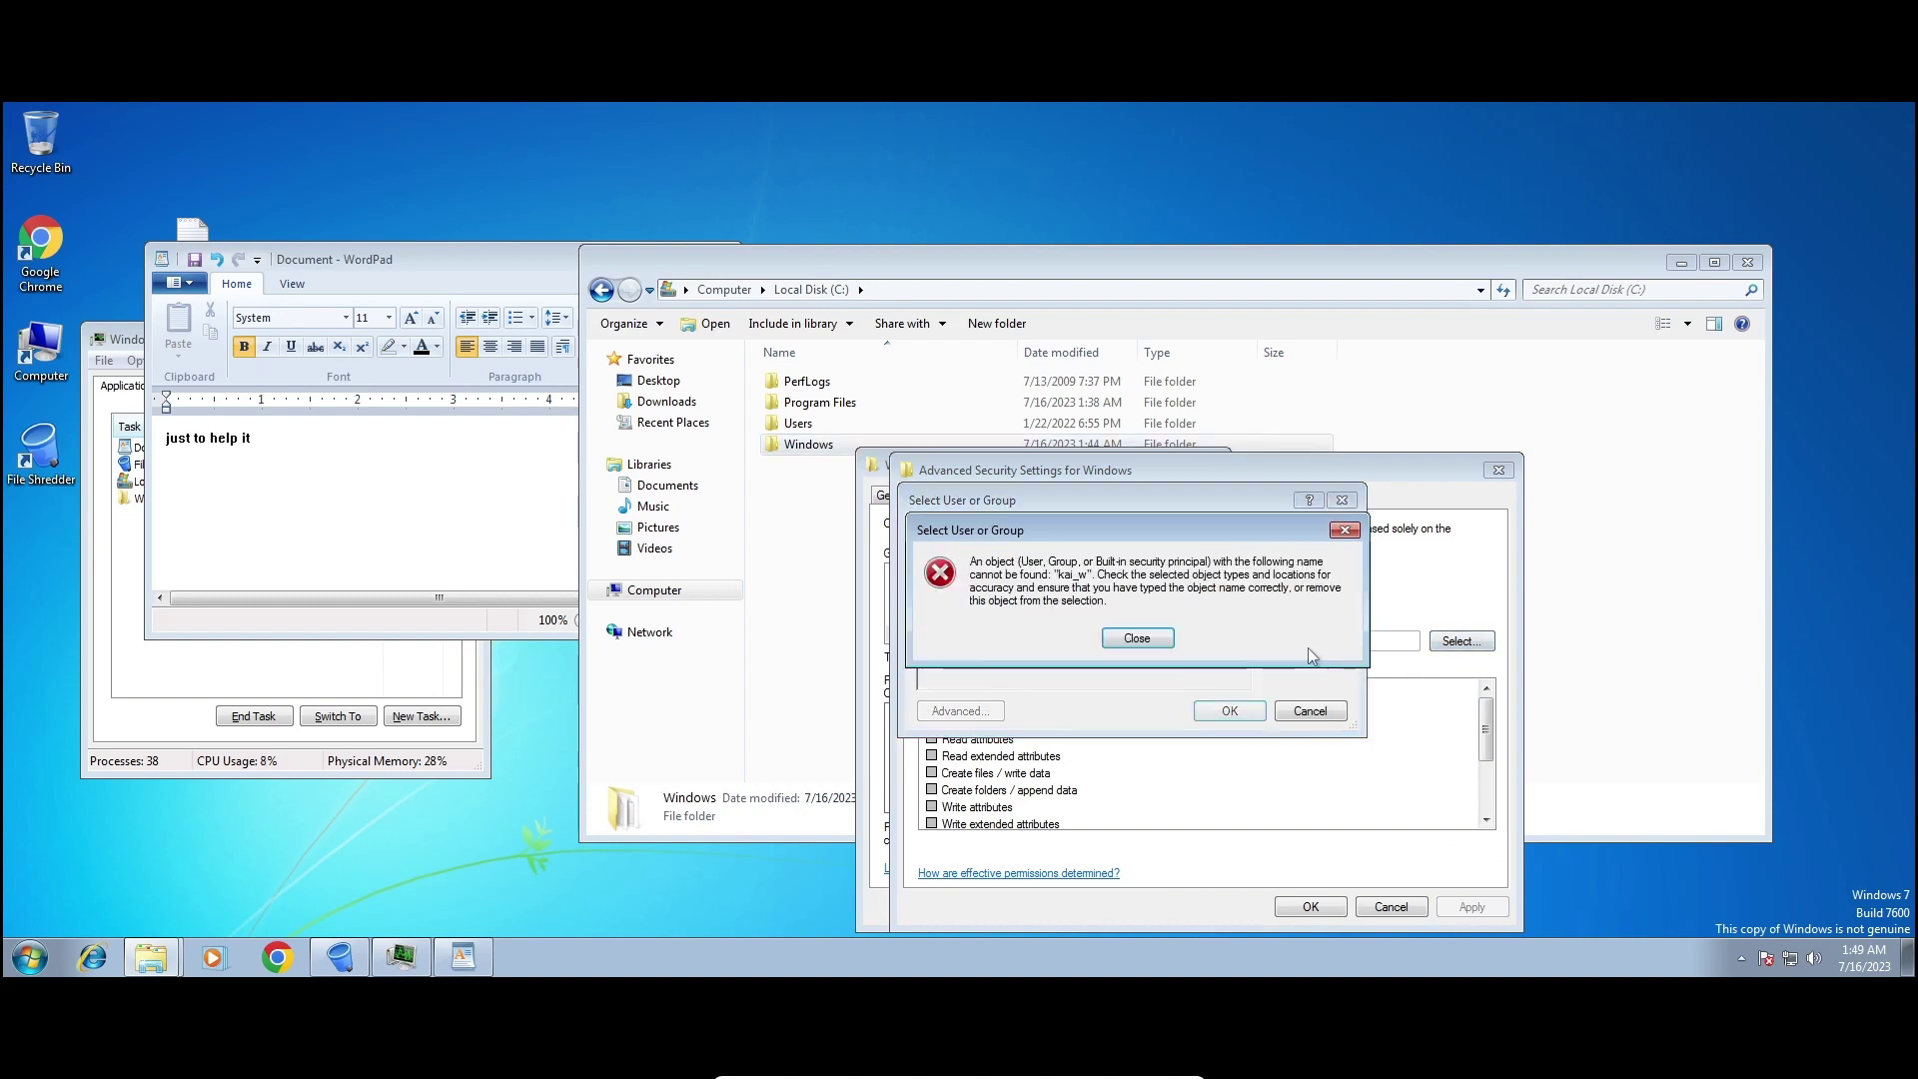
click(1137, 638)
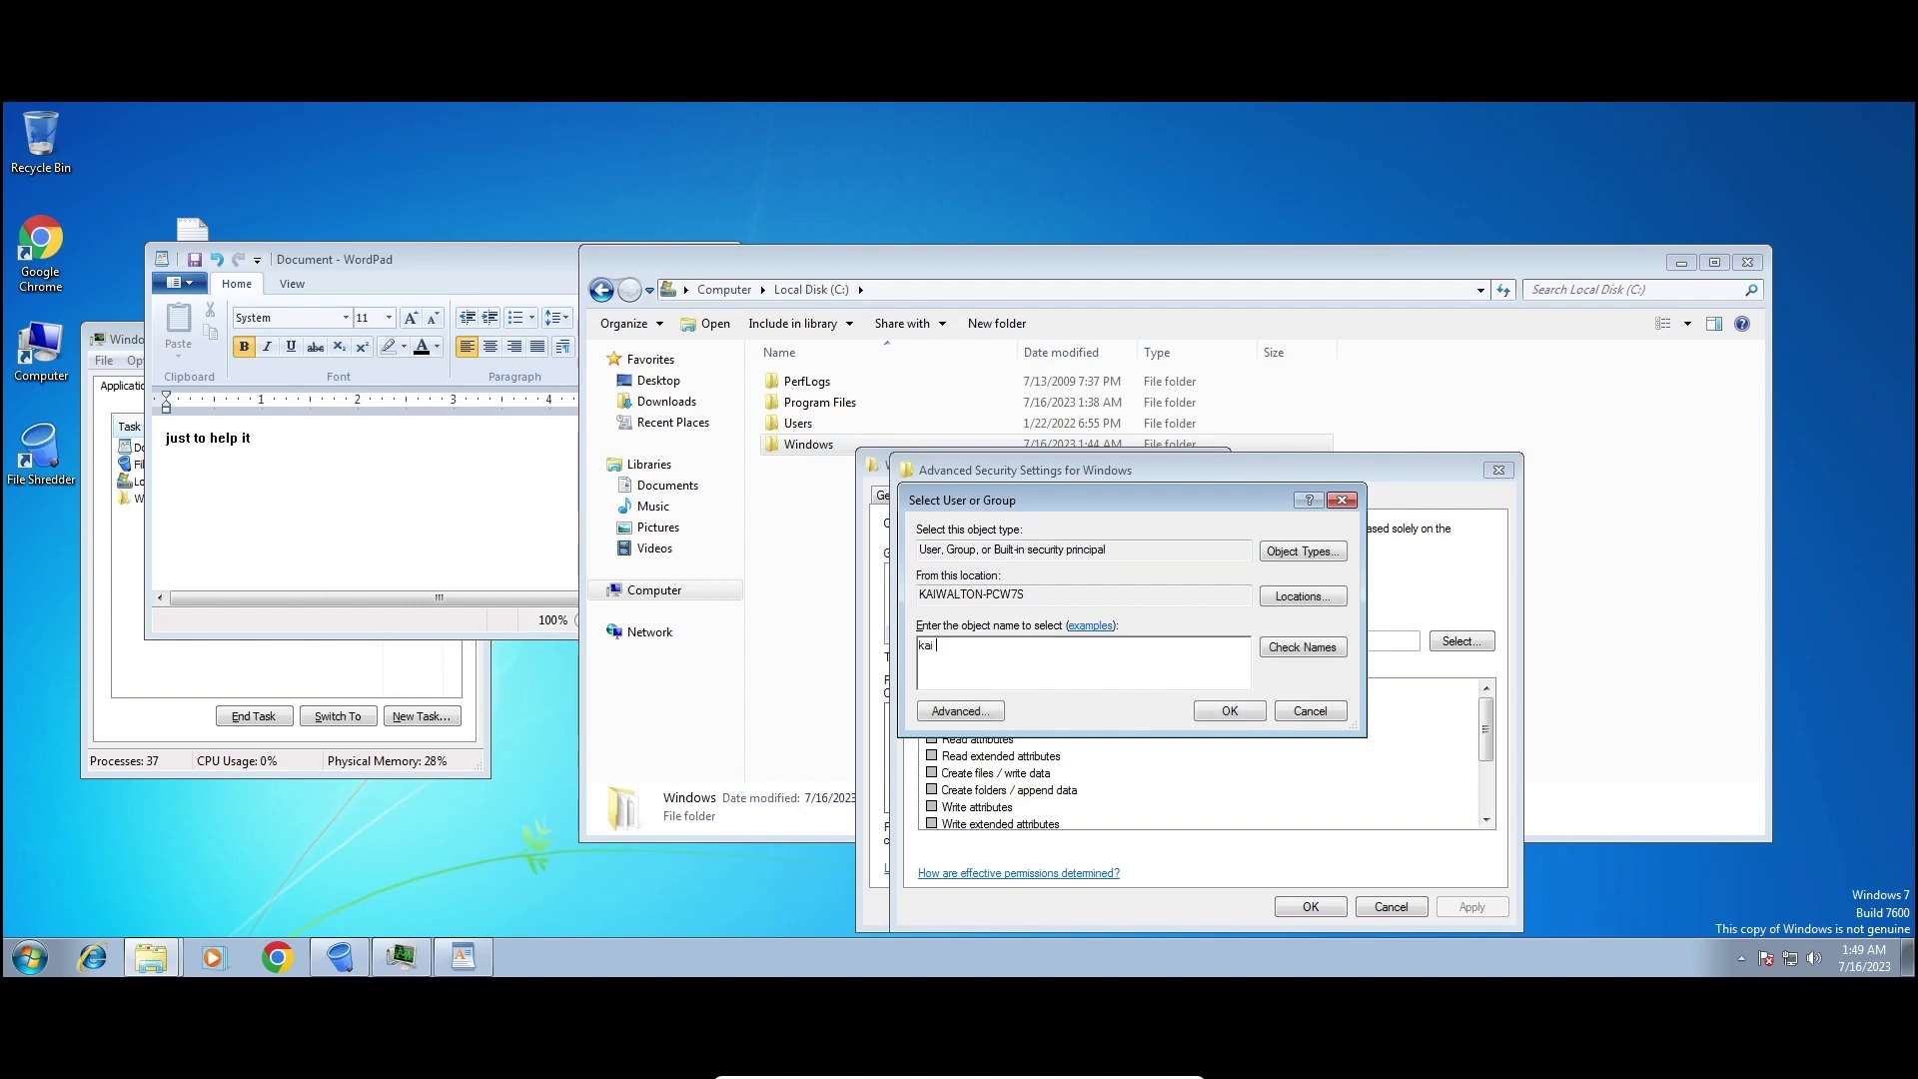
click(1266, 652)
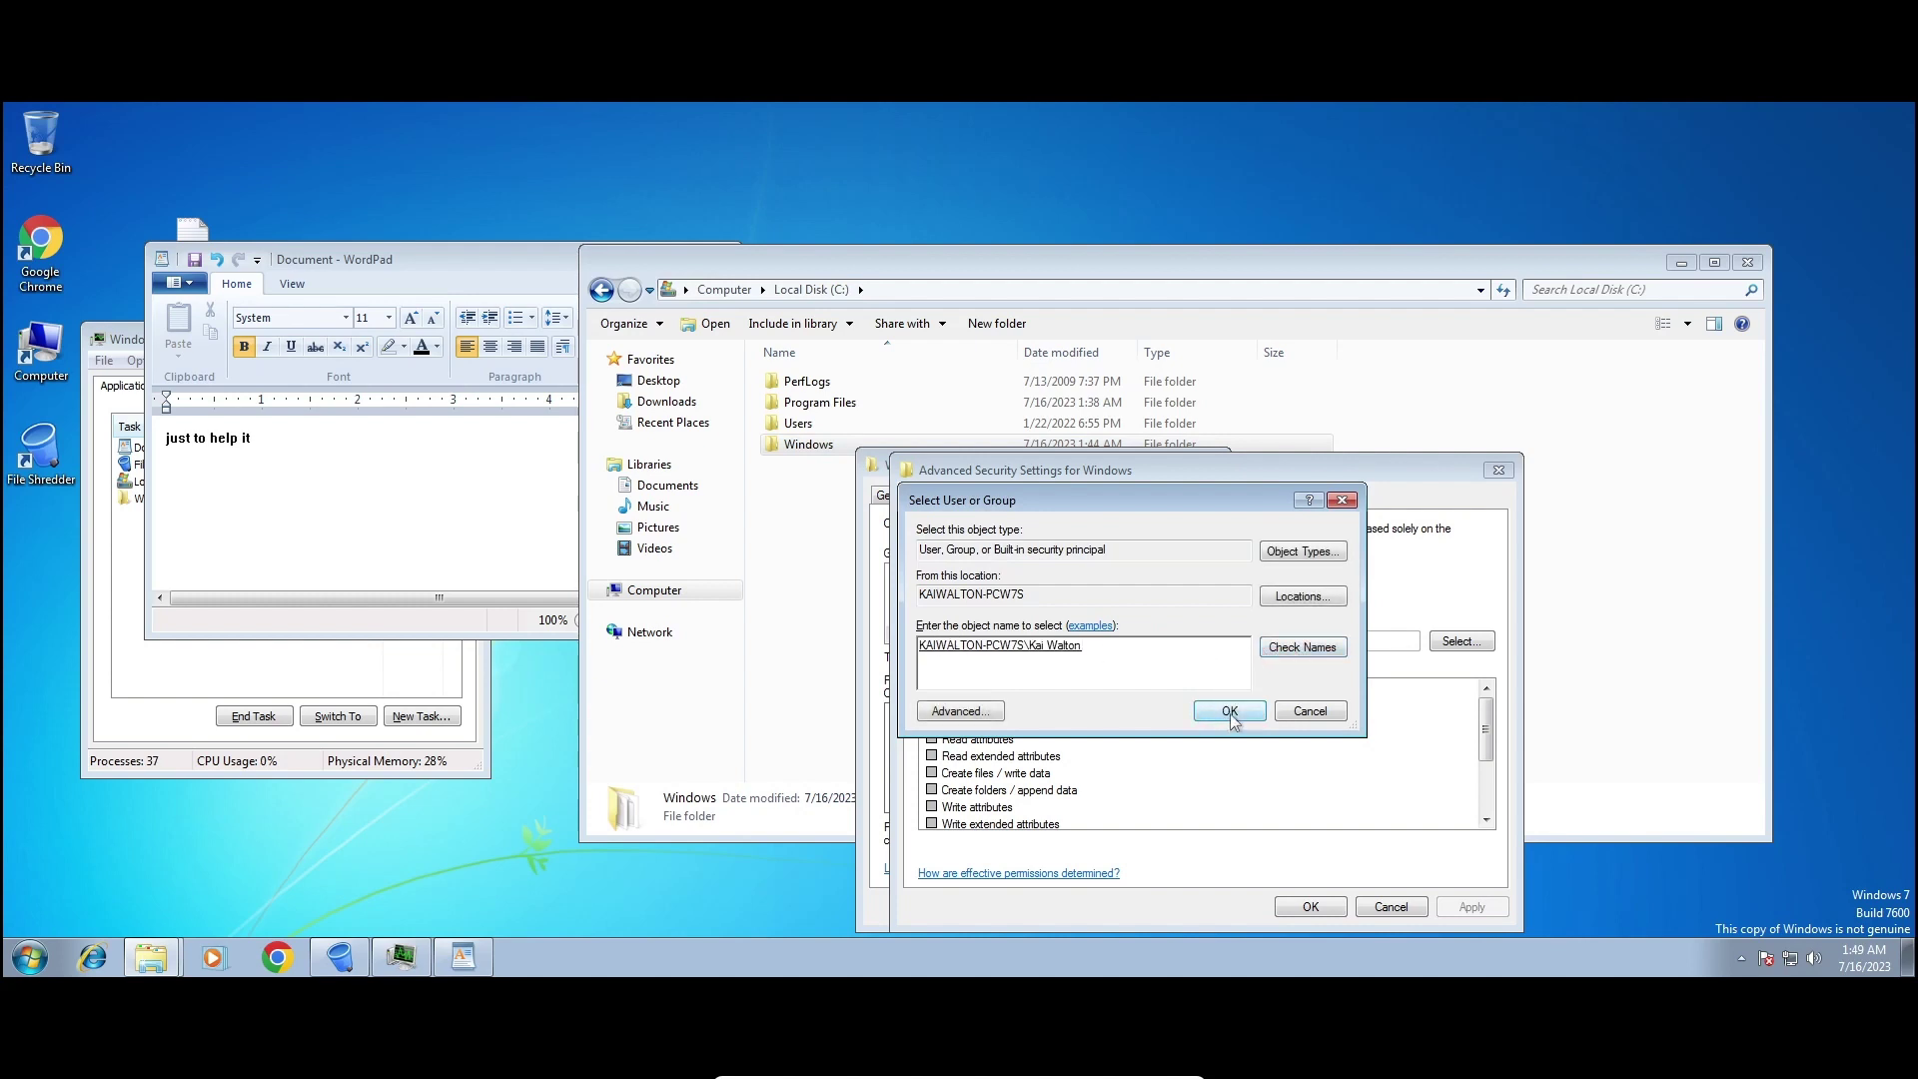
click(1230, 712)
Try to grant Full control, Delete subfolders and files, and Take ownership in the effective permissions, and cancel out of the folder's properties.
click(936, 689)
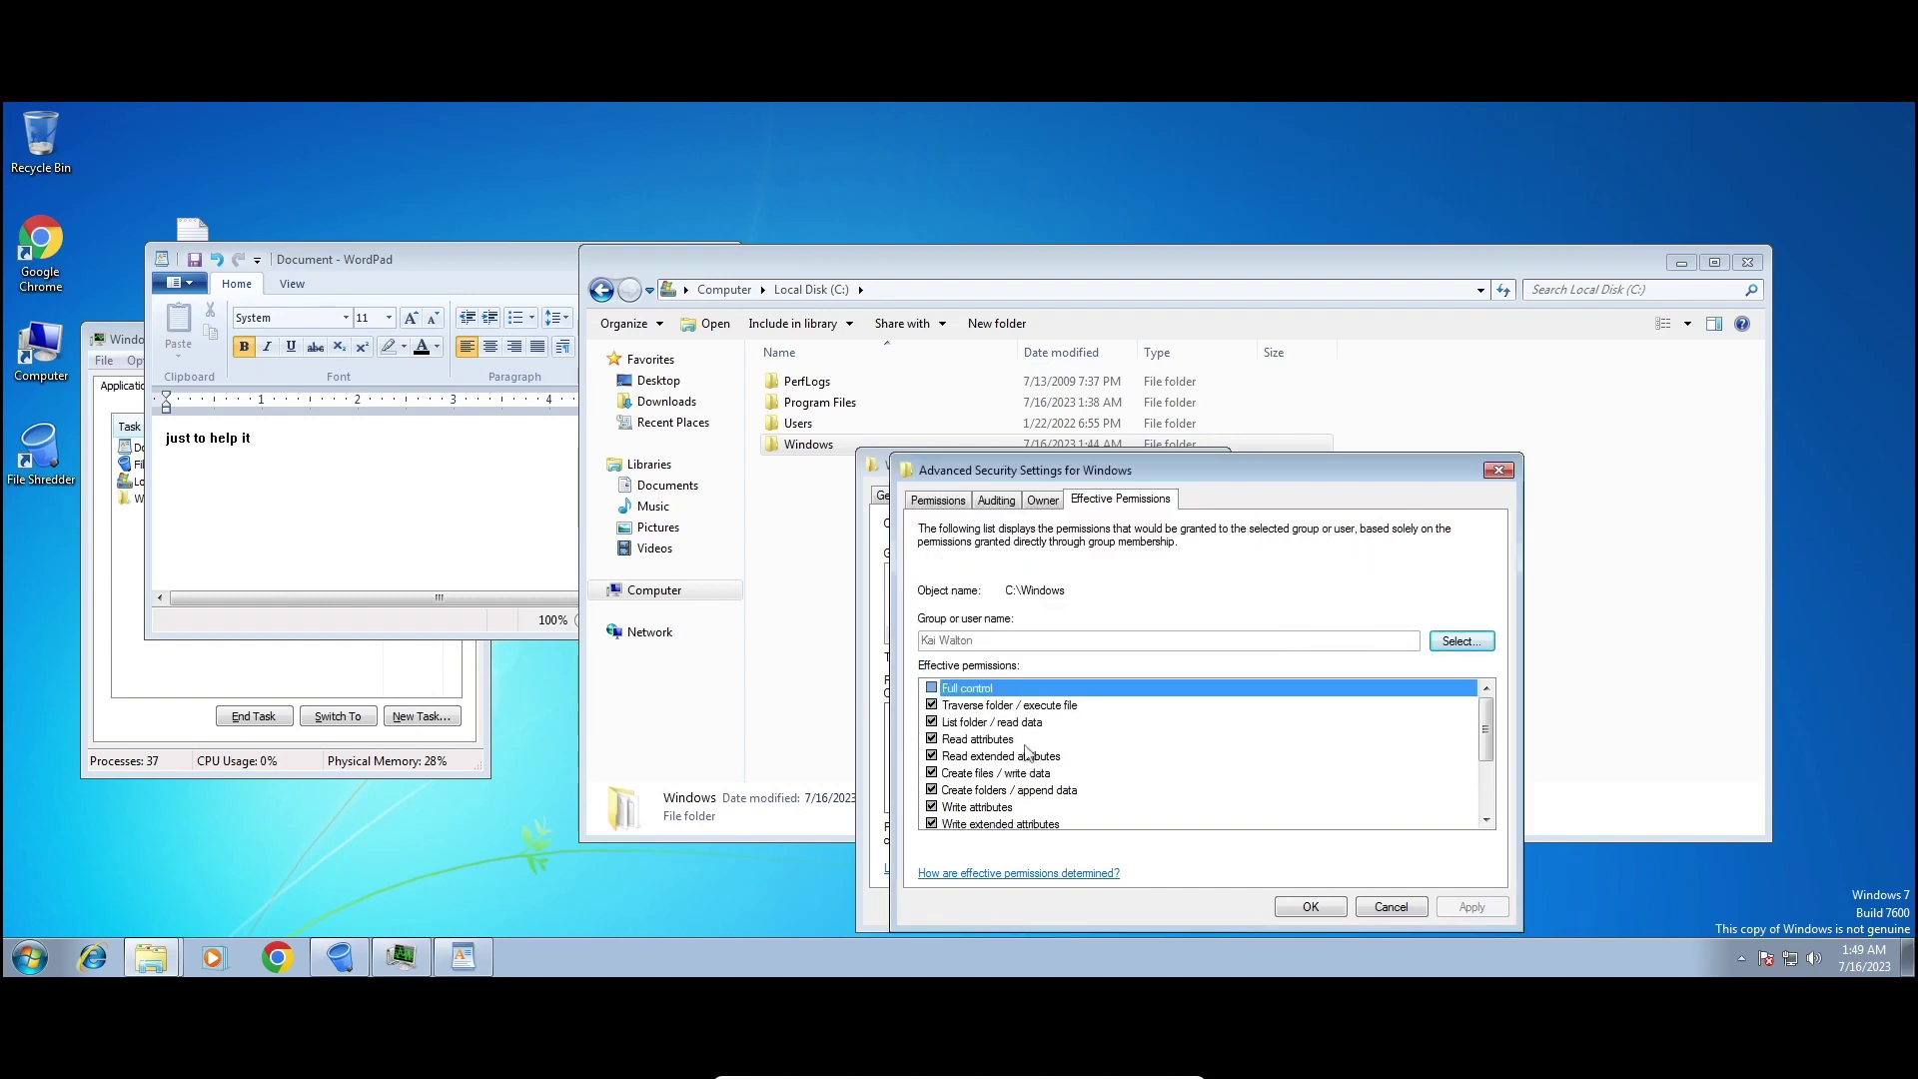
scroll(939, 704, down, 3)
click(934, 744)
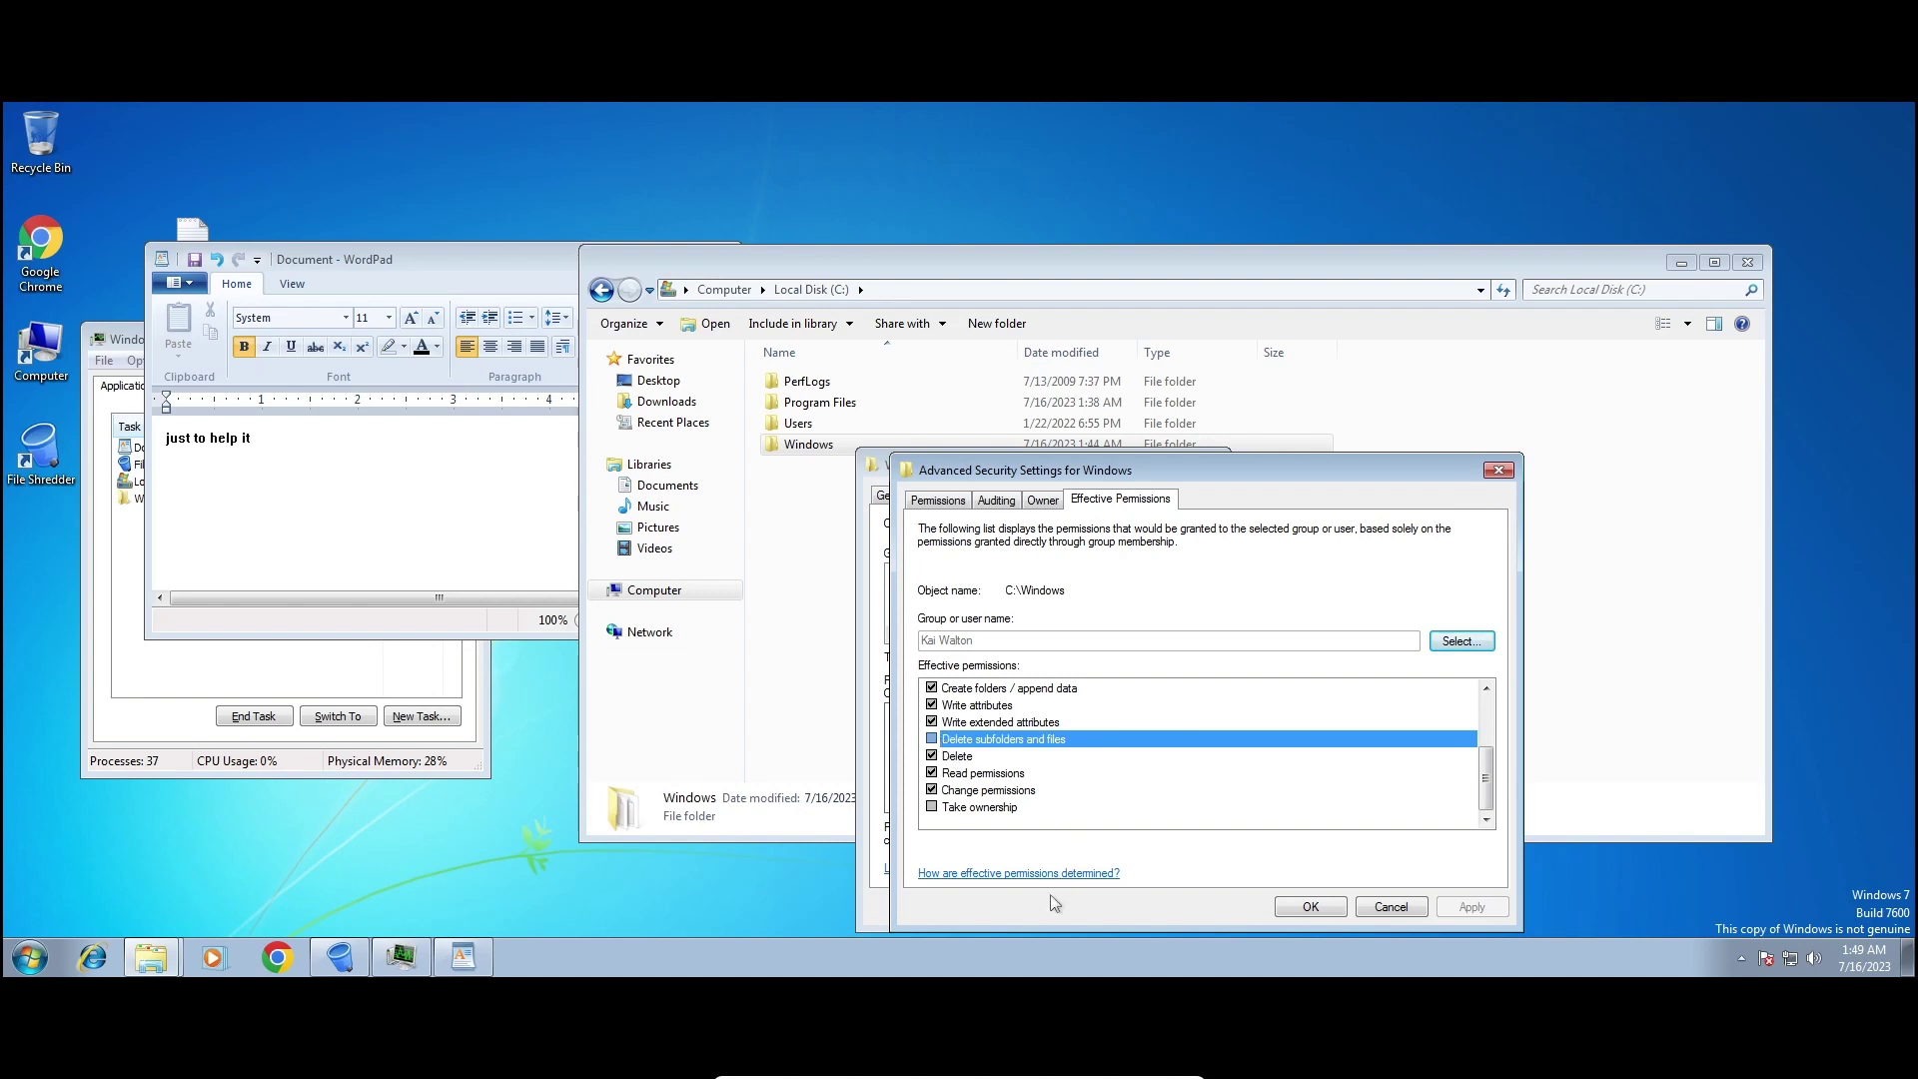
click(951, 811)
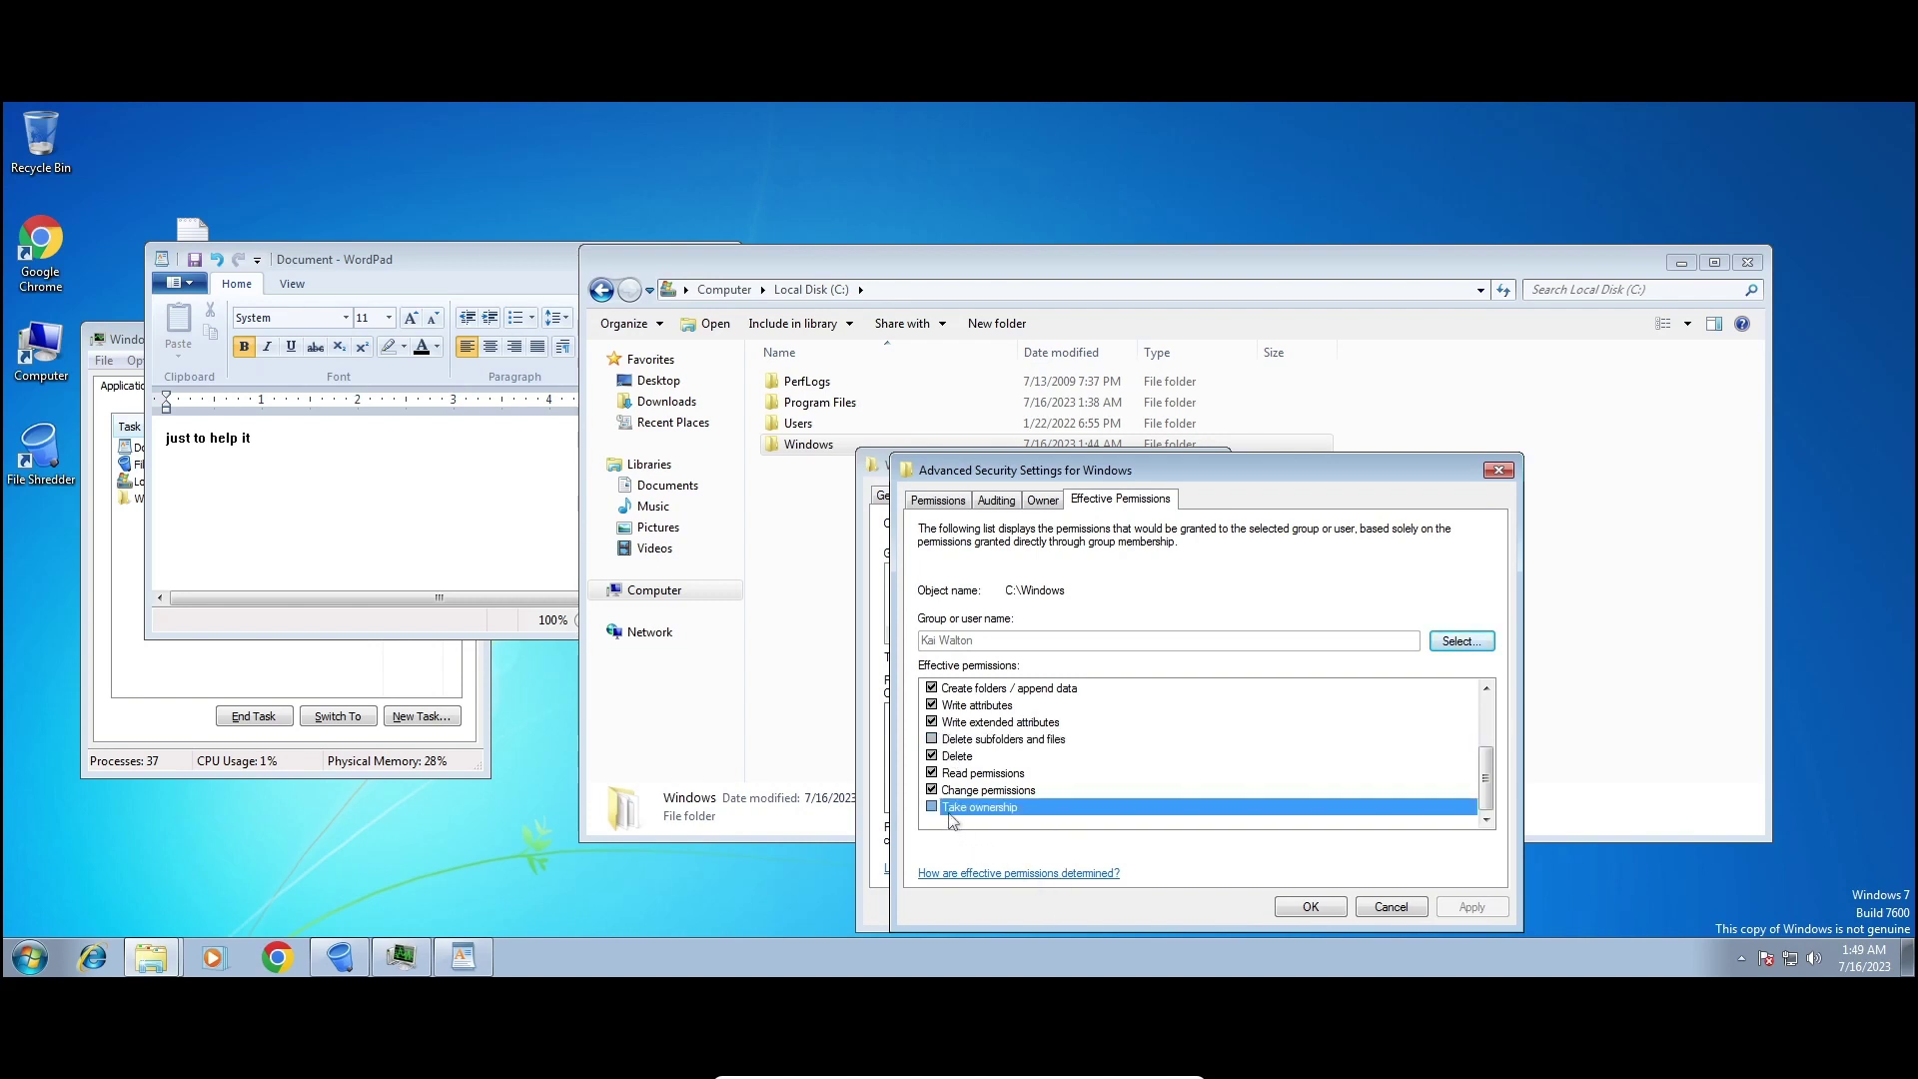
key(alt+s)
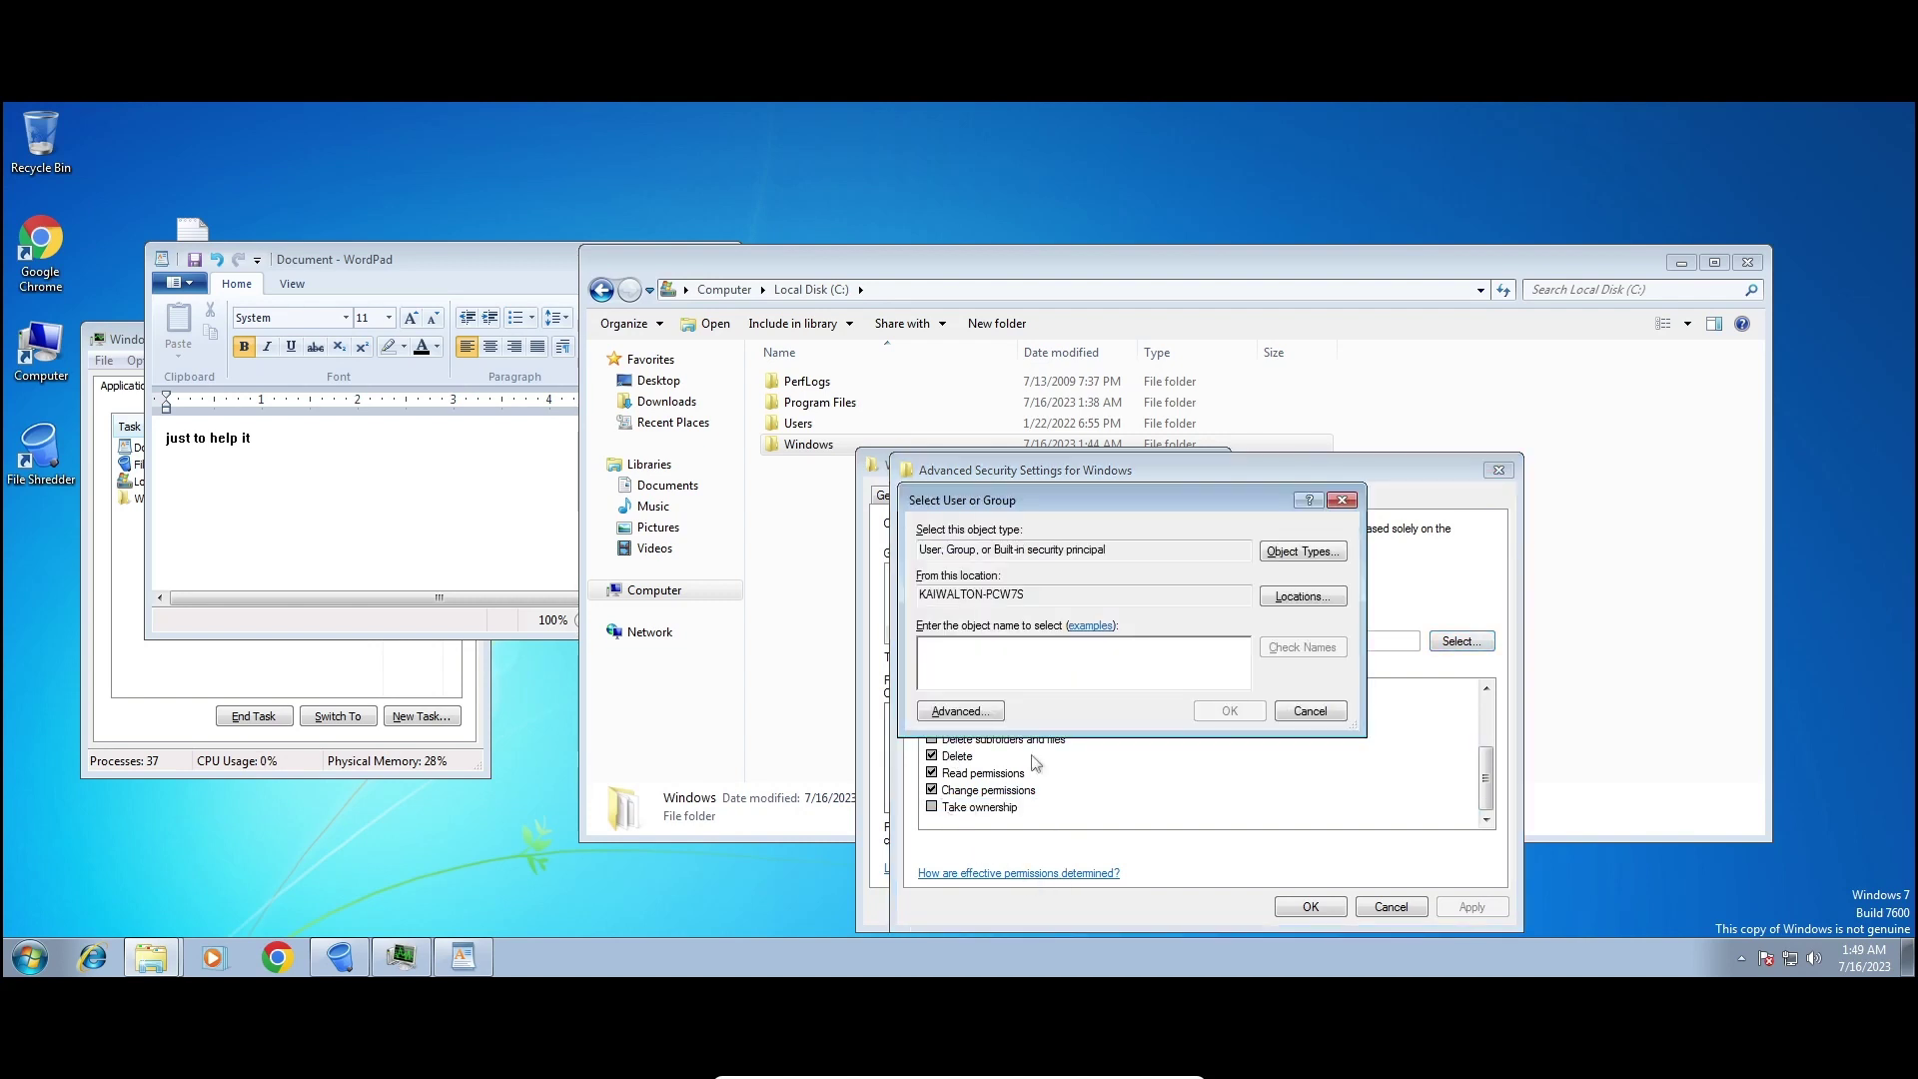
click(1340, 713)
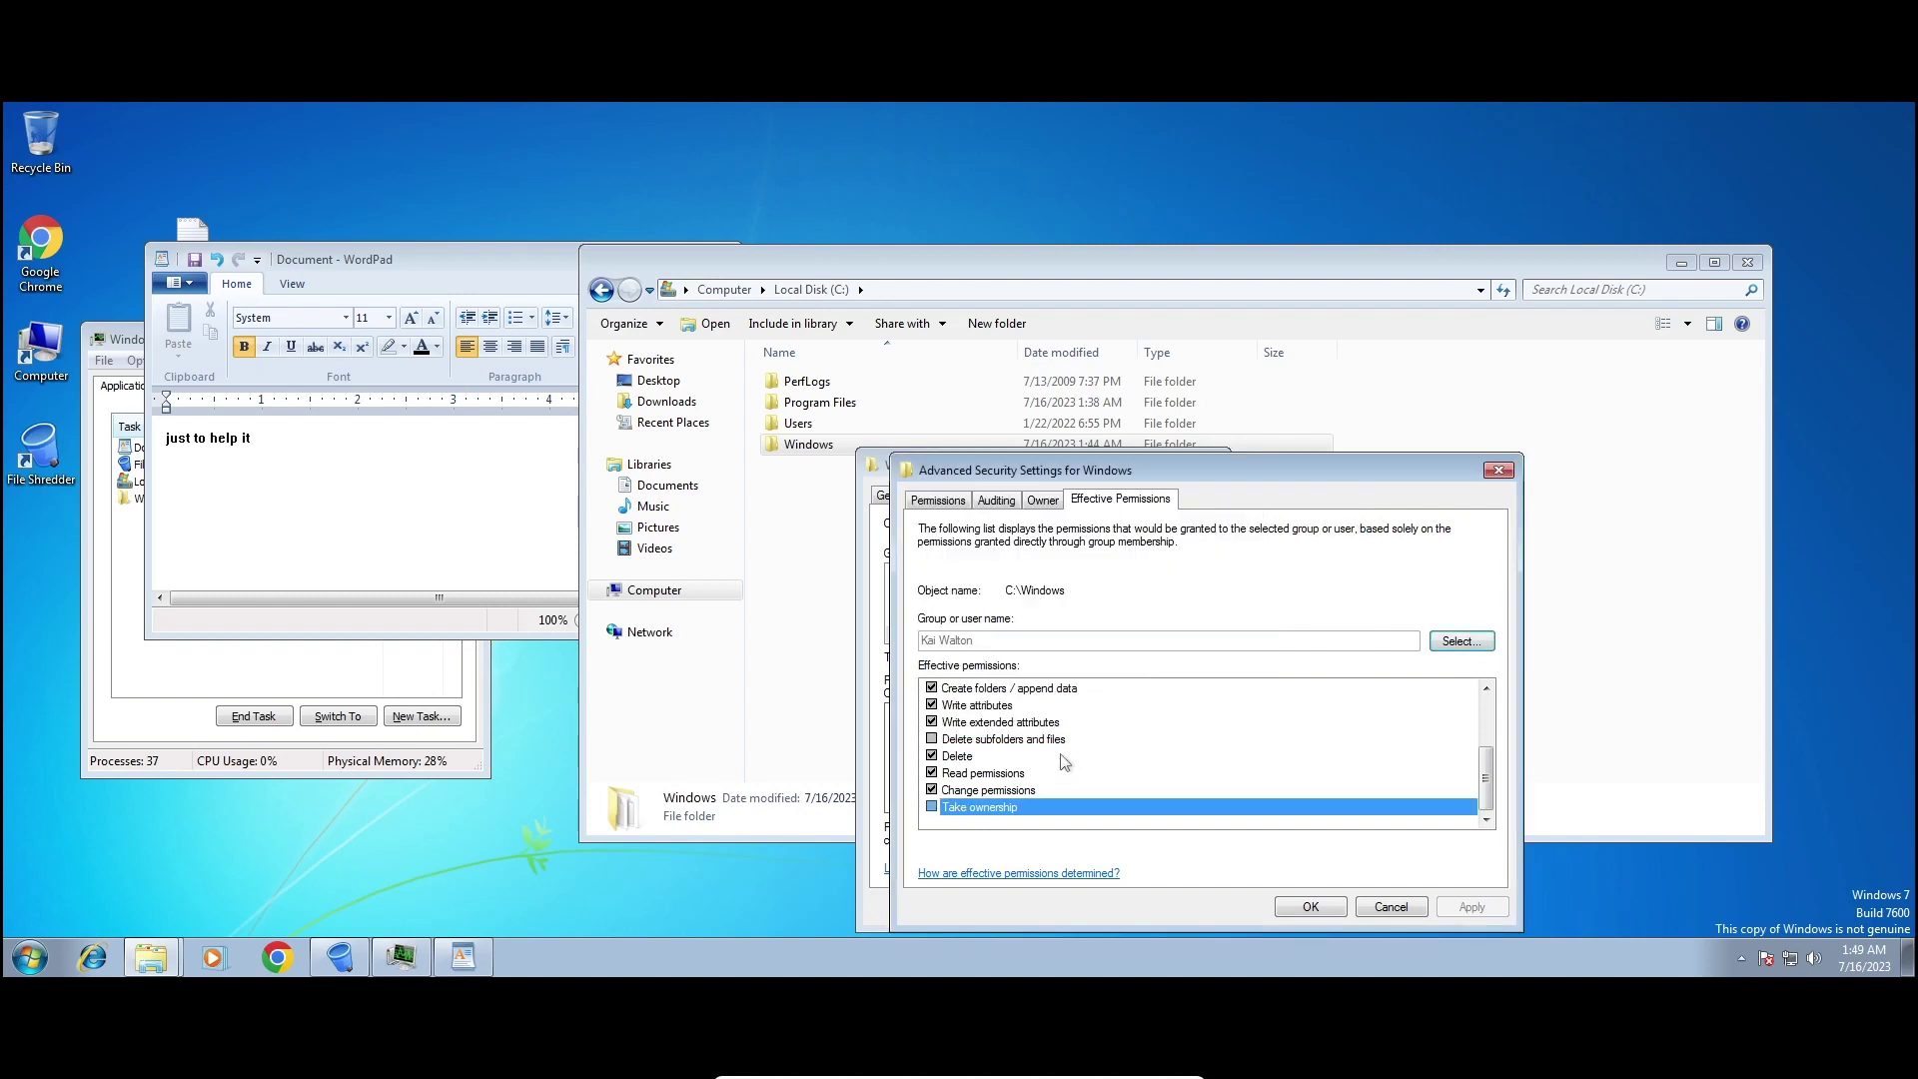
scroll(1066, 765, up, 2)
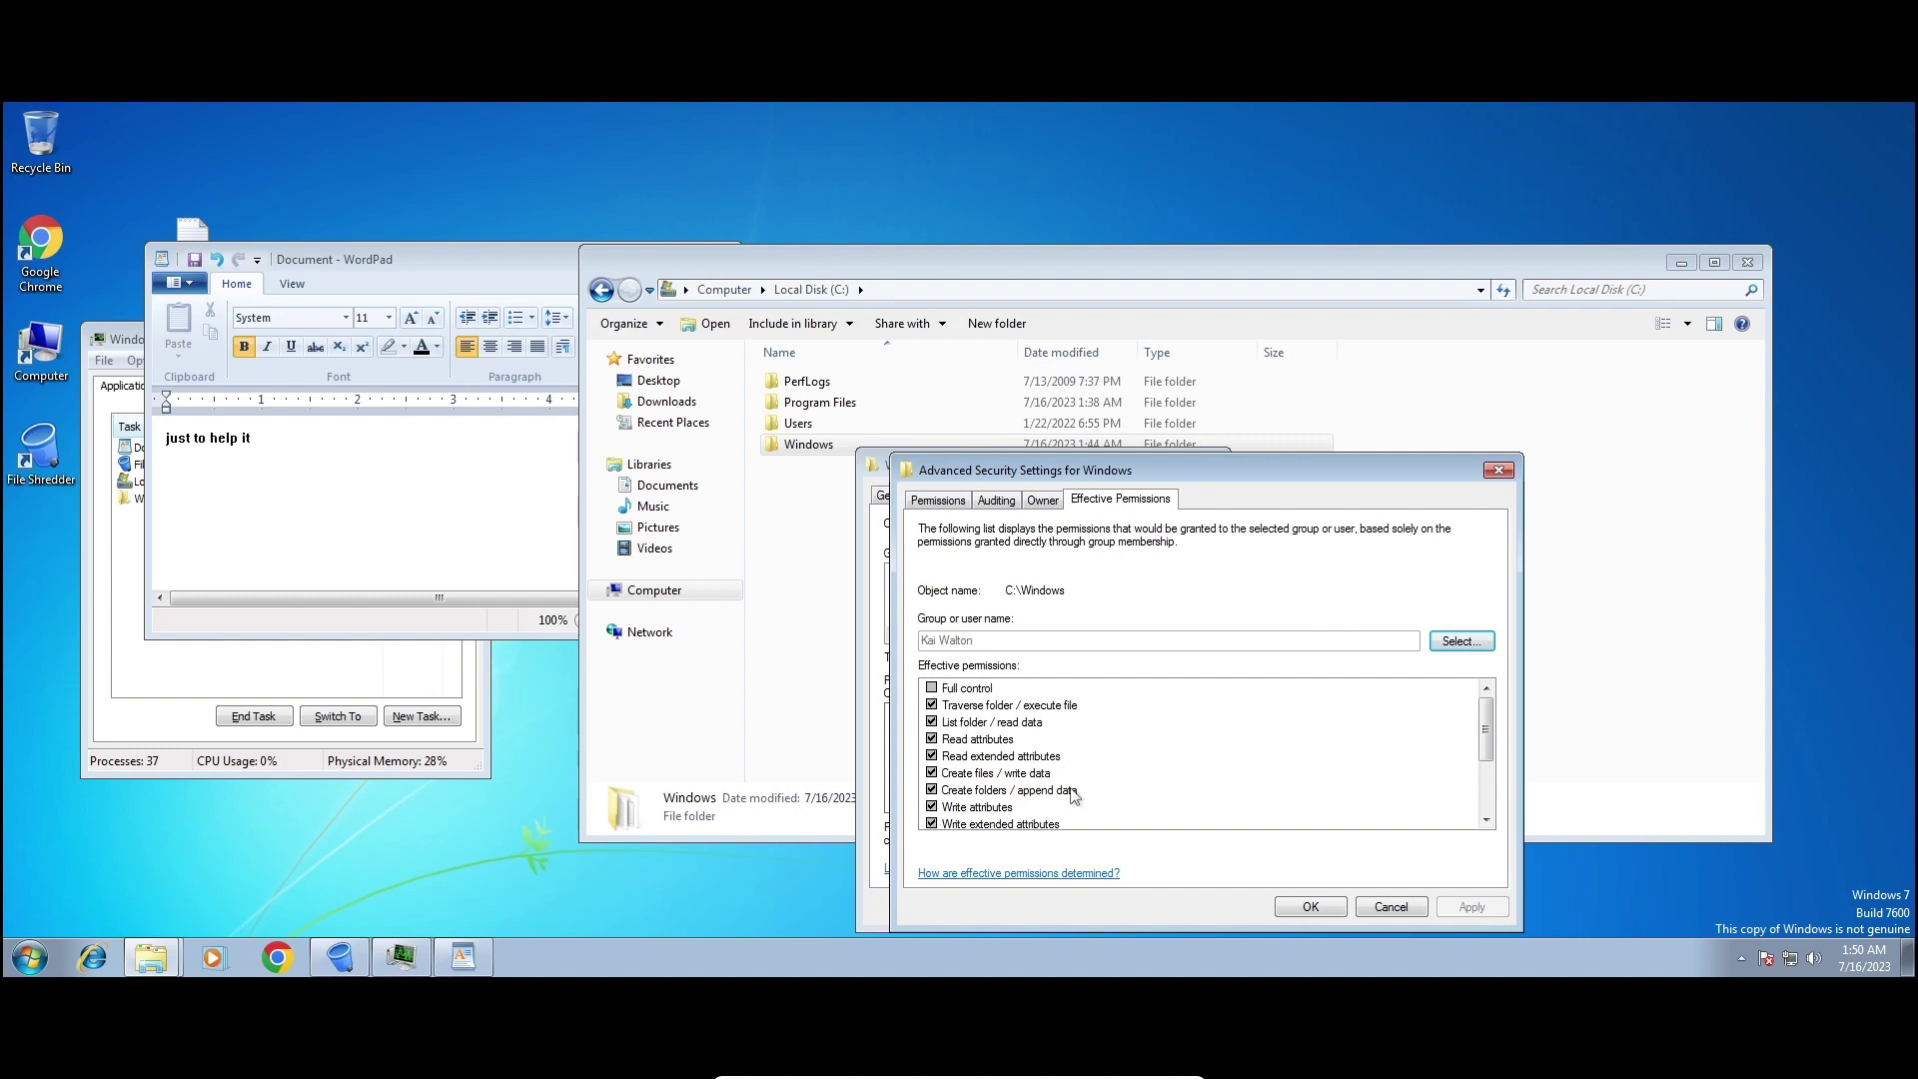
scroll(1072, 794, down, 2)
click(951, 741)
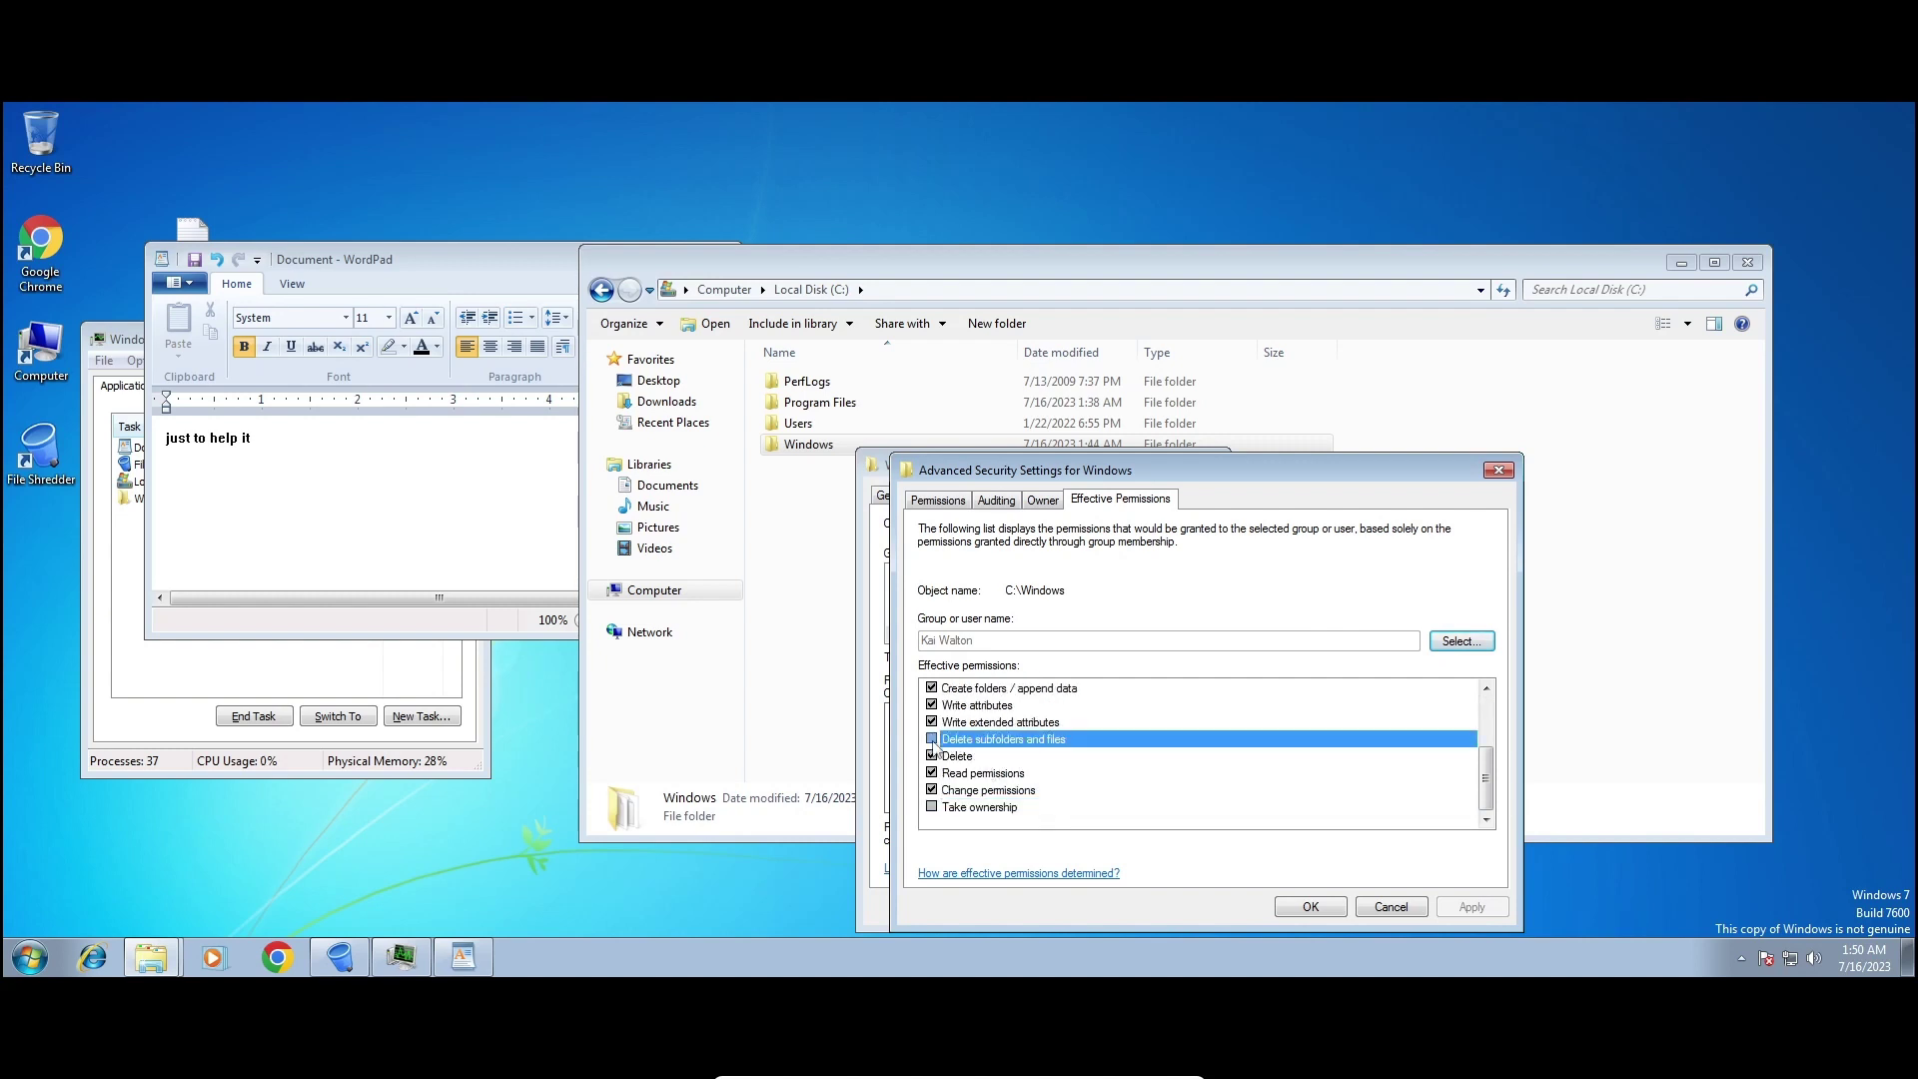
click(1380, 909)
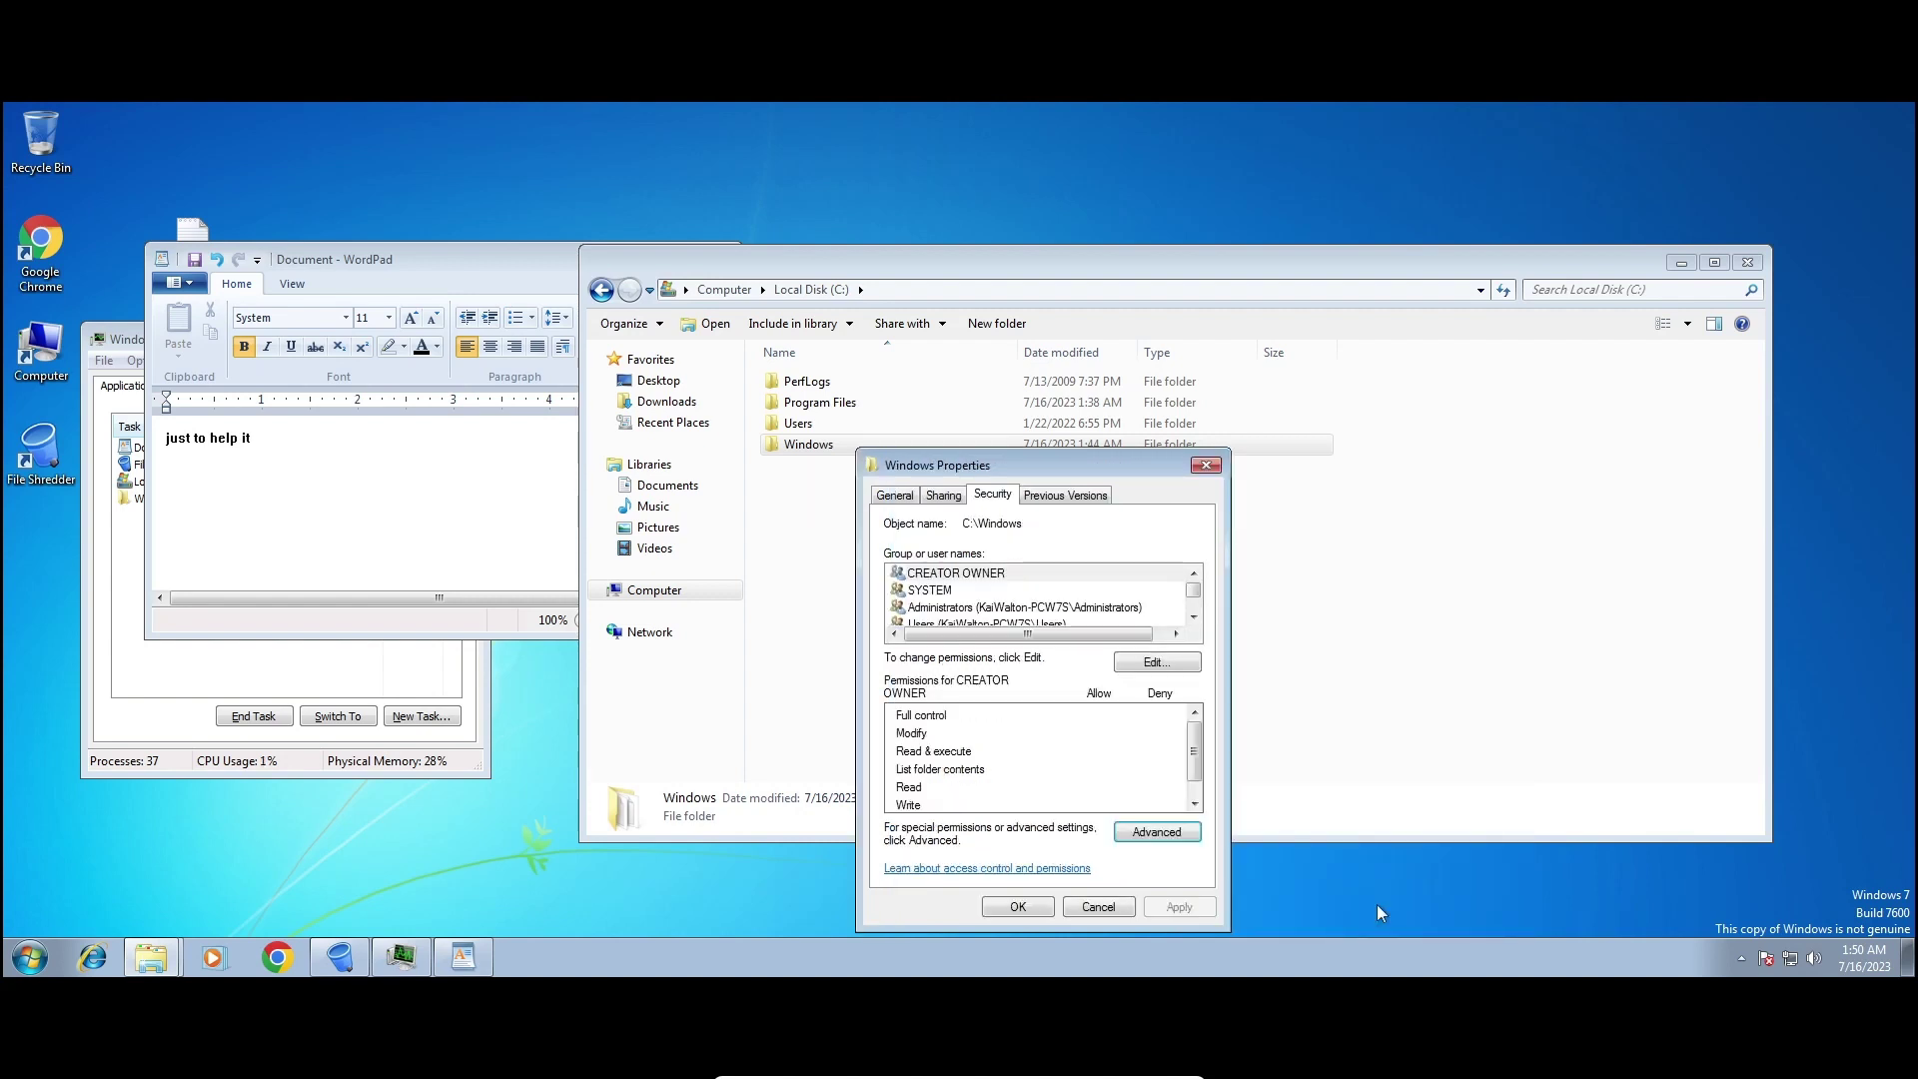
click(1131, 906)
drag(1118, 745, 983, 548)
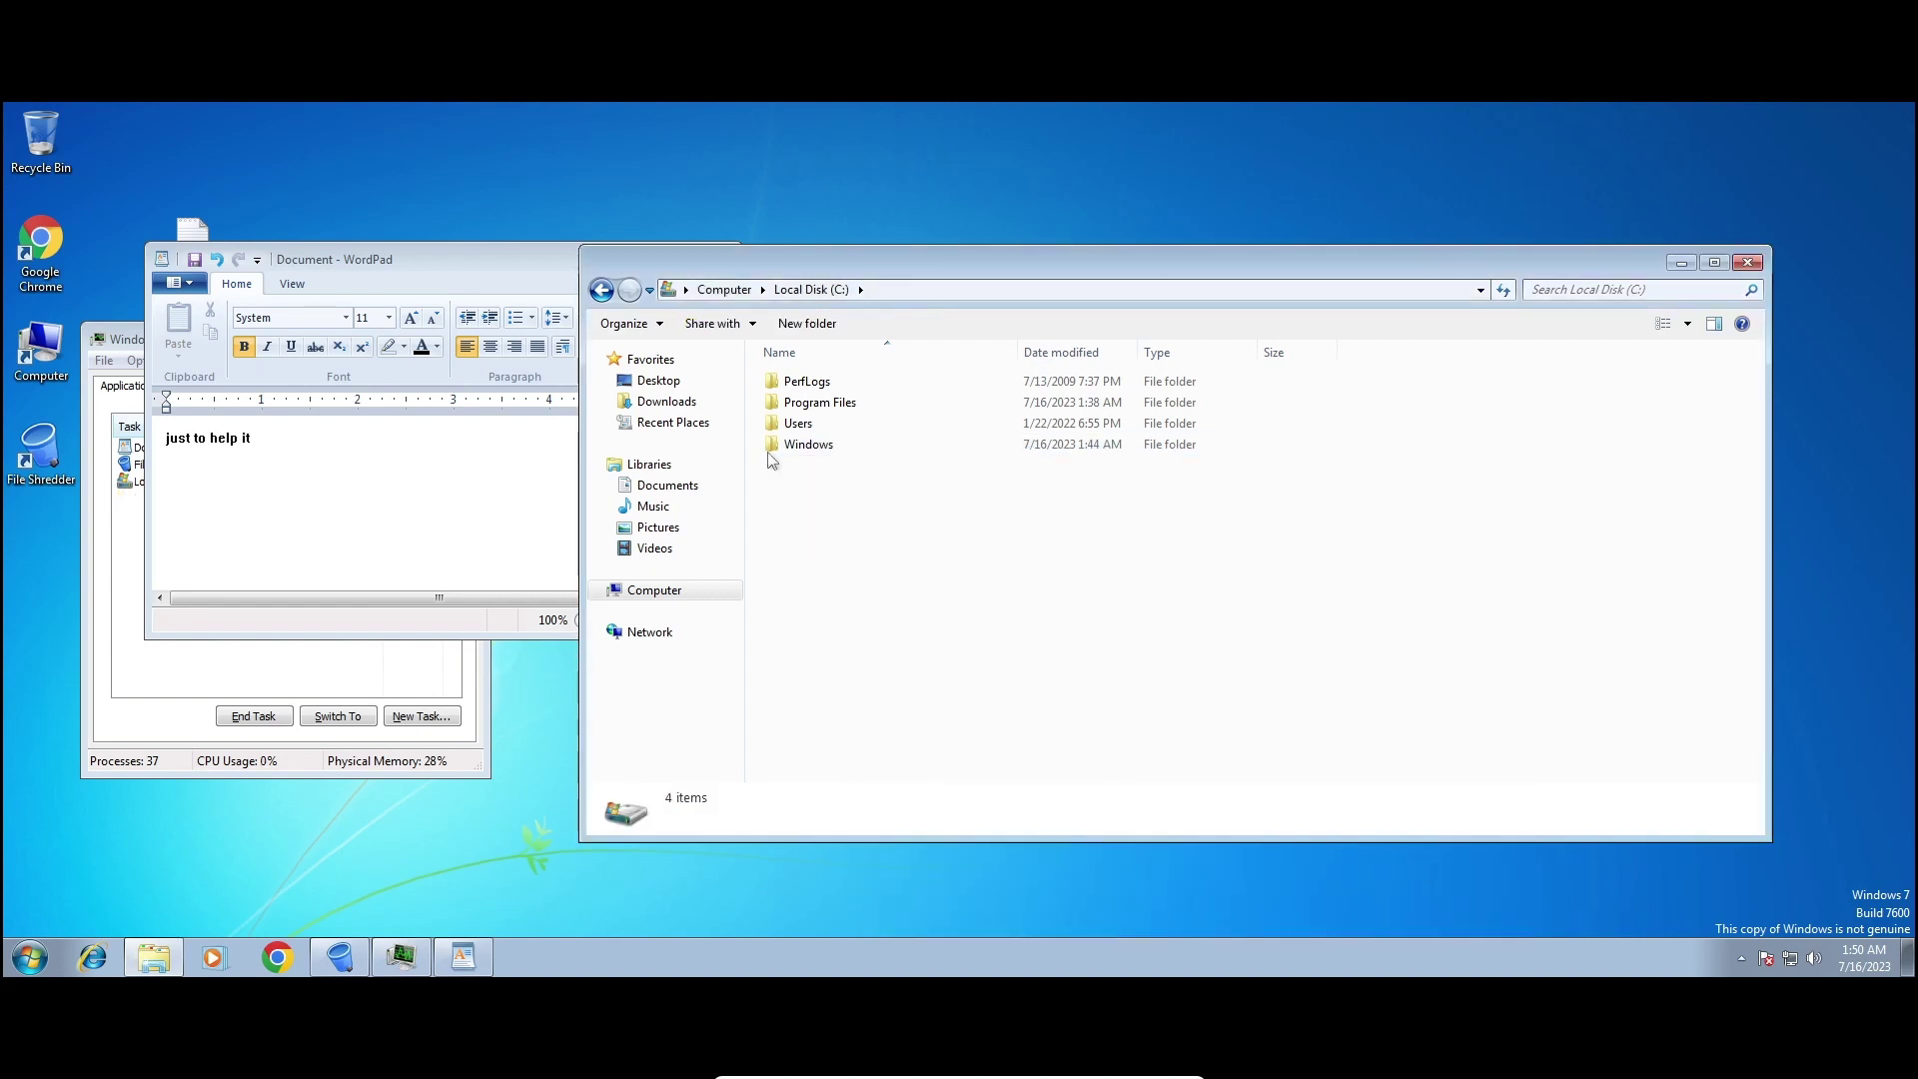
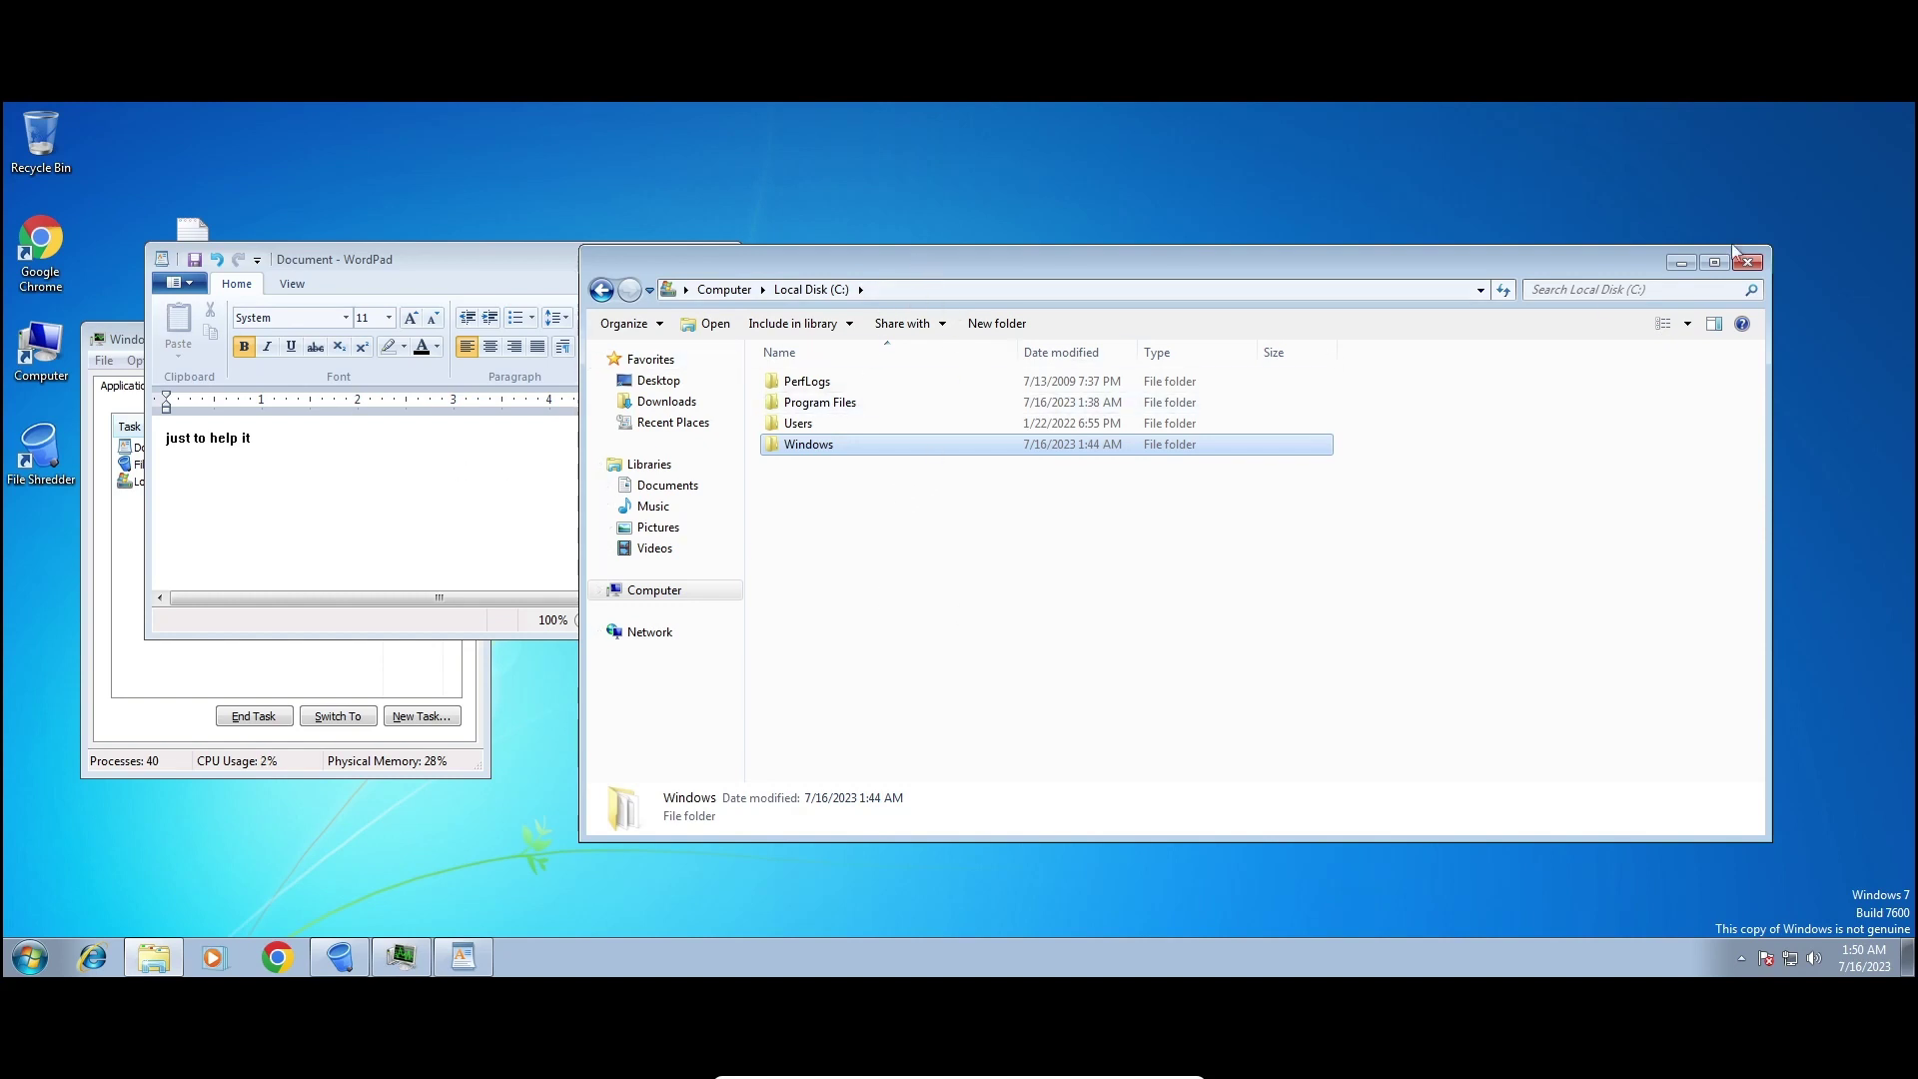
Try to delete the Windows folder from Local Disk (C:), allowing the operation administrator rights.
right_click(872, 450)
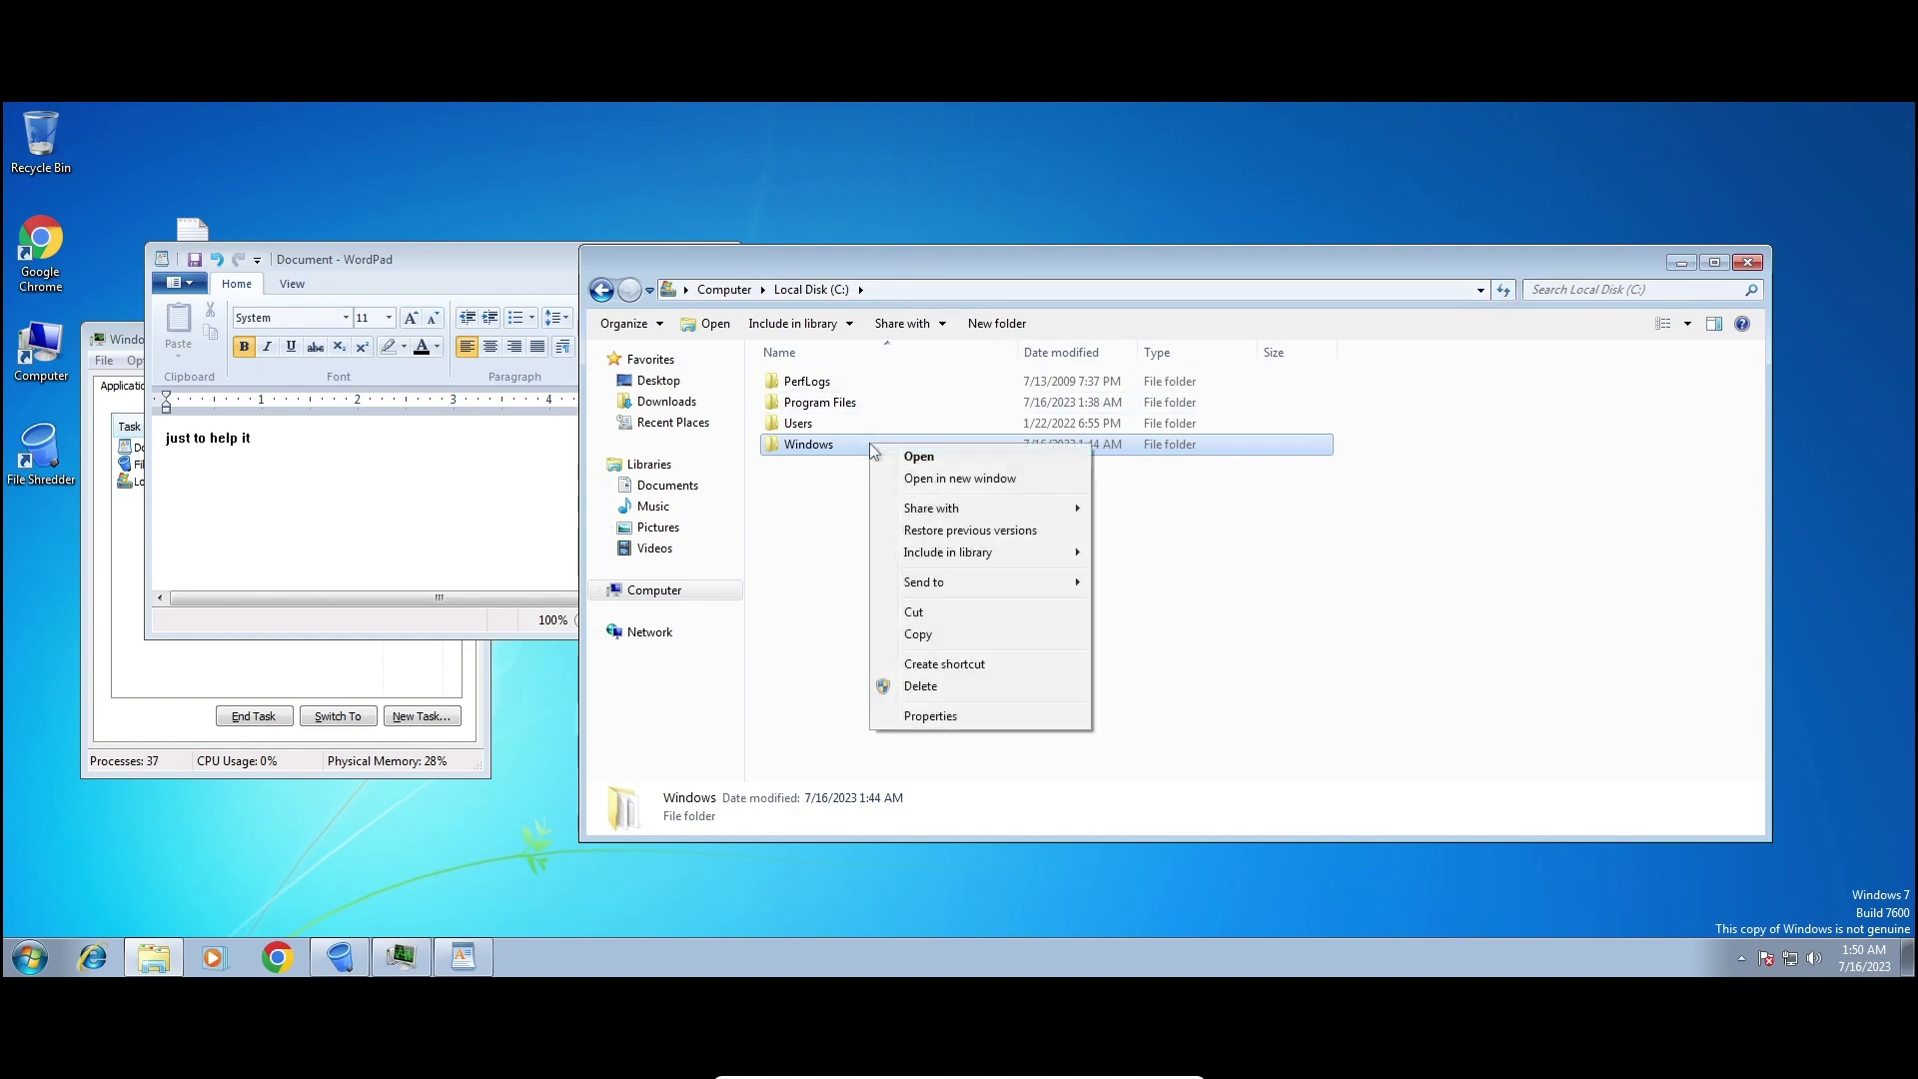
click(911, 688)
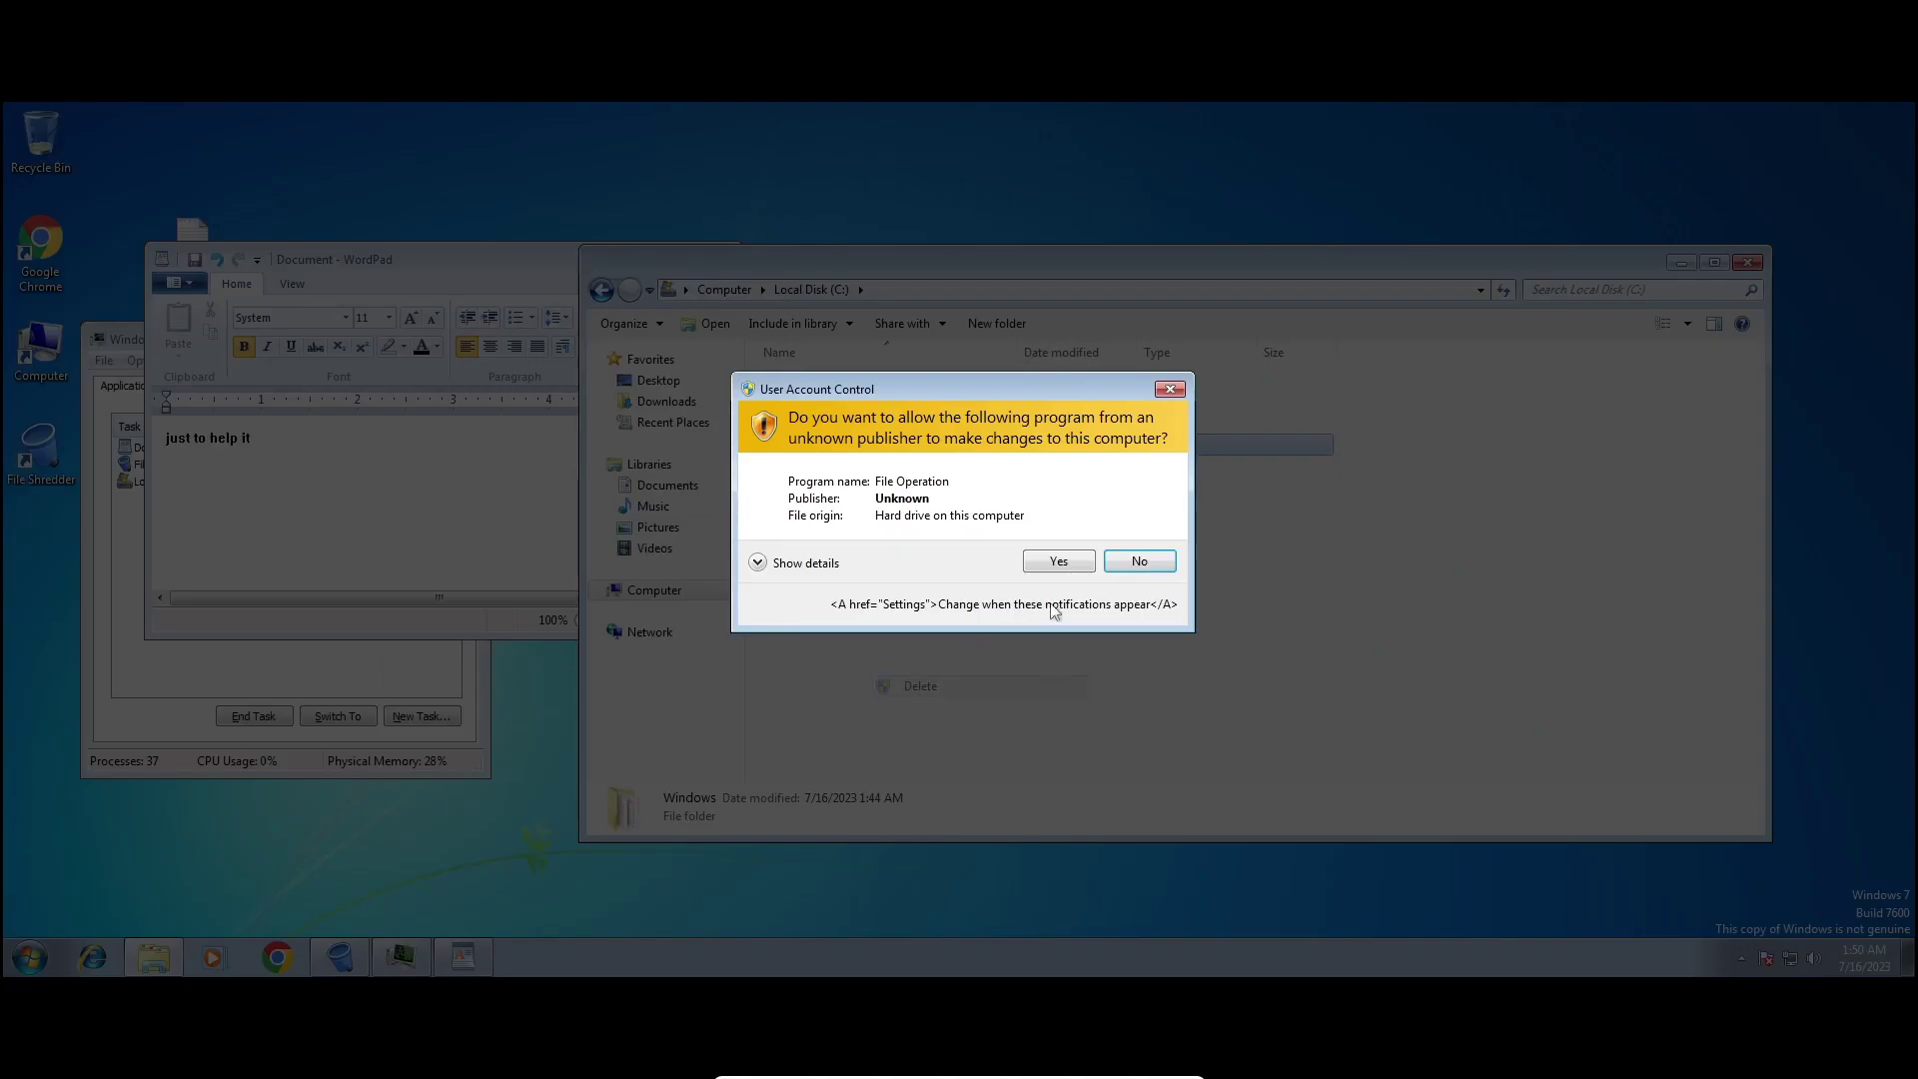
click(1078, 557)
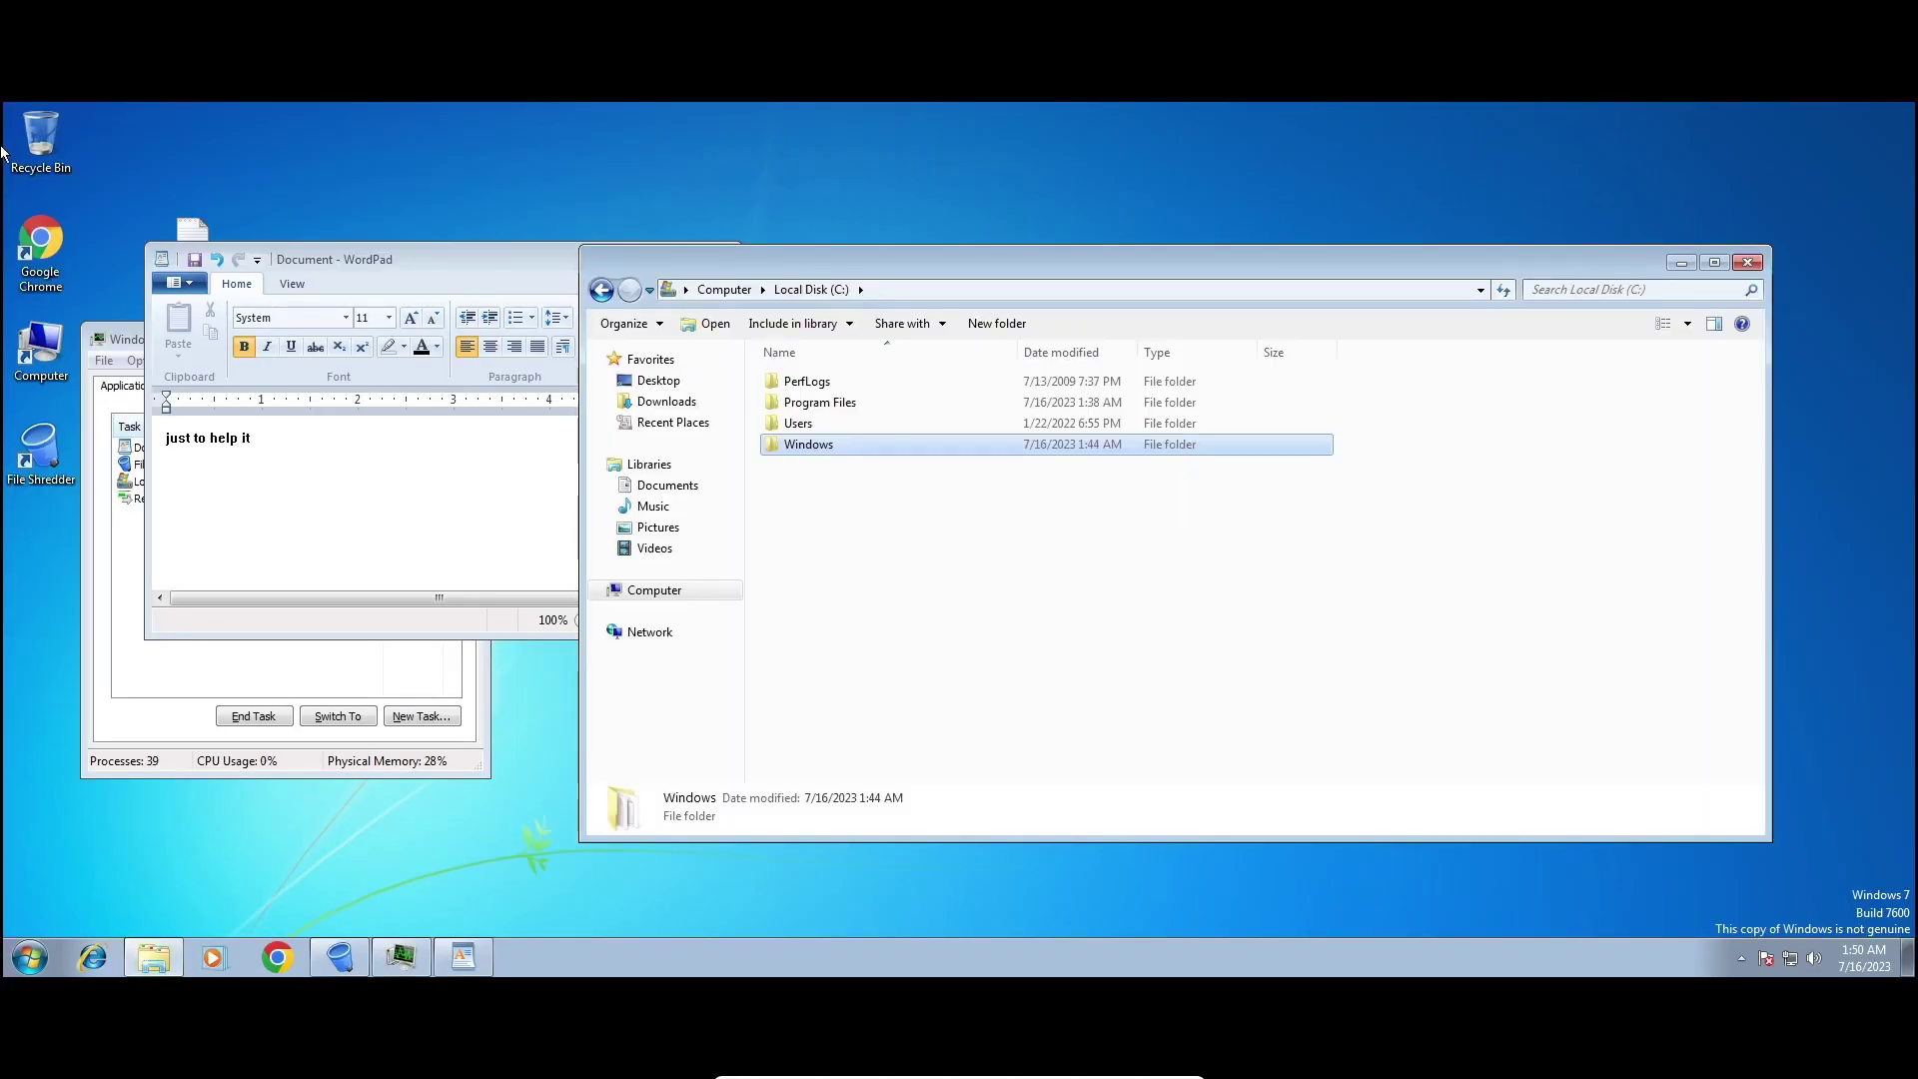
right_click(70, 154)
click(583, 162)
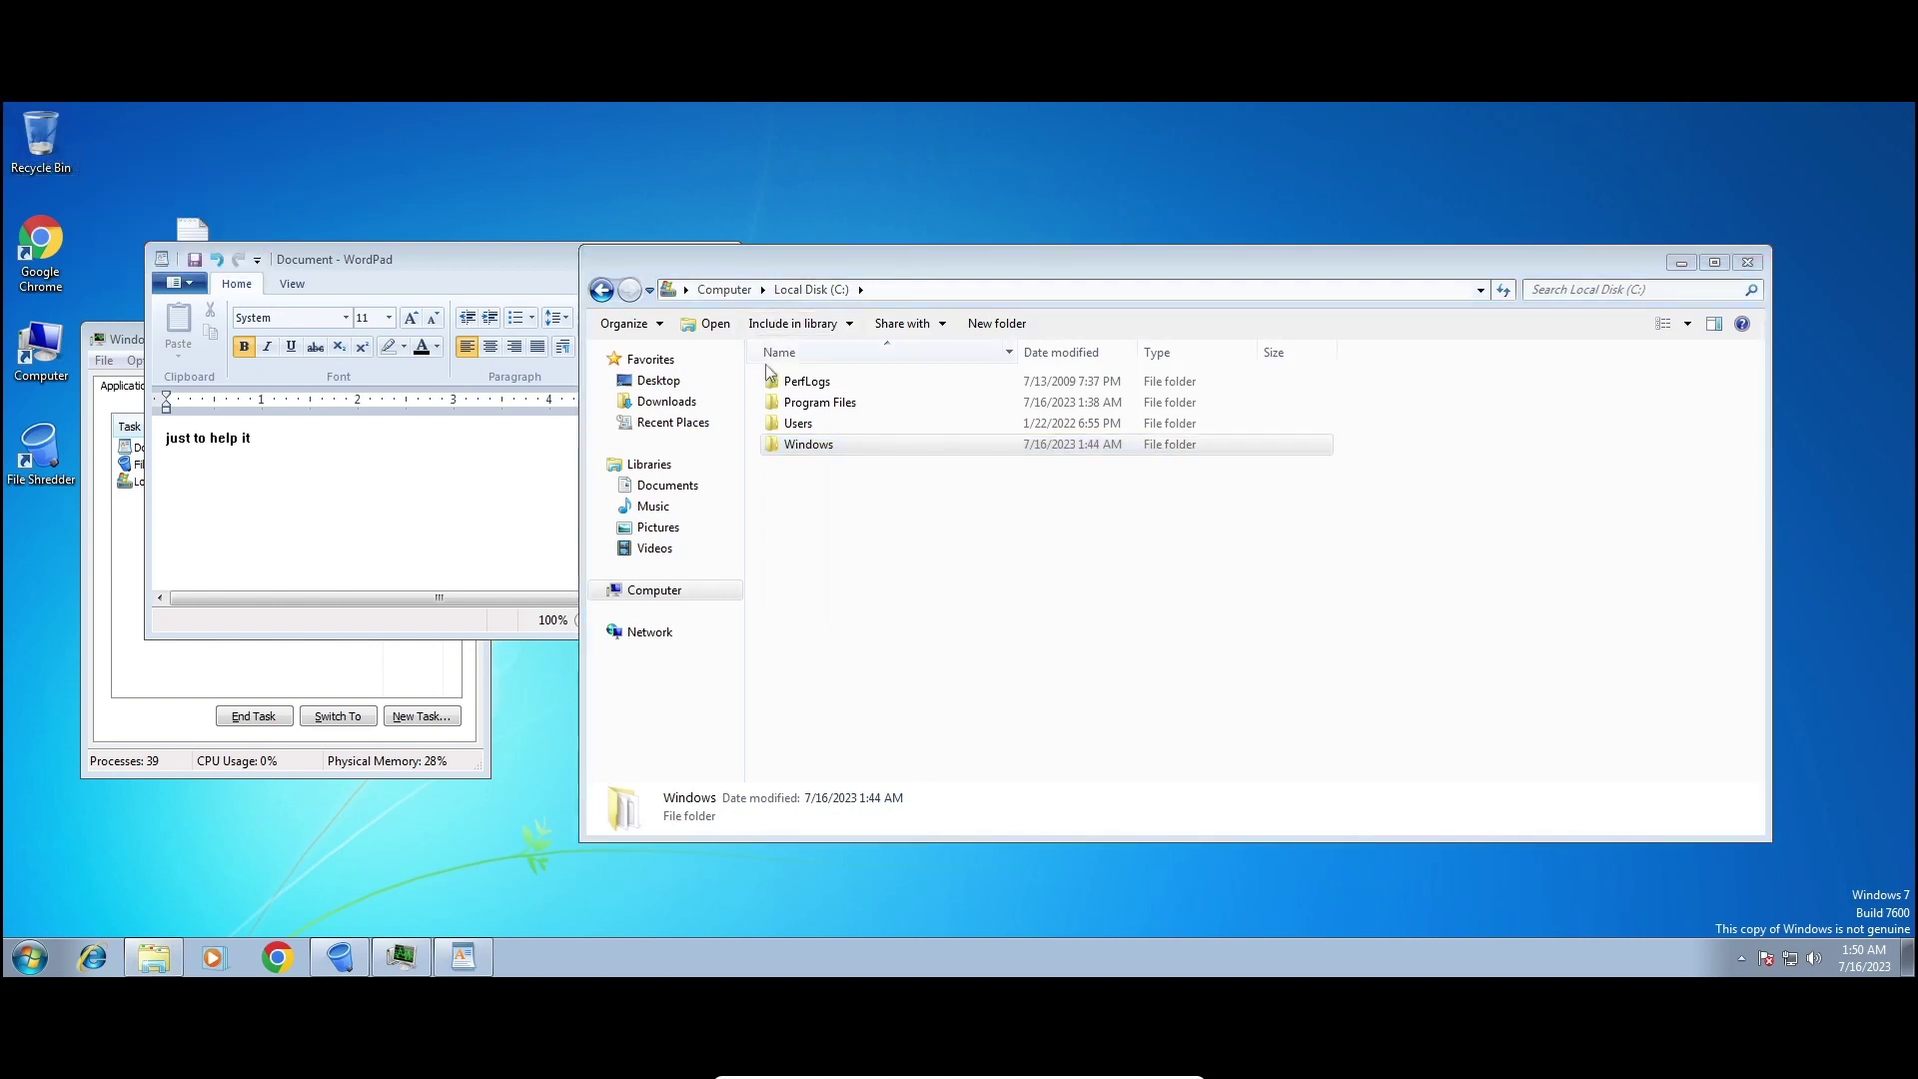
Try to delete everything inside C:\Windows, granting administrator permission for all current items.
double_click(809, 445)
key(ctrl+a)
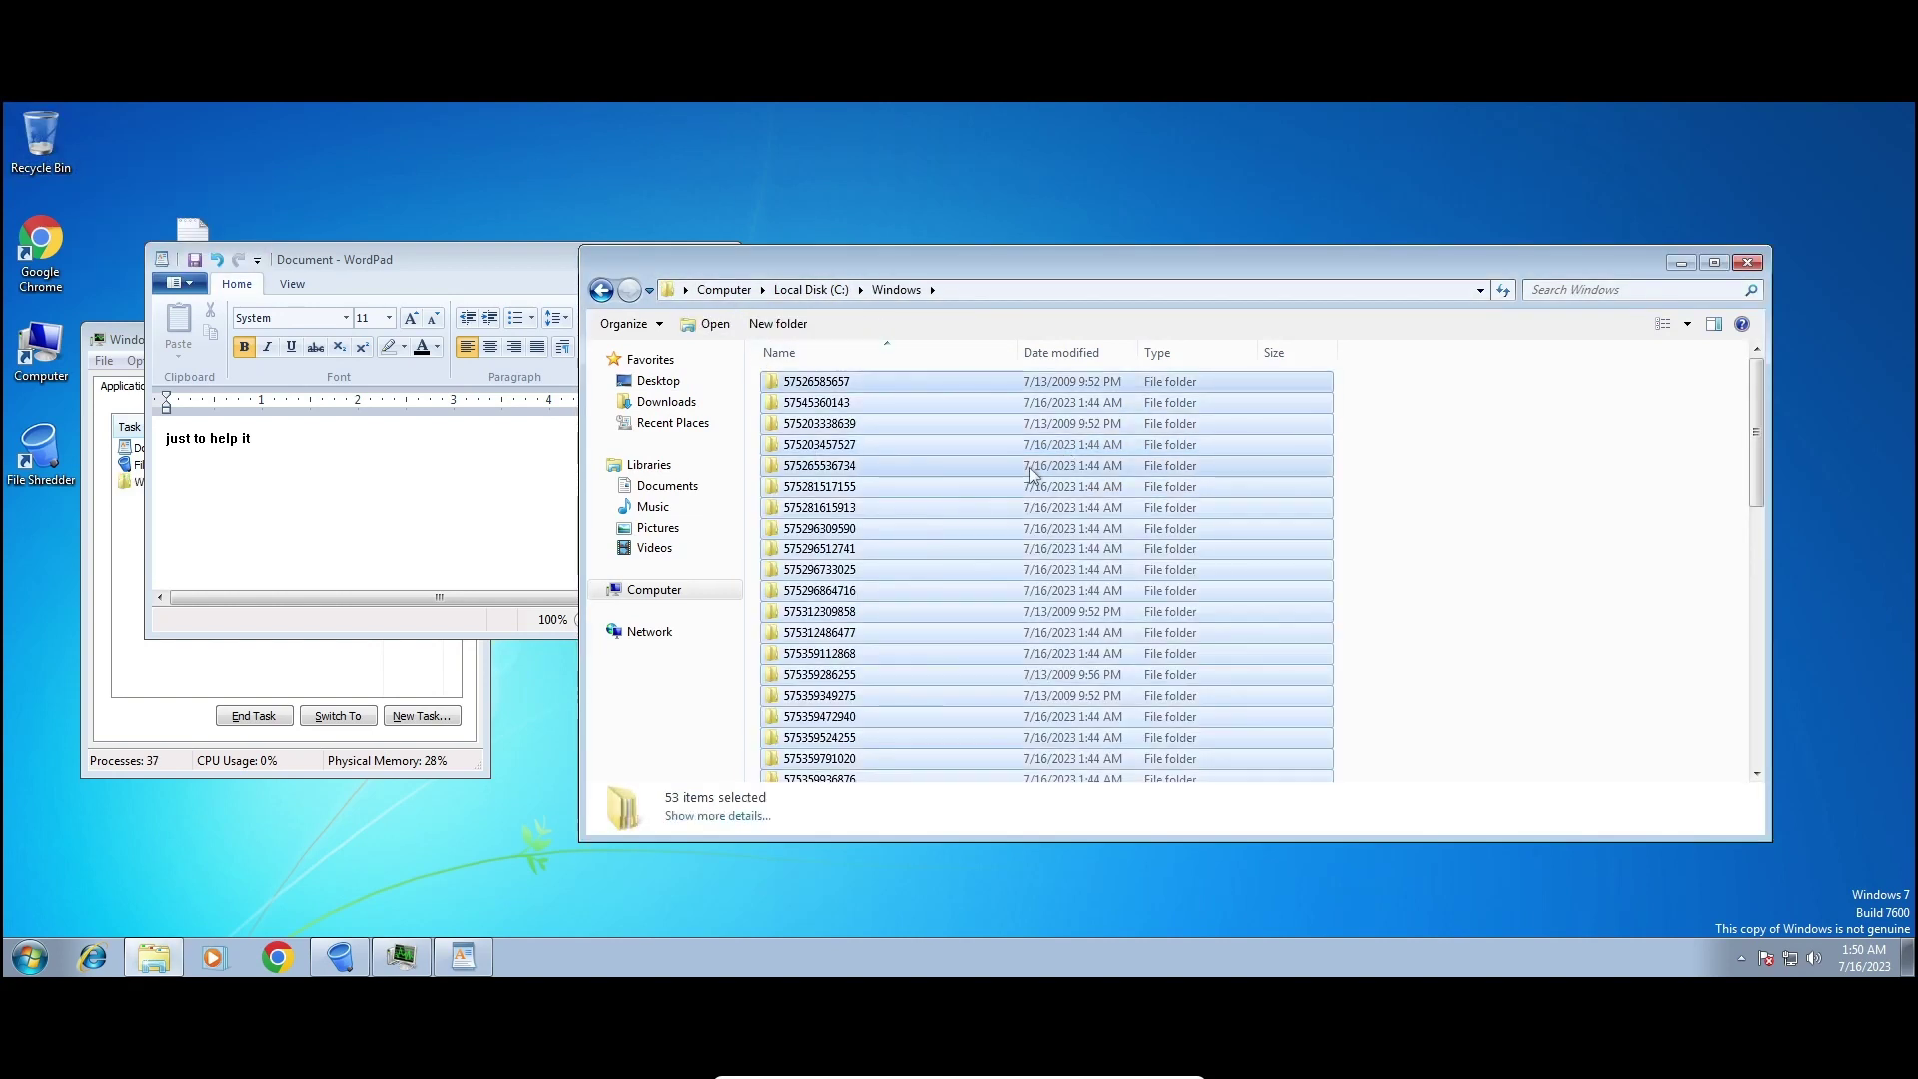
right_click(1029, 465)
click(1046, 610)
click(1036, 546)
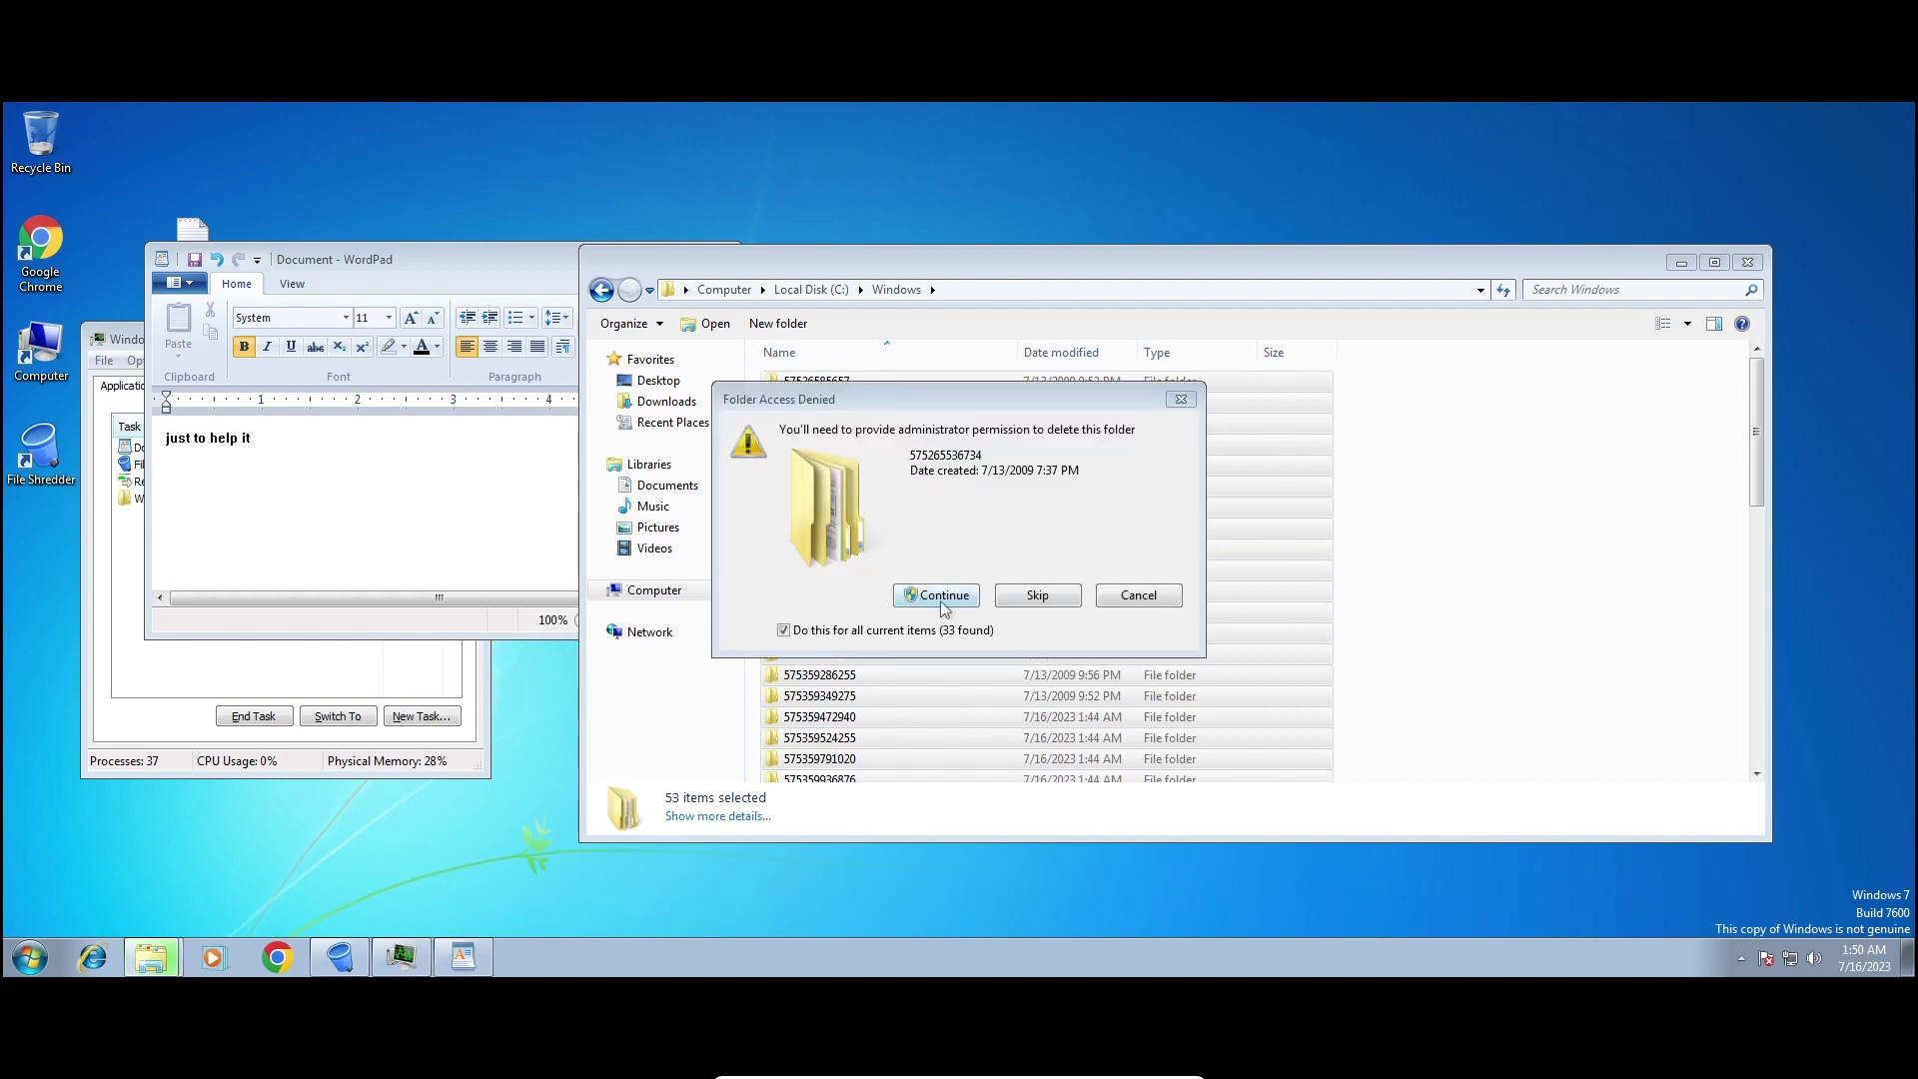
click(942, 598)
click(1042, 562)
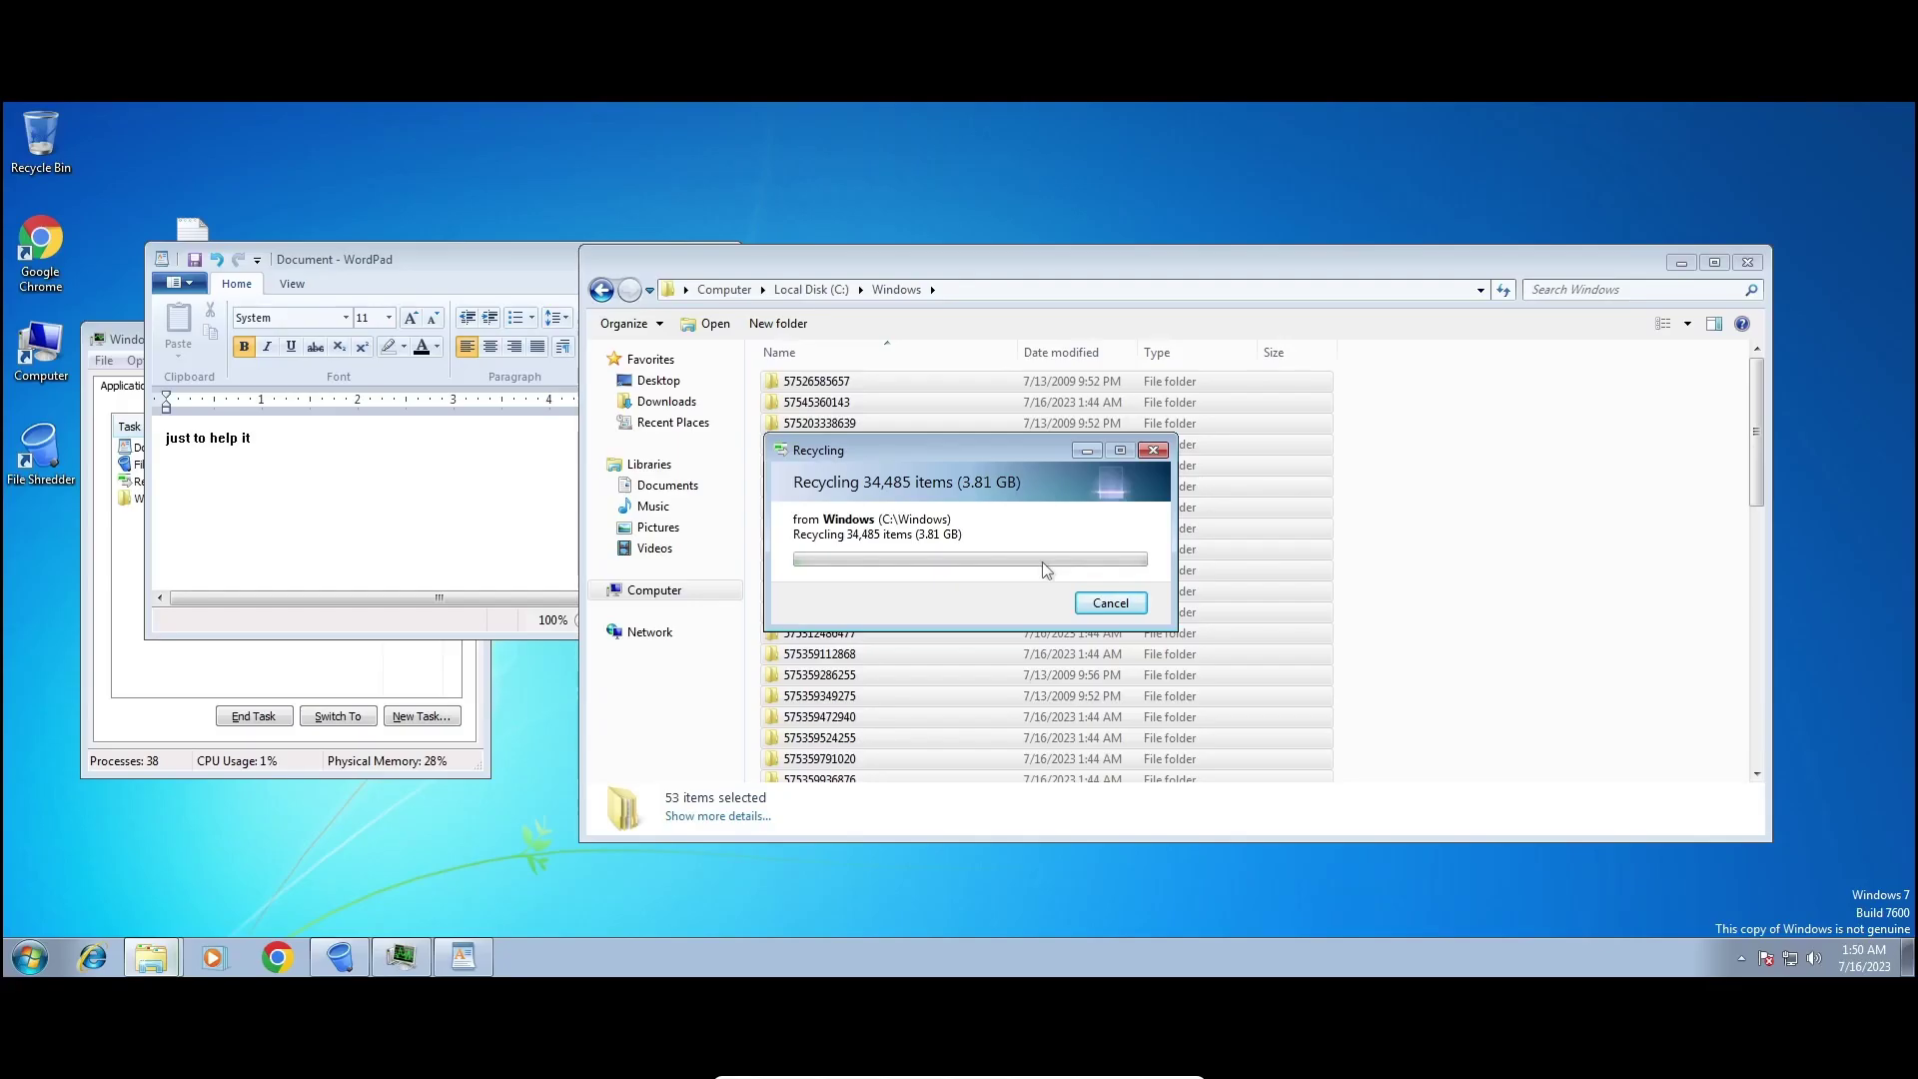
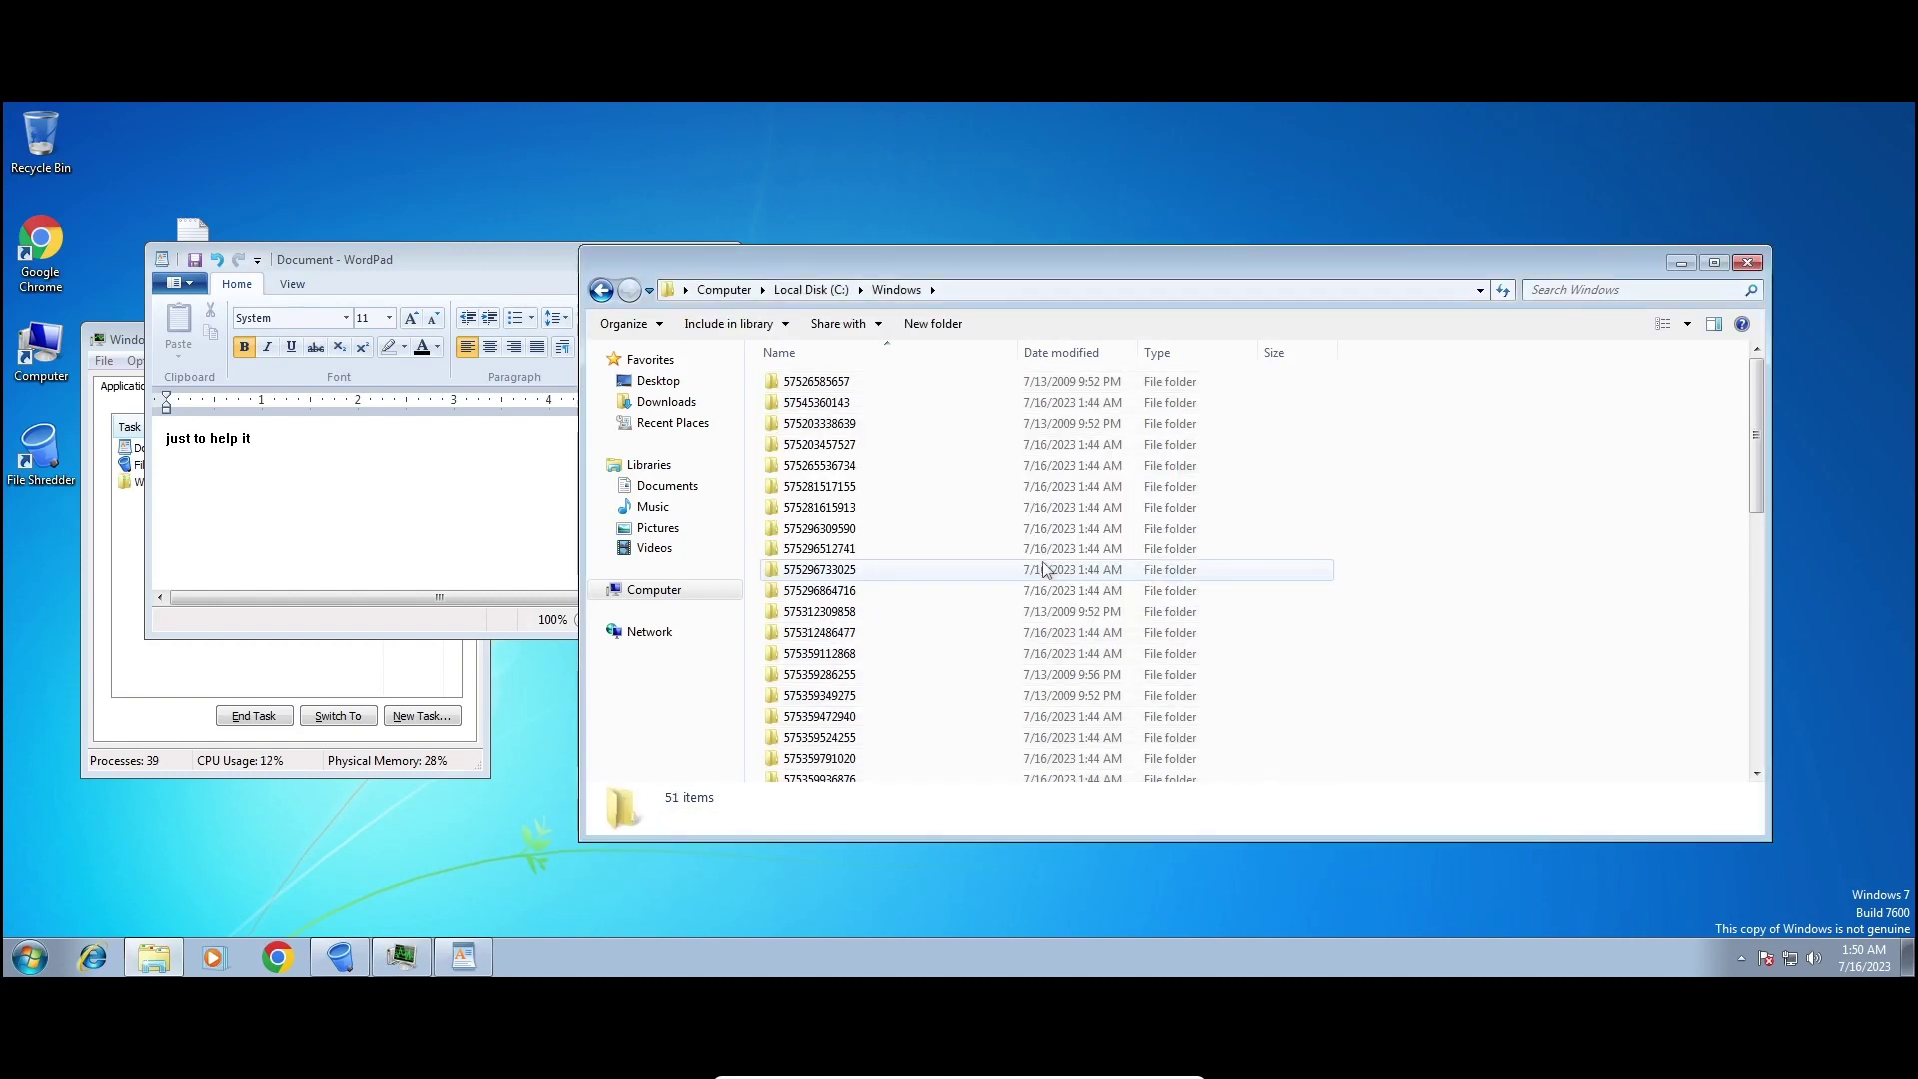
Check which programs are still listed among all installed programs.
click(372, 506)
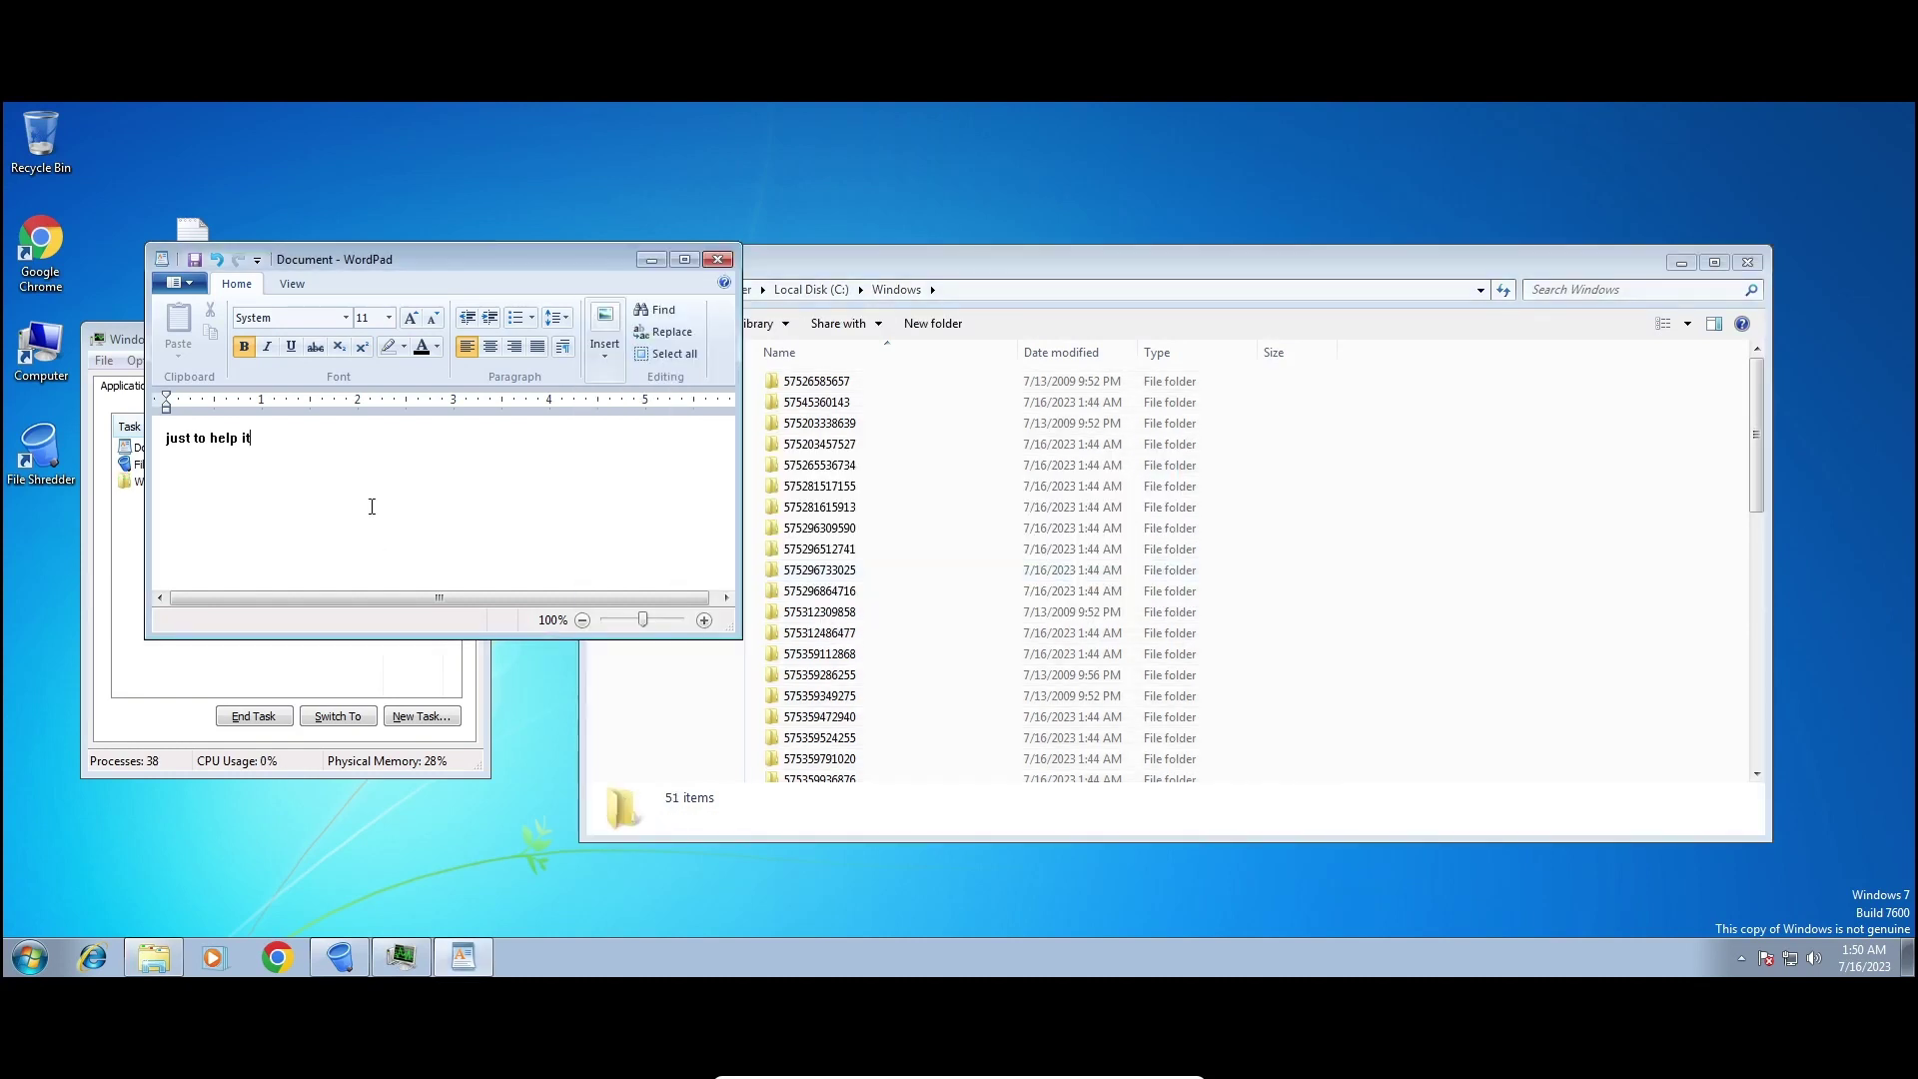
click(640, 699)
click(30, 957)
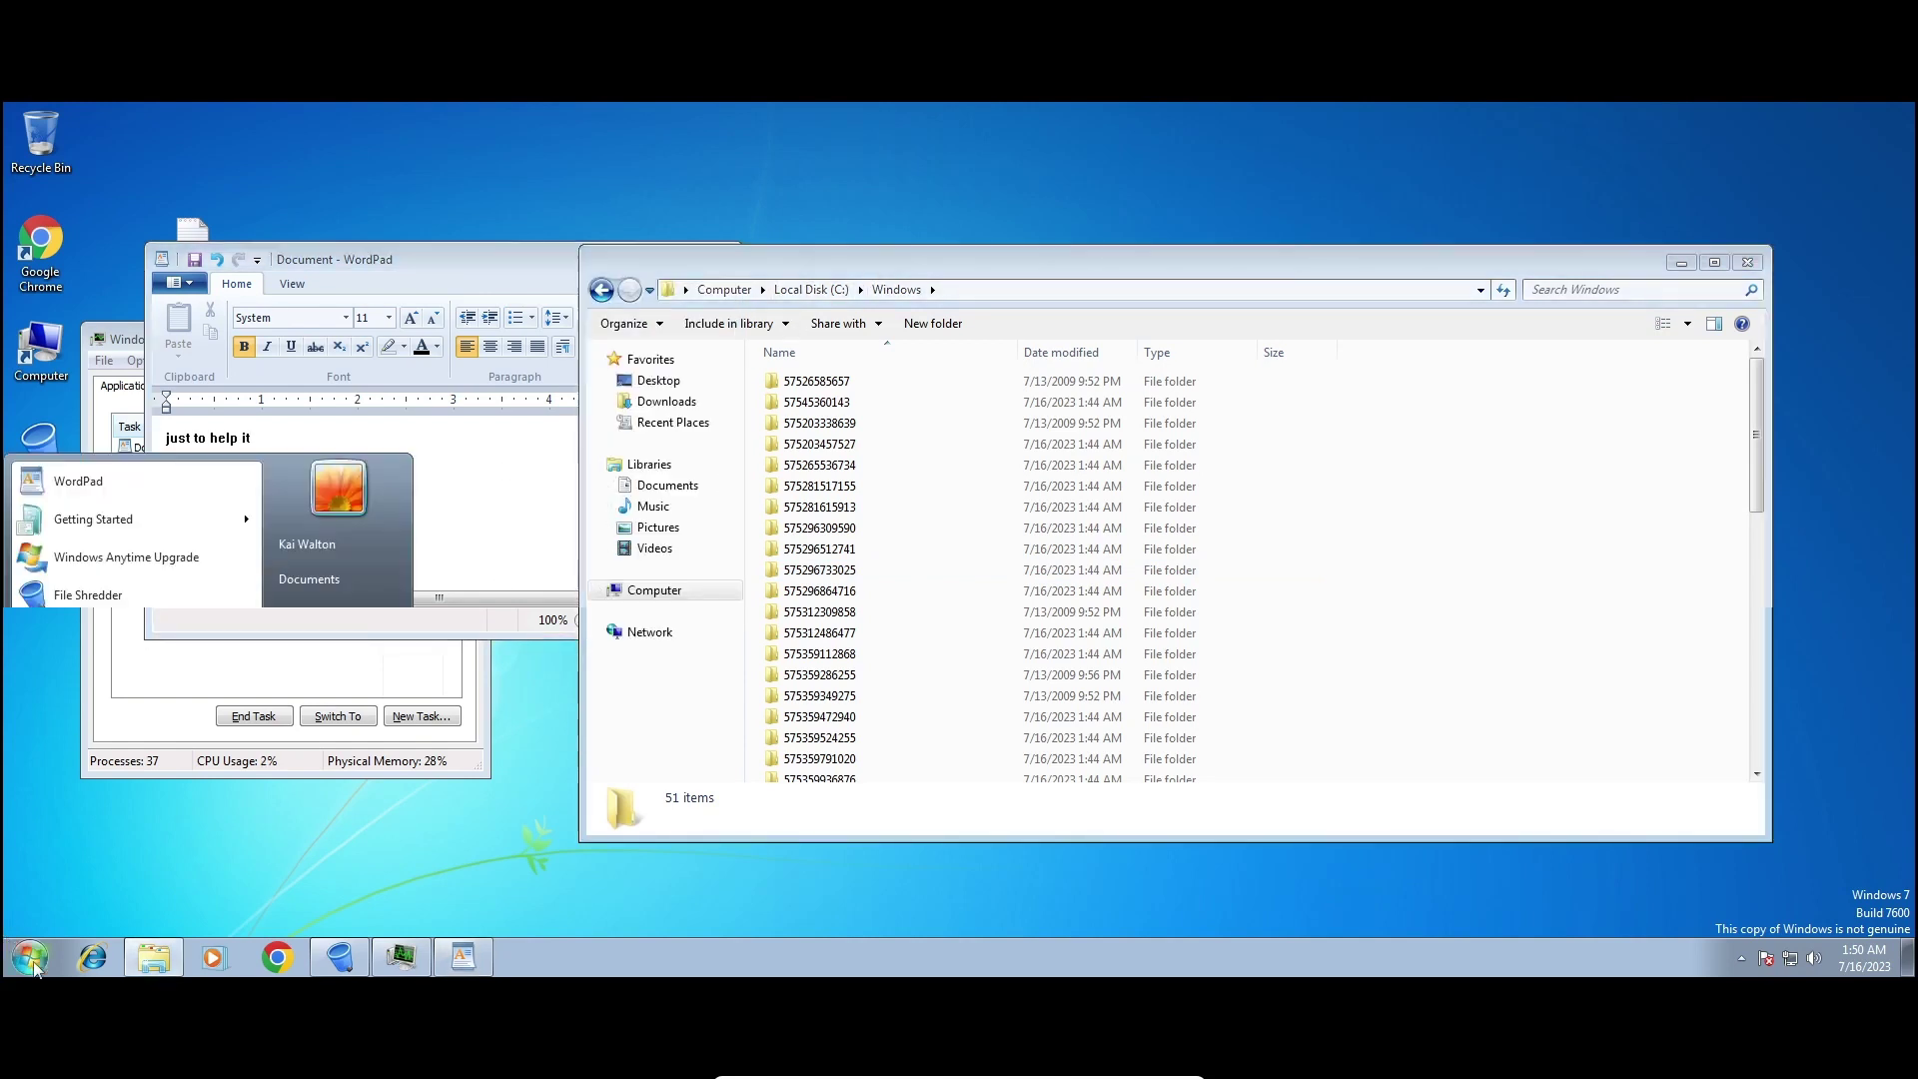
click(116, 869)
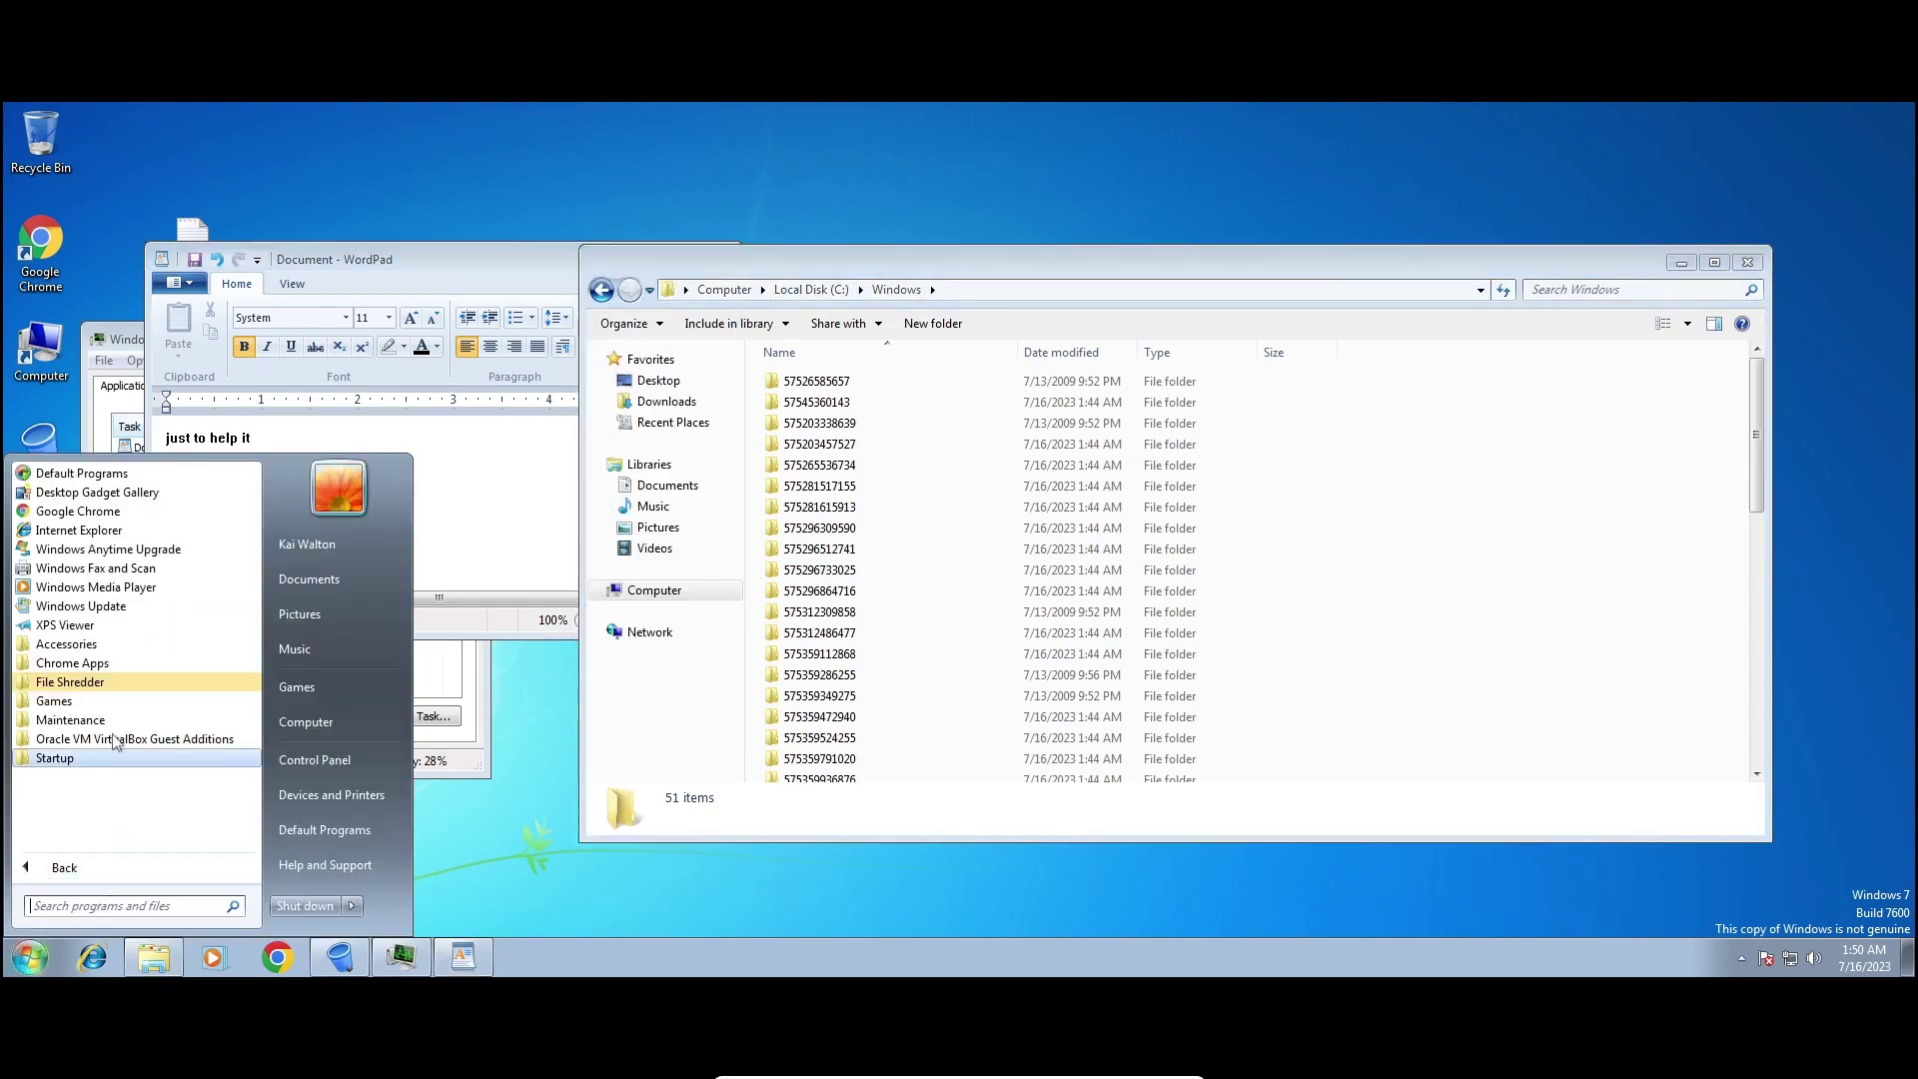
Close the C:\Windows folder window and replace the WordPad text with "this is hard".
click(1748, 262)
key(ctrl+a)
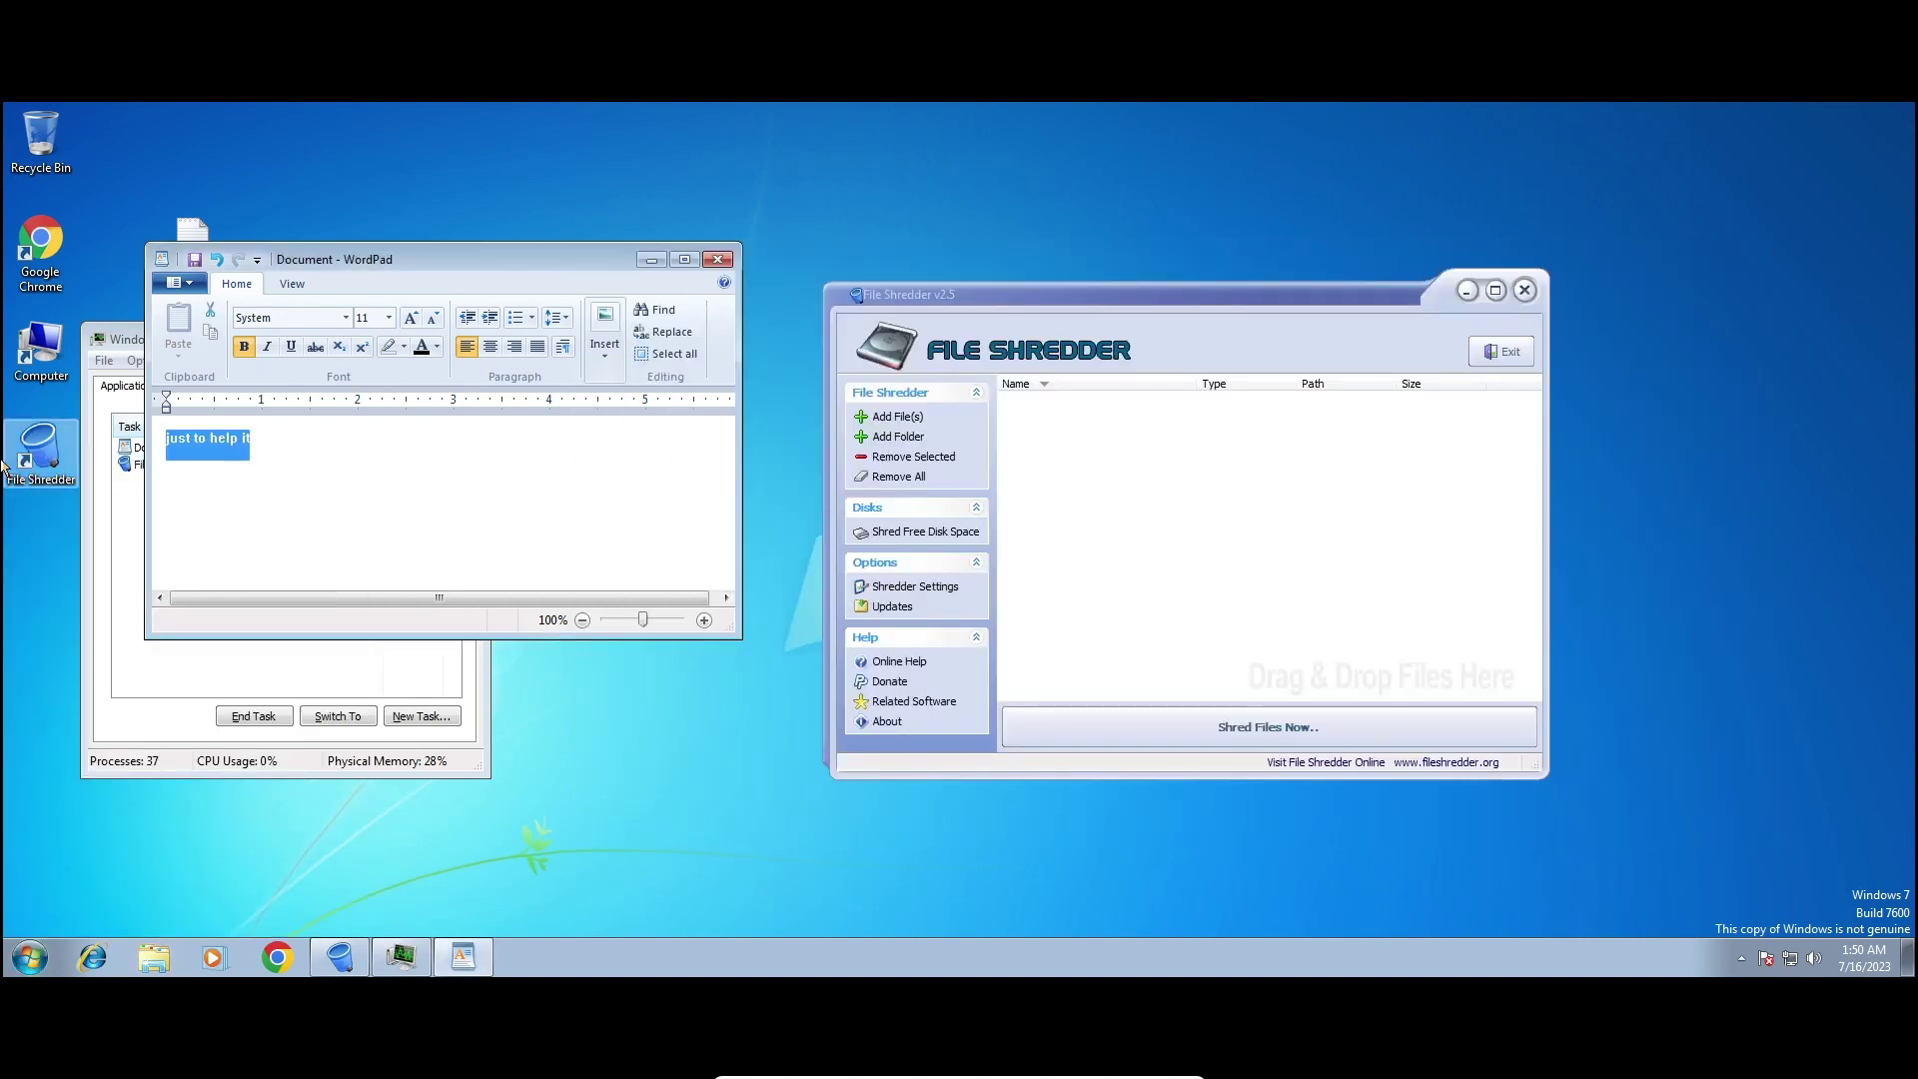
text(this is hard)
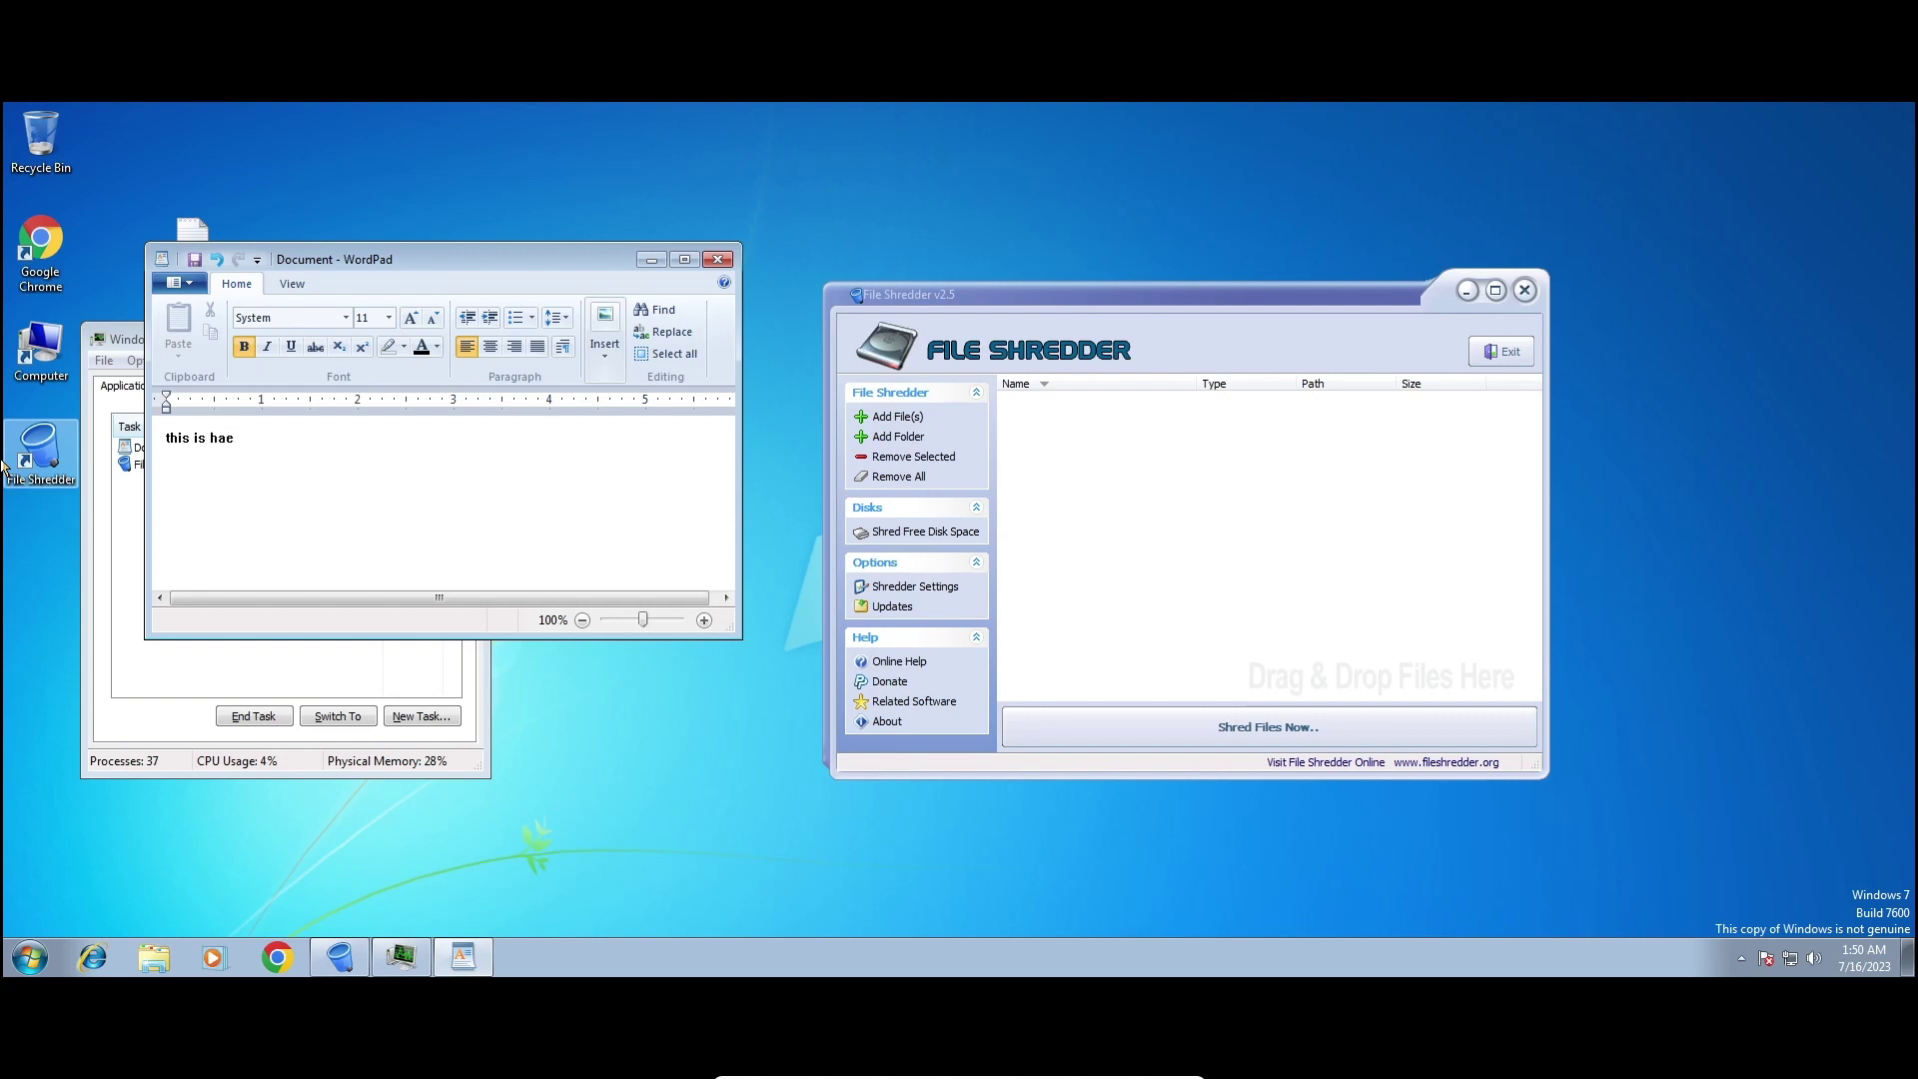
Set File Shredder's default secure algorithm to Simple One Pass and save the settings.
click(937, 587)
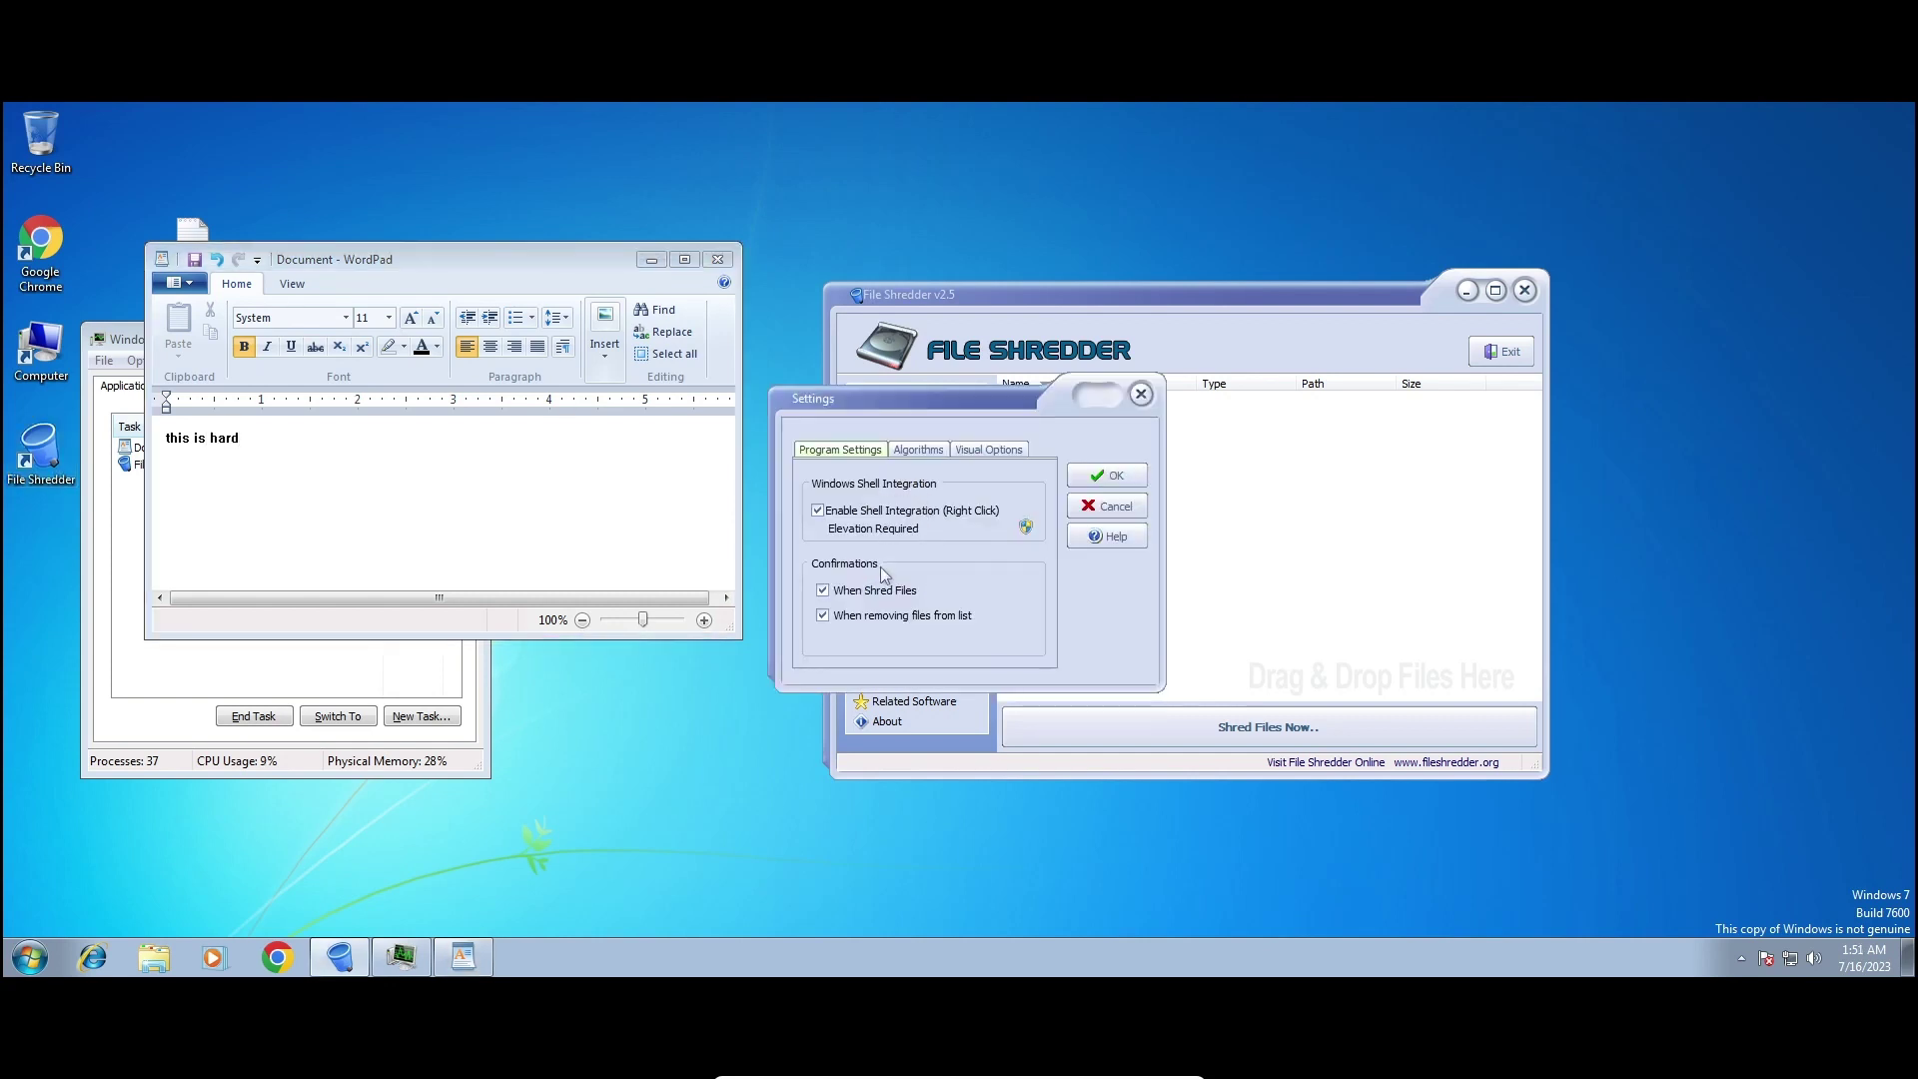
click(919, 451)
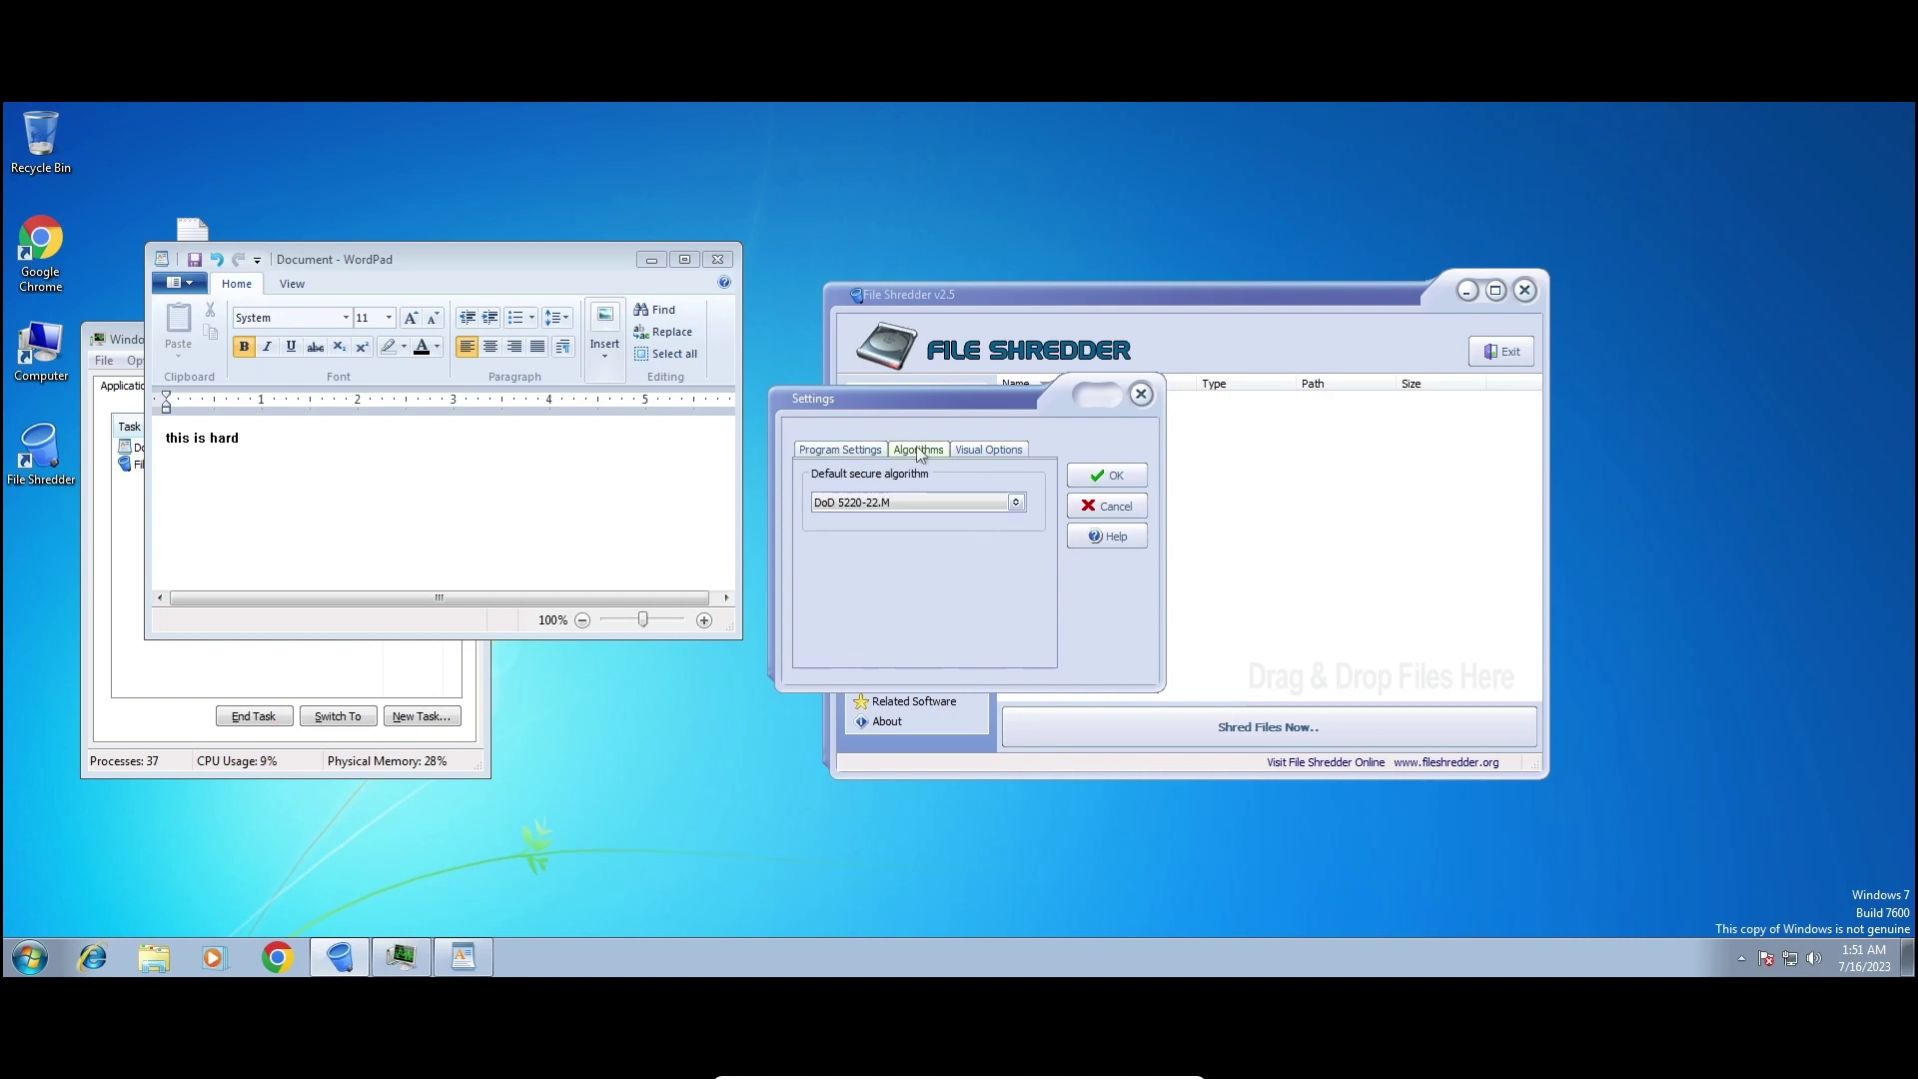
click(975, 450)
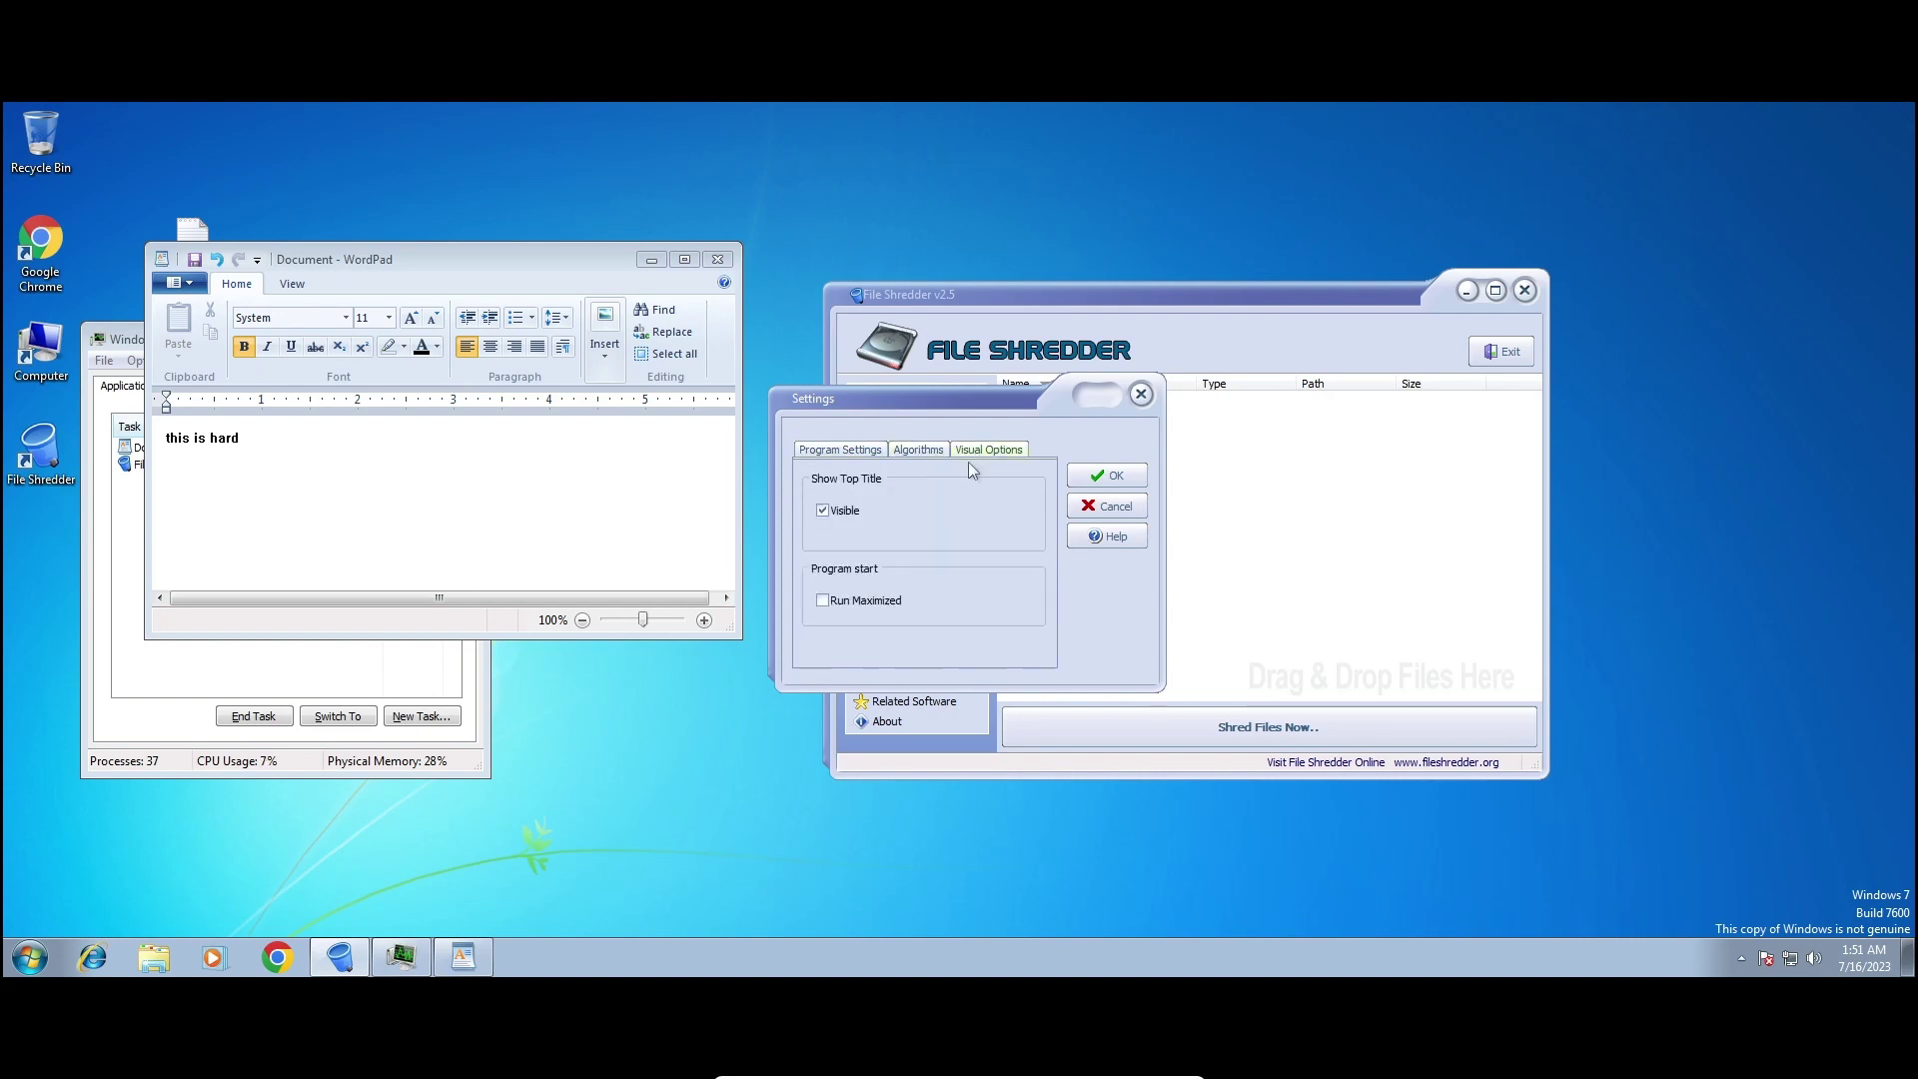
click(937, 451)
click(879, 505)
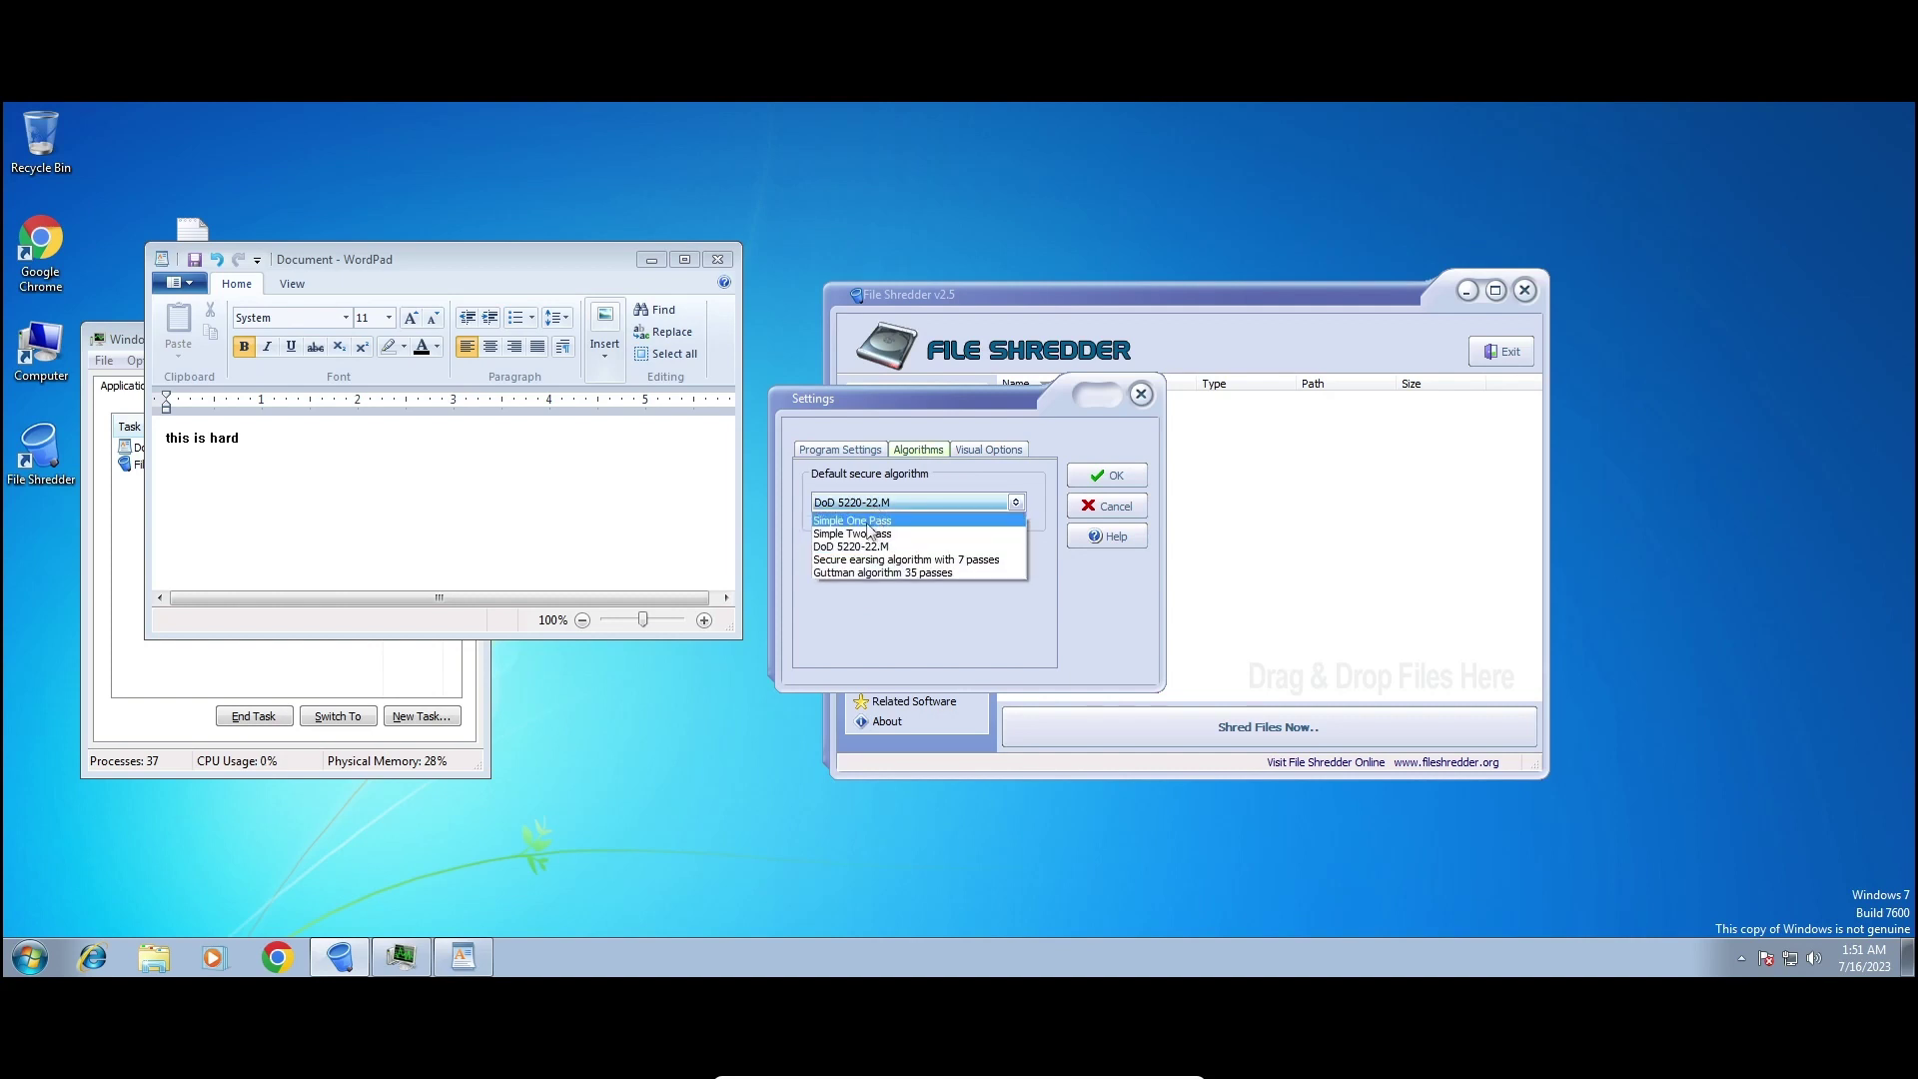
click(904, 521)
click(1109, 475)
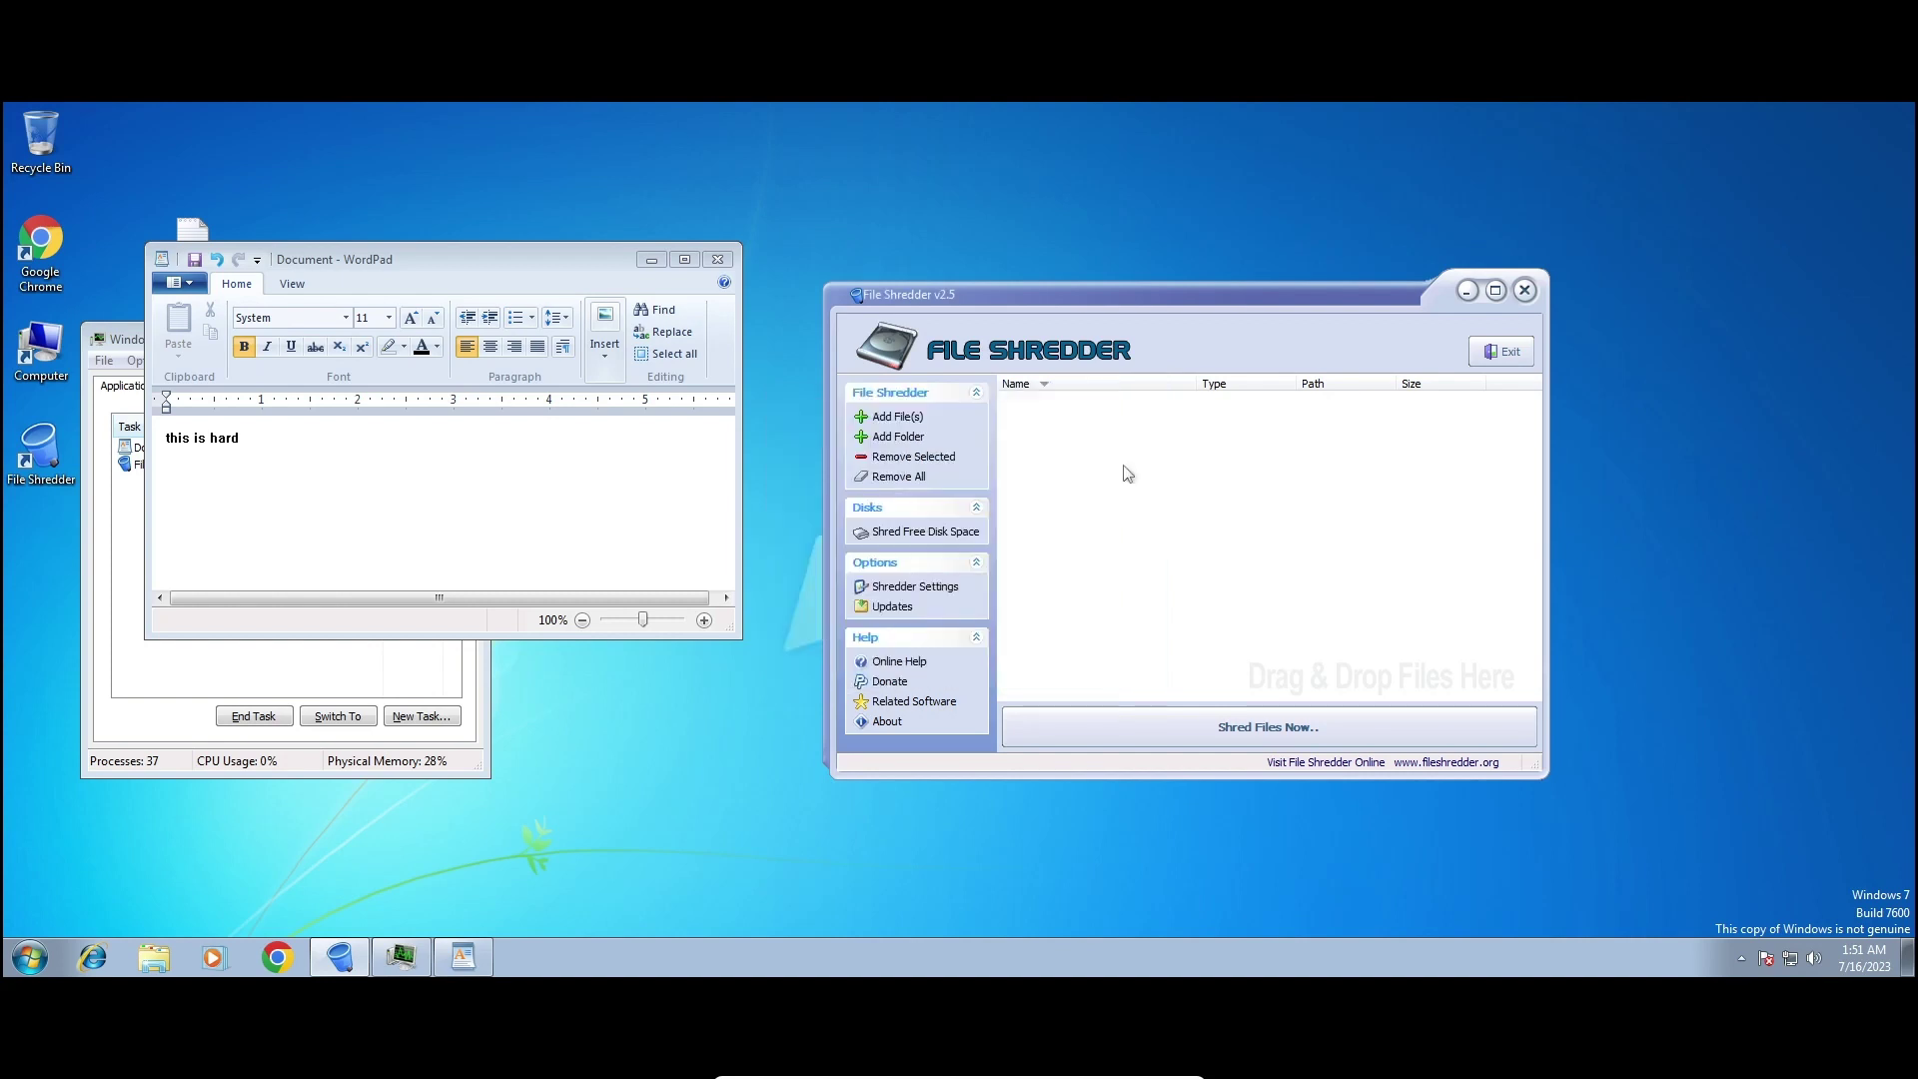
click(885, 417)
double_click(728, 574)
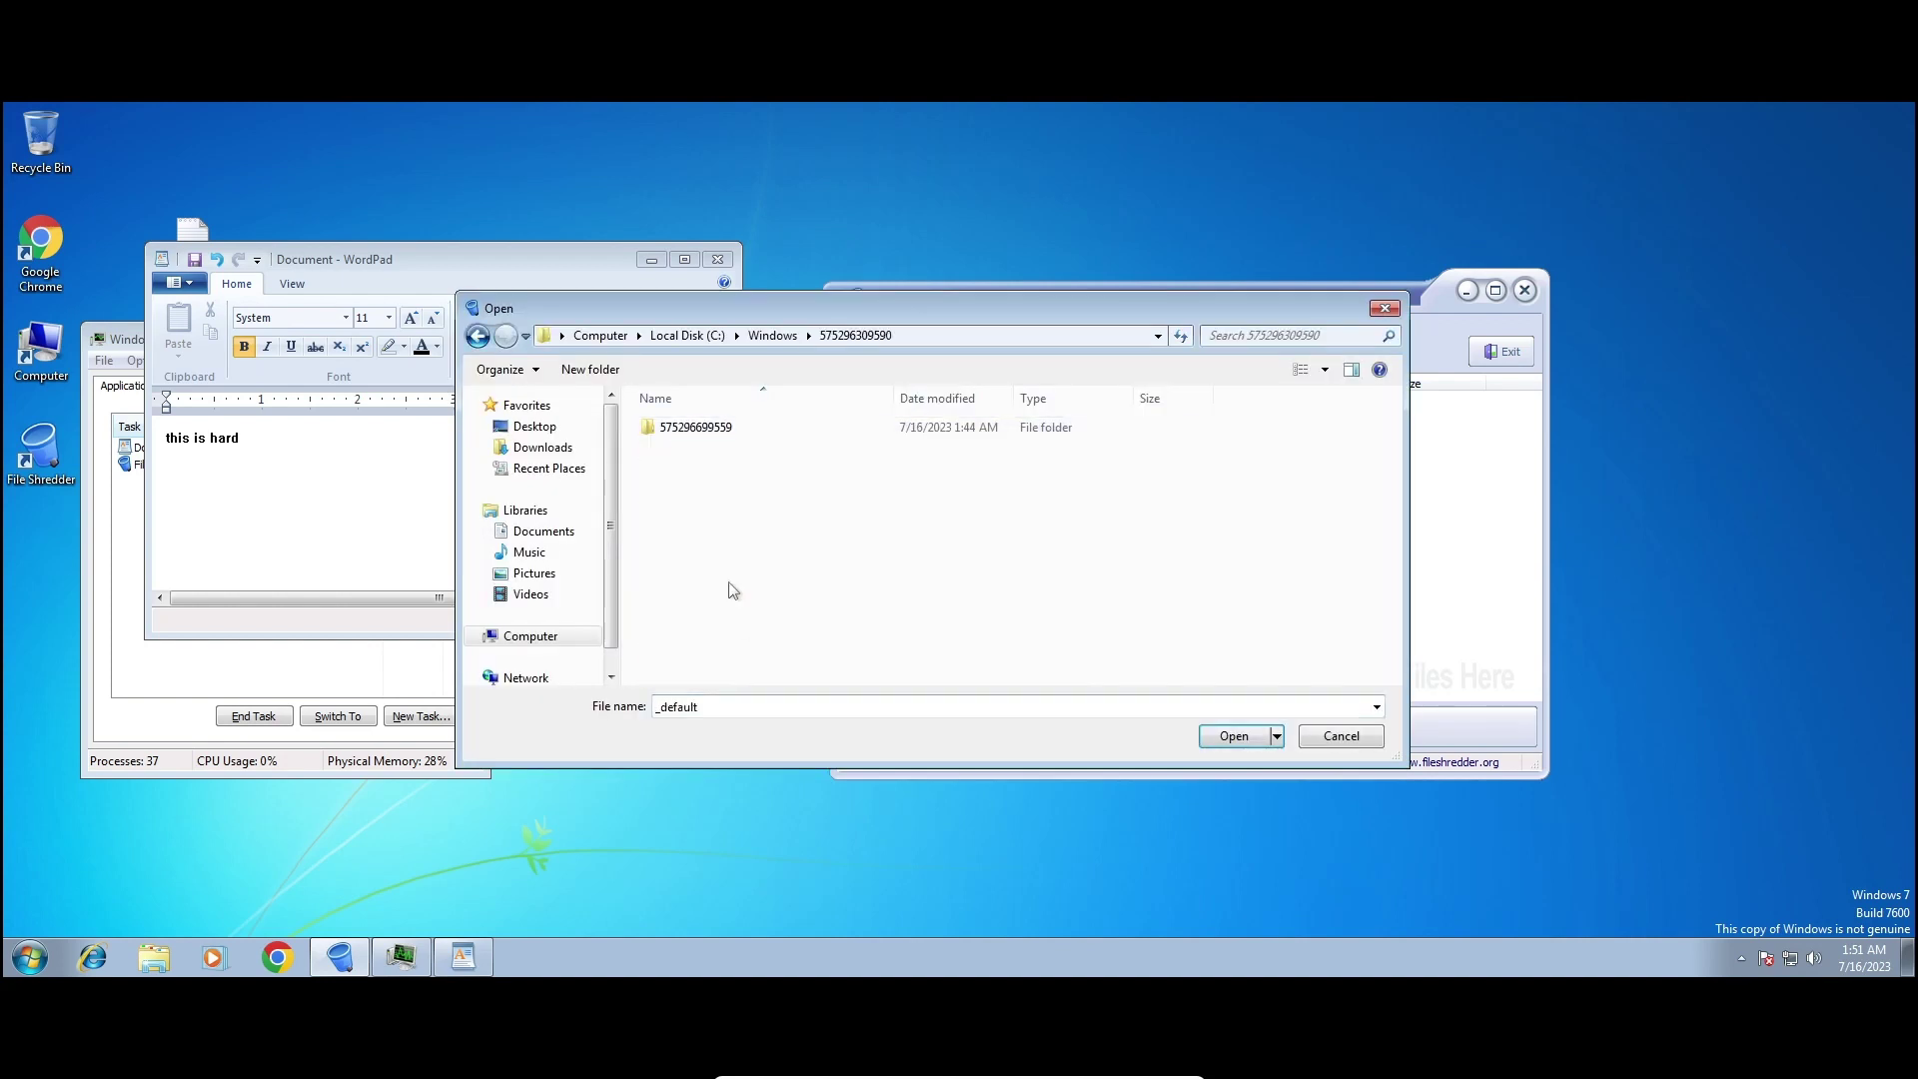
double_click(738, 427)
drag(637, 511, 848, 691)
click(1237, 739)
Try to shred the files in the list.
click(1261, 739)
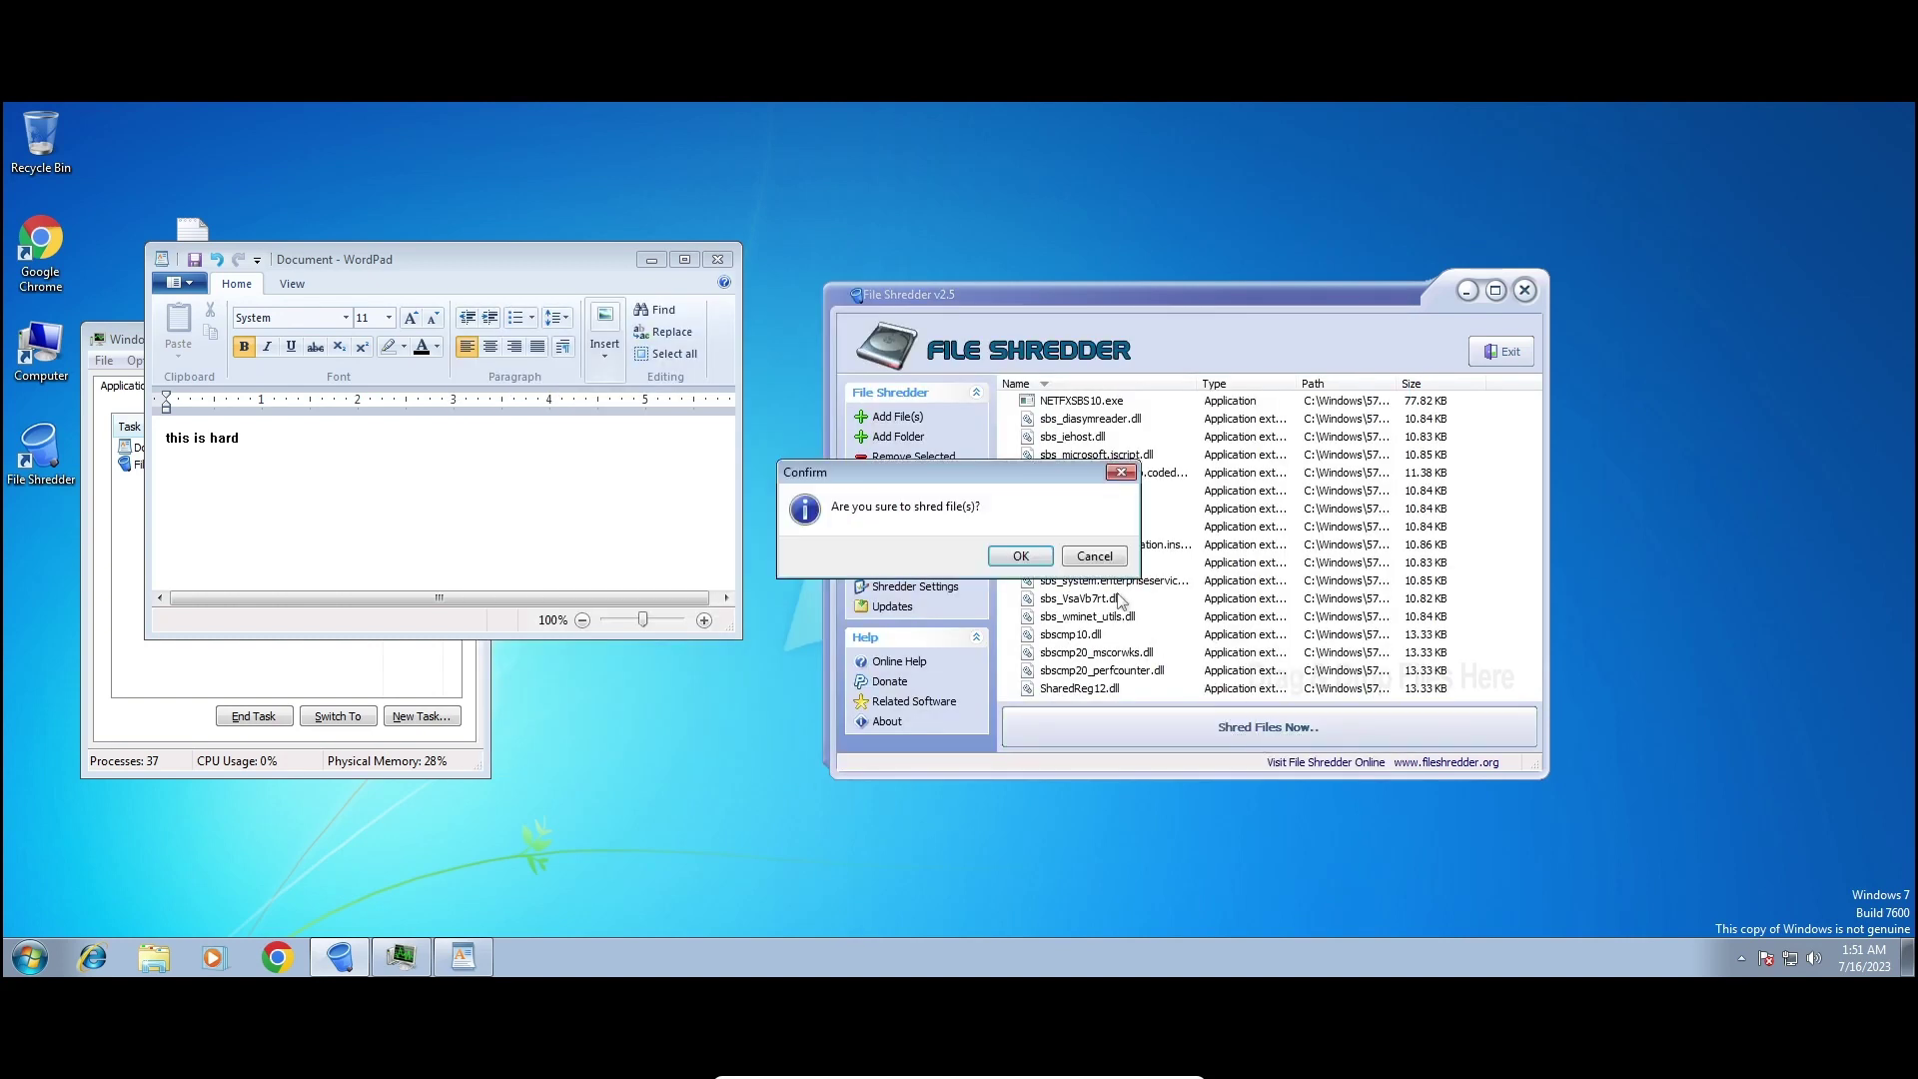
click(1021, 560)
click(1094, 560)
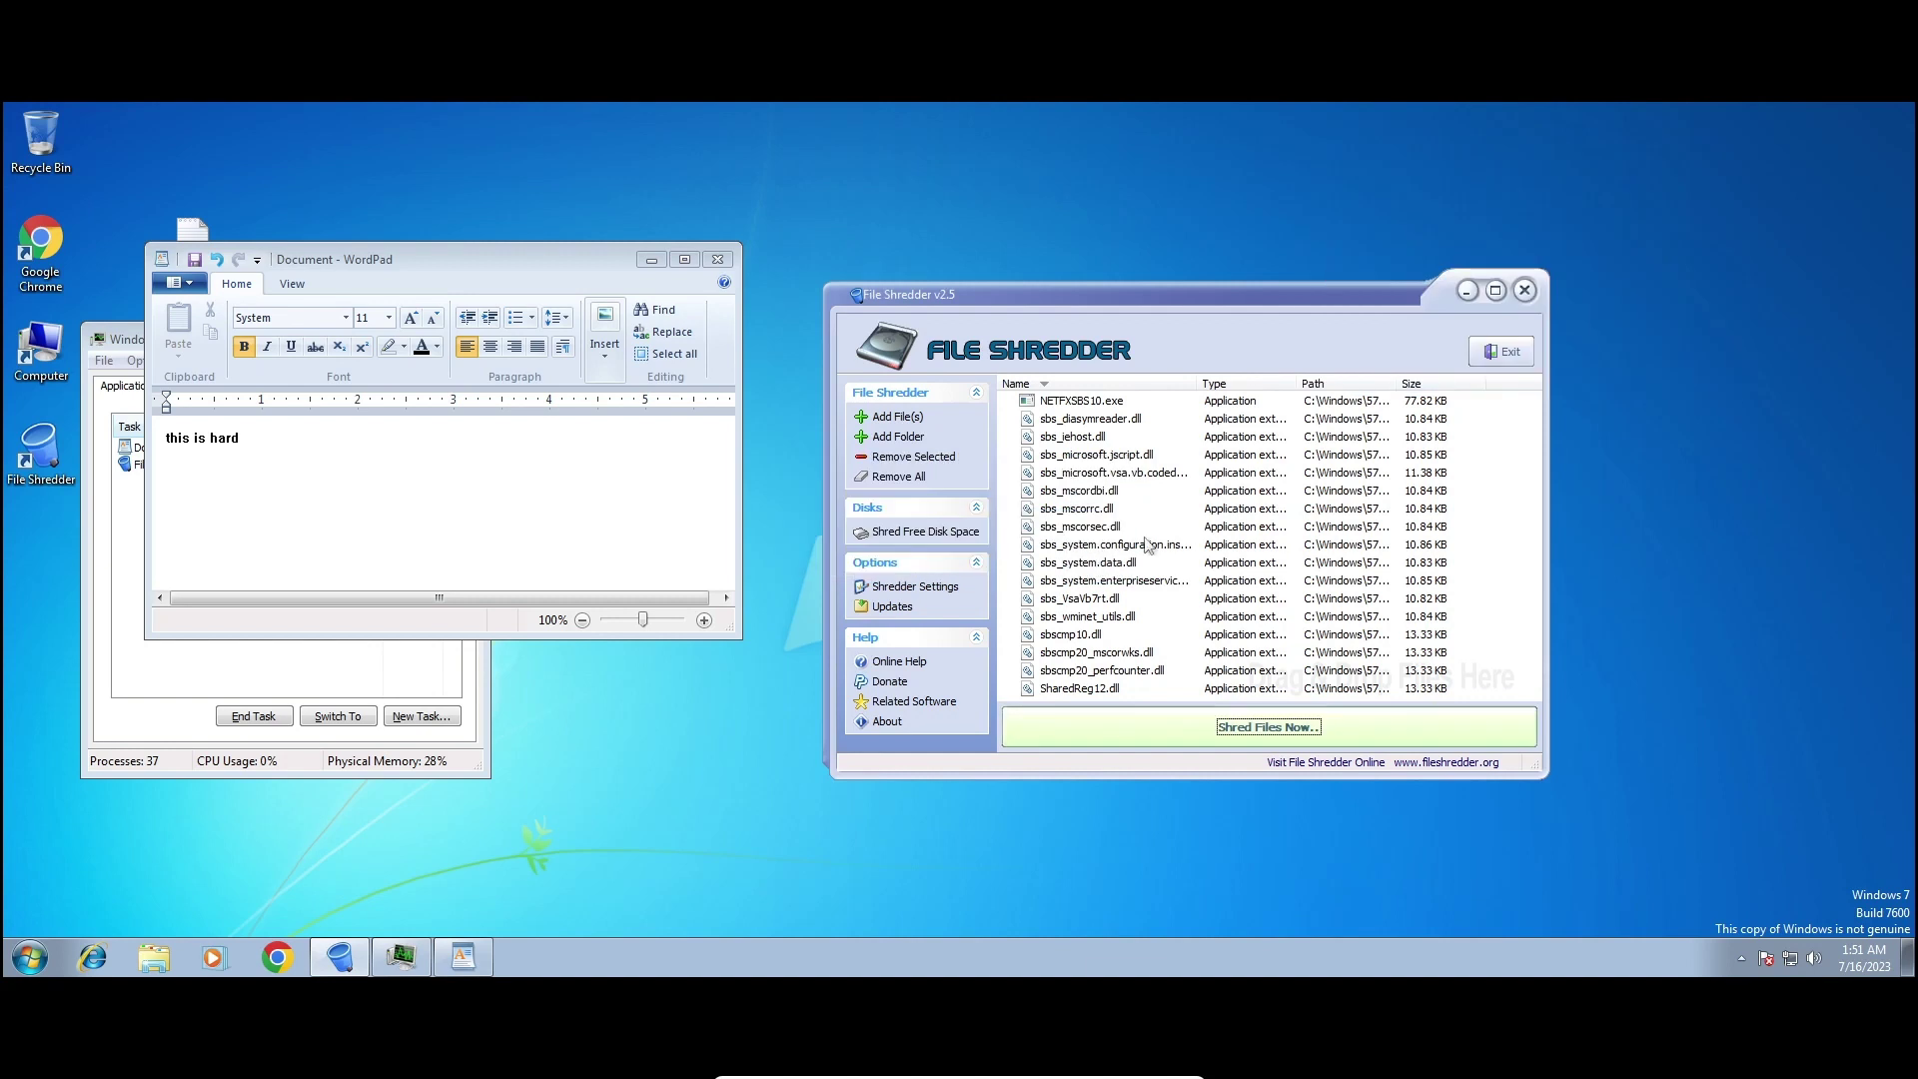
Select all files from SharedReg12.dll up to NETFXSBS10.exe and remove them from the shredding list.
click(1029, 692)
shift+click(1102, 528)
shift+click(1138, 401)
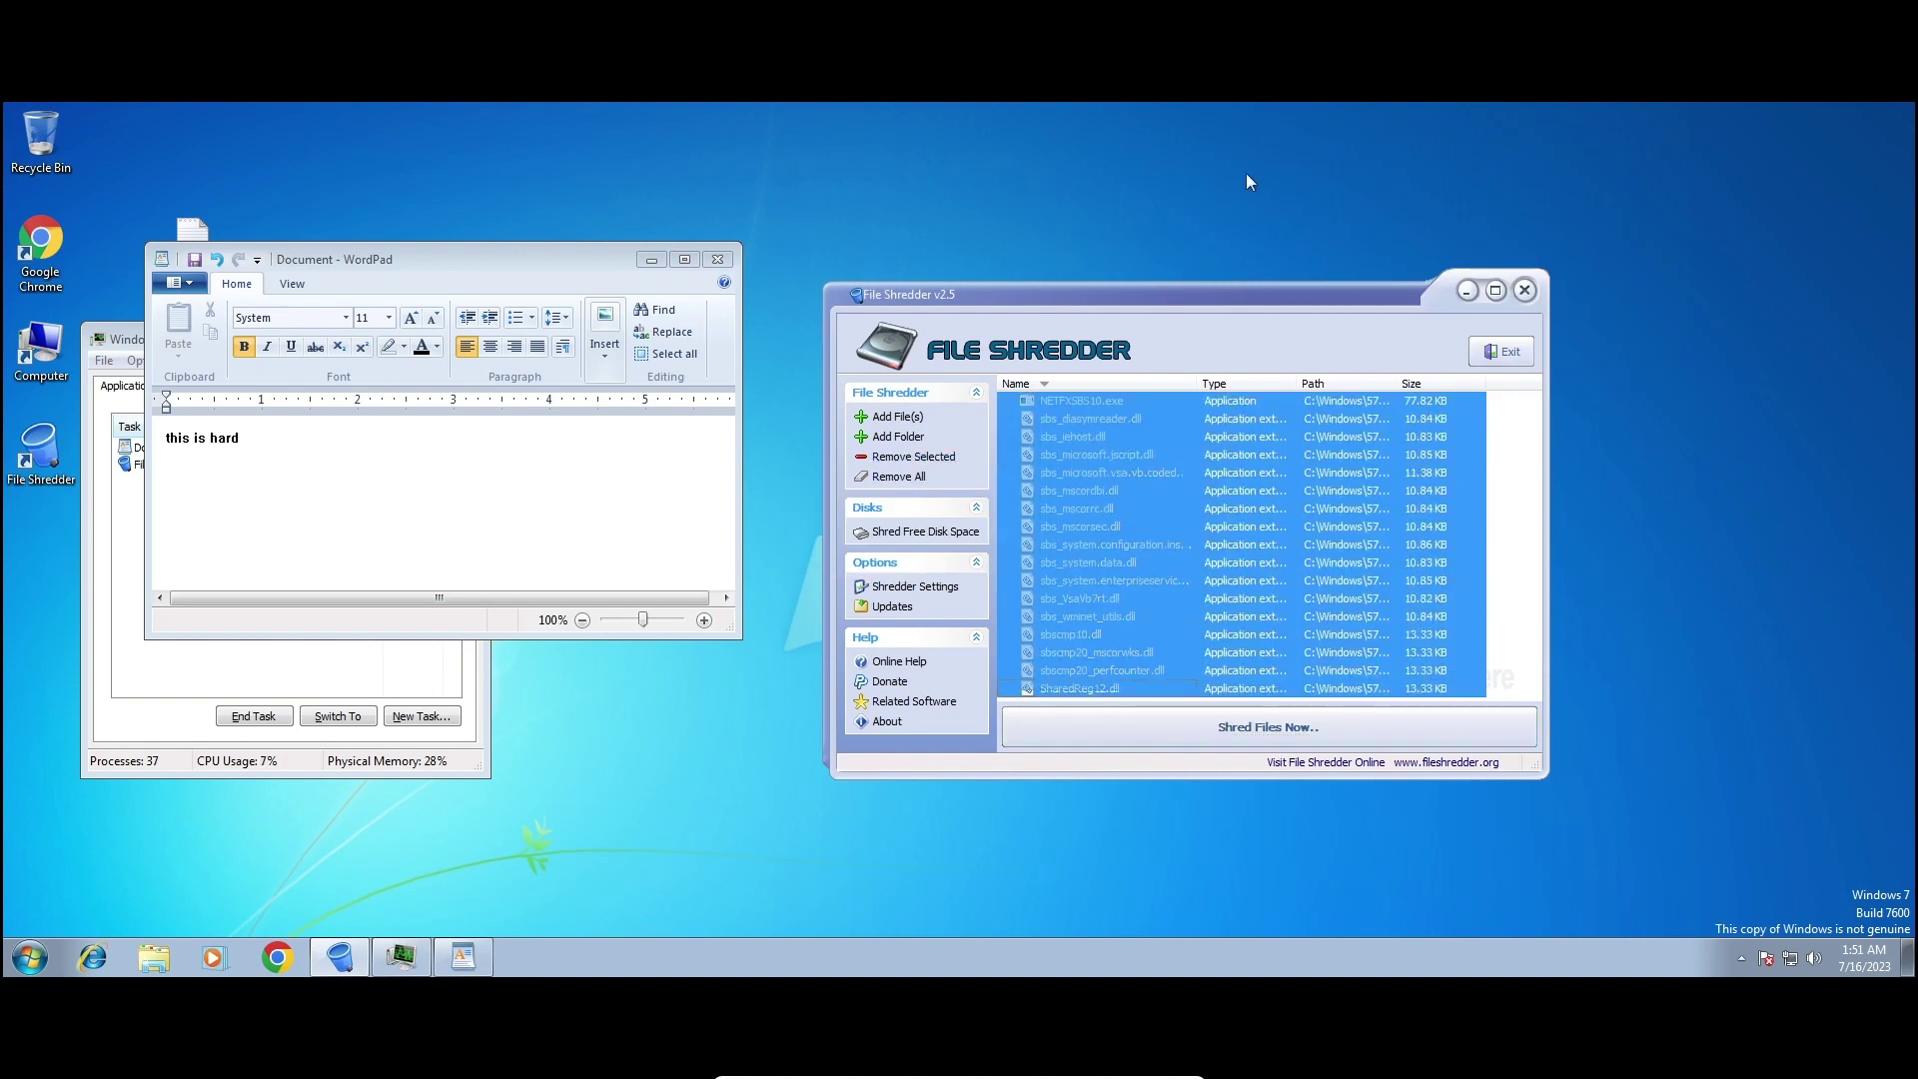
click(910, 457)
click(1042, 557)
Replace the WordPad text with "all I can do is restart".
click(355, 498)
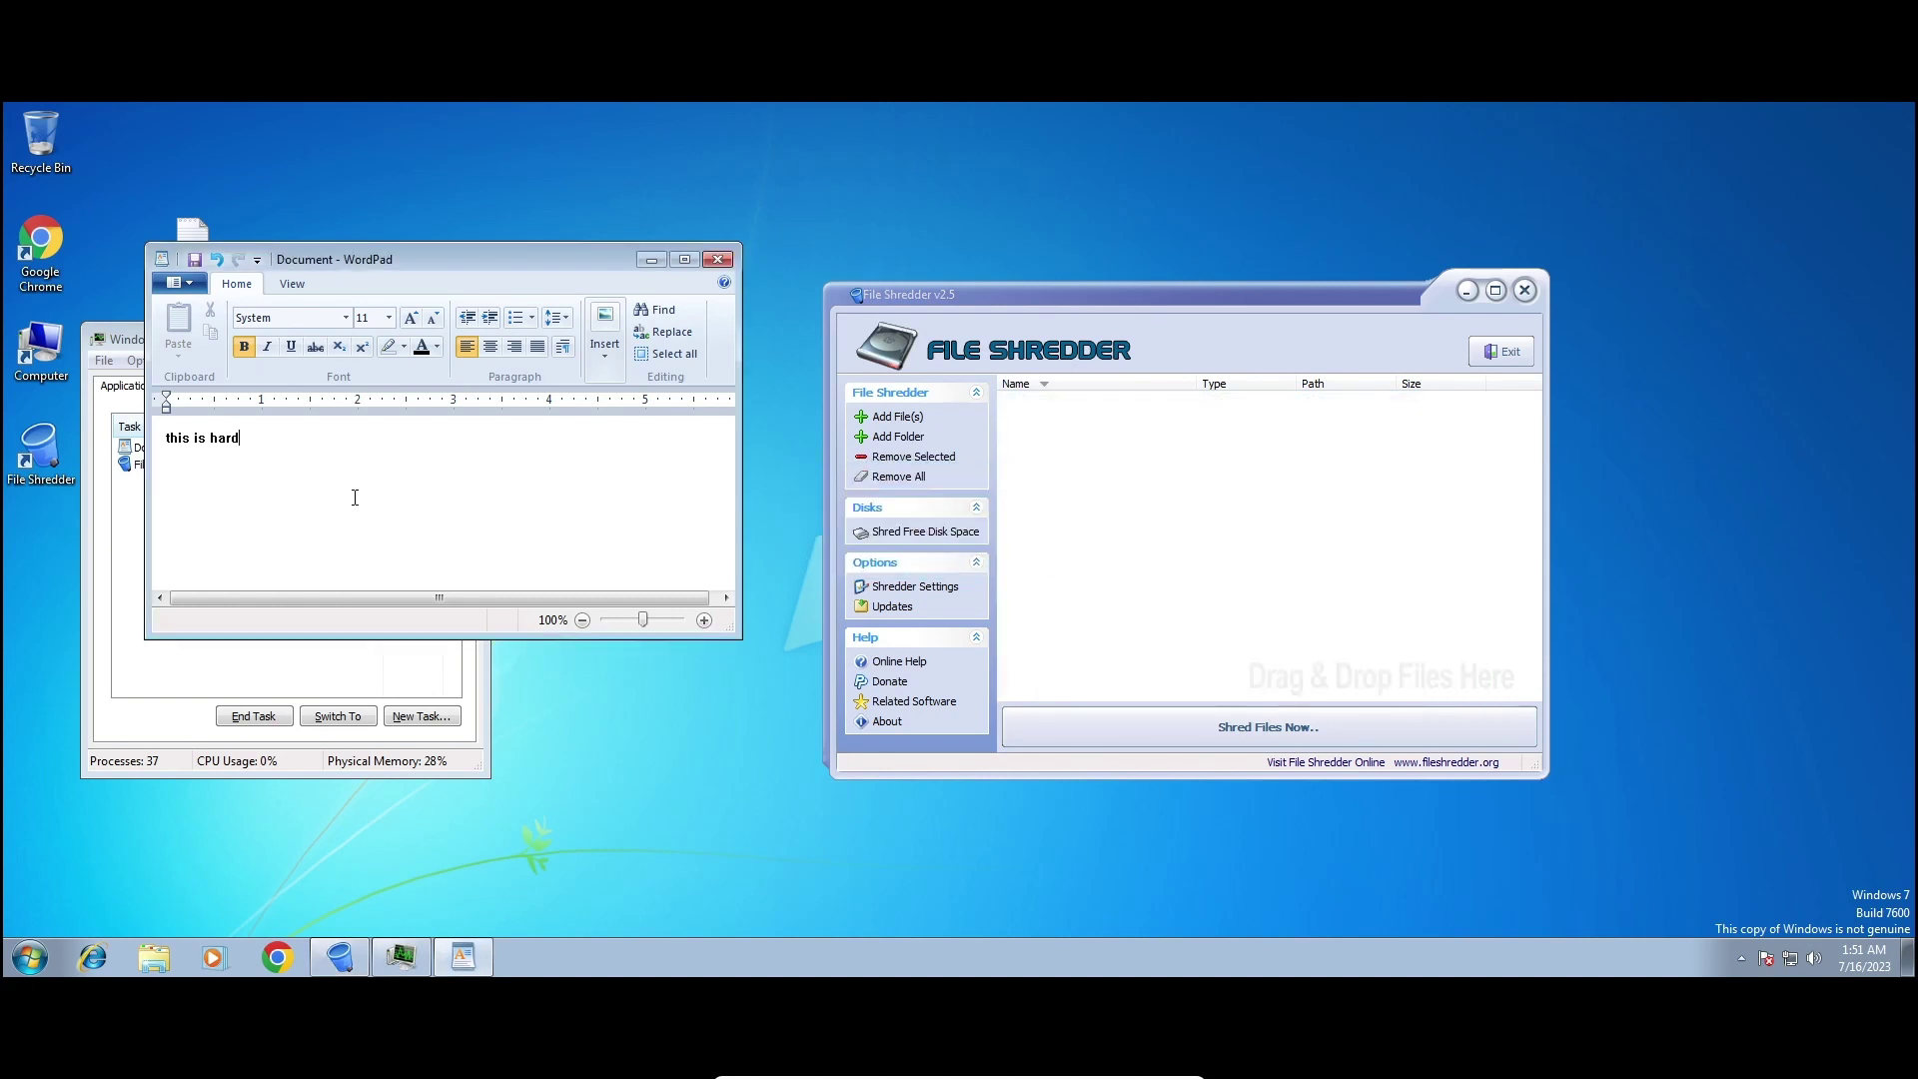
key(ctrl+a)
text(a)
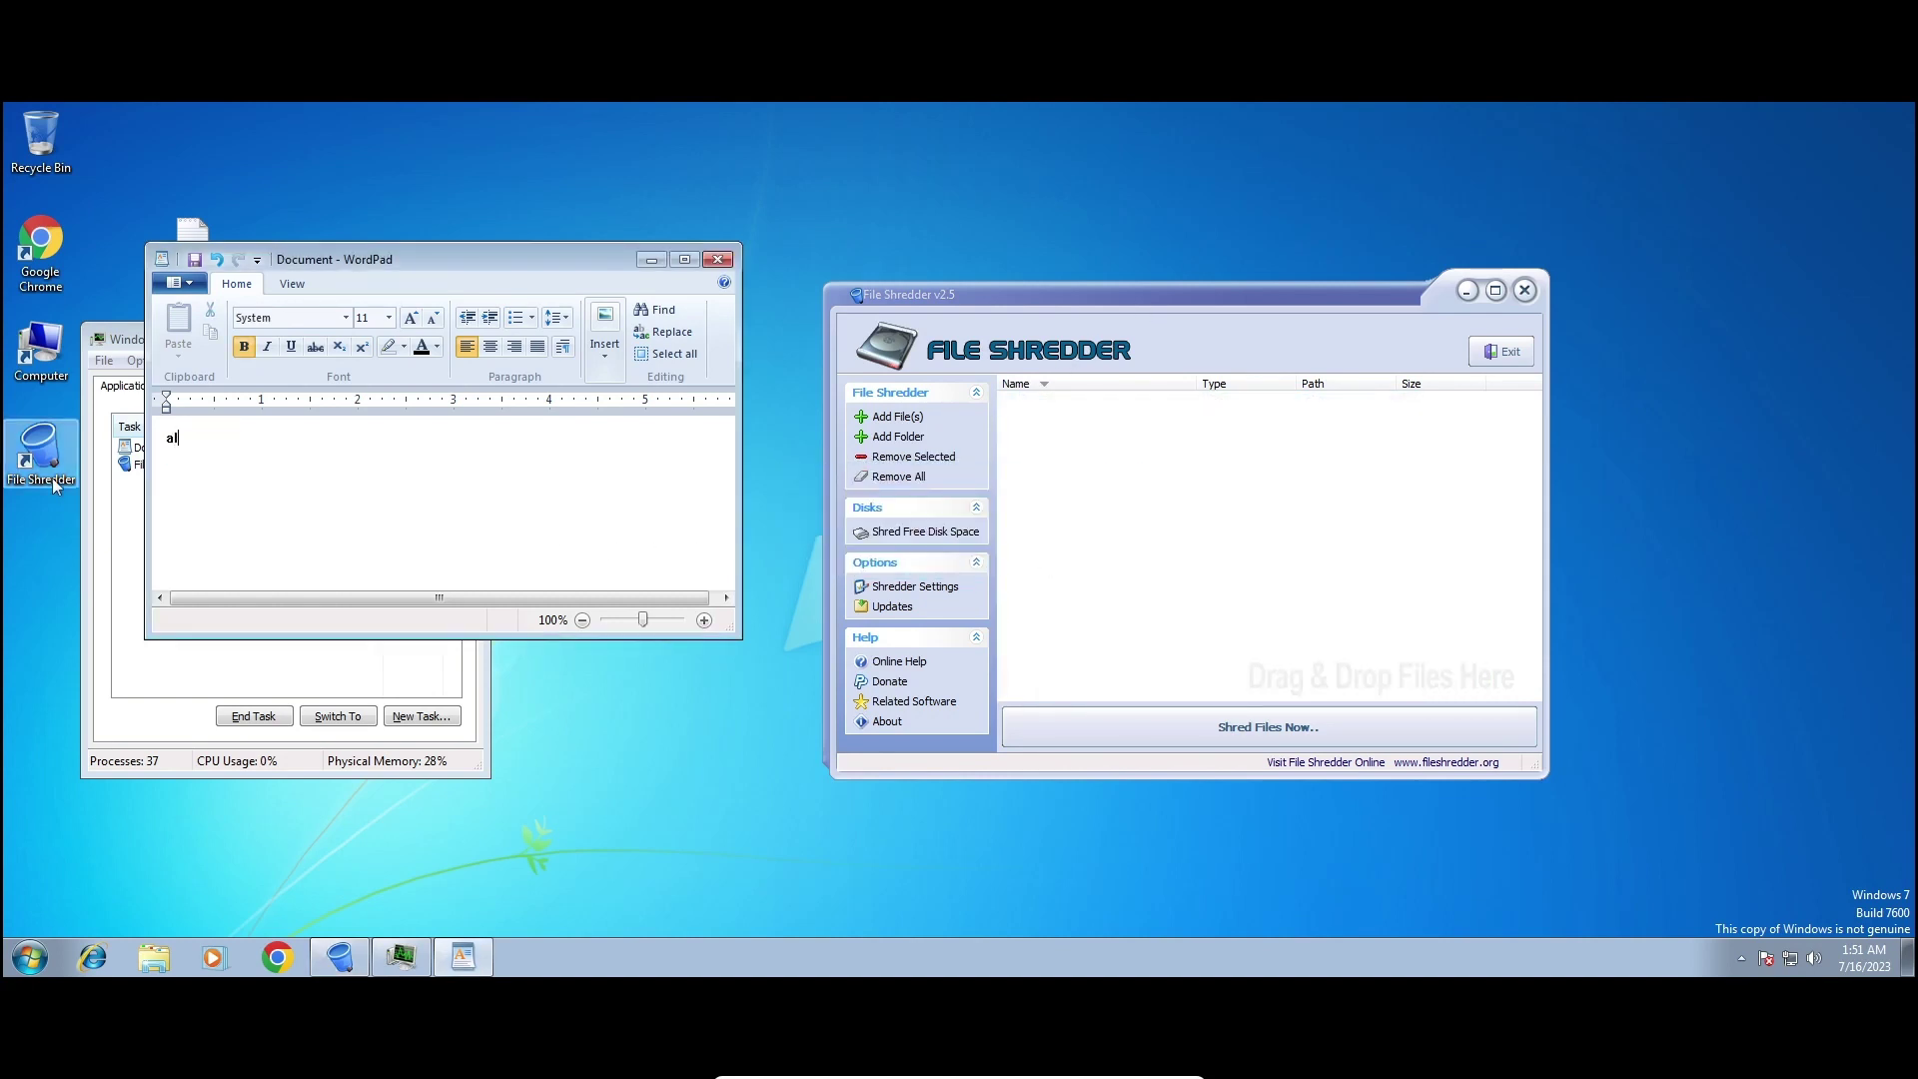
text(ll I can do is restart)
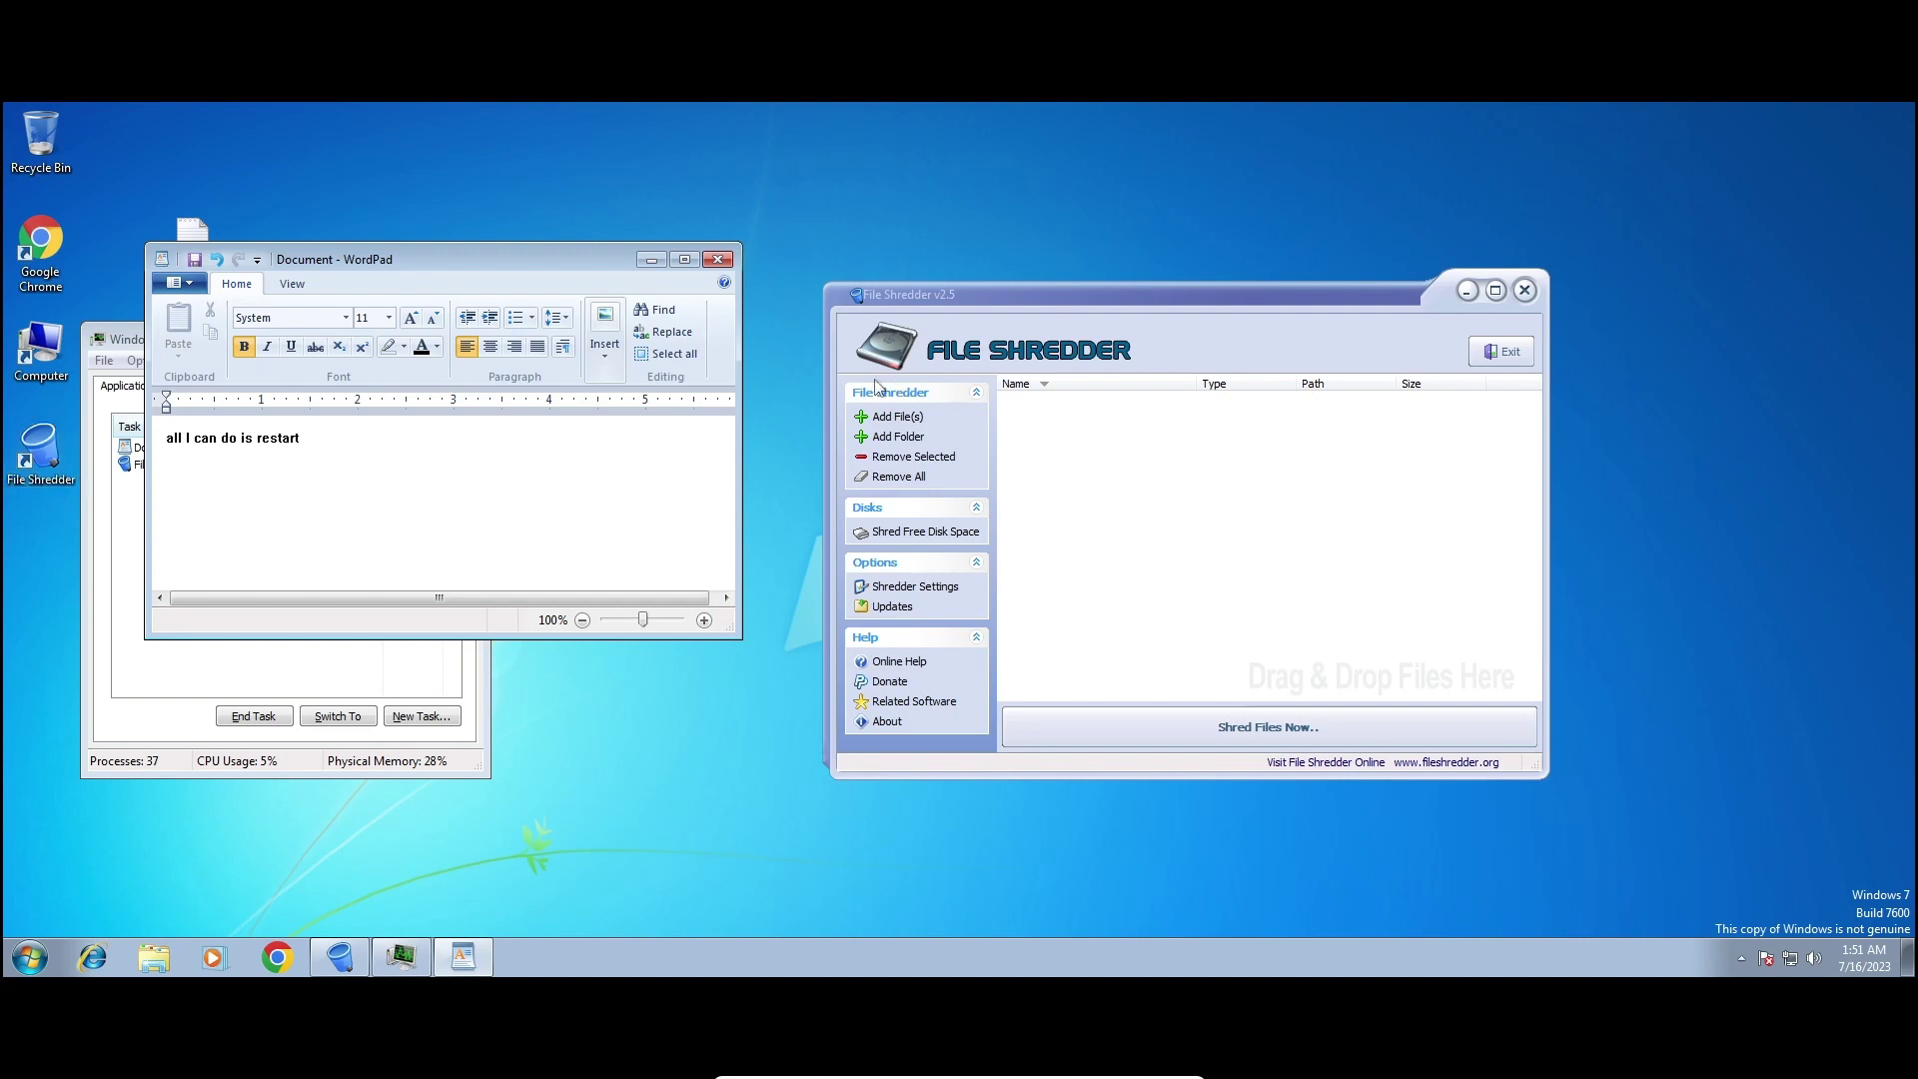
Restart Windows without saving the changes to the WordPad document.
click(30, 957)
mouse_move(352, 907)
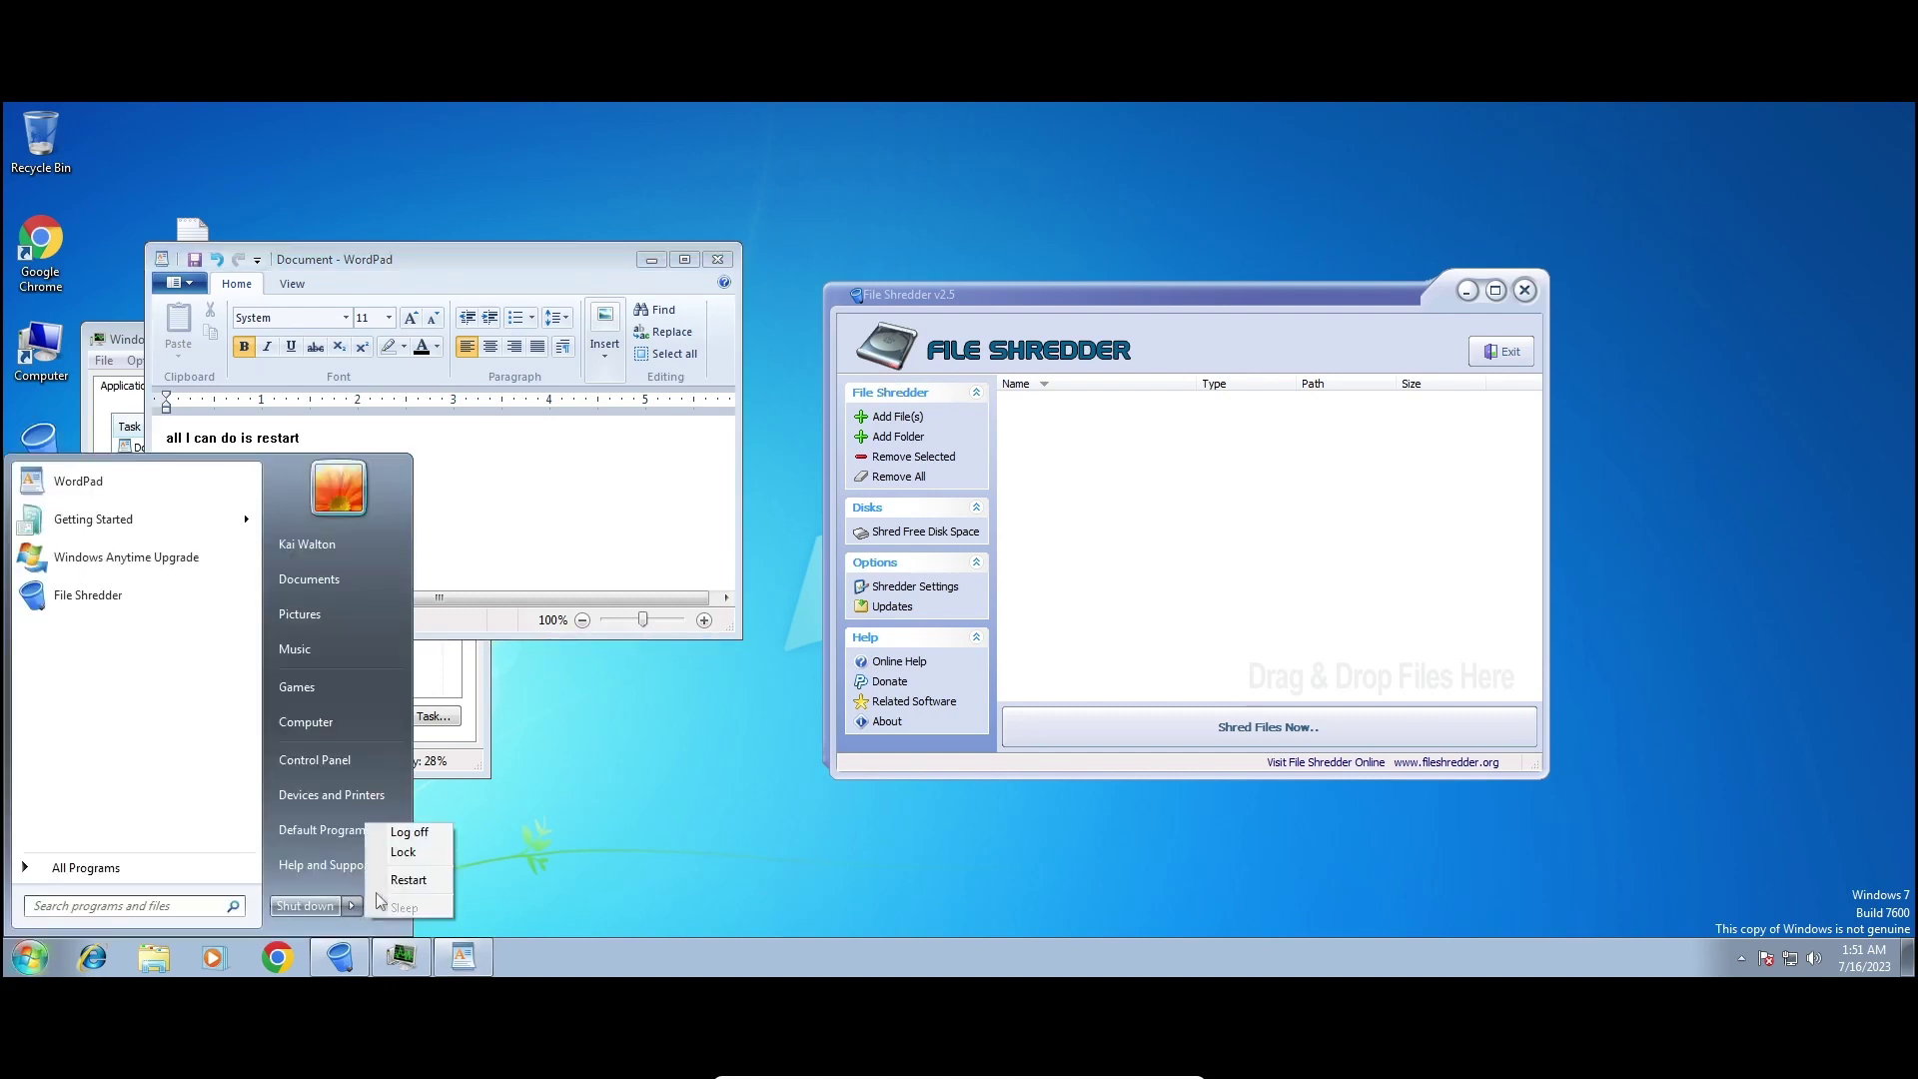
click(394, 879)
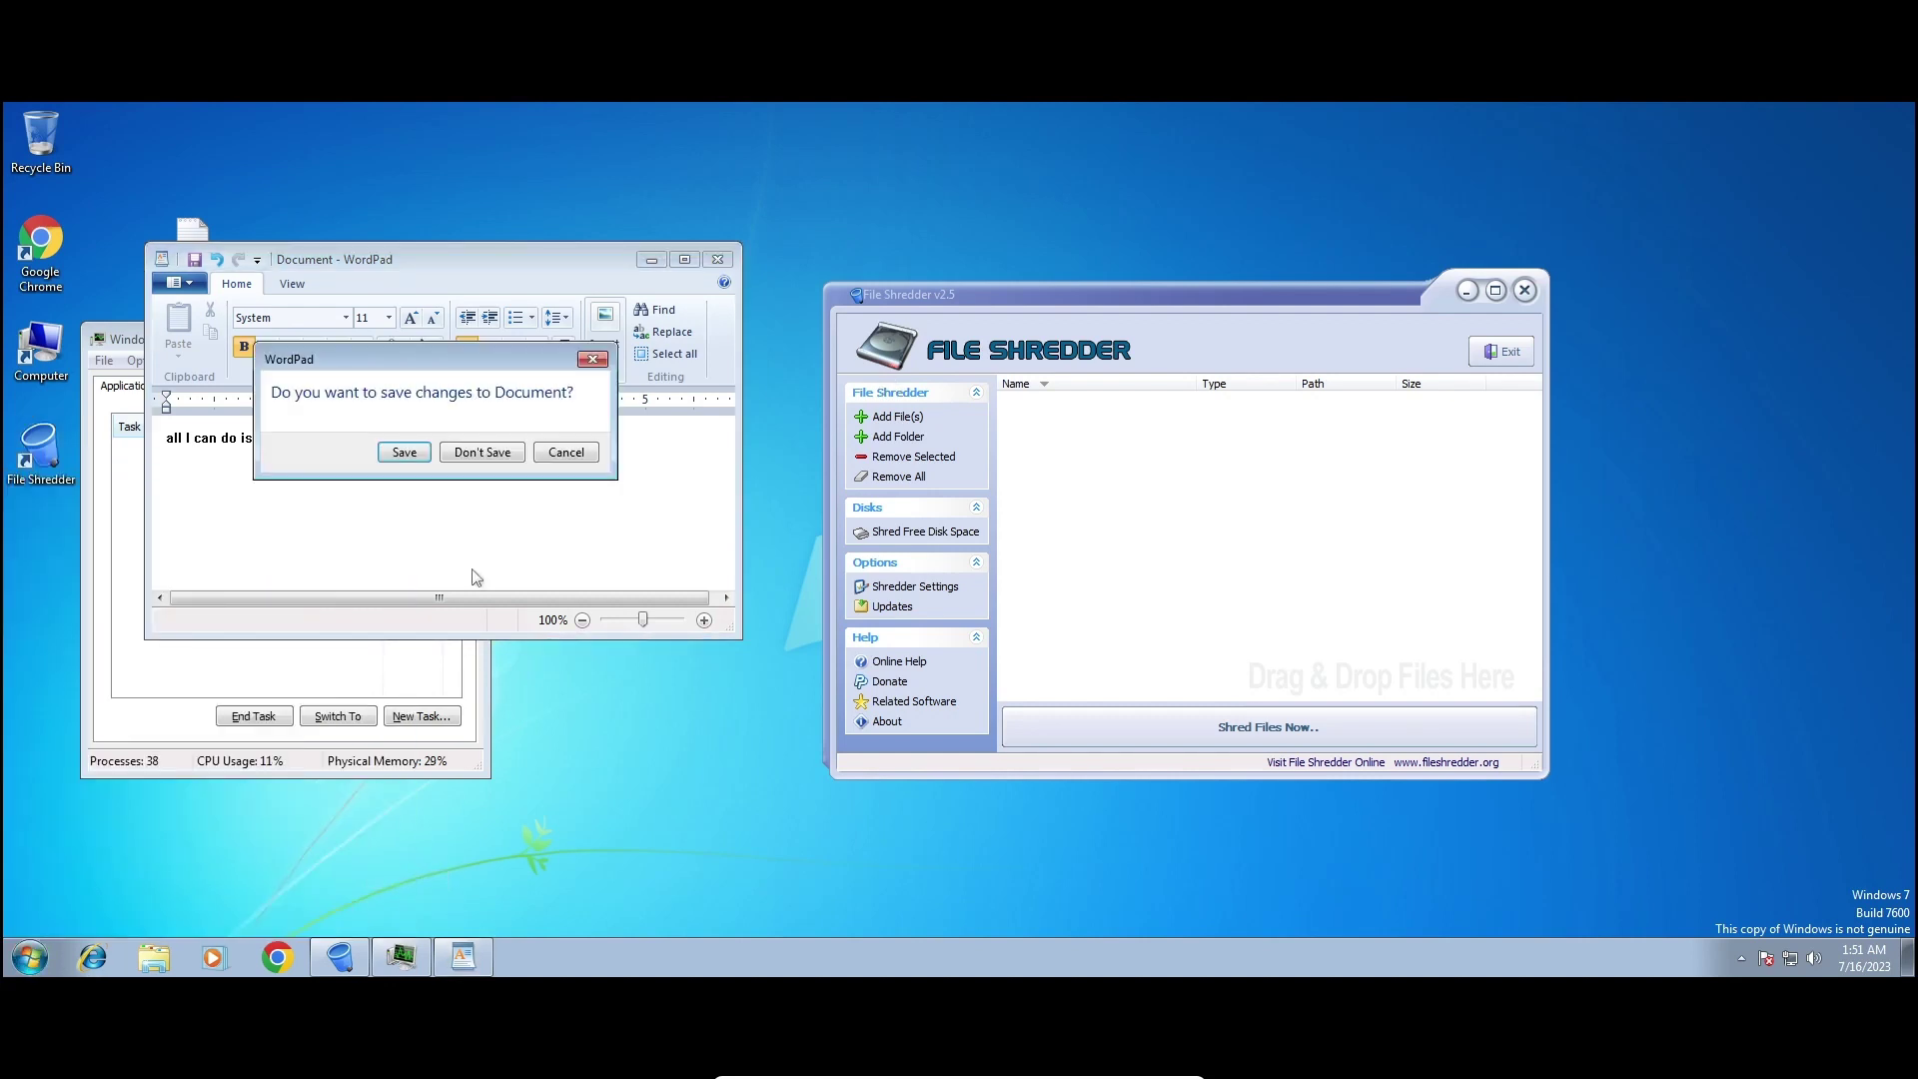
click(474, 451)
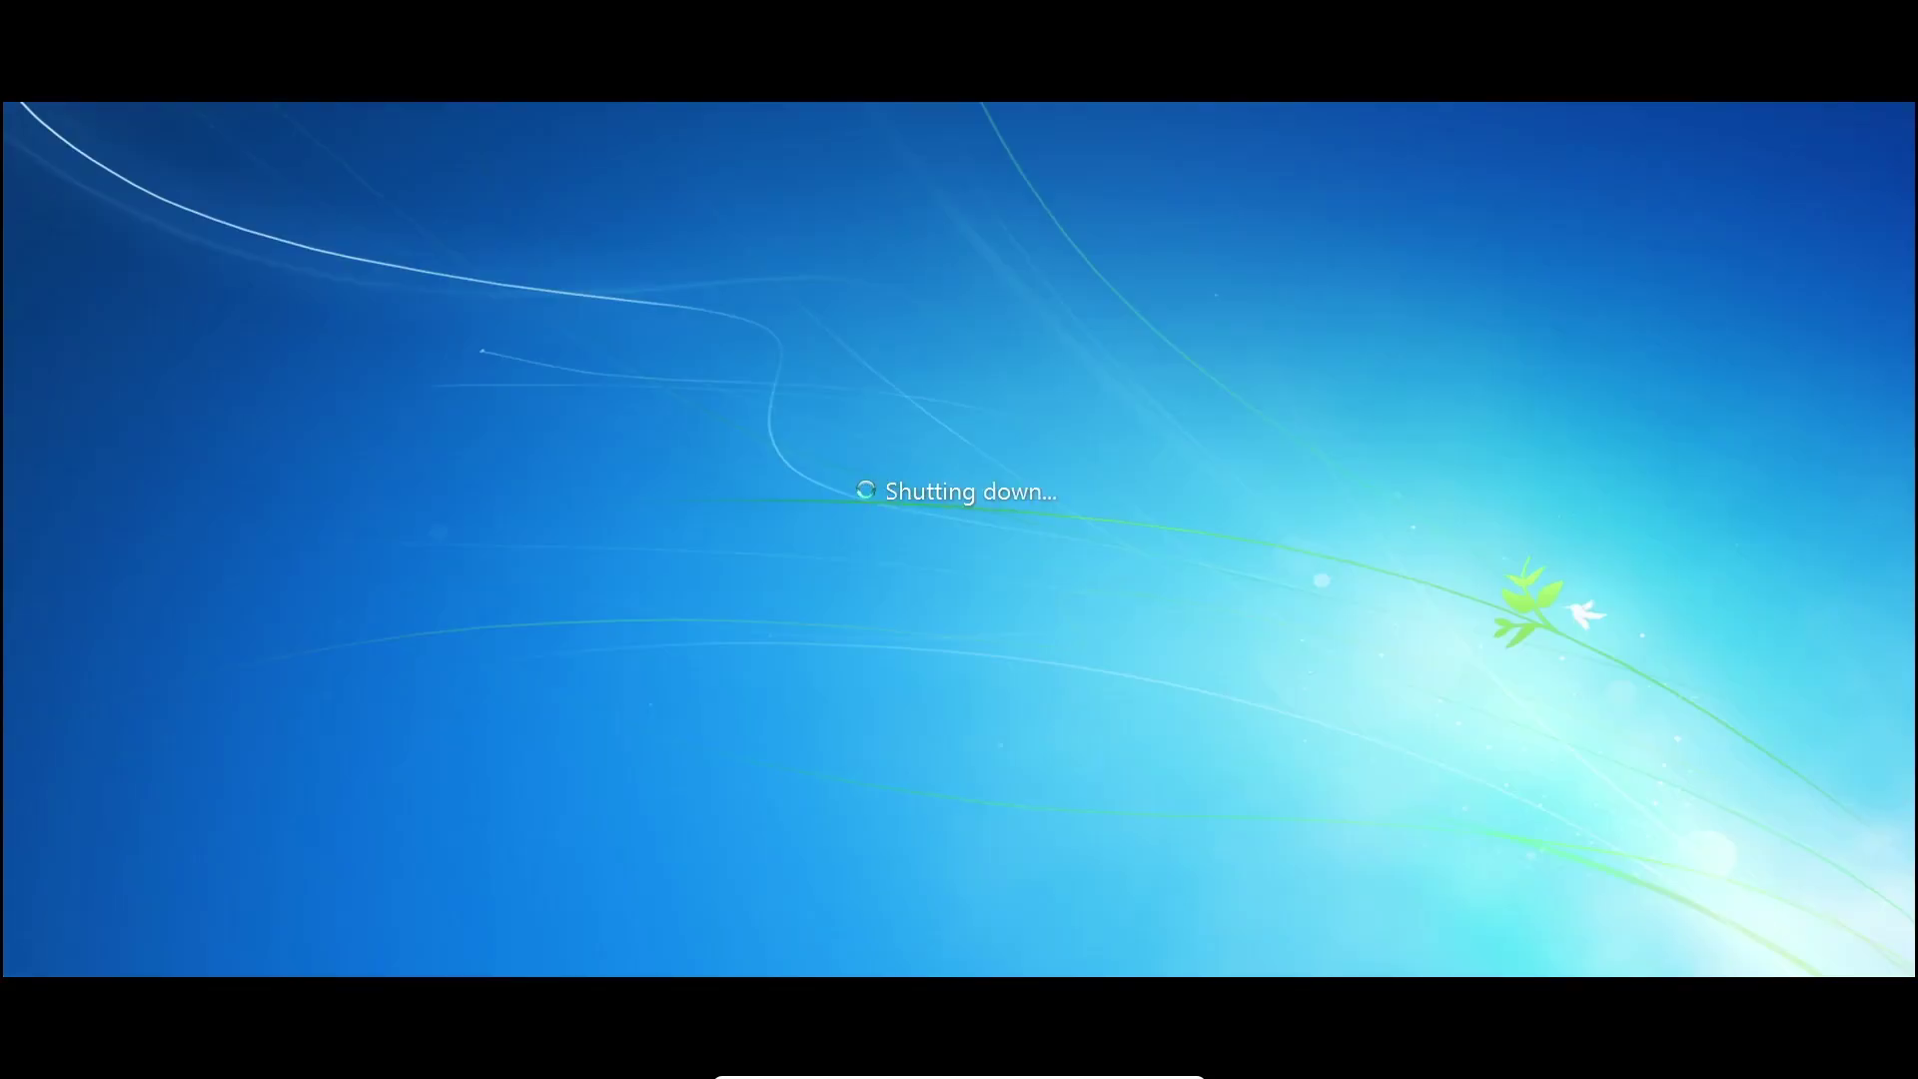